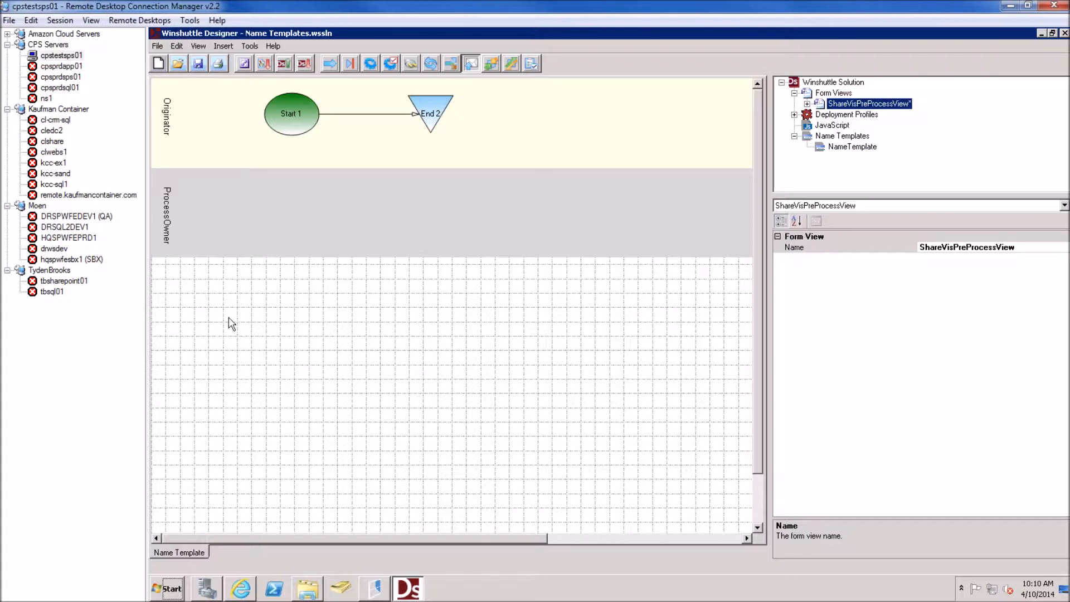
Create a new Workflow Solution for Forms from the File menu
left_click(158, 46)
left_click(163, 45)
left_click(160, 47)
mouse_move(161, 58)
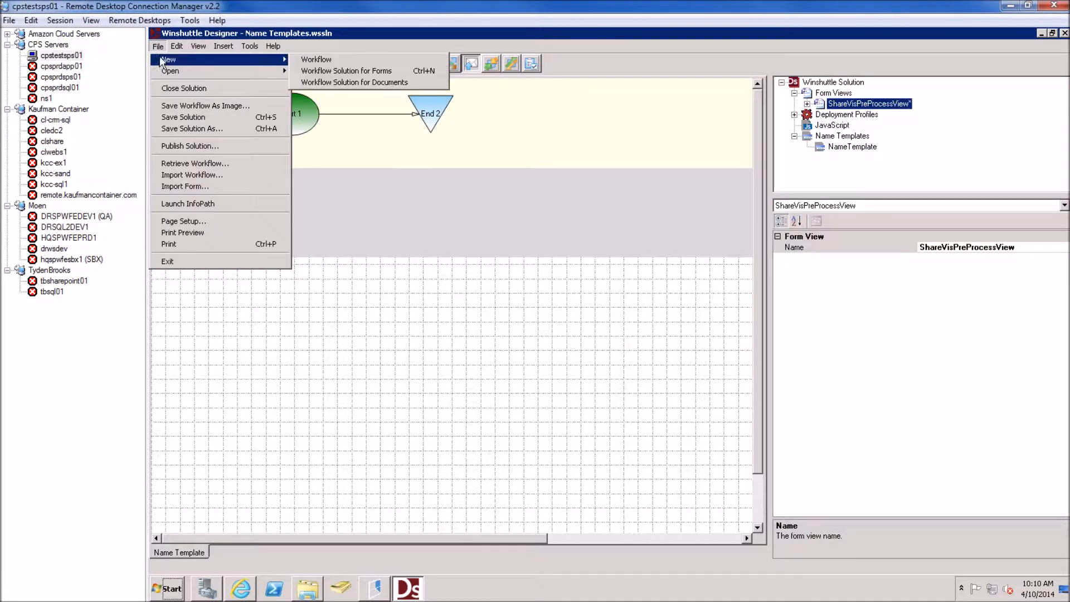
left_click(326, 72)
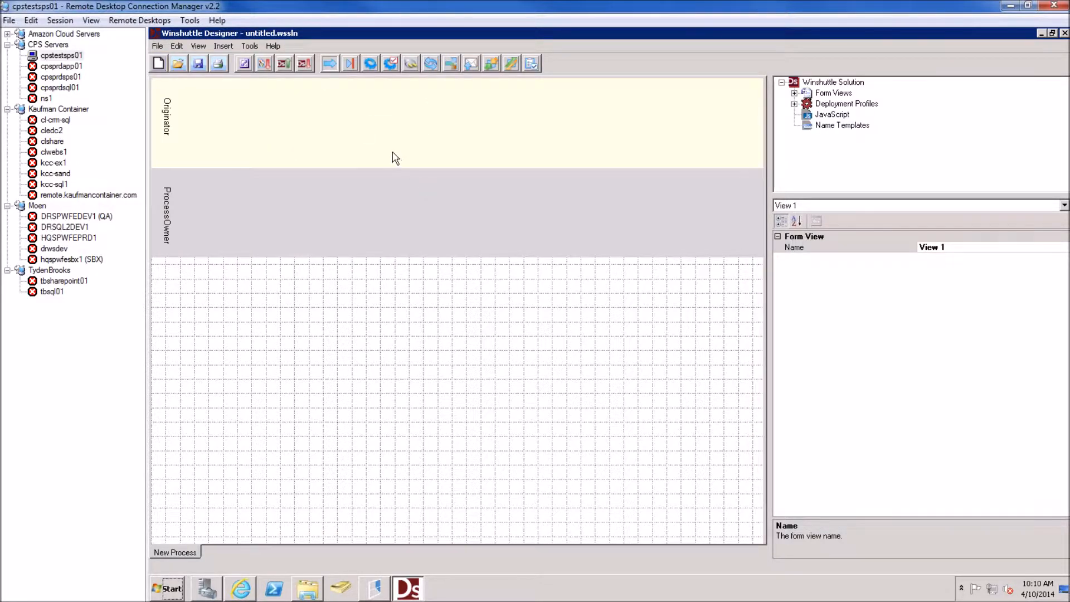
Drop a Start node, Start 1, into the Originator swimlane
left_click(363, 106)
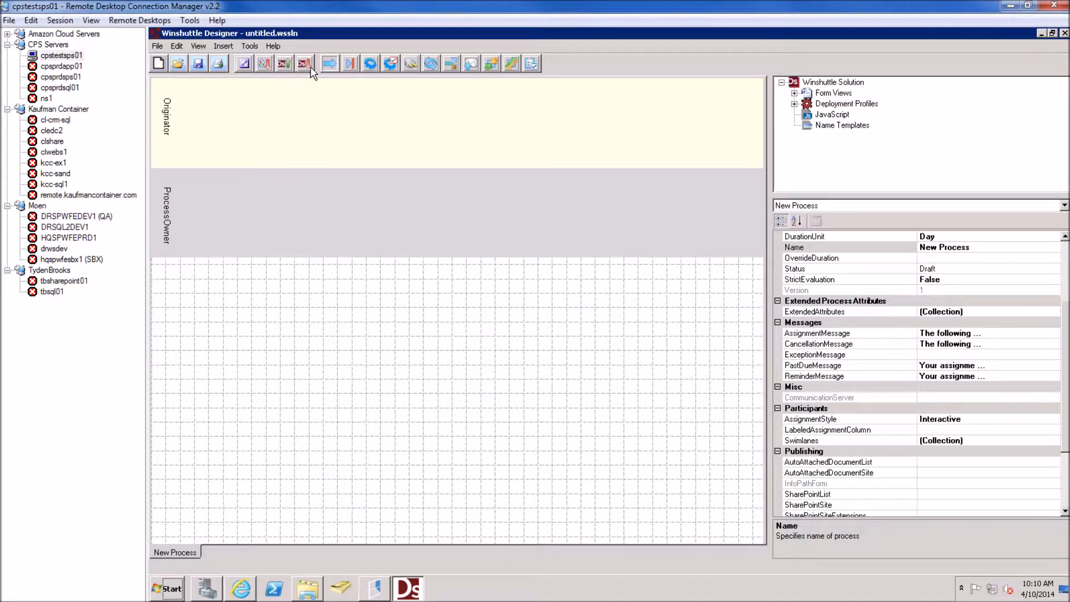
left_click_drag(252, 96, 296, 139)
left_click(418, 277)
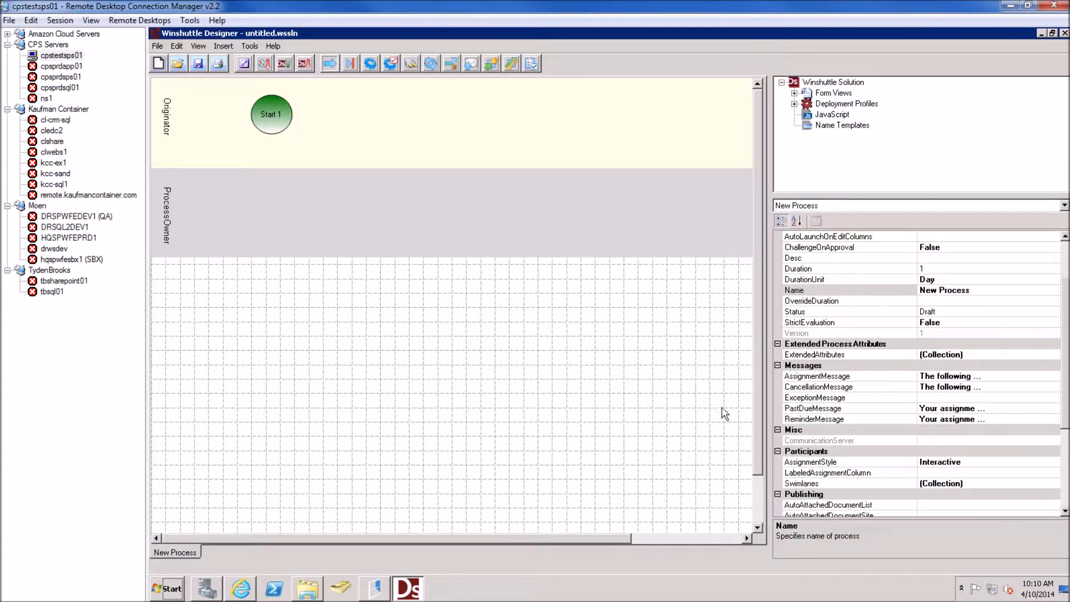
Add a Manager swimlane in the Swimlane Collection Editor so the process has three lanes
left_click(1012, 483)
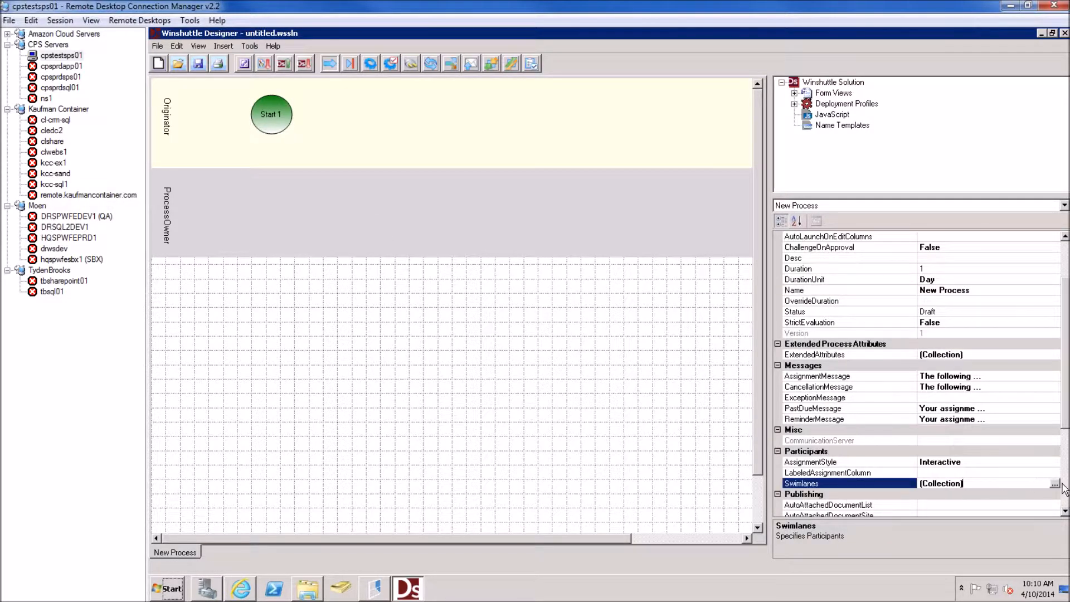
left_click(1055, 485)
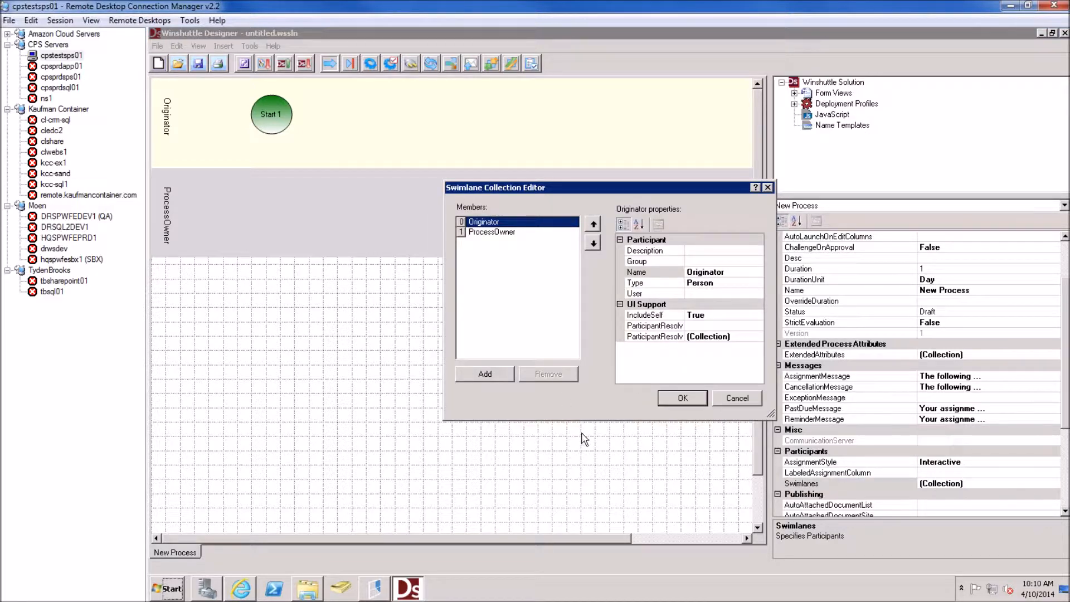
left_click(485, 373)
left_click(690, 283)
left_click(734, 272)
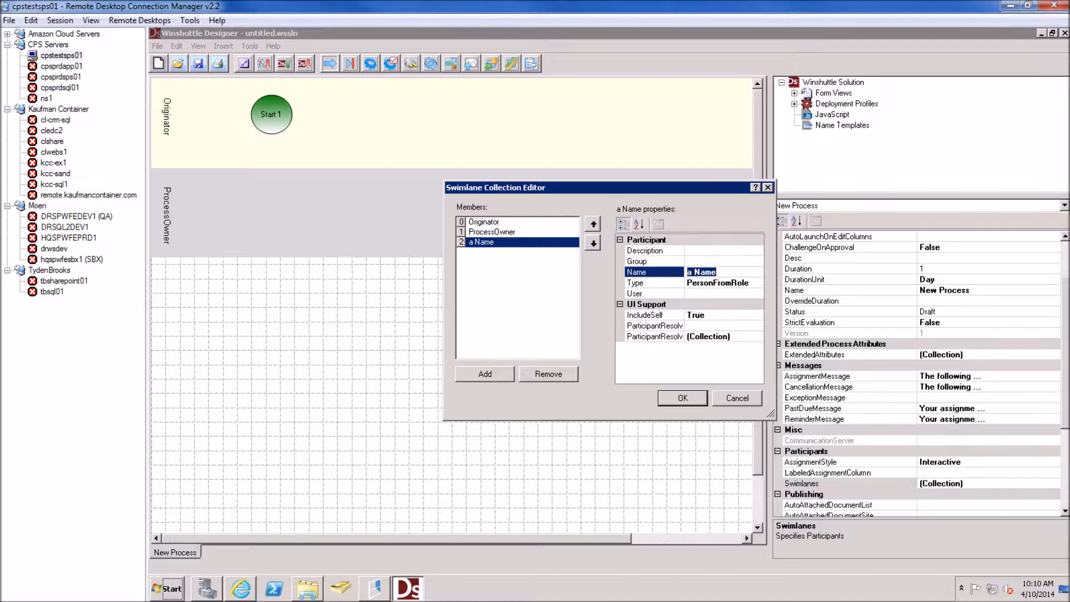
type("Manager")
left_click(739, 261)
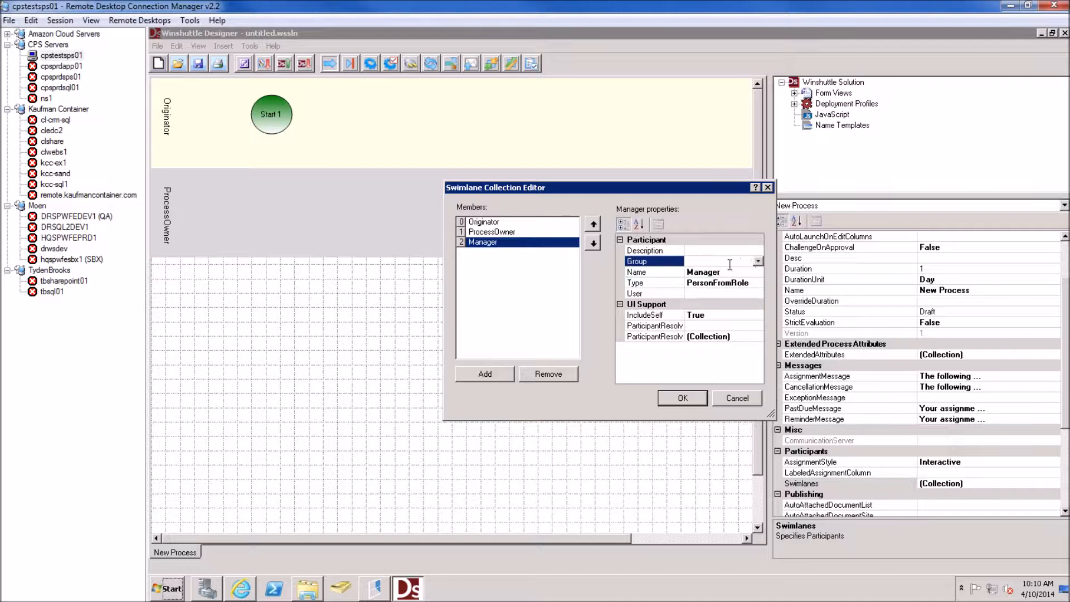
left_click(758, 262)
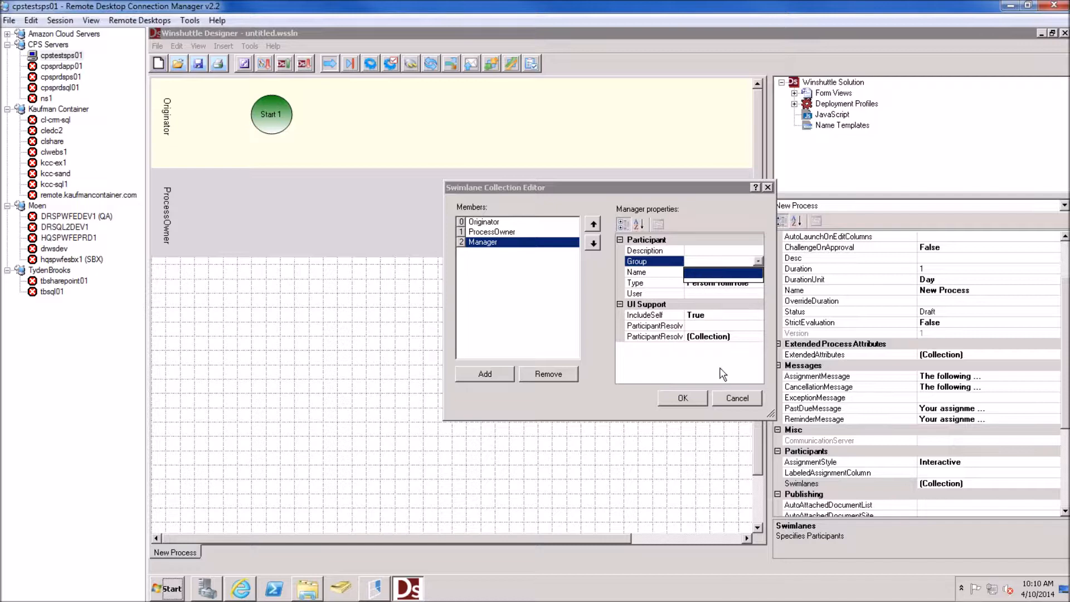
left_click(696, 397)
left_click(695, 398)
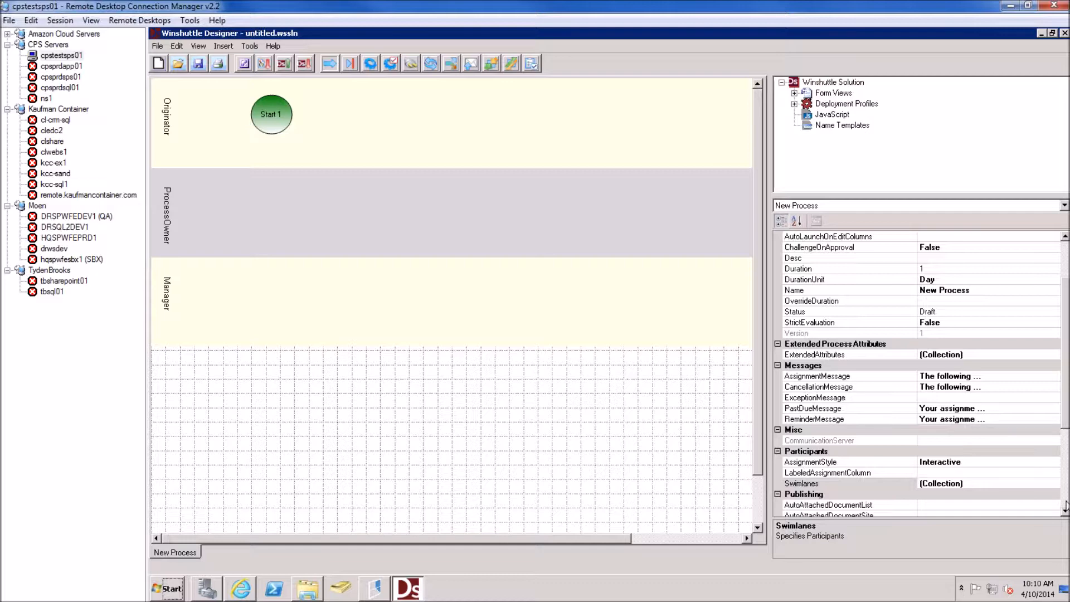
left_click(1065, 508)
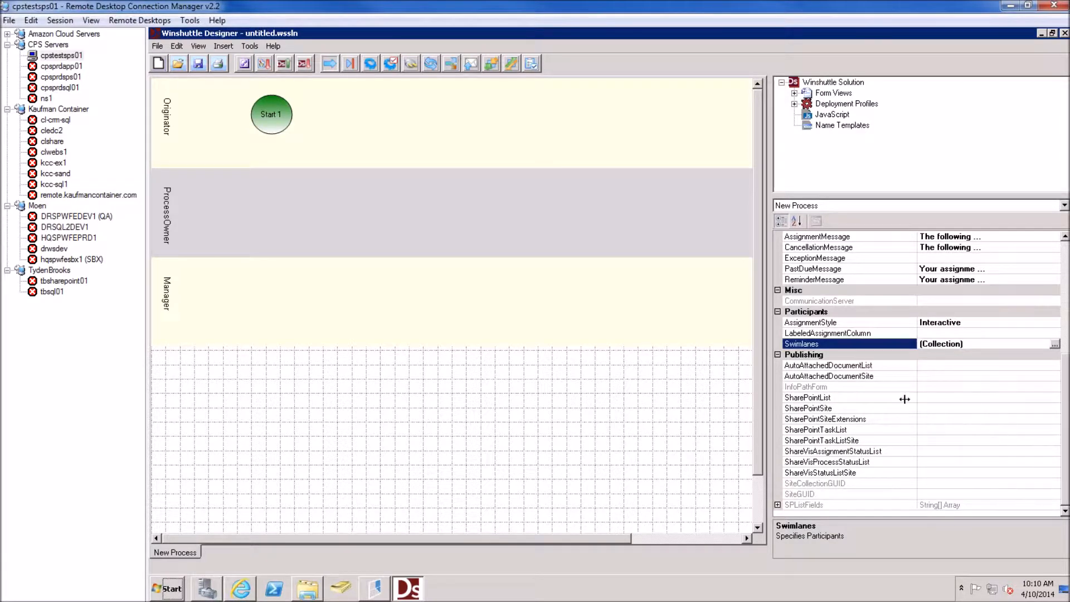
left_click(974, 408)
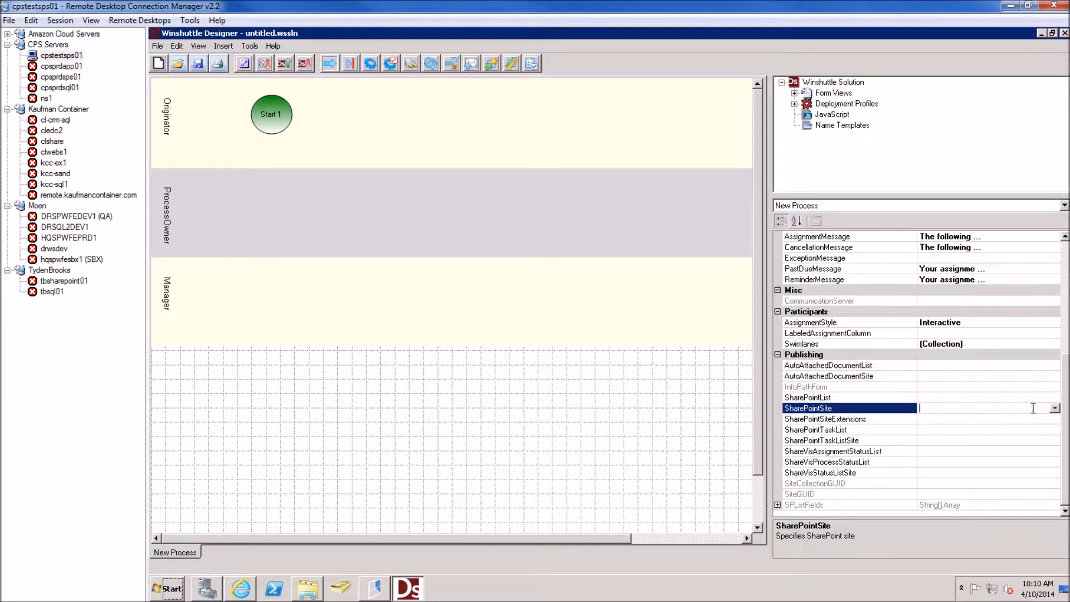
left_click(1054, 408)
left_click(1019, 425)
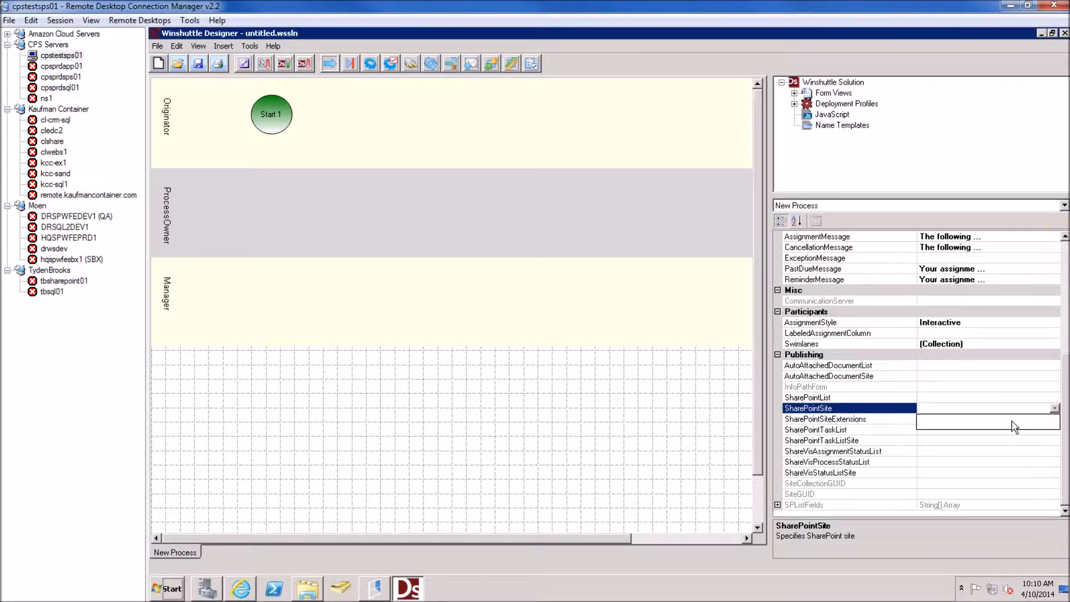
left_click(988, 417)
left_click(986, 410)
double_click(987, 411)
key("ctrl+c")
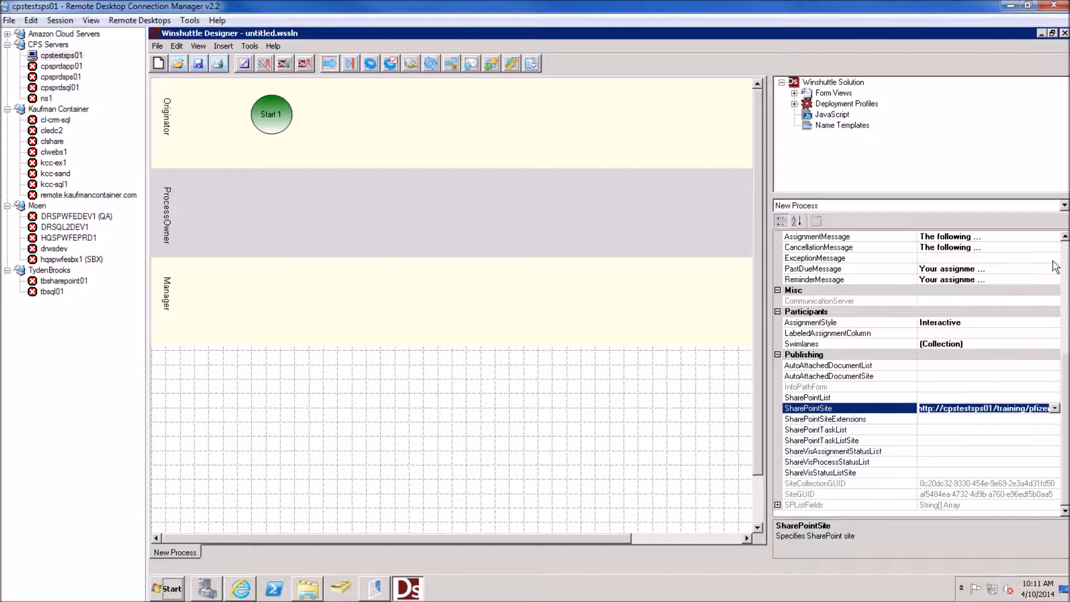
Rename the process from New Process to Query Manager
scroll(1057, 262, "up", 6)
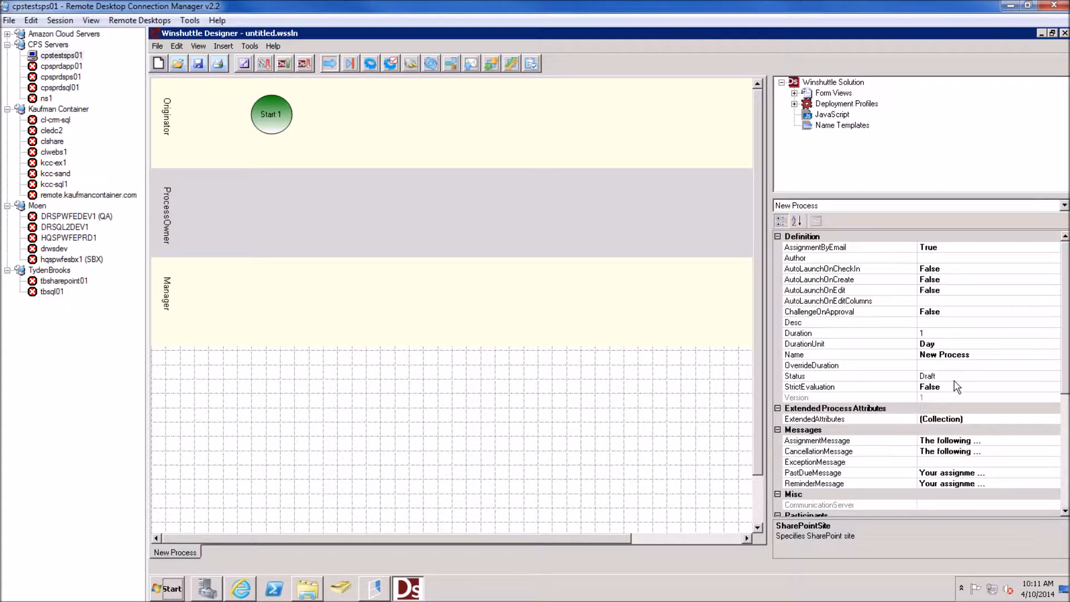
left_click(965, 365)
left_click(974, 357)
type("Query Manager")
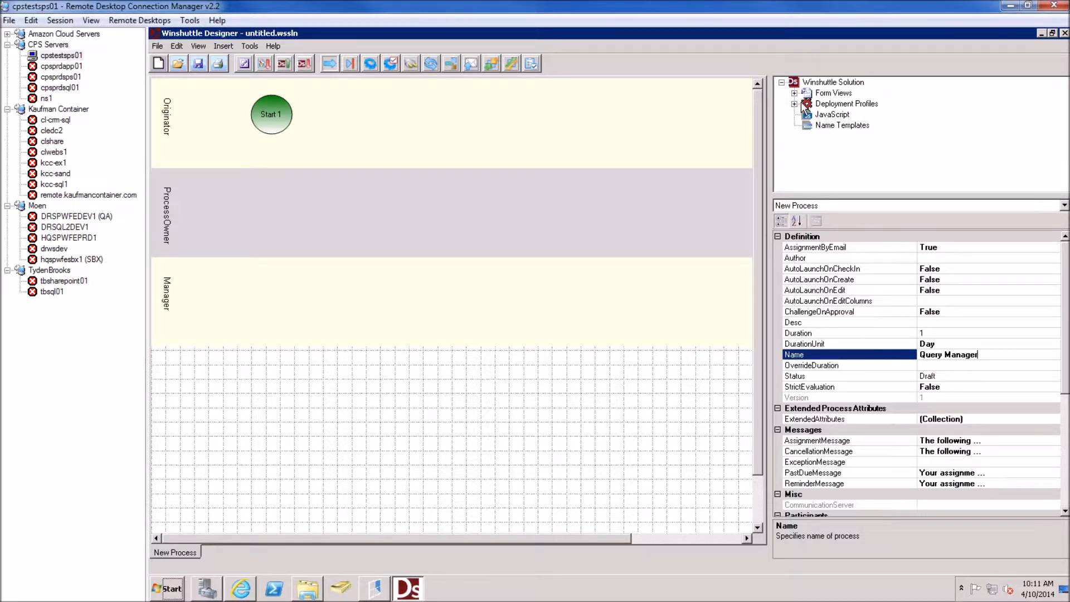
left_click(670, 122)
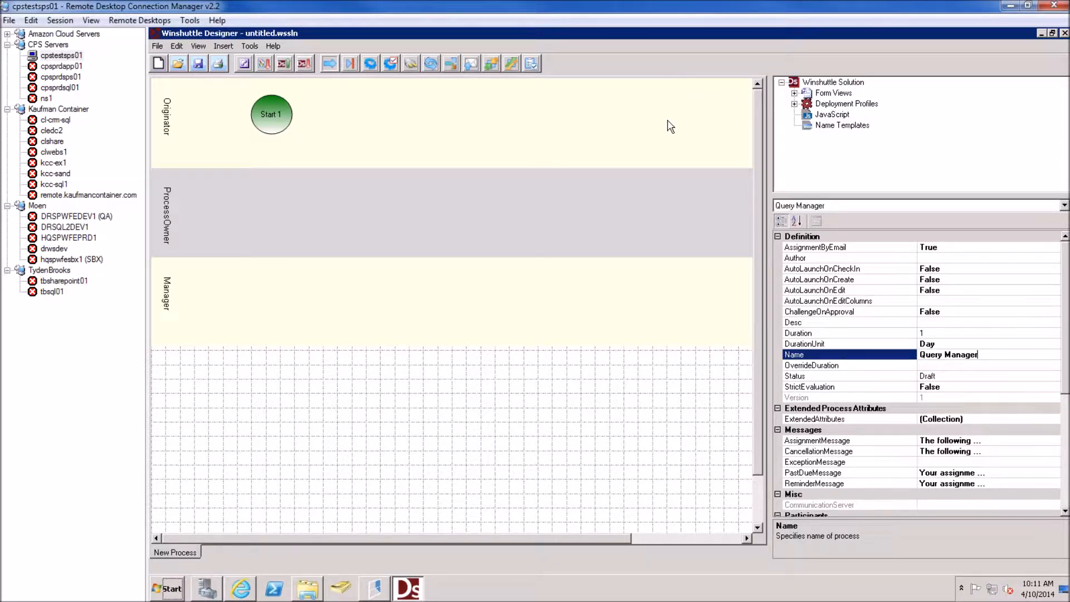
left_click(794, 104)
Make the Development deployment profile active with the pfizer site URL as its SharePoint Site value
double_click(841, 124)
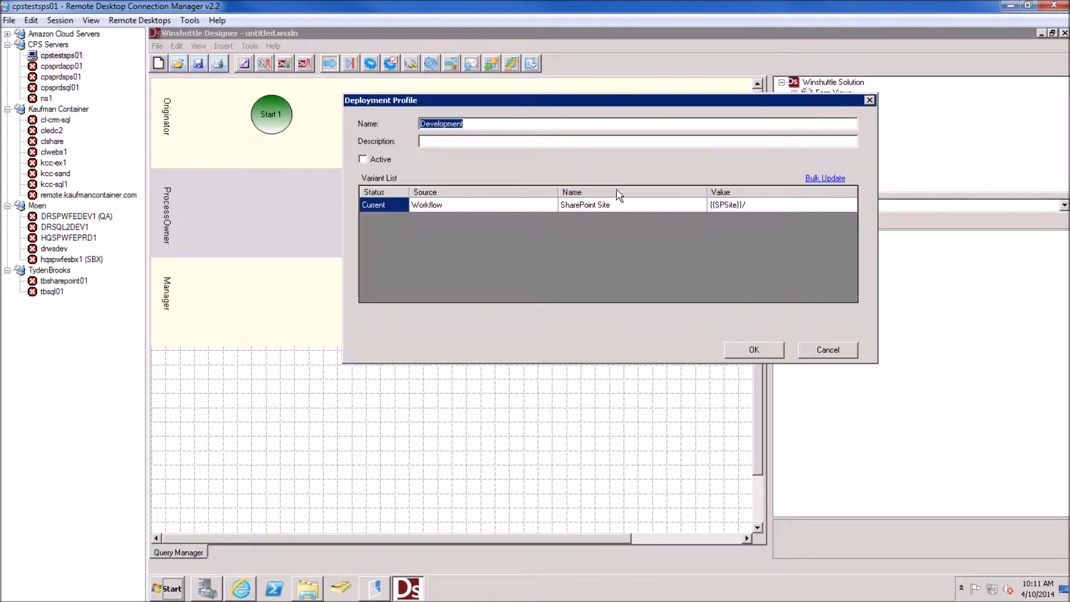
left_click(663, 205)
left_click(740, 205)
left_click(752, 205)
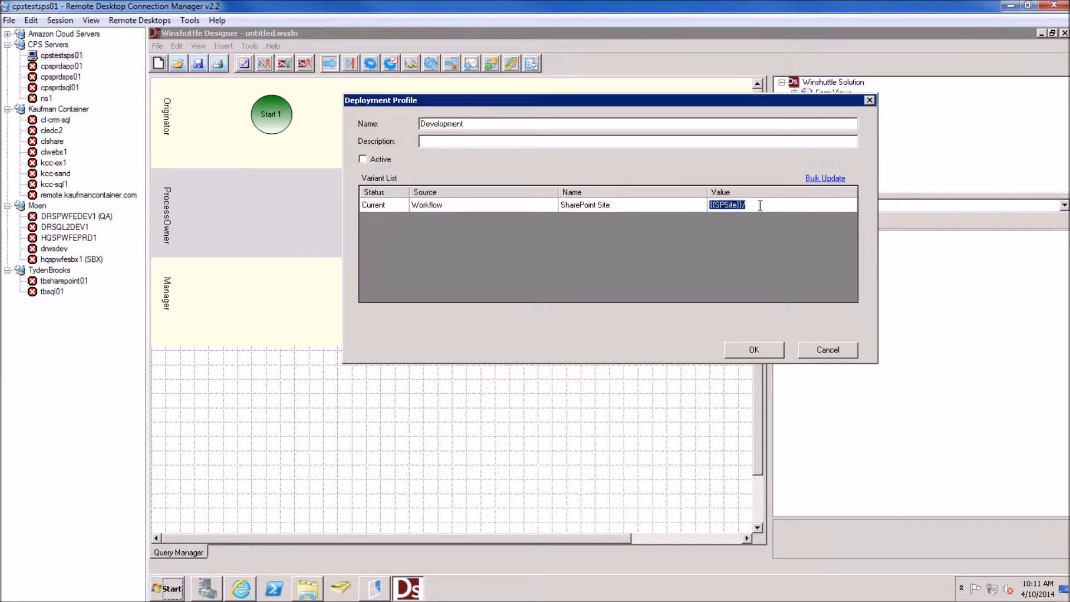
key("ctrl+v")
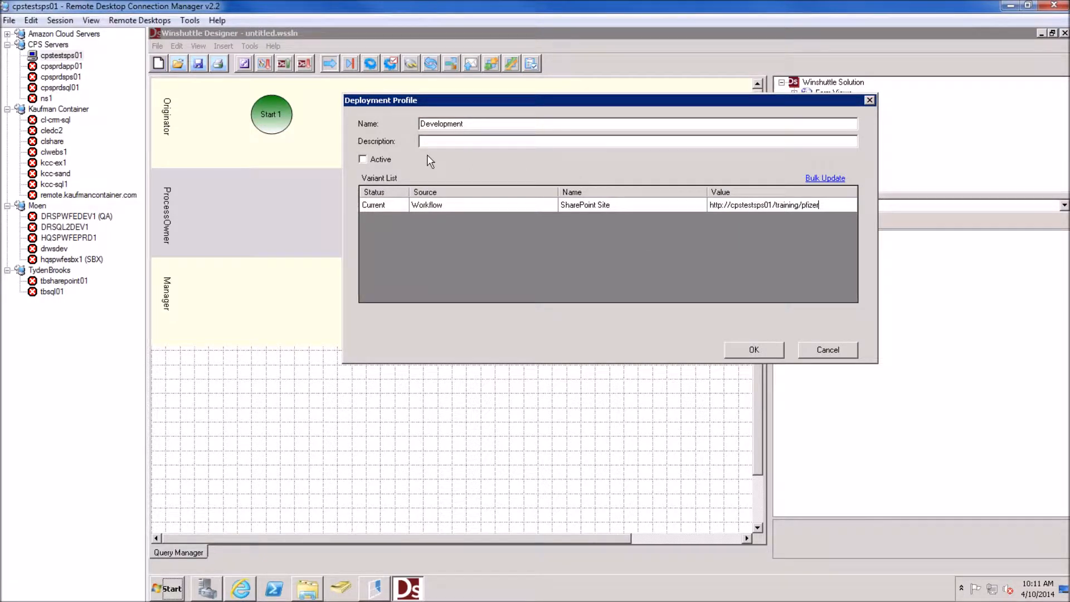
left_click(363, 159)
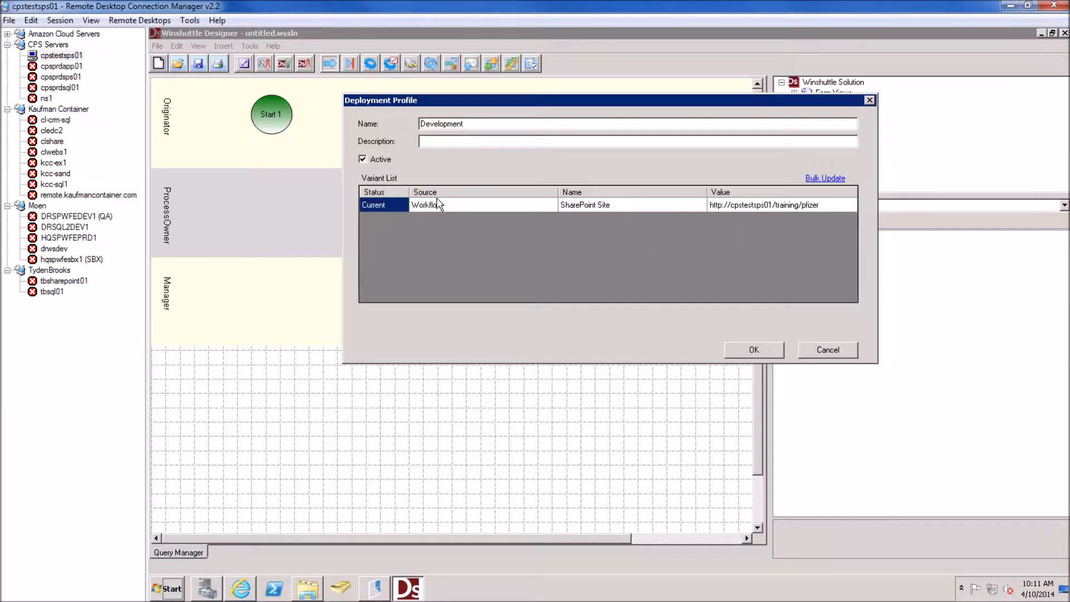
left_click(753, 351)
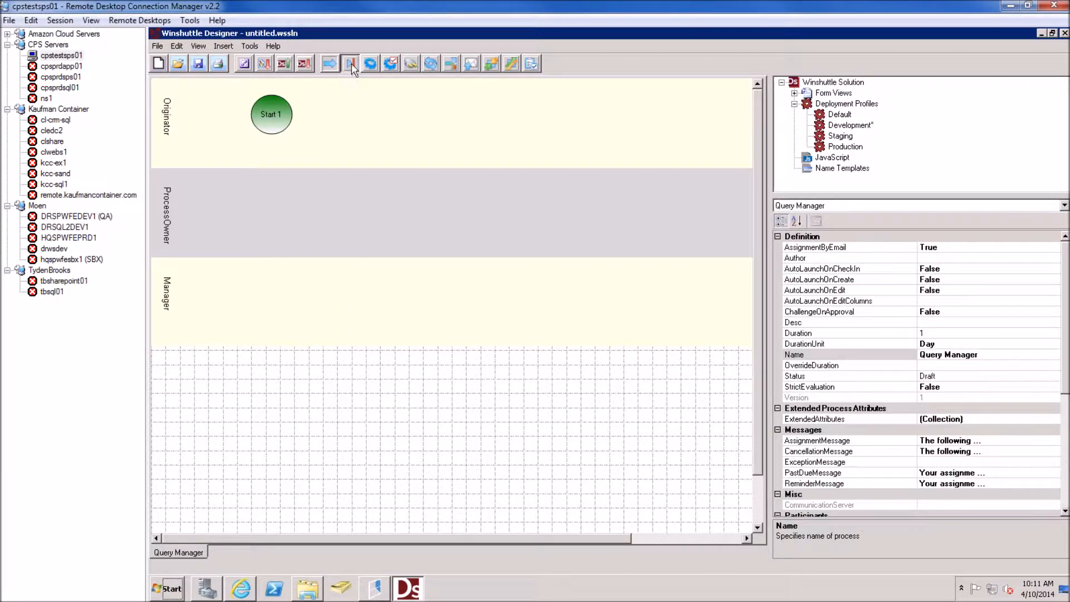
Add End 2 linked from Start 1 and save the solution as Query Manager
left_click_drag(405, 98, 447, 126)
left_click_drag(282, 109, 429, 115)
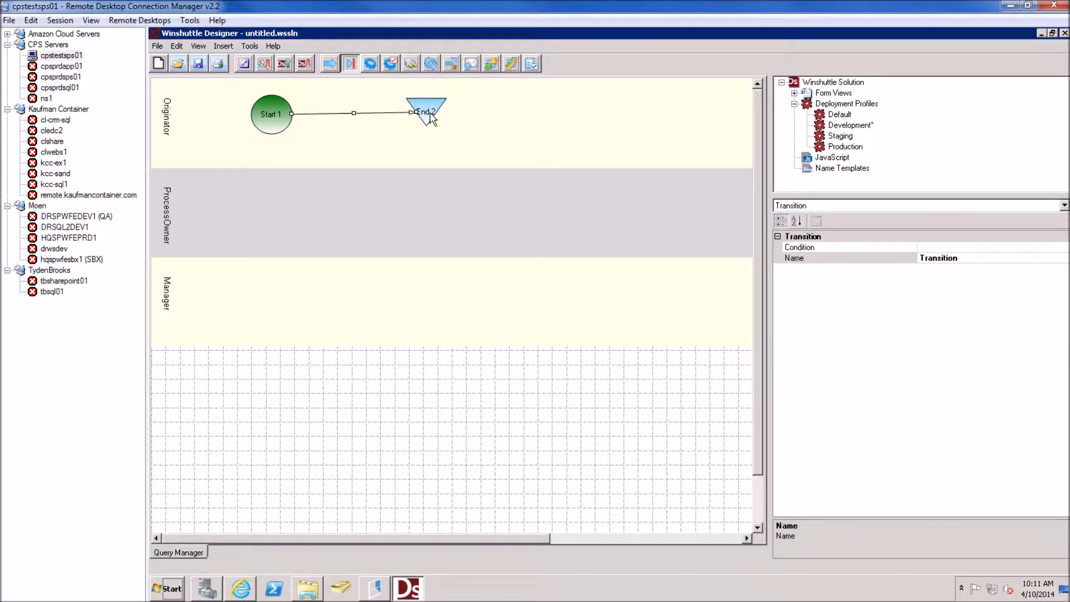
left_click(198, 62)
type("Query Manager")
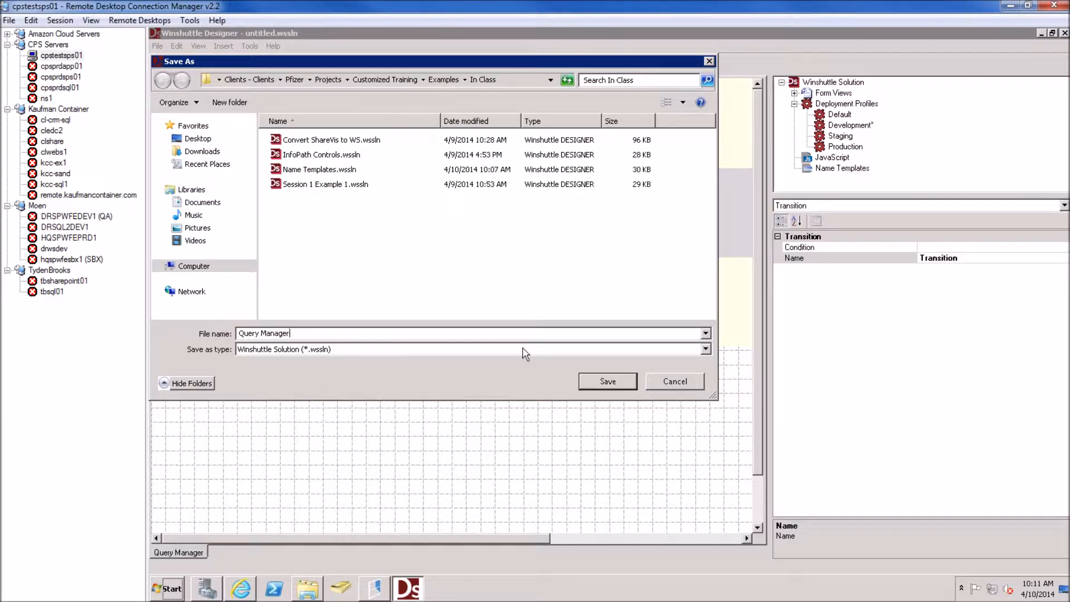
left_click(598, 383)
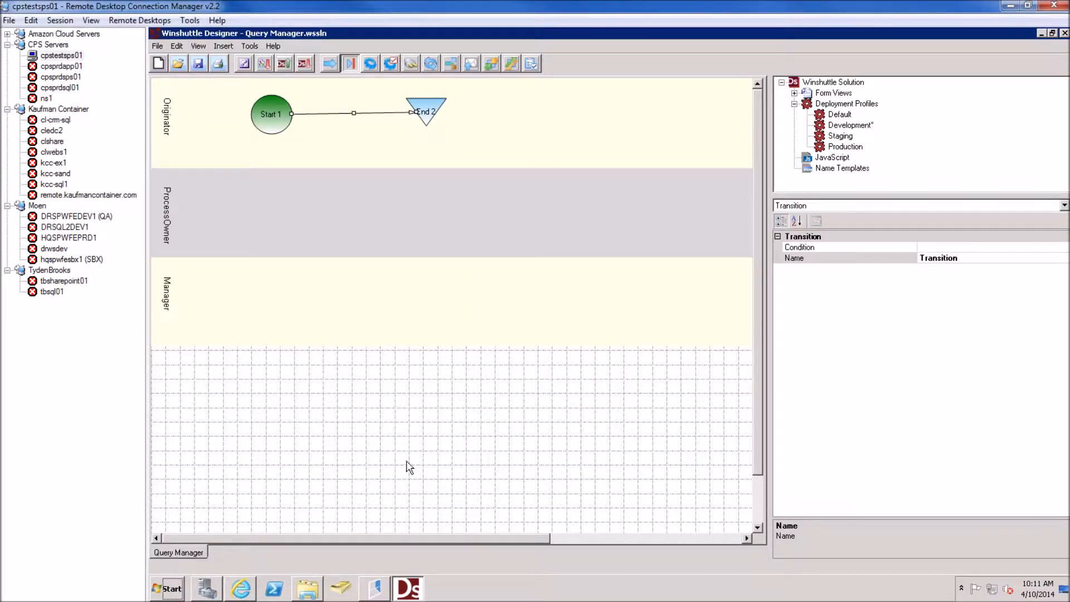
Open the Intranet Visitors group from the Pfizer site's permissions page
left_click(241, 588)
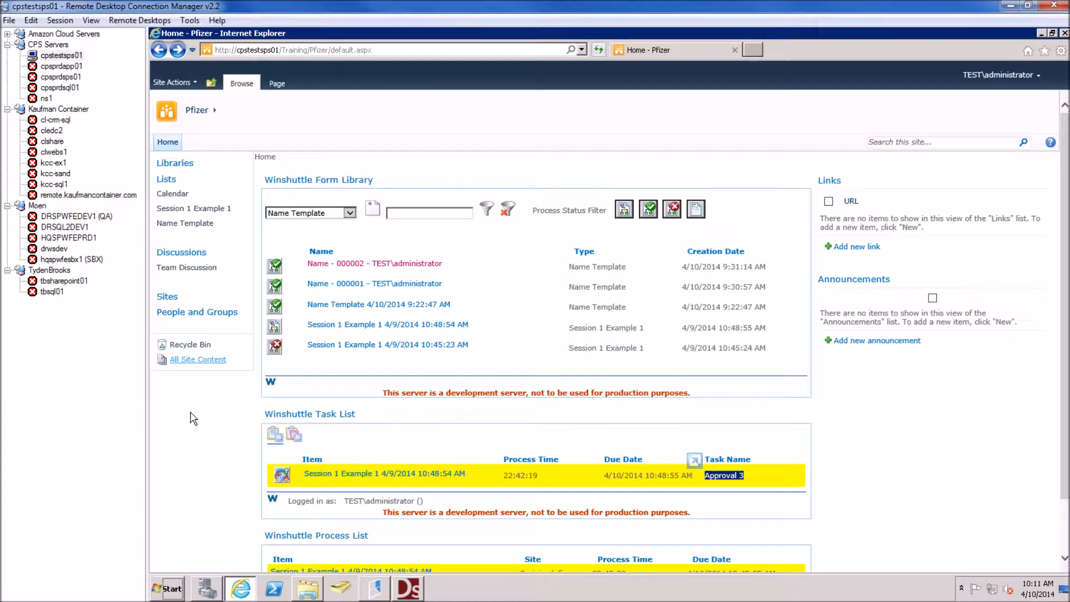
left_click(193, 315)
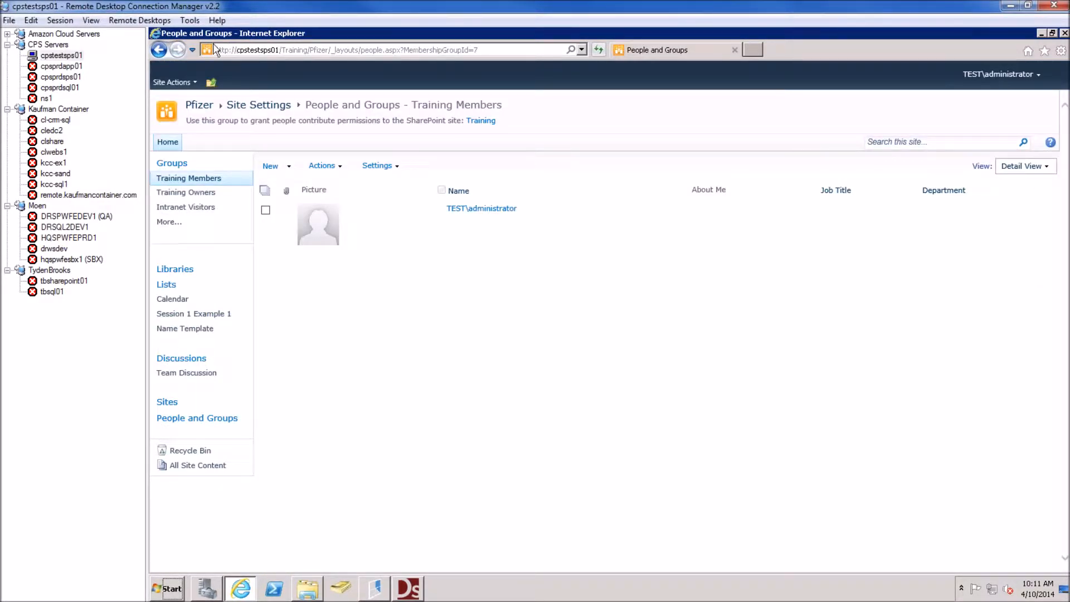
left_click(190, 84)
left_click(223, 267)
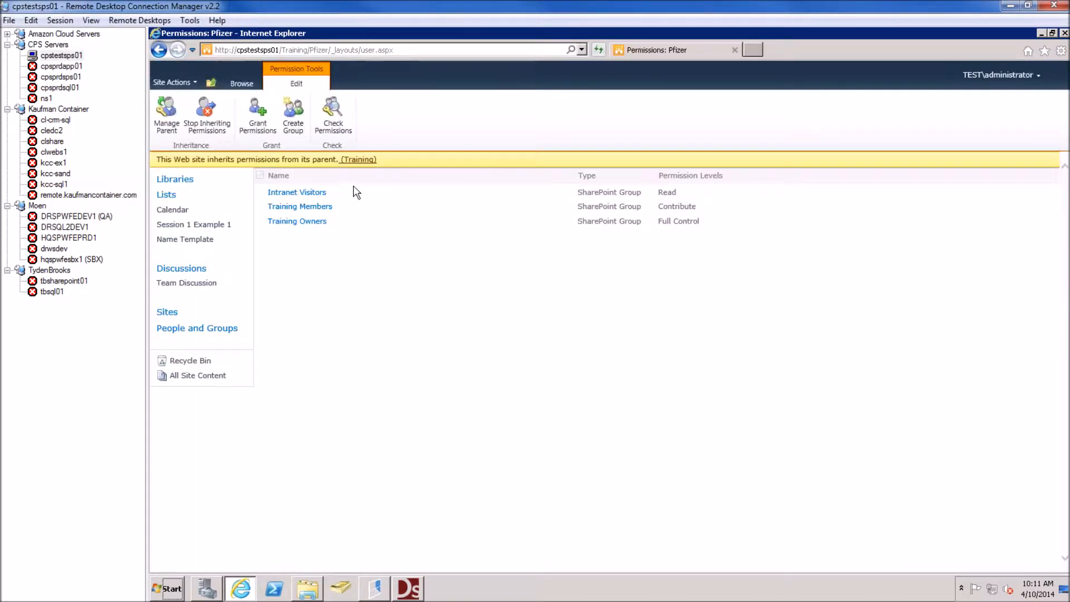
left_click(311, 192)
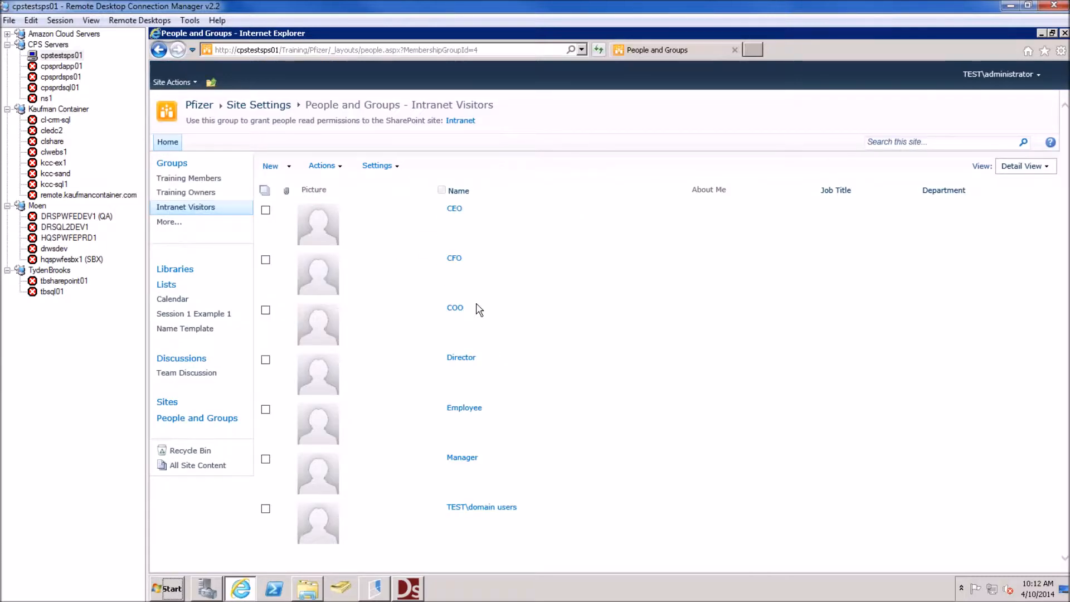
Highlight the COO, Employee, Manager and Director users, then return to Permissions: Pfizer
left_click_drag(478, 309, 440, 310)
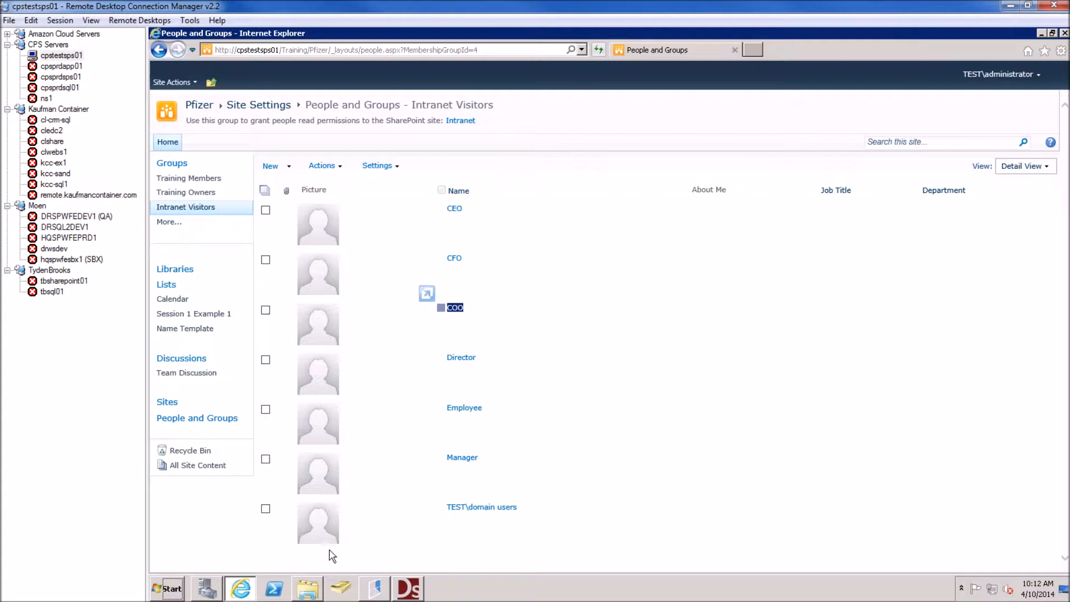
left_click(493, 417)
left_click_drag(494, 457, 423, 450)
left_click(483, 456)
left_click_drag(491, 411, 448, 408)
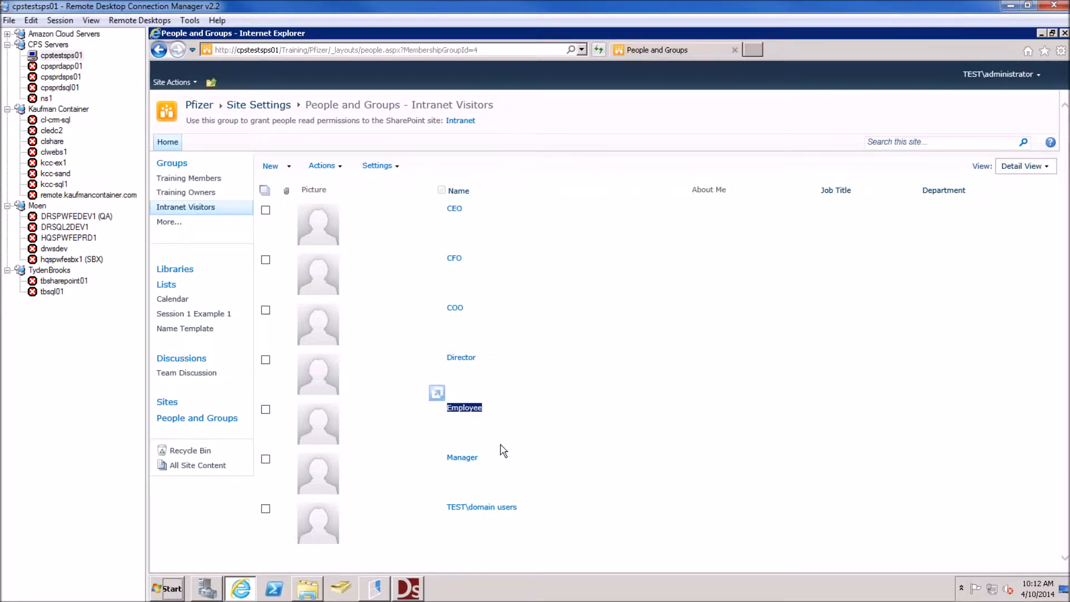
left_click_drag(493, 454, 450, 467)
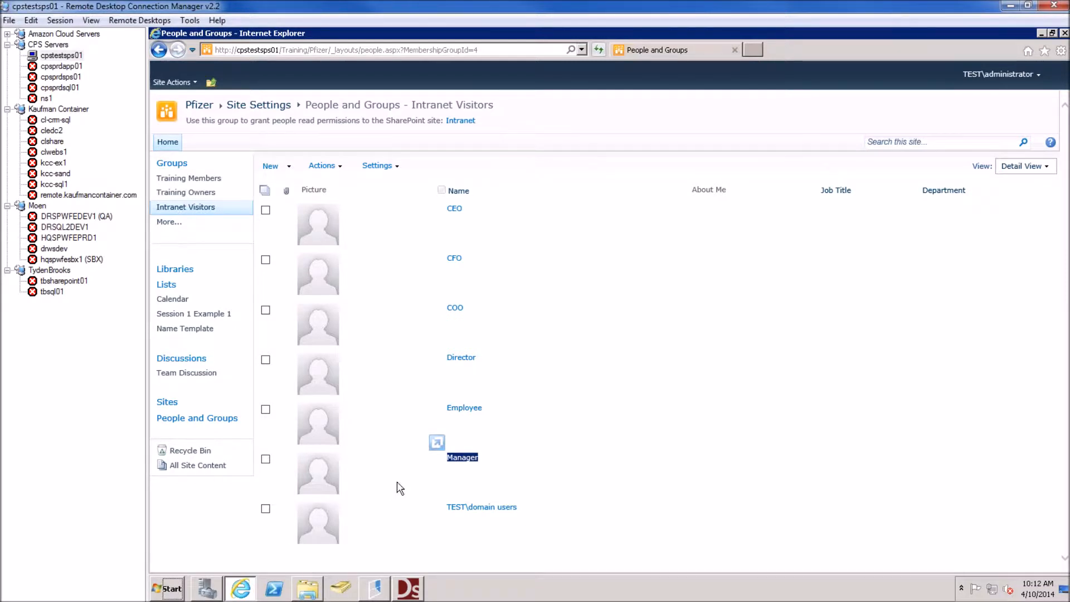
left_click(390, 452)
left_click_drag(495, 461, 439, 464)
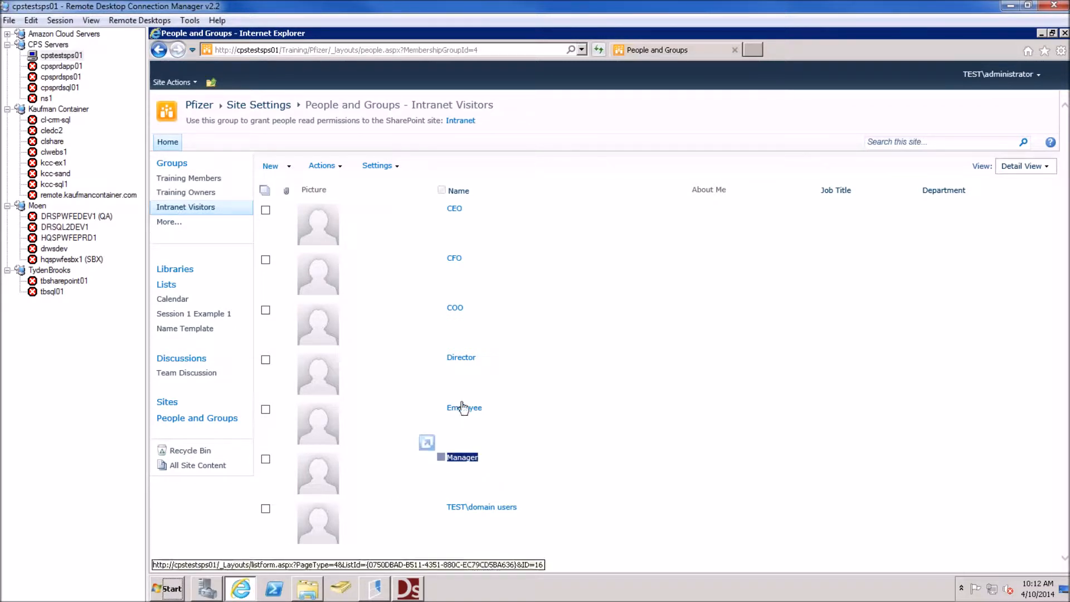
left_click_drag(497, 360, 439, 360)
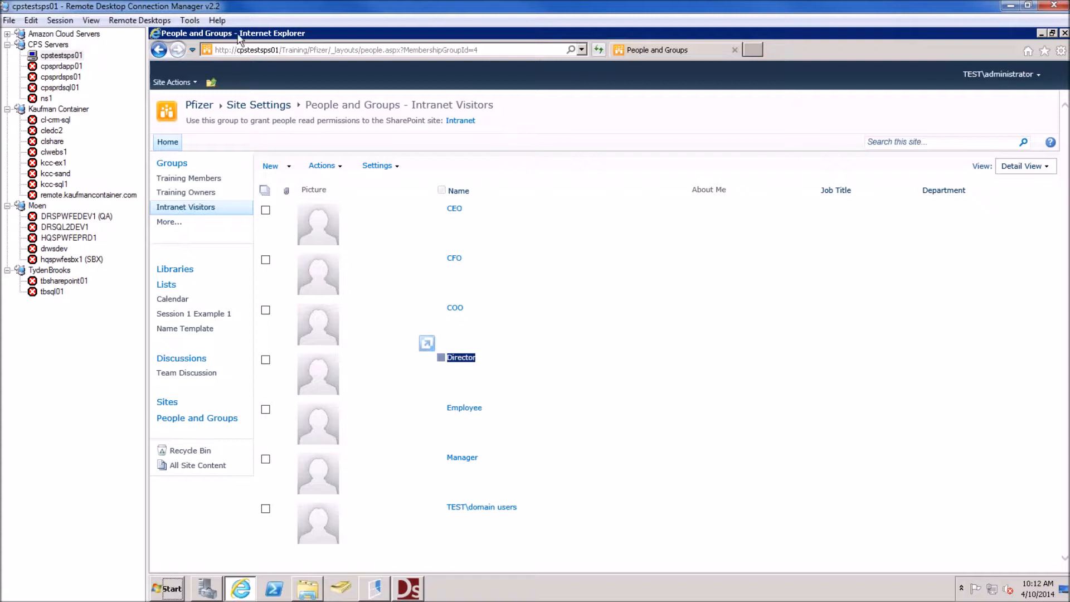
left_click(156, 50)
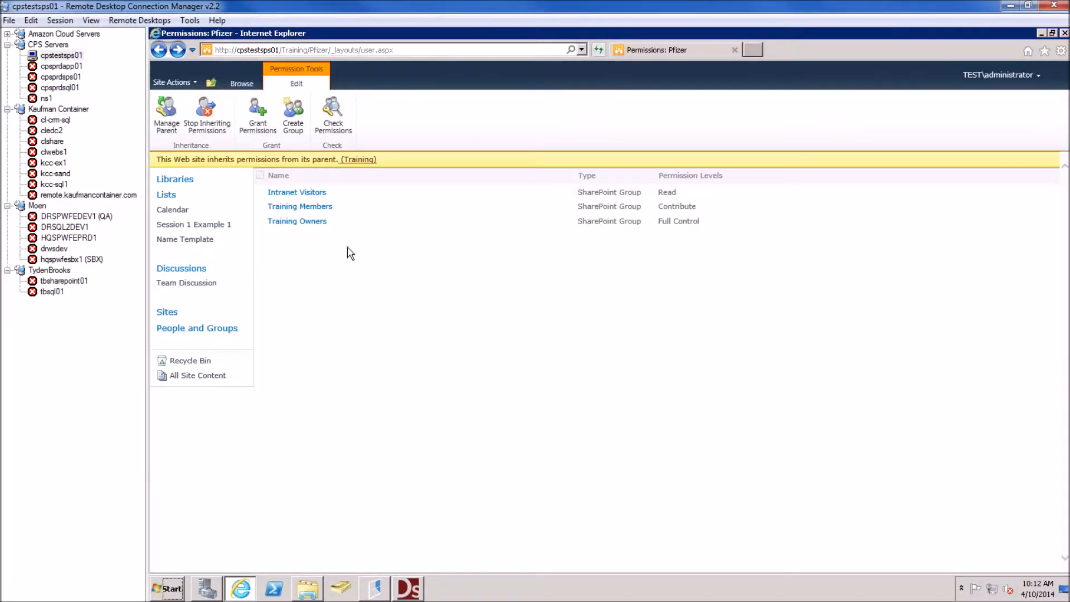
From Lists > Create, make a Custom List named Employees
left_click(167, 197)
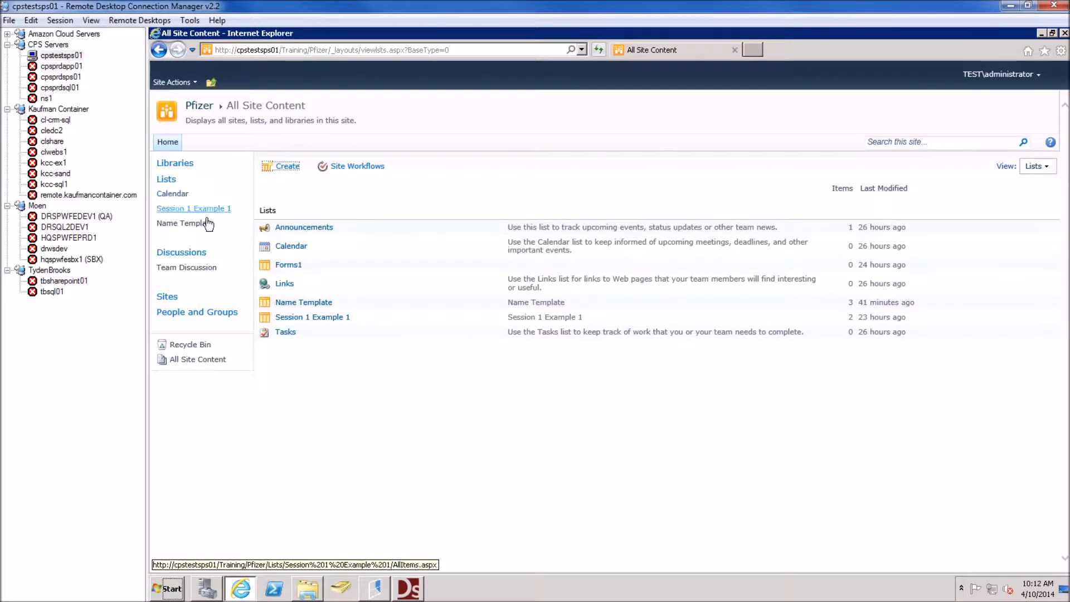
left_click(287, 166)
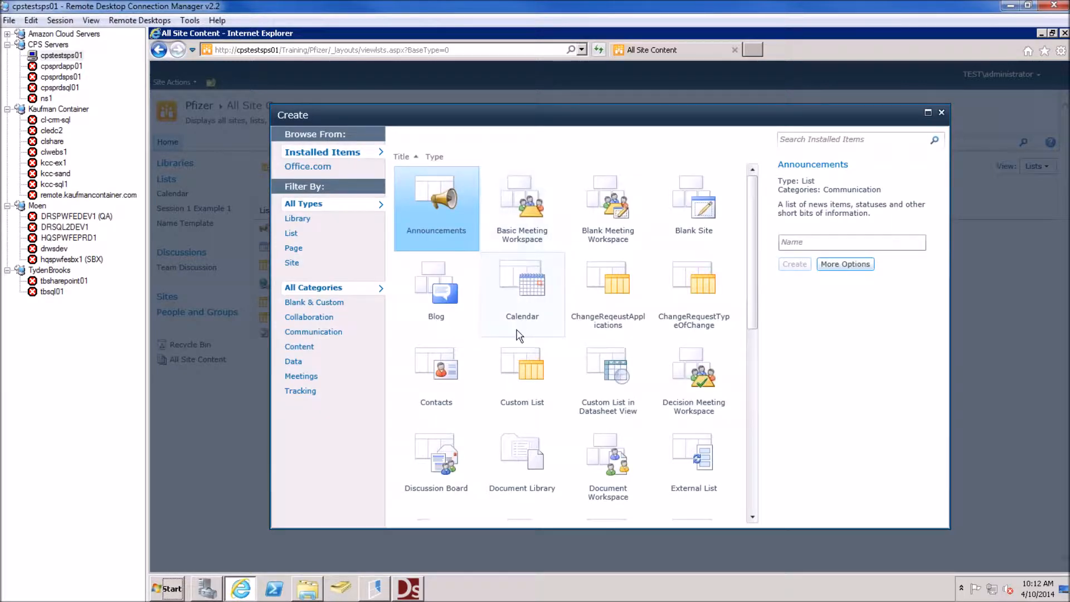
left_click(518, 372)
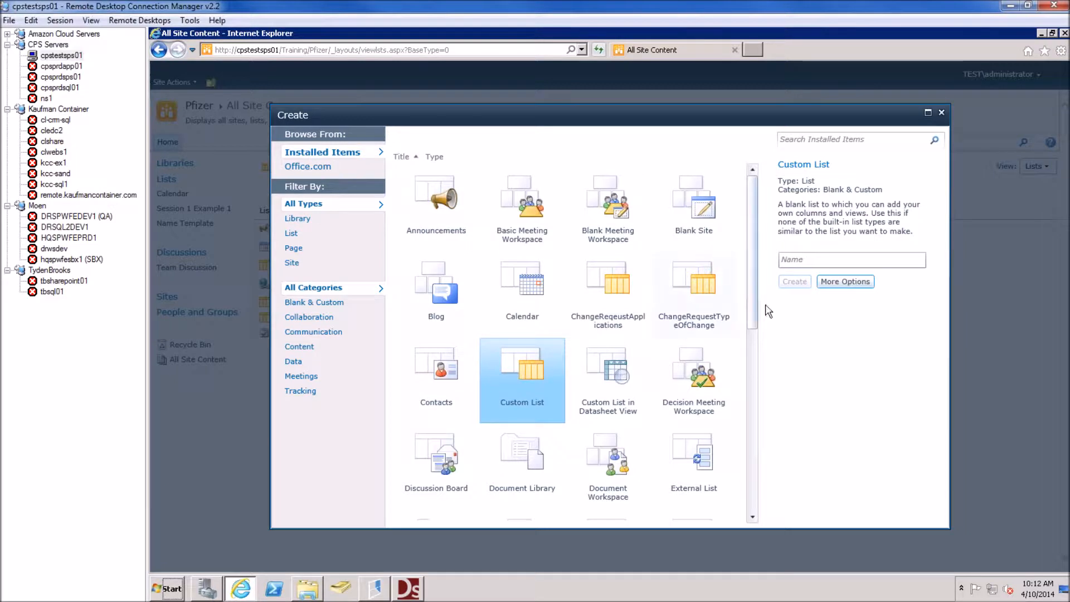
left_click(786, 259)
type("Employees")
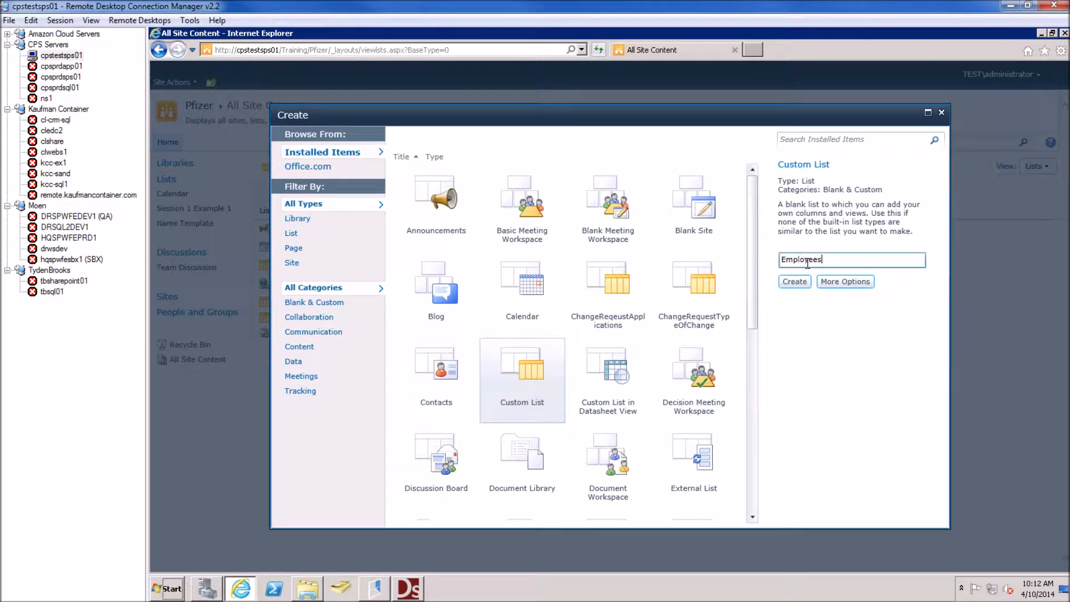
left_click(794, 282)
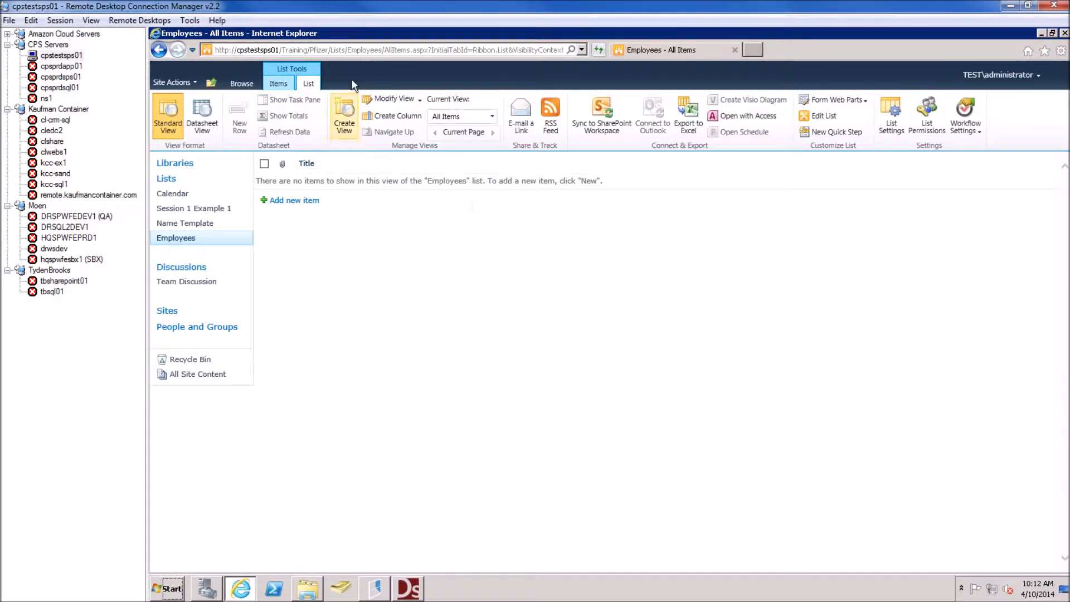
Create an 'Employee Name' column of type Single line of text in the Employees list
left_click(398, 116)
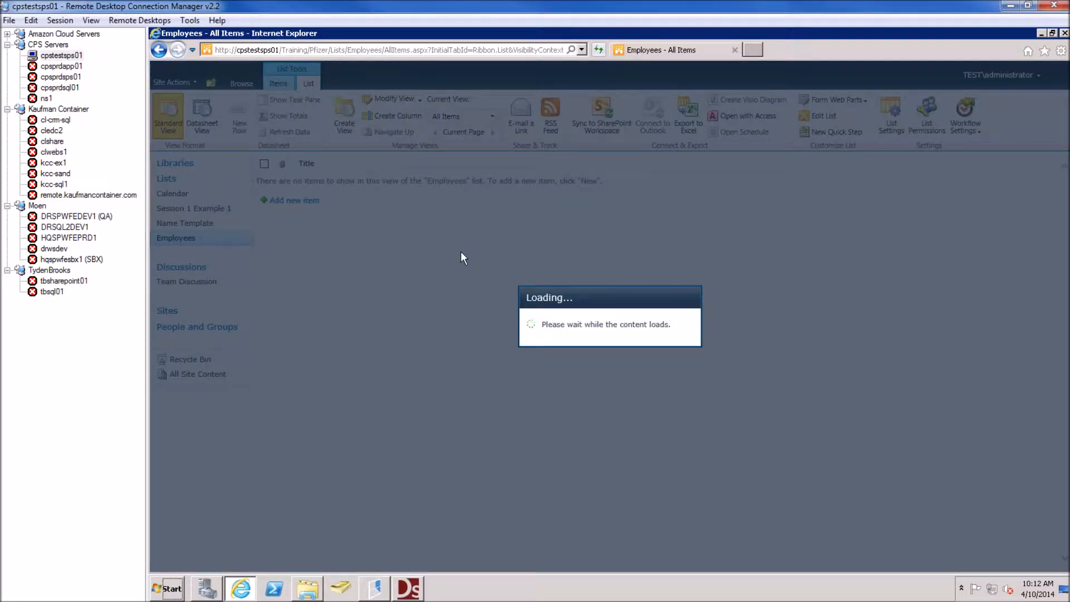
type("Em")
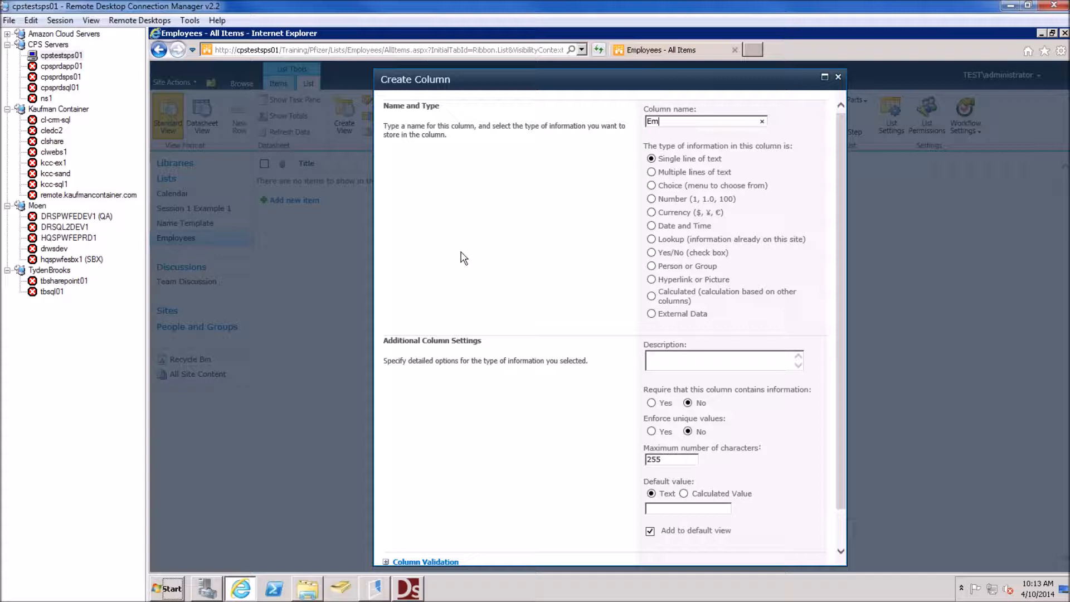
type("ployee Name")
scroll(622, 392, "down", 2)
scroll(690, 502, "up", 2)
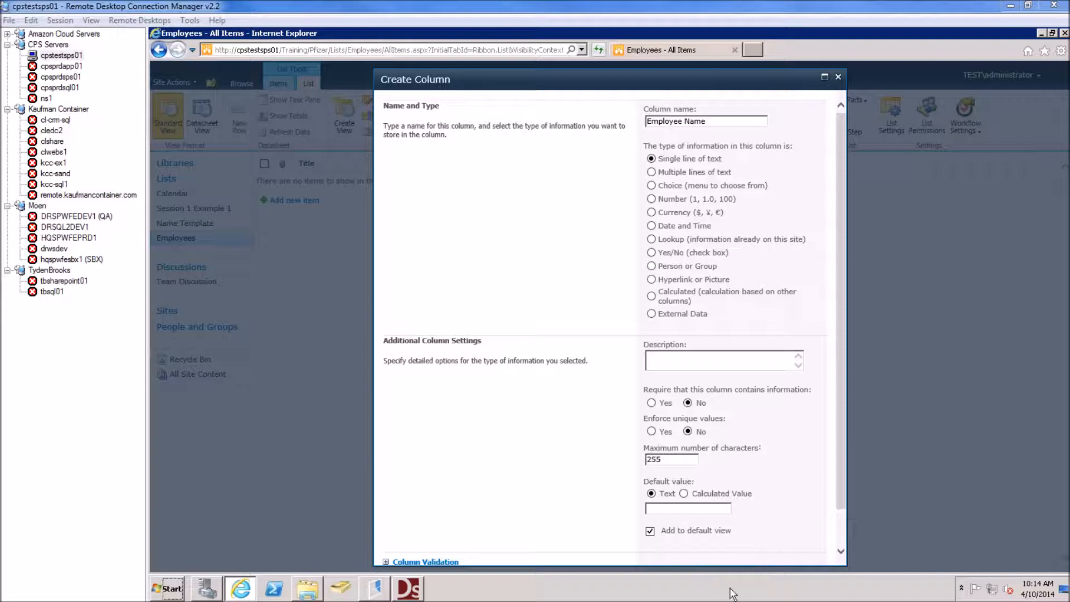
scroll(841, 521, "down", 1)
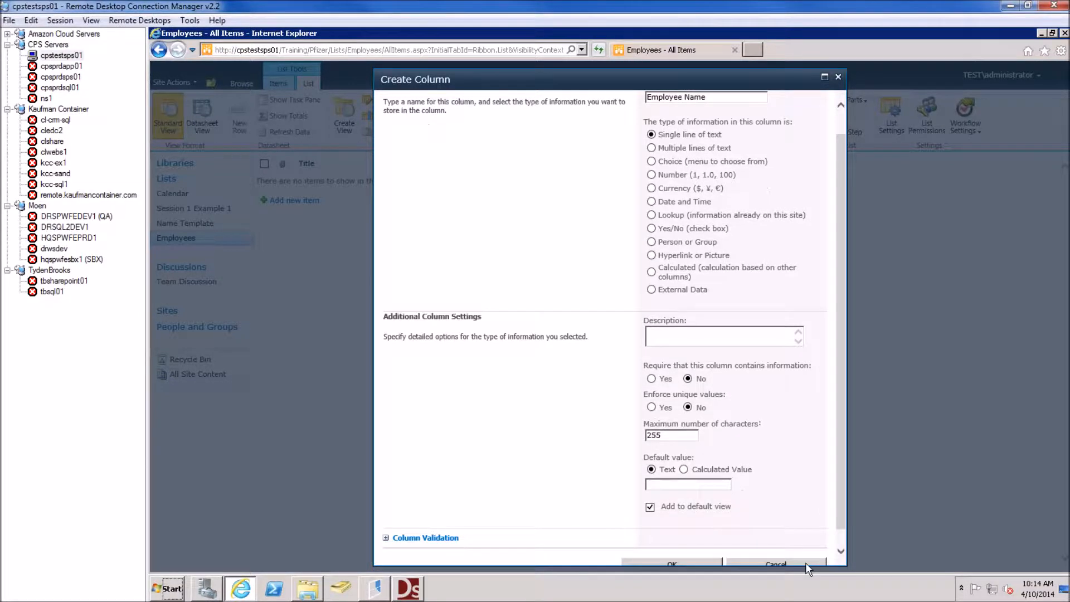
left_click(703, 560)
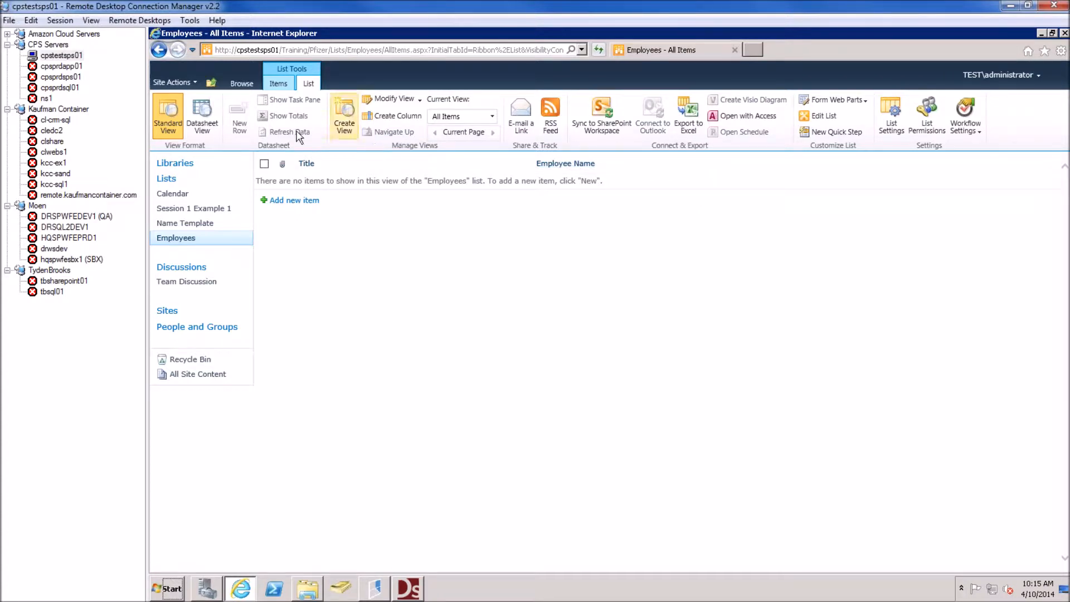
Start a new column on the Employees list with Create Column
left_click(393, 115)
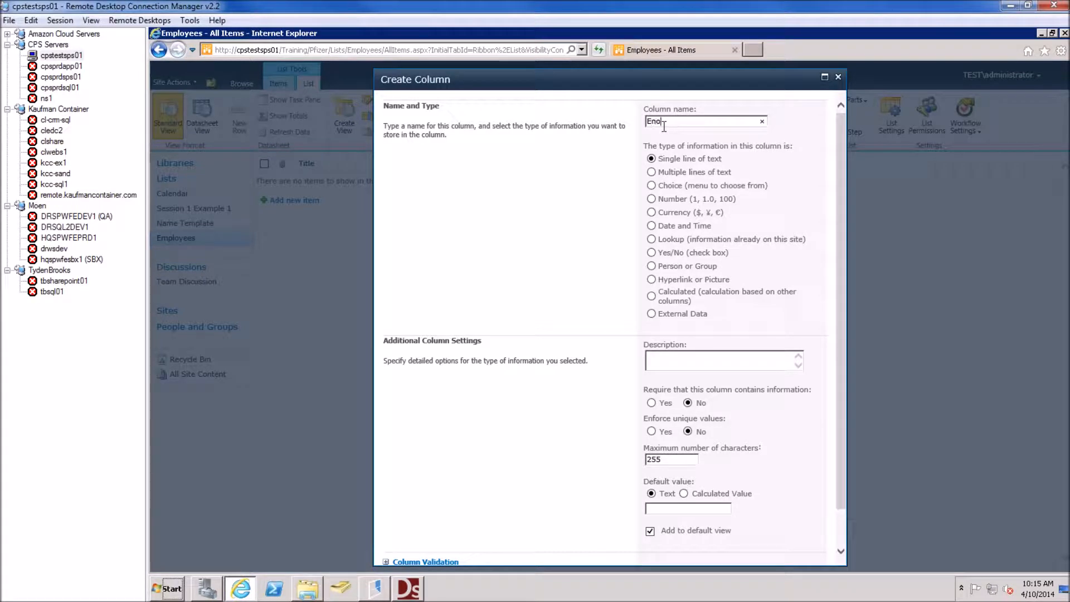
Save an EmployeeLogin single-line text column and go to the list's settings
type("Employe")
key("BackSpace")
key("BackSpace")
type("m")
scroll(723, 431, "down", 1)
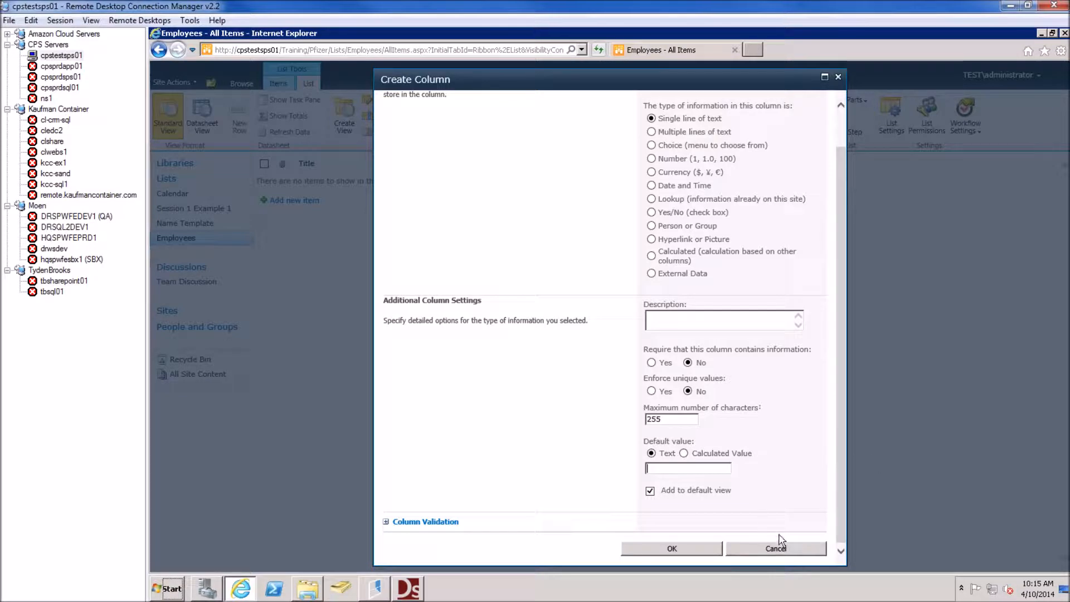
left_click(708, 549)
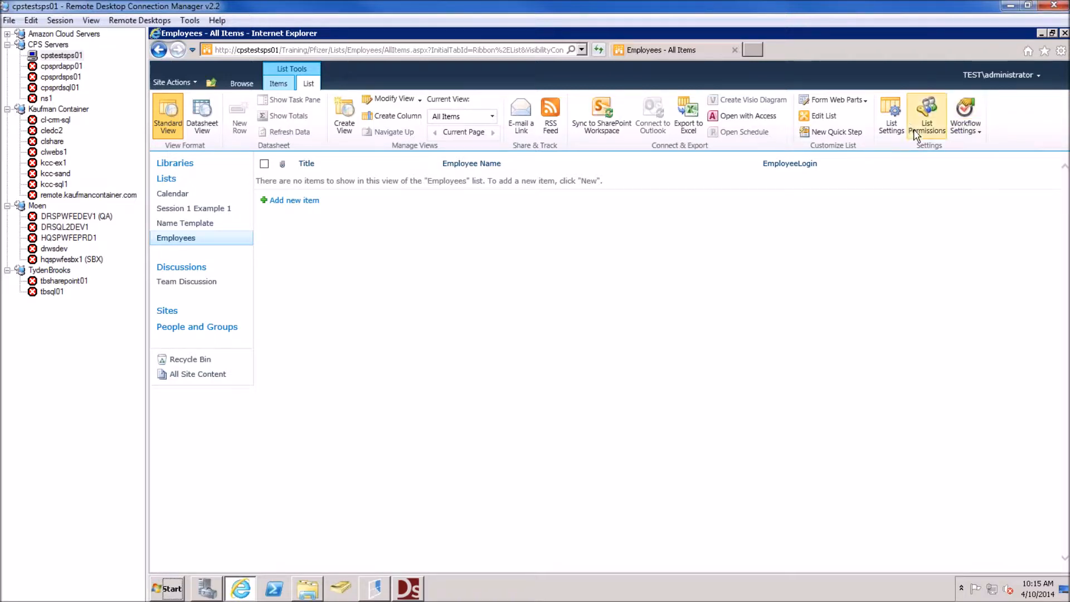
left_click(892, 120)
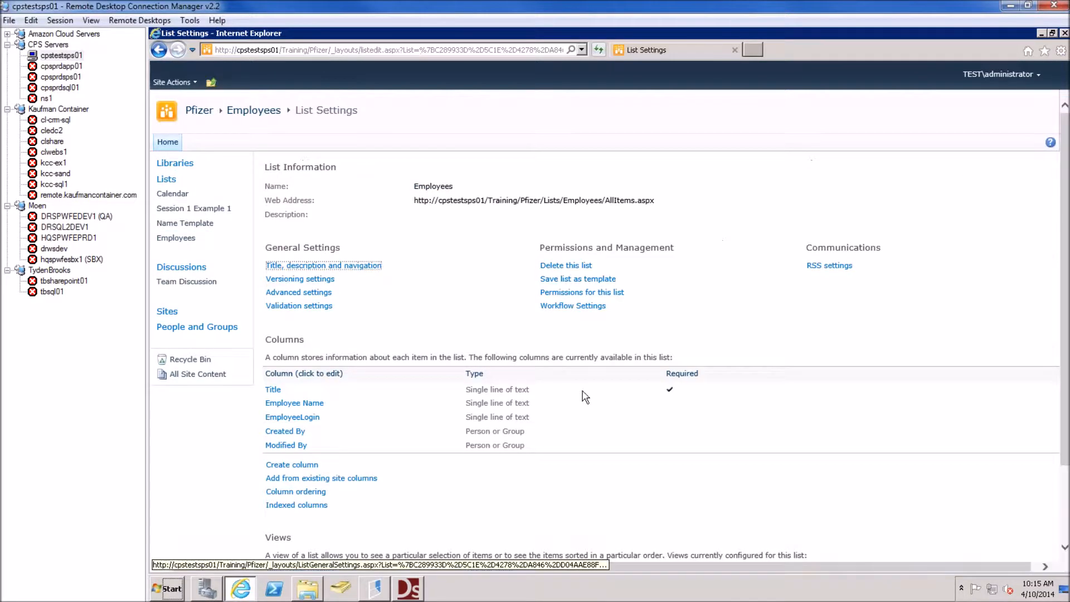
Rename the Employee Name column to EmployeeName by removing the space
scroll(383, 365, "down", 4)
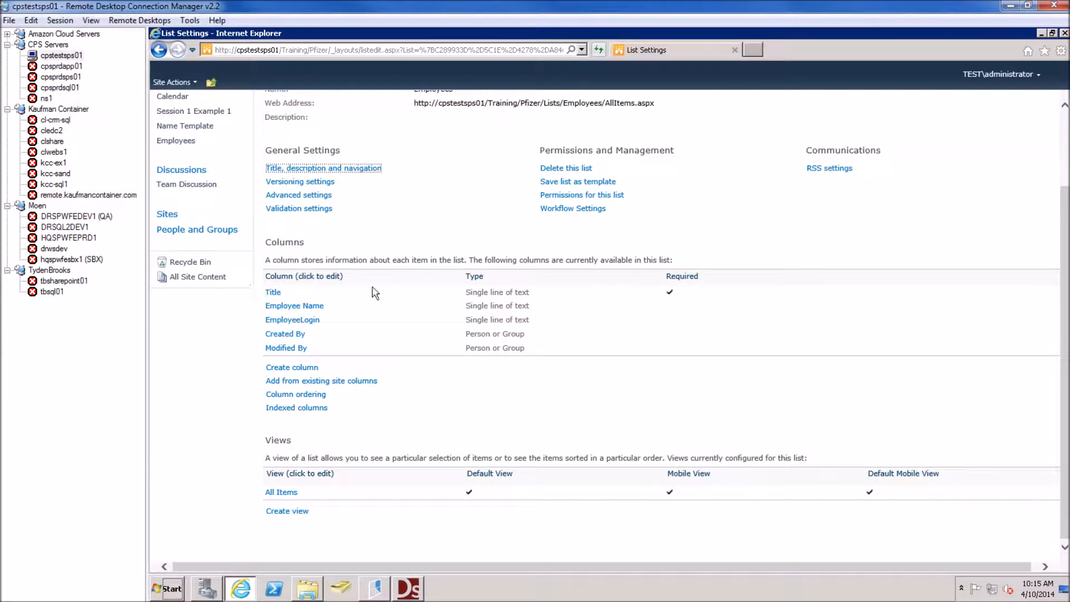
left_click(299, 309)
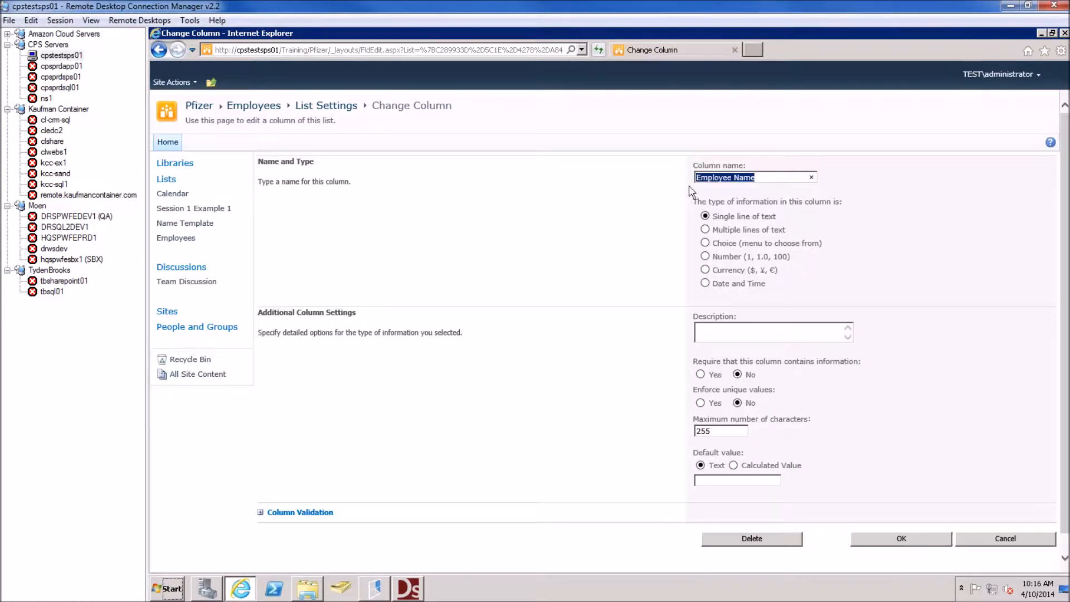
left_click(734, 177)
key("BackSpace")
left_click(885, 538)
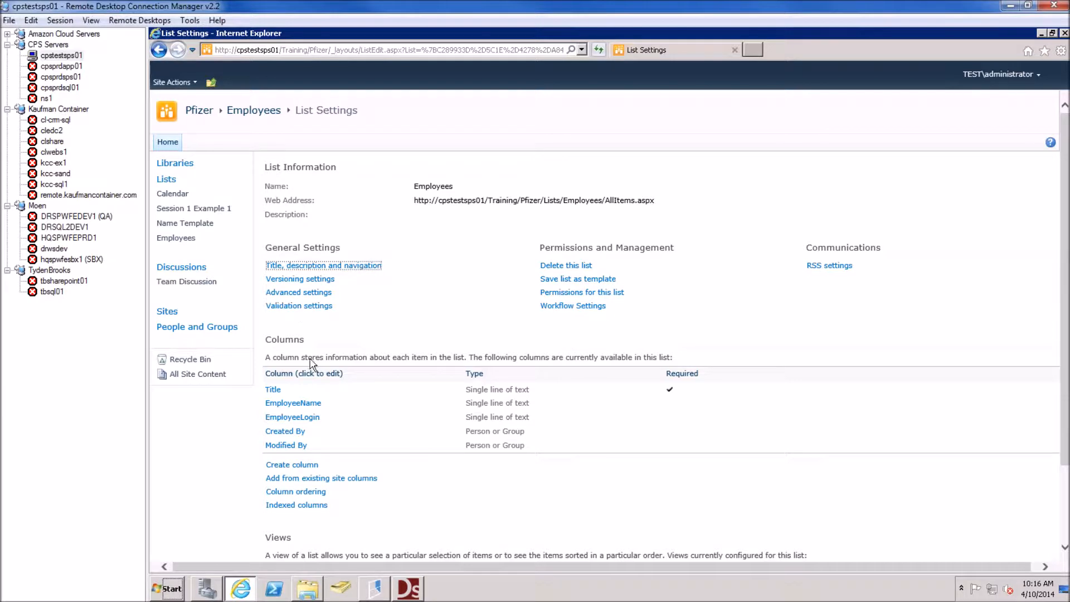
Add ManagerName and ManagerLogin single-line text columns to the Employees list
left_click(299, 465)
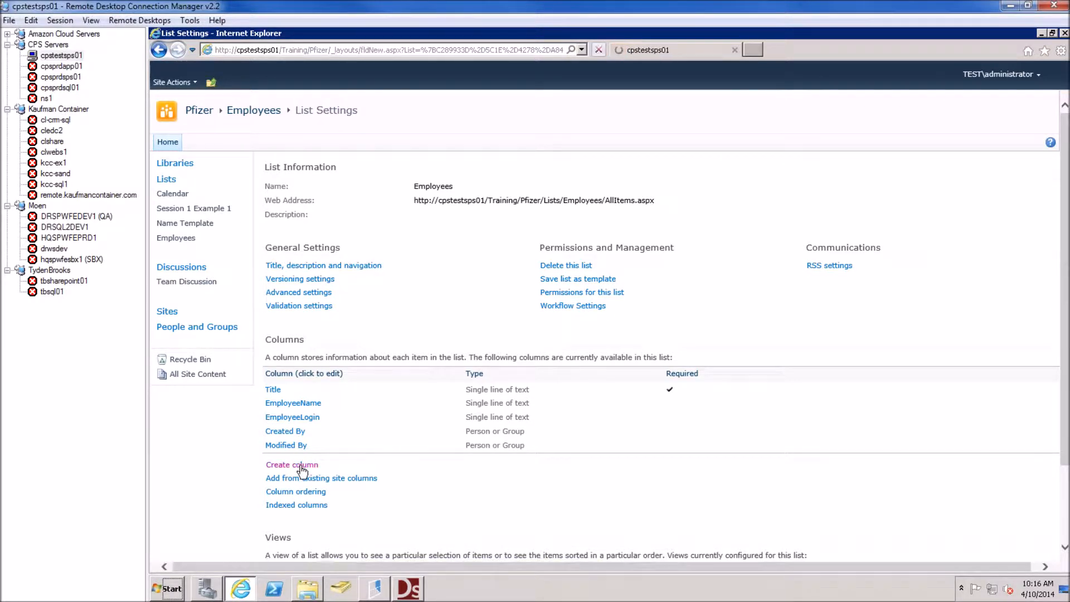
type("M")
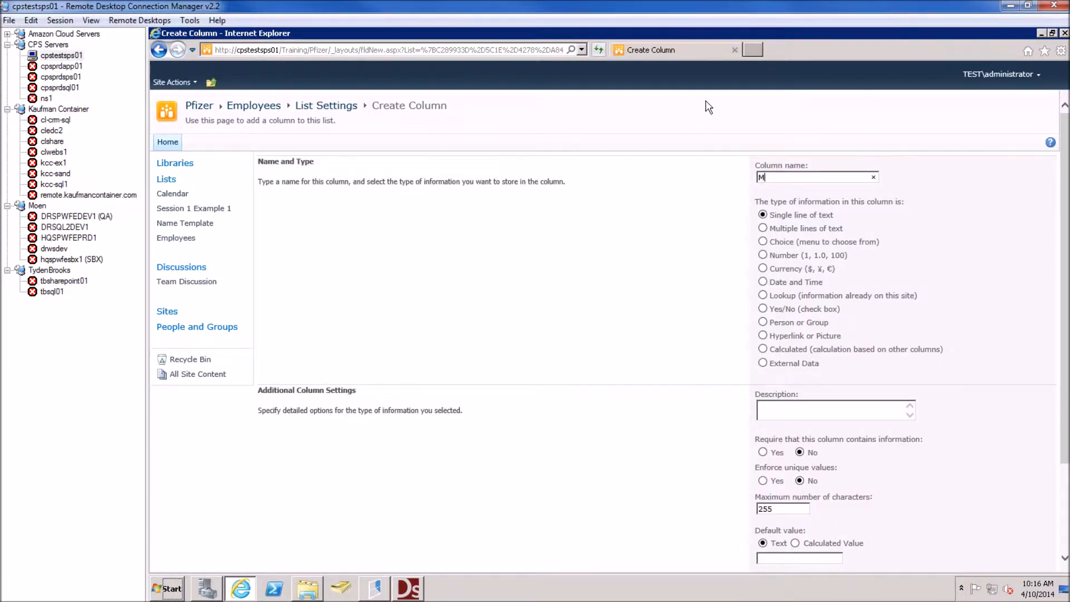
type("anager")
scroll(721, 334, "down", 3)
left_click(874, 518)
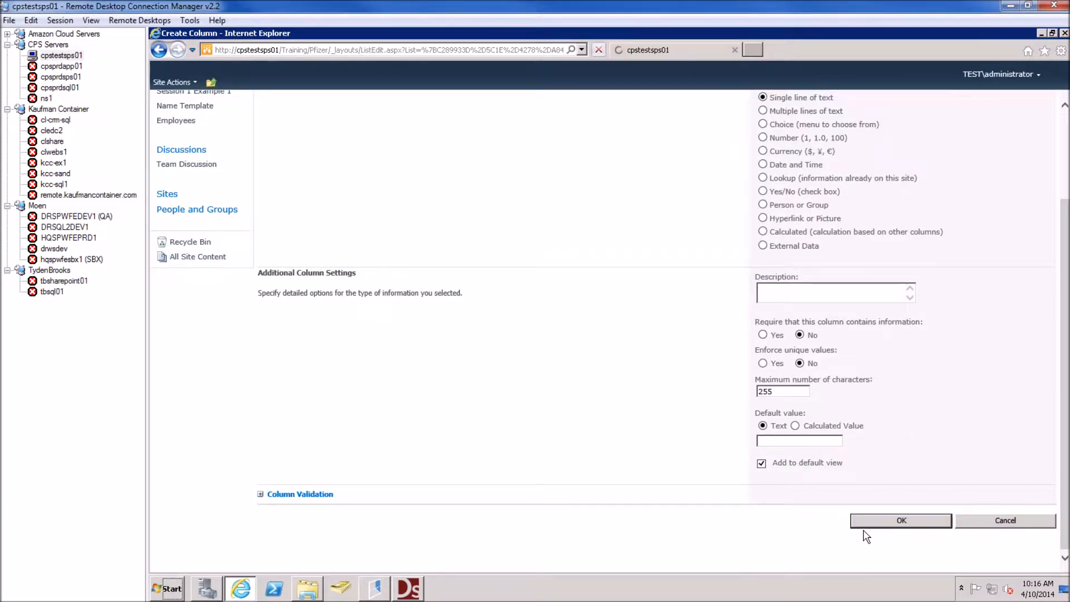
left_click_drag(404, 483, 391, 510)
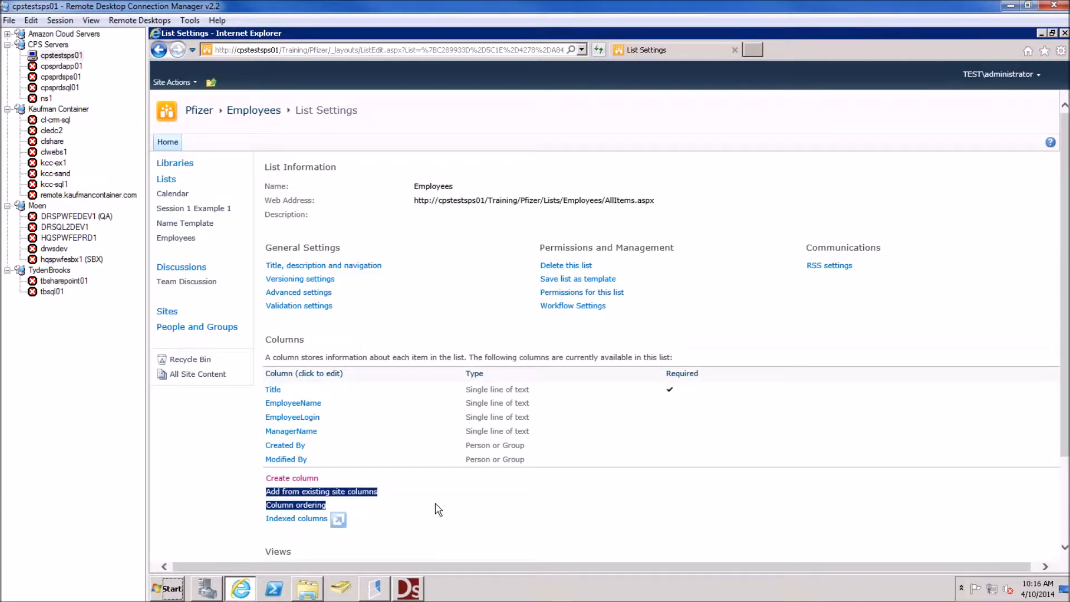
left_click(350, 471)
left_click(299, 478)
type("ManagerL")
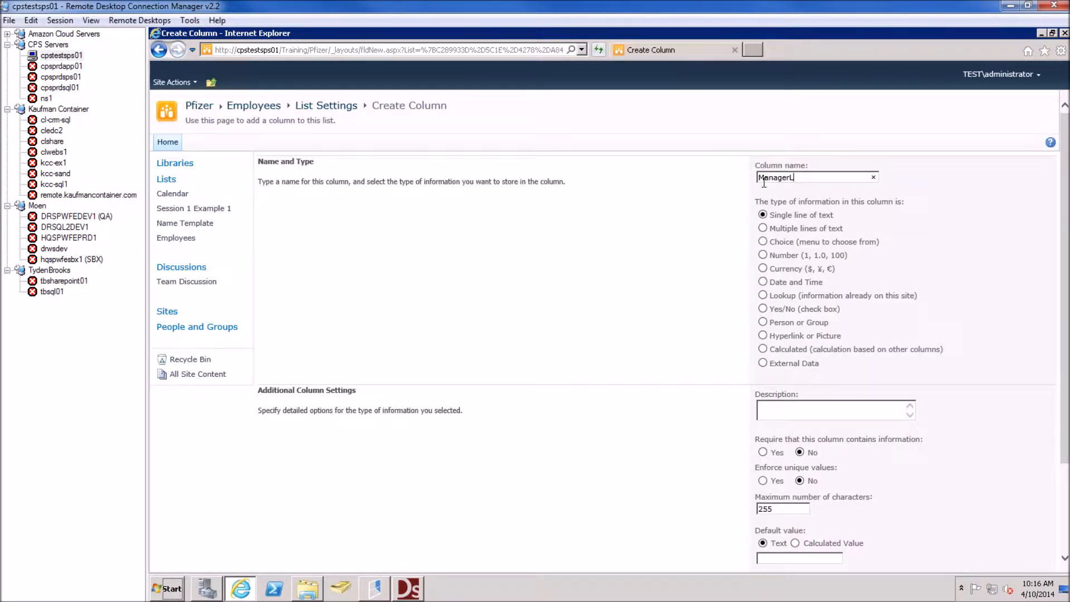
type("ogin")
scroll(796, 502, "down", 3)
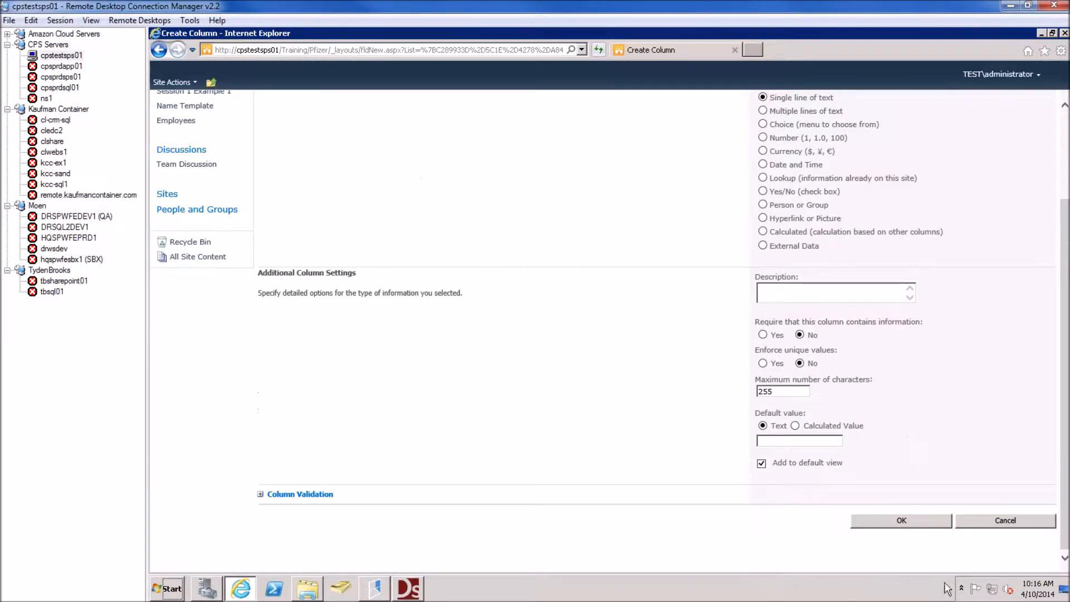
left_click(914, 523)
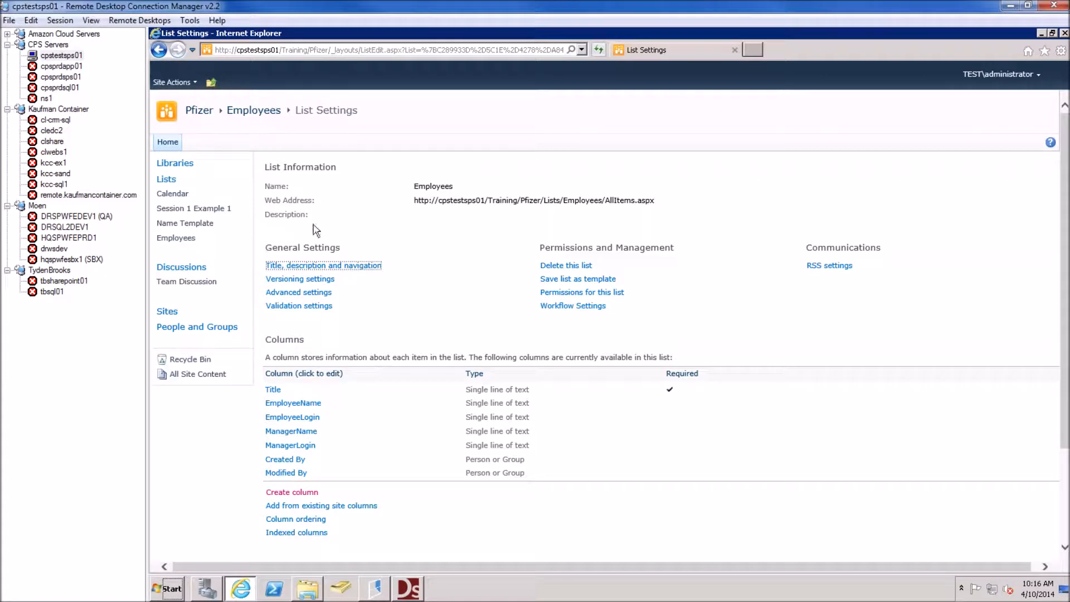
Open the Employees list and switch it to spreadsheet-style editing
left_click(258, 113)
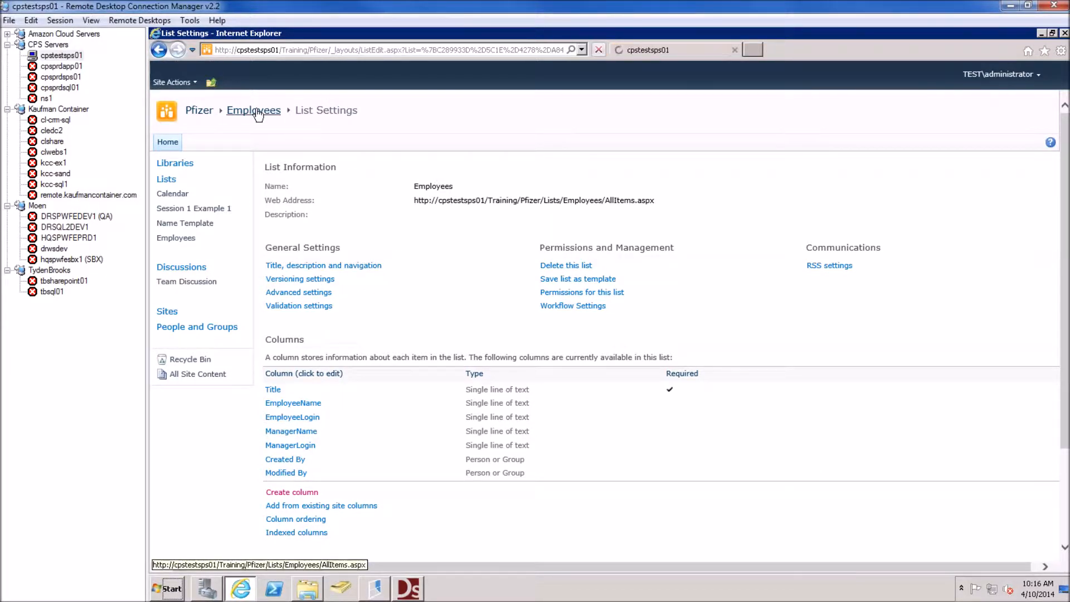
left_click(306, 84)
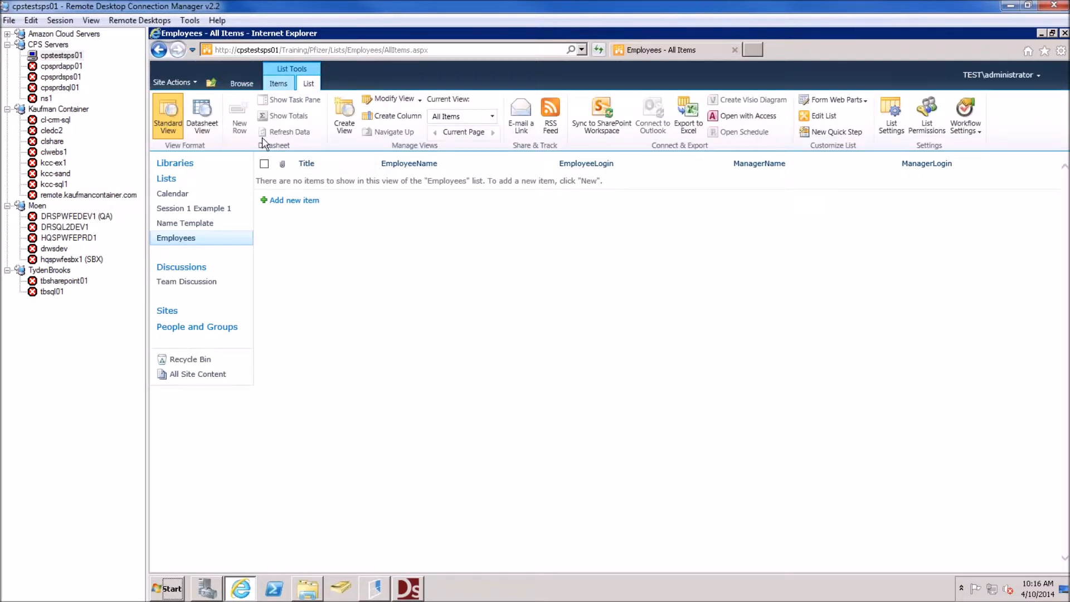
left_click(204, 117)
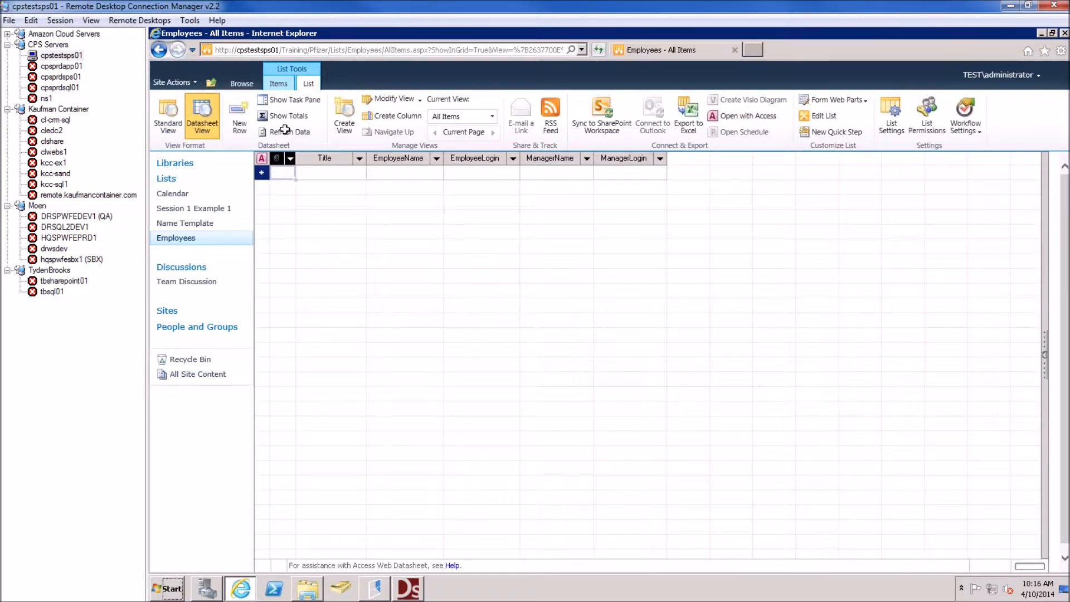
In the list settings, make the Title column not required, then go back to the Employees list
left_click(895, 123)
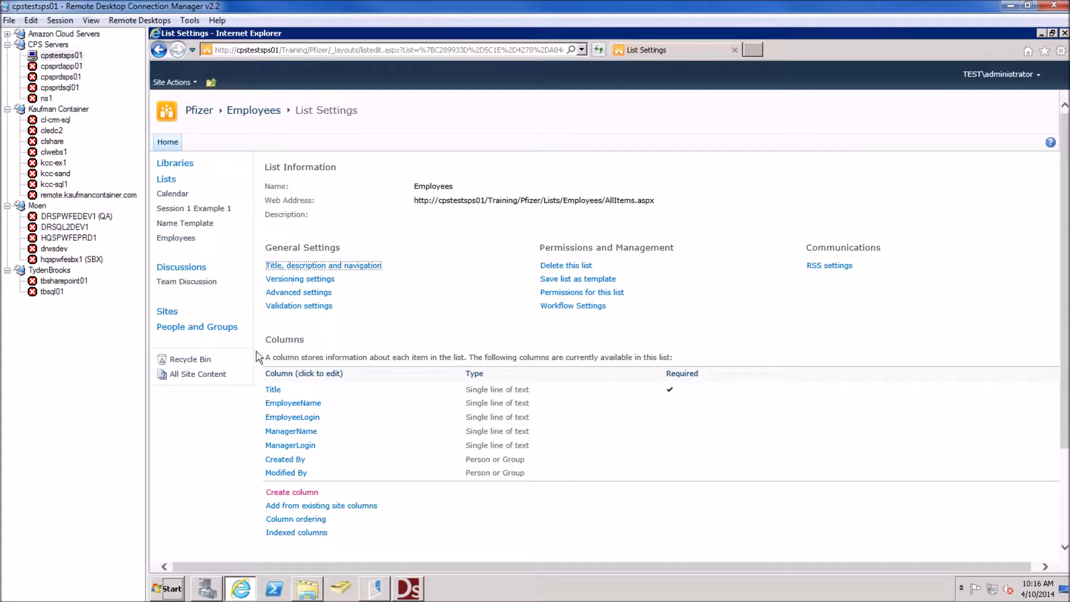
left_click(273, 390)
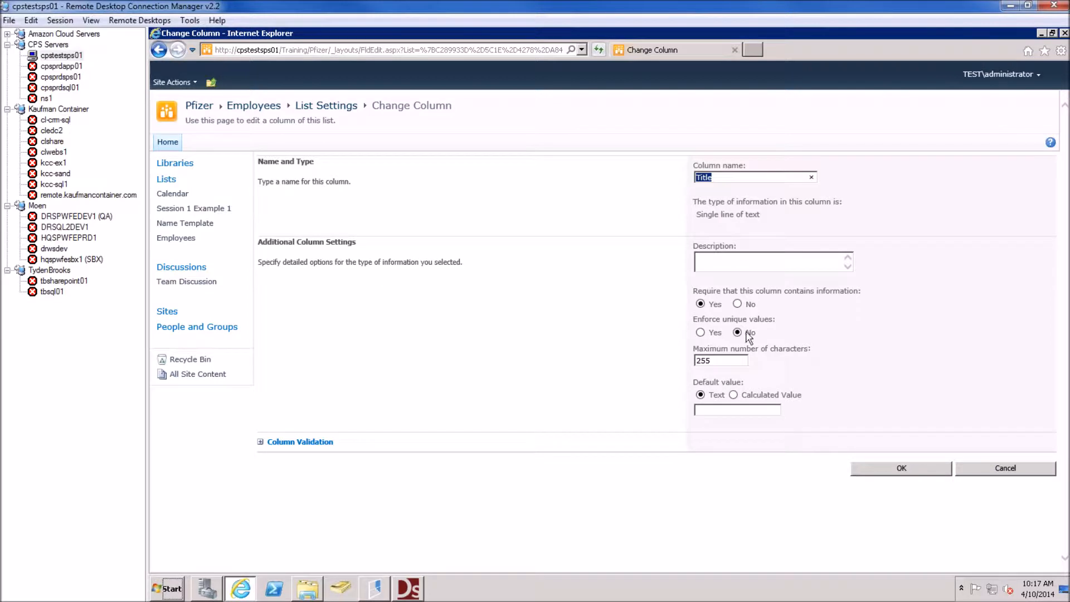
left_click(739, 303)
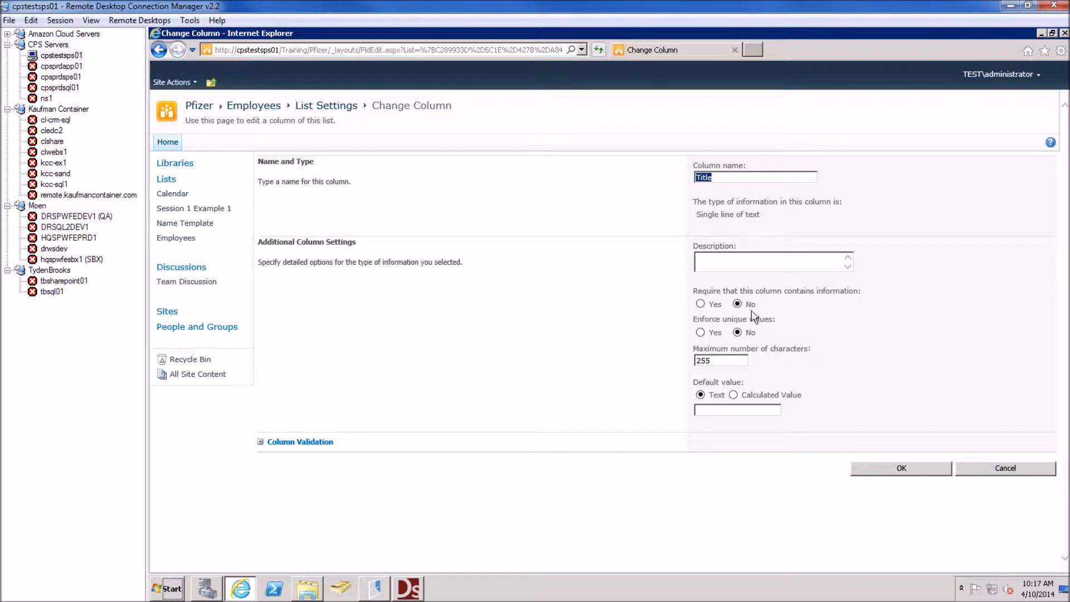
left_click(888, 467)
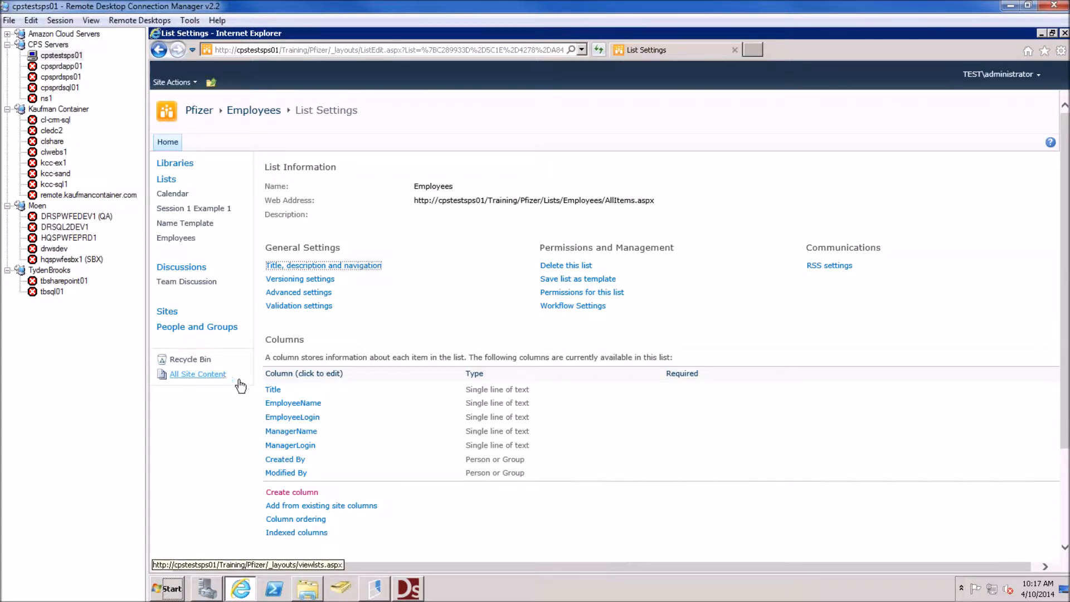
left_click(253, 110)
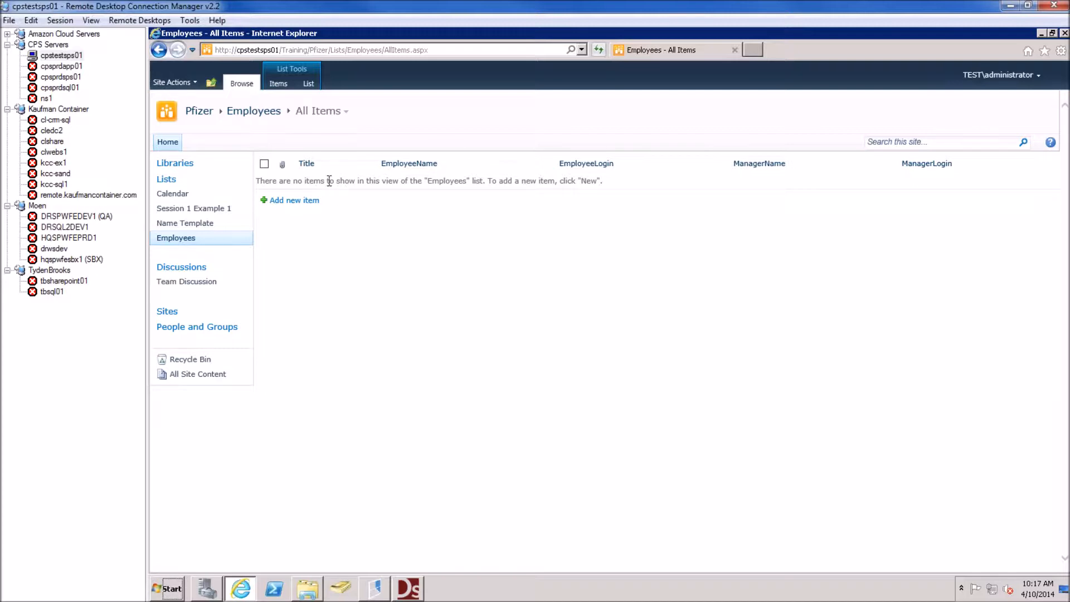
In datasheet editing, add row Employee (TEST\employee) whose manager is Manager (TEST\Manager)
left_click(304, 86)
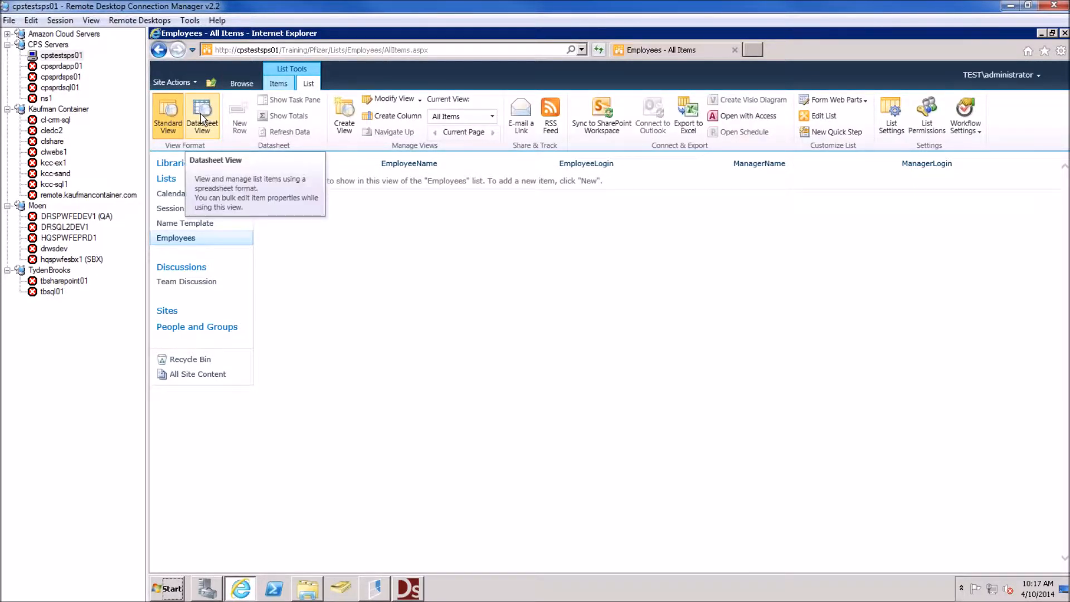
left_click(201, 118)
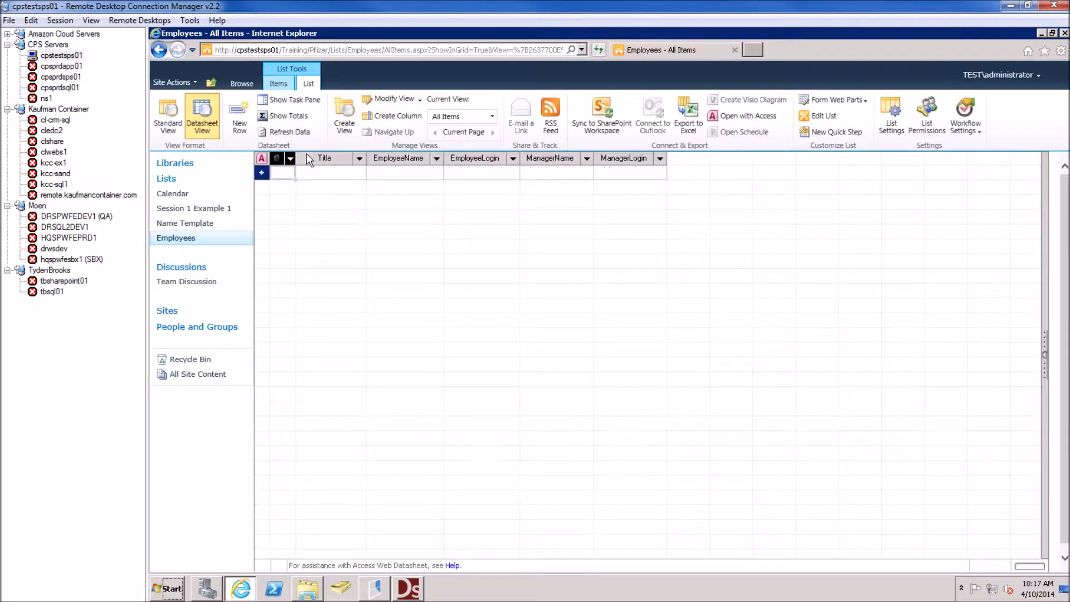
left_click(414, 175)
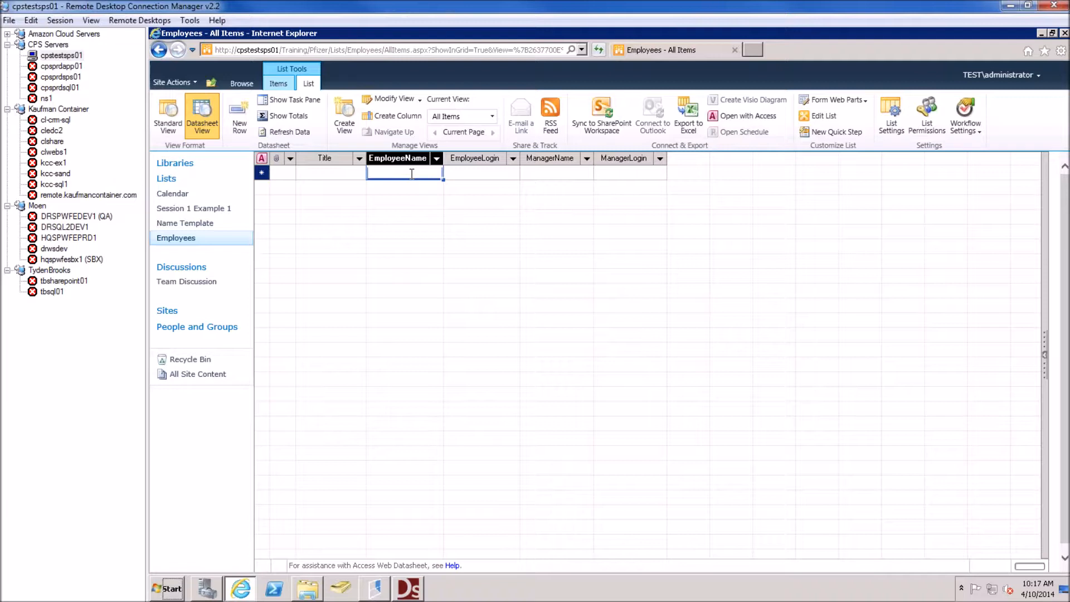
type("Employee")
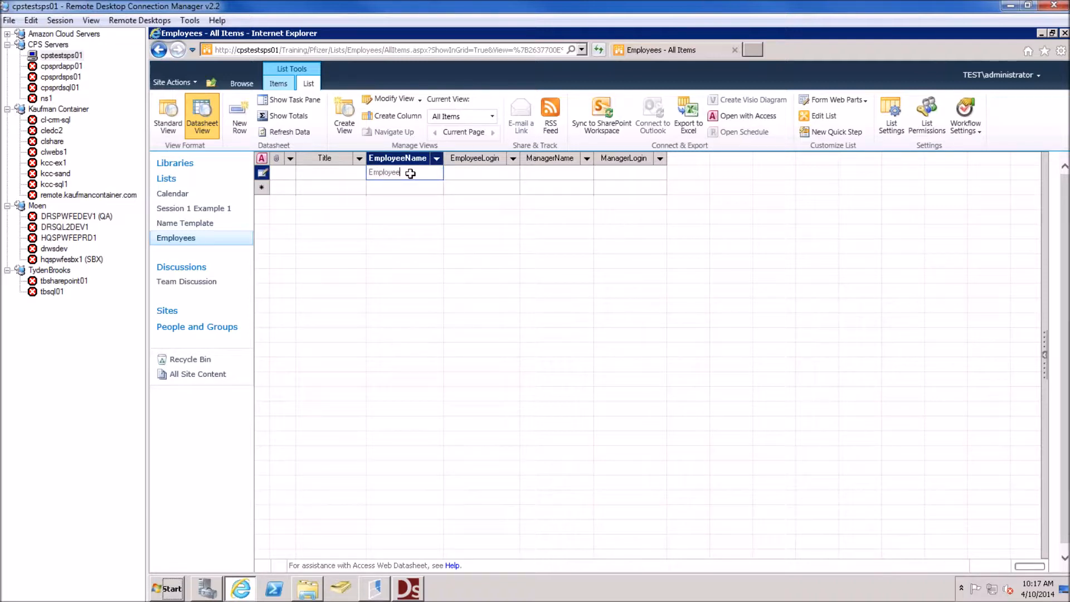
key("Tab")
type("TEST\\employee")
key("Tab")
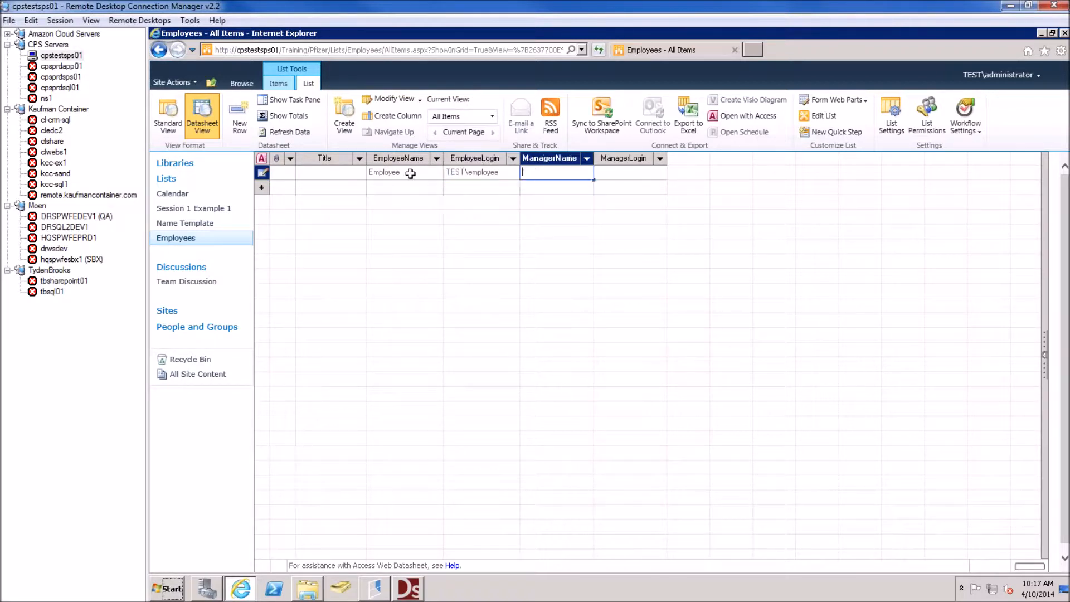
type("Manager")
key("Tab")
type("tes")
key("BackSpace")
key("BackSpace")
key("BackSpace")
type("TEST\\M")
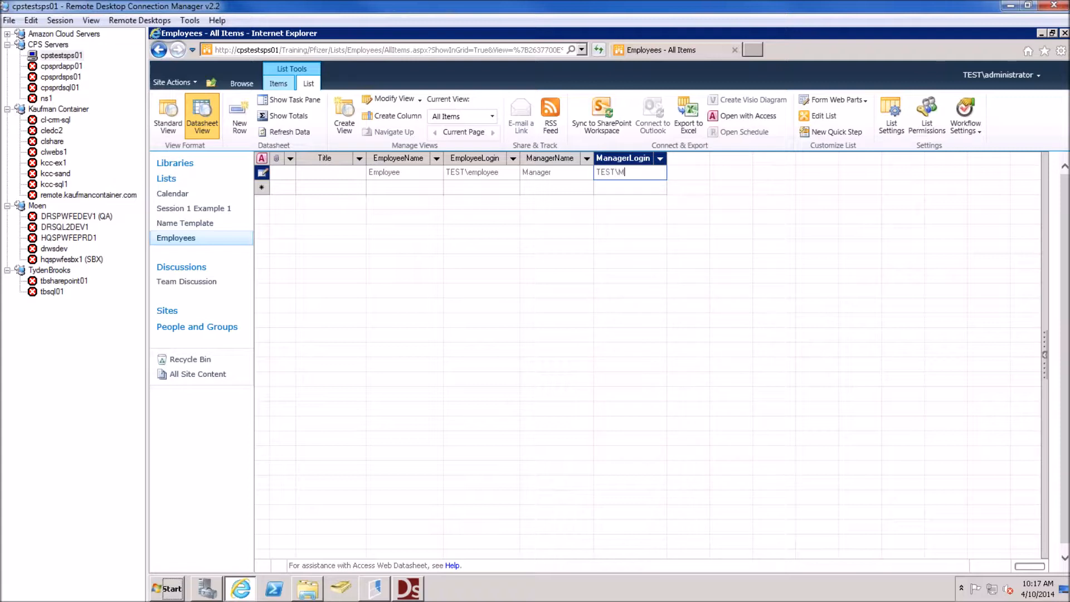
type("anager")
key("Tab")
key("Tab")
Add row Manager (TEST\manager) whose manager is Director (TEST\Director)
type("M")
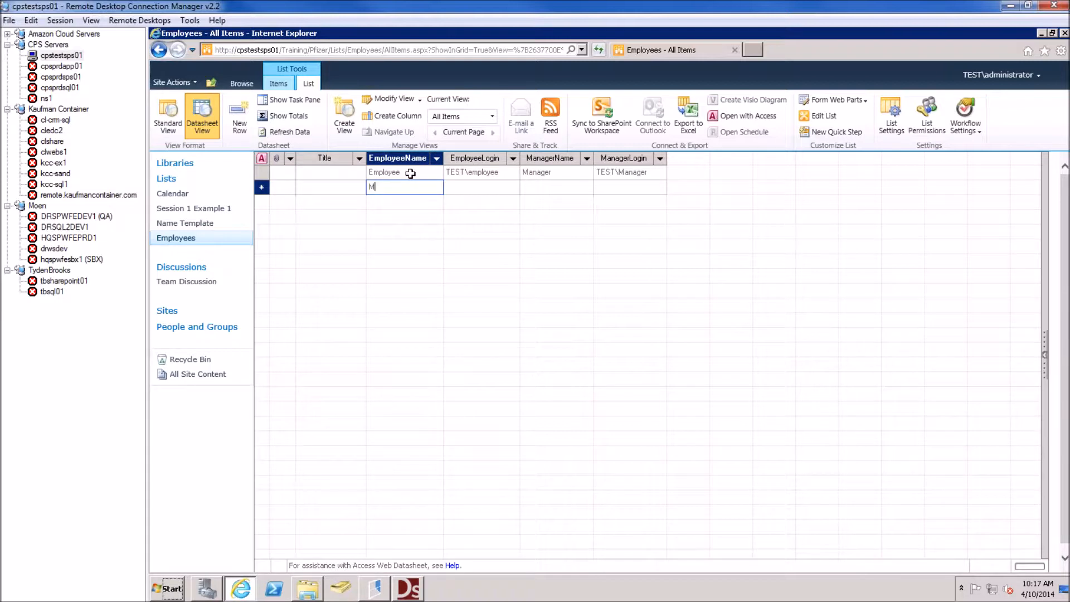
type("anager")
key("Tab")
type("TEST\\manager")
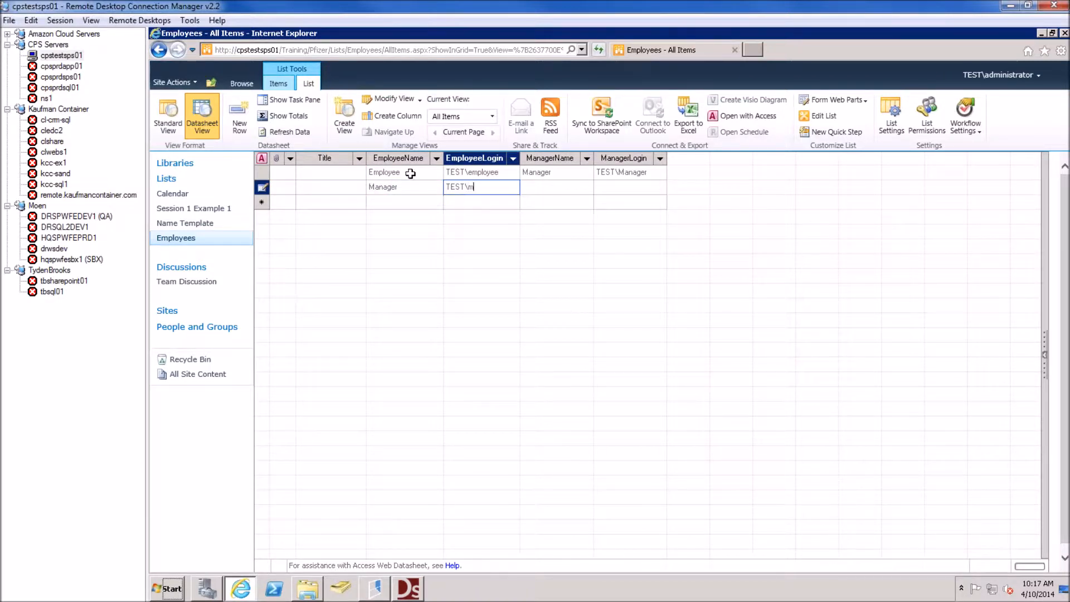
key("Tab")
type("Director")
key("Tab")
type("T")
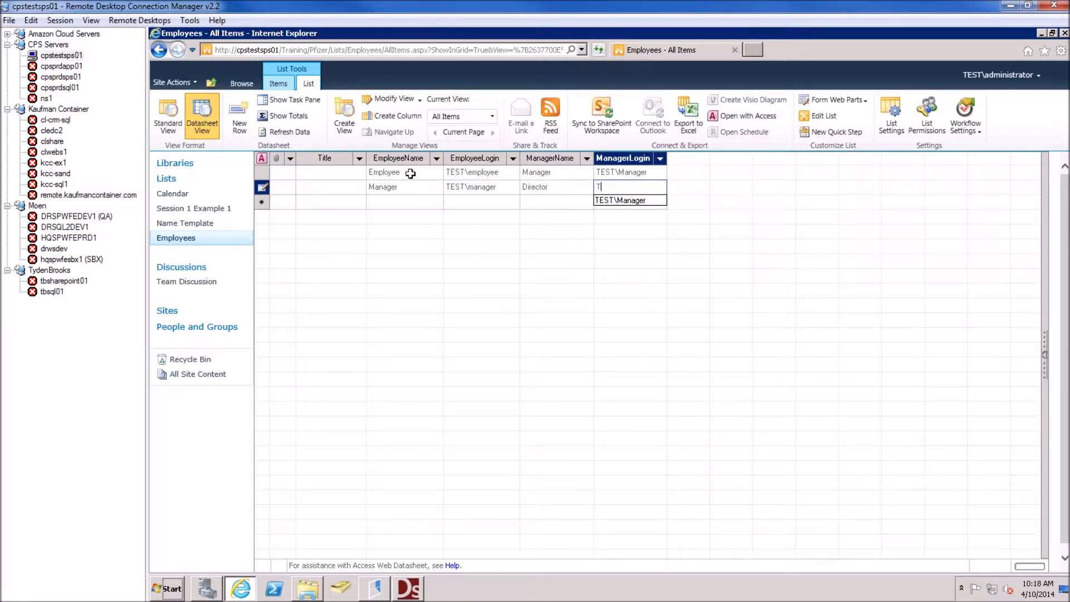
type("EST\\Director")
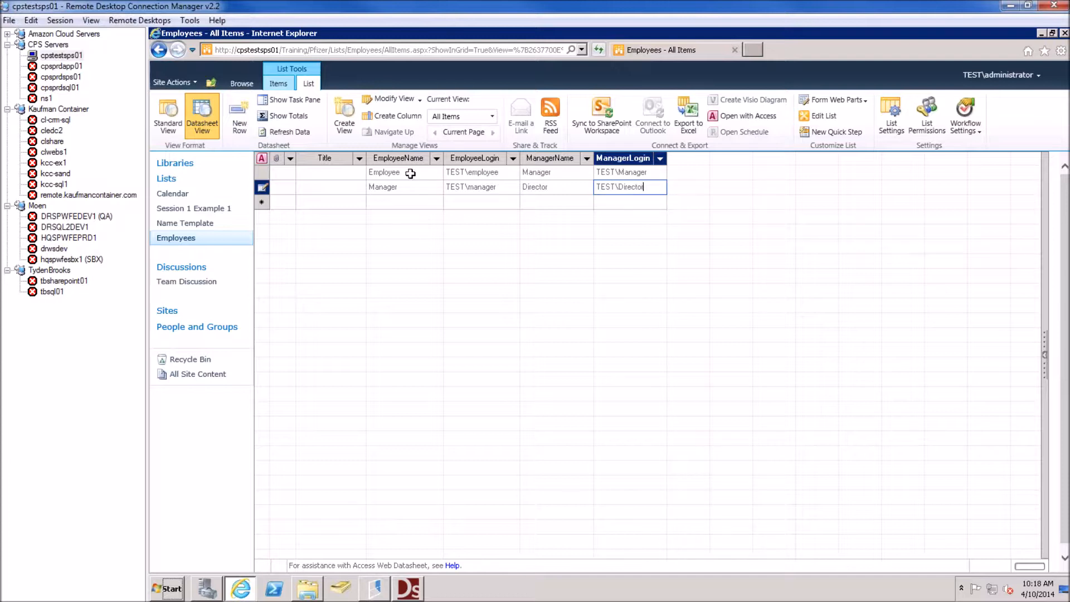
key("Tab")
key("Tab")
Add row Director (TEST\director) whose manager is COO (TEST\COO)
type("CO")
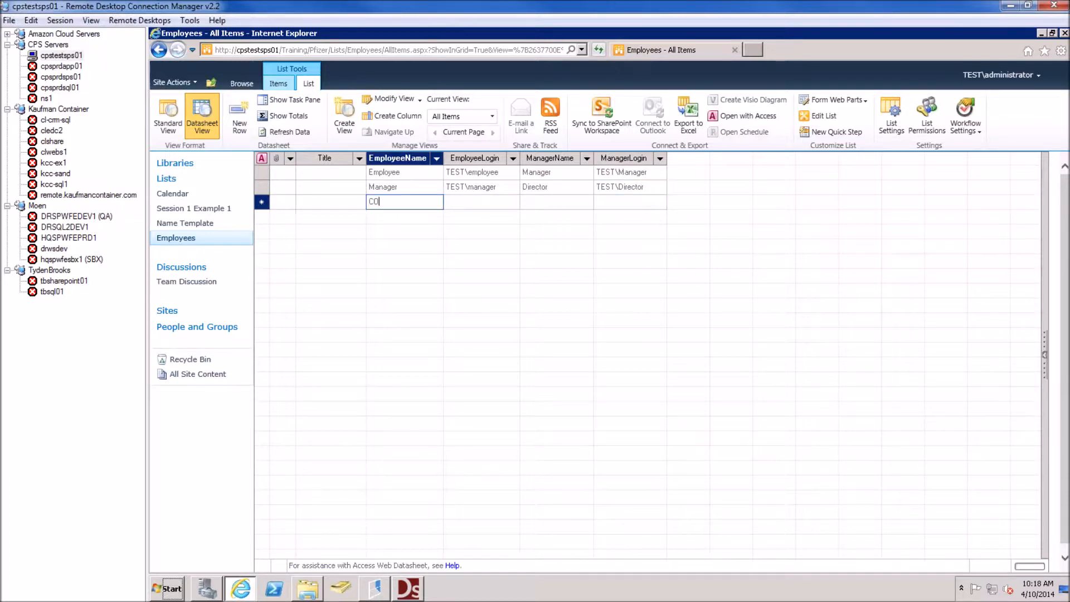
key("Tab")
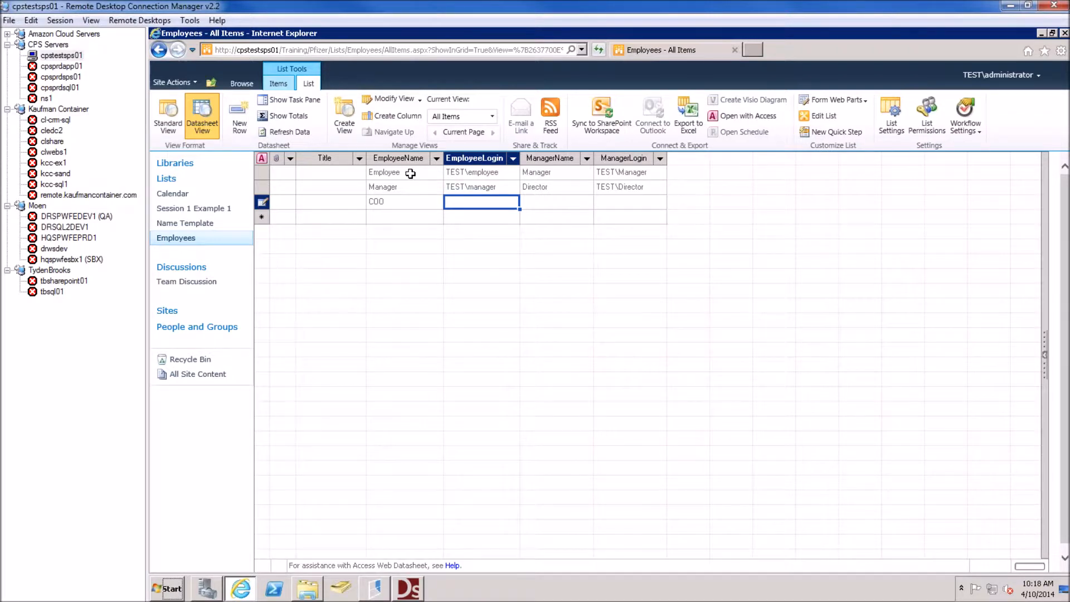
key("shift+Tab")
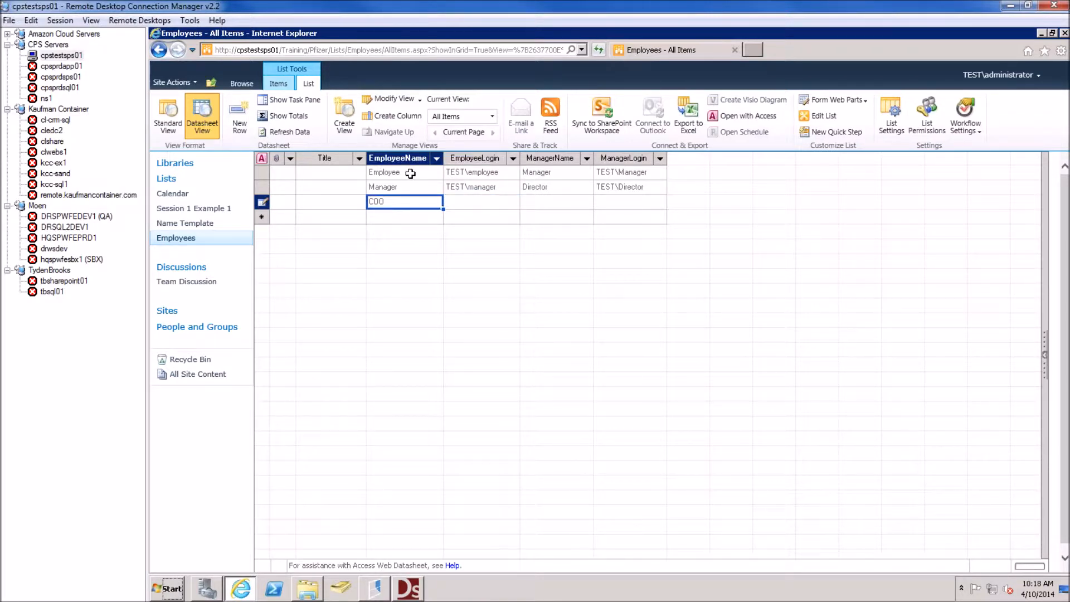
type("Director")
key("Tab")
type("TEST\\")
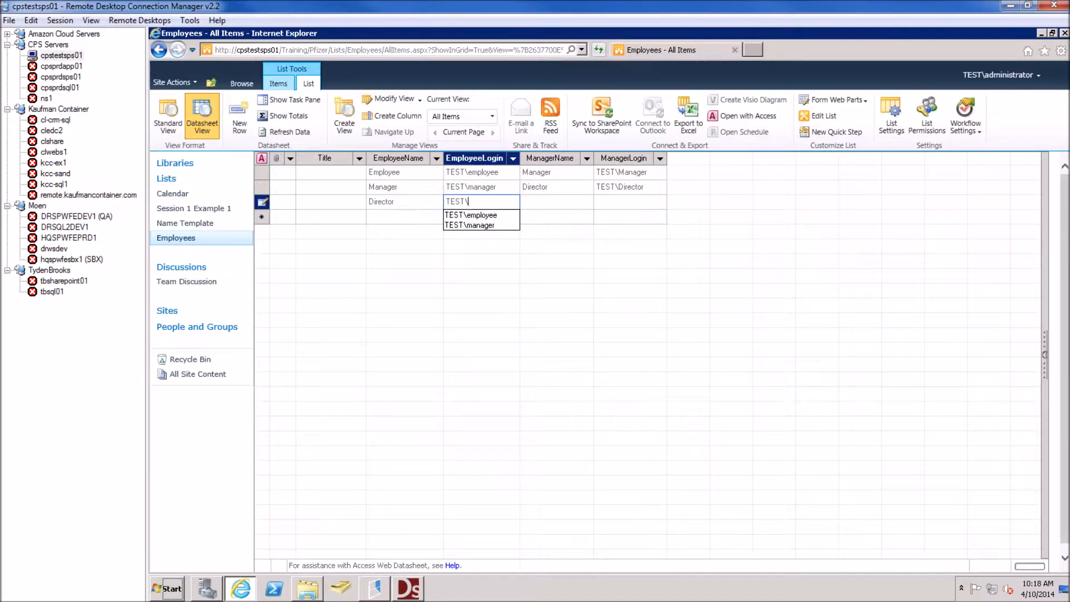
type("director")
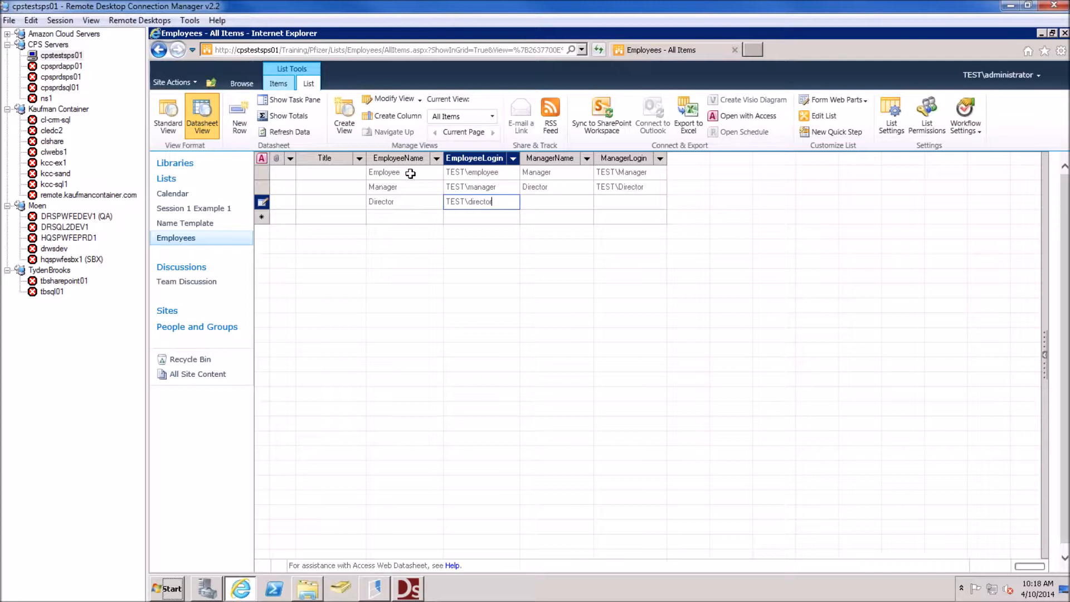
key("Tab")
type("COO")
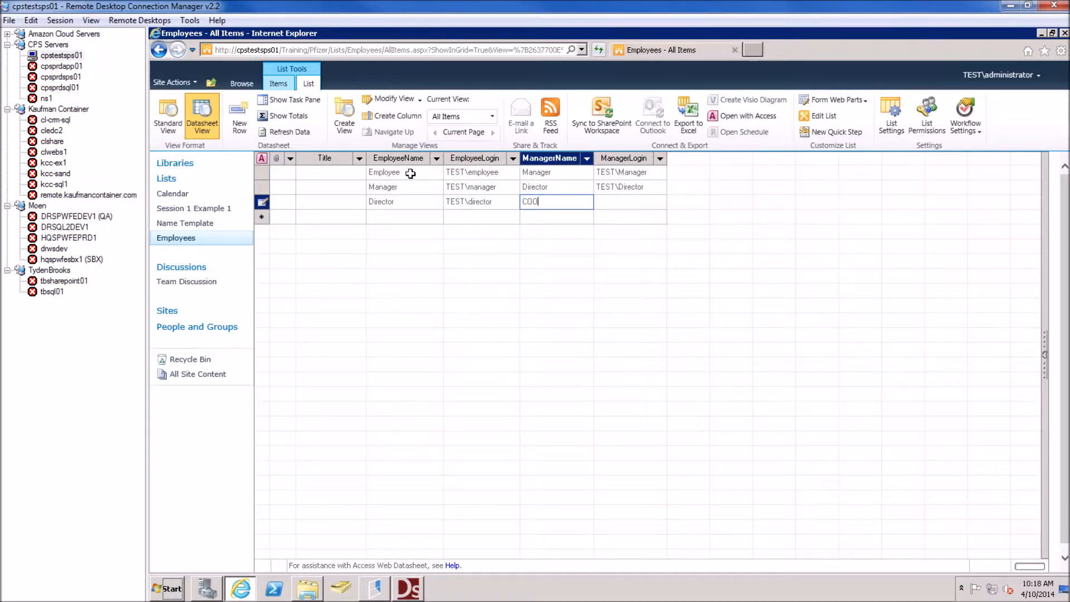
key("Tab")
type("TEST\\COO")
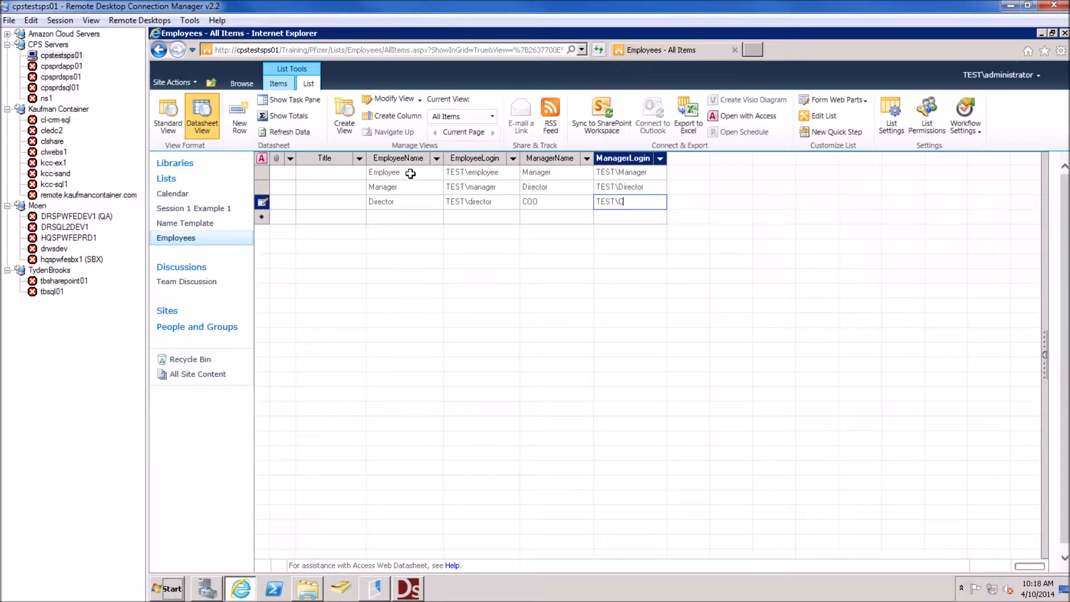
key("Tab")
Add row COO (TEST\COO) whose manager is CEO (TEST\CEO)
key("Tab")
key("Tab")
type("C")
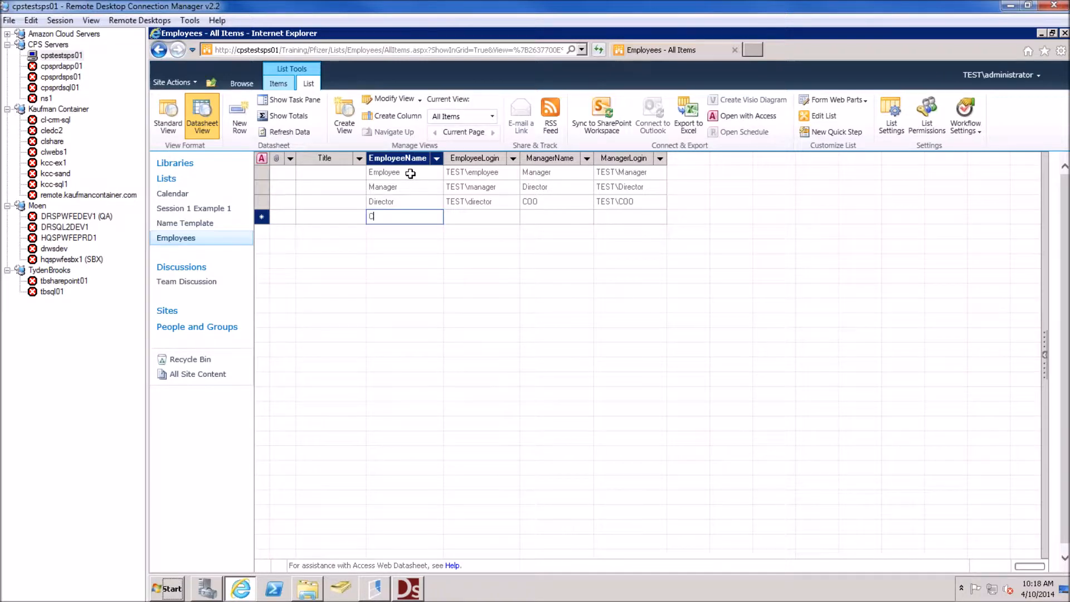
type("OO")
key("Tab")
type("T")
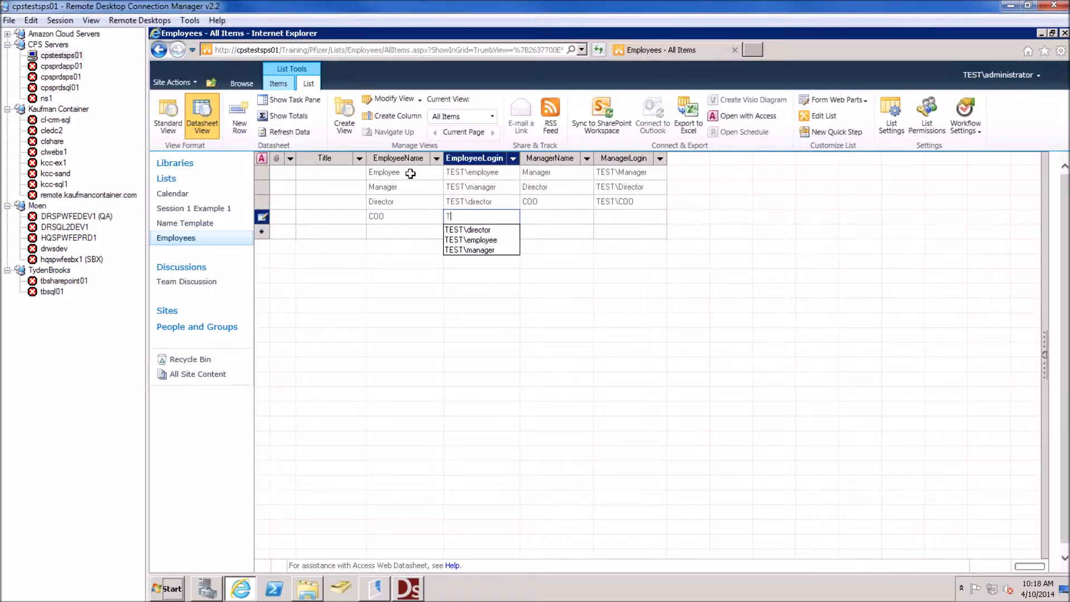
type("EST\\COO")
key("Tab")
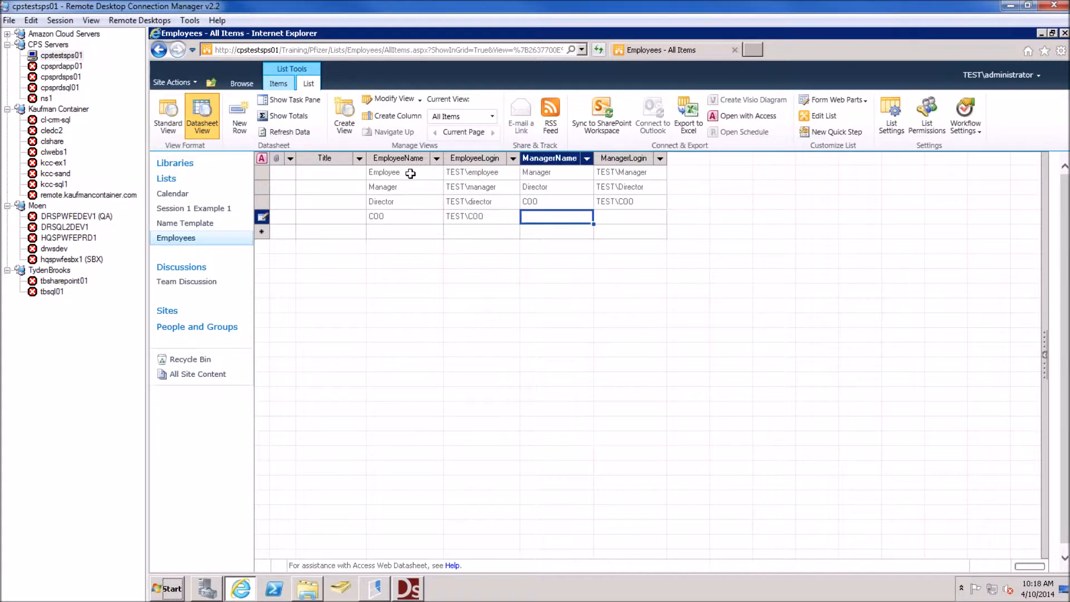
type("CEO")
key("Tab")
type("TEST\\")
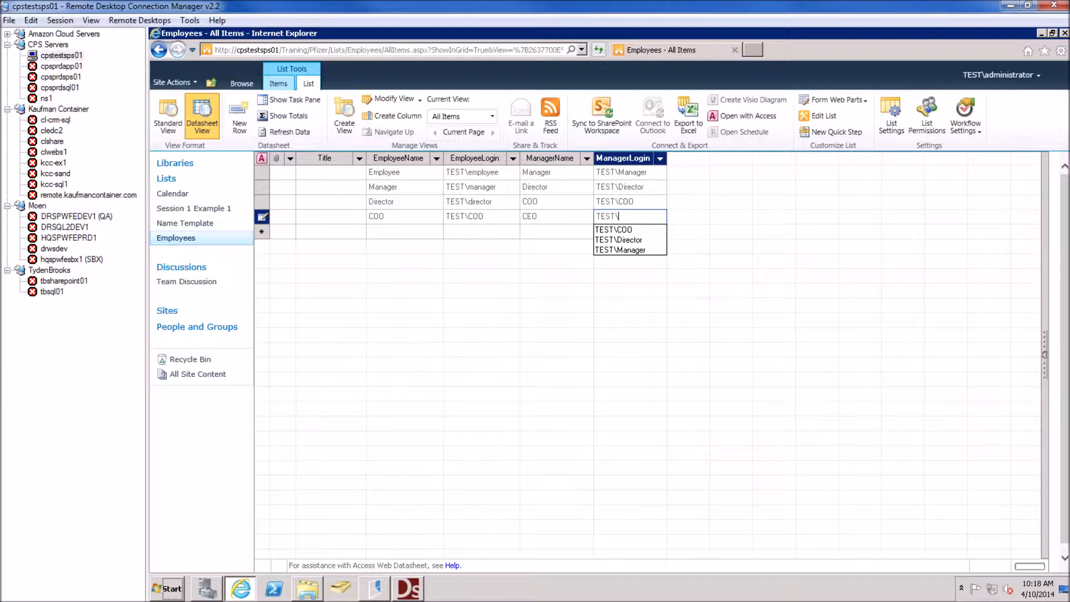
type("CEO")
key("Return")
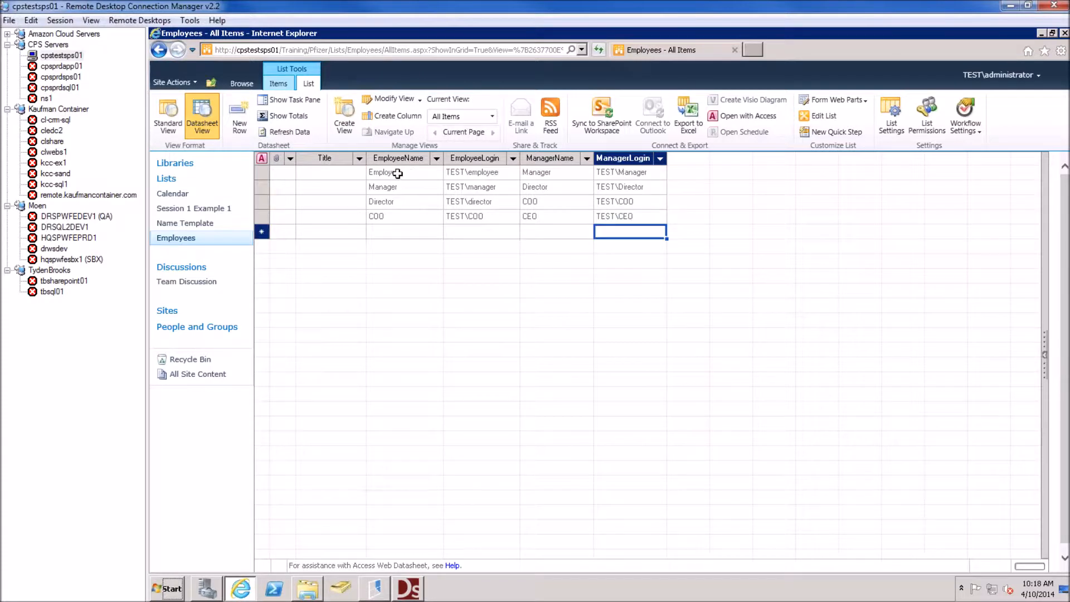
Return the Employees list to Standard View and bring Winshuttle Designer back to the front
left_click(390, 173)
left_click(392, 187)
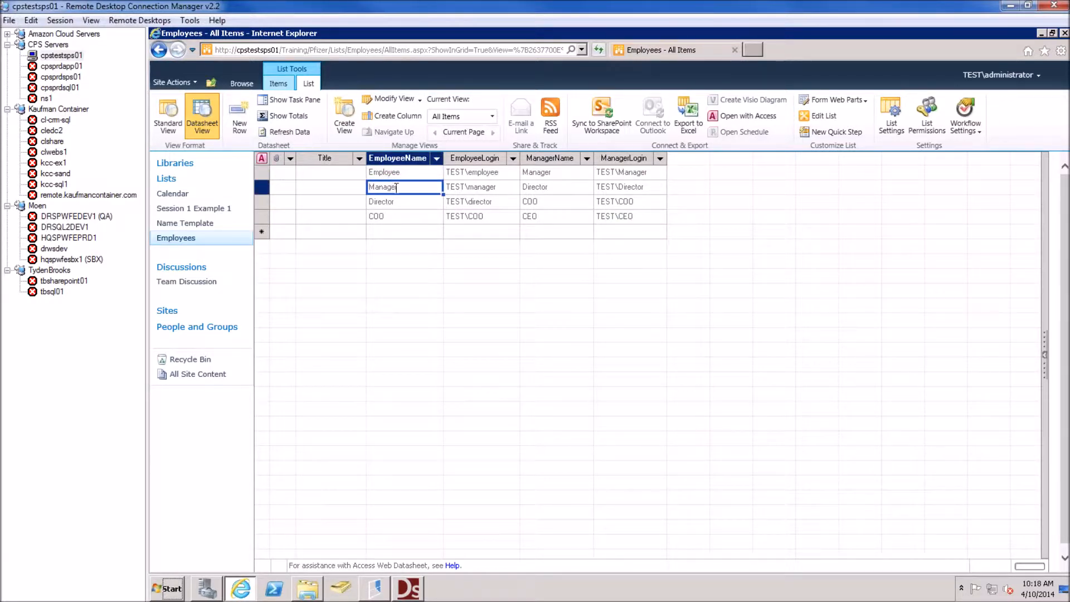
left_click(168, 117)
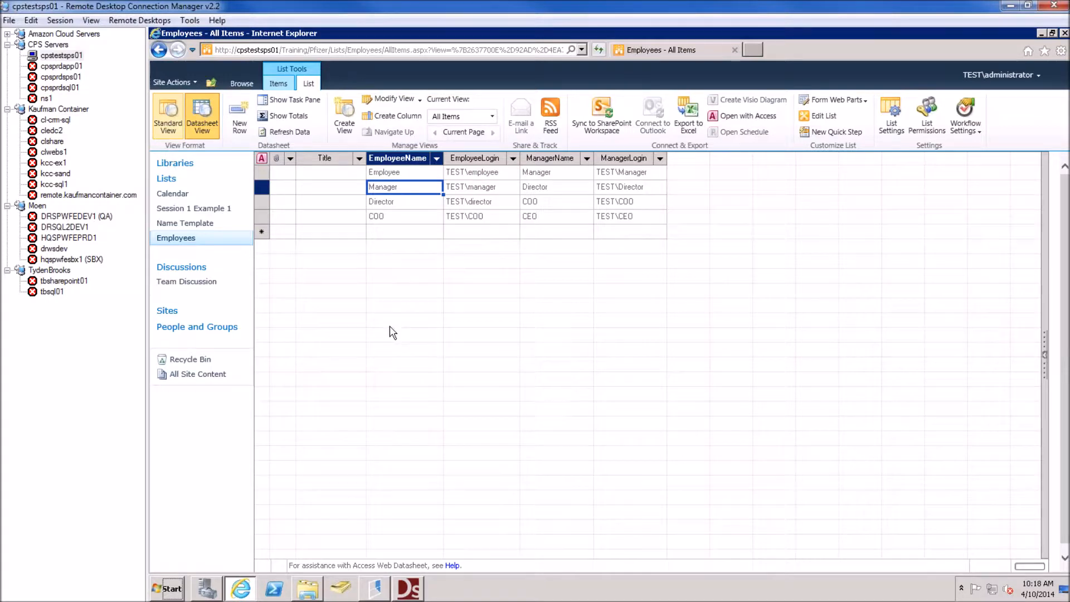
left_click(414, 580)
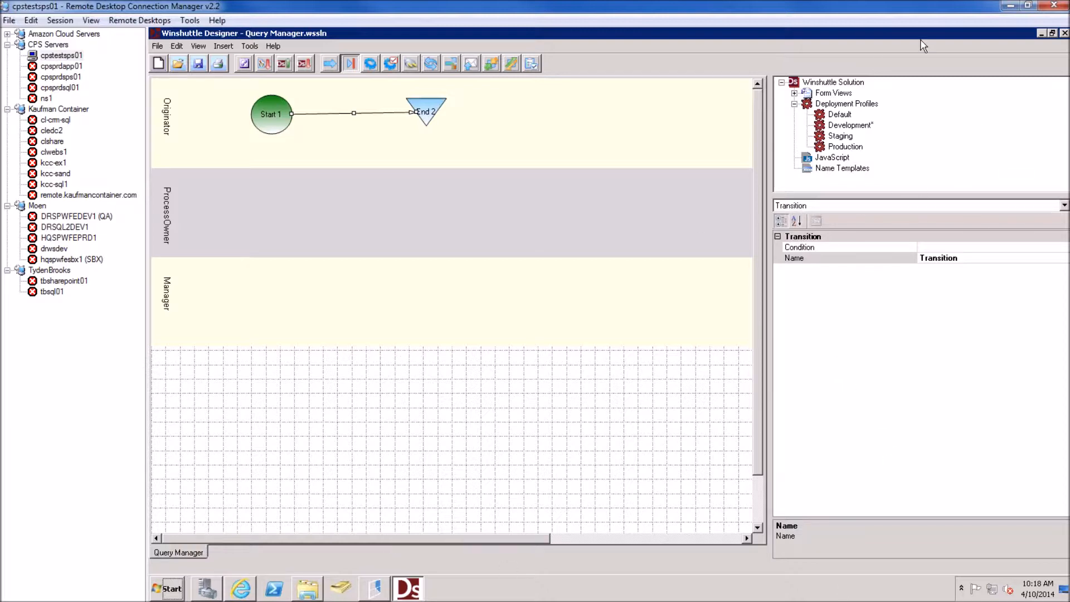
Select the whole Query Manager process and launch the InfoPath form designer for its form
left_click(589, 139)
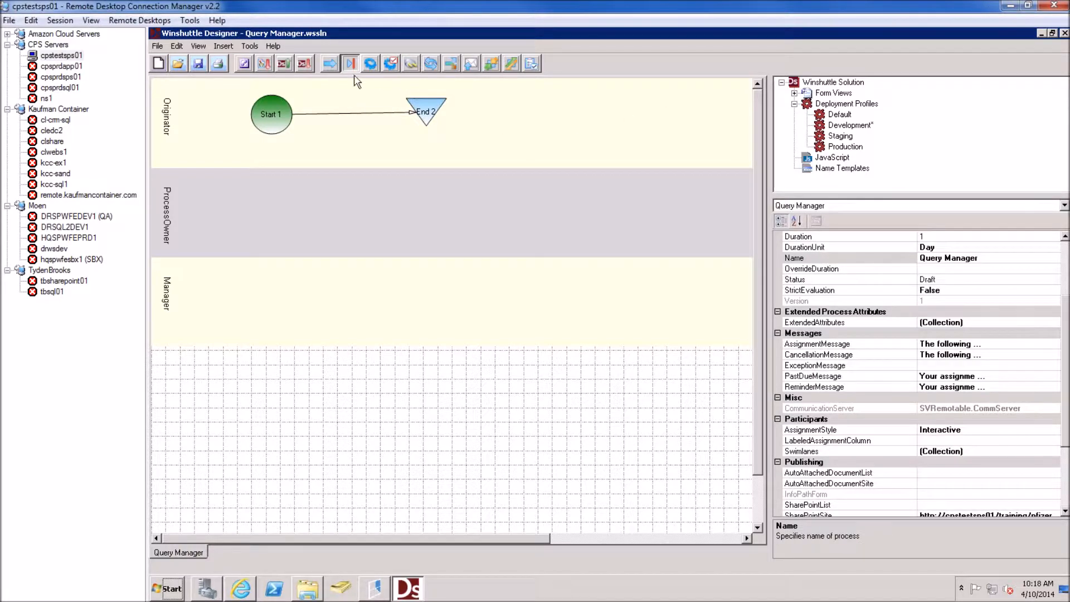
left_click(250, 64)
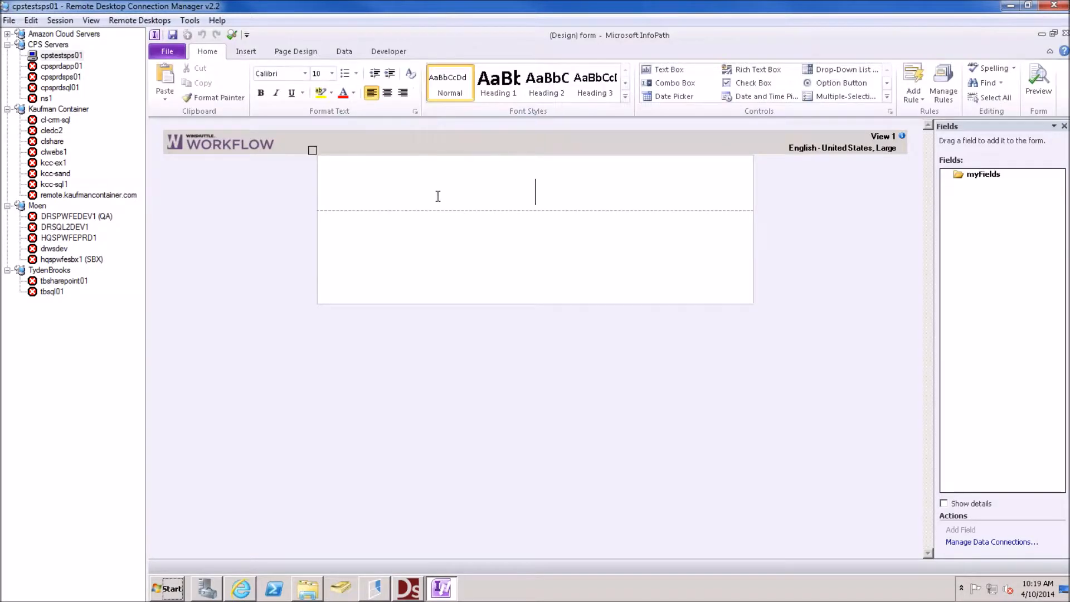
Title the form 'Manger Query'
type("Manger Query us P")
key("BackSpace")
type("ing")
key("BackSpace")
key("BackSpace")
key("BackSpace")
key("BackSpace")
key("BackSpace")
key("BackSpace")
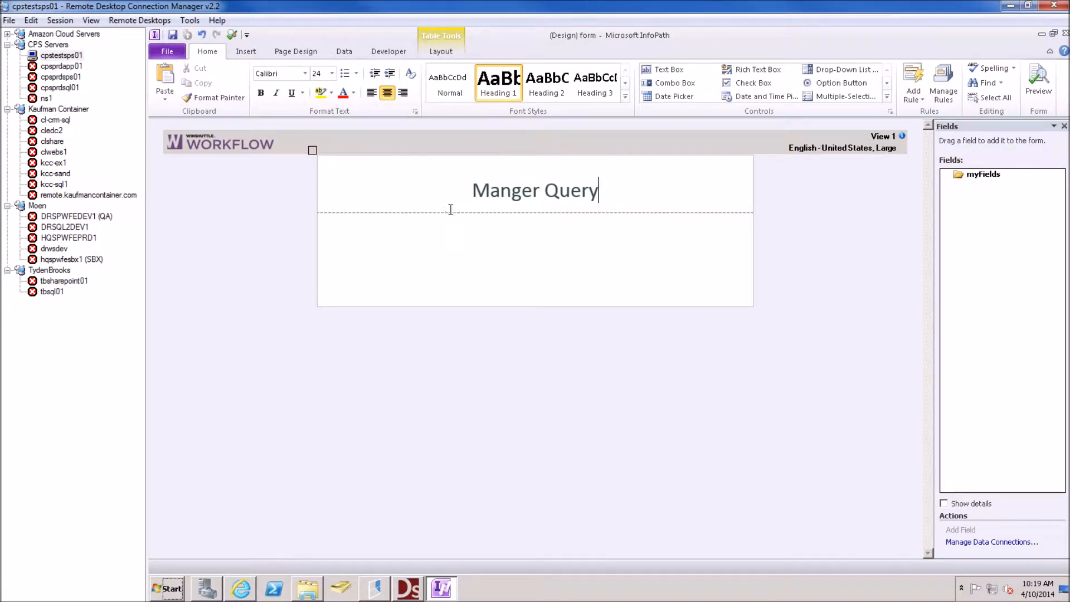
Type the Employee Name, Employee Login and Manager Name labels, with a text box under Employee Name
left_click(426, 224)
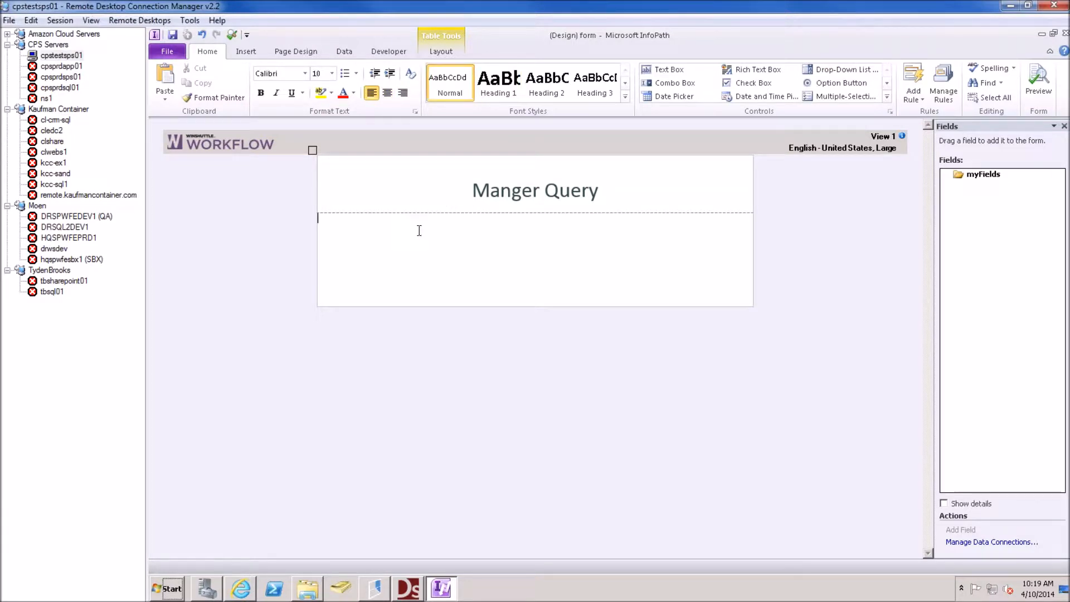
type("E")
type("mployee Name ")
type("Employee Login")
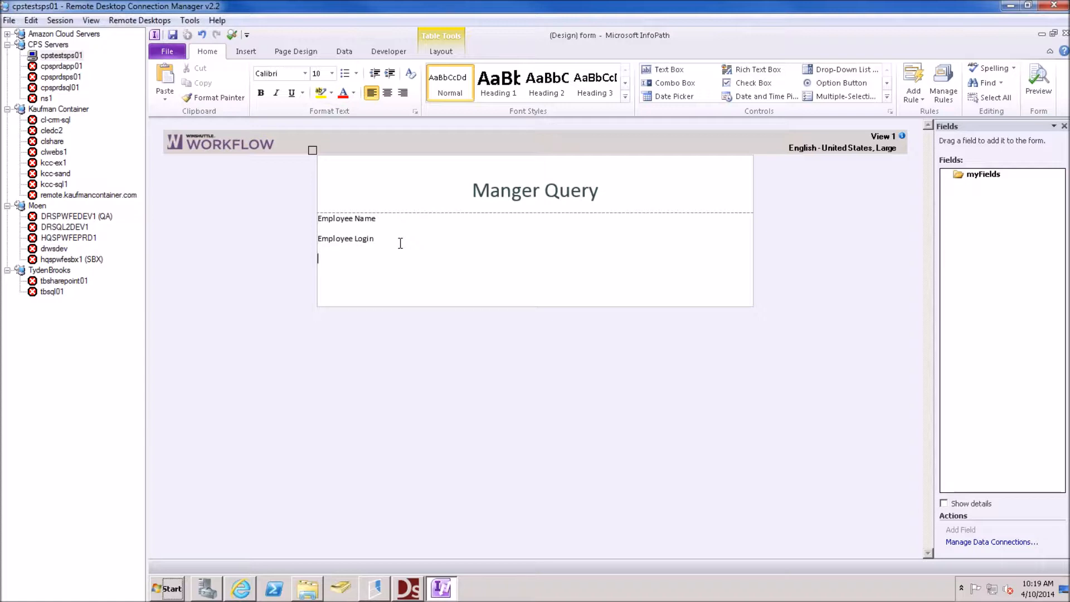
type(" Manager Name")
key("Return")
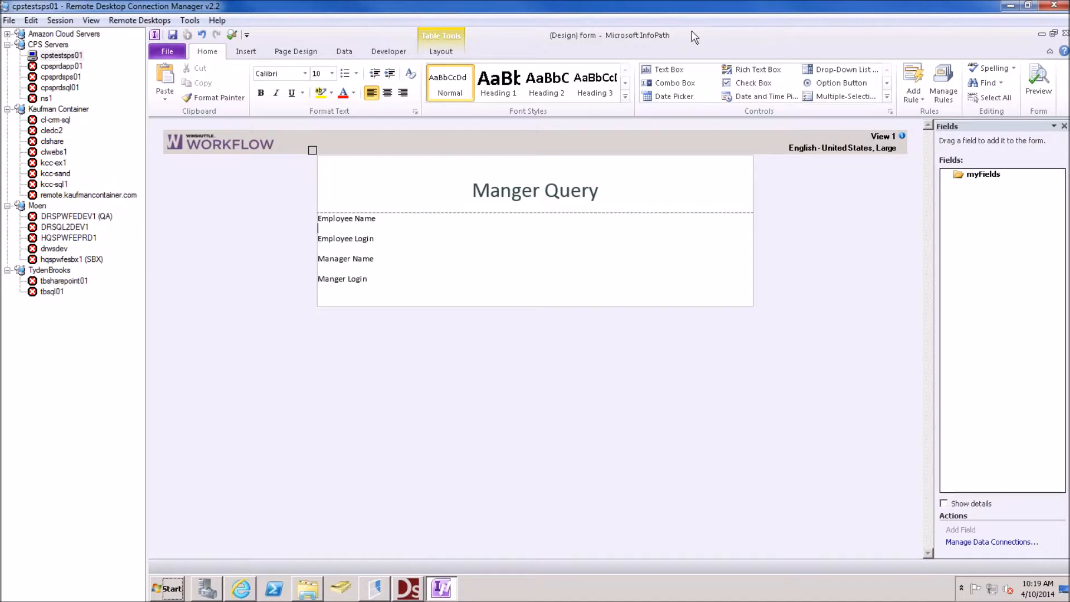
left_click(669, 69)
left_click(366, 248)
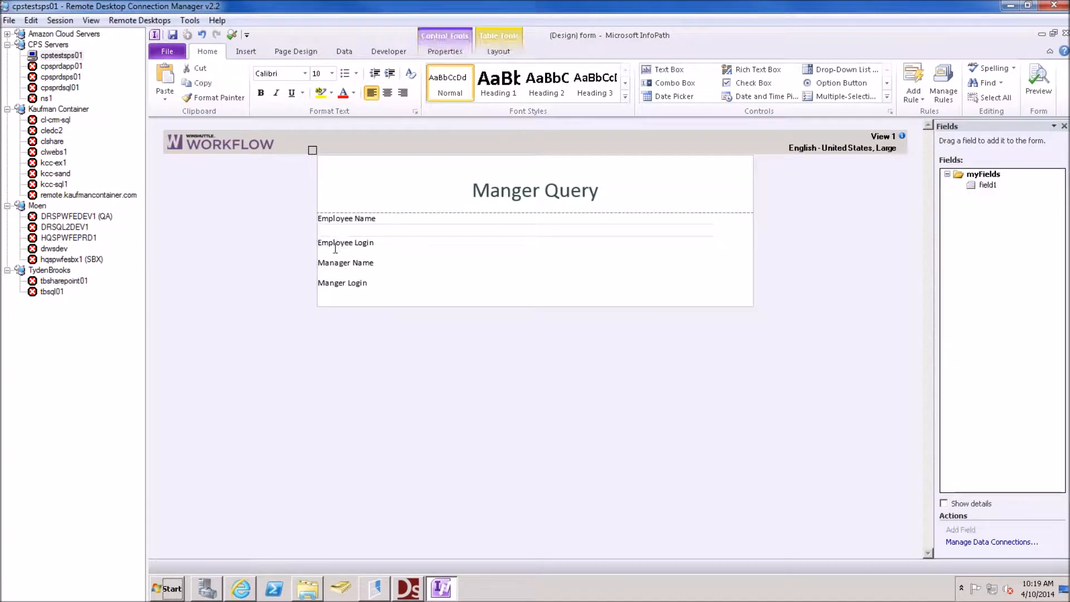
Add text boxes under Employee Login and Manager Name, undoing the one that split Manger Login
left_click(666, 69)
left_click(382, 268)
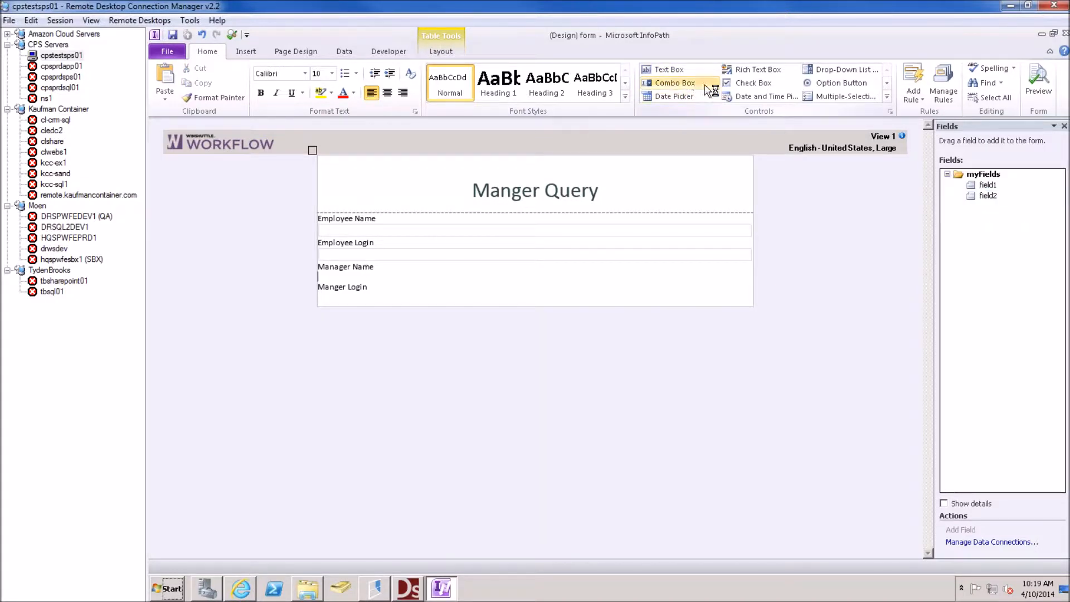
left_click(669, 69)
left_click(340, 290)
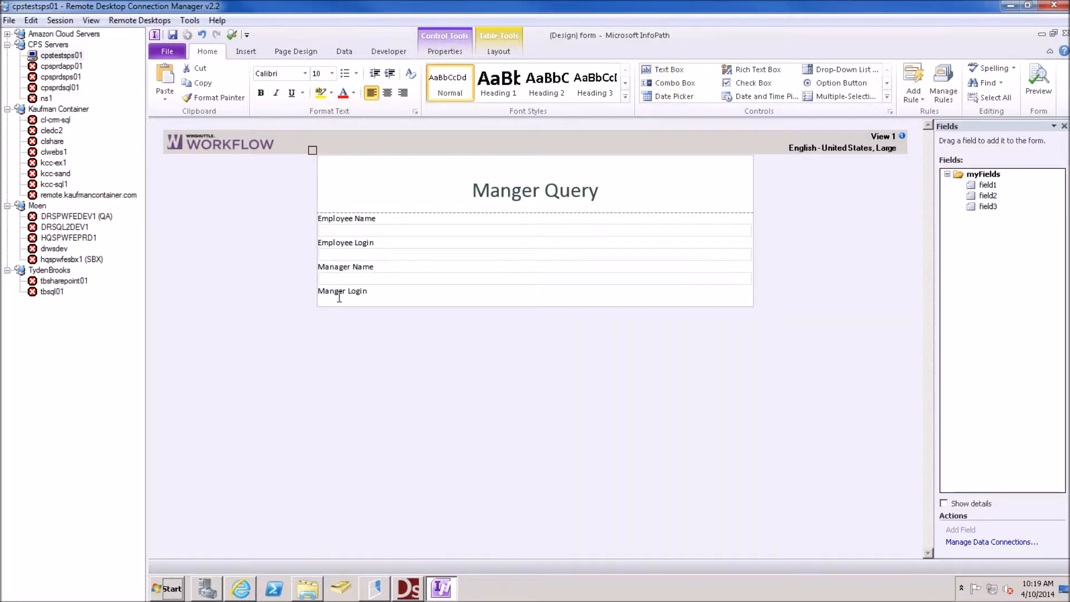
left_click(691, 69)
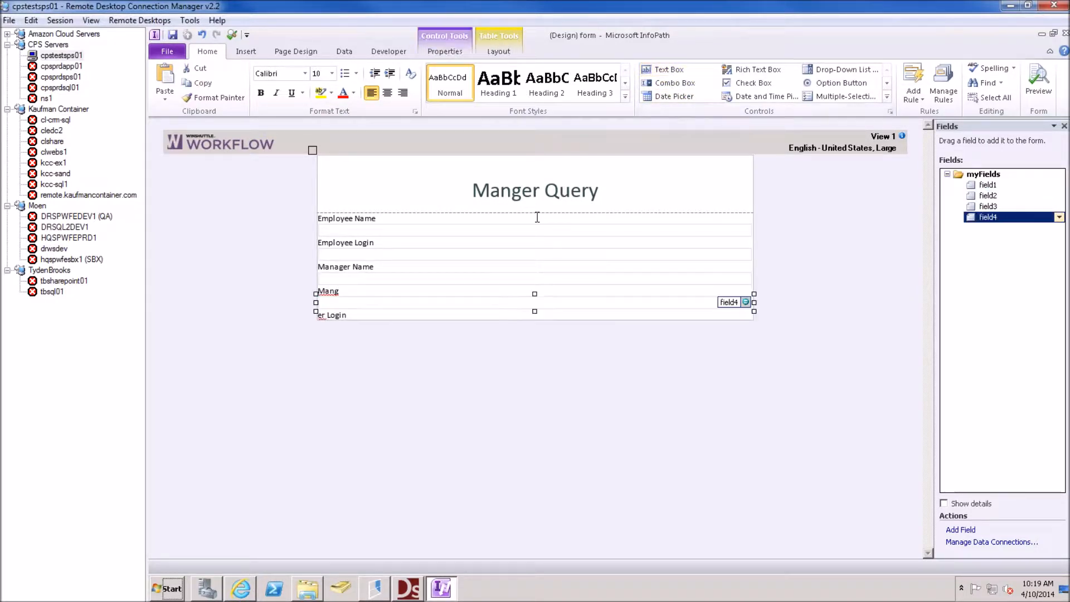
key("ctrl+z")
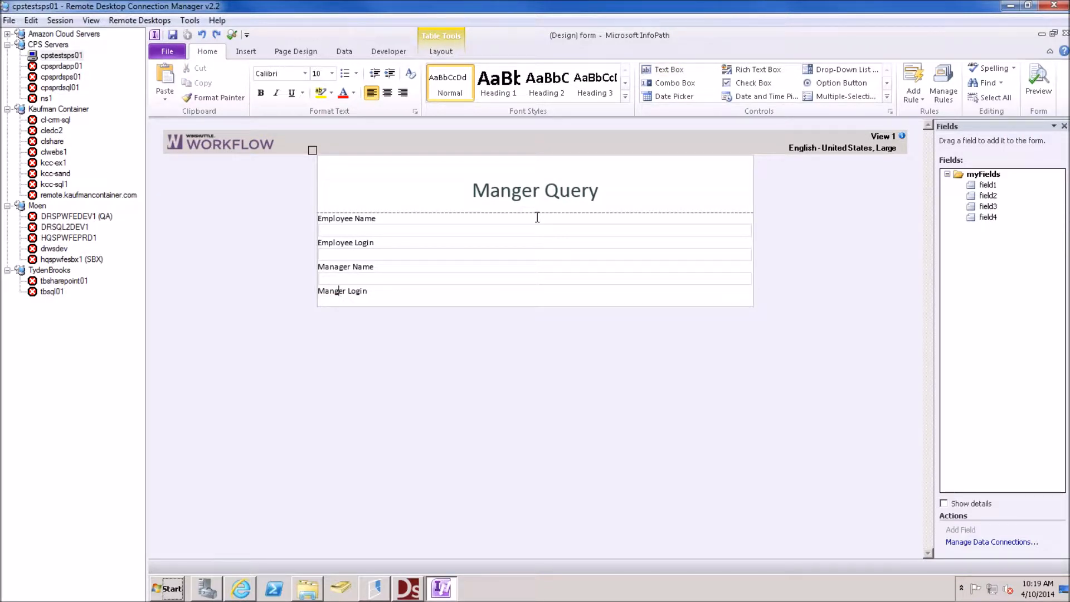
key("Down")
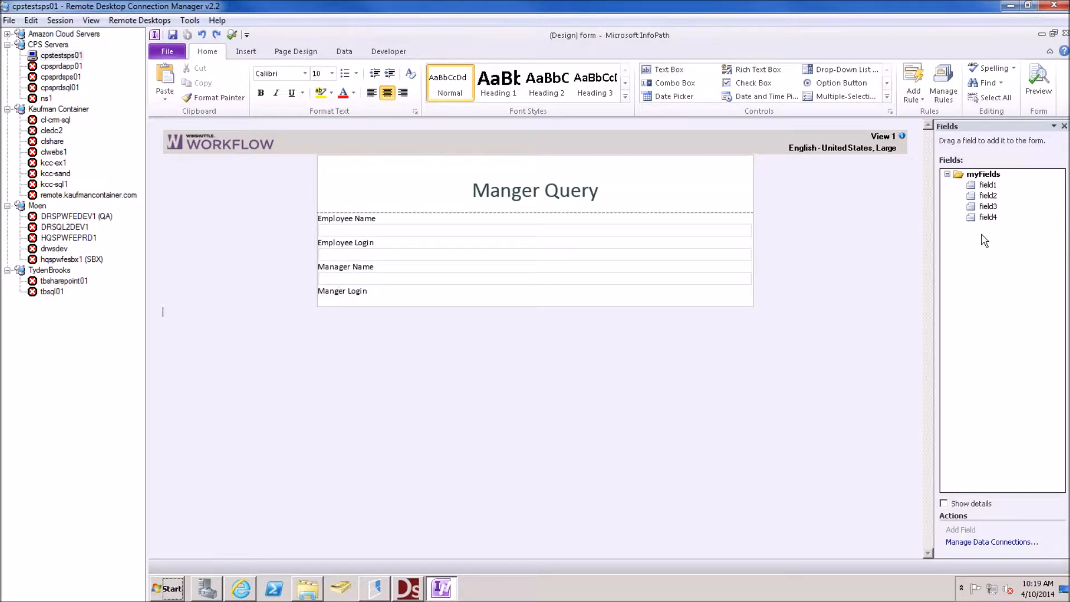
Place field4 as a text box below Manger Login and delete its extra 'Field 4:' label
left_click(986, 218)
left_click_drag(810, 256, 380, 294)
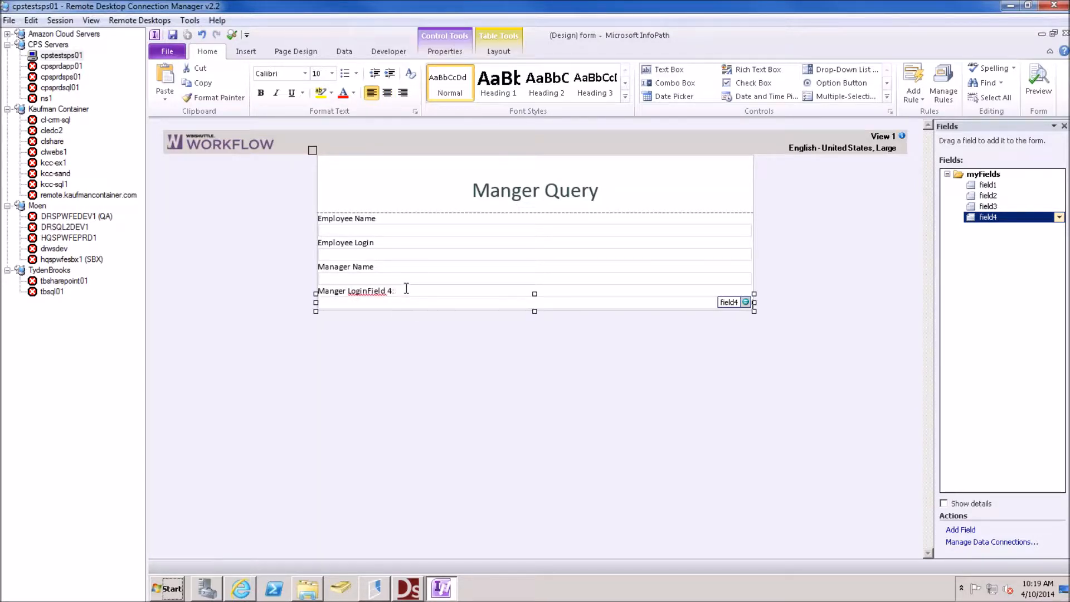
left_click(402, 290)
key("shift+Left")
key("shift+Left")
key("shift+Left")
key("shift+Left")
key("shift+Left")
key("shift+Left")
key("BackSpace")
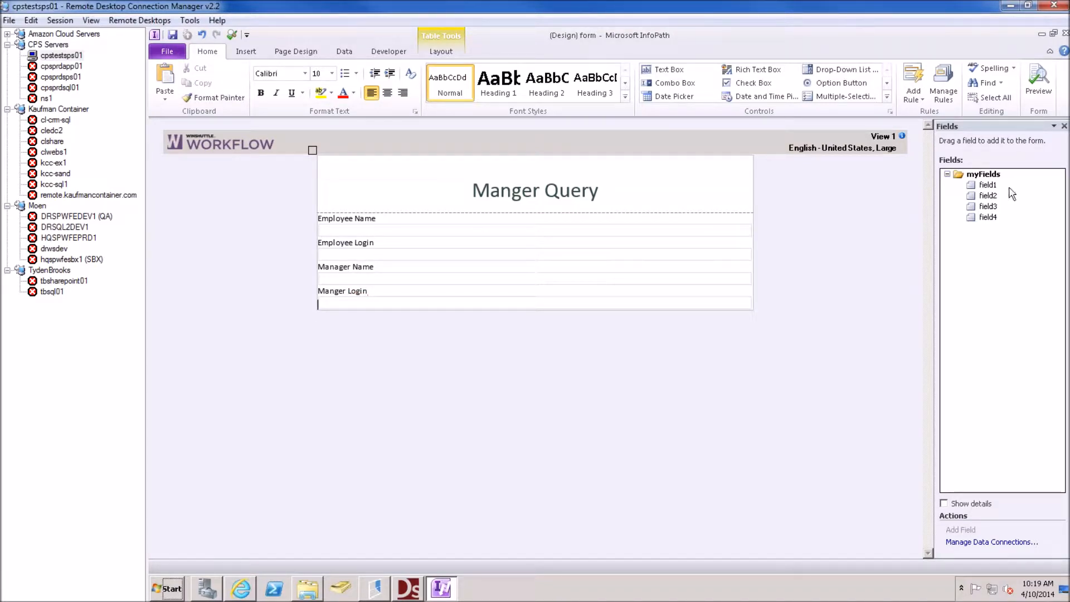
Rename field1 to frmEmployeeName through its properties in the Fields pane
left_click(1059, 184)
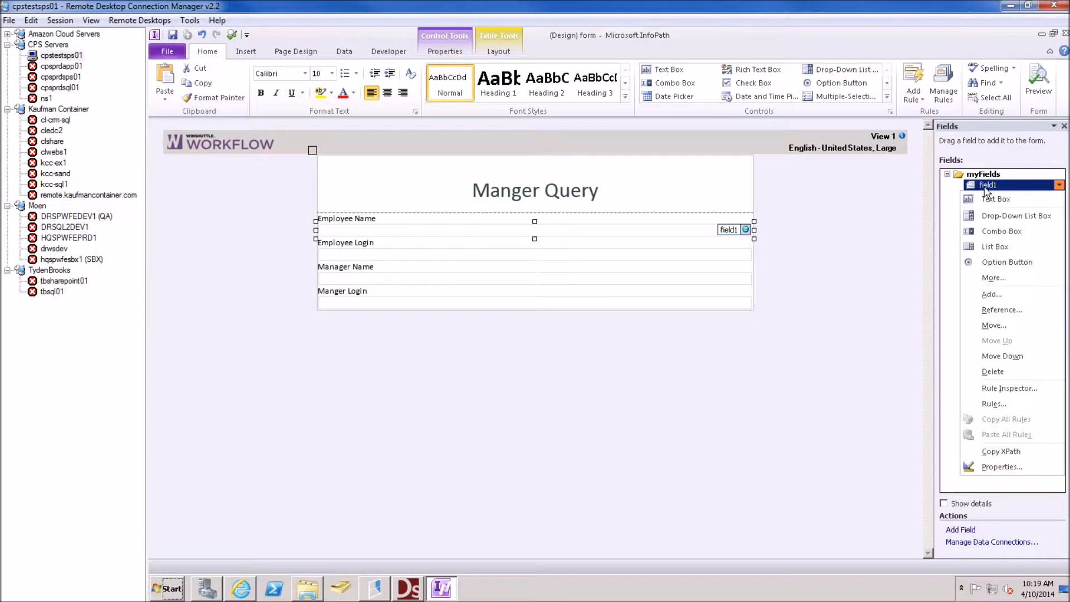
left_click(1001, 466)
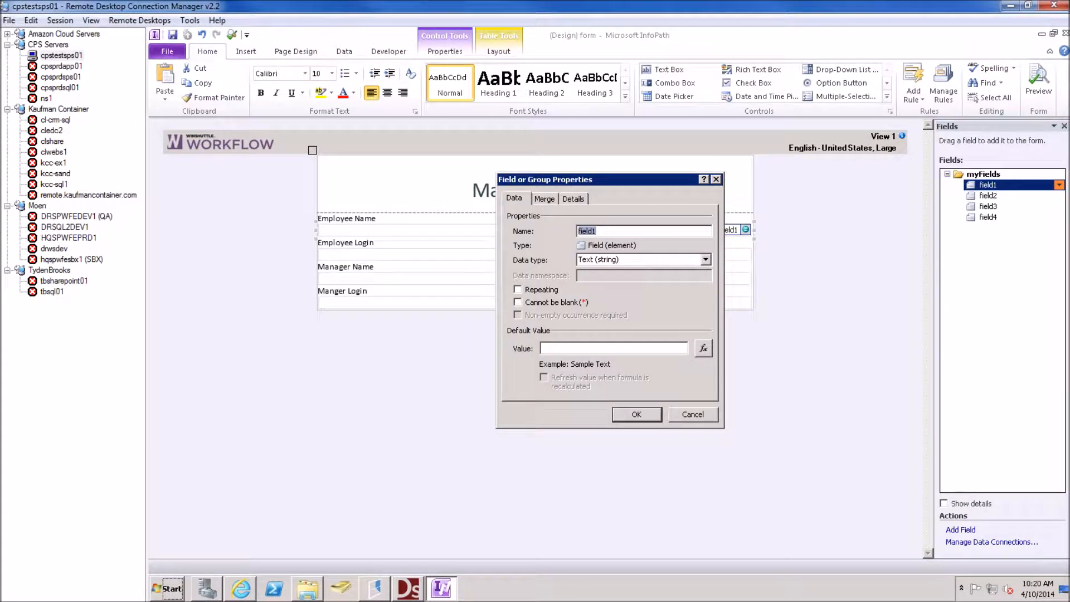
type("frmE")
type("mployeeName")
left_click(635, 413)
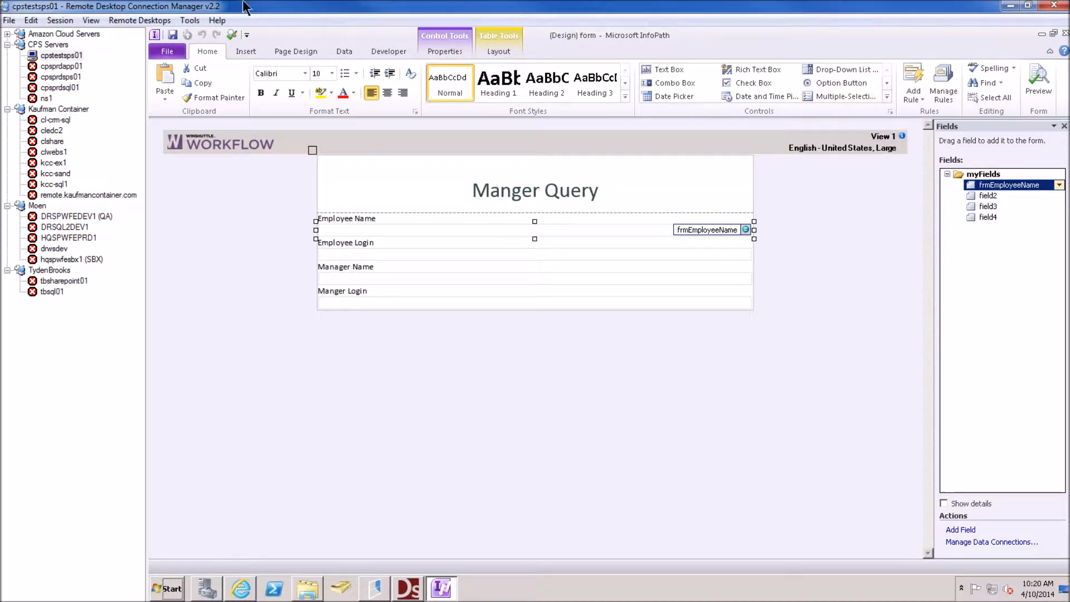
Rename the Employee Login and Manager Name text box fields to frmEmployeeLogin and frmManagerName
right_click(374, 258)
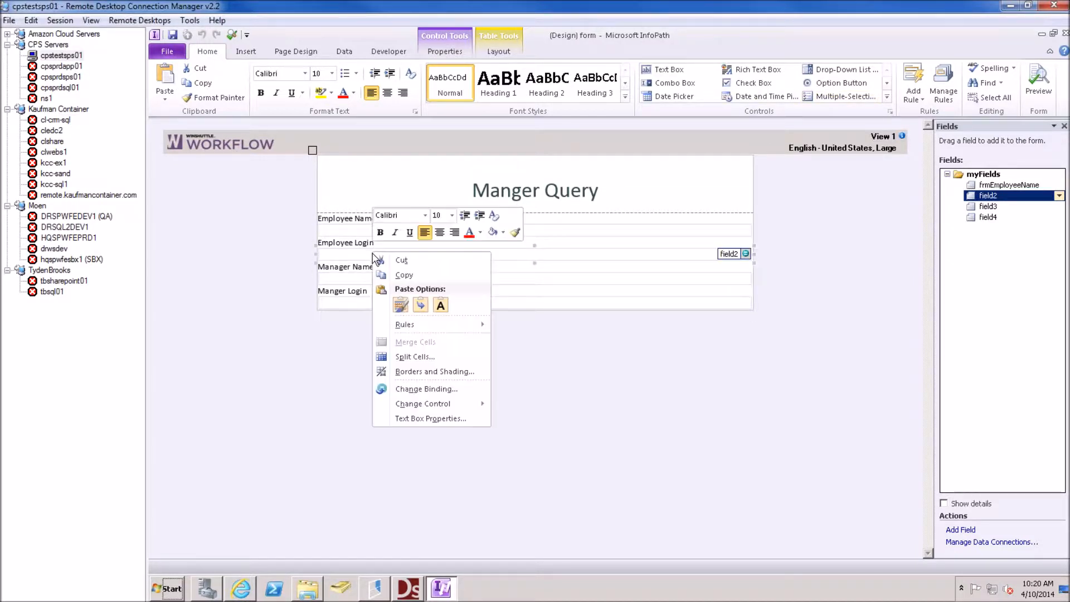
left_click(441, 423)
type("frmE")
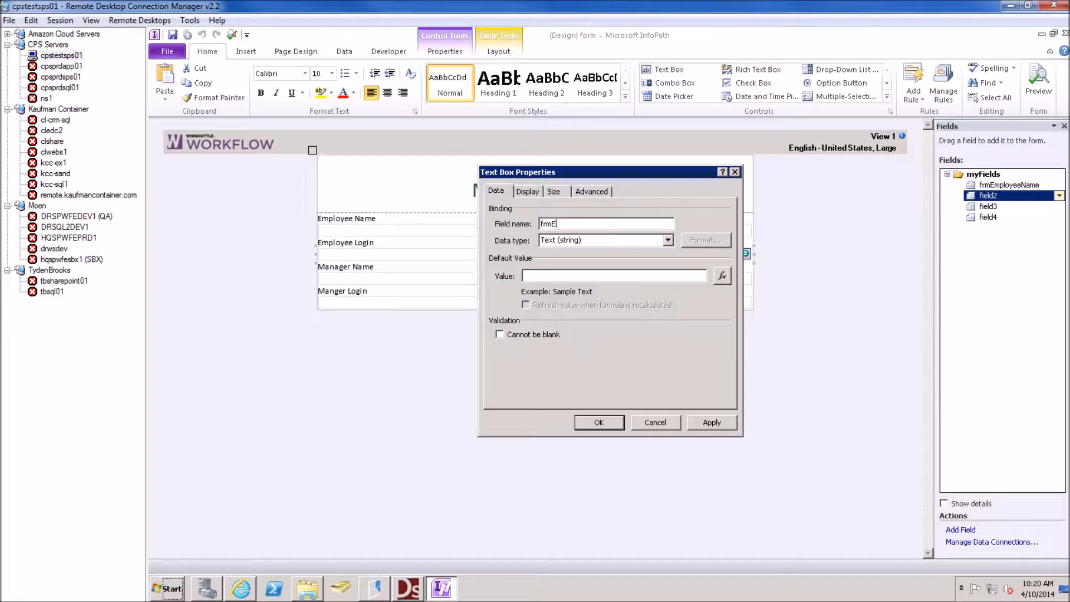
type("mployeeLogin")
left_click(600, 423)
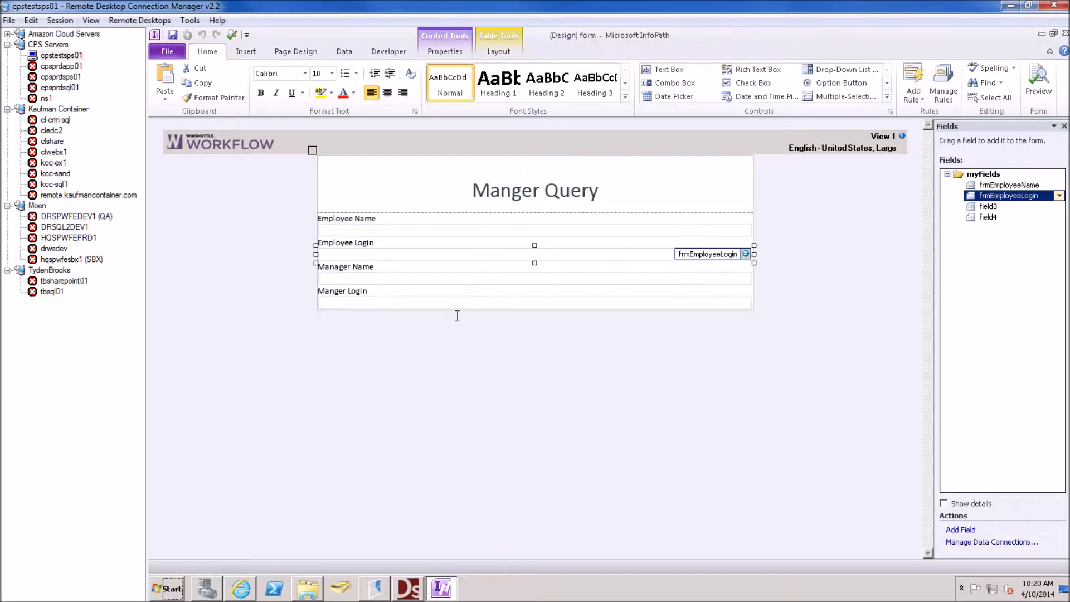
right_click(381, 279)
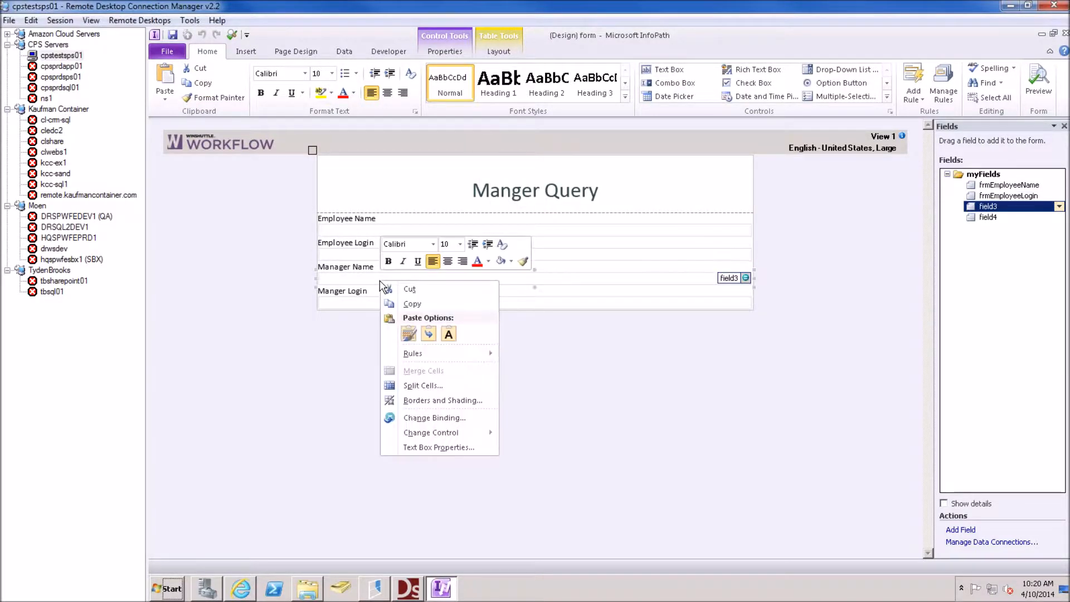
left_click(440, 448)
type("frmMa")
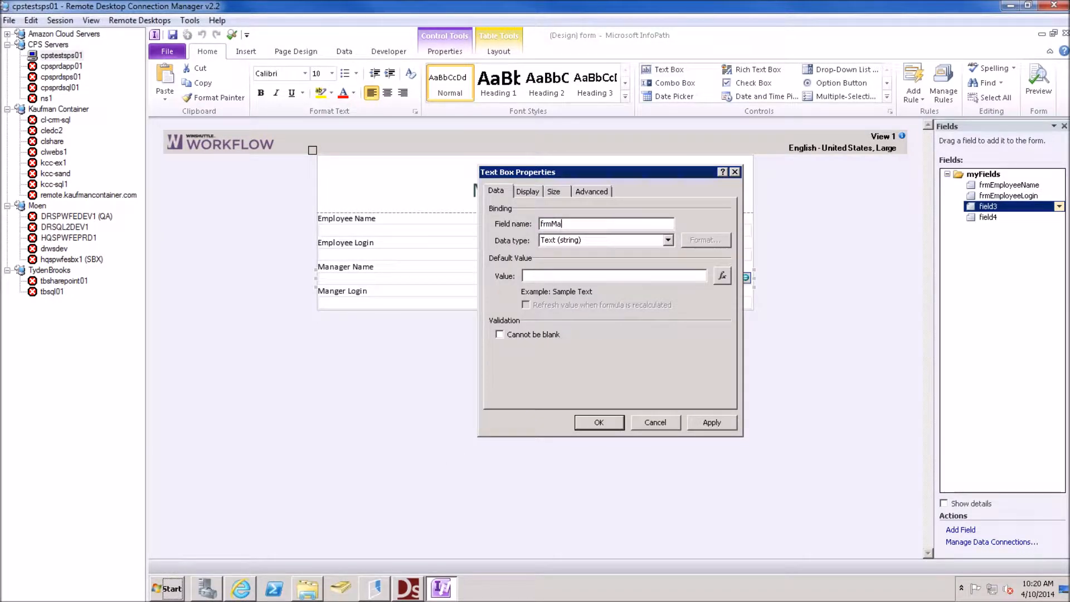
type("nagerName")
left_click(601, 423)
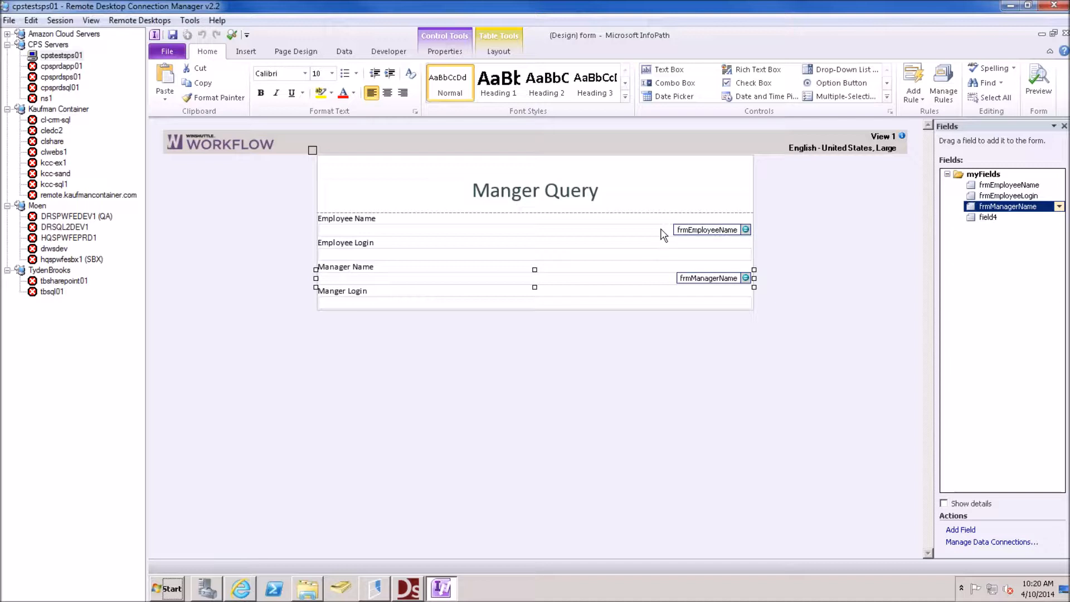
Rename the Manger Login box's field to frmManagerLogin and add an empty line below the table
left_click(346, 306)
right_click(346, 306)
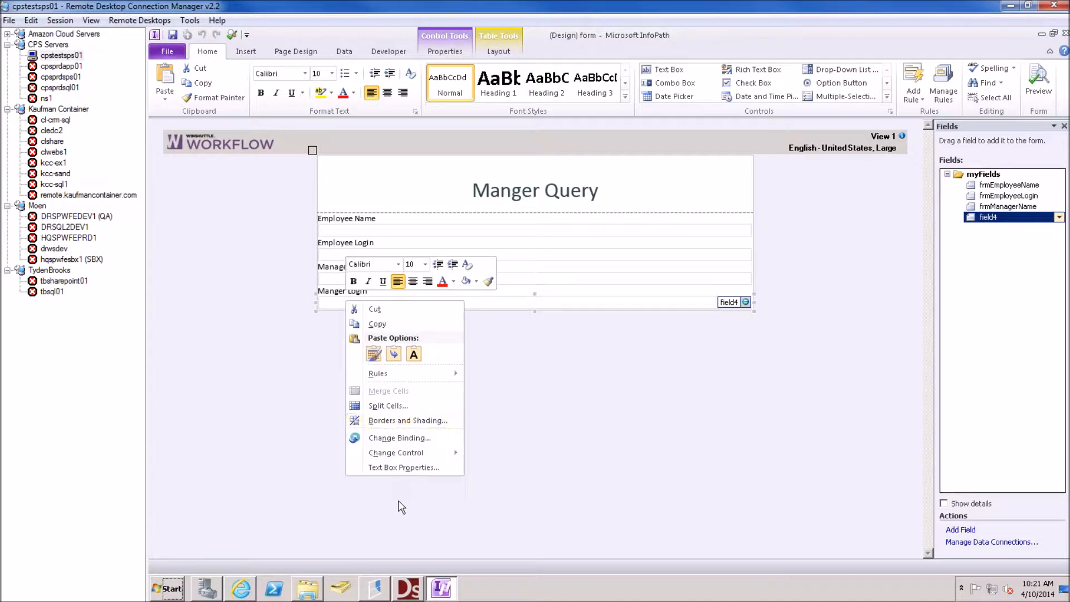
left_click(404, 474)
type("fr")
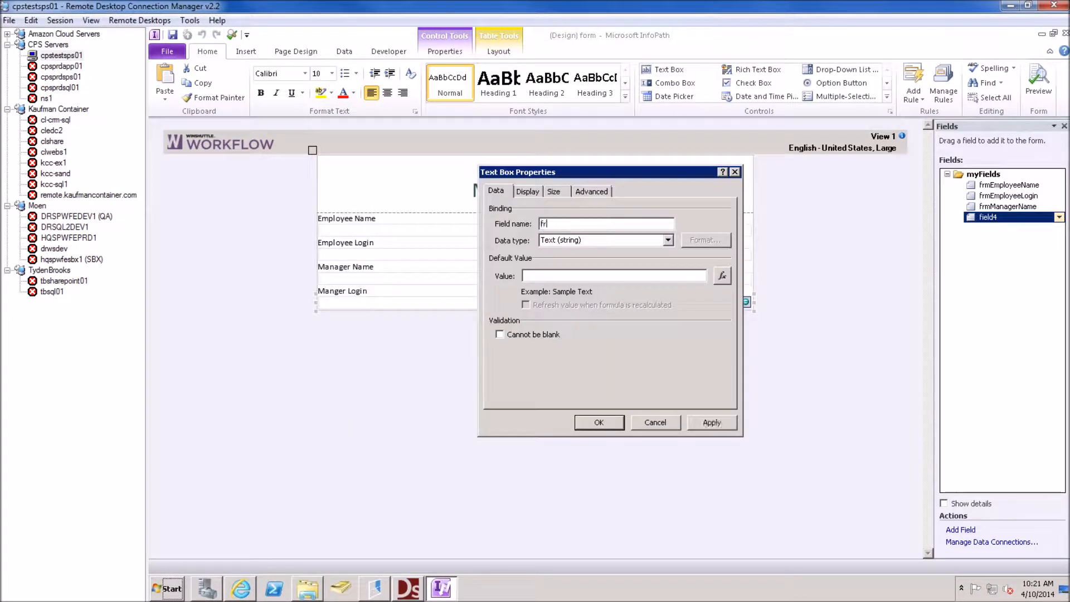
type("mManagerLogin")
left_click(599, 422)
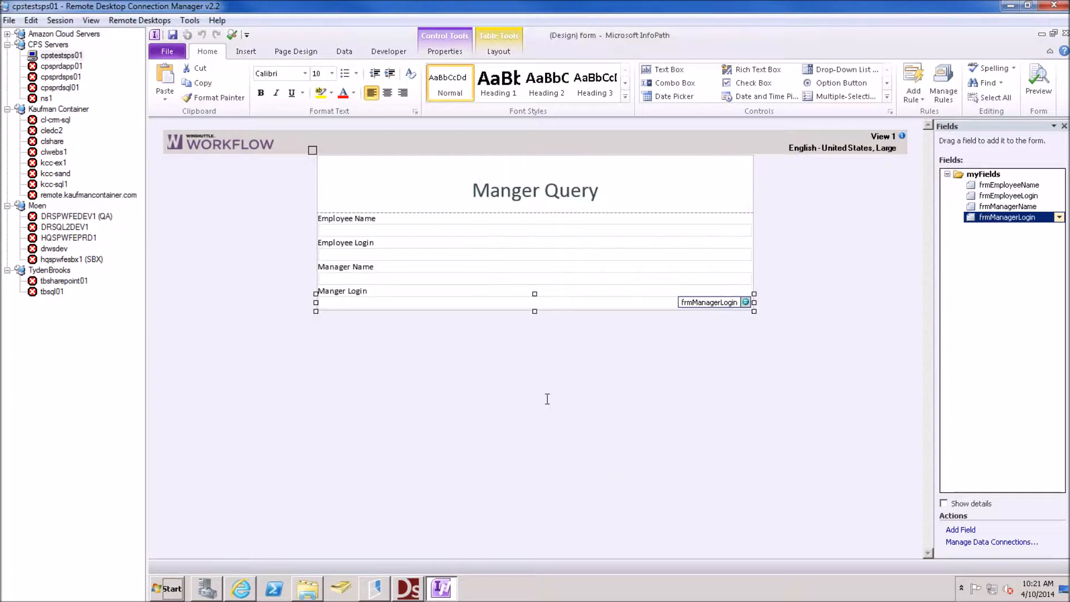
left_click(407, 337)
key("Return")
key("Return")
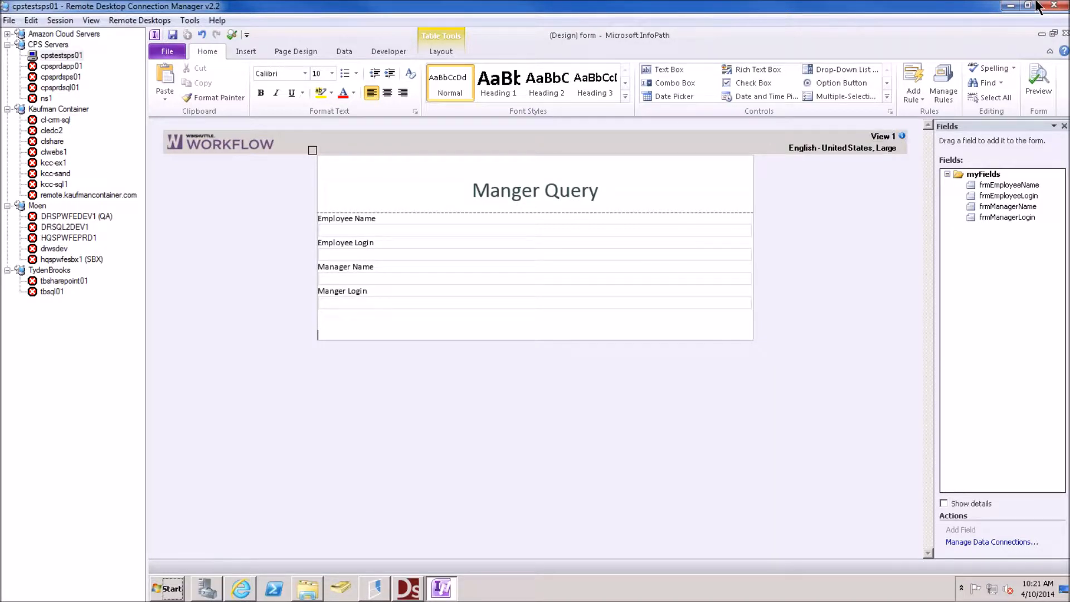
Place a WS.CurrentUser control from the Controls gallery below the form table
left_click(886, 97)
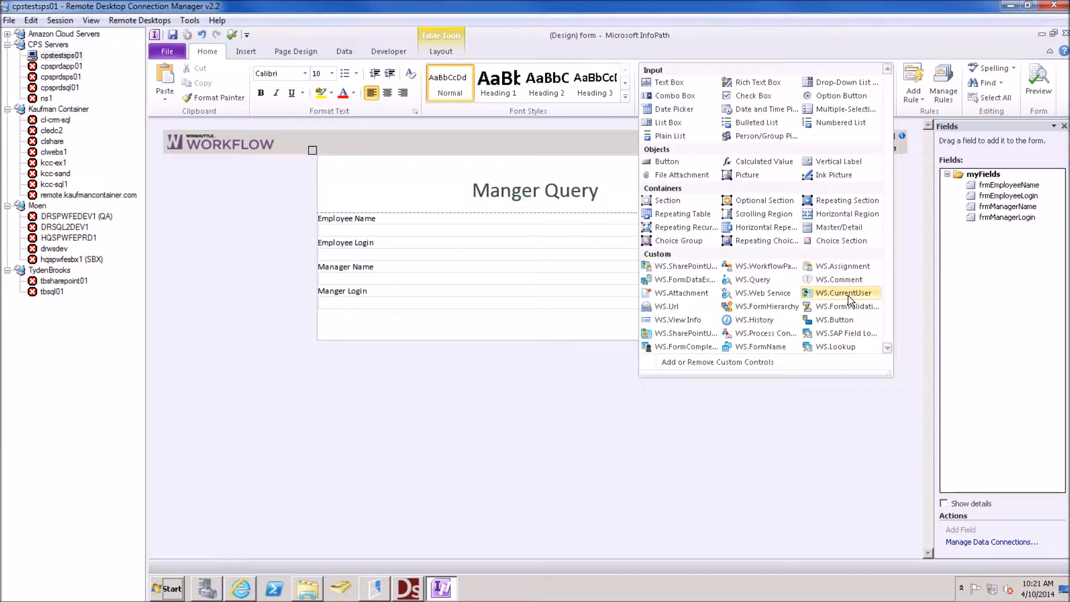
left_click_drag(850, 300, 390, 341)
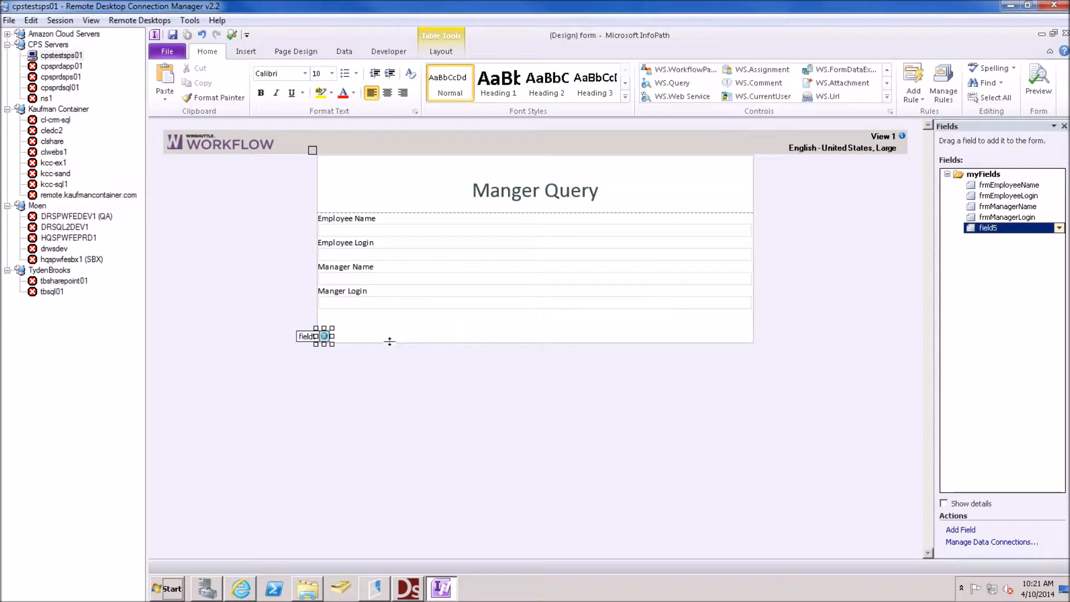
right_click(324, 336)
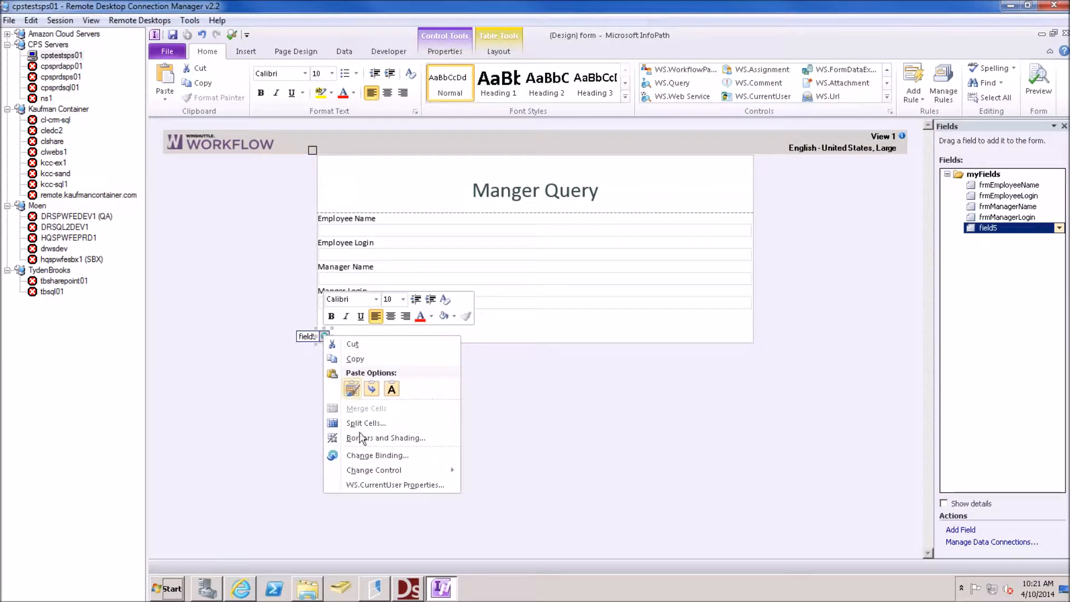
left_click(381, 485)
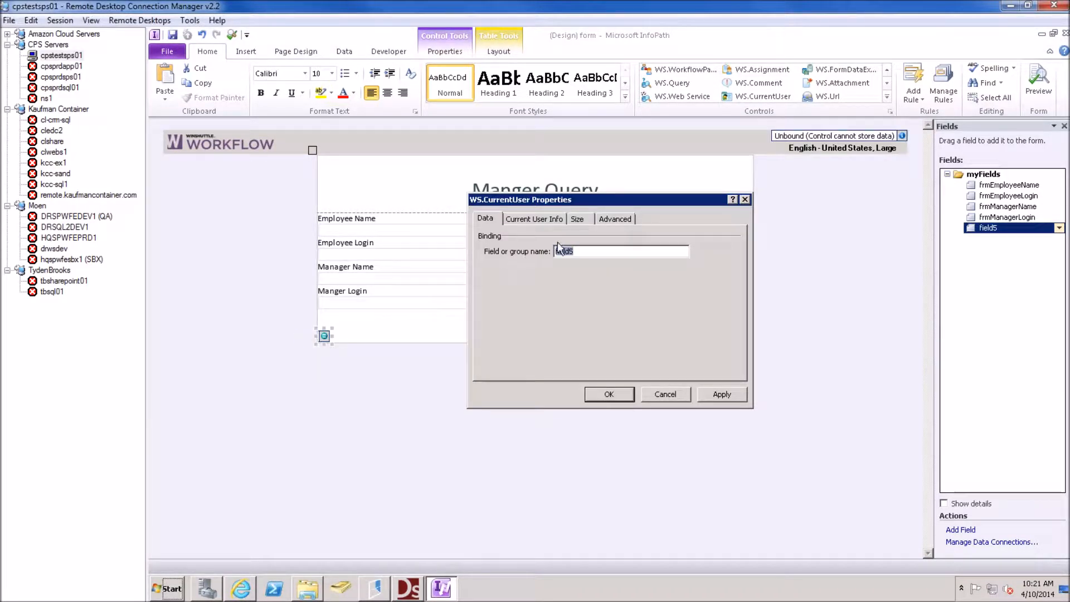
Map the current user's Full Name to frmEmployeeName and Login Name to frmEmployeeLogin, and apply
left_click(535, 220)
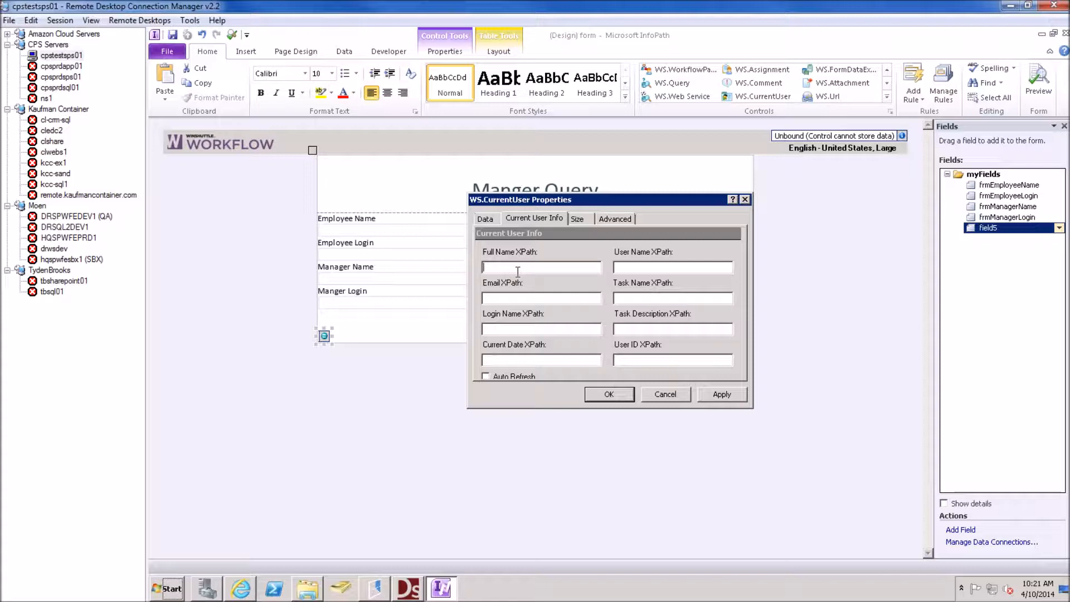
left_click_drag(535, 198, 598, 301)
type("frmEmployeeName")
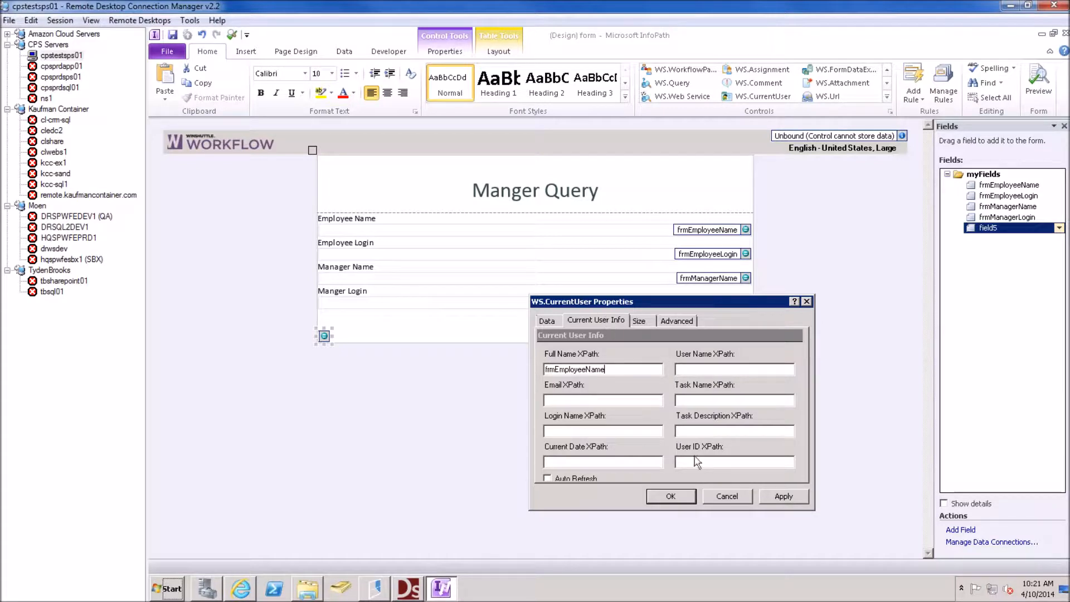
left_click(563, 430)
type("frmEmployeeLogin")
left_click(796, 501)
left_click(652, 496)
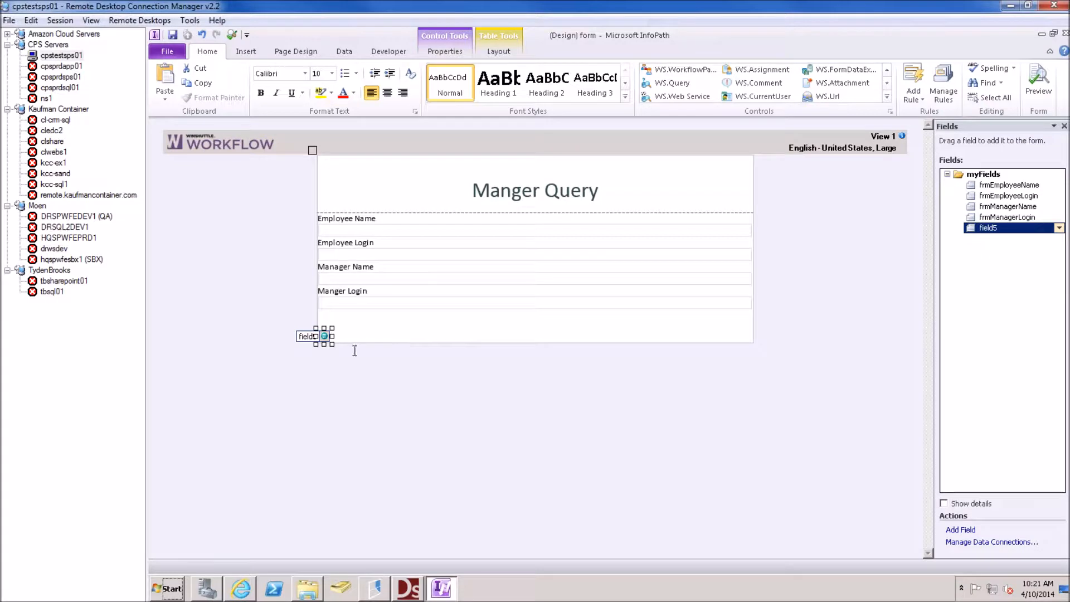
left_click(348, 334)
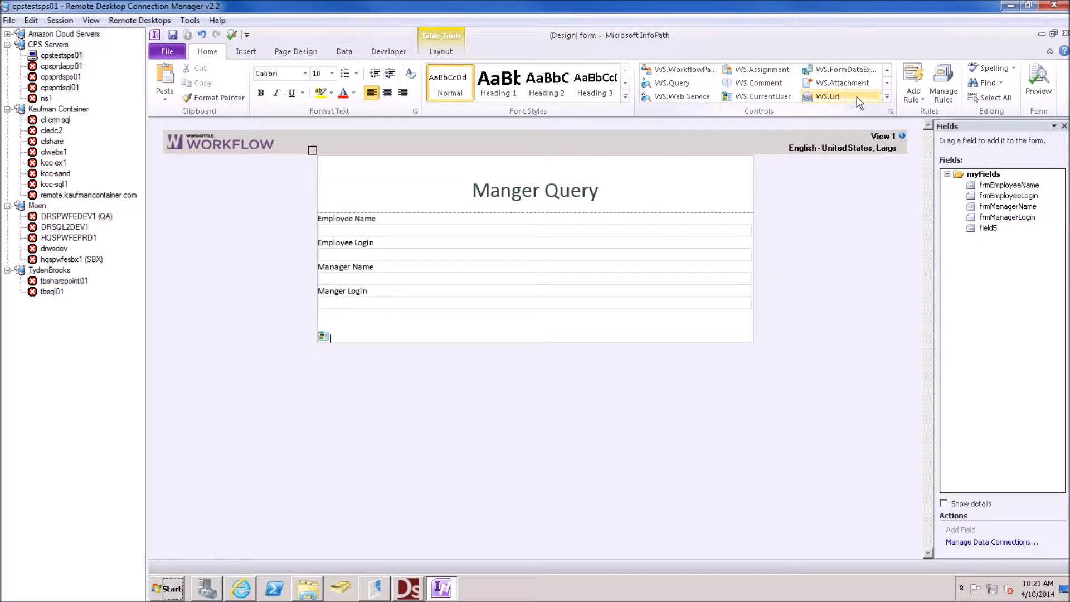
Insert a WS.Query control and name it wsManagerQuery
left_click(887, 97)
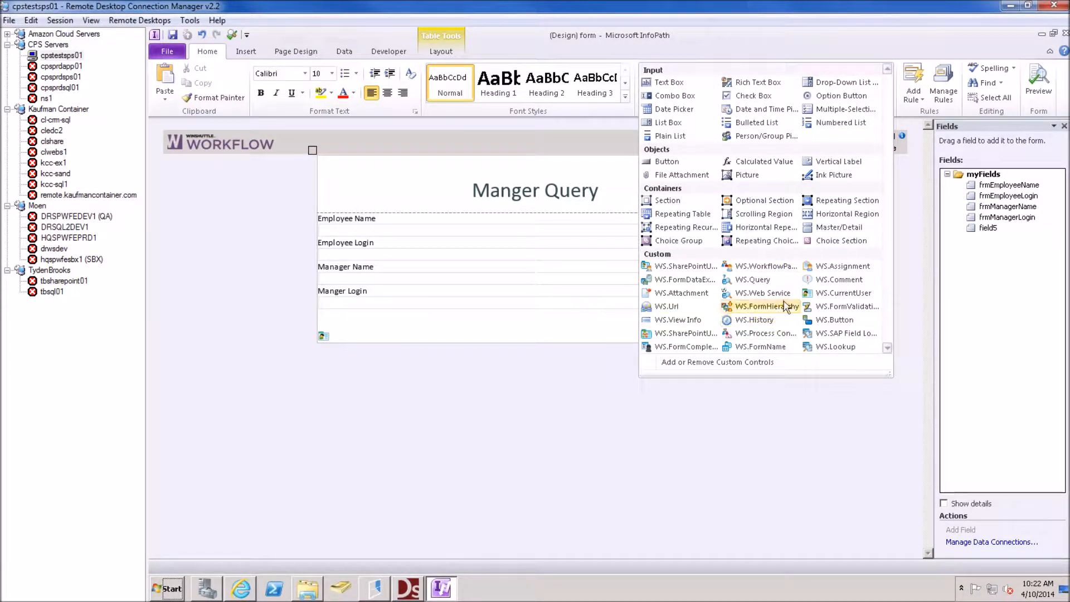
left_click(764, 287)
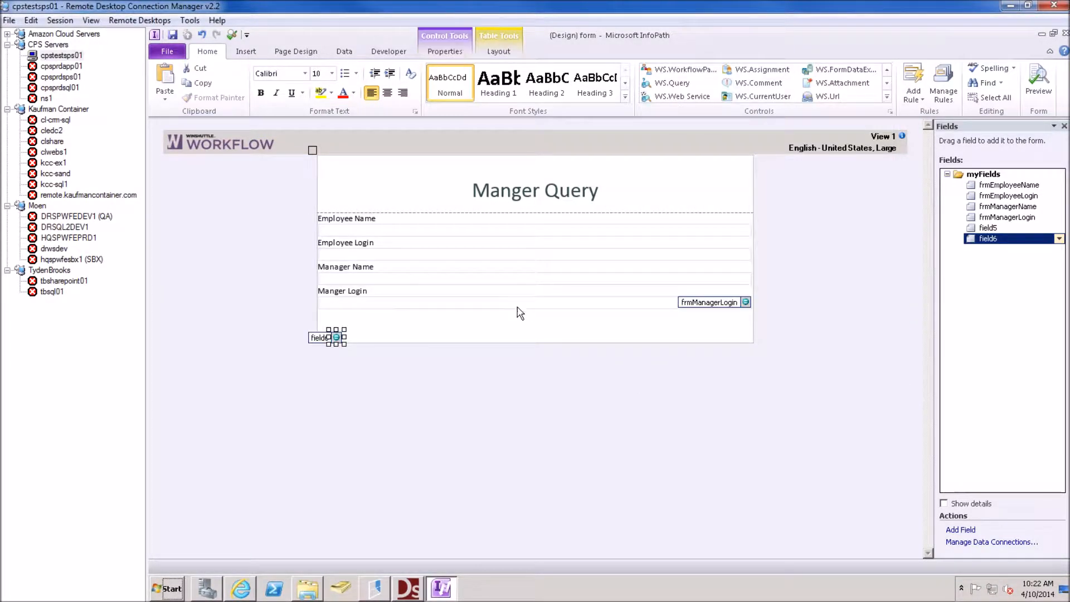
right_click(338, 337)
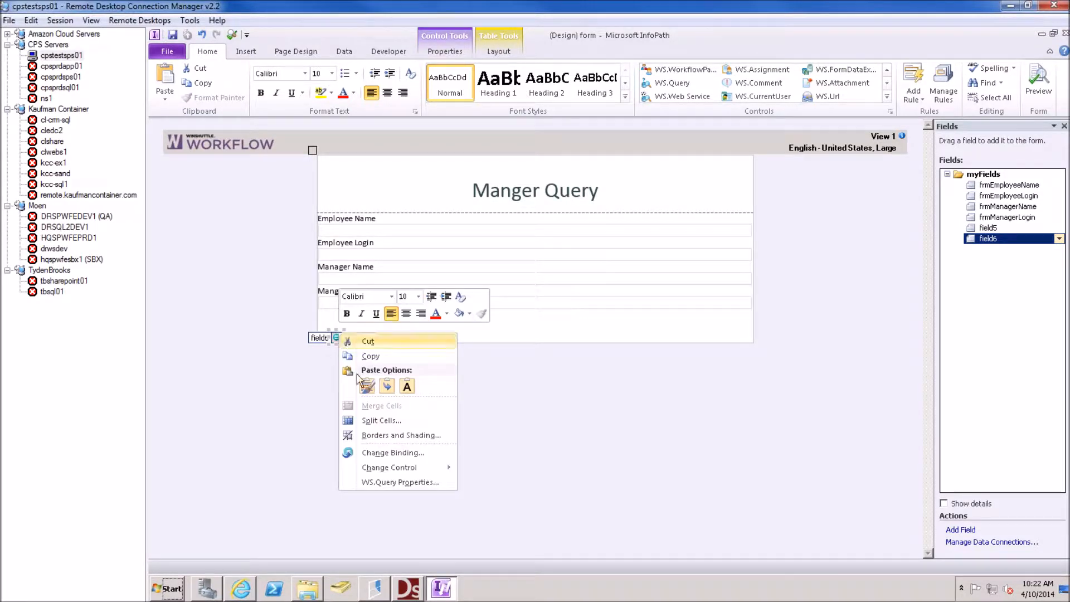
left_click(397, 482)
type("w")
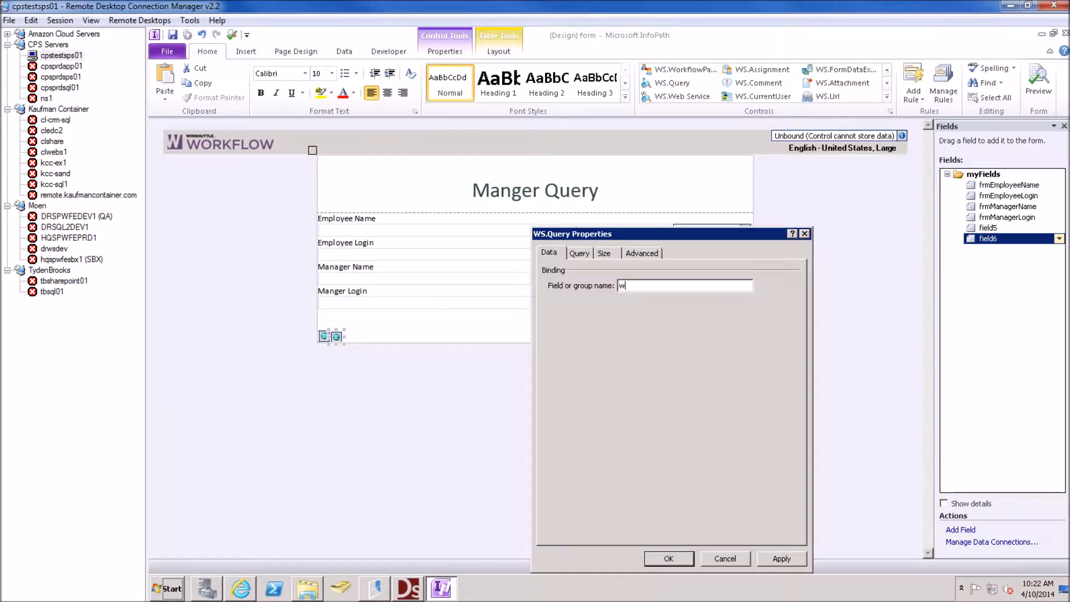
type("sManagerQuery")
Use the pasted training-site Connection String as the data source and start the query with list=Employees
left_click(578, 253)
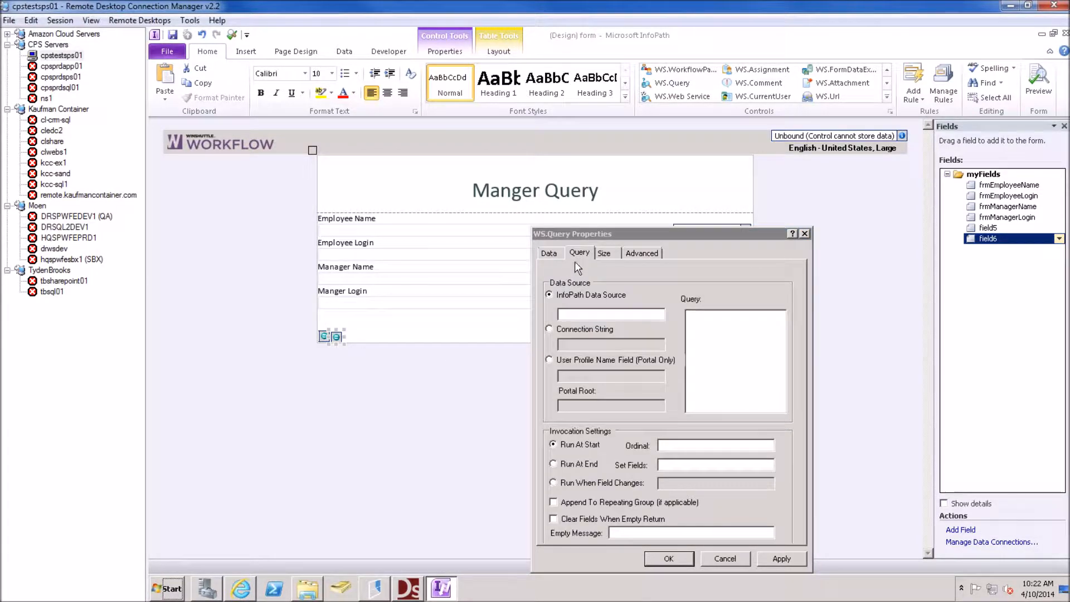
left_click(550, 329)
left_click(578, 346)
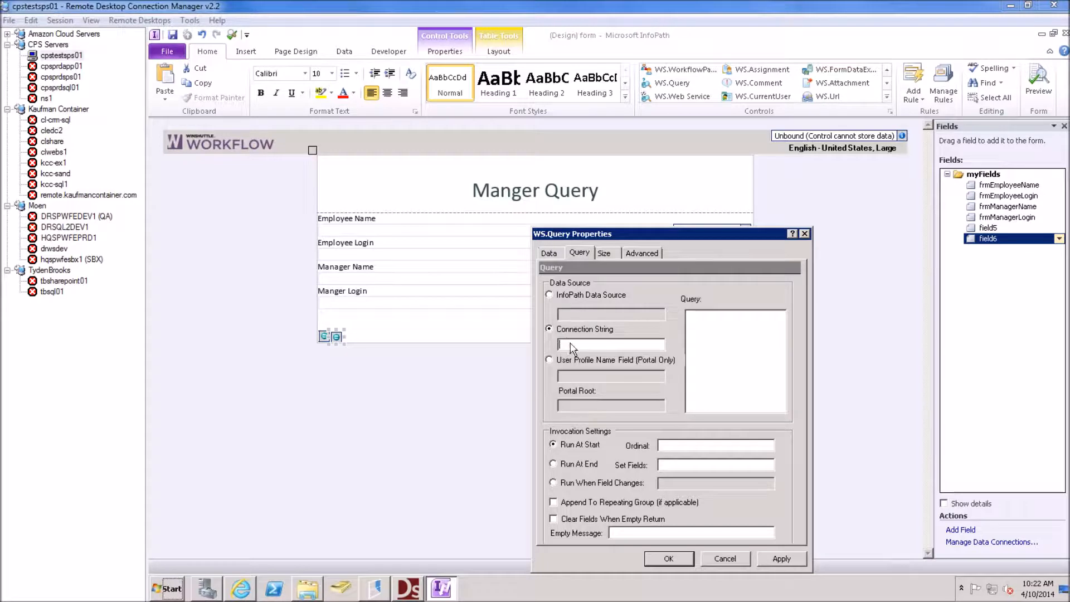
key("ctrl+v")
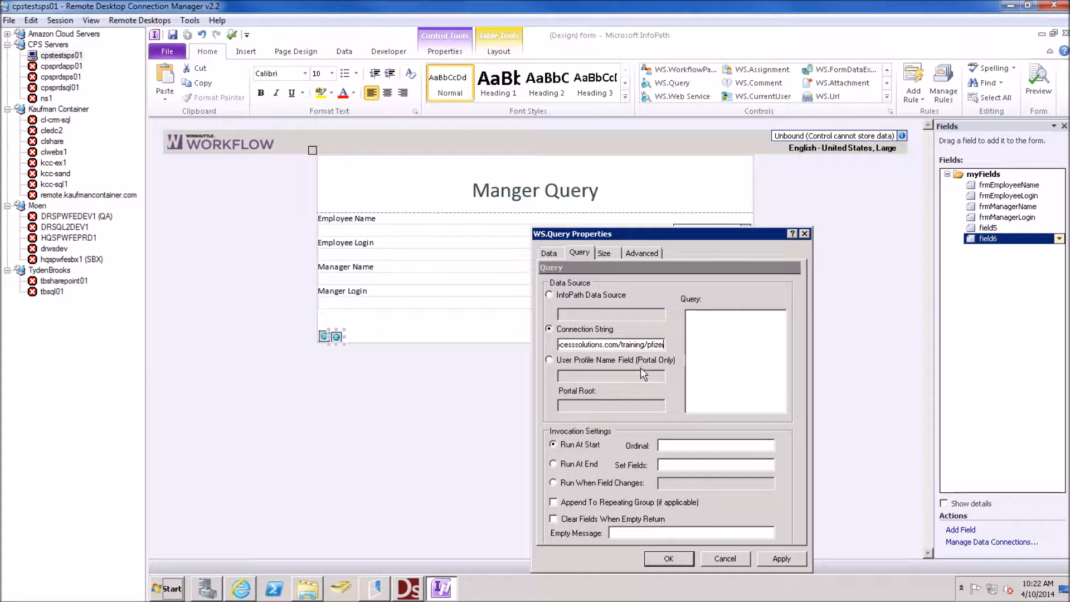
left_click(703, 320)
type("list=Employees")
left_click(242, 588)
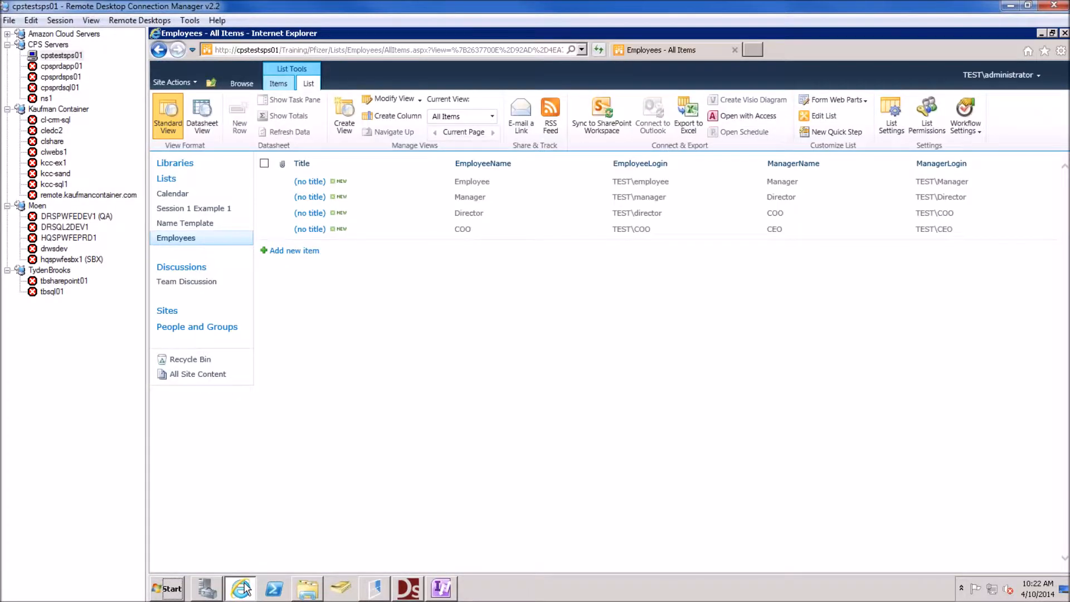
left_click(244, 84)
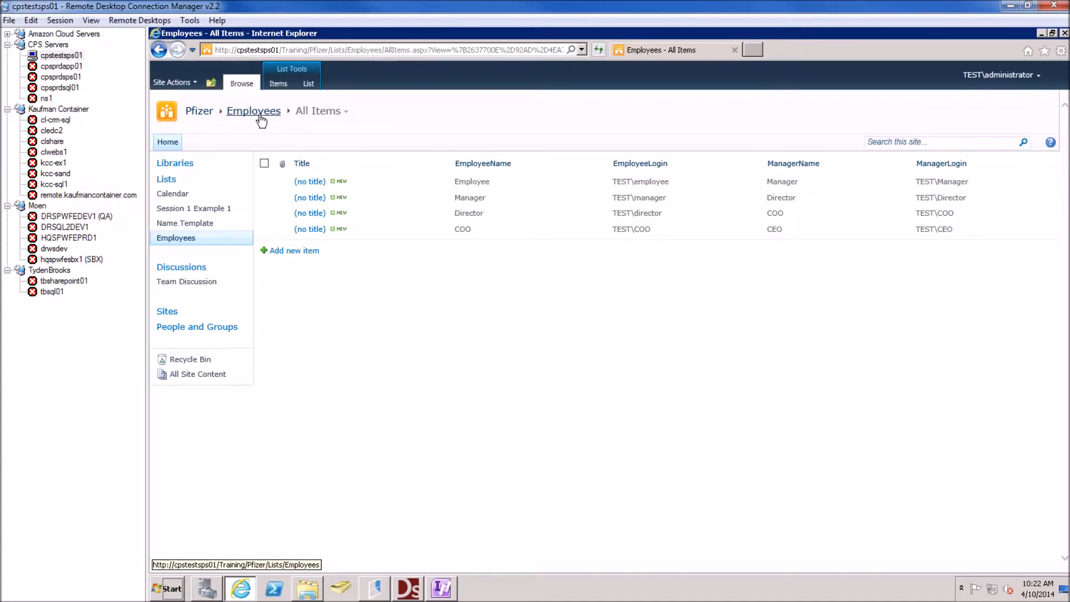
left_click(441, 588)
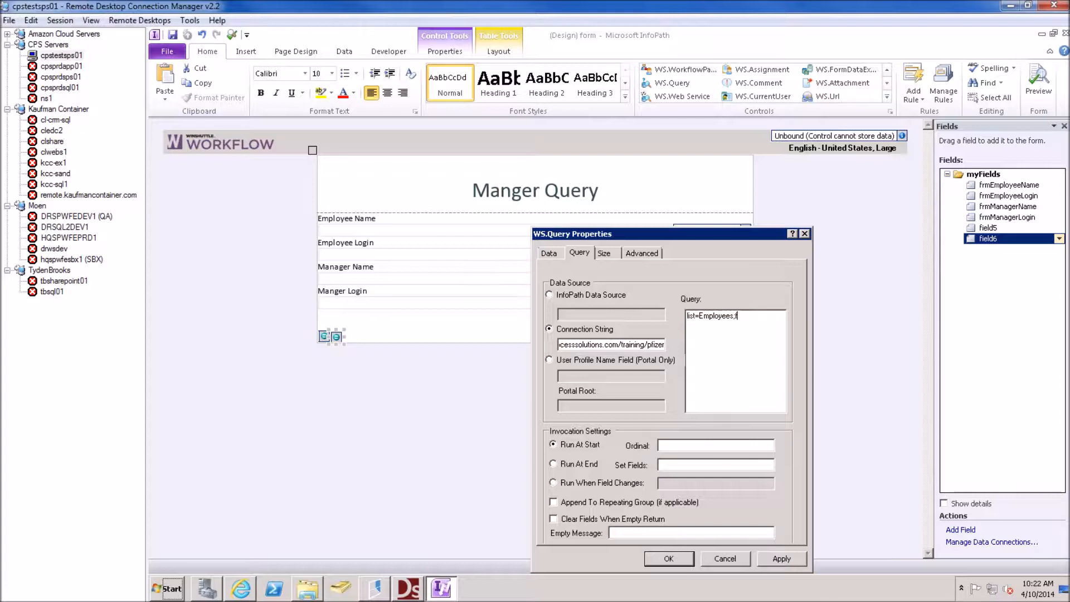
Extend the query text with an EmployeeLogin filter and select=ManagerName,ManagerLogin
type("lter=[EmployeeL")
type("@[")
type("];")
type("select=M")
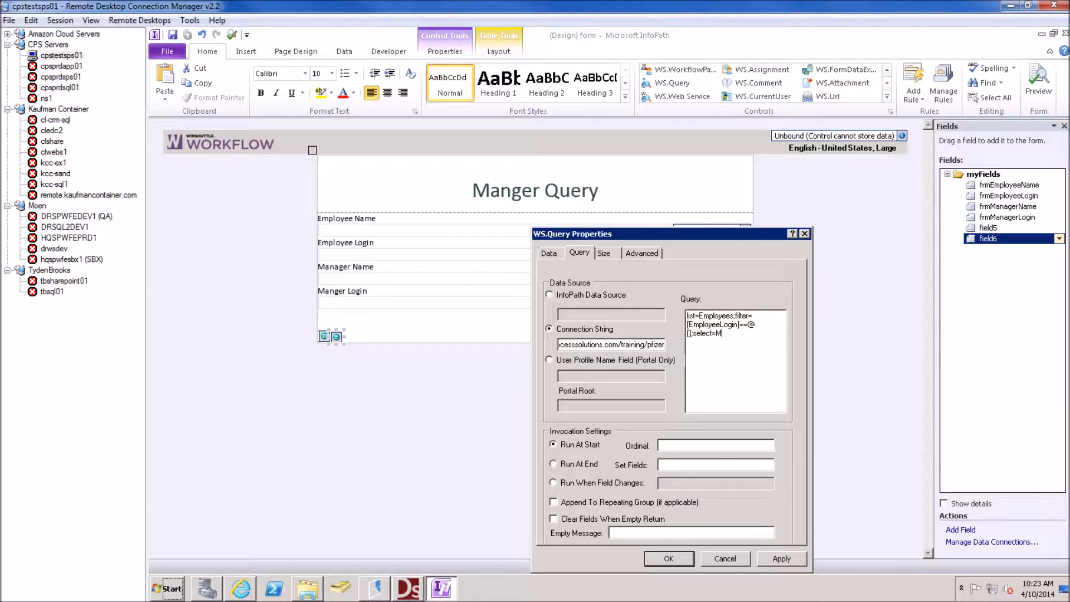
type("anagerName,ManagerLogin")
Set Ordinal to 1 and map frmManagerName=ManagerName, frmManagerLogin=ManagerLogin, then save the settings
left_click(673, 442)
type("1frmManagerName=M")
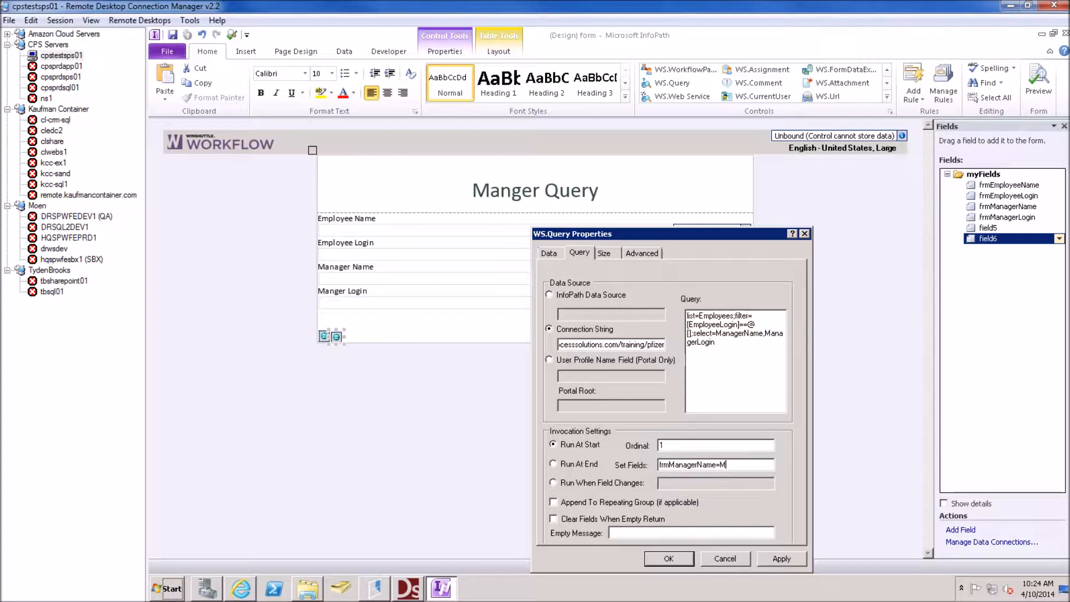
type("anagerName")
type(",frmM")
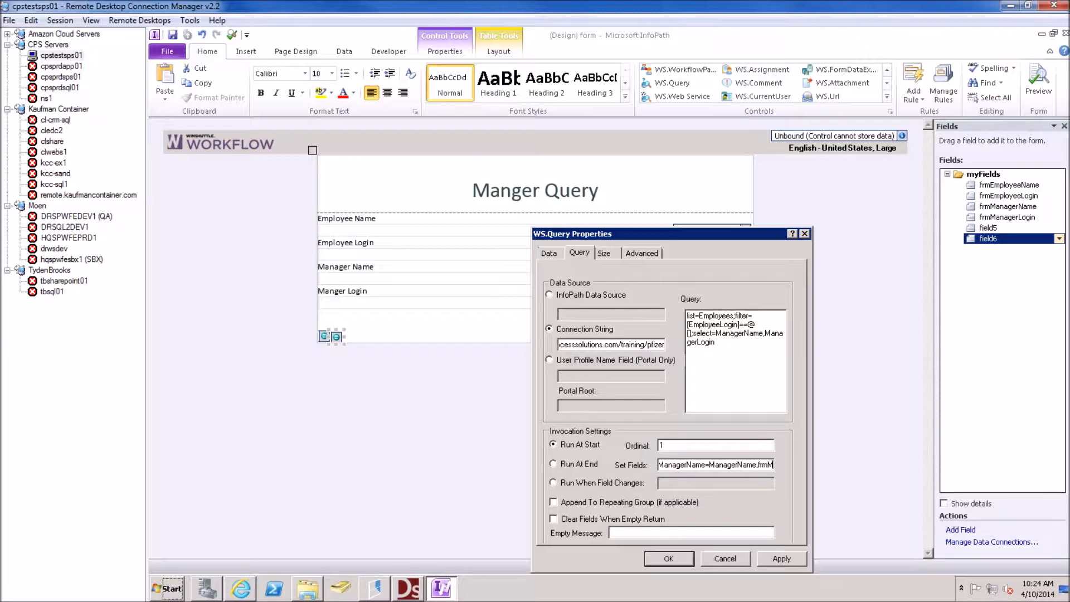
type("anagerLogin=")
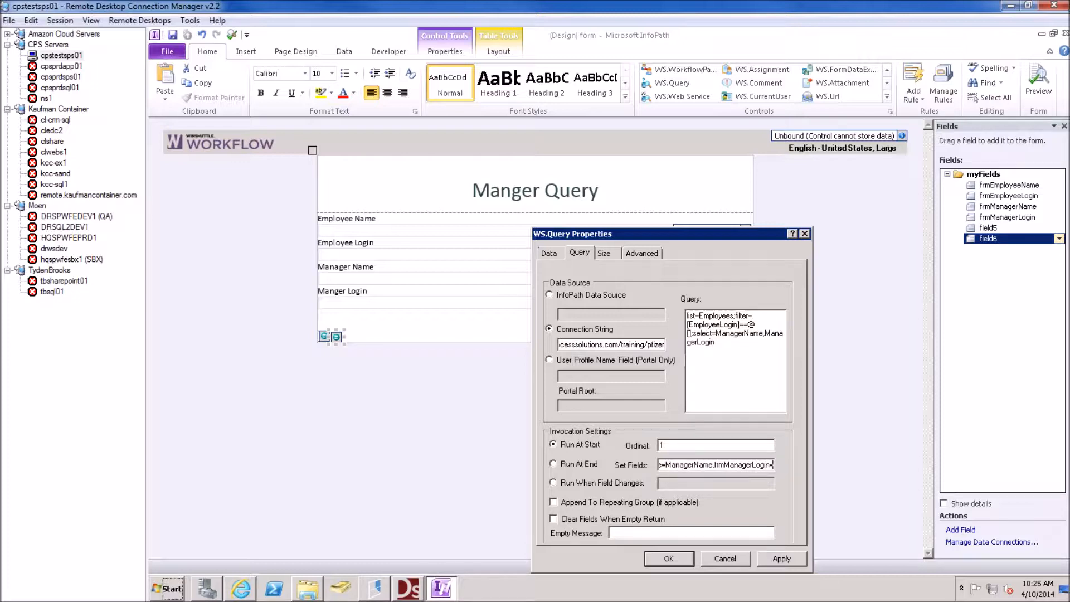
type("ManagerLogin")
left_click(671, 558)
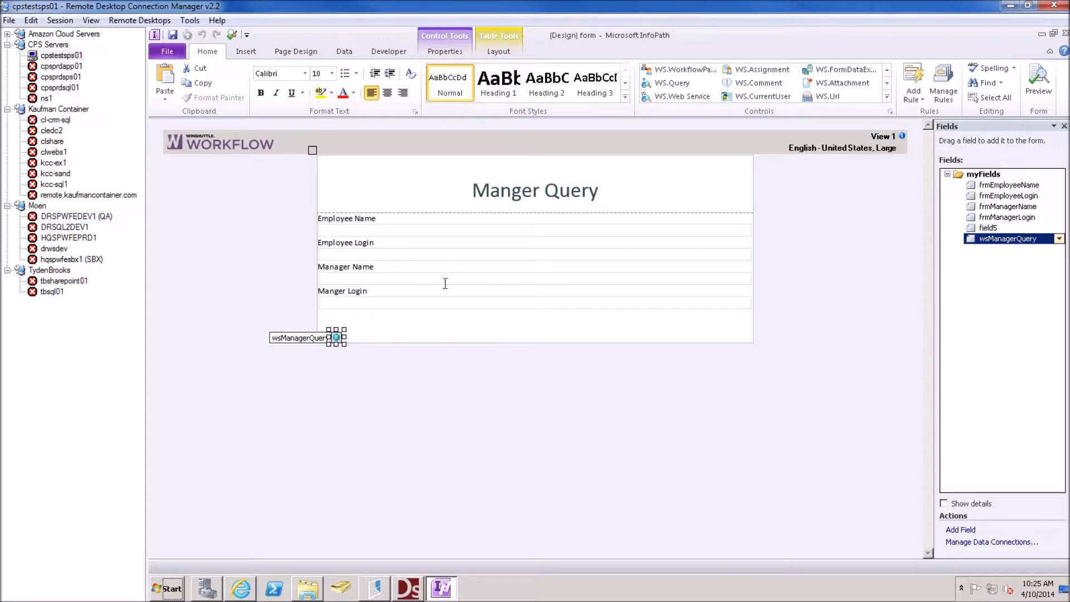
Copy the XPath of the frmEmployeeLogin field
left_click(350, 256)
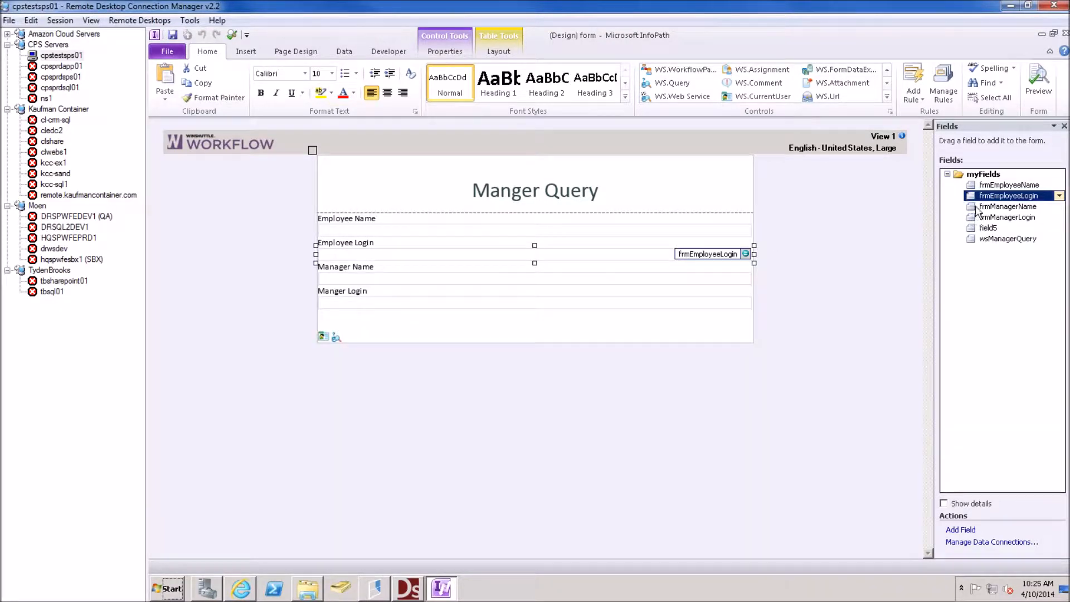
left_click(1059, 196)
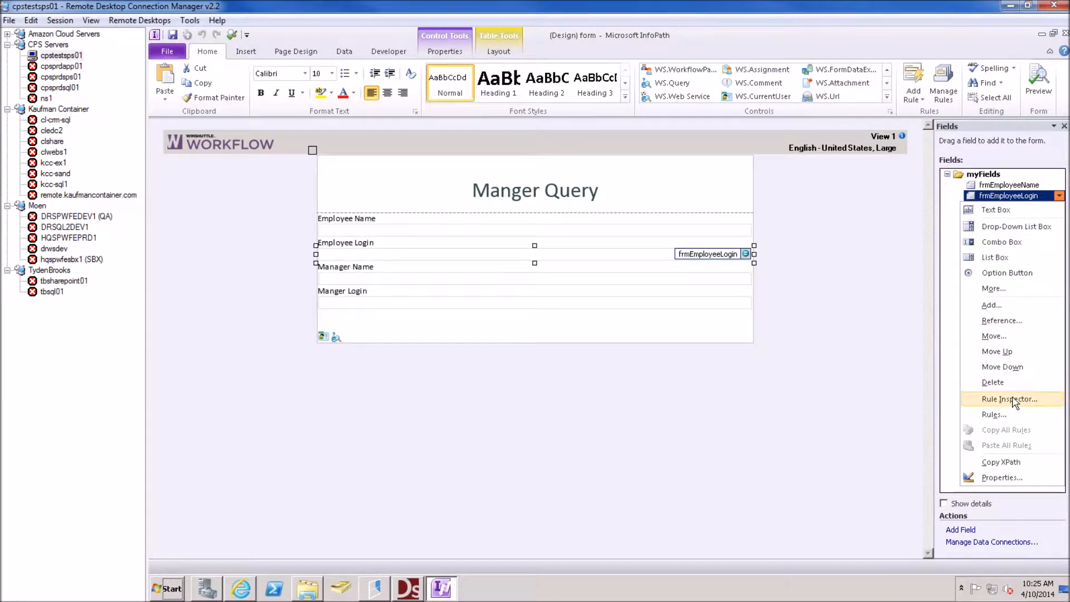
left_click(1001, 462)
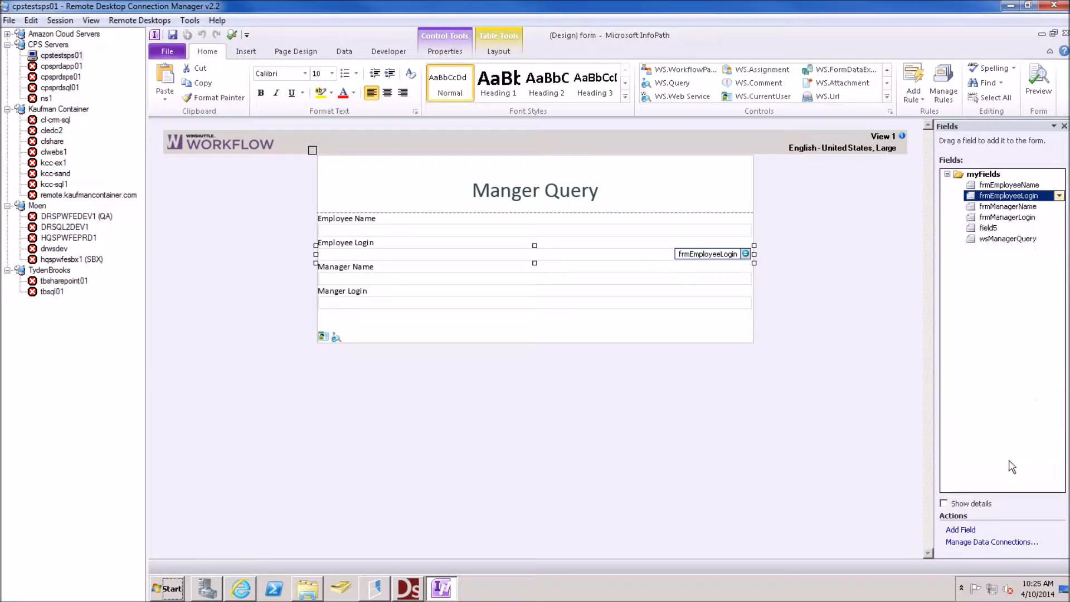
Paste the frmEmployeeLogin XPath into the wsManagerQuery filter brackets and apply the query
left_click(336, 337)
right_click(336, 337)
left_click(423, 486)
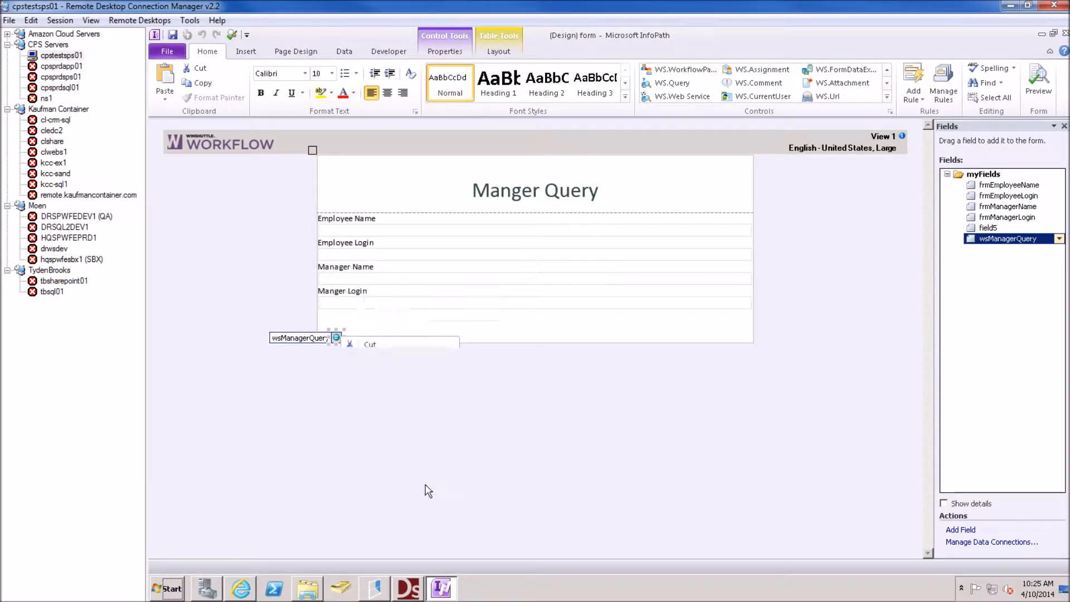
left_click(580, 254)
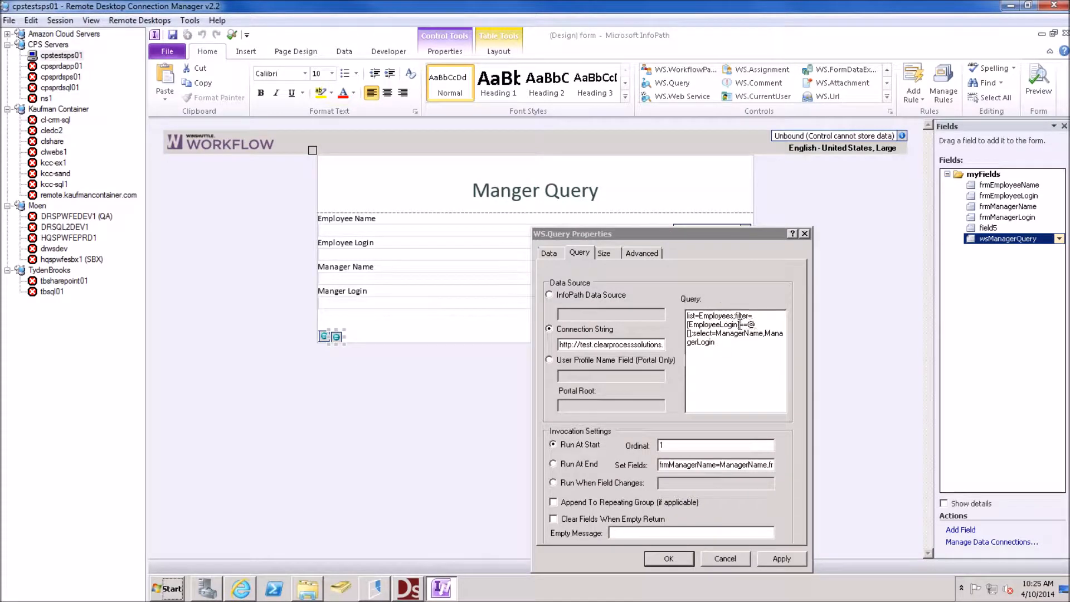
left_click(740, 326)
key("Right")
key("Right")
key("Right")
key("Right")
key("Right")
key("Right")
key("Right")
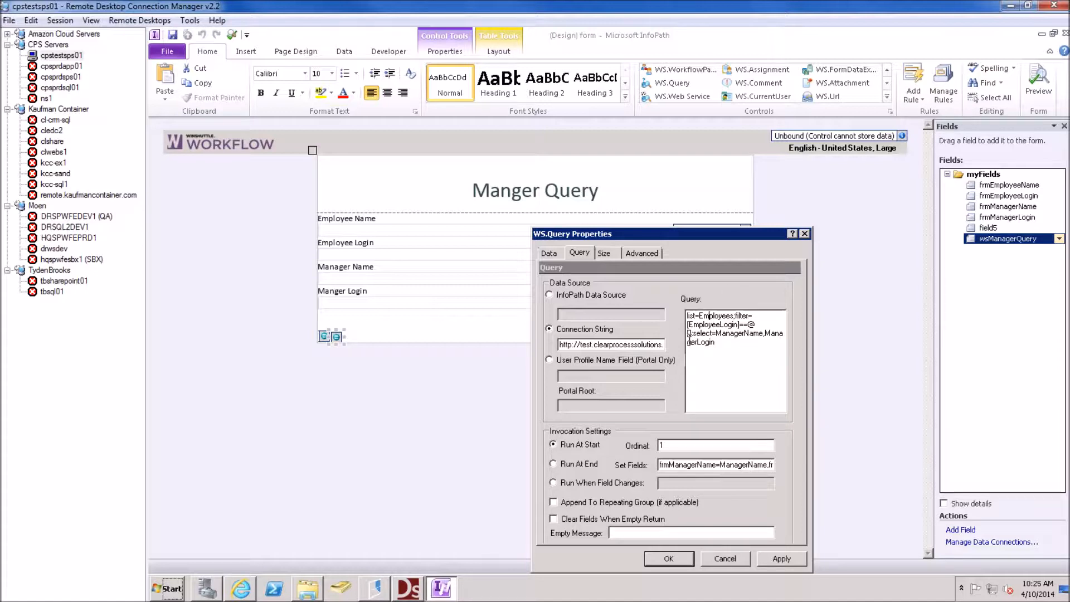
key("Right")
key("Right")
key("Right")
key("Right")
key("Right")
key("Right")
key("Right")
key("Right")
key("Right")
key("Right")
key("Right")
key("Right")
key("Right")
key("Right")
key("Right")
key("Right")
key("Right")
key("Right")
key("Left")
type("/my:myFields/my:frmEmployeeLogin")
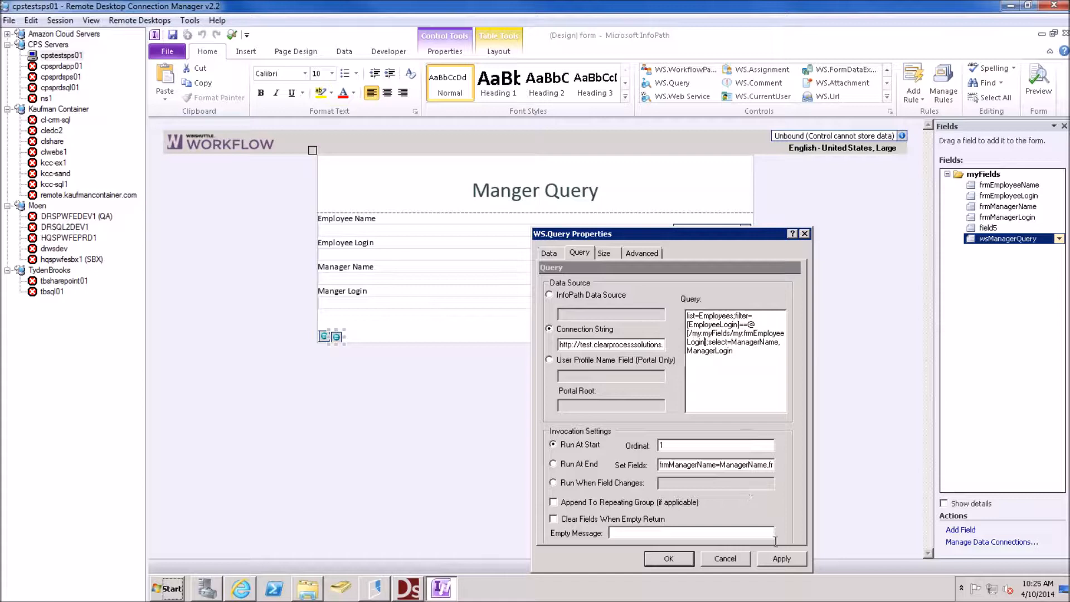
left_click(781, 558)
left_click(672, 559)
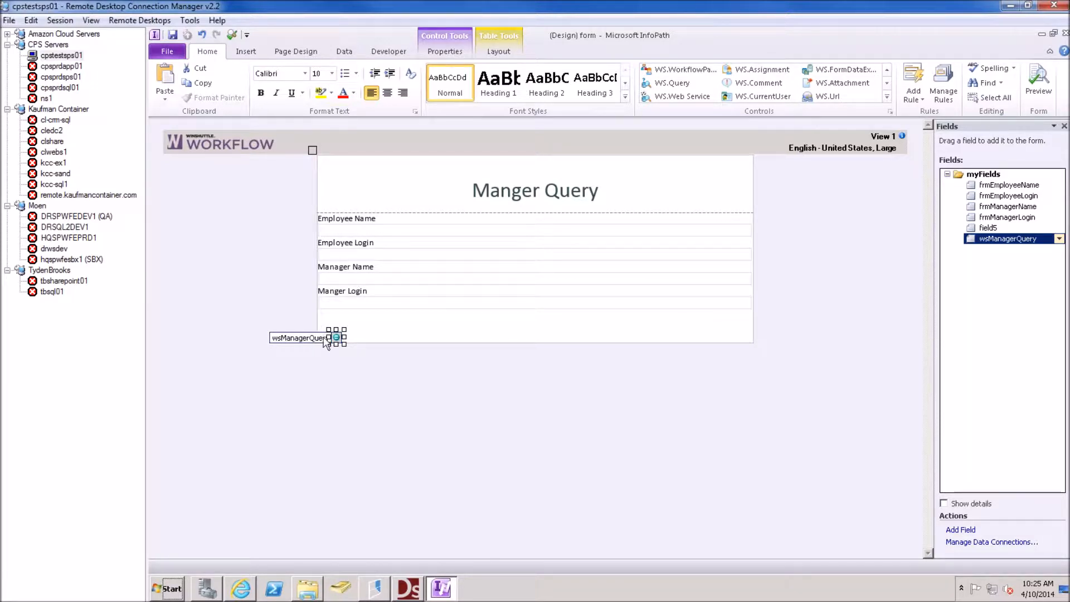
Insert a WS.WorkflowParticipant control (field7) into the form, then bring up the Query Manager workflow
left_click(367, 333)
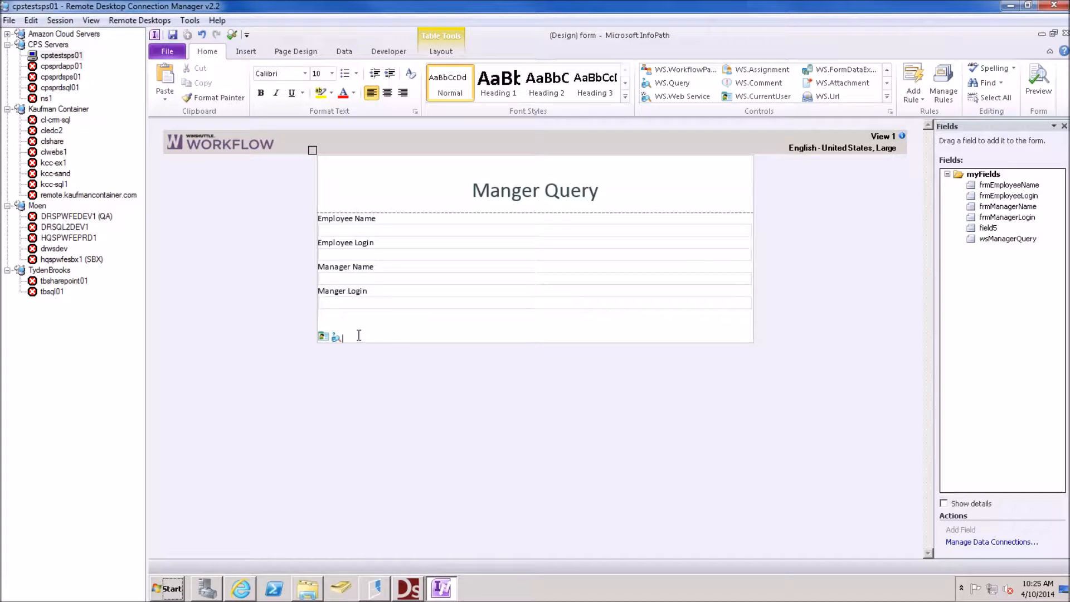
left_click(886, 98)
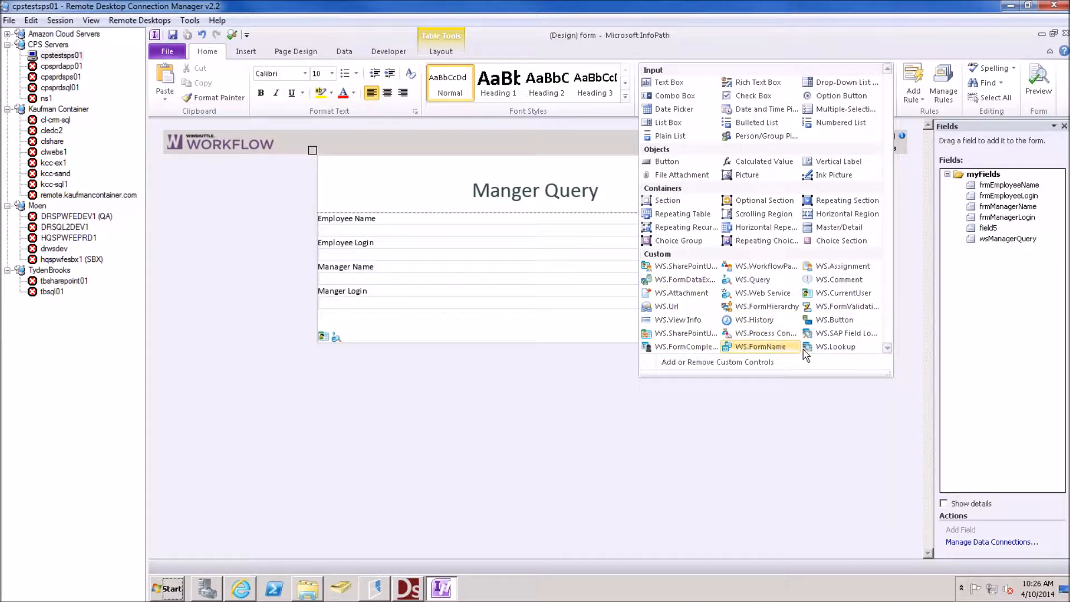
left_click(779, 268)
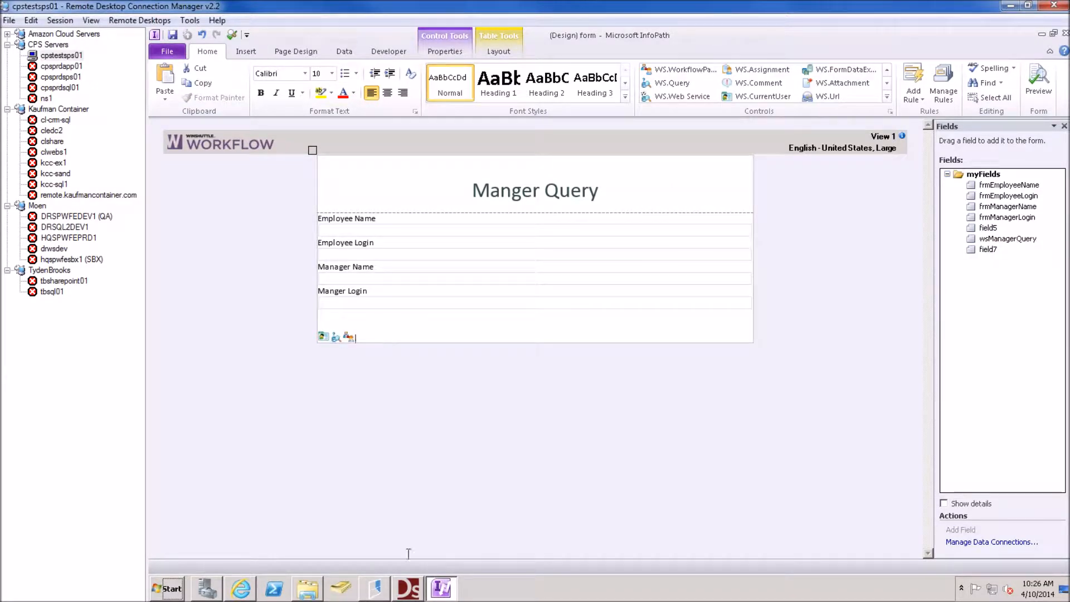
left_click(414, 592)
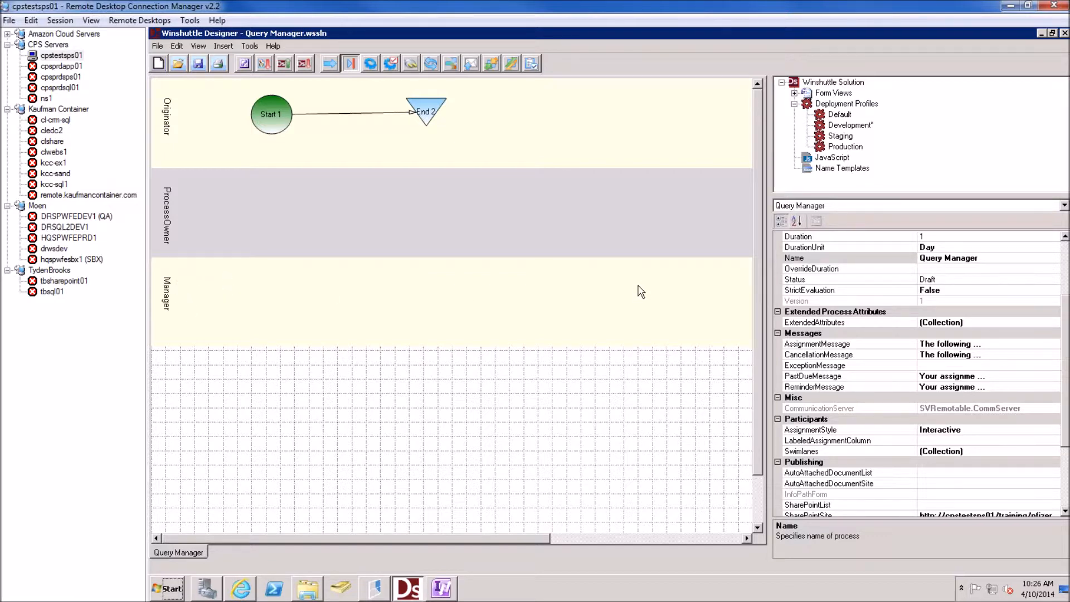
Change the process Name from 'Query Manager' to 'Query SharePoint', then return to InfoPath
left_click(971, 258)
left_click_drag(984, 258, 894, 265)
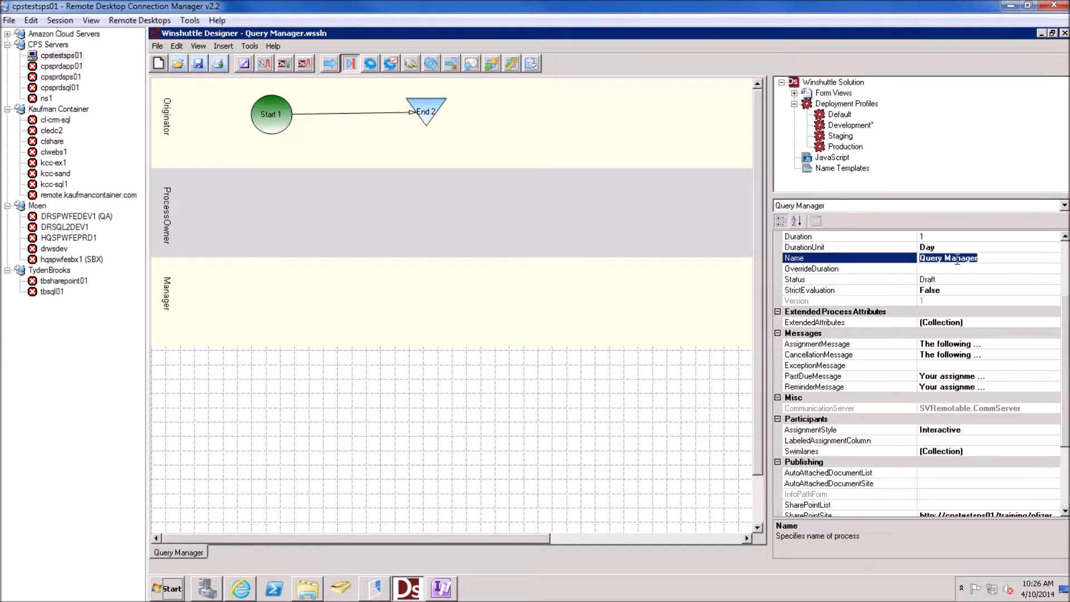
key("End")
key("BackSpace")
key("BackSpace")
key("BackSpace")
key("BackSpace")
key("BackSpace")
key("BackSpace")
key("BackSpace")
type("SharePoint")
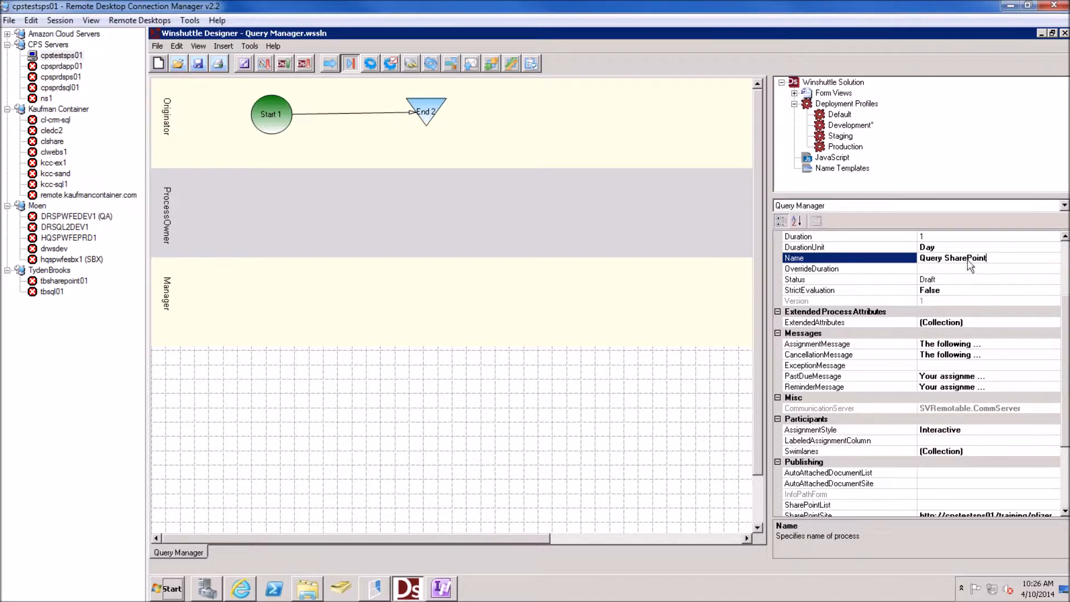
key("Return")
key("ctrl+c")
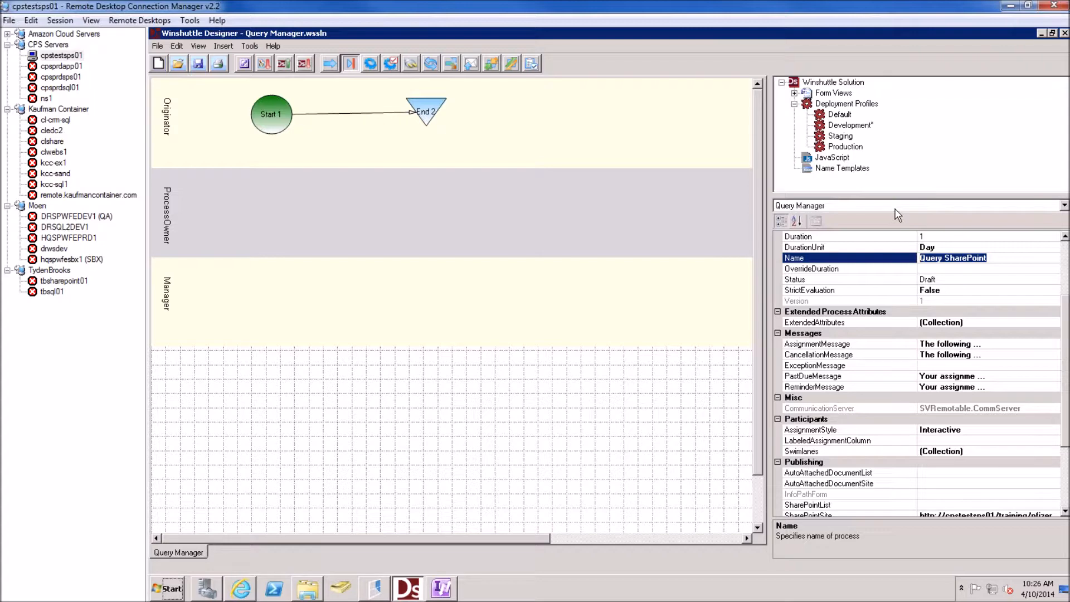
left_click_drag(1066, 306, 1067, 358)
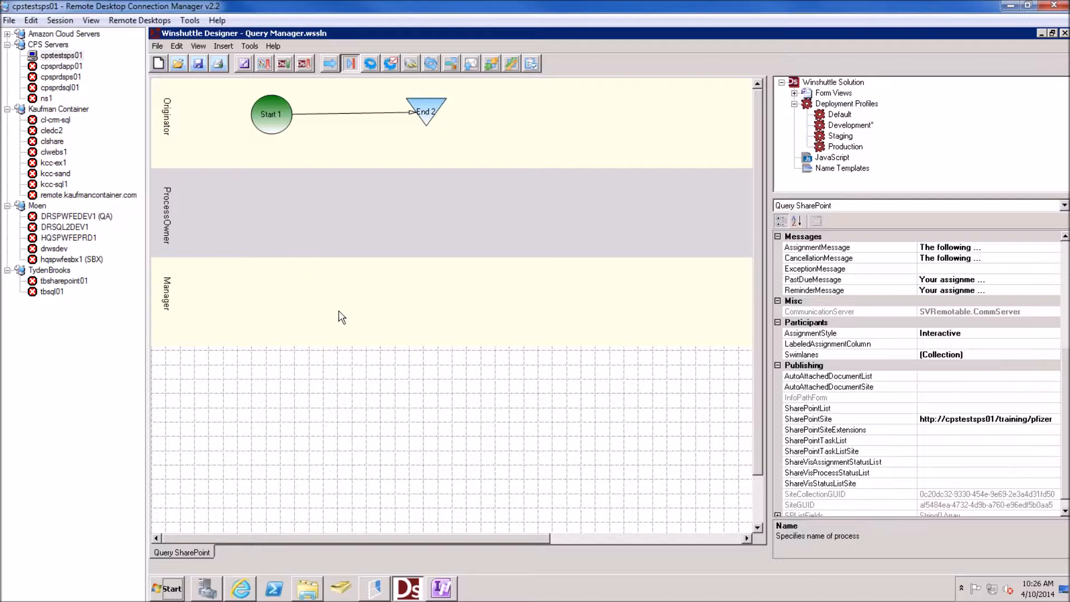
left_click(448, 591)
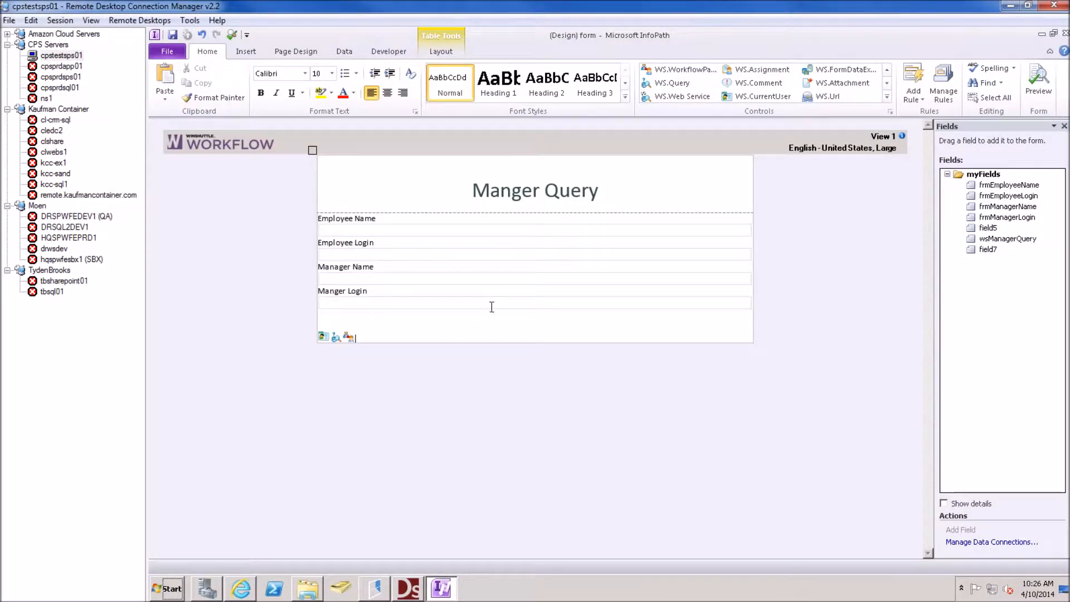
Bind the participant control to wpManager with workflow Query SharePoint, form values and Replace swimlane behavior
right_click(350, 337)
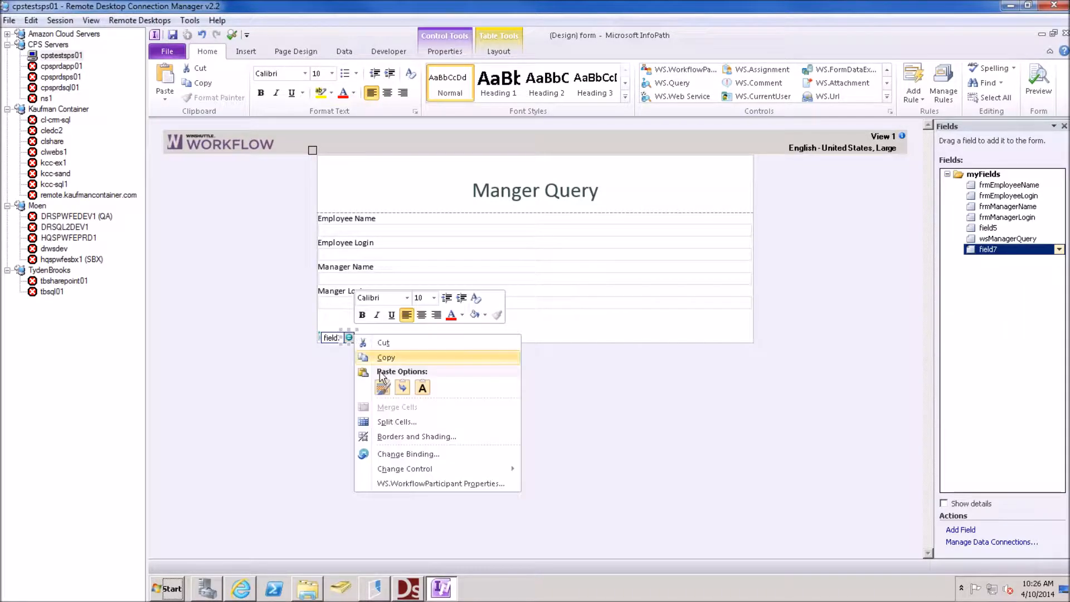
left_click(429, 483)
type("wpManager")
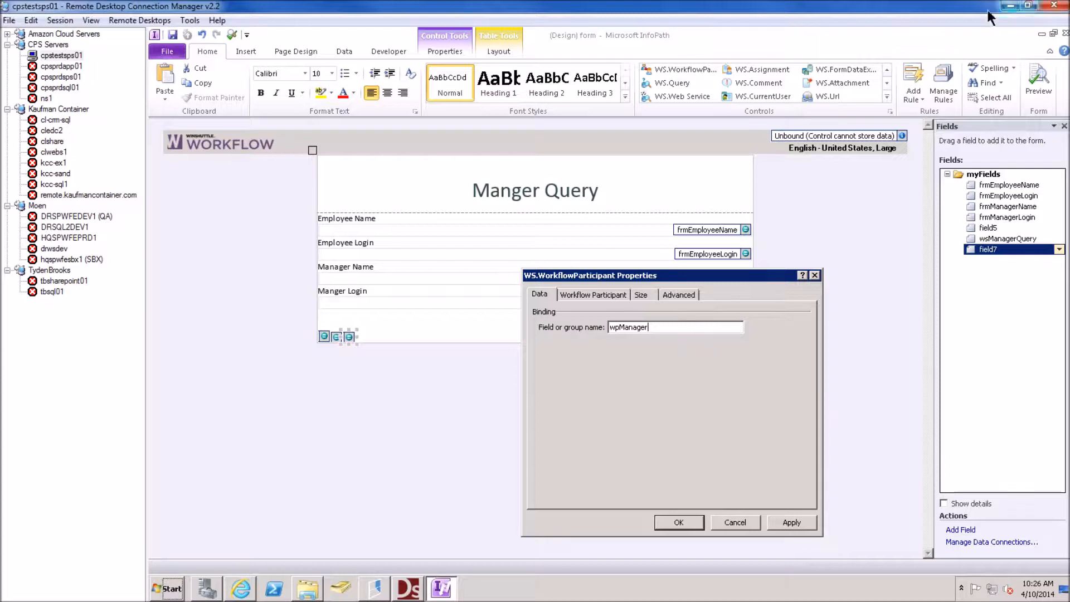
left_click(591, 295)
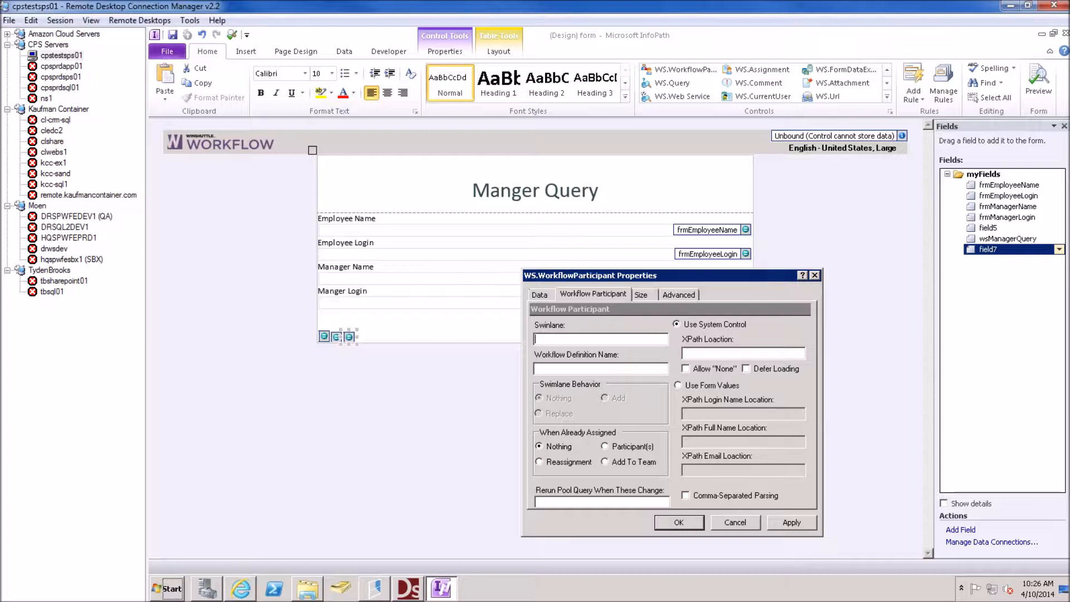
left_click(571, 367)
key("ctrl+v")
left_click(679, 387)
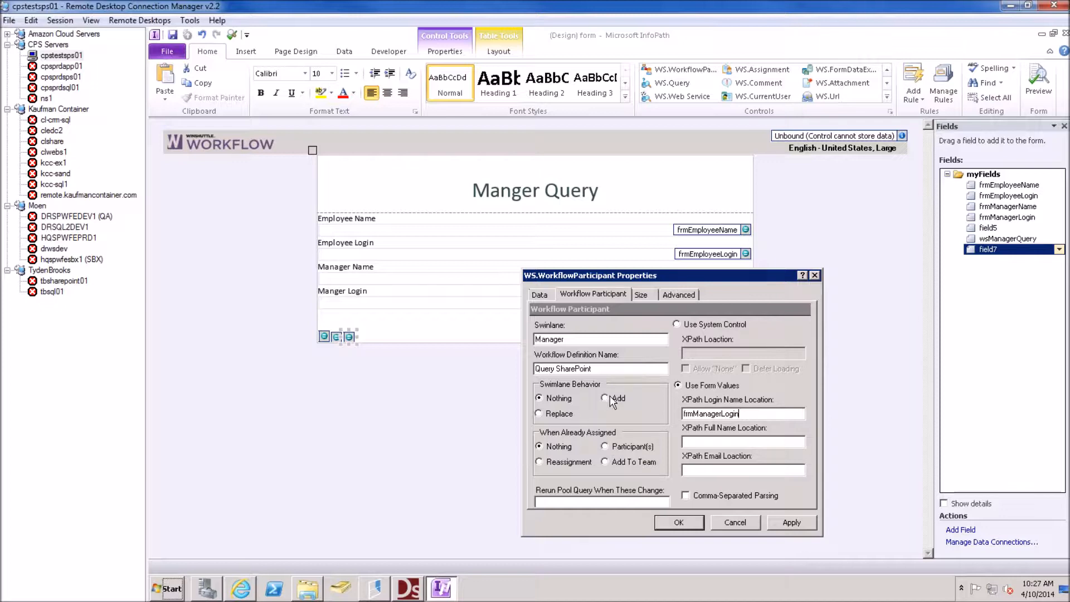
left_click(540, 415)
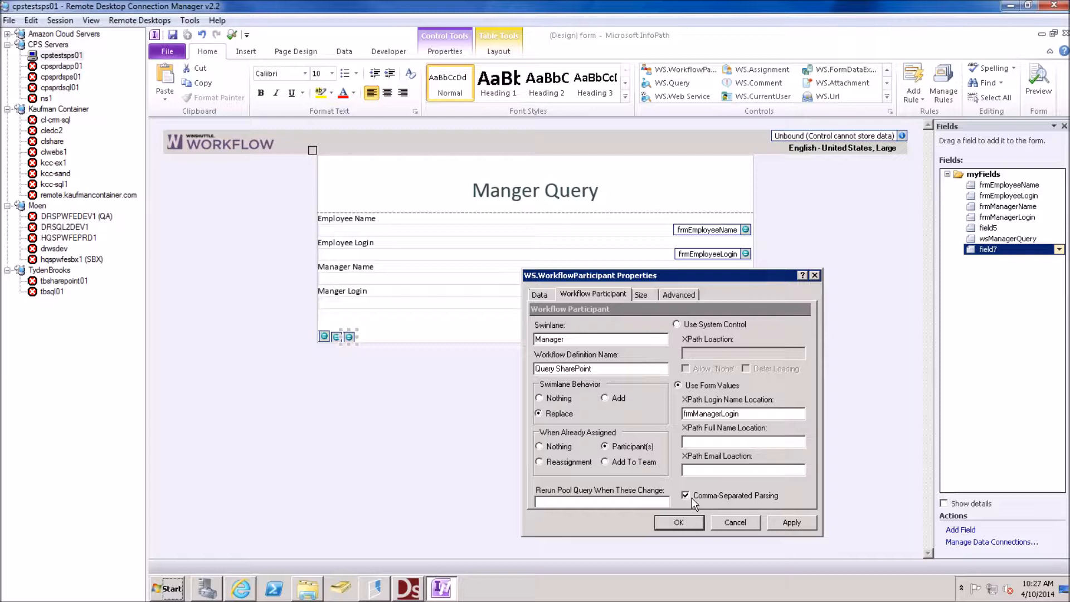
left_click(684, 523)
left_click(684, 522)
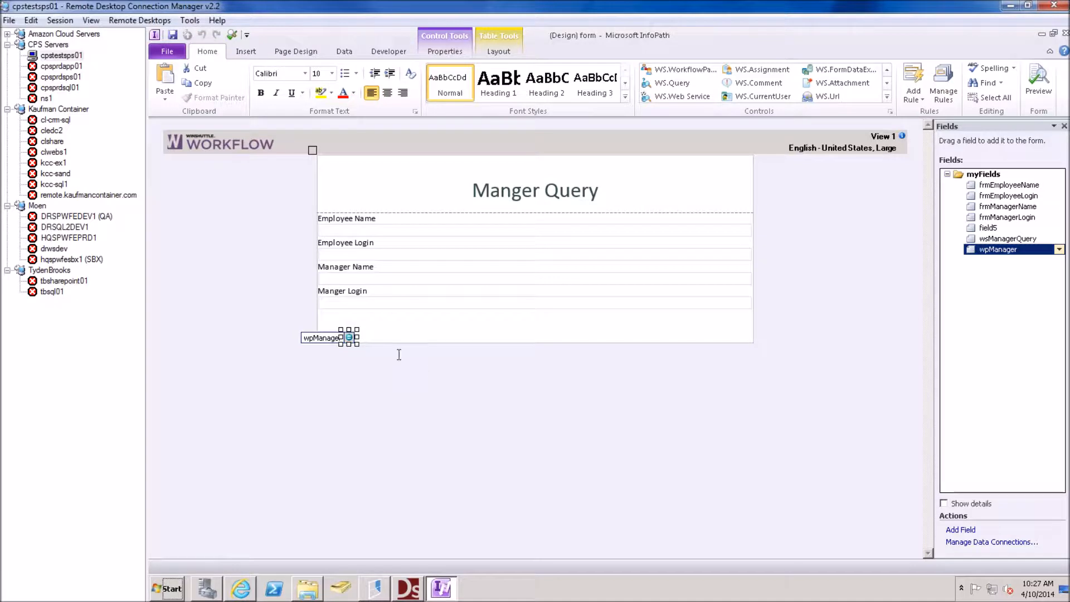
Insert a WS.History control (field8) and confirm Table as its history display
left_click(333, 323)
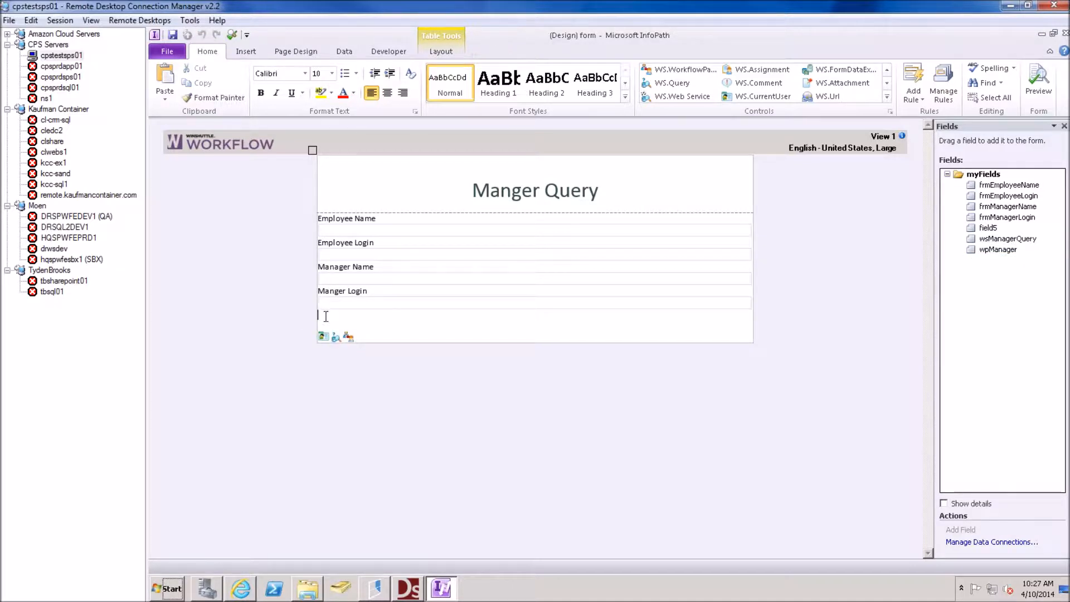
left_click(887, 97)
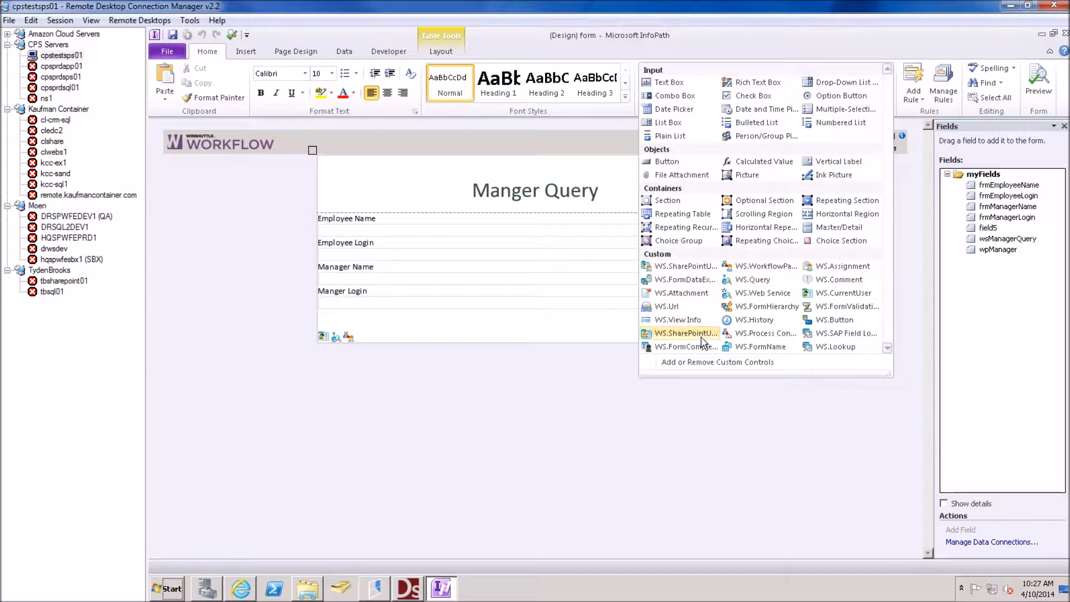
left_click(769, 320)
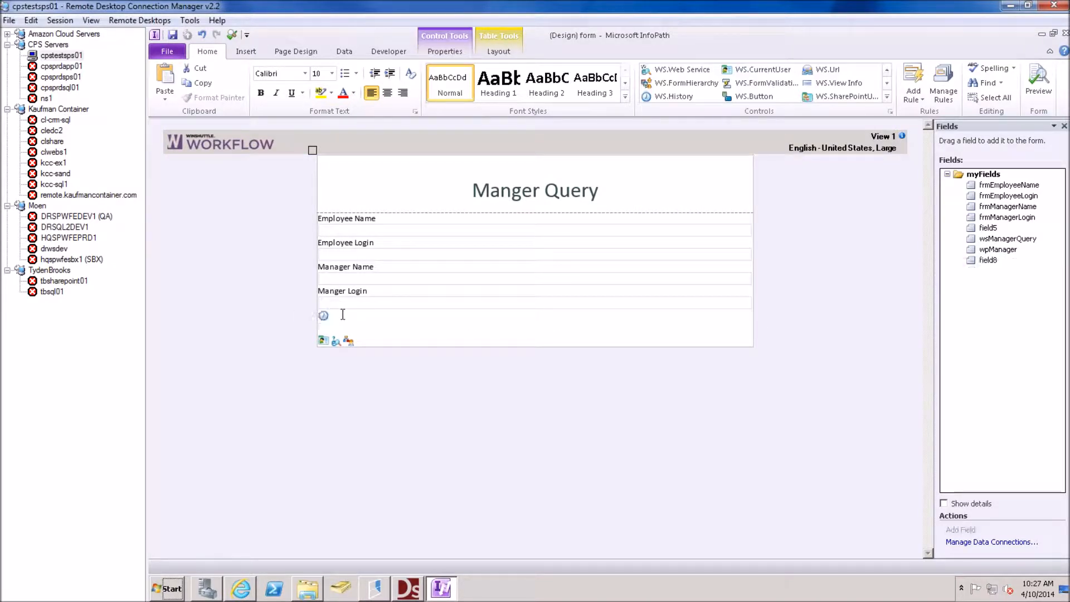
right_click(325, 316)
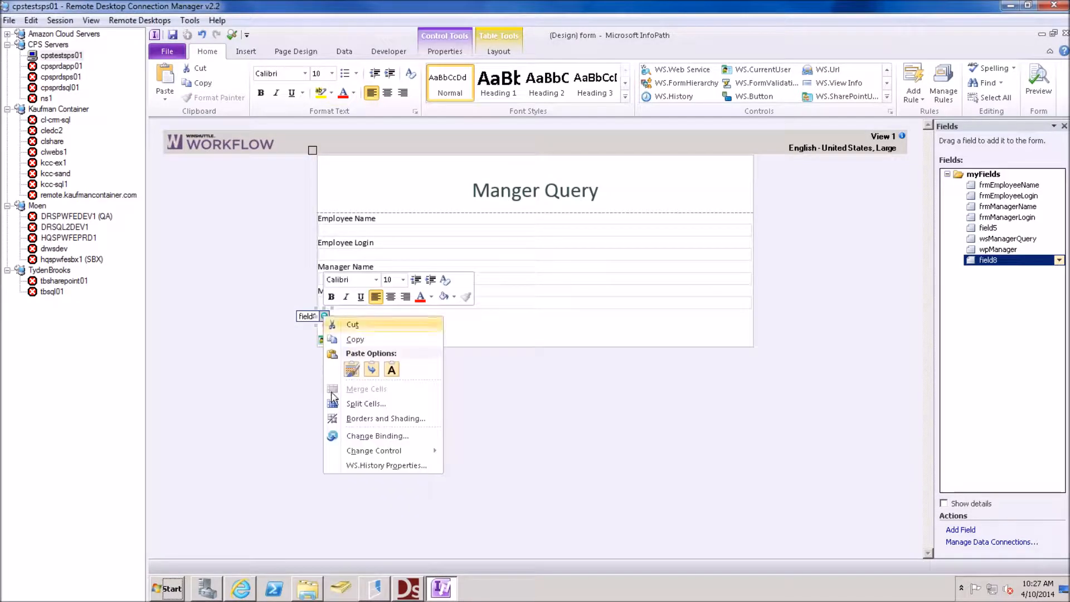
left_click(379, 465)
left_click(574, 312)
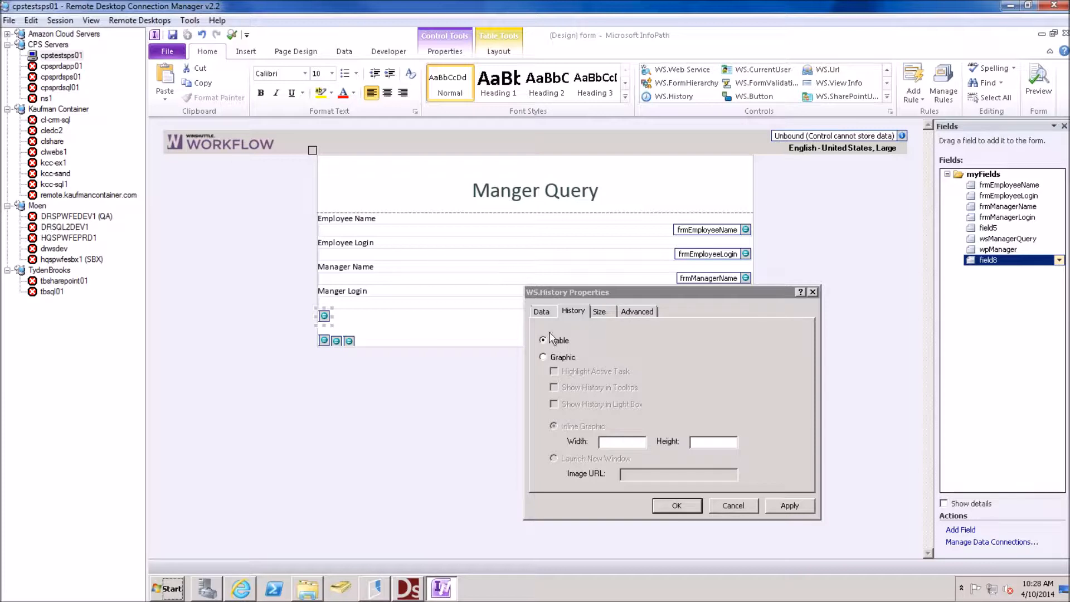
left_click(686, 508)
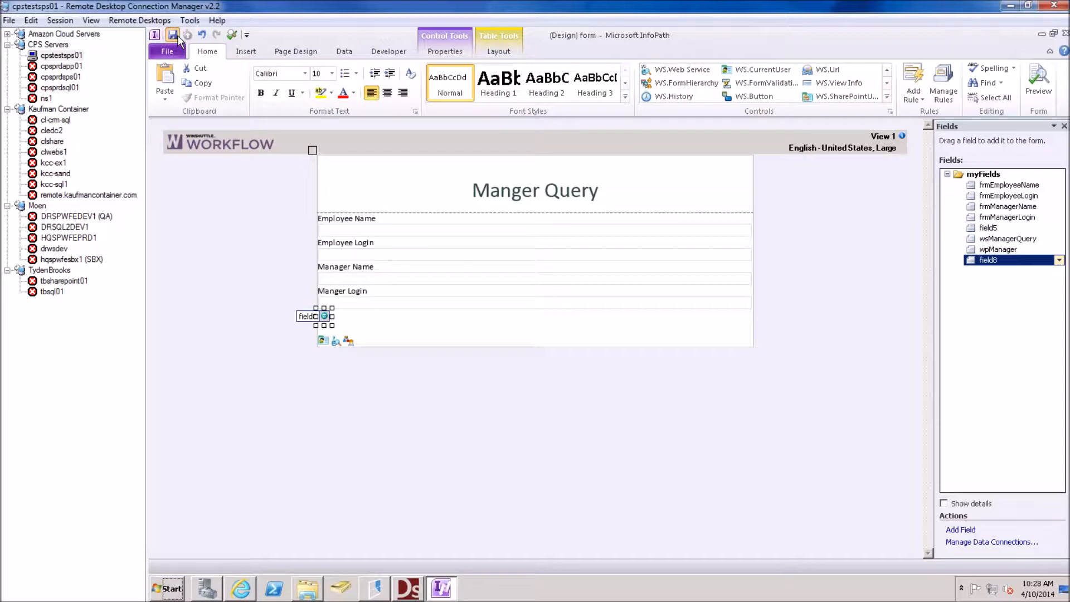
Add a 'Manager Approval' approval activity in the Manager swimlane
left_click(1062, 33)
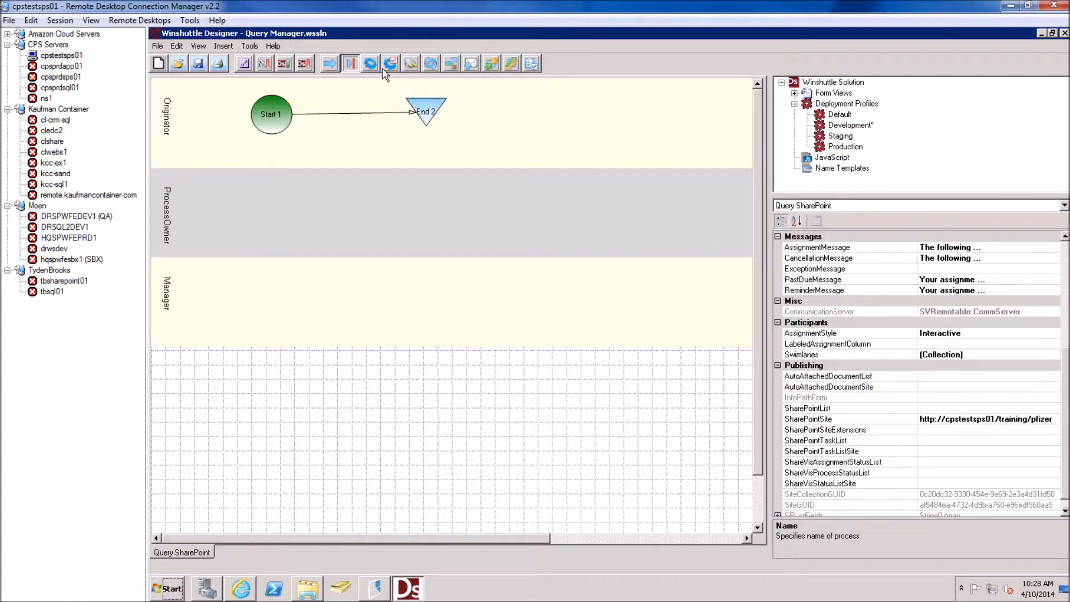
left_click(390, 63)
left_click_drag(242, 277, 293, 312)
type("M")
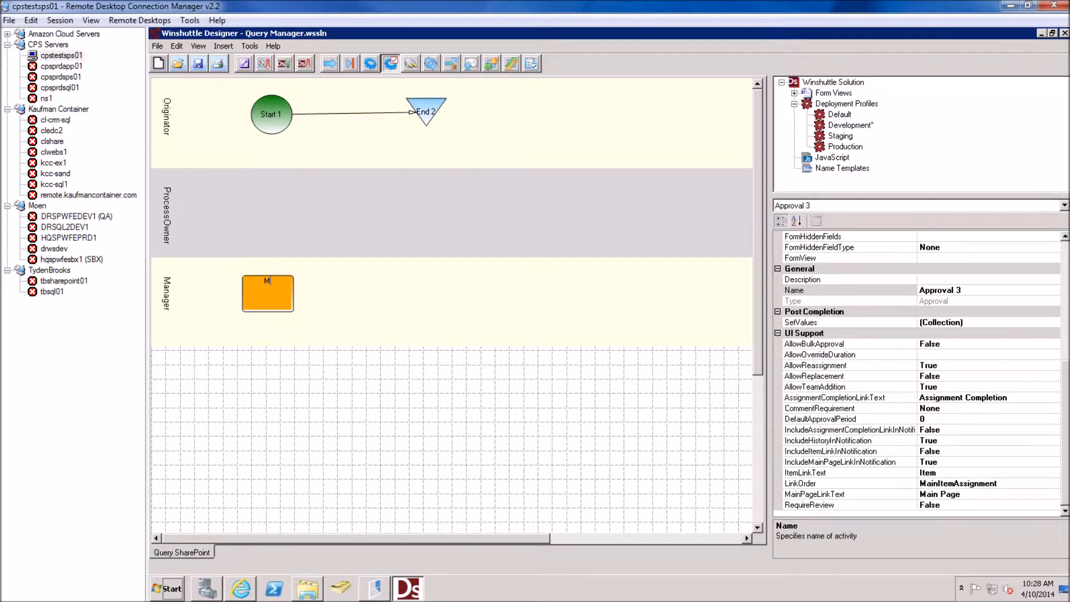
type("anager Approval")
left_click(406, 258)
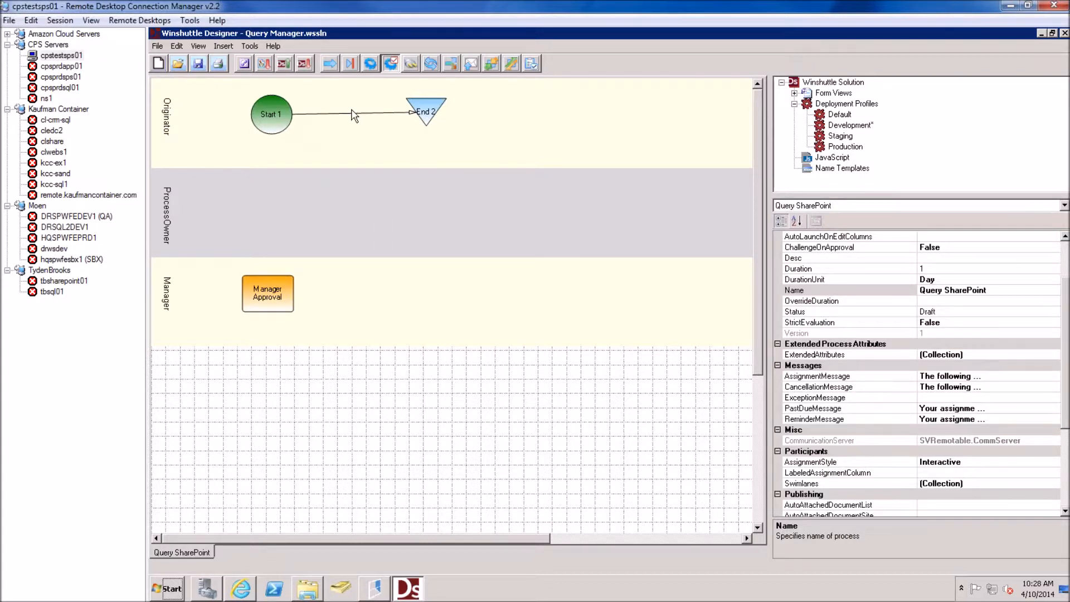
Replace the Start 1 to End 2 transition with a connector from Start 1 to Manager Approval
left_click(349, 114)
key("Delete")
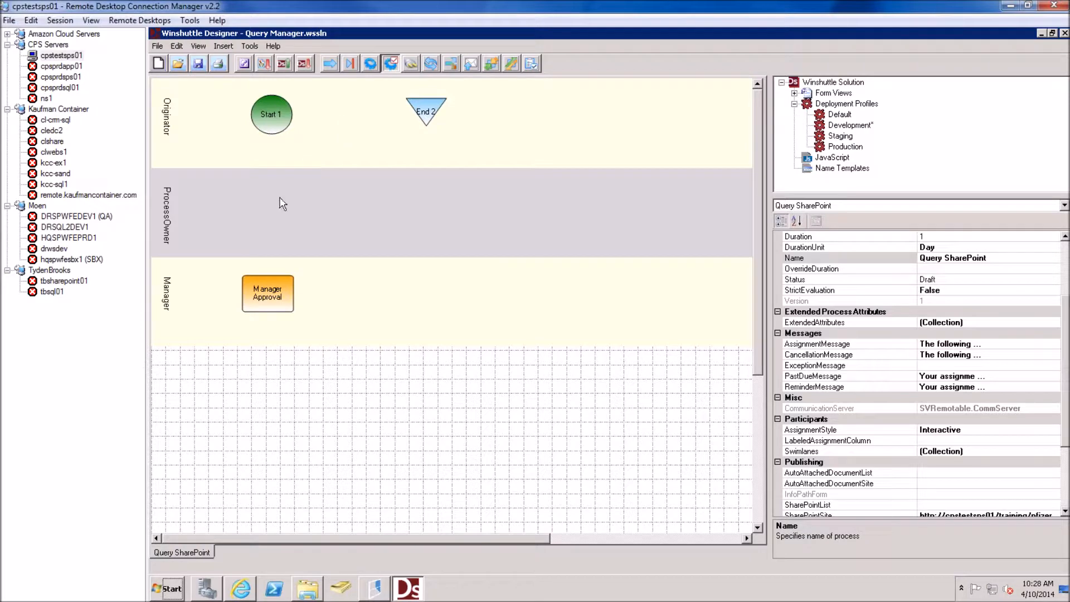
left_click_drag(267, 284, 296, 282)
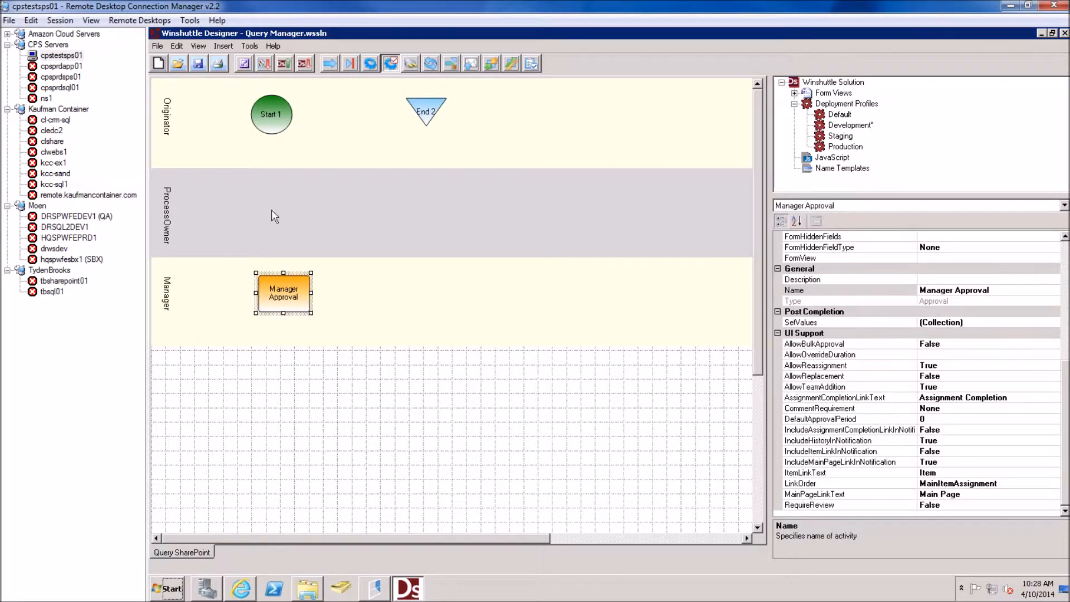
left_click_drag(279, 132, 282, 299)
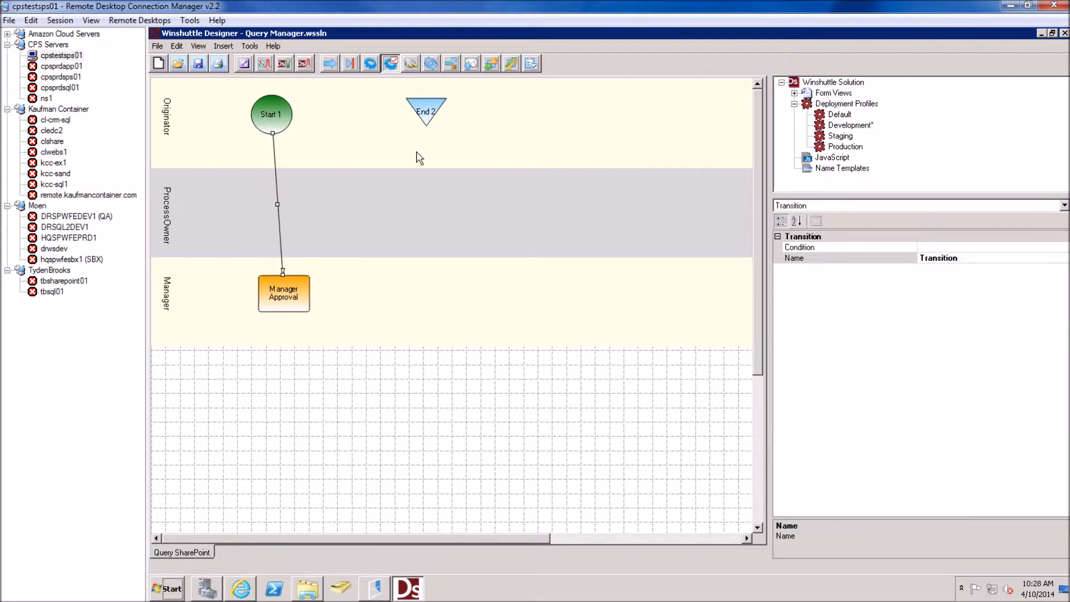
Set End 2's Disposition to Rejected
left_click(420, 112)
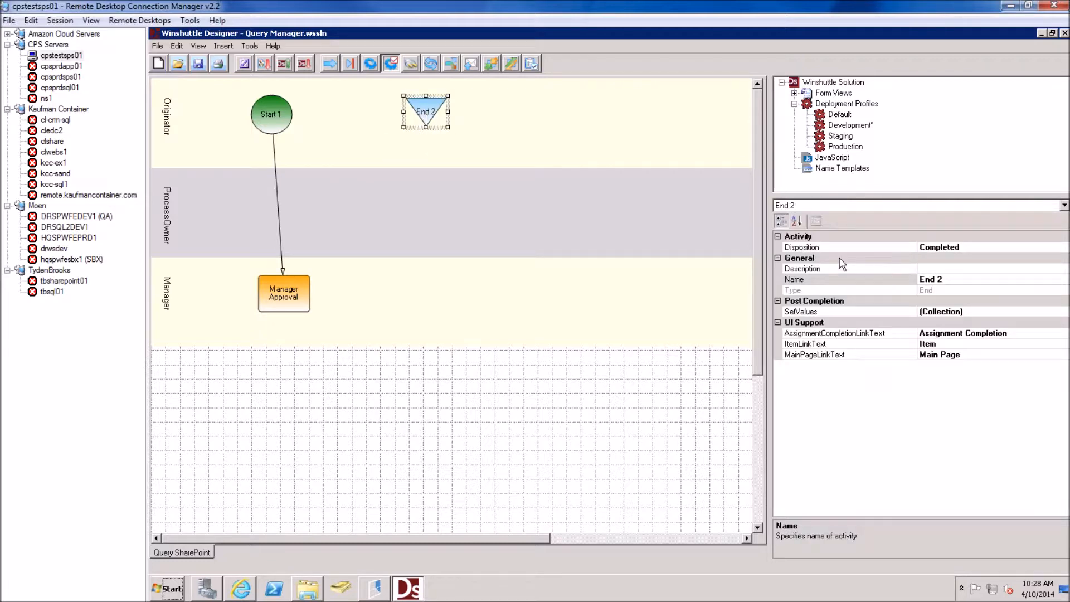
left_click(979, 247)
left_click(1064, 247)
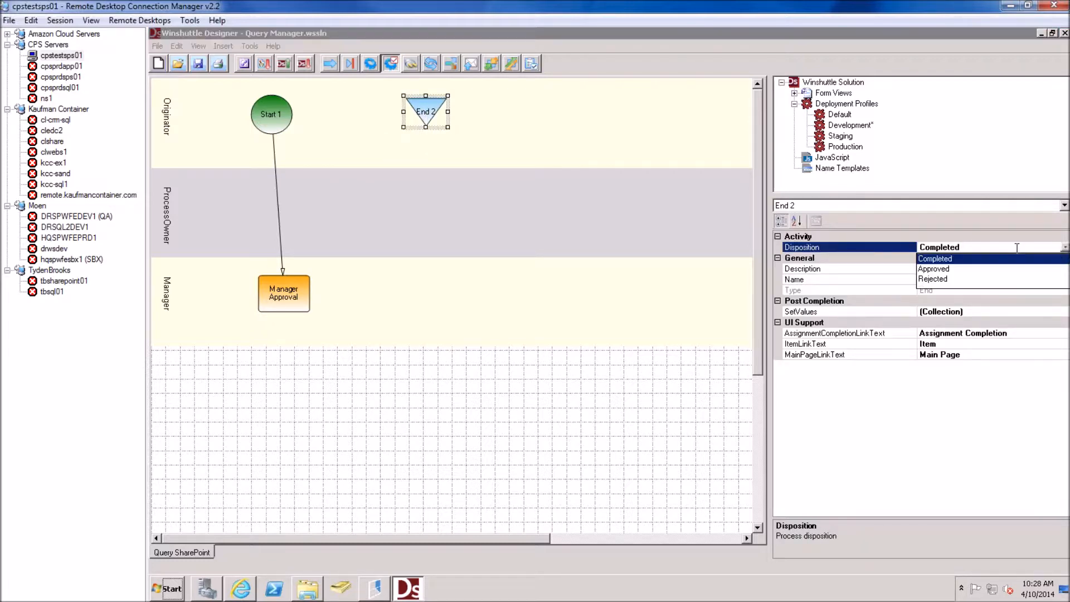
left_click(937, 279)
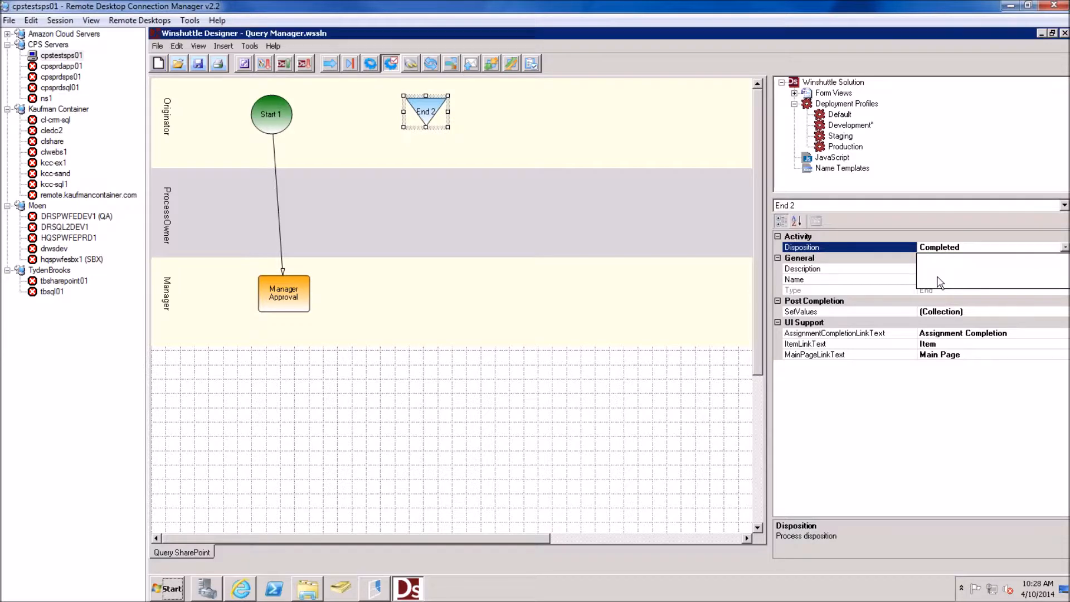
Paste a copy of End 2 to its right and set its Disposition to Approved
left_click(501, 114)
left_click(435, 115)
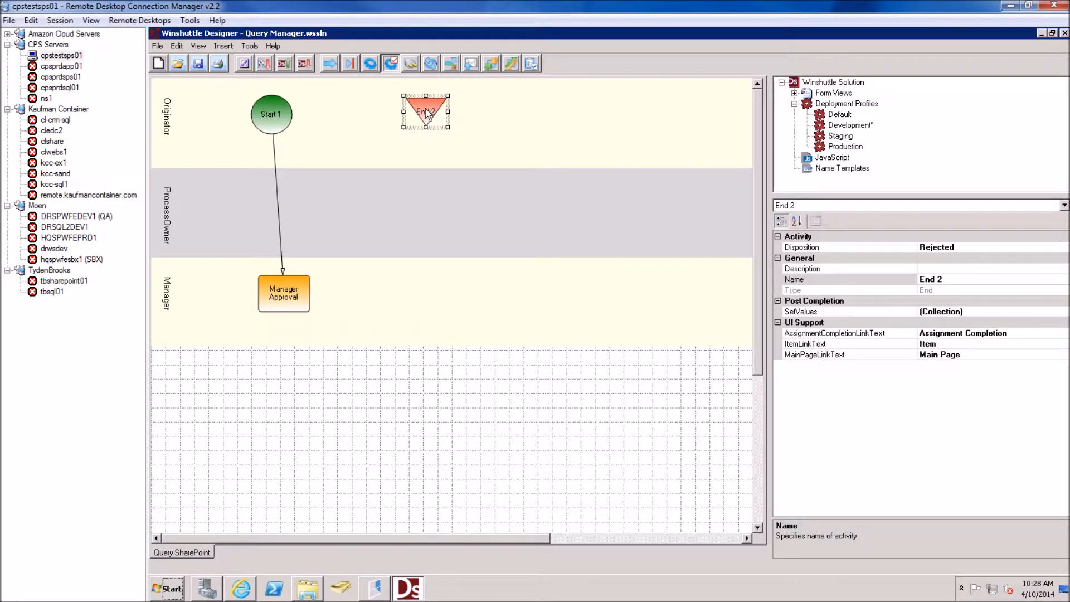
key("ctrl+v")
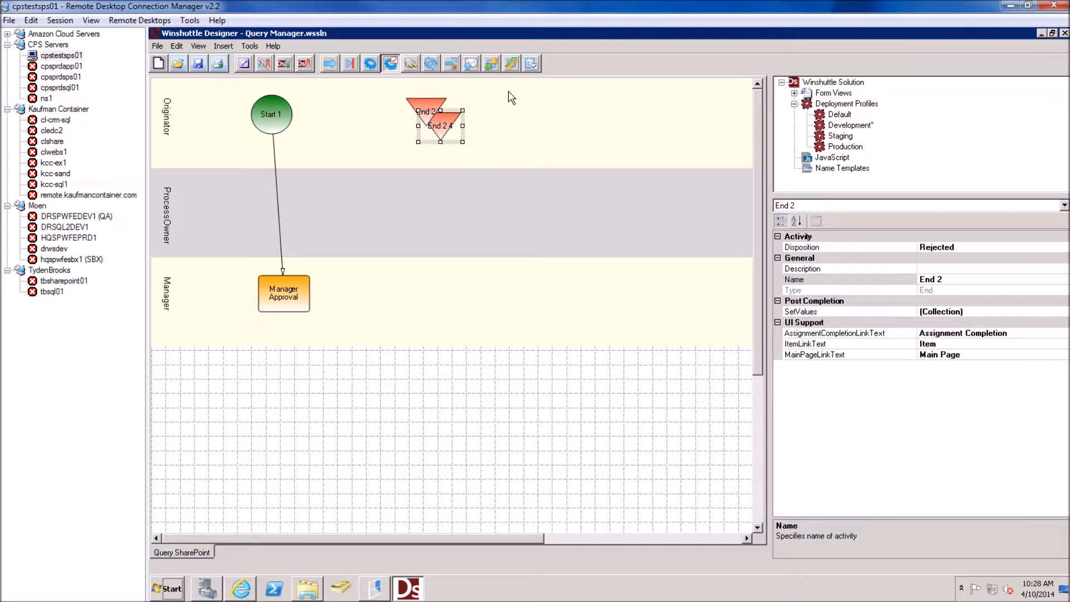
left_click_drag(454, 114, 523, 99)
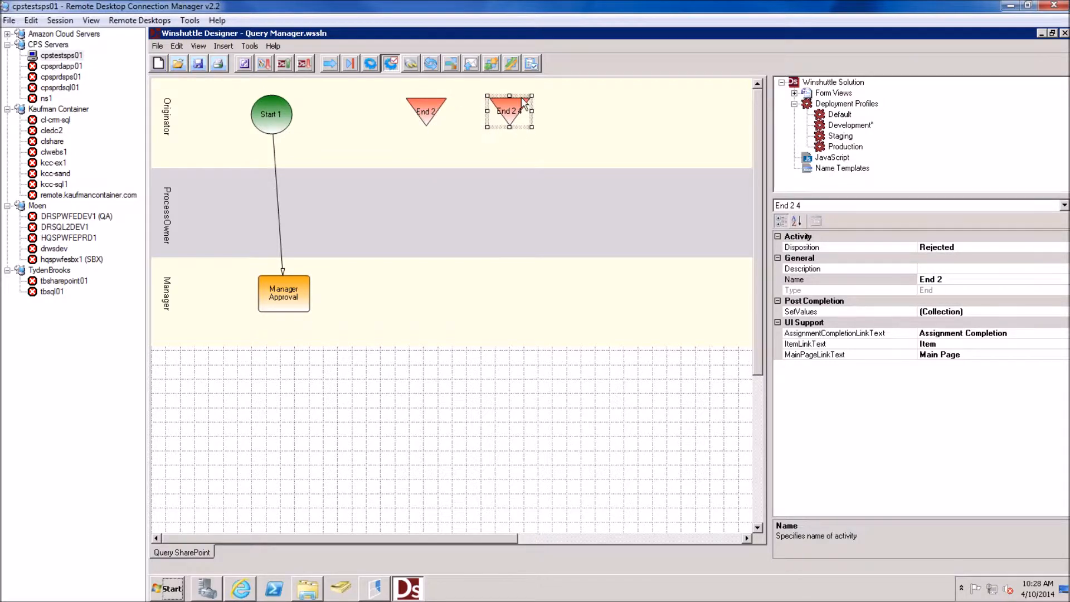
left_click(1034, 249)
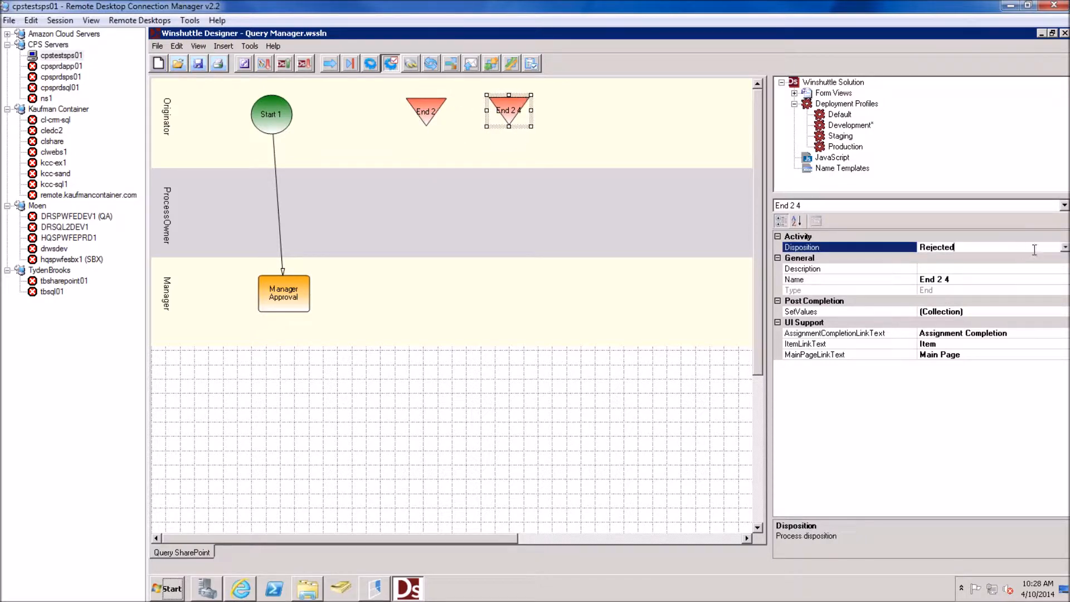
left_click(1064, 249)
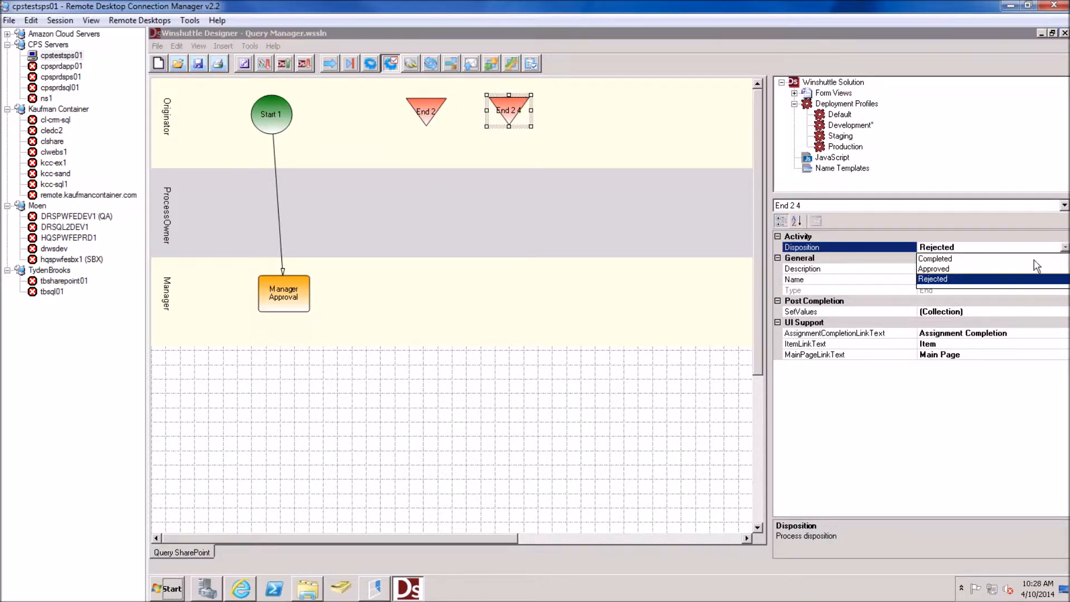
left_click(940, 277)
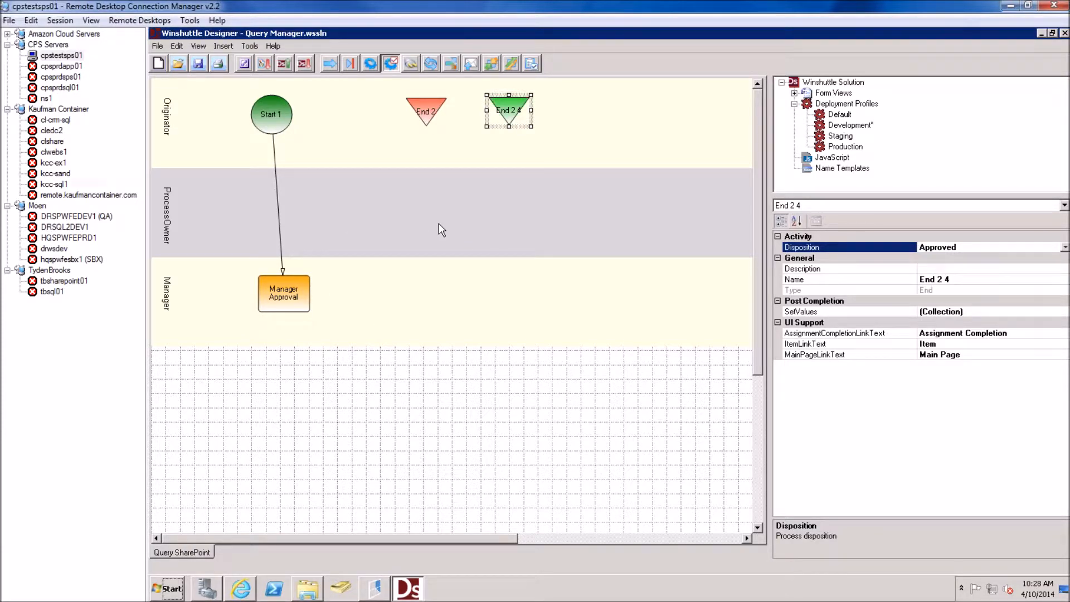
Connect Manager Approval to End 2 (Rejected) and End 2 4 (Approved), then save
left_click_drag(292, 296, 419, 111)
left_click_drag(296, 295, 506, 113)
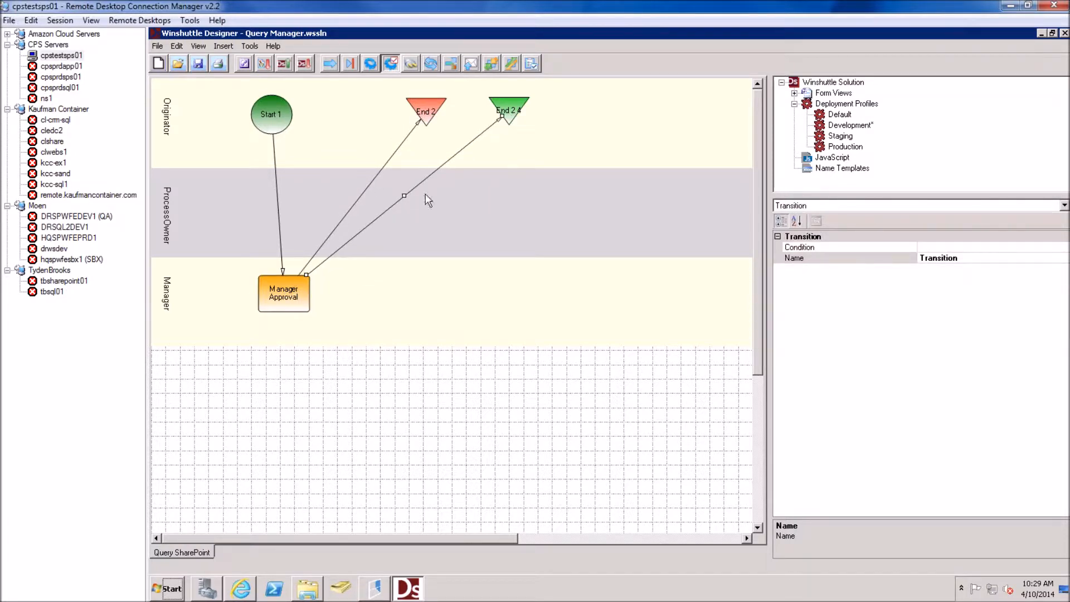
left_click_drag(404, 196, 509, 294)
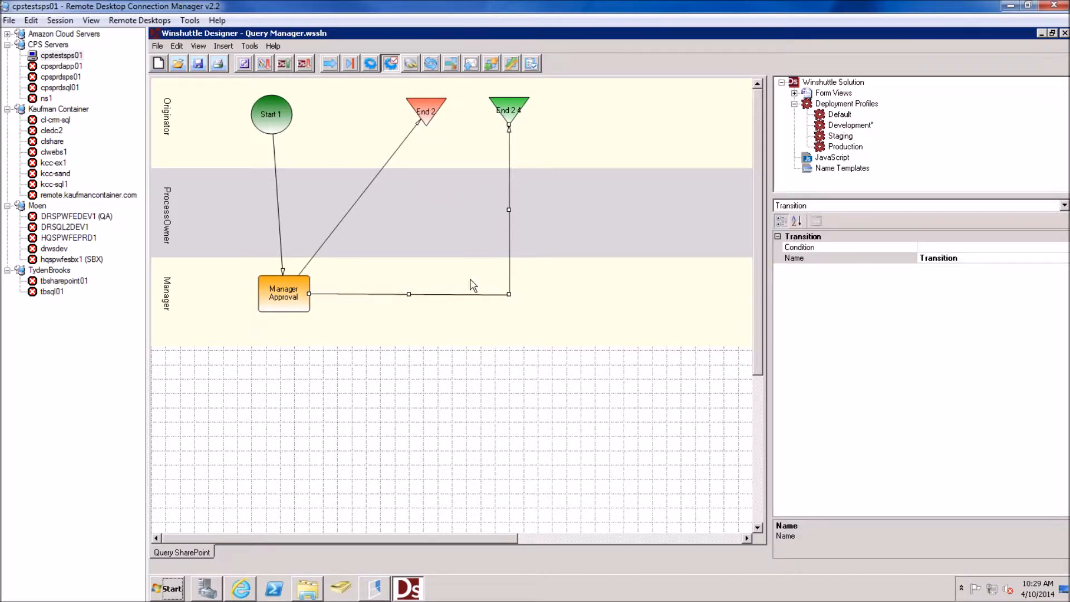
left_click(373, 182)
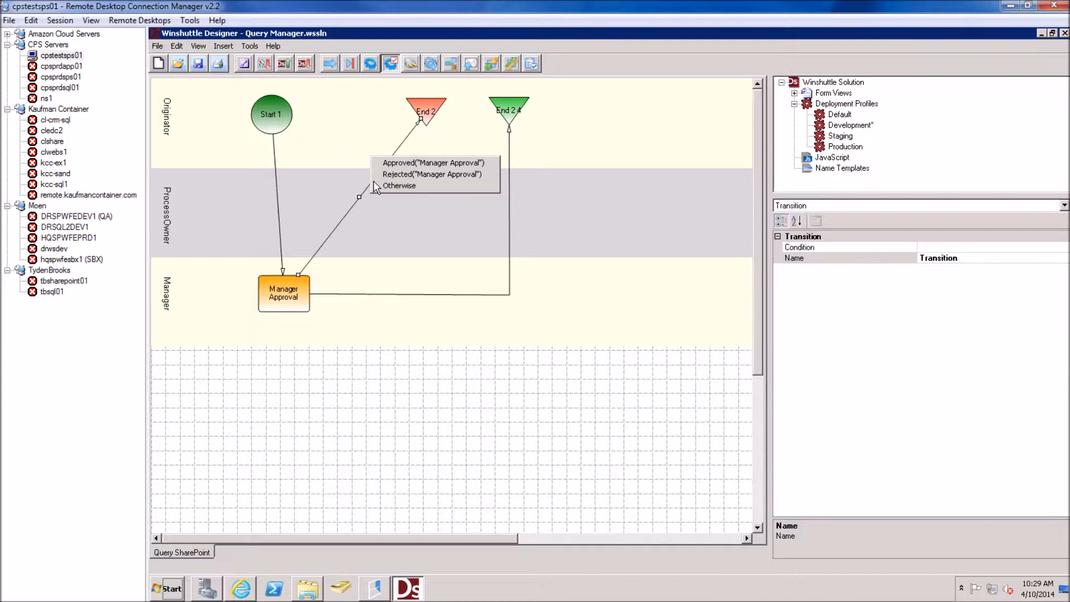
left_click(397, 163)
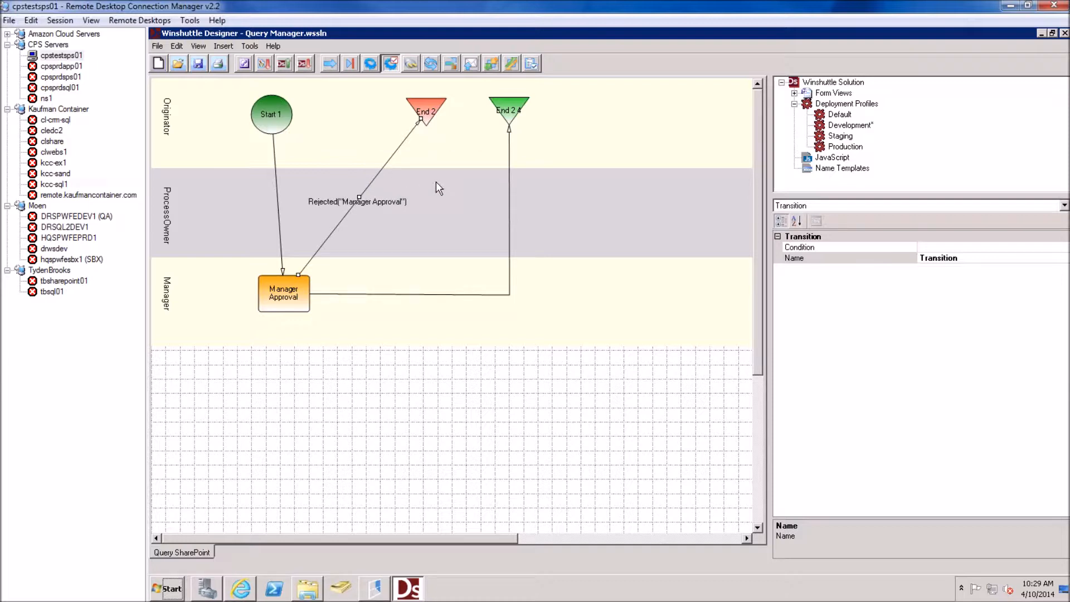
left_click(508, 221)
left_click(509, 217)
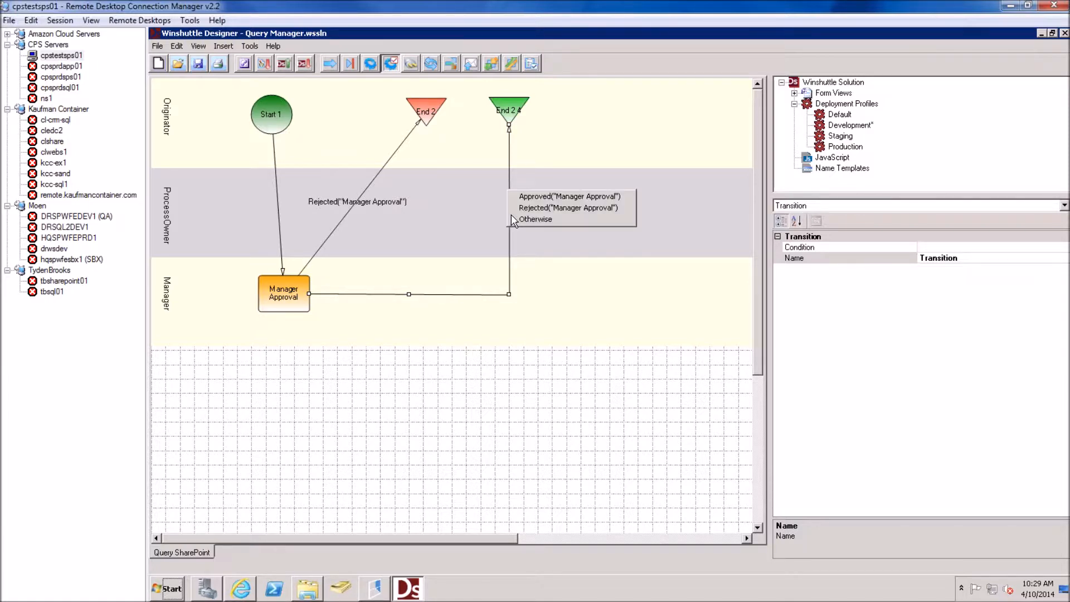
left_click(524, 197)
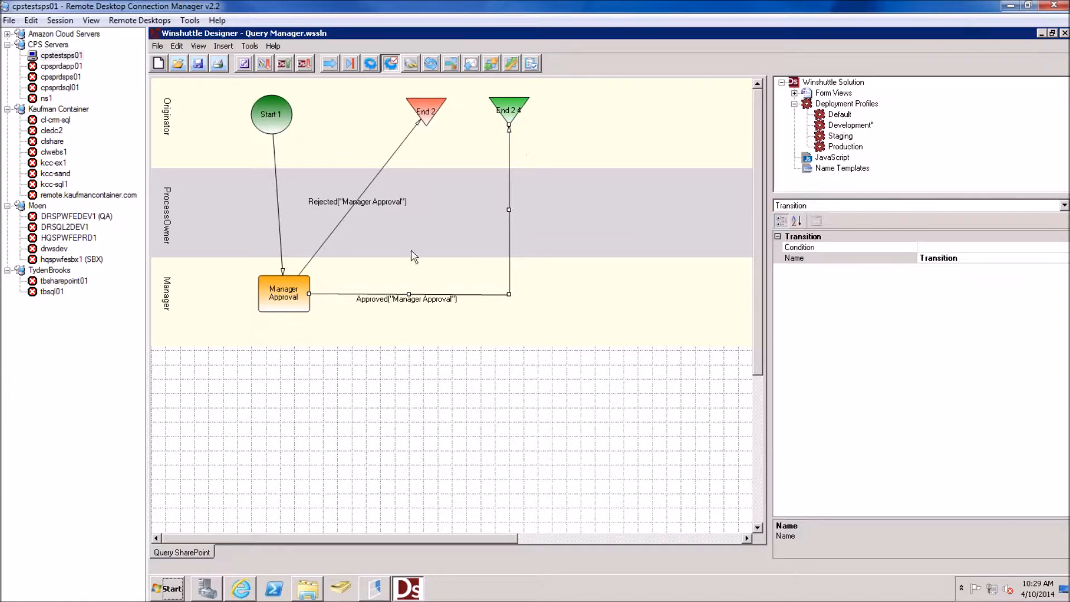
left_click(199, 63)
Create a new form view named ManagerApproval
left_click(794, 94)
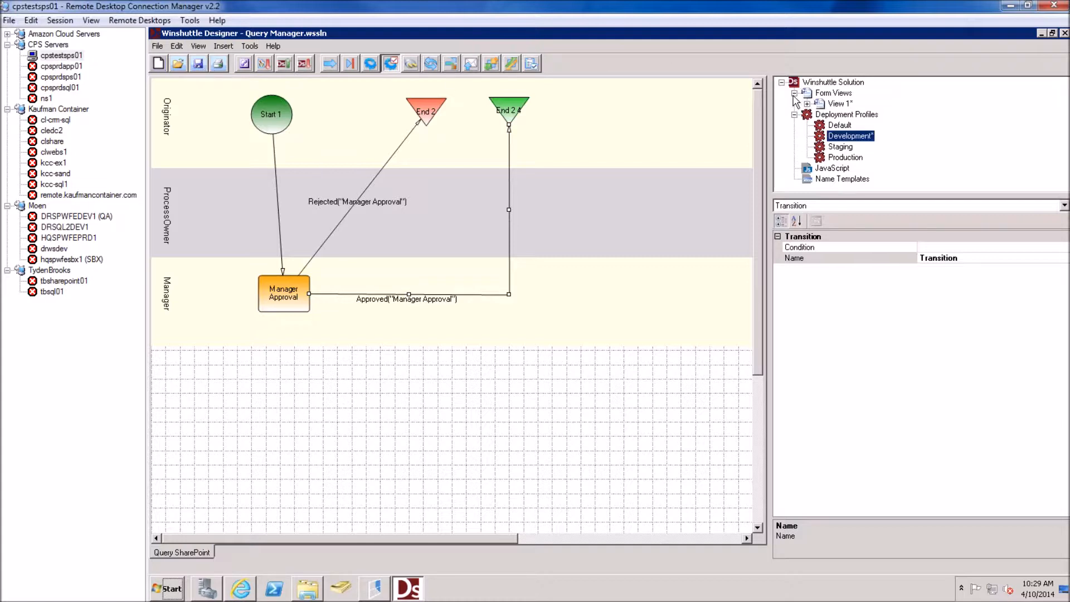
left_click(806, 93)
right_click(830, 101)
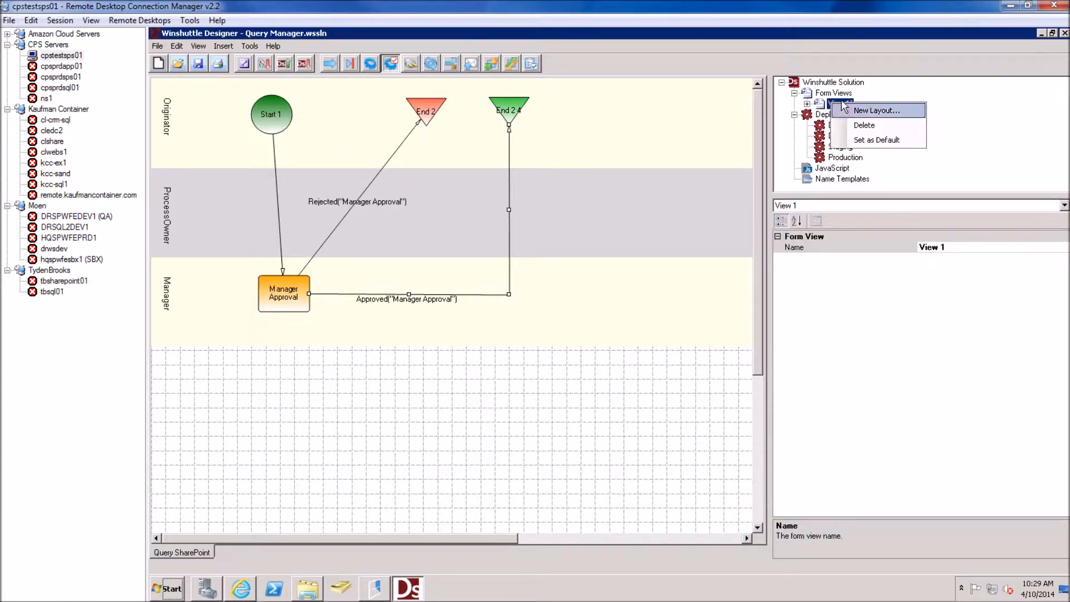
right_click(837, 95)
left_click(866, 104)
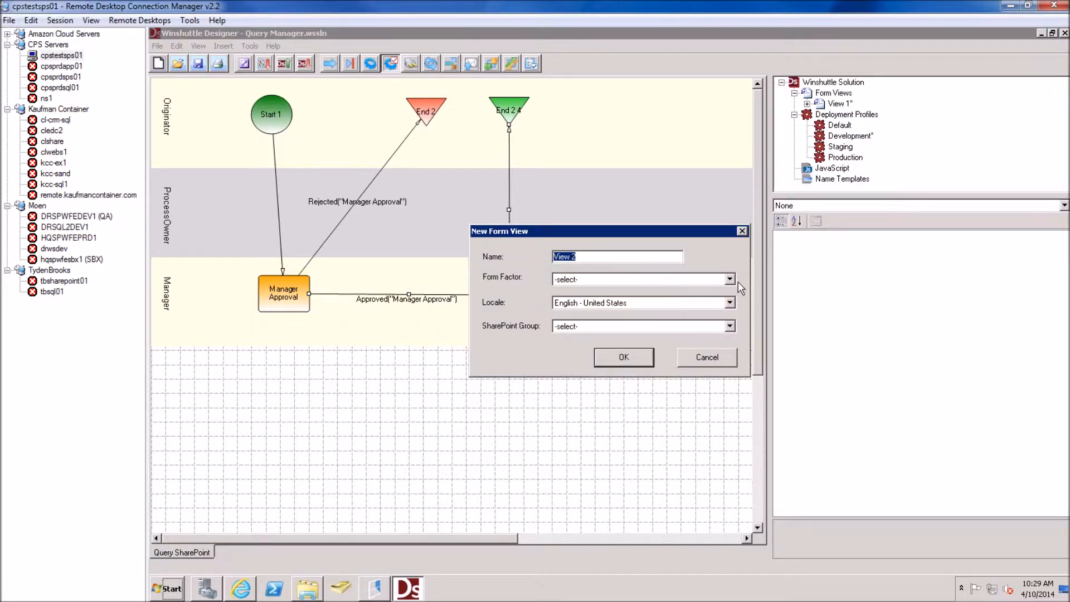
type("ManagerApproval")
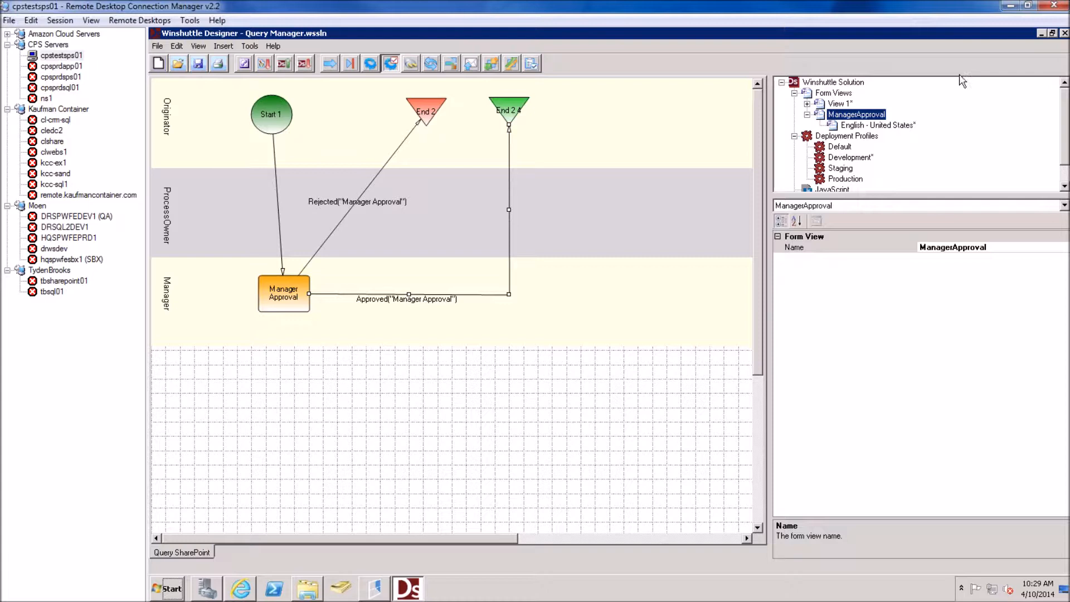
Rename View 1 to ShareVisPreProcessView
left_click(839, 103)
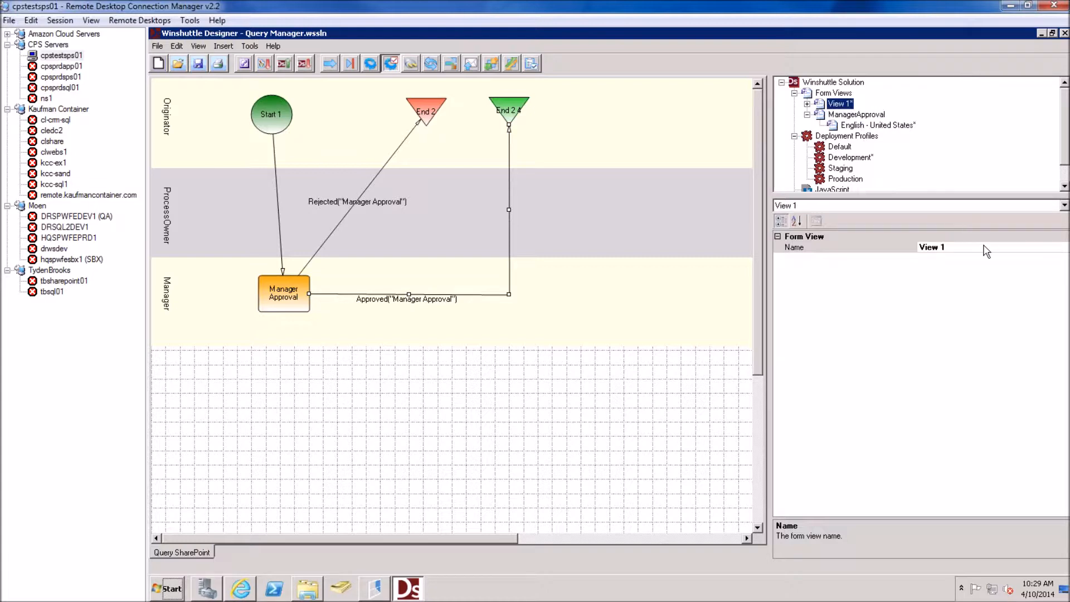
left_click(1032, 247)
left_click(1065, 248)
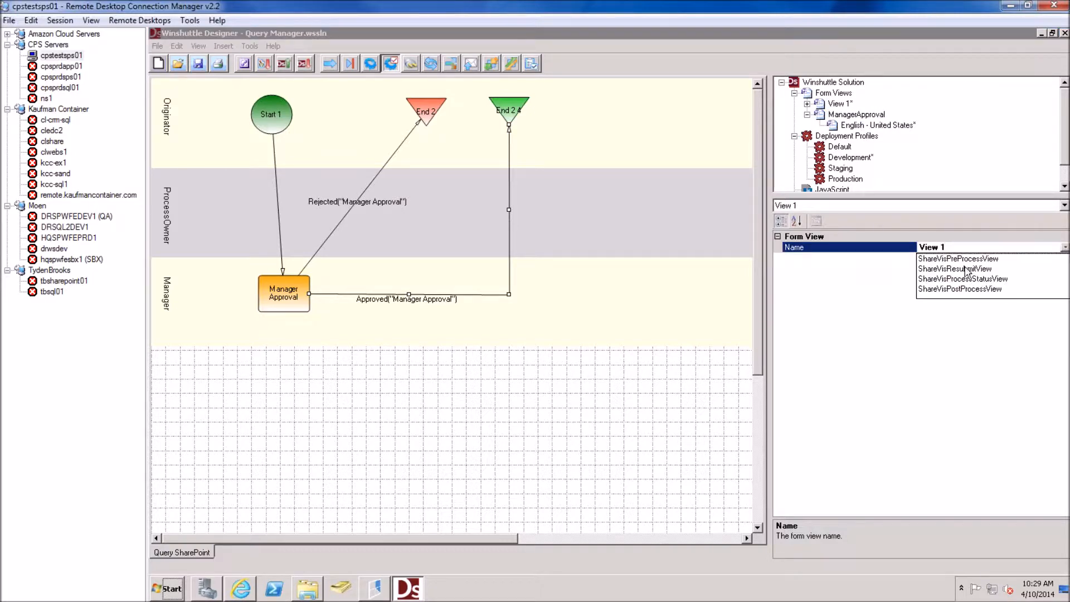
left_click(970, 257)
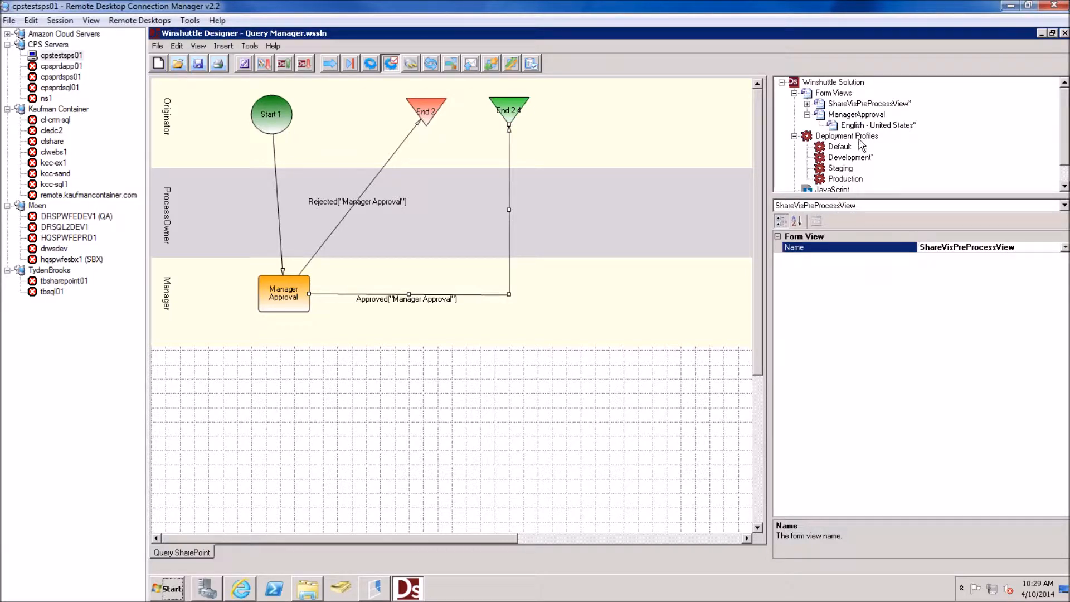
Open the ShareVisPreProcessView layout in InfoPath
left_click(853, 116)
left_click(863, 107)
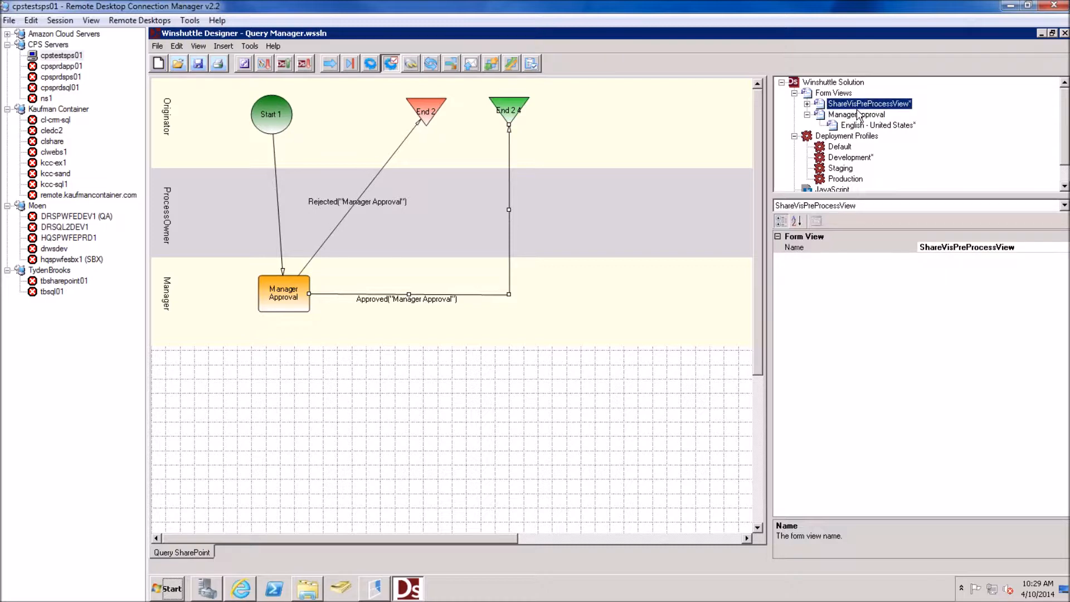
double_click(838, 105)
double_click(849, 115)
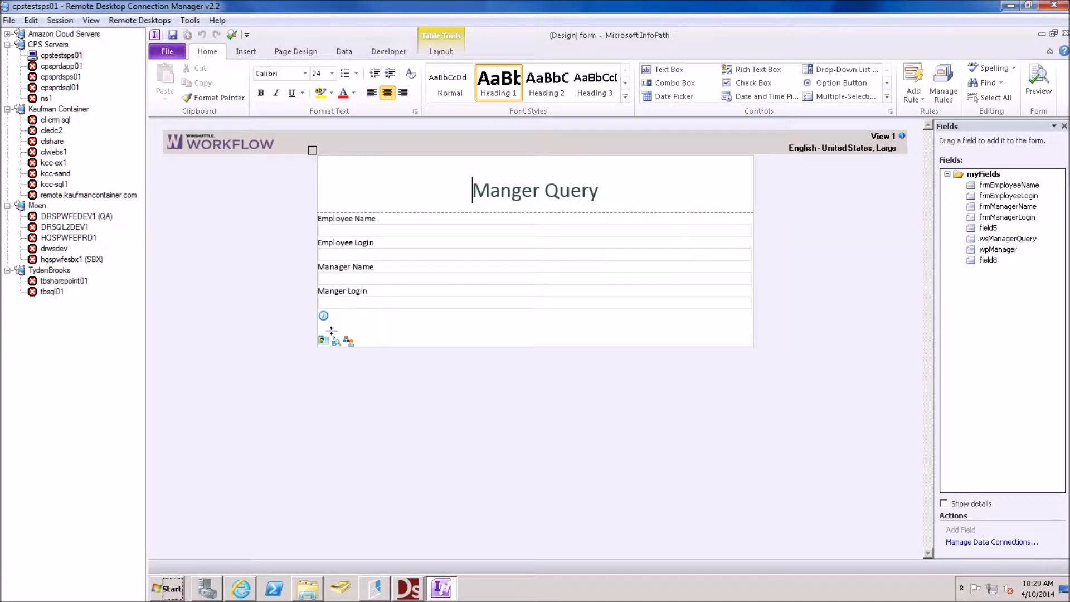
Change the form title from 'Manger Query' to 'Query SharePoint'
left_click(313, 150)
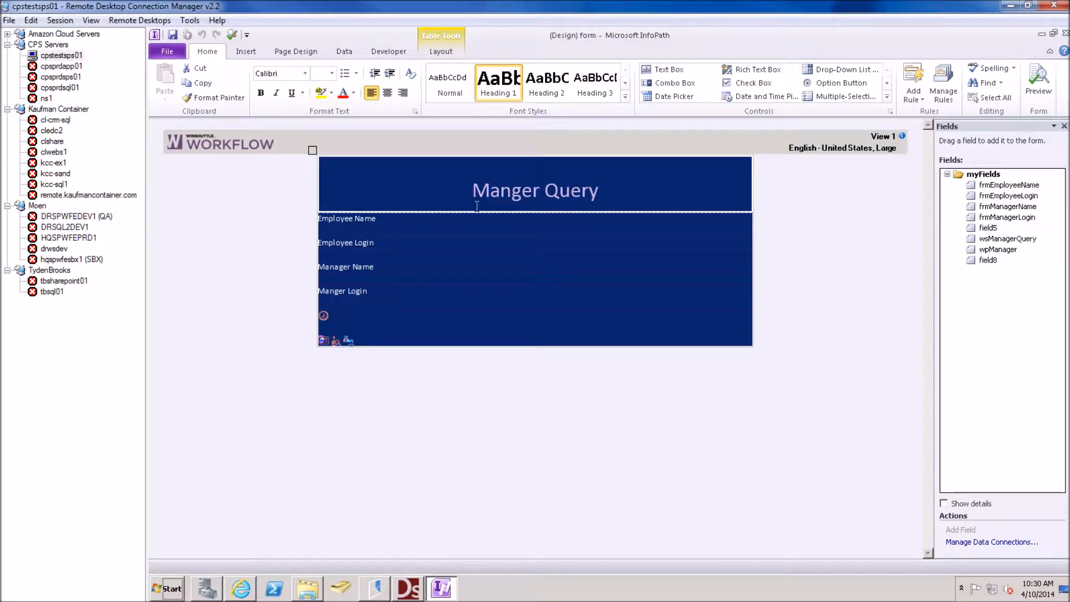
double_click(520, 190)
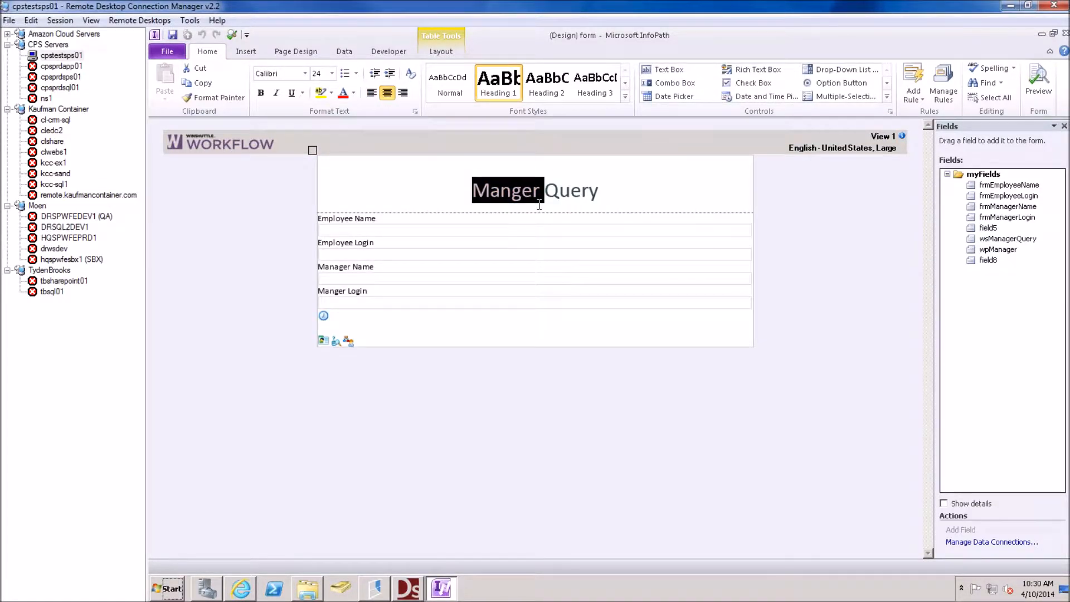
key("Delete")
key("End")
type("SharePoint")
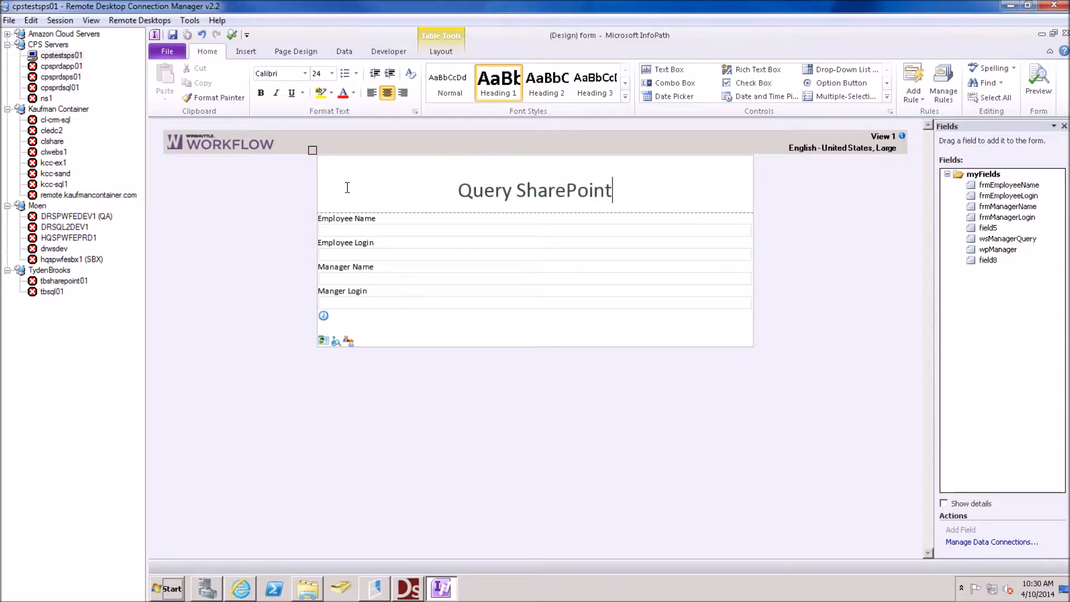
Copy the whole layout table and paste it into the empty ManagerApproval view
left_click(313, 152)
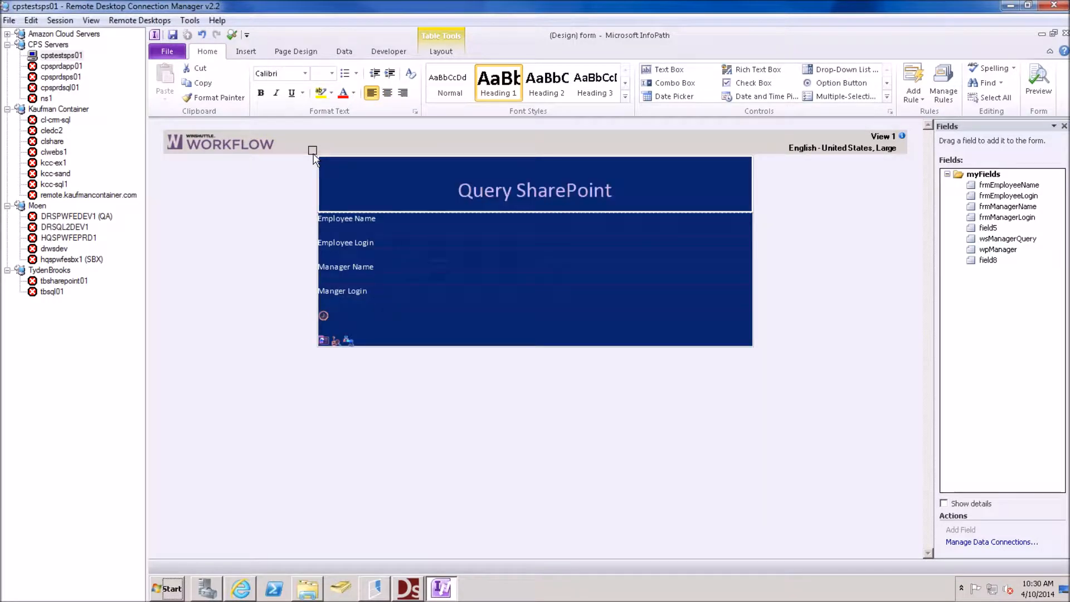
left_click(288, 52)
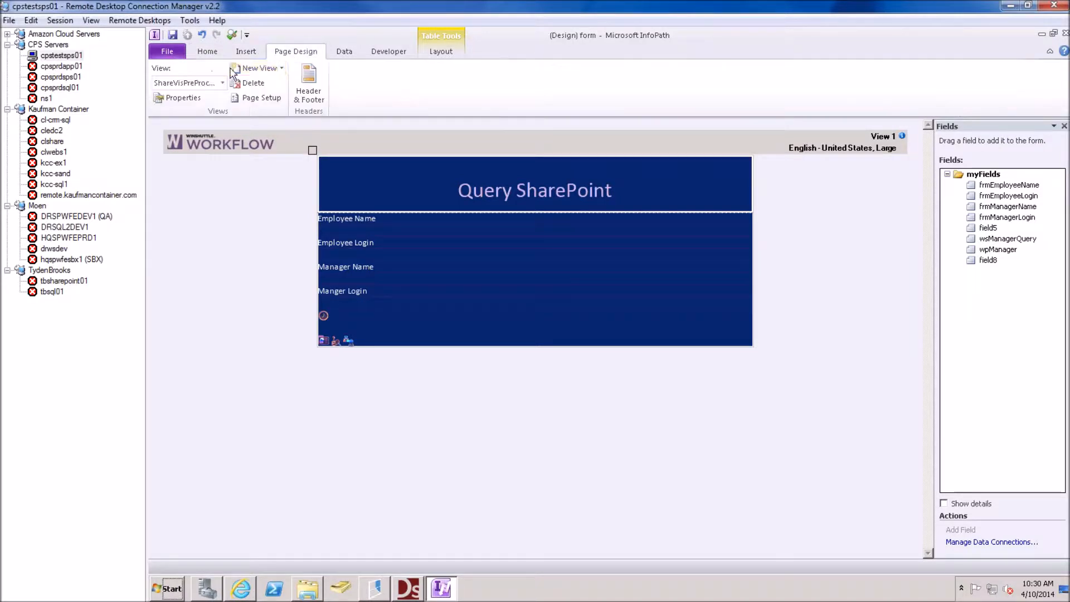
left_click(182, 84)
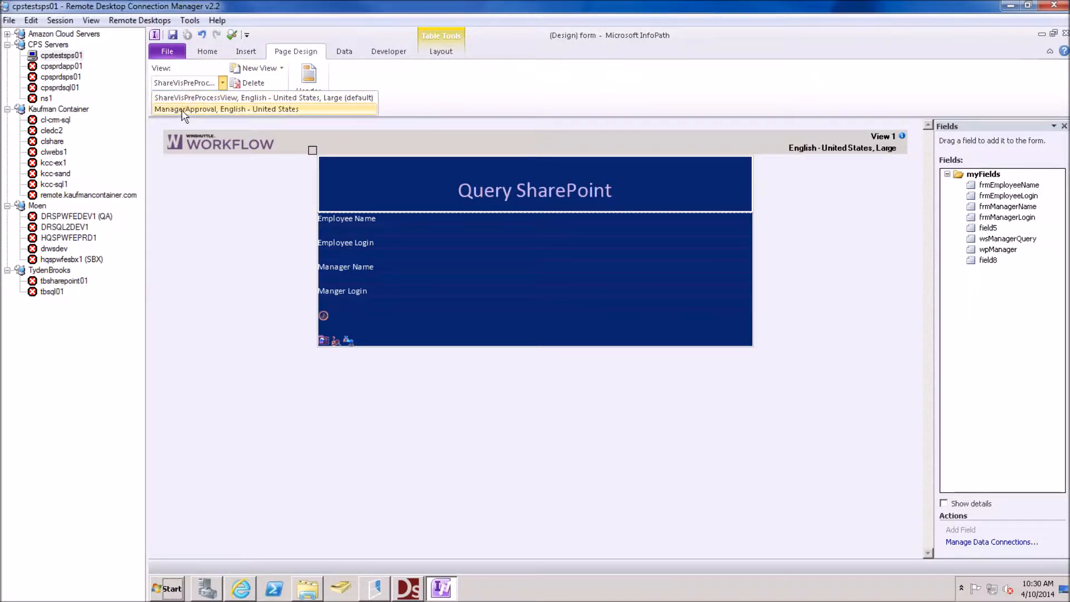
left_click(184, 109)
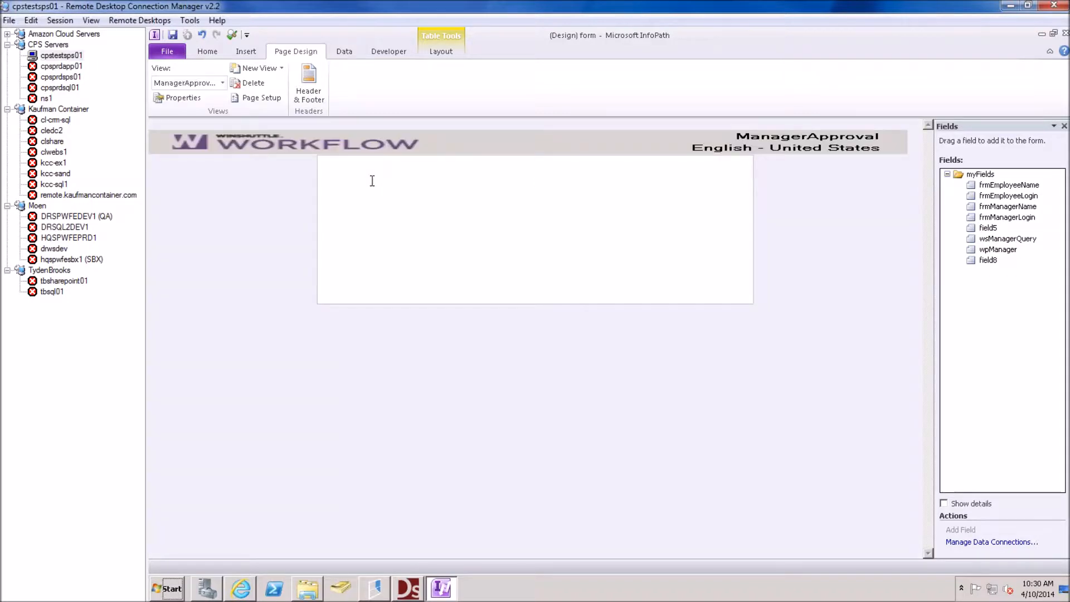
left_click(313, 151)
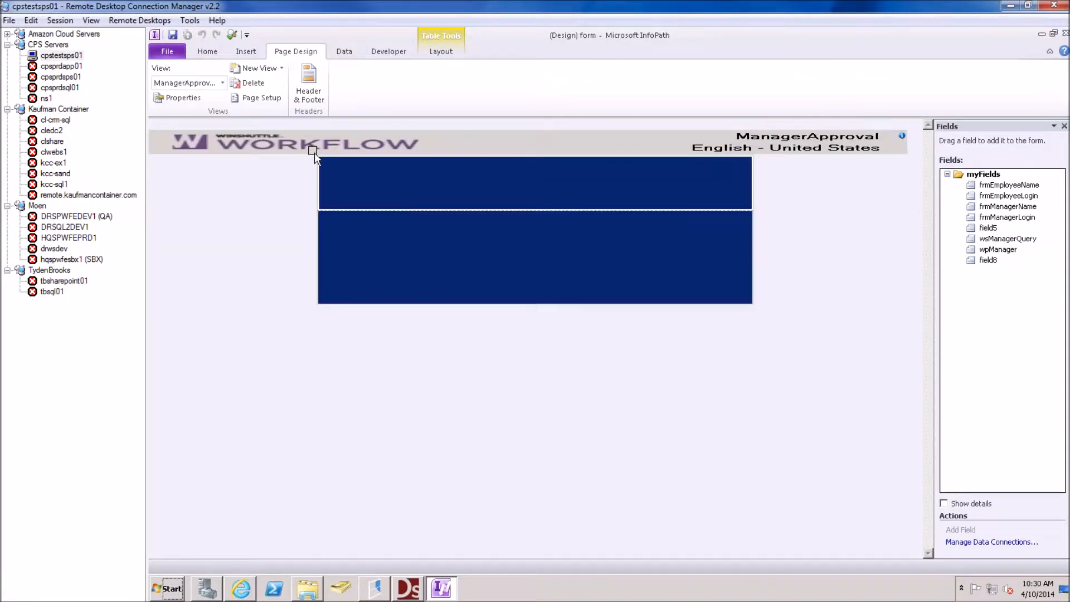
left_click(333, 183)
type("Query SharePoint Employee Name Employee Login Manager Name Manger Login")
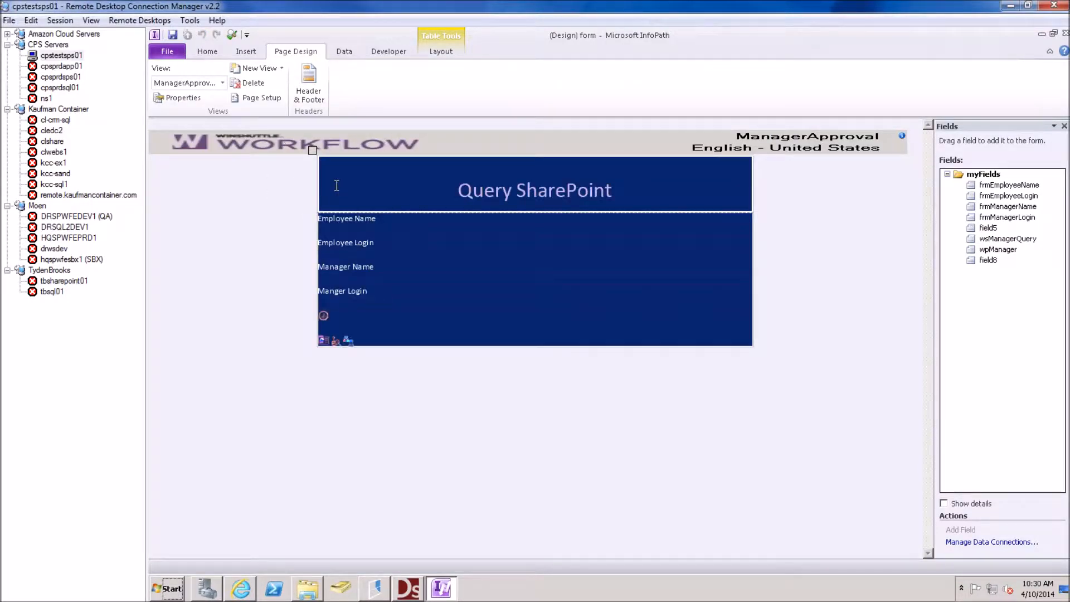
Make the Employee Name and Employee Login text boxes read-only
left_click(447, 192)
left_click(357, 232)
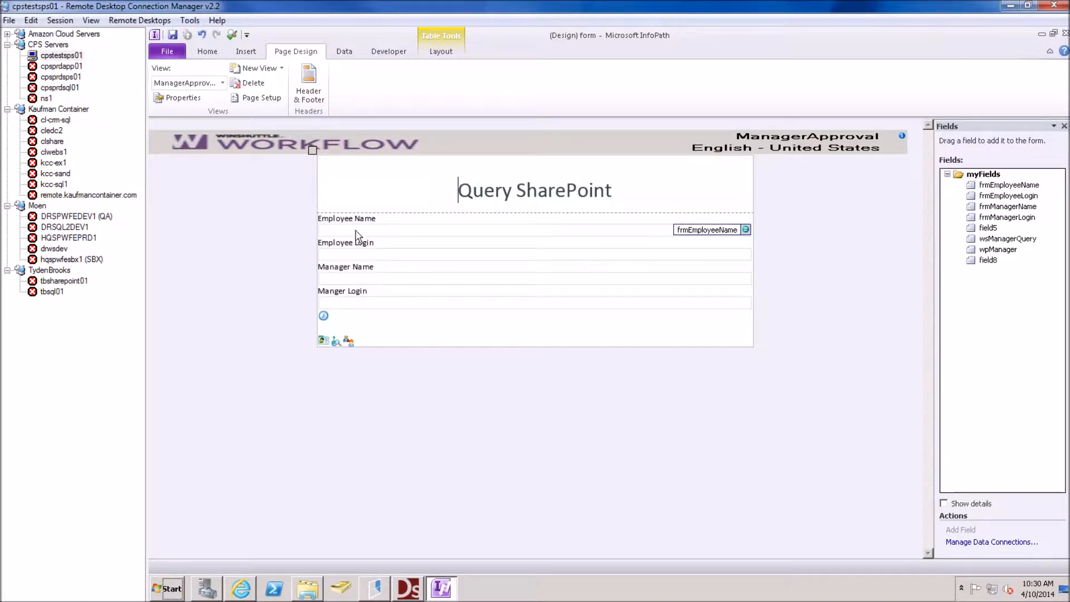
right_click(354, 233)
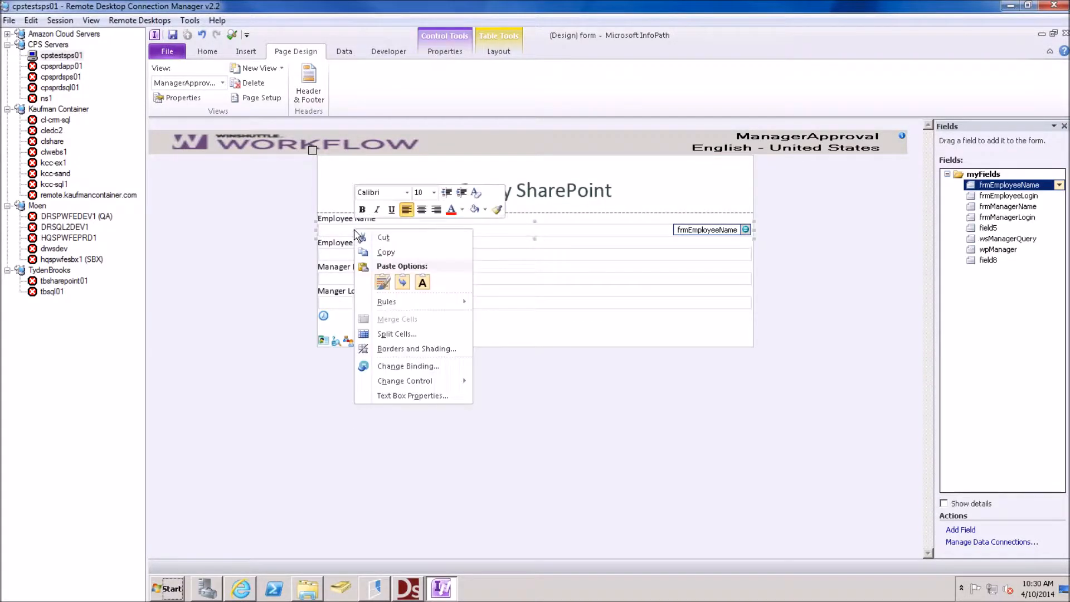
left_click(408, 396)
left_click(527, 191)
left_click(499, 248)
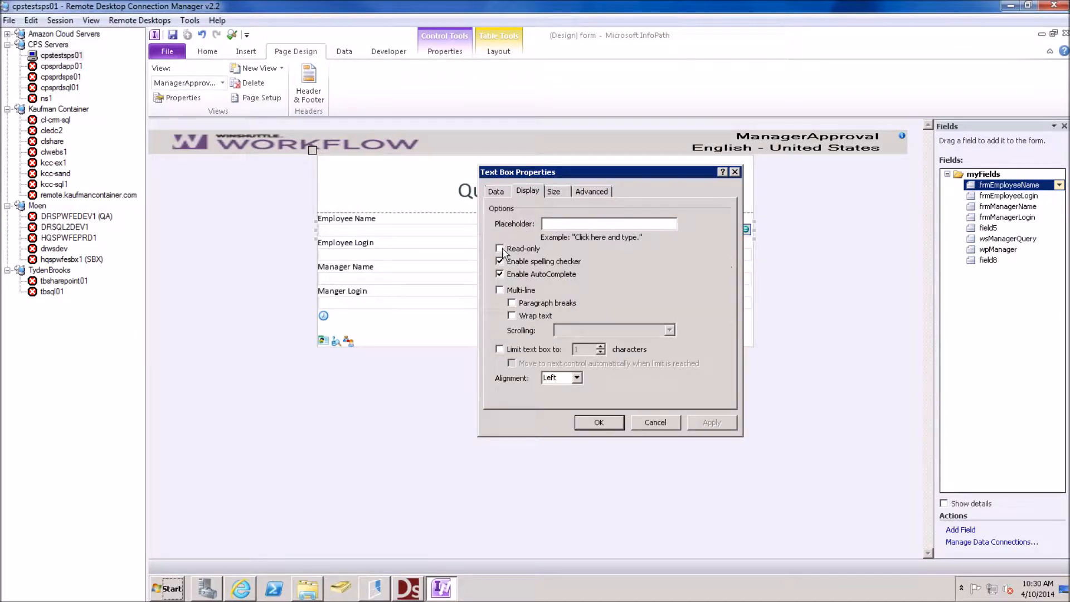
left_click(612, 423)
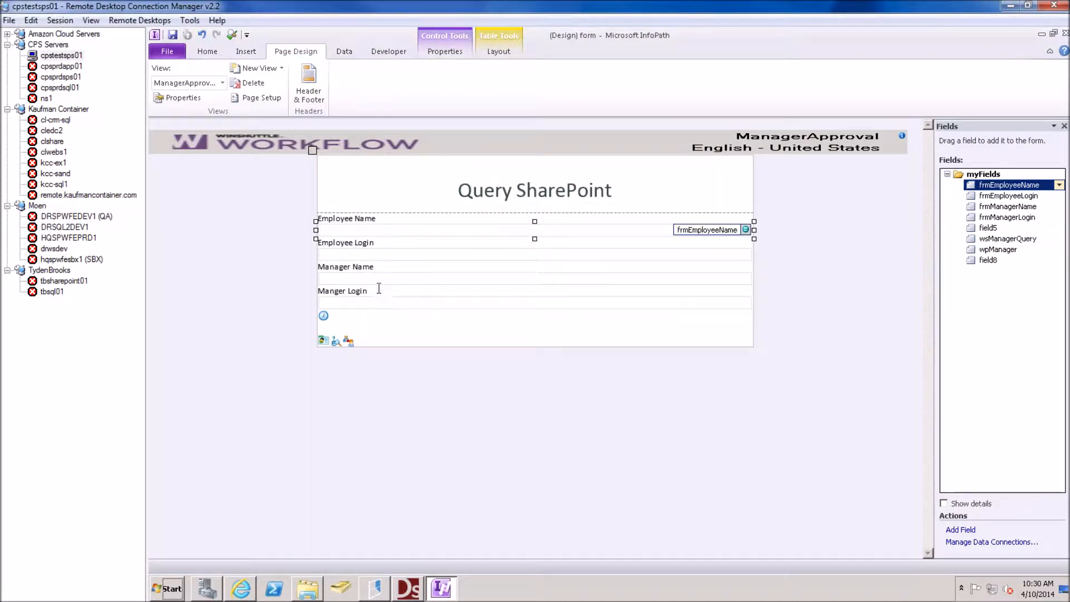
left_click(370, 255)
right_click(363, 256)
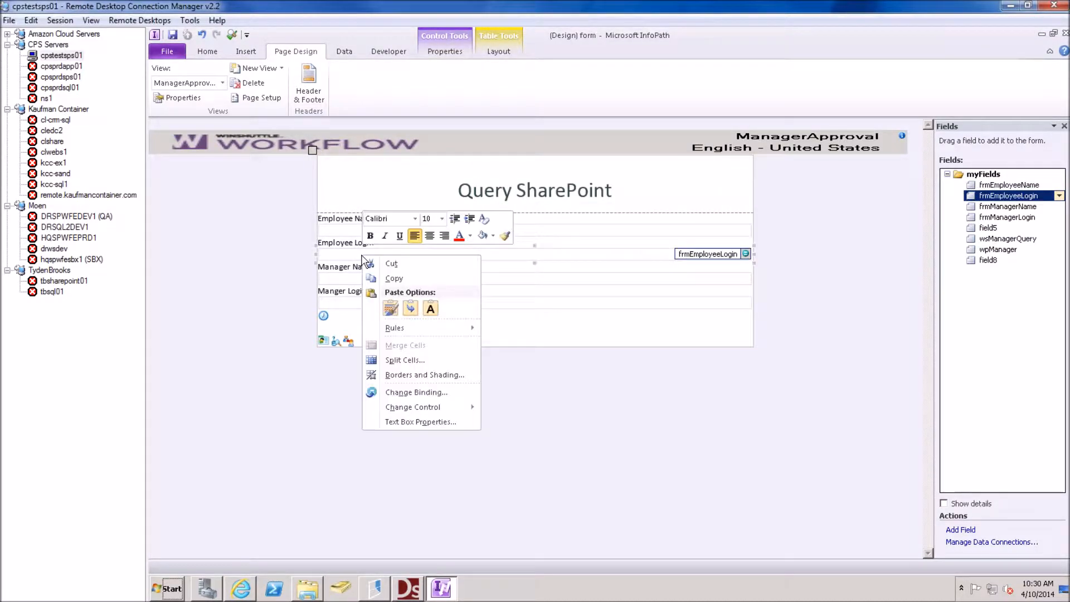
left_click(430, 422)
left_click(527, 191)
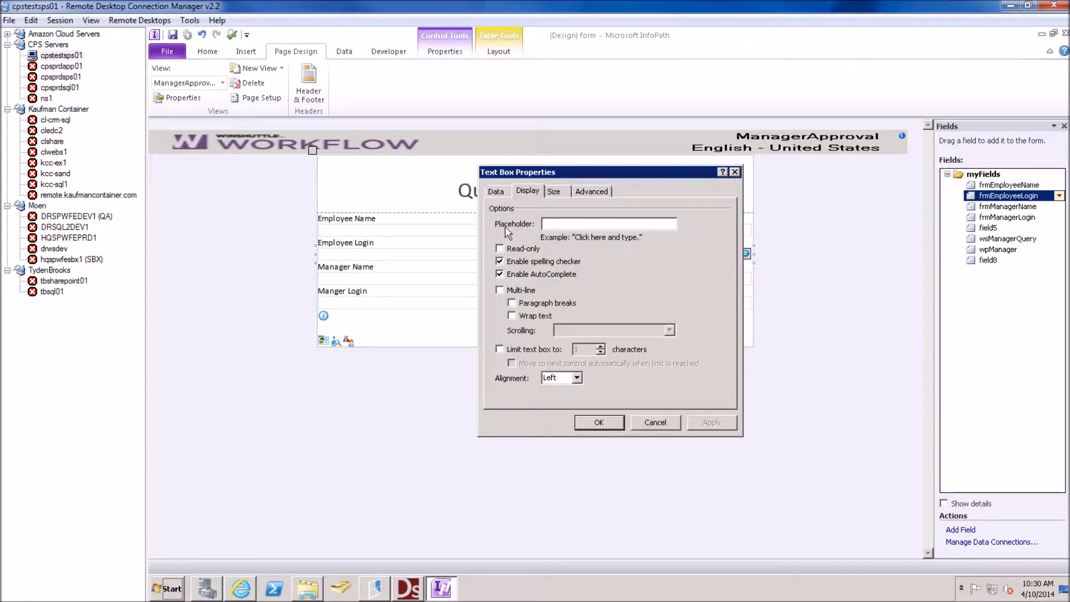
left_click(499, 249)
left_click(608, 426)
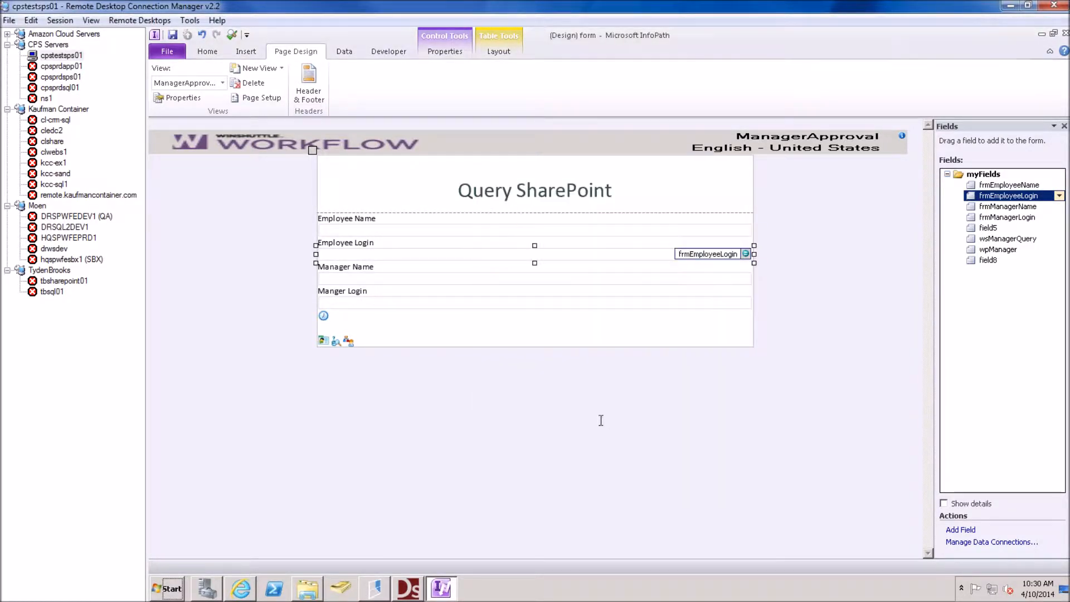
Make the Manager Name and Manager Login text boxes read-only
left_click(377, 281)
right_click(363, 279)
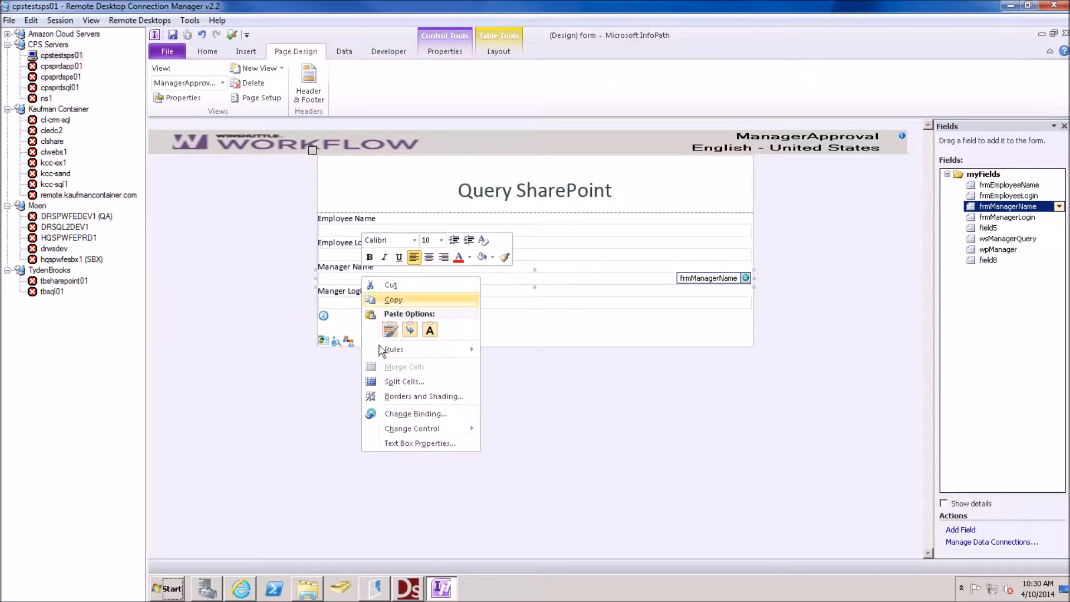
left_click(406, 443)
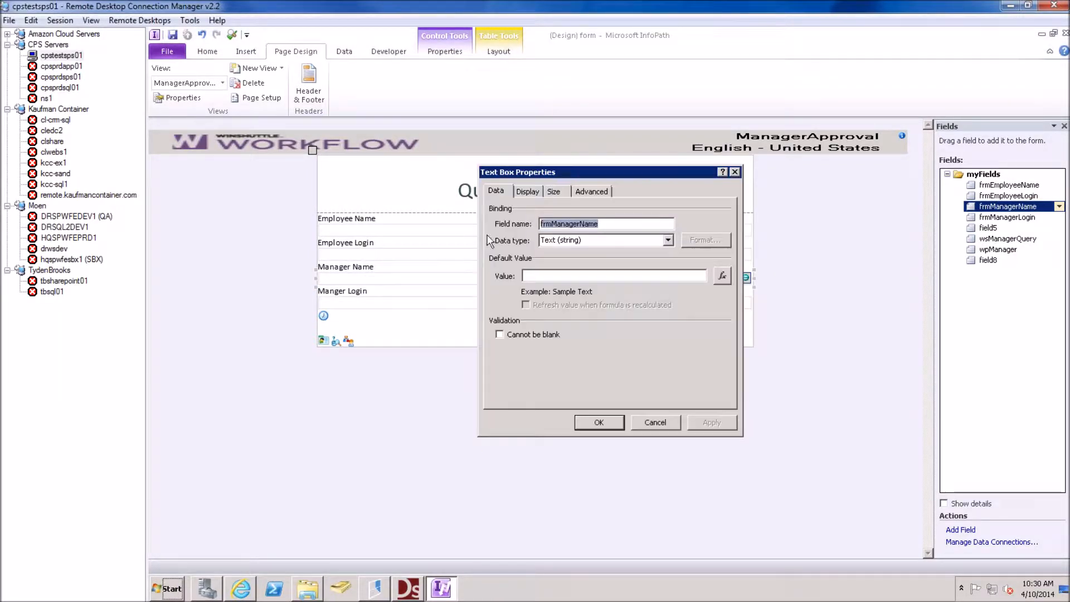
left_click(528, 193)
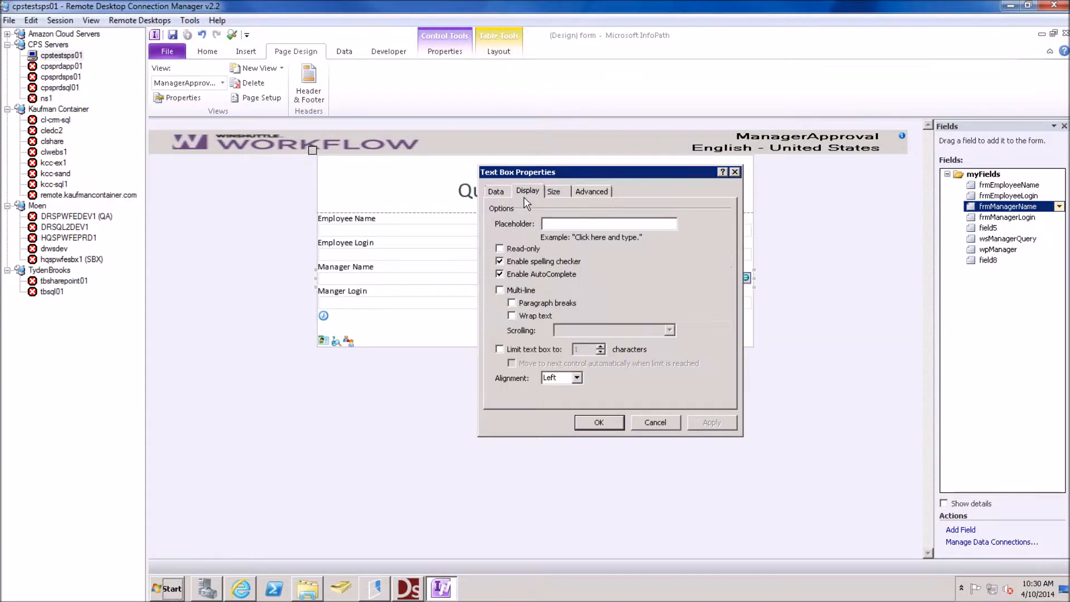
left_click(507, 247)
left_click(599, 424)
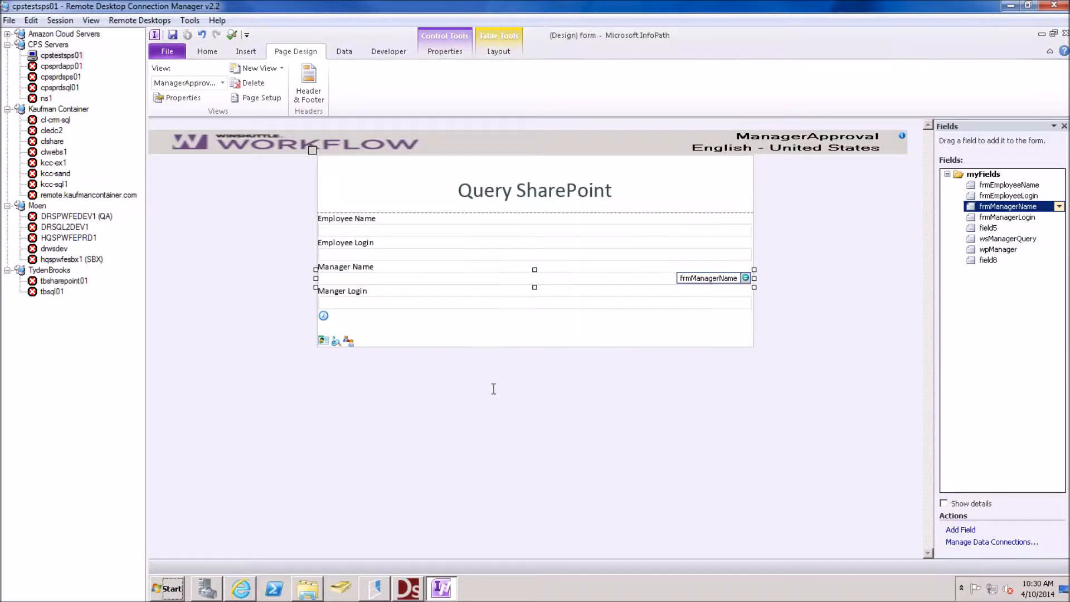
left_click(363, 303)
right_click(359, 306)
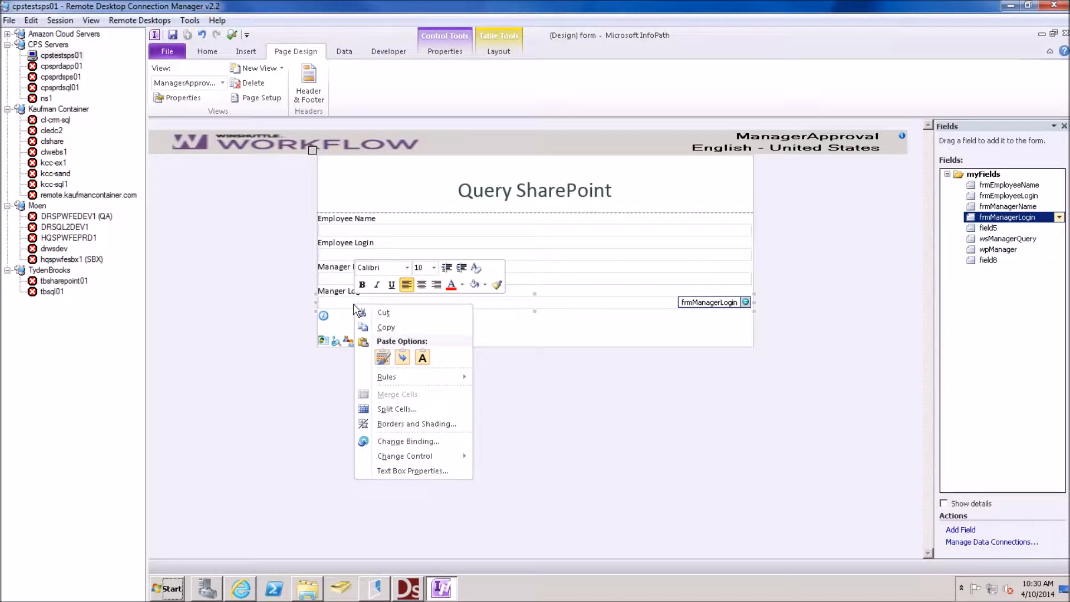
left_click(413, 471)
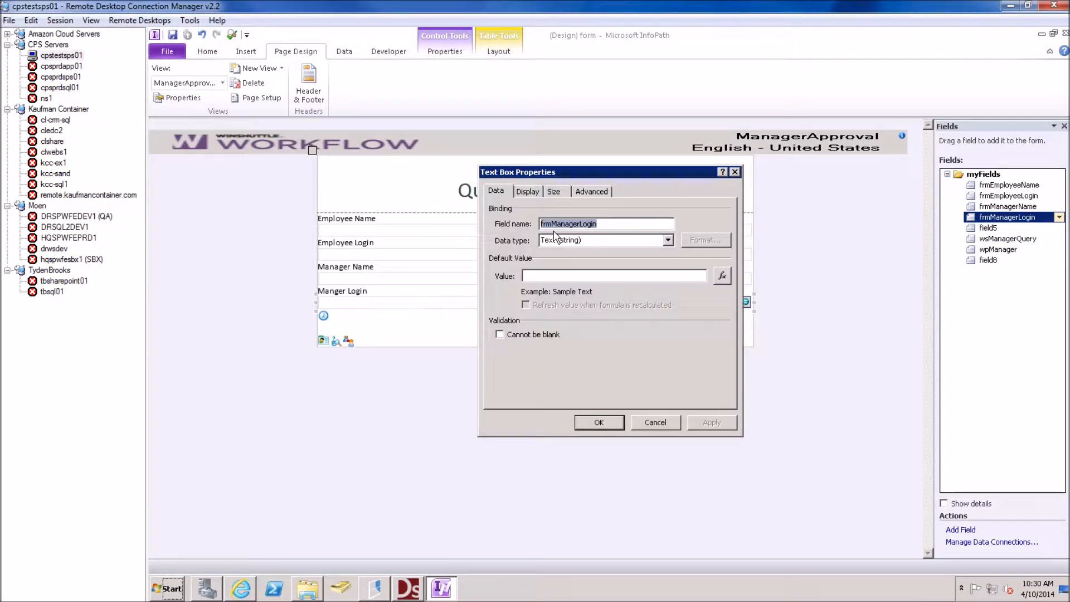
left_click(527, 192)
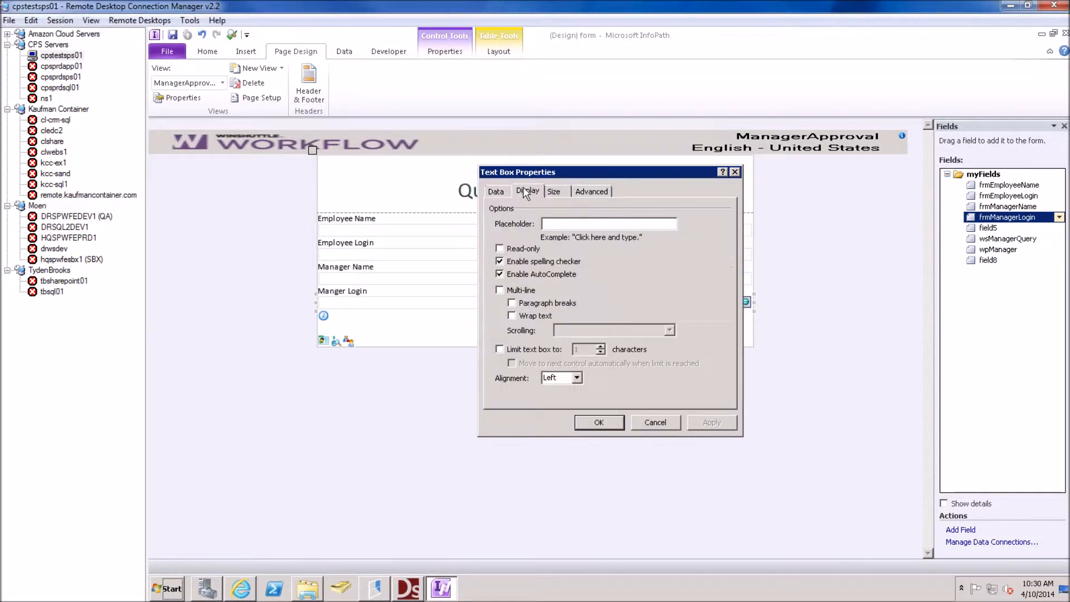
left_click(500, 249)
left_click(598, 423)
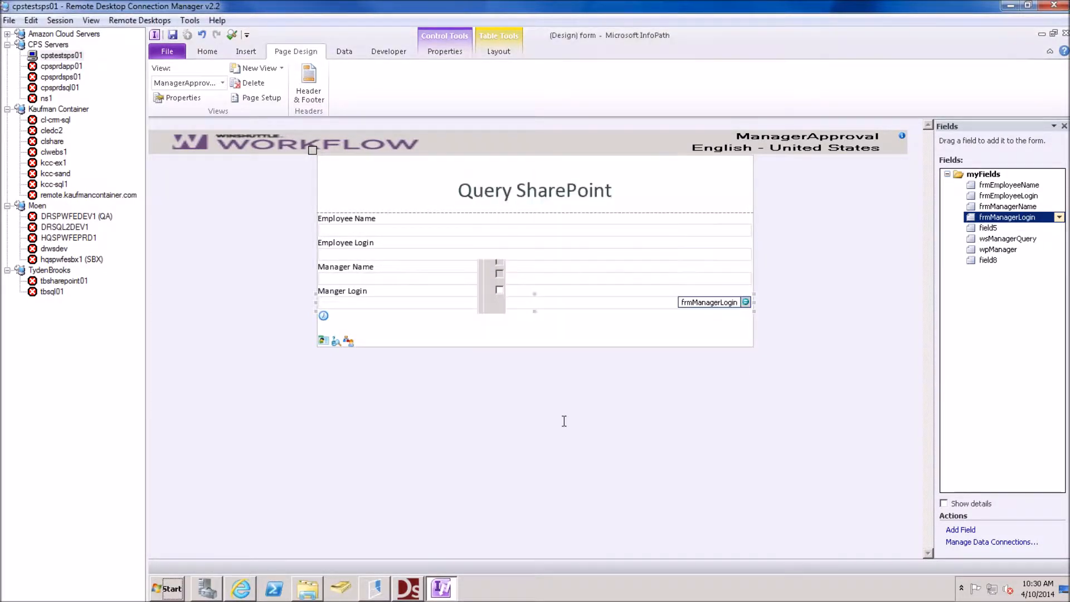
Delete the field8 control from the ShareVisPreProcessView view
left_click(323, 316)
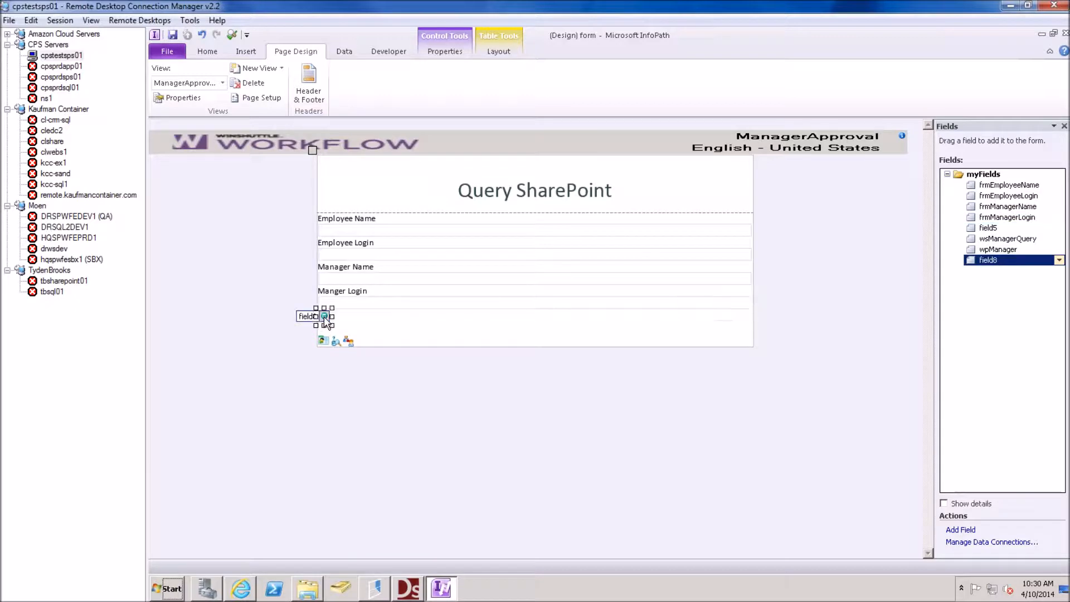
left_click(189, 83)
left_click(187, 98)
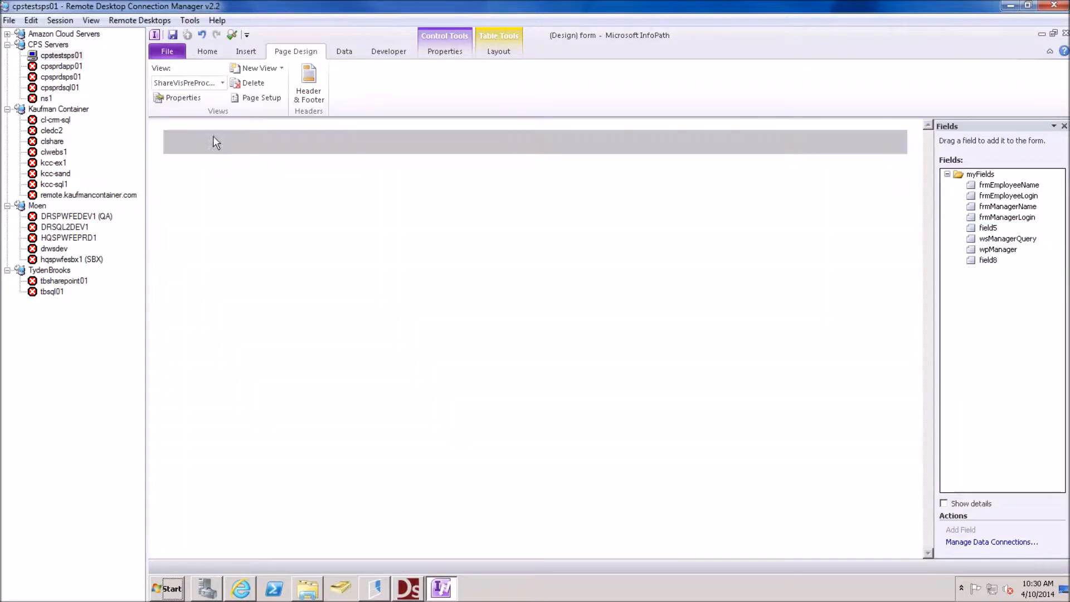
left_click(324, 315)
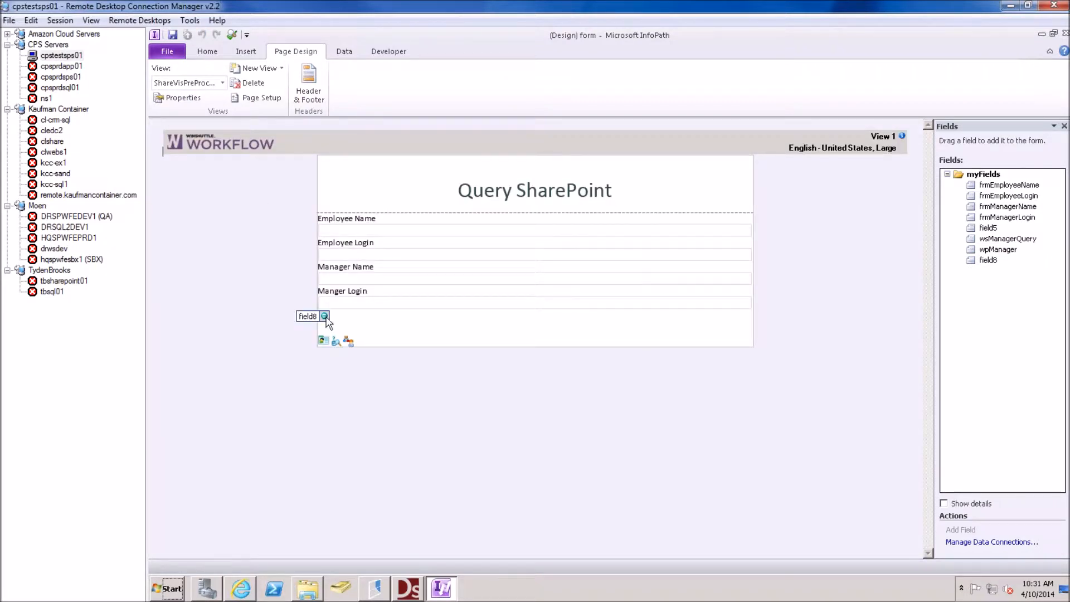
key("Delete")
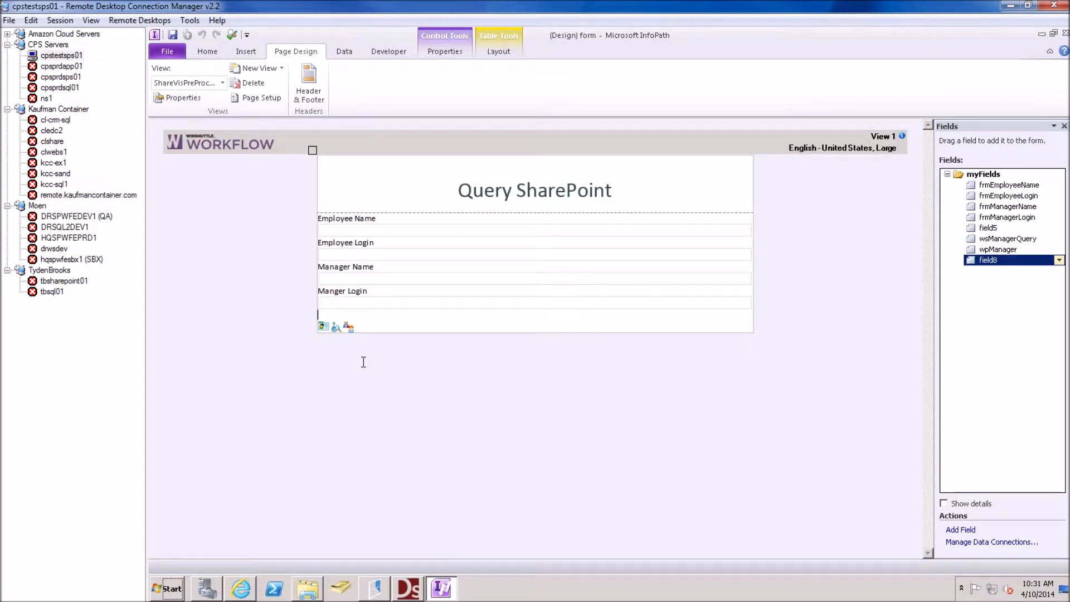
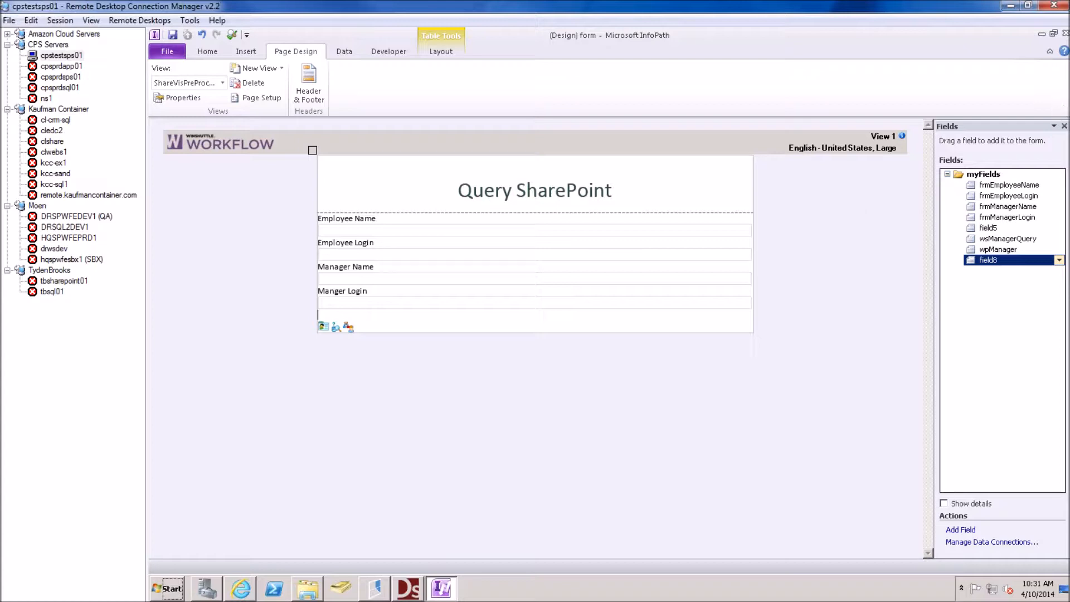
Close the Query SharePoint form design in InfoPath to return to the Winshuttle workflow
left_click(1065, 34)
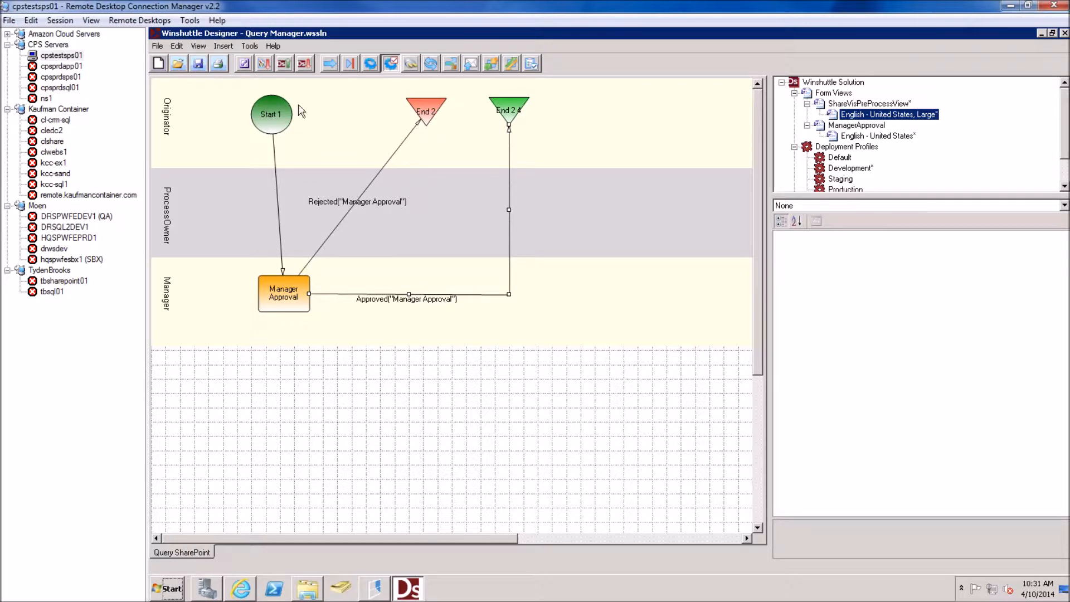
Save the solution under the new name 'Query SharePoint'
left_click(158, 46)
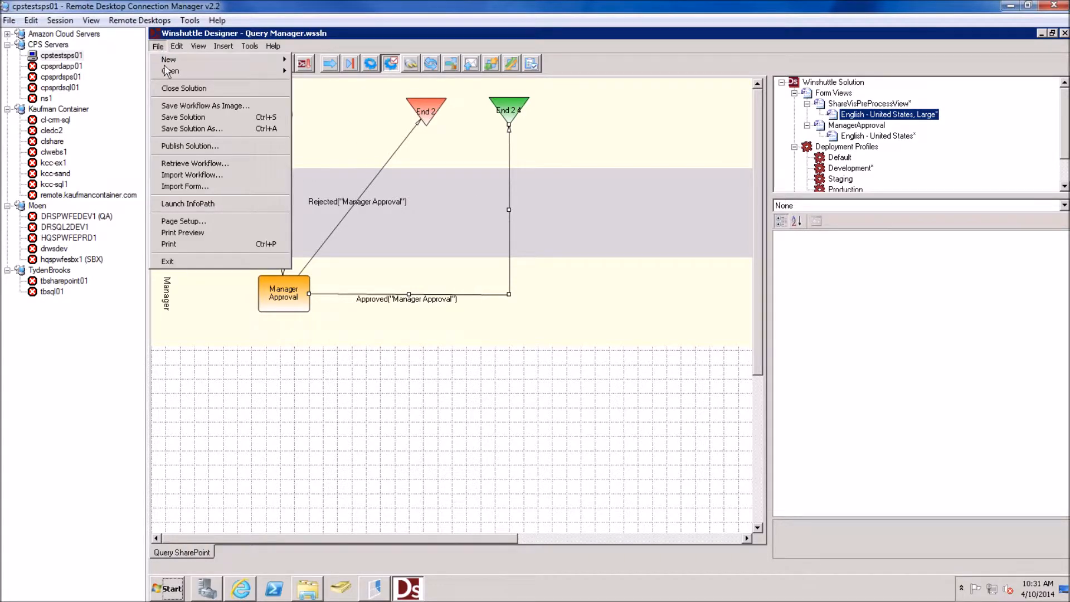
left_click(203, 129)
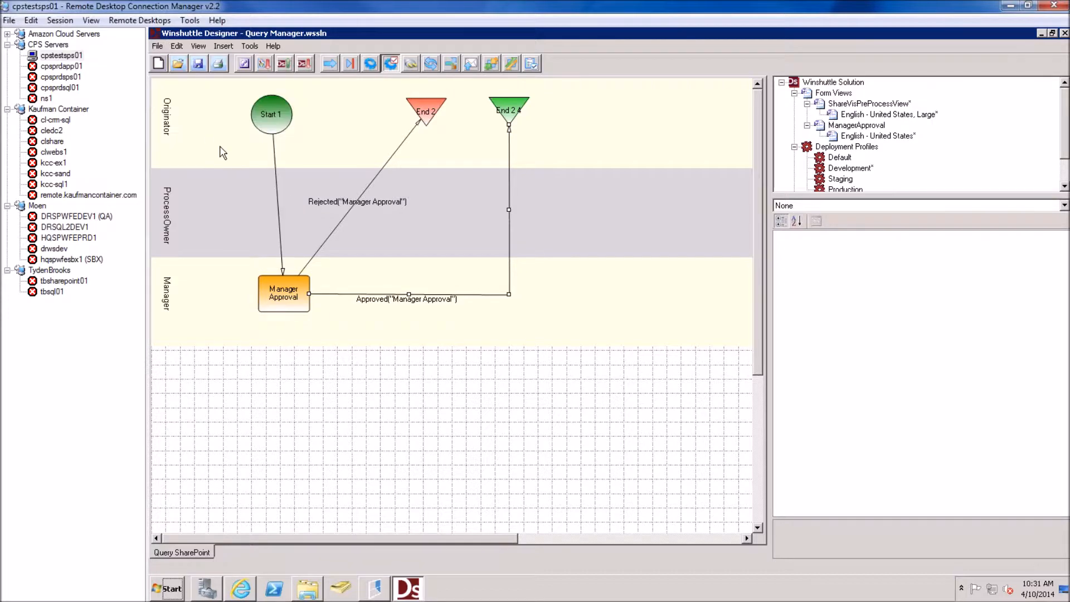
type("Query SharePoin")
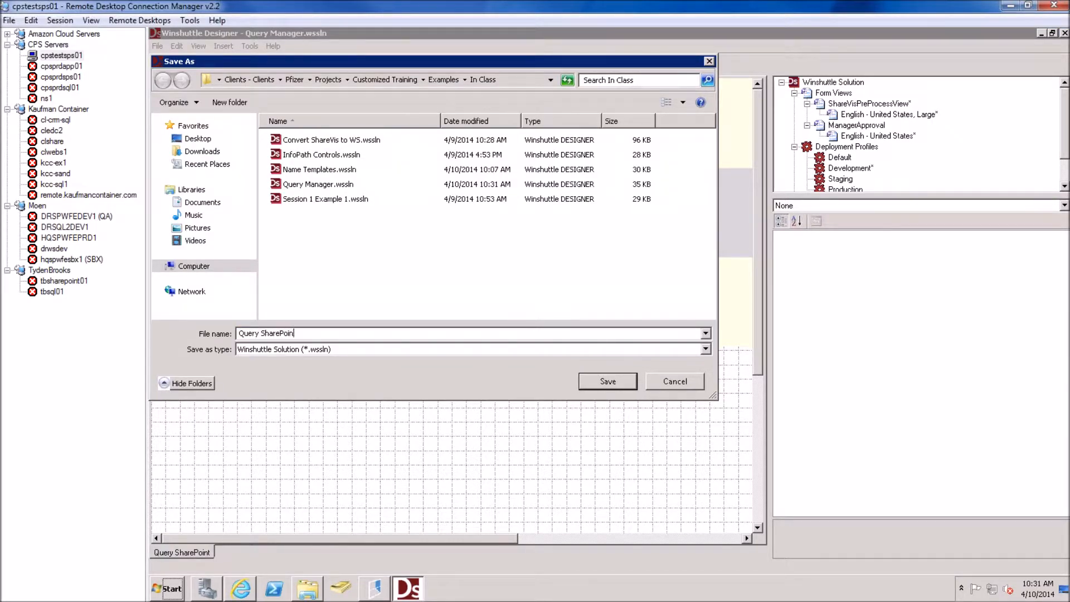
type("t")
key("Return")
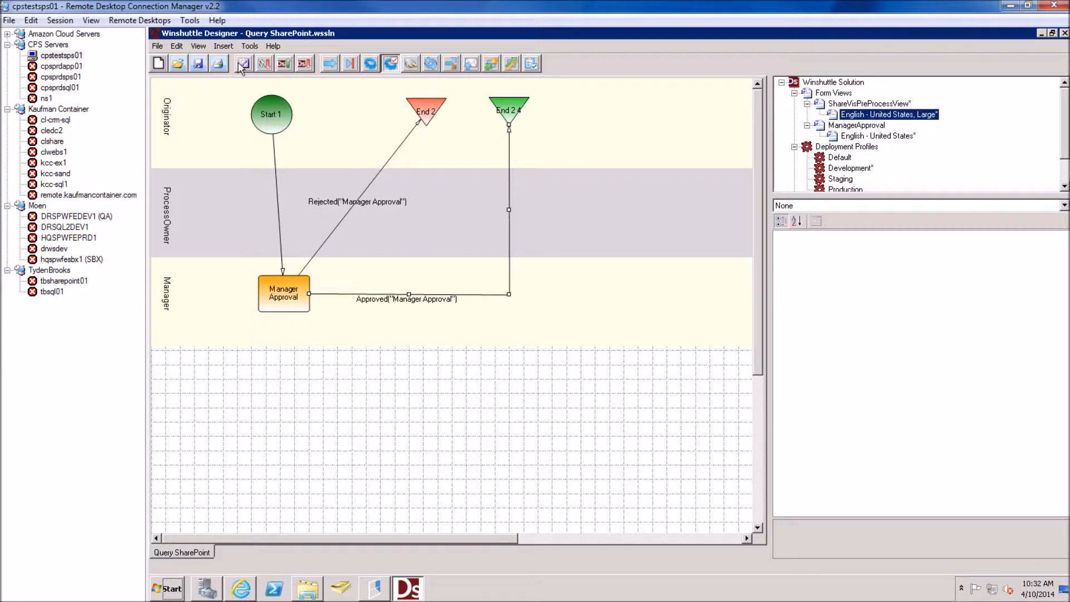
Publish to Development with Overwrite existing process, then dismiss the missing Manager site group error
left_click(283, 63)
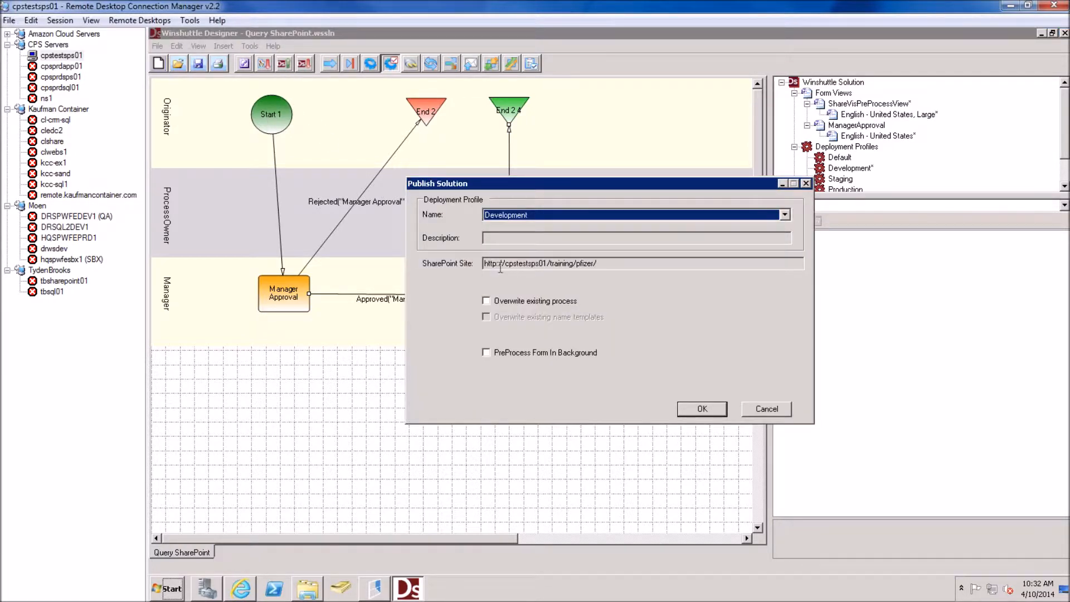
left_click(556, 302)
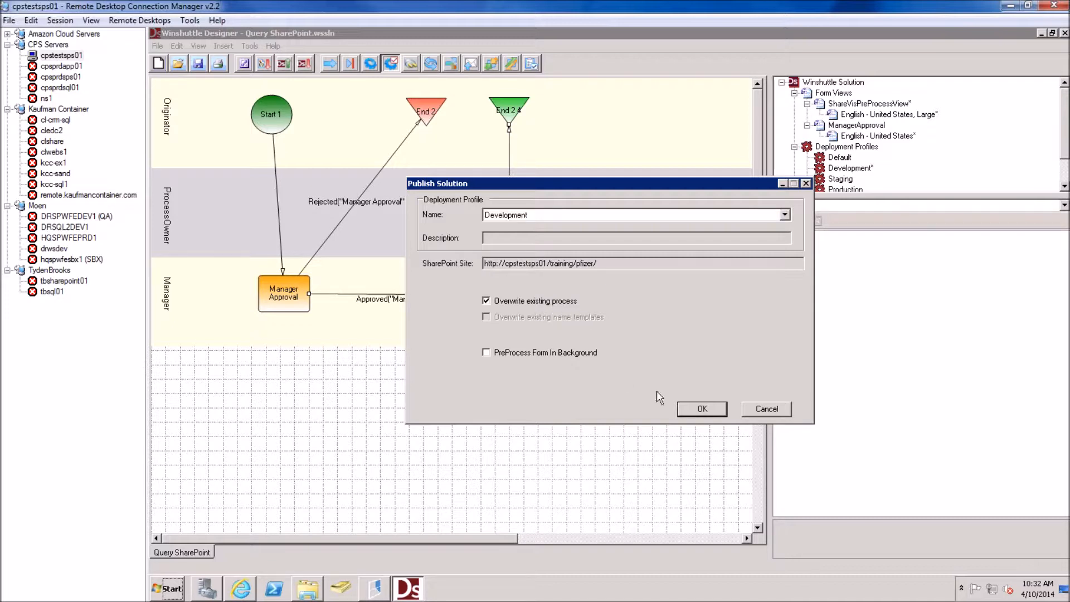
left_click(684, 408)
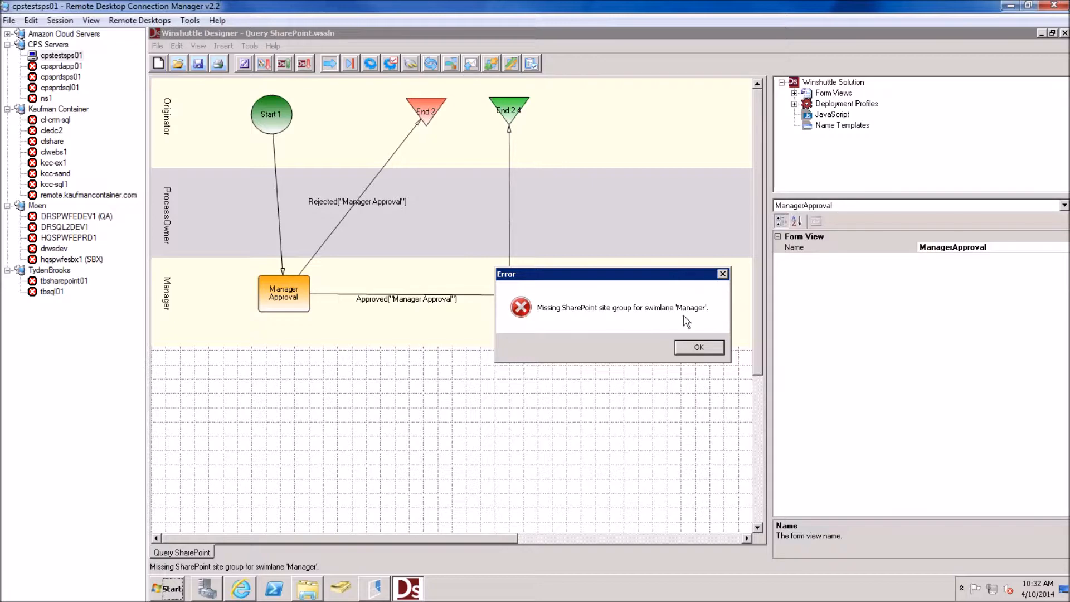
left_click(694, 348)
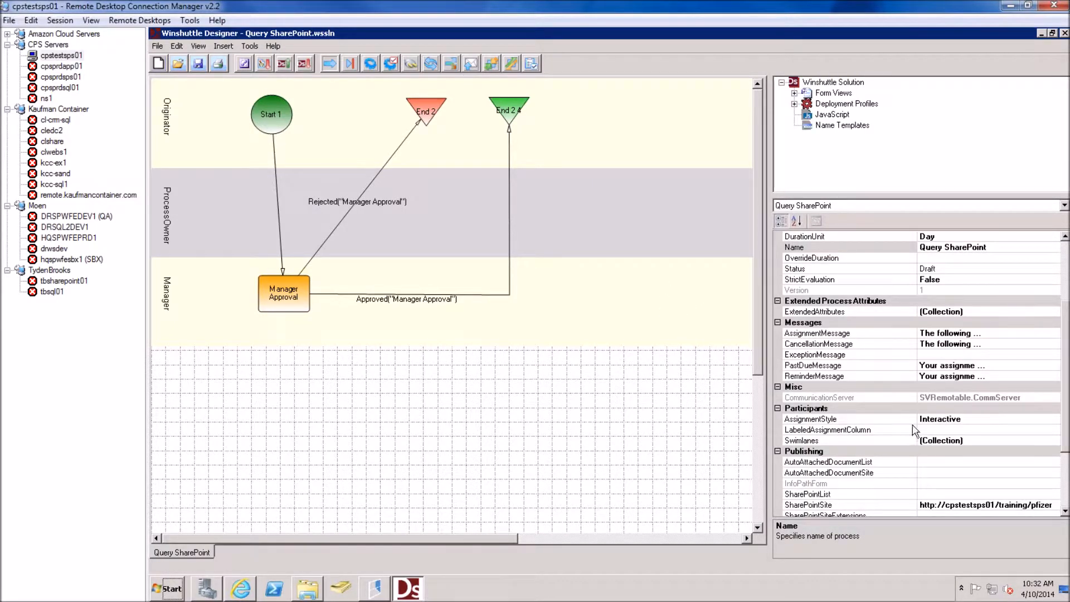
Assign the Intranet Visitors group to the Manager swimlane in the Swimlanes collection editor
left_click(1010, 440)
left_click(1055, 441)
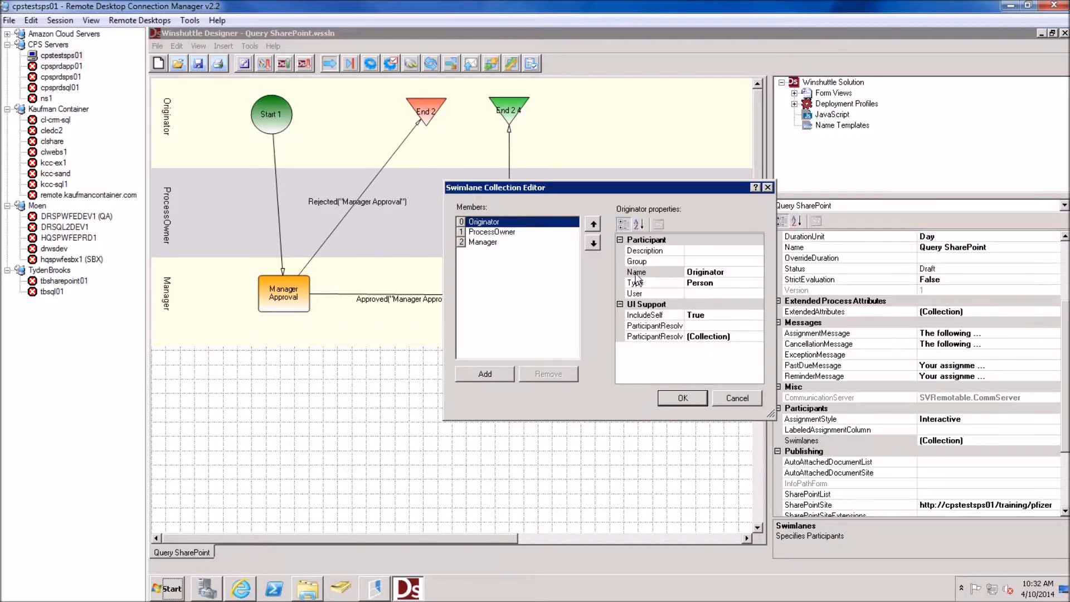
left_click(530, 243)
left_click(704, 261)
left_click(758, 260)
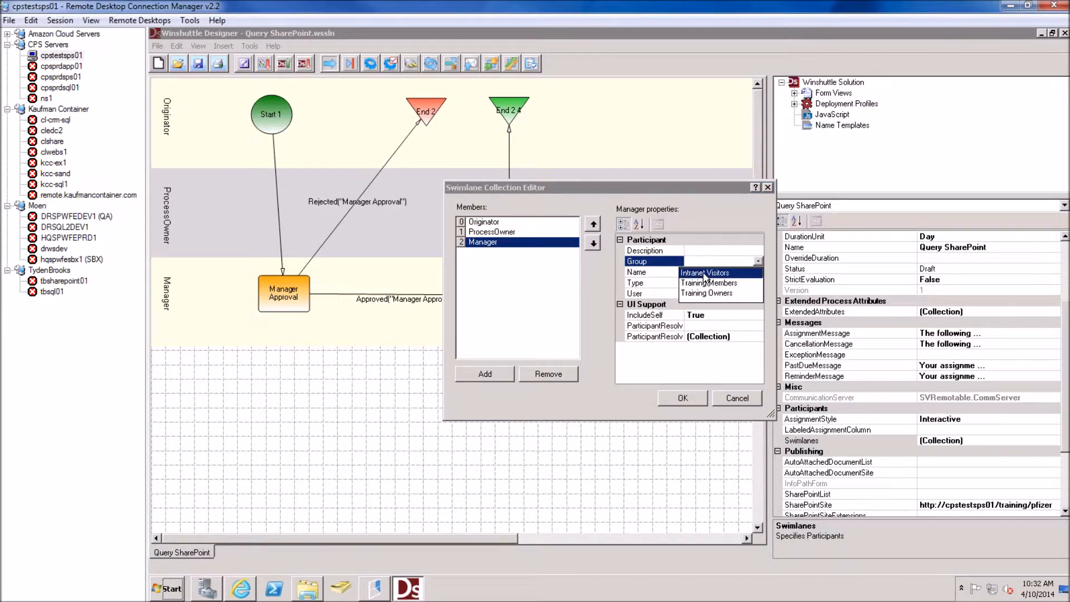
left_click(705, 273)
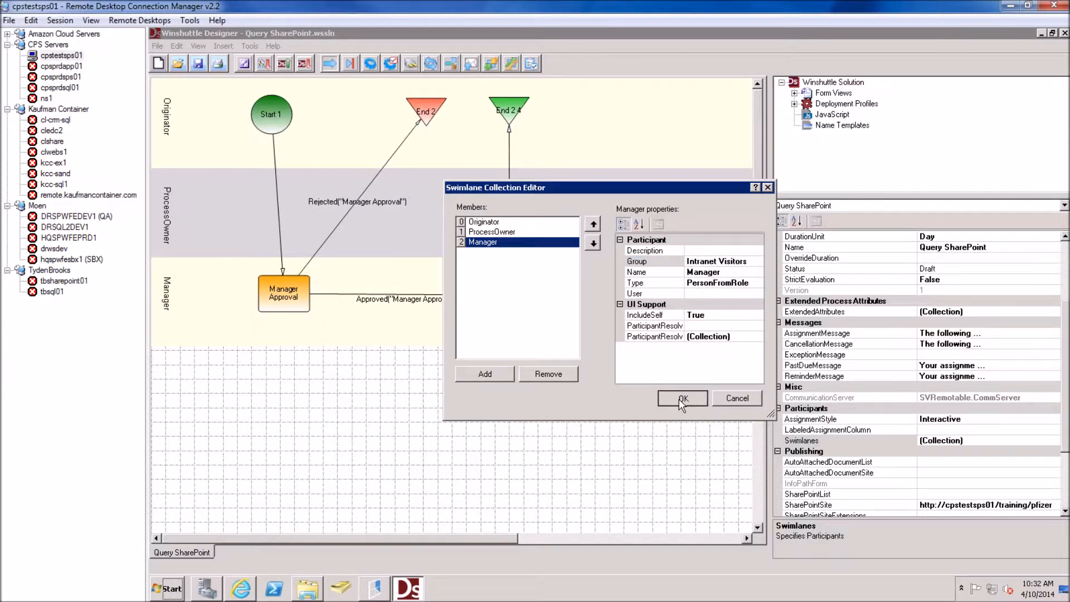
left_click(680, 399)
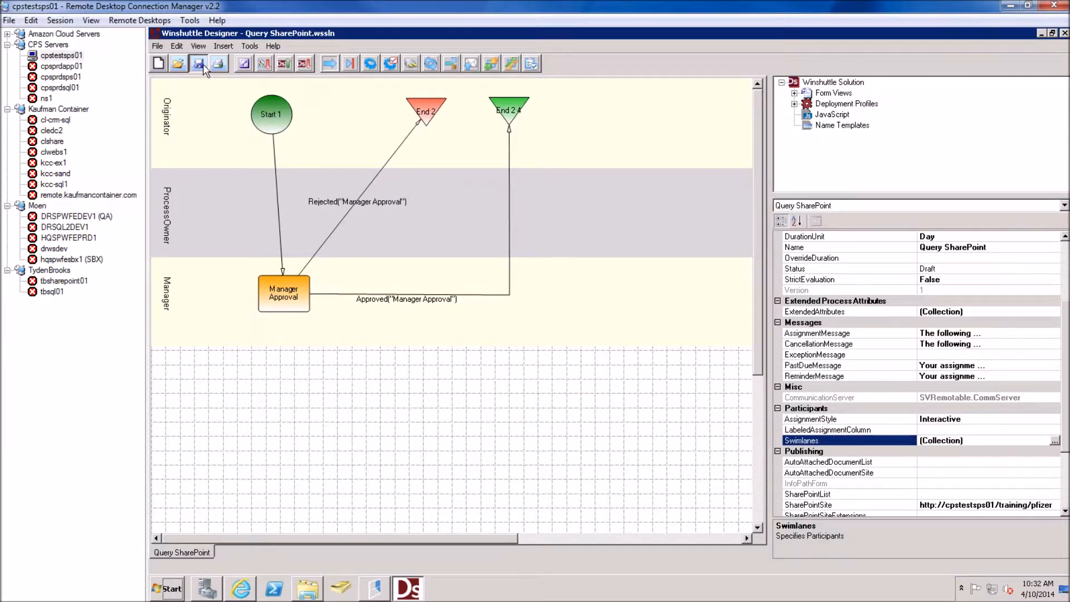
Republish the solution to Development, overwriting the existing process, then select Manager Approval
left_click(284, 64)
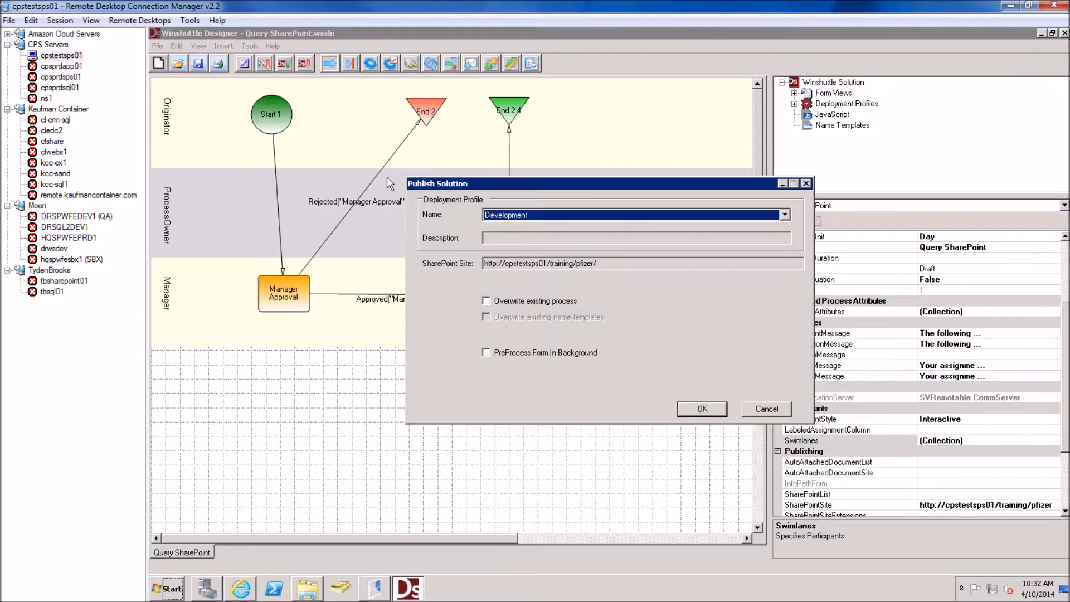
left_click(486, 300)
left_click(689, 405)
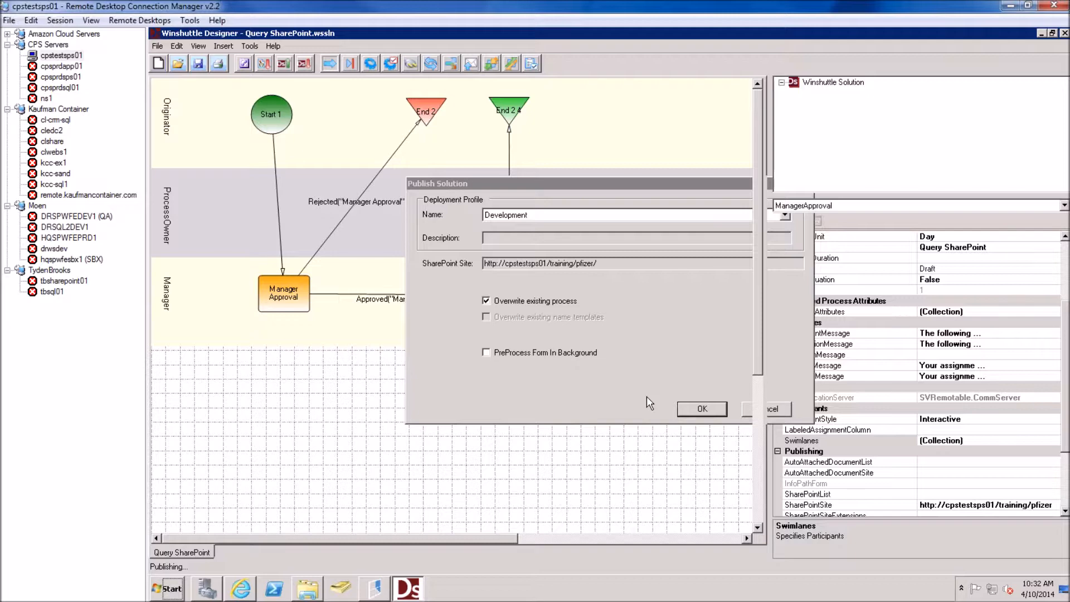
left_click(695, 409)
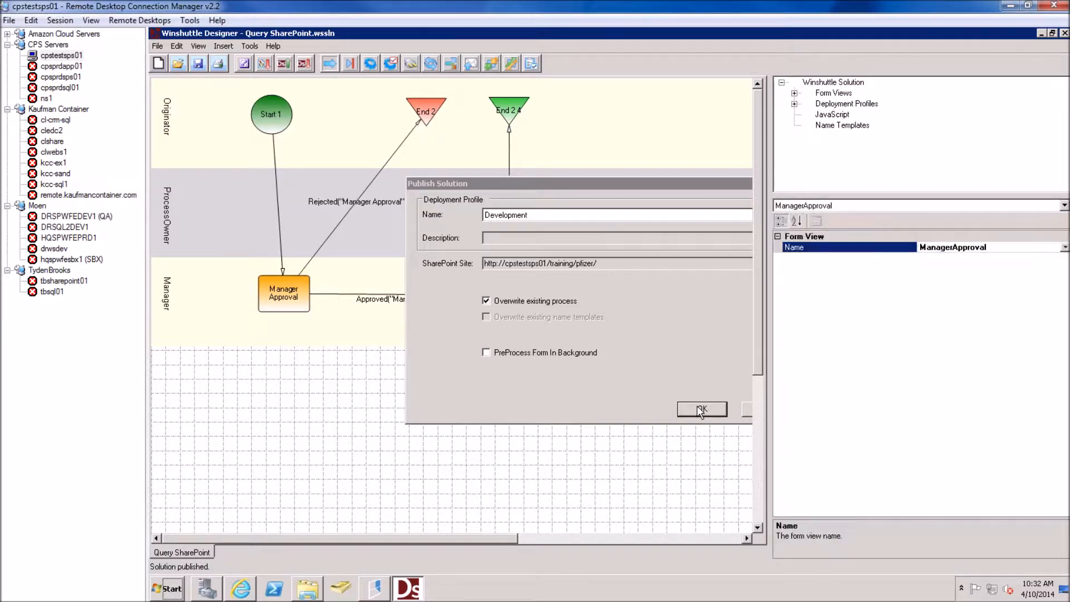
left_click(309, 309)
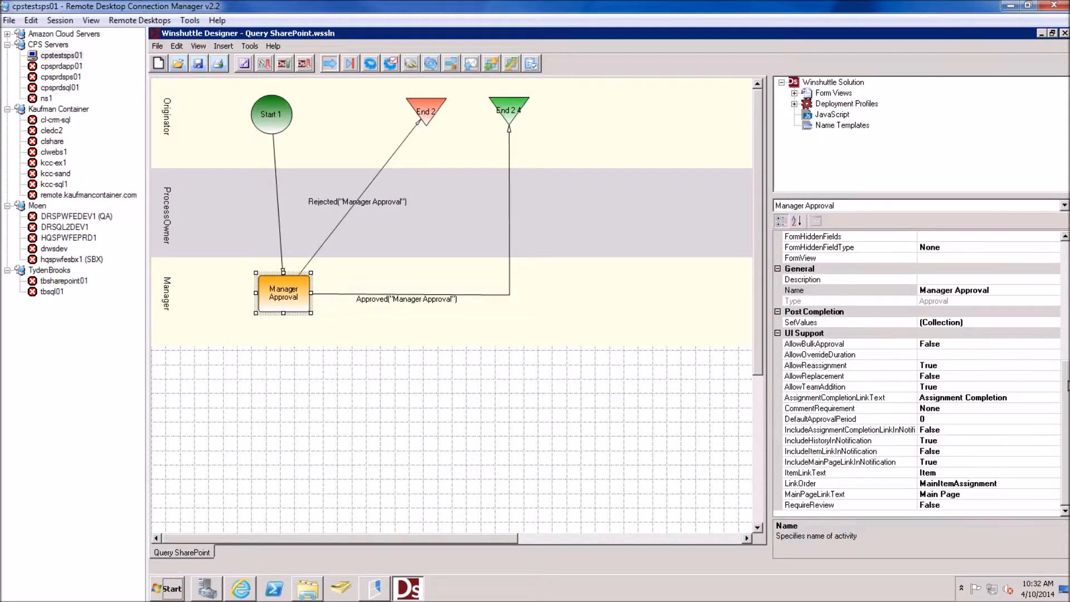
Set the Manager Approval task's FormView to ManagerApproval and expand the Form Views folder
scroll(1020, 335, "up", 4)
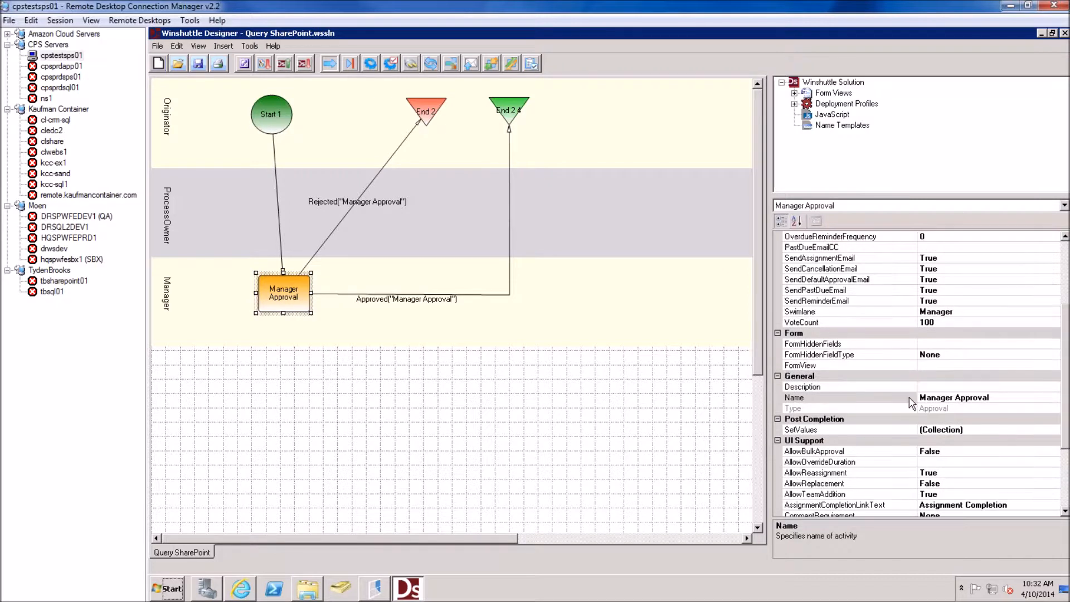
left_click(950, 367)
left_click(1053, 366)
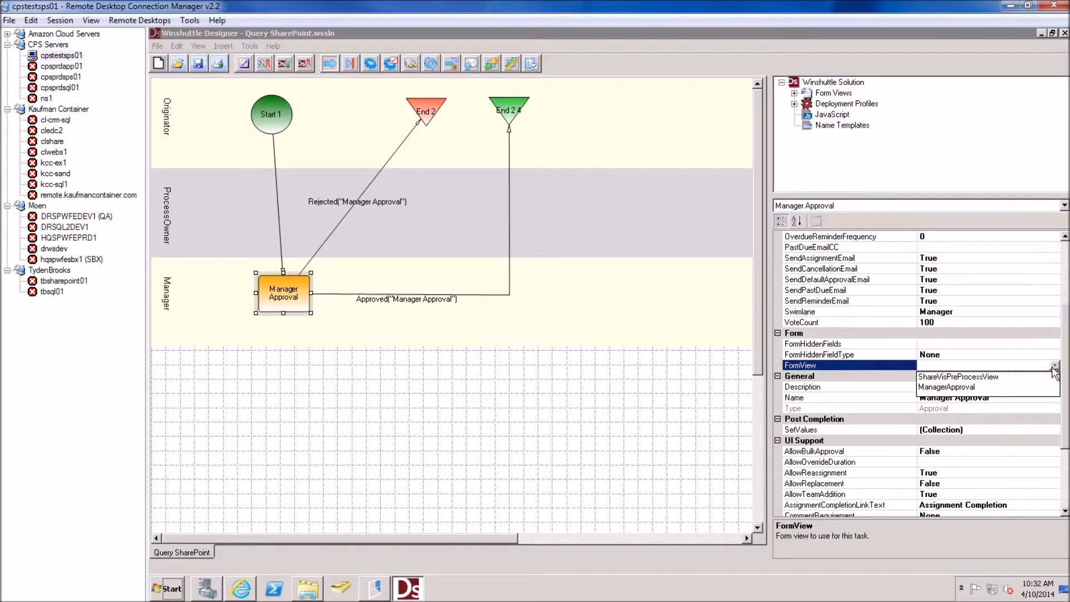
left_click(946, 388)
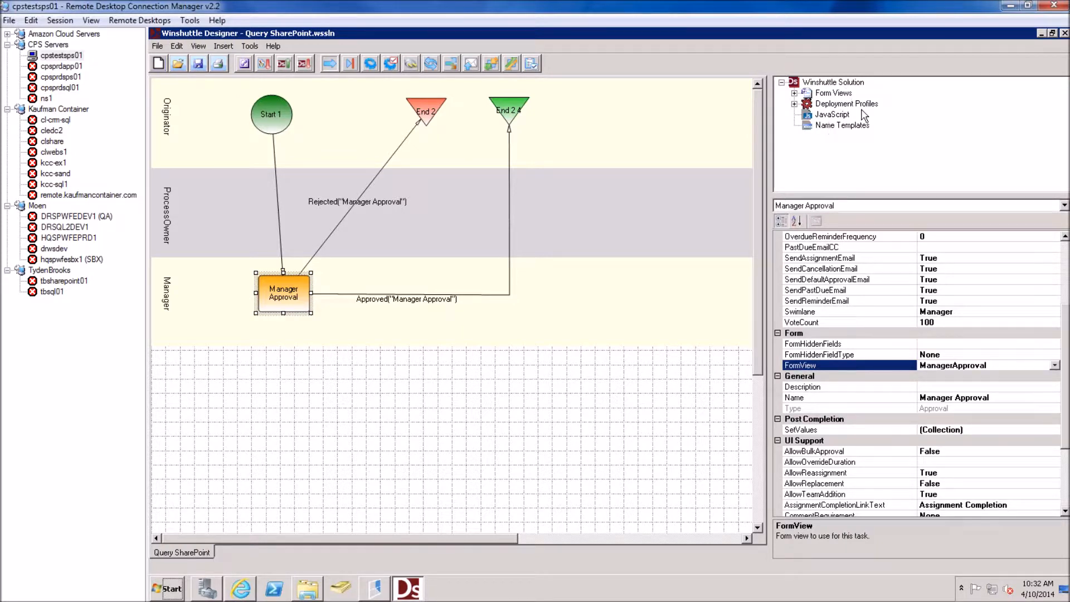
left_click(795, 94)
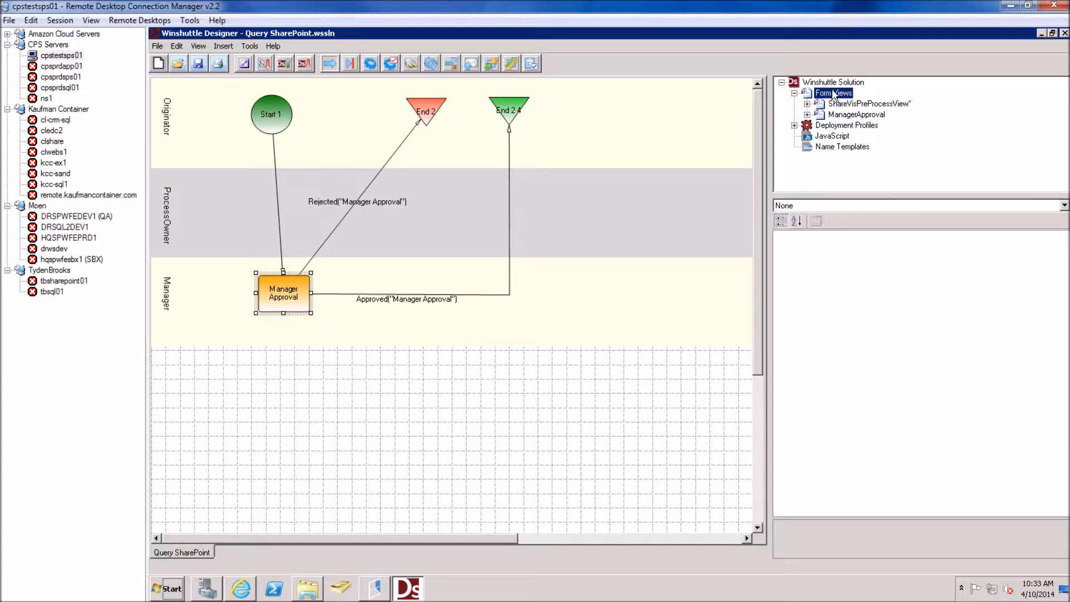
Select the ManagerApproval form view and launch it in InfoPath
left_click(857, 114)
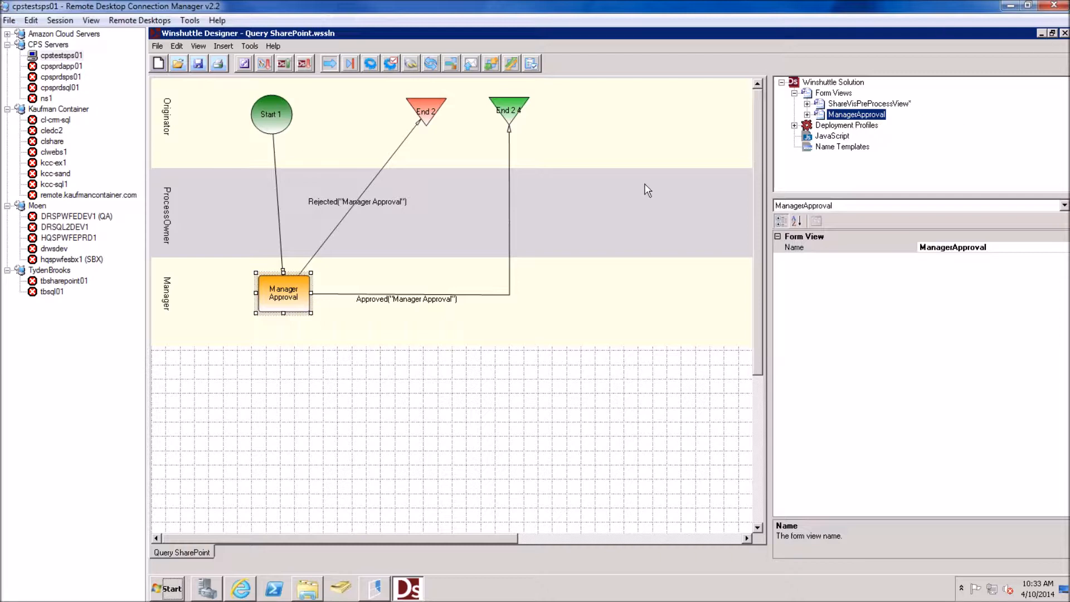
left_click(244, 63)
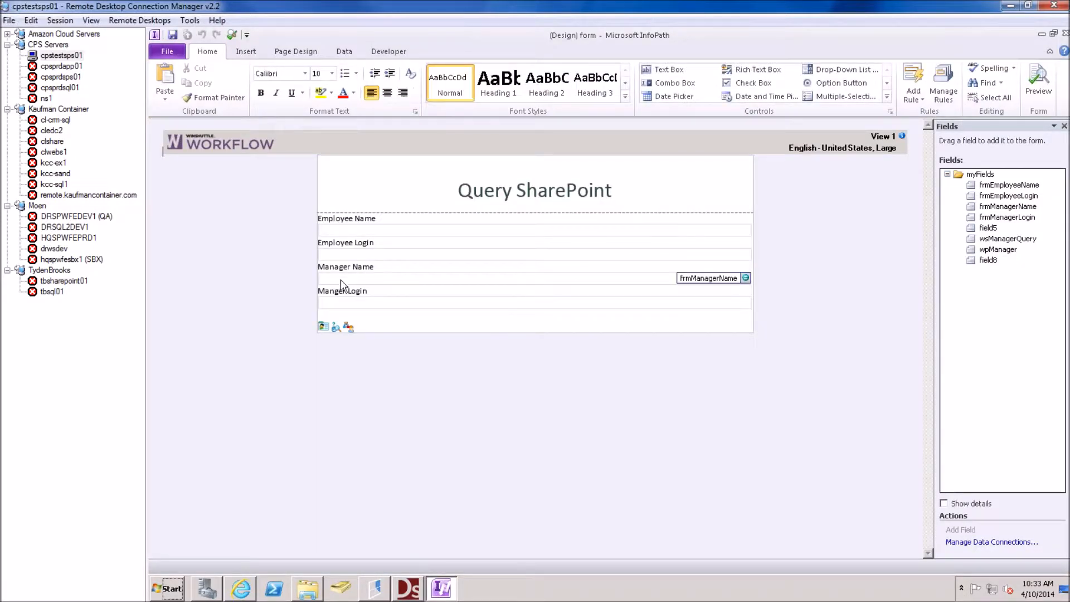
Add a formatting rule to the Employee Name text box
left_click(347, 234)
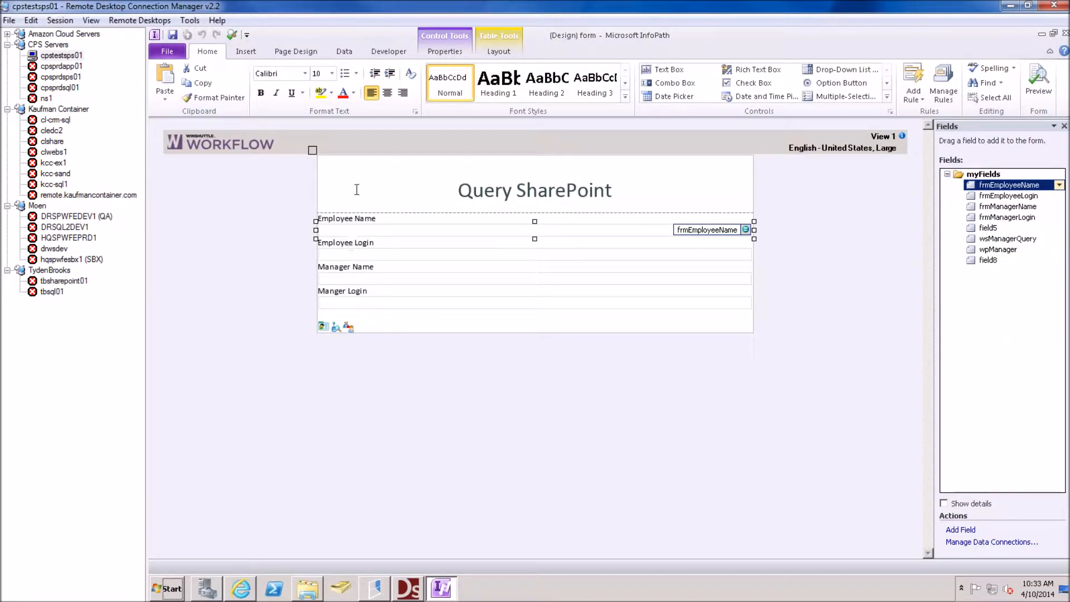
left_click(944, 84)
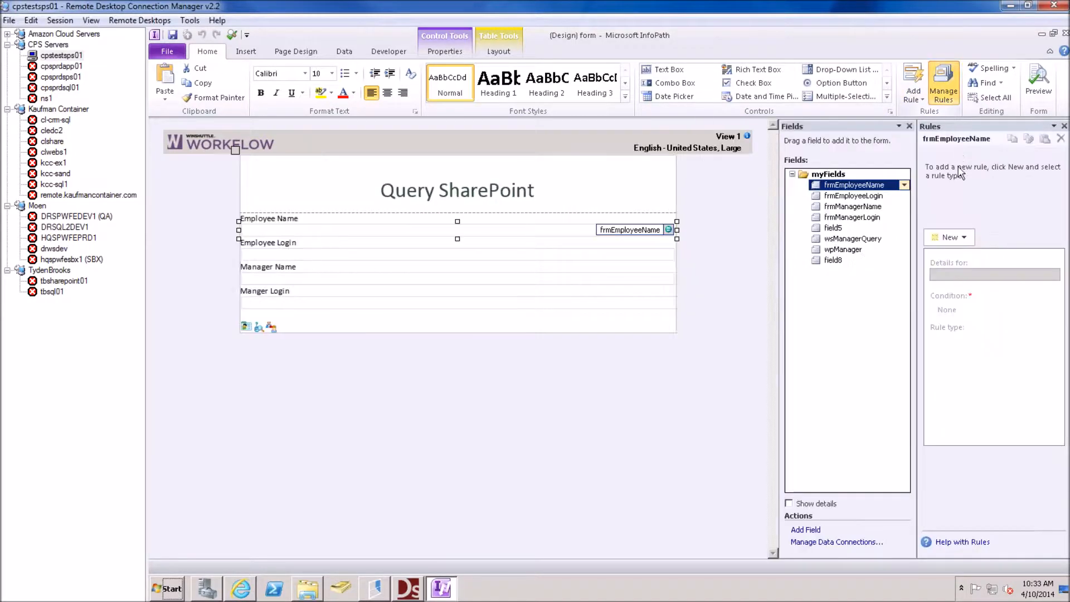
left_click(964, 237)
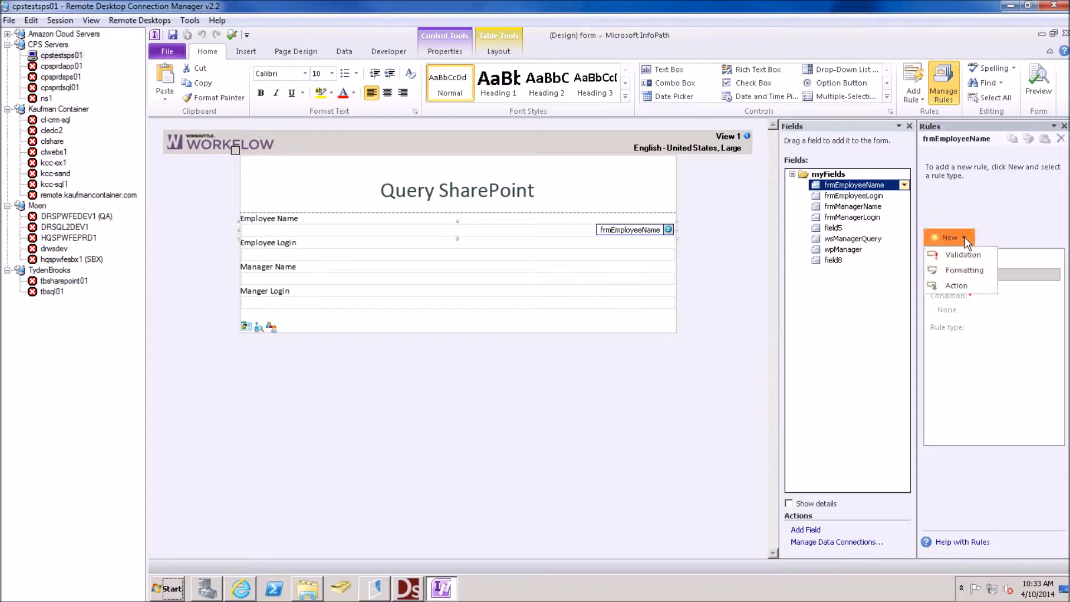
left_click(959, 272)
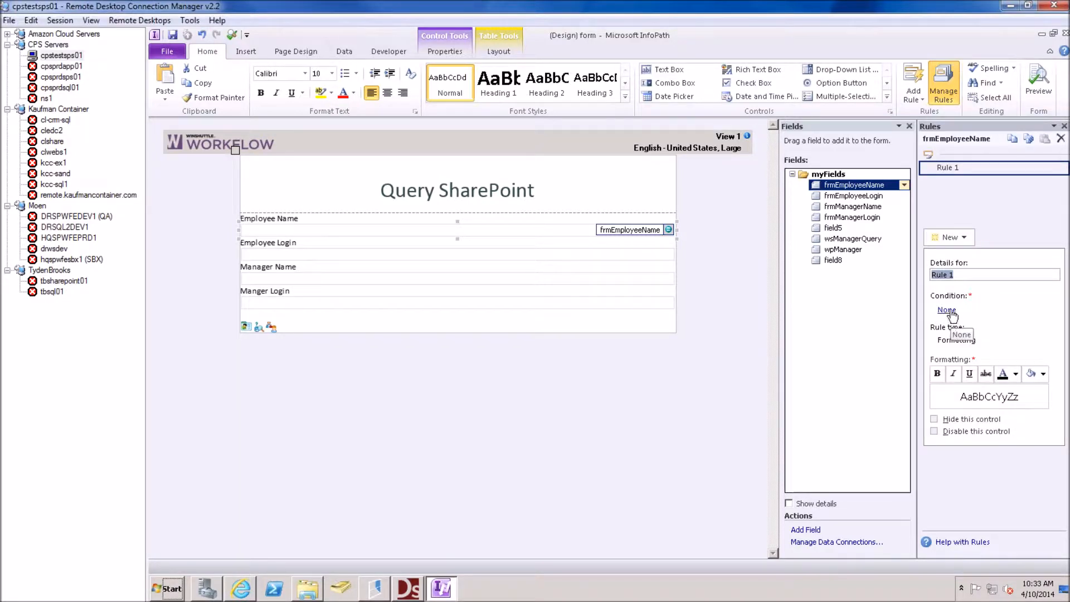
Set the rule condition Status = "Manager Approval" to disable the control, then close InfoPath without saving
left_click(947, 310)
left_click(466, 306)
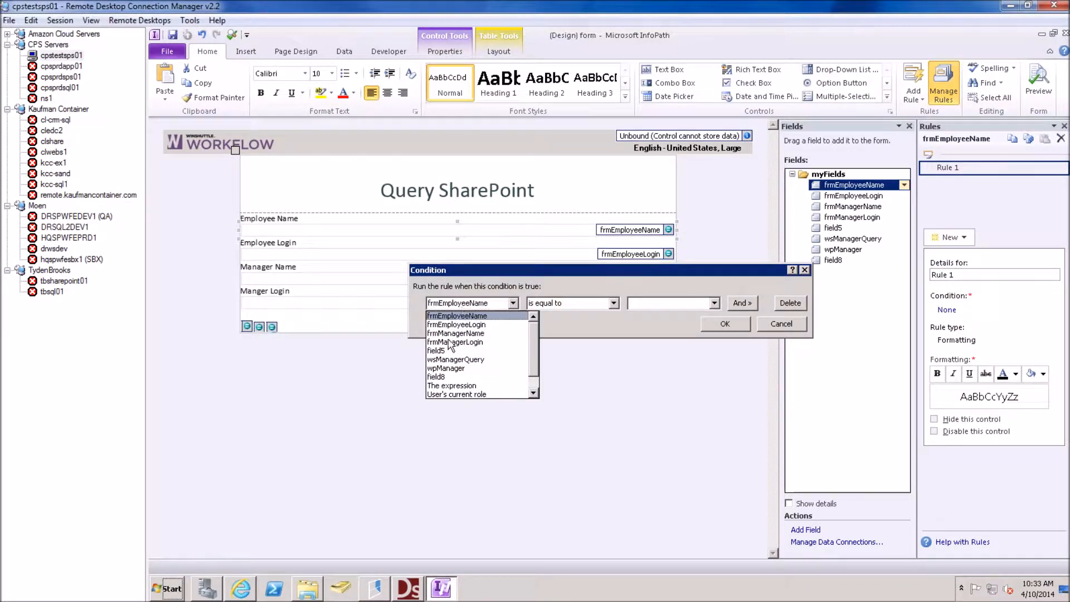
left_click(450, 384)
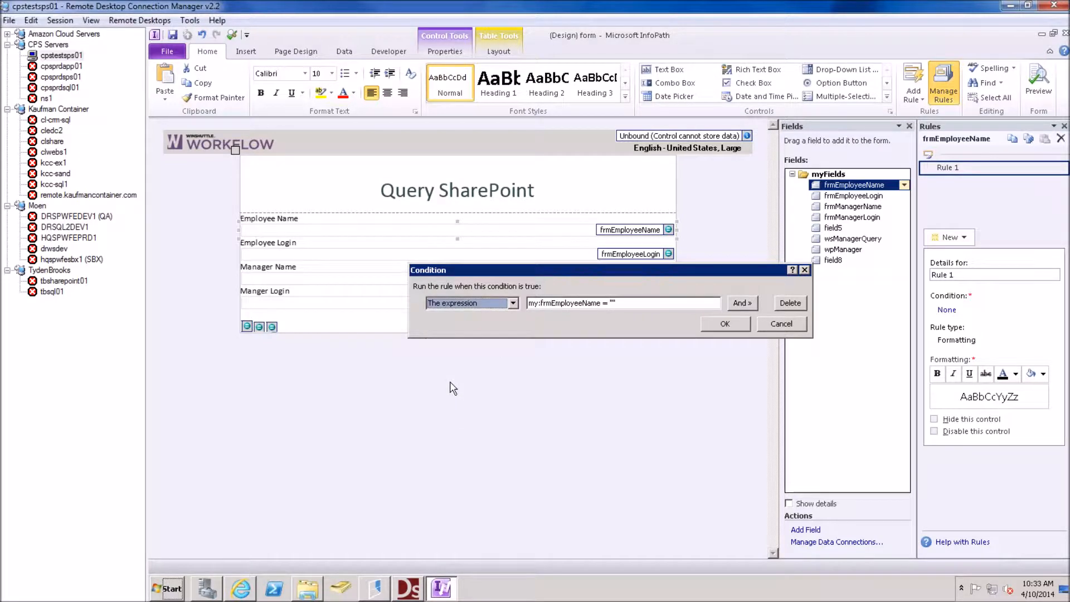
left_click(594, 305)
key("ctrl+a")
type("St")
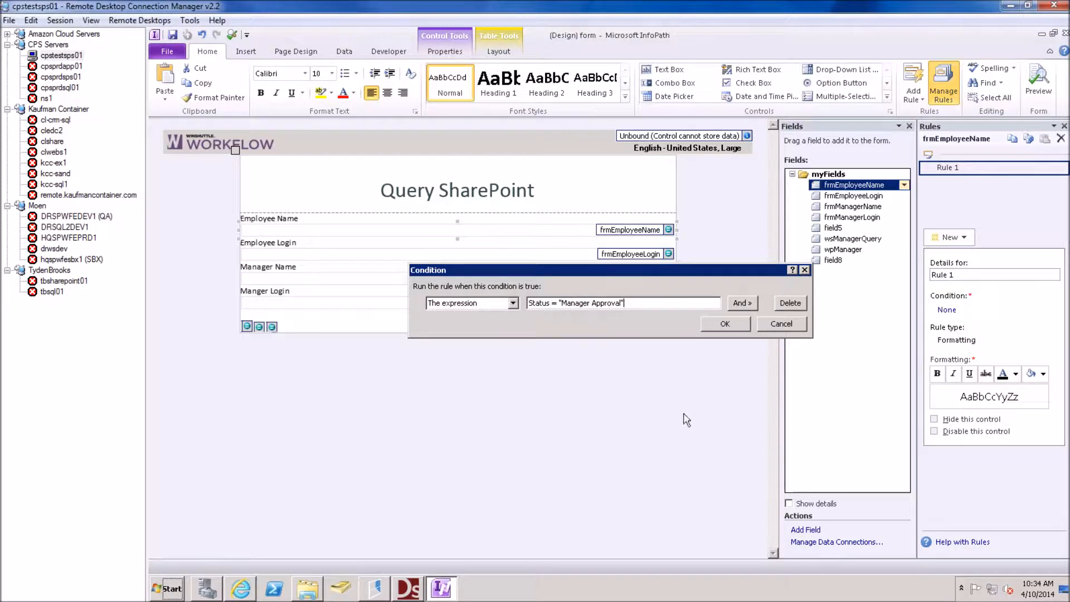
left_click(730, 325)
left_click(935, 431)
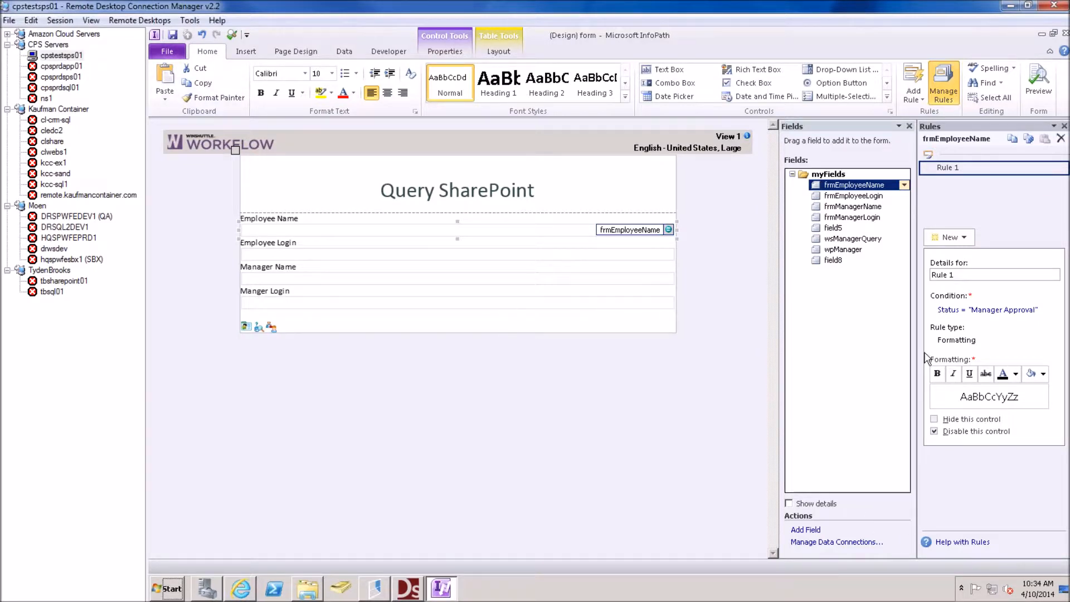
left_click(1065, 34)
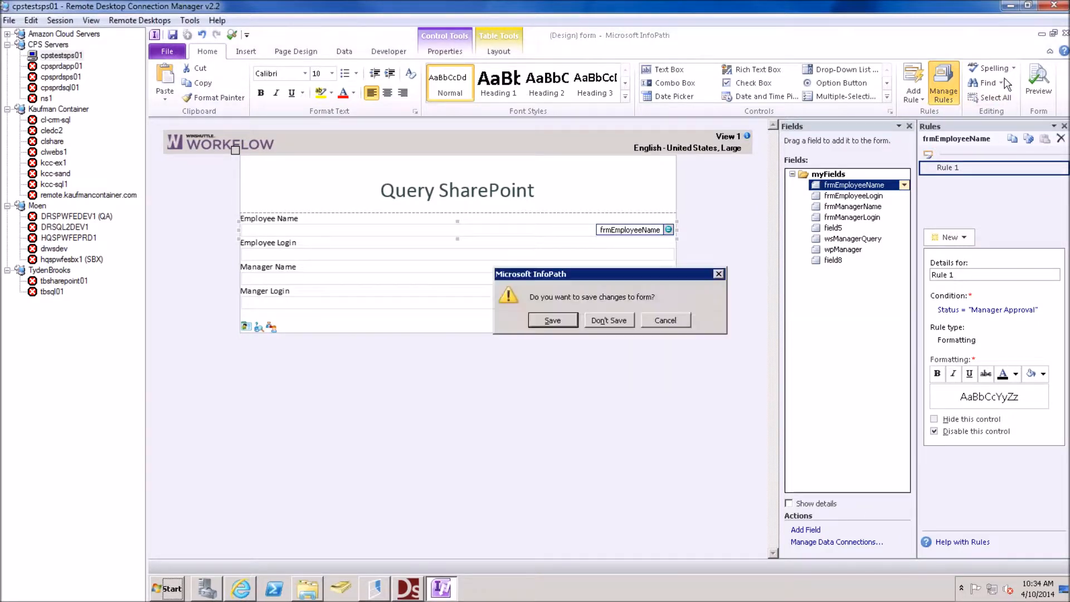
left_click(615, 318)
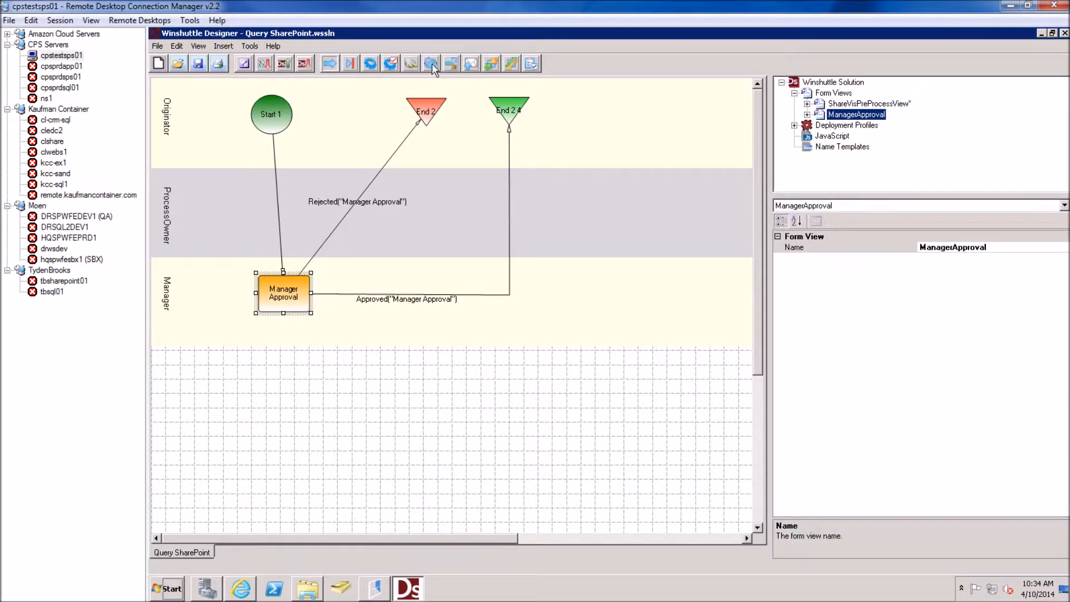
Add Decision 5 and a pasted Manager Approval 6, connecting them to the workflow
left_click(451, 63)
left_click(585, 226)
left_click_drag(588, 226, 291, 288)
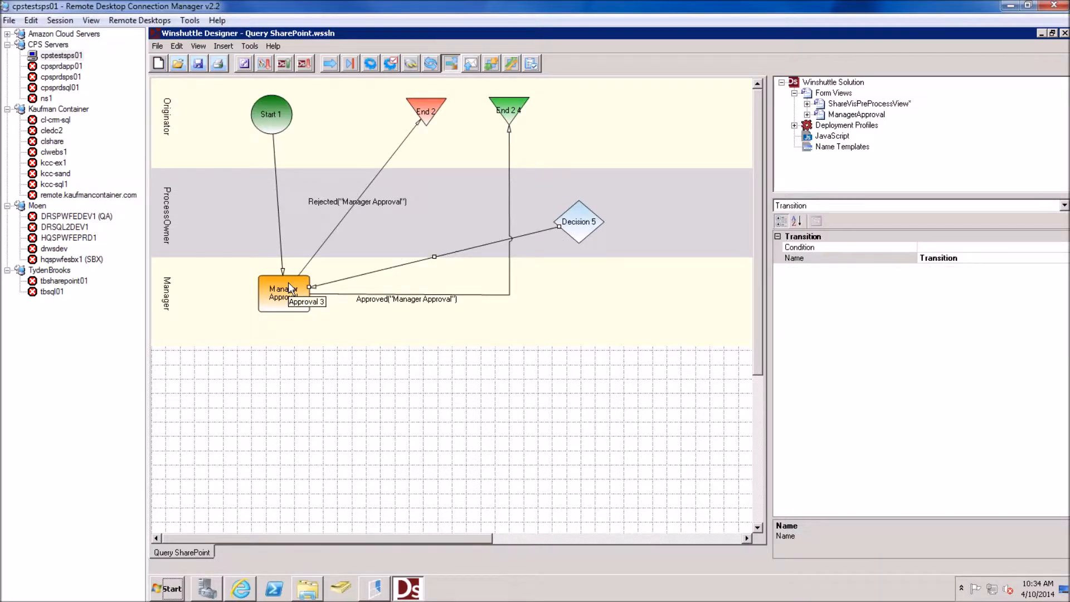
left_click(296, 299)
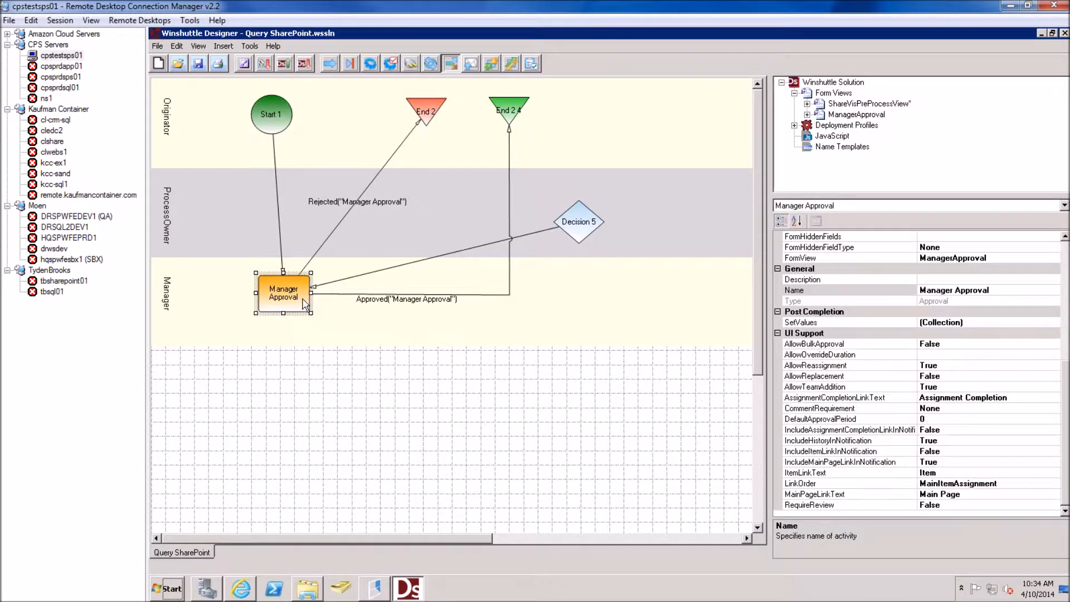
left_click(581, 284)
key("ctrl+v")
left_click_drag(316, 290, 621, 279)
left_click_drag(580, 223, 598, 286)
left_click(967, 249)
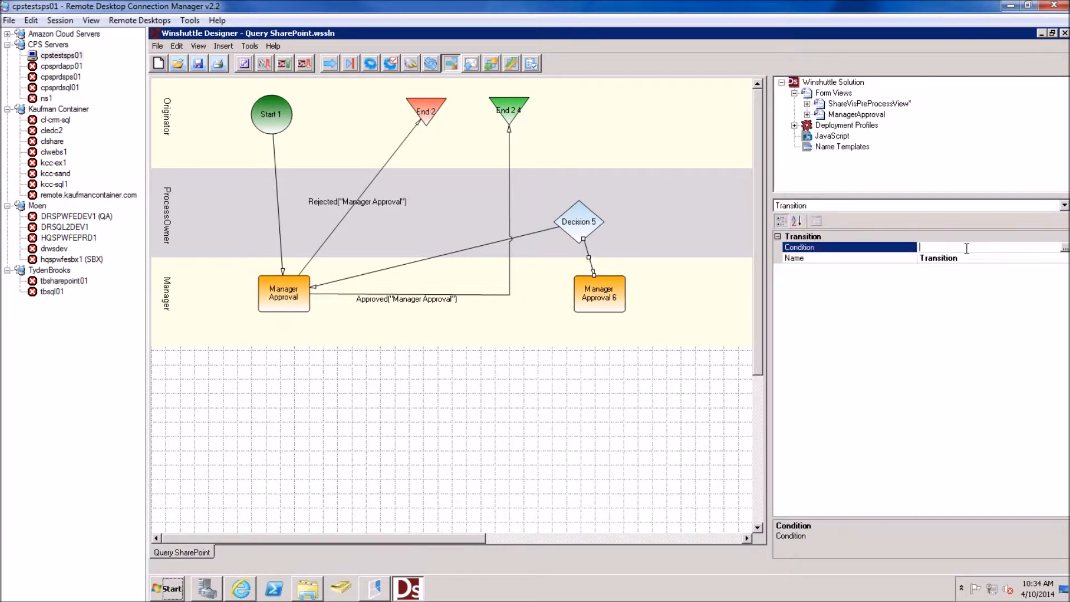
Set Manager Approval 6's FormView to ShareVisPreProcessView
left_click(604, 305)
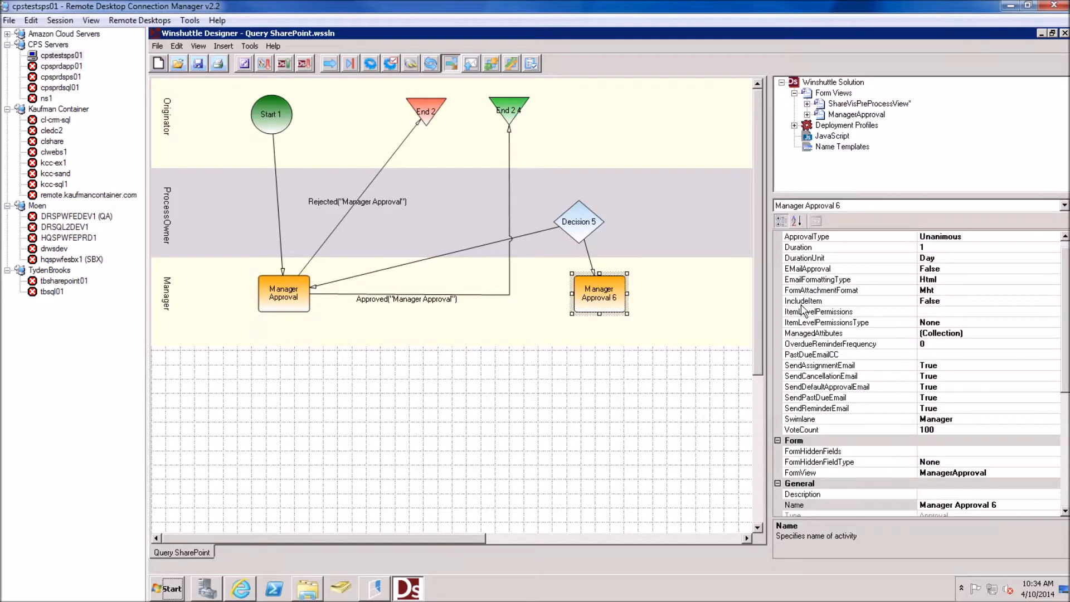
left_click(966, 472)
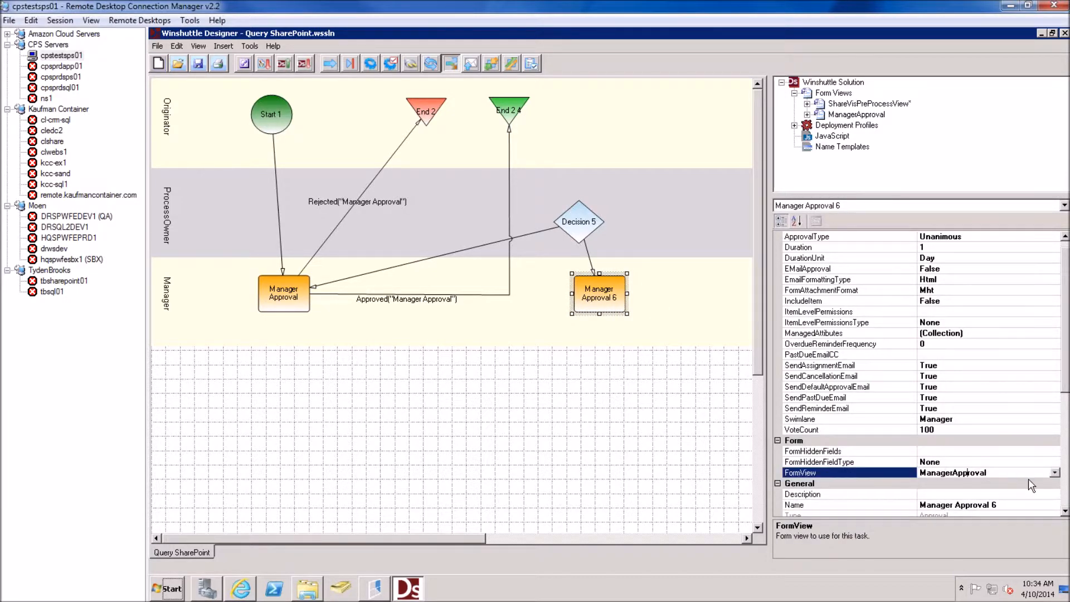
left_click(1055, 473)
left_click(956, 492)
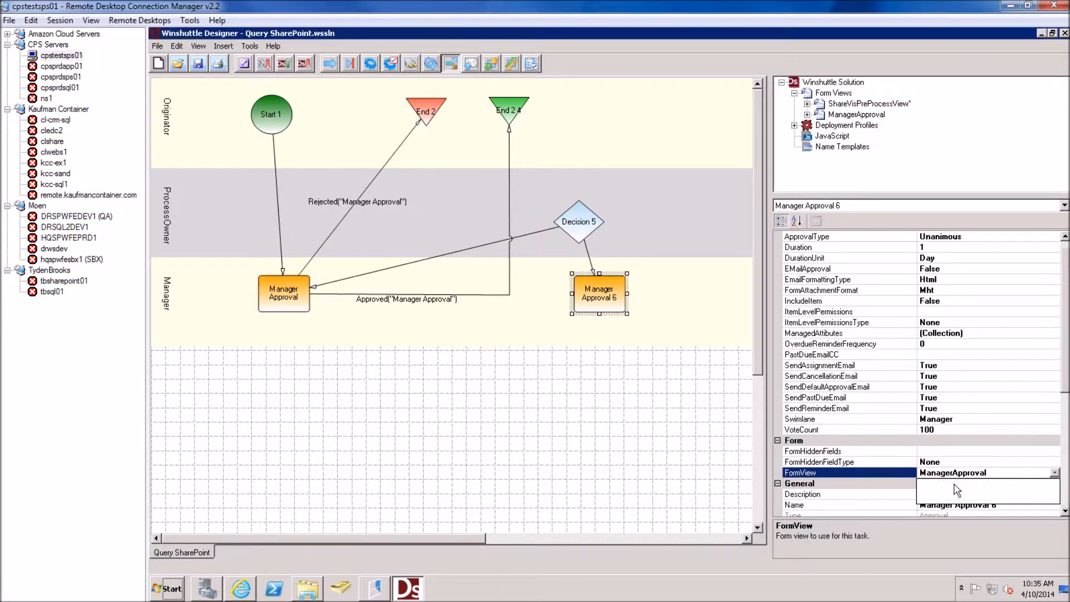
left_click(674, 264)
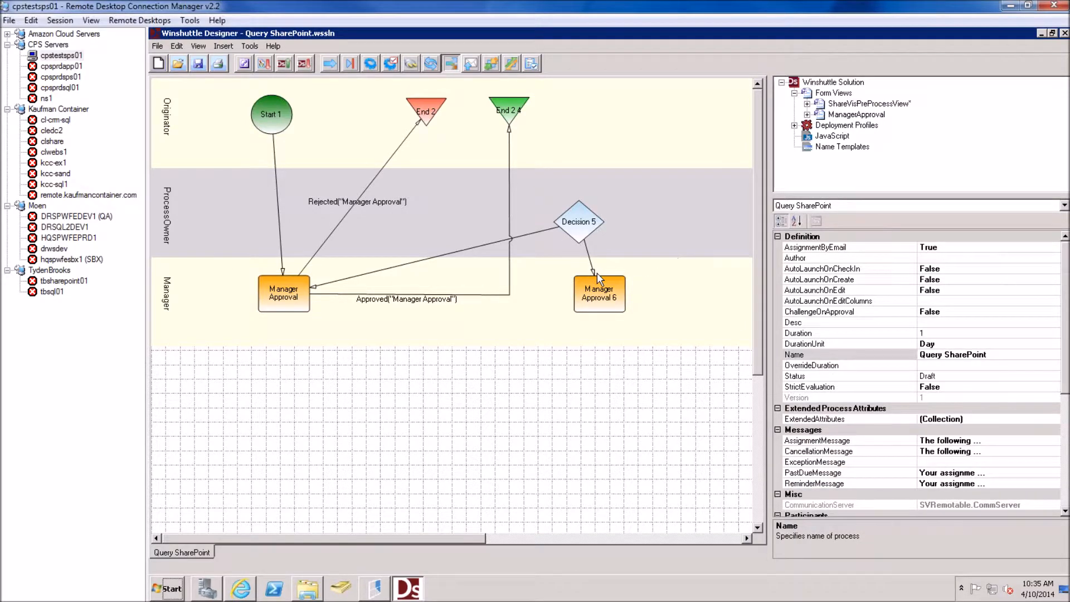
left_click(291, 295)
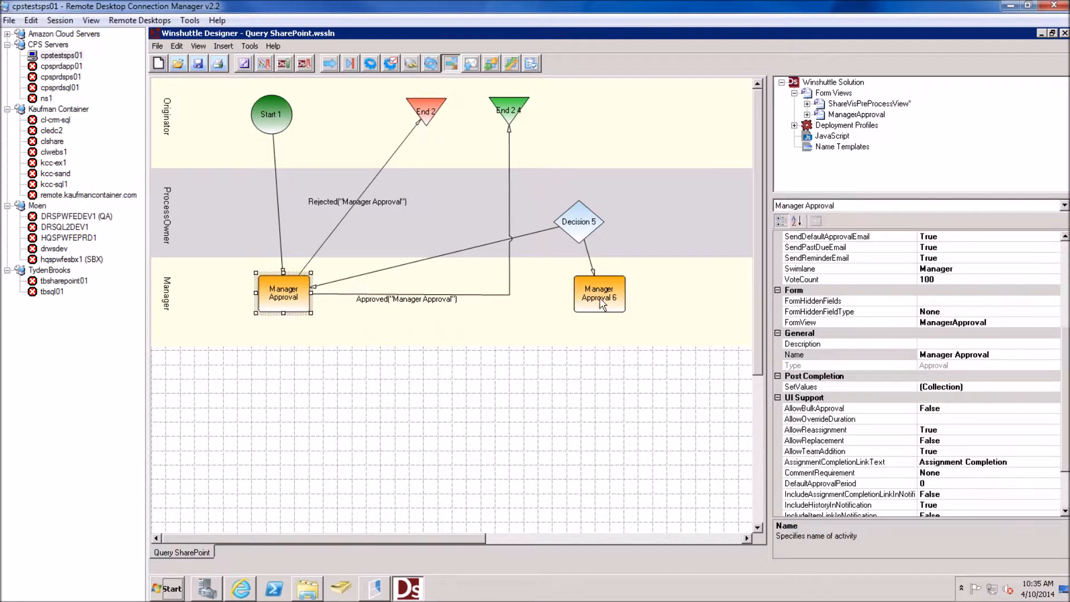
left_click(601, 301)
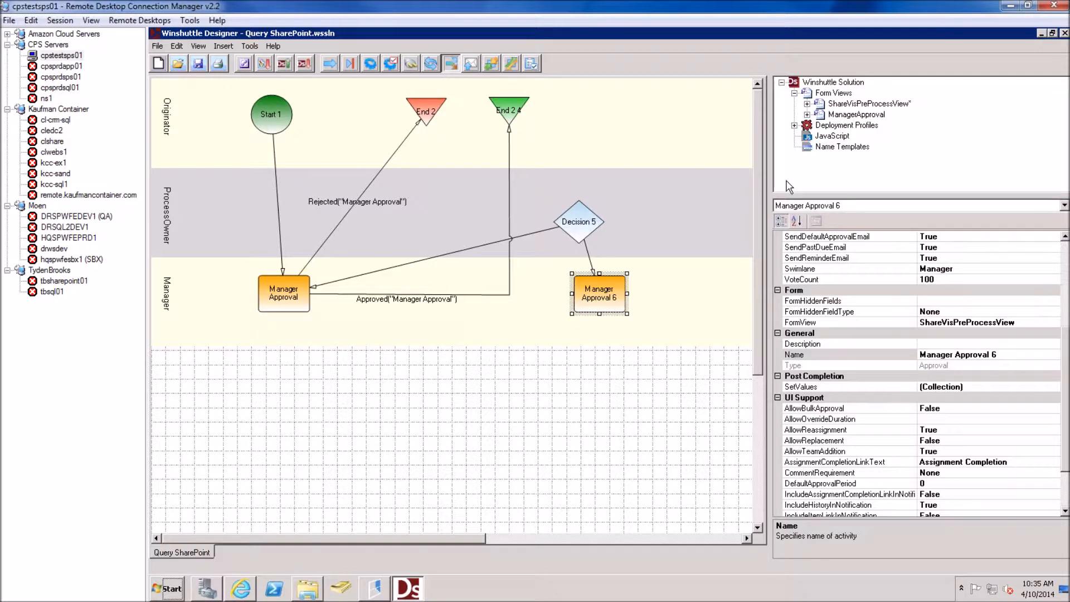
left_click(635, 297)
left_click(585, 295)
Delete Manager Approval 6 and Decision 5, then open the Pfizer SharePoint home page
key("Delete")
left_click(593, 226)
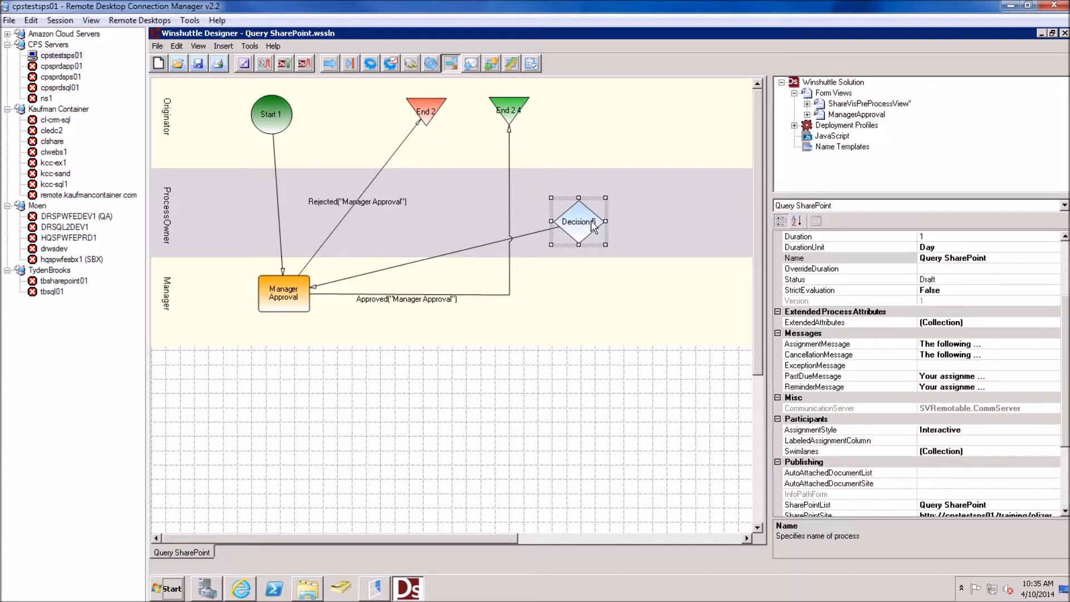
key("Delete")
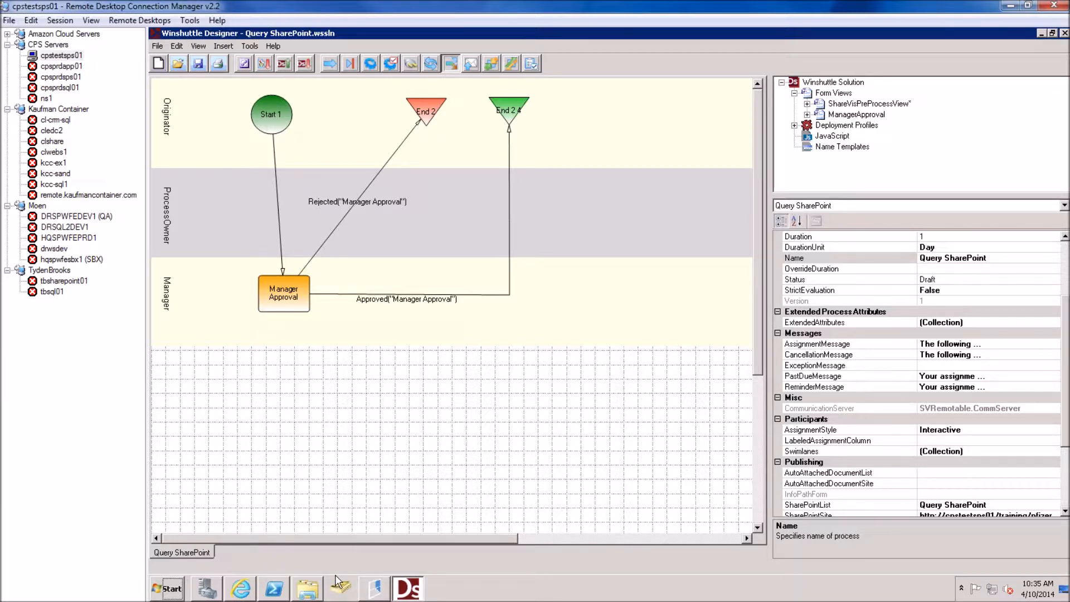
left_click(242, 590)
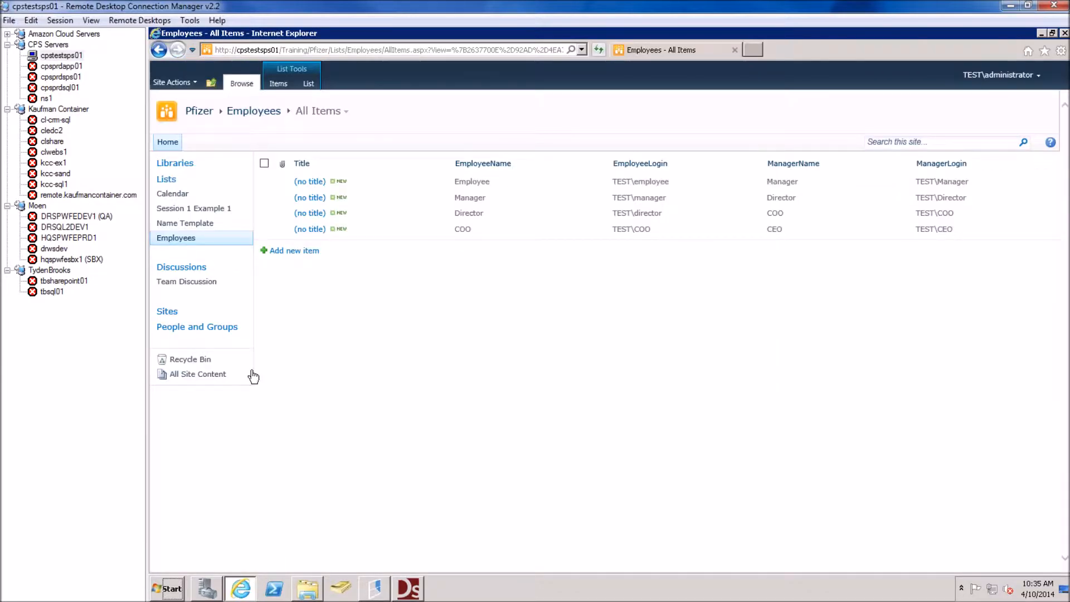
left_click(203, 112)
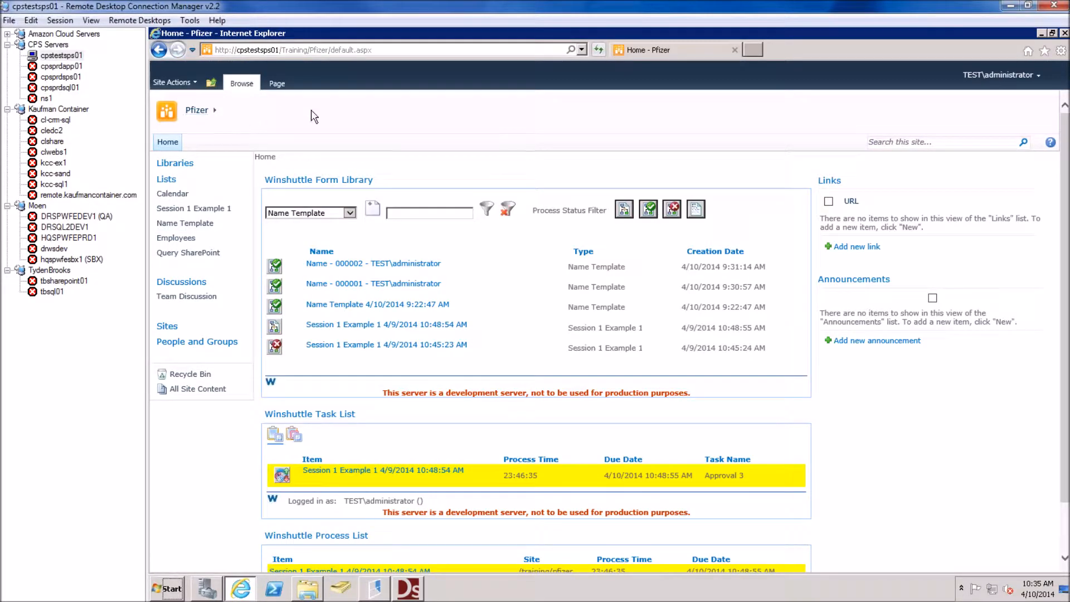
Sign in as the employee test account and pick Query SharePoint in the form library dropdown
left_click(1018, 78)
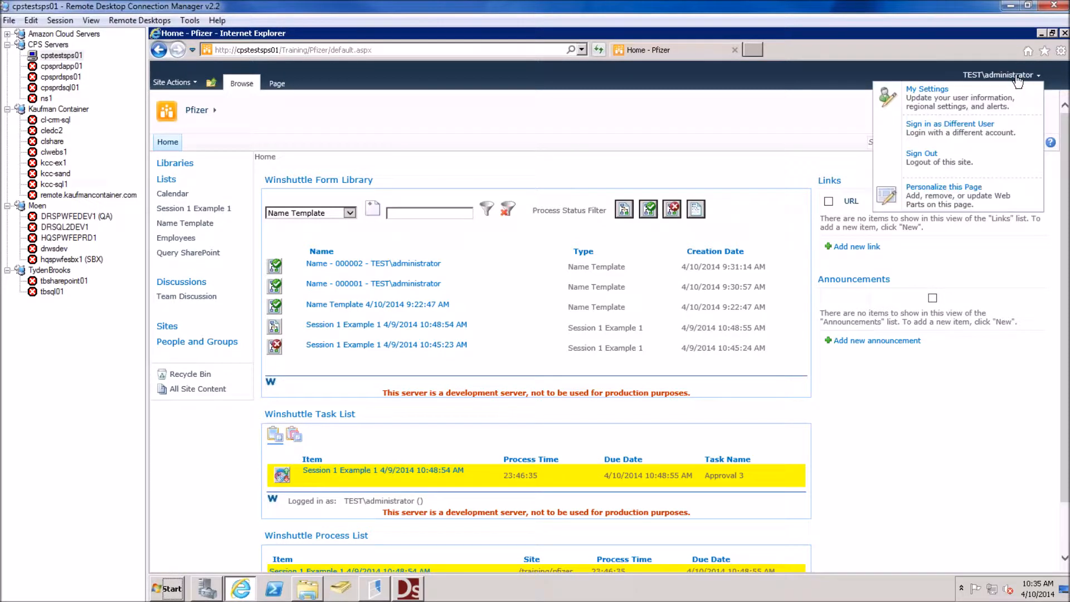
left_click(930, 132)
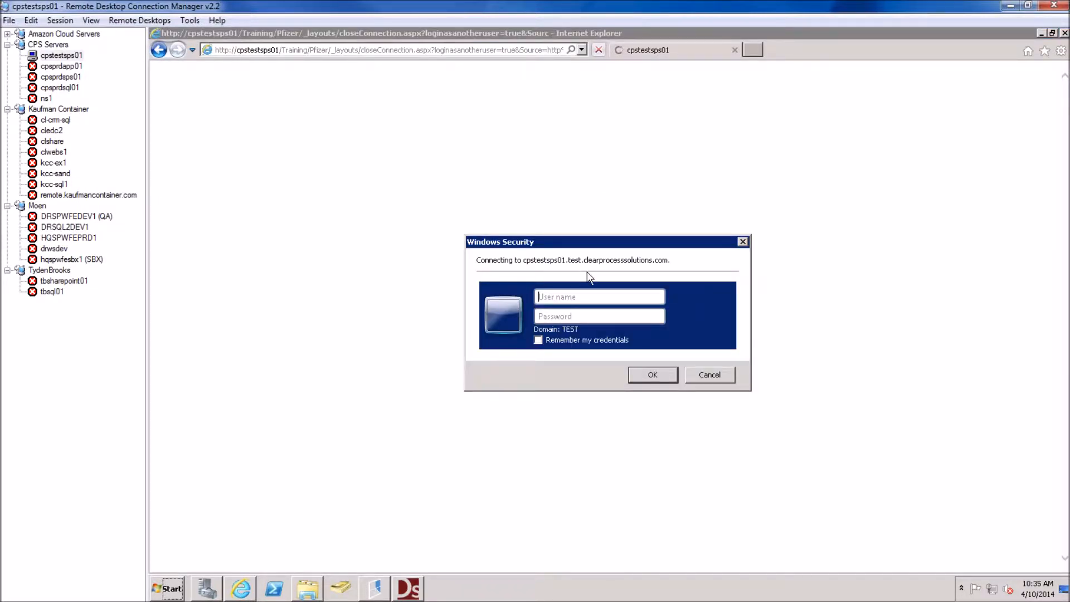
type("emp")
type("p")
key("BackSpace")
key("BackSpace")
key("BackSpace")
type("ployee")
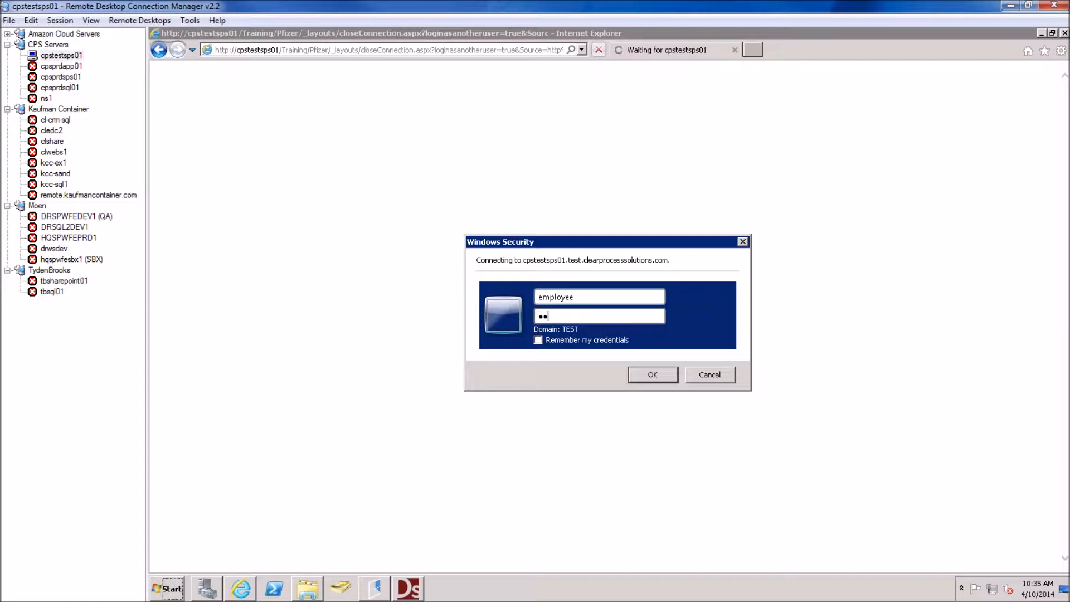
key("Return")
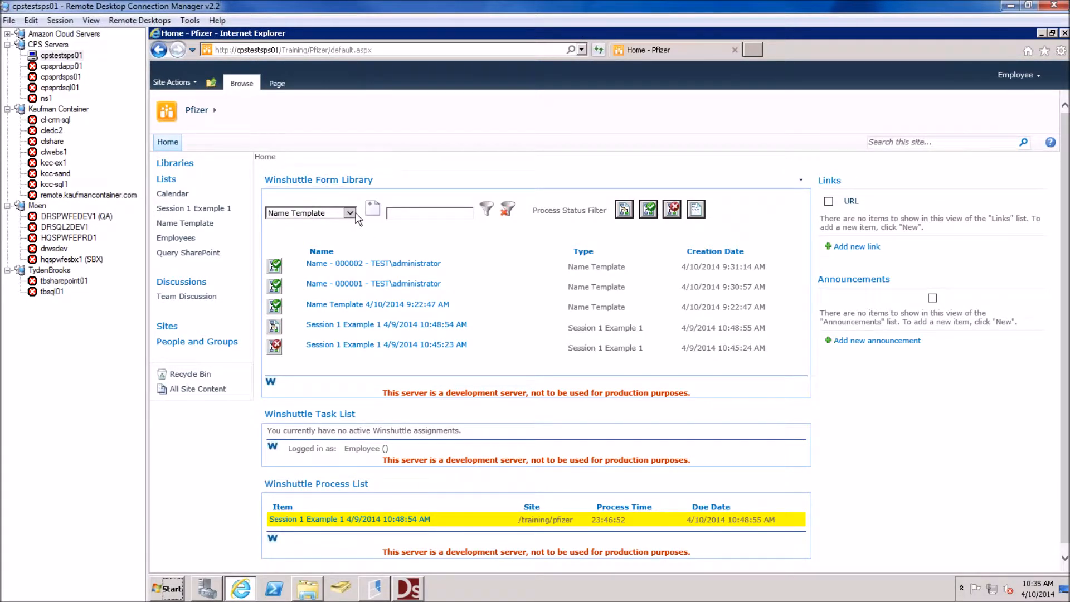
left_click(350, 213)
left_click(315, 226)
Open a new Query SharePoint form, check the prefilled values, and type a different manager's name
left_click(371, 209)
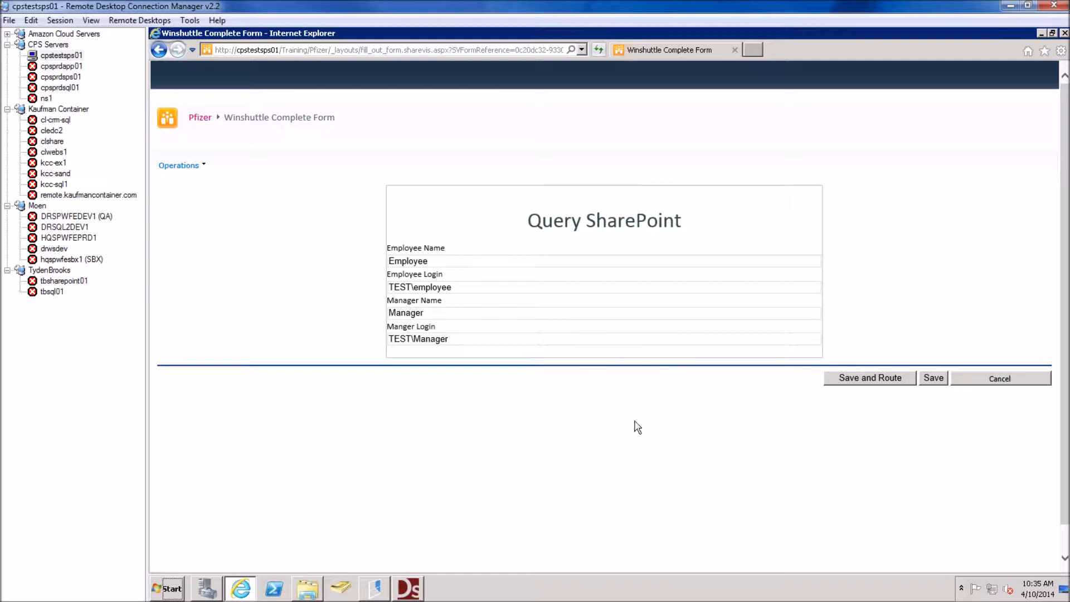
left_click_drag(434, 261, 353, 265)
left_click_drag(451, 287, 346, 293)
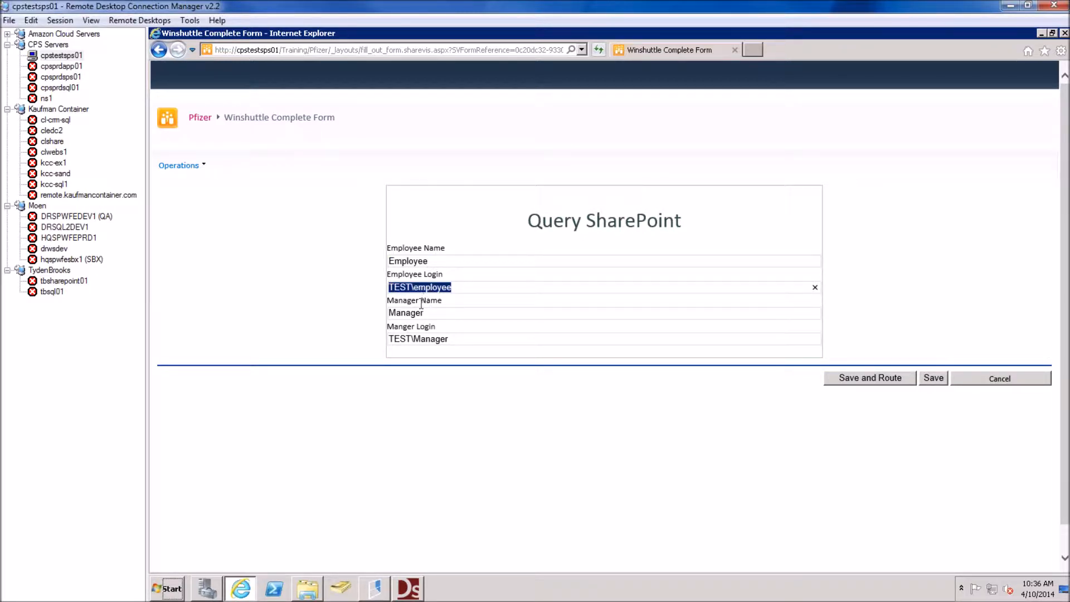
left_click_drag(425, 312, 370, 312)
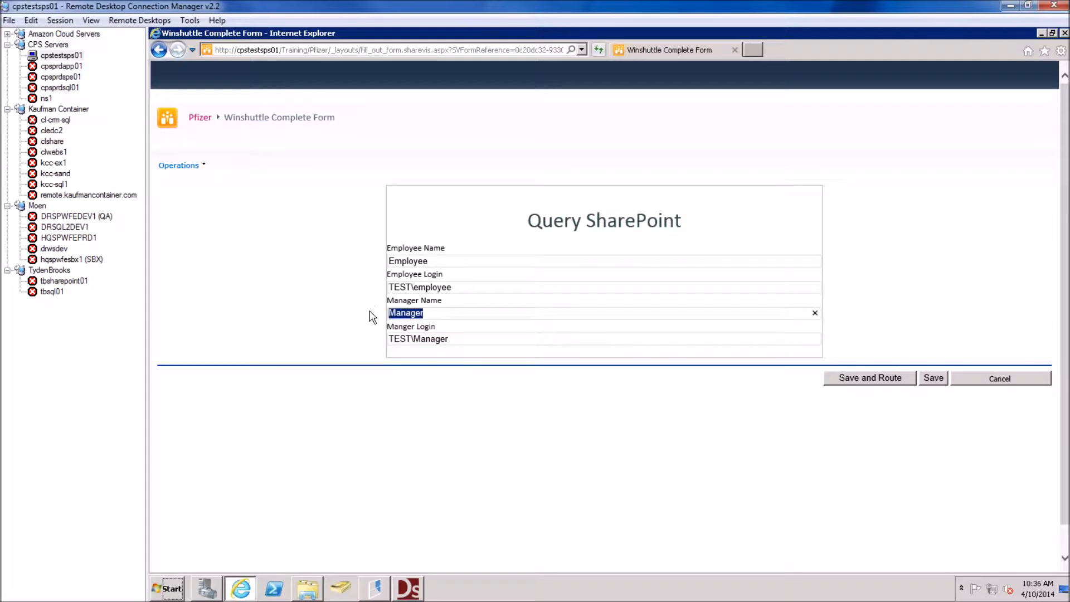
left_click(434, 334)
left_click_drag(448, 339, 377, 337)
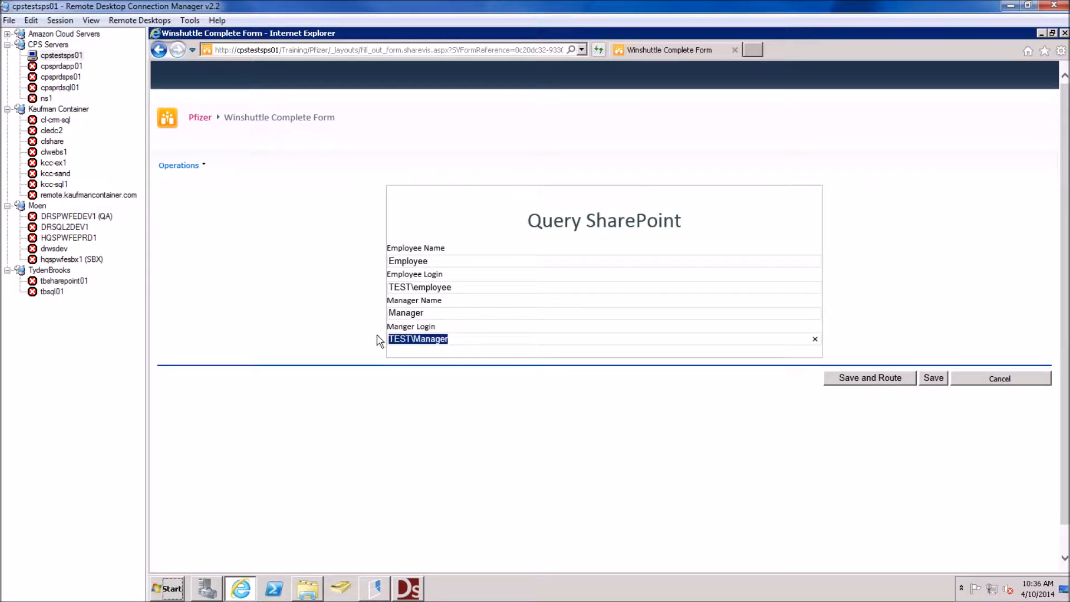
left_click(461, 339)
left_click_drag(407, 310, 379, 315)
left_click_drag(450, 338, 372, 345)
left_click(449, 340)
left_click_drag(448, 340, 363, 344)
double_click(438, 310)
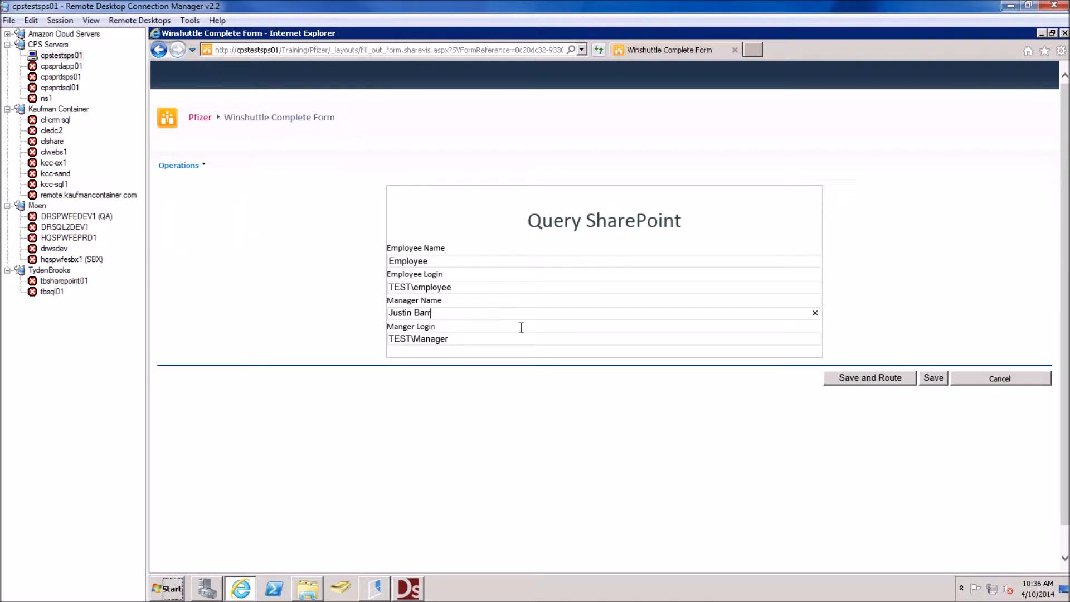
Save and route the form, note the swimlane 'Manager' participant error, and return to Winshuttle Designer
left_click(892, 384)
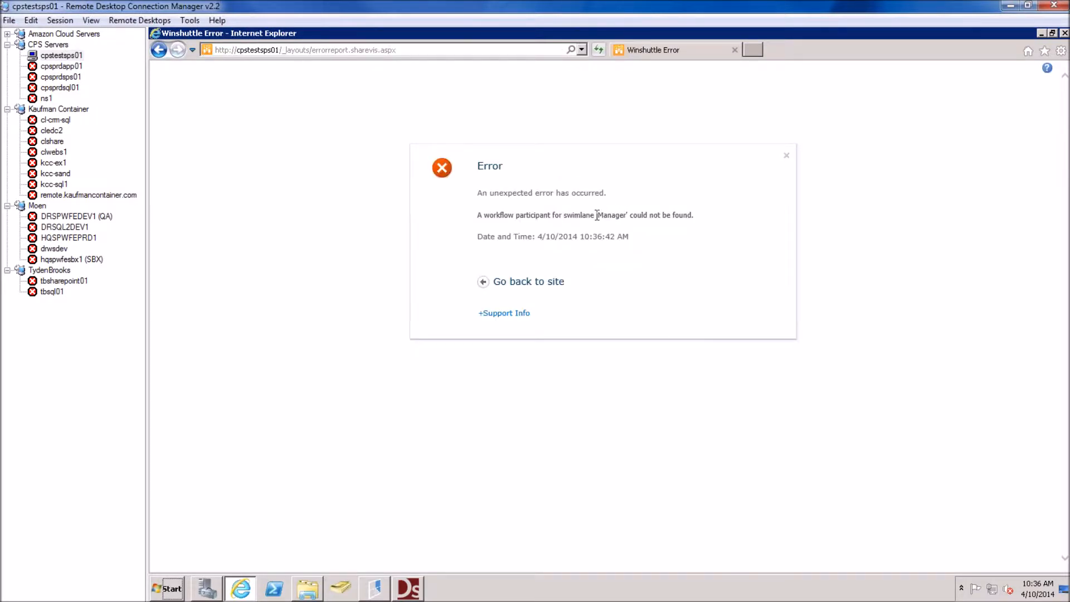
left_click_drag(692, 215, 563, 215)
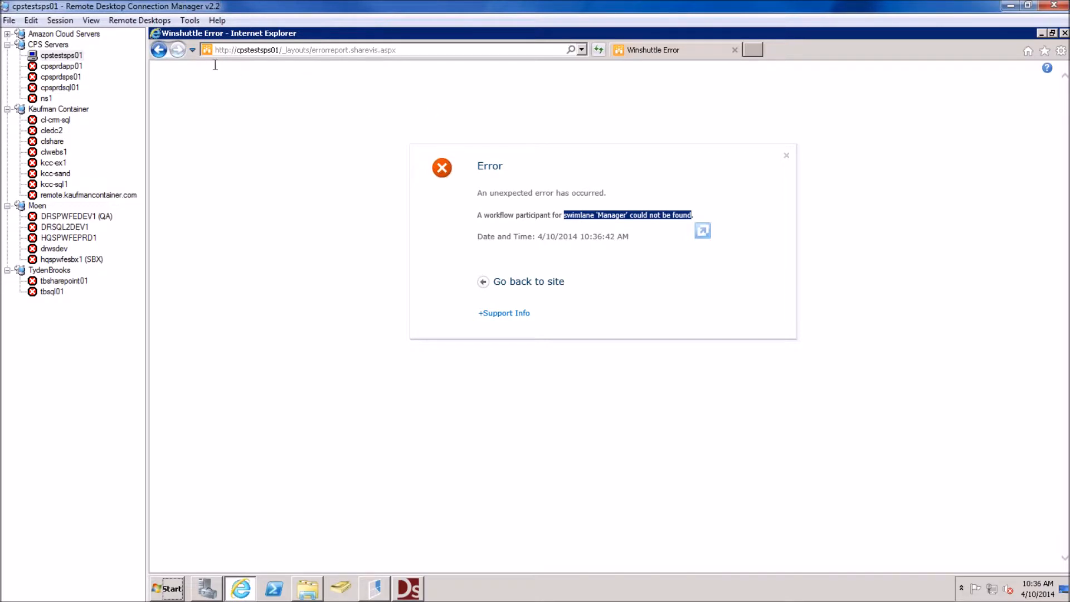
left_click(159, 50)
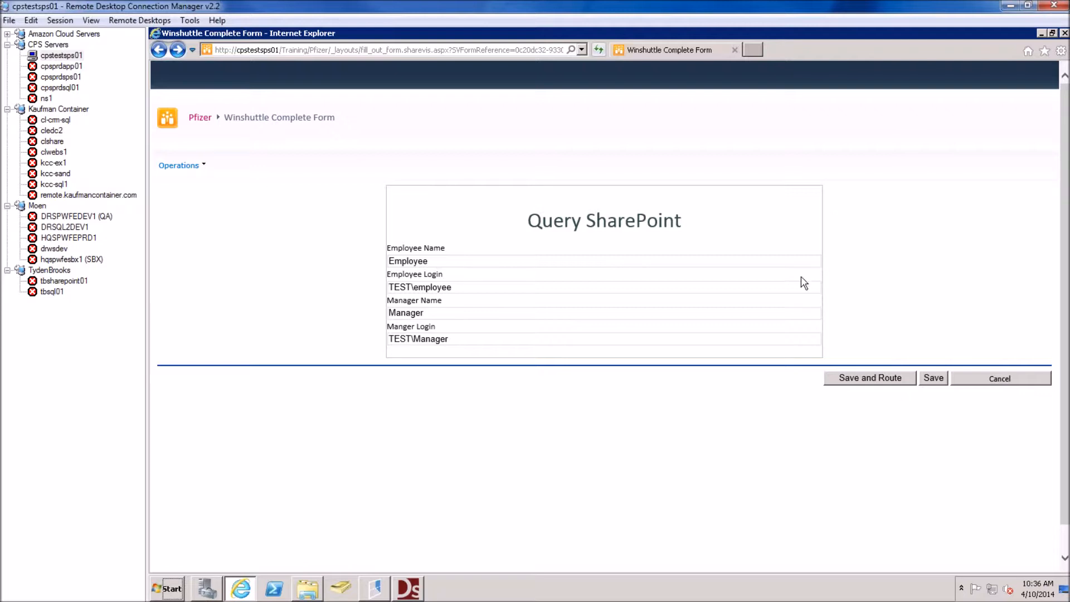
left_click(408, 589)
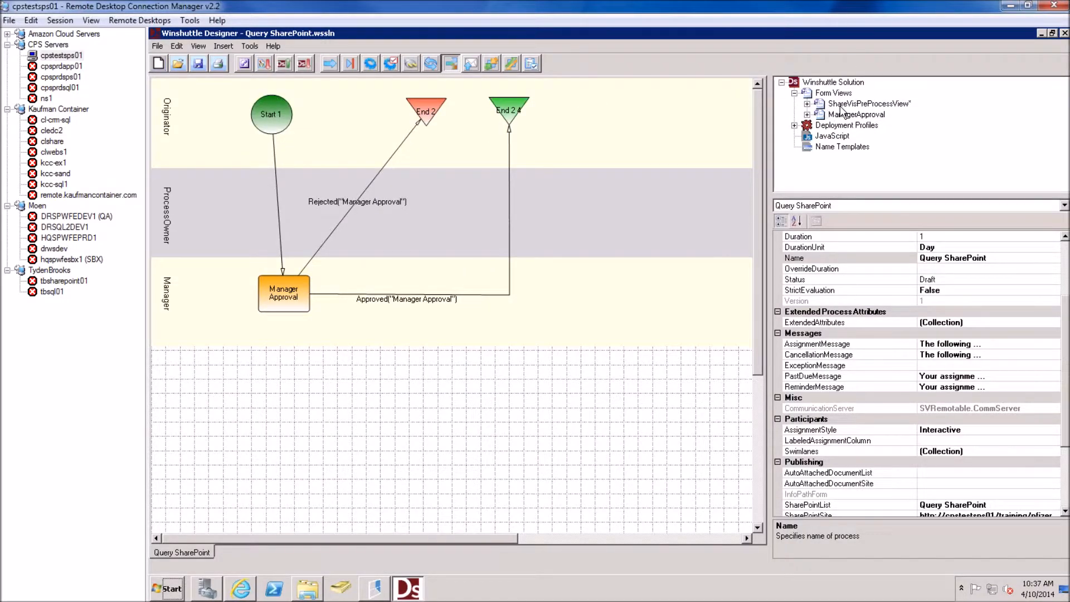
Open the English - United States, Large view and inspect wpManager's Manager swimlane setting
left_click(825, 105)
left_click(807, 105)
double_click(858, 114)
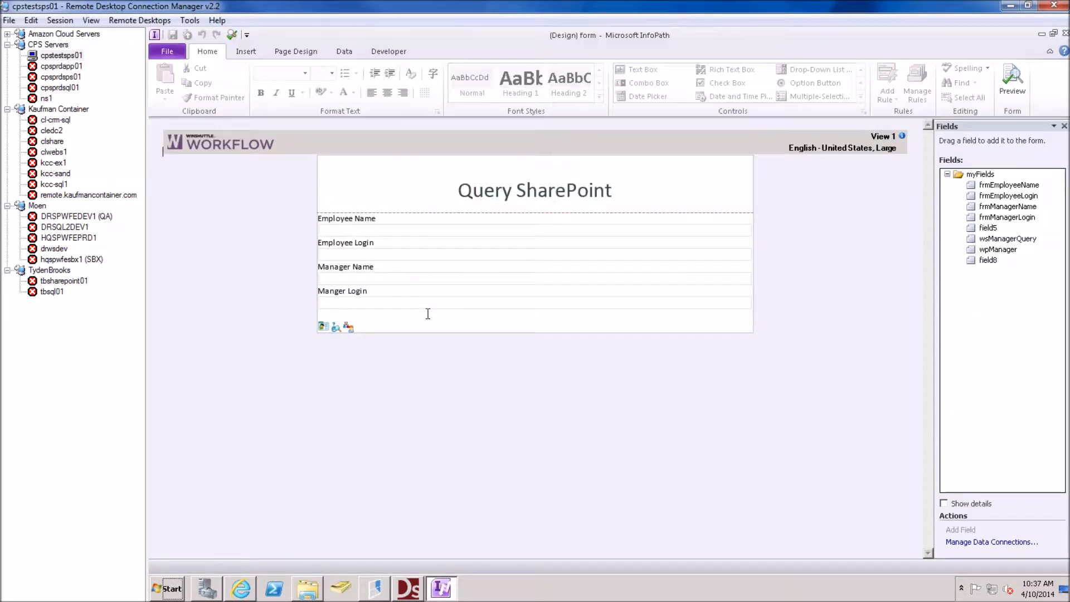
right_click(349, 326)
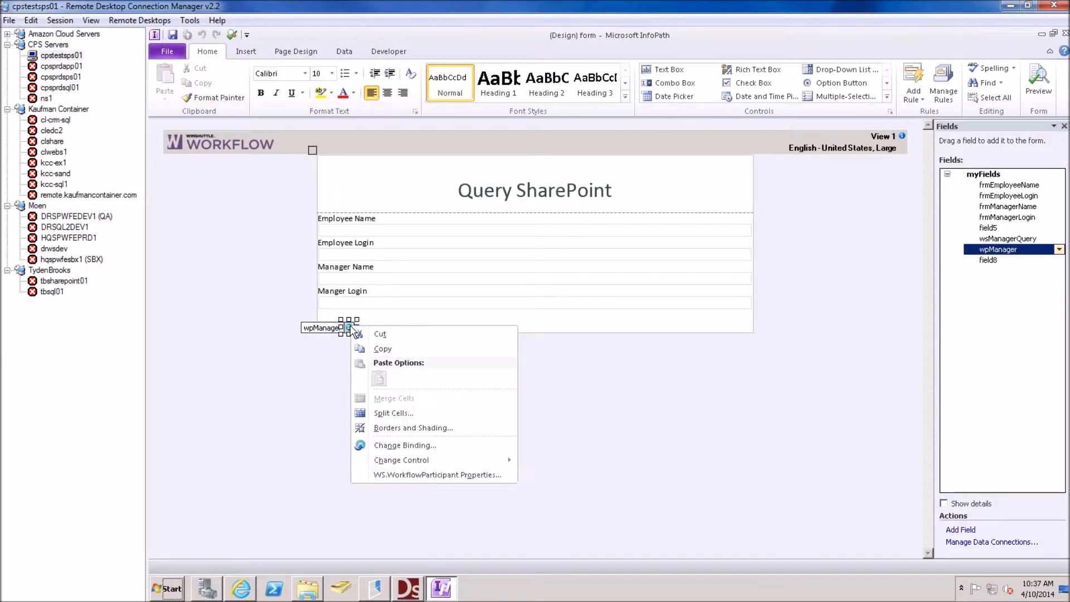
left_click(406, 476)
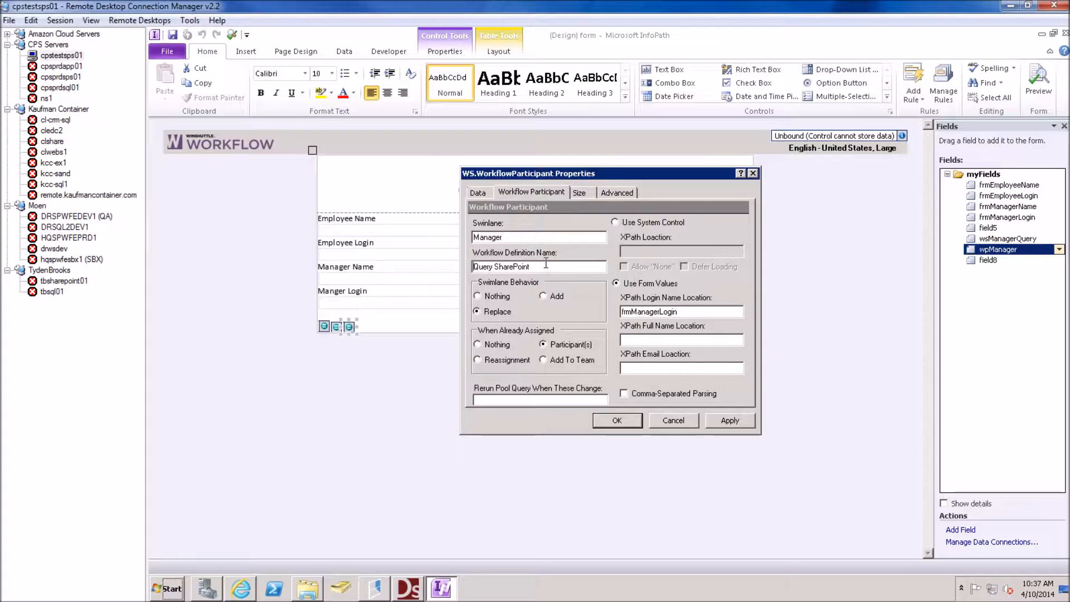
left_click(517, 235)
left_click(674, 422)
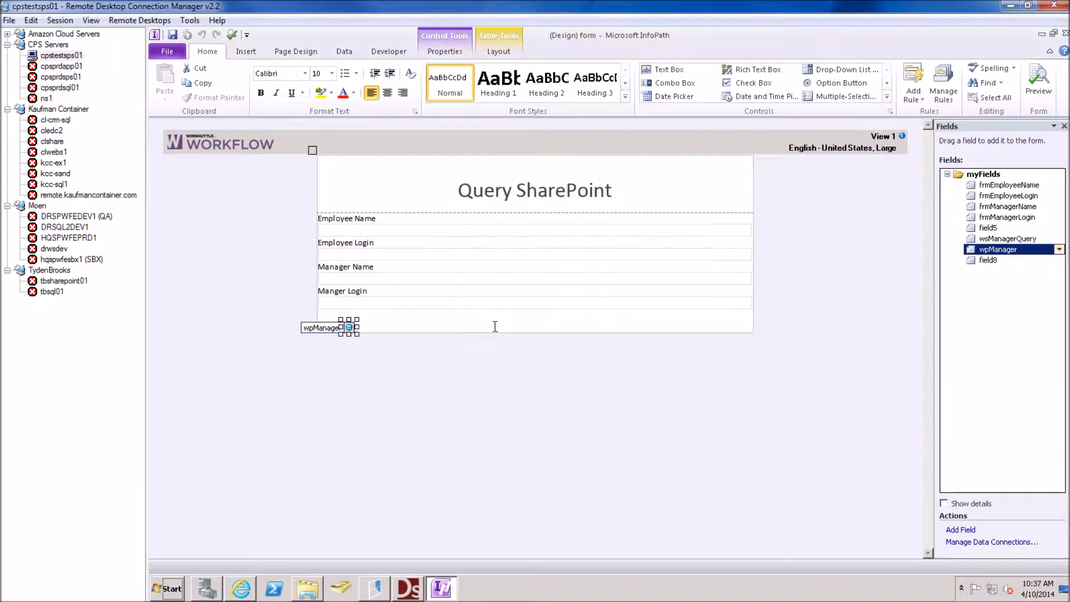
Copy the field name frmManagerLogin from the Manger Login text box properties
left_click(441, 304)
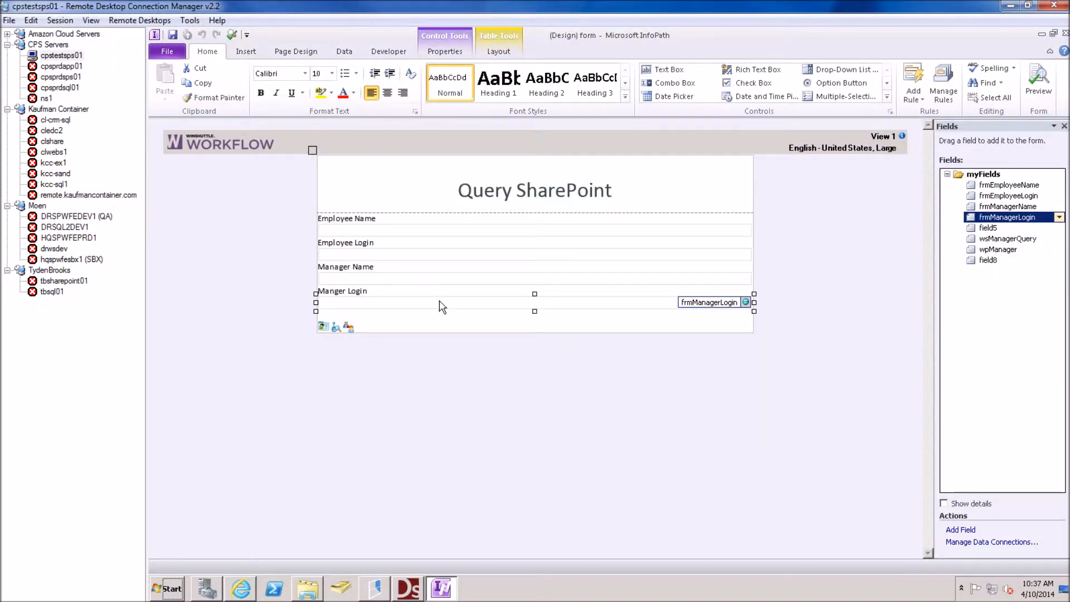
right_click(441, 306)
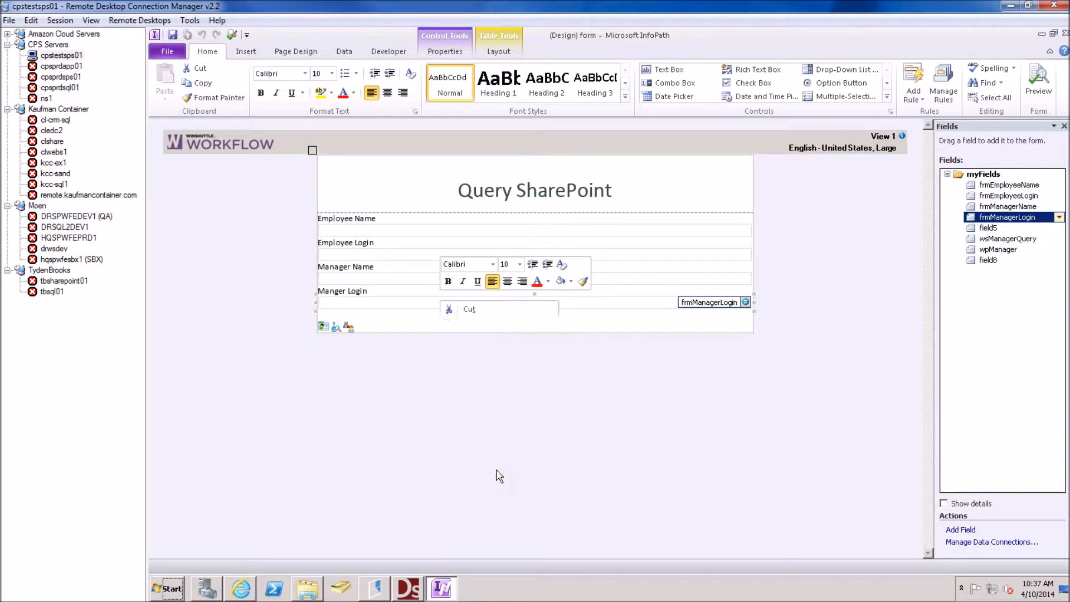
left_click(498, 467)
left_click(557, 223)
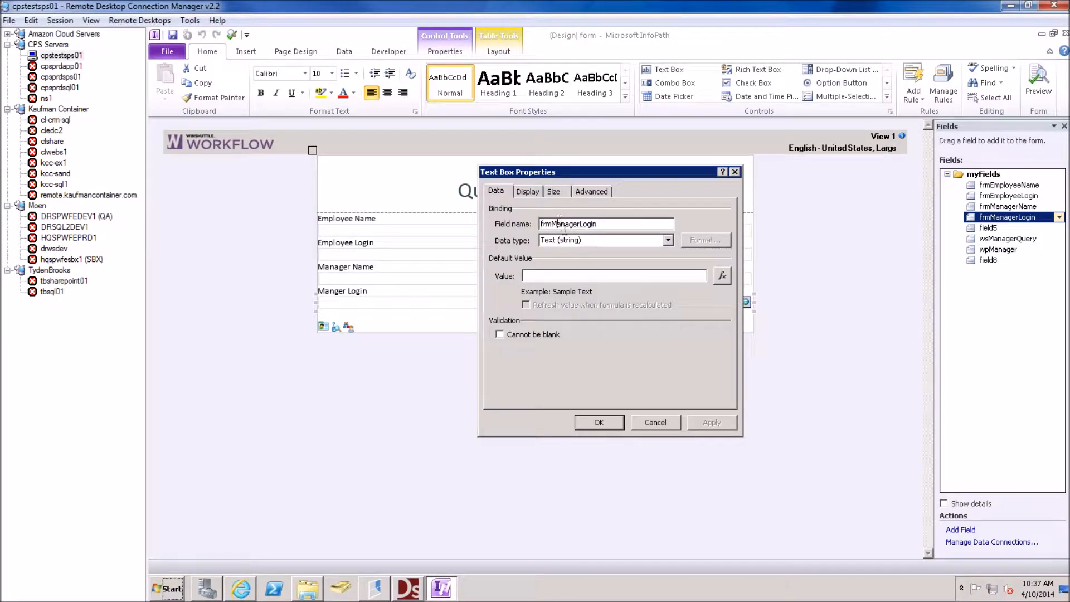
left_click_drag(601, 224, 494, 224)
key("ctrl+c")
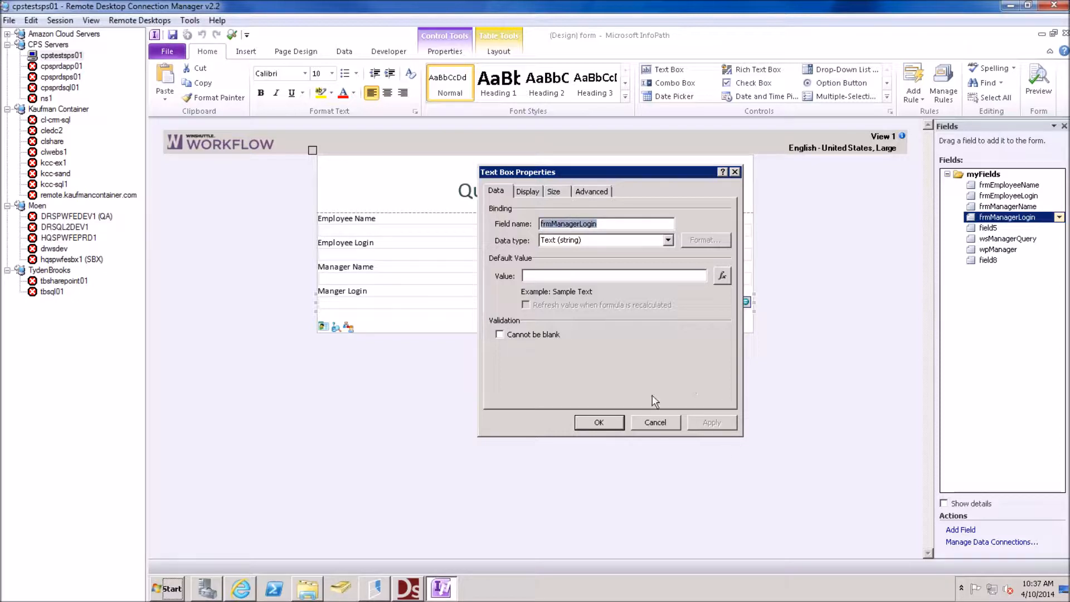
left_click(655, 423)
Replace wpManager's XPath Login Name Location with frmManagerLogin and confirm
left_click(352, 331)
right_click(350, 328)
left_click(421, 478)
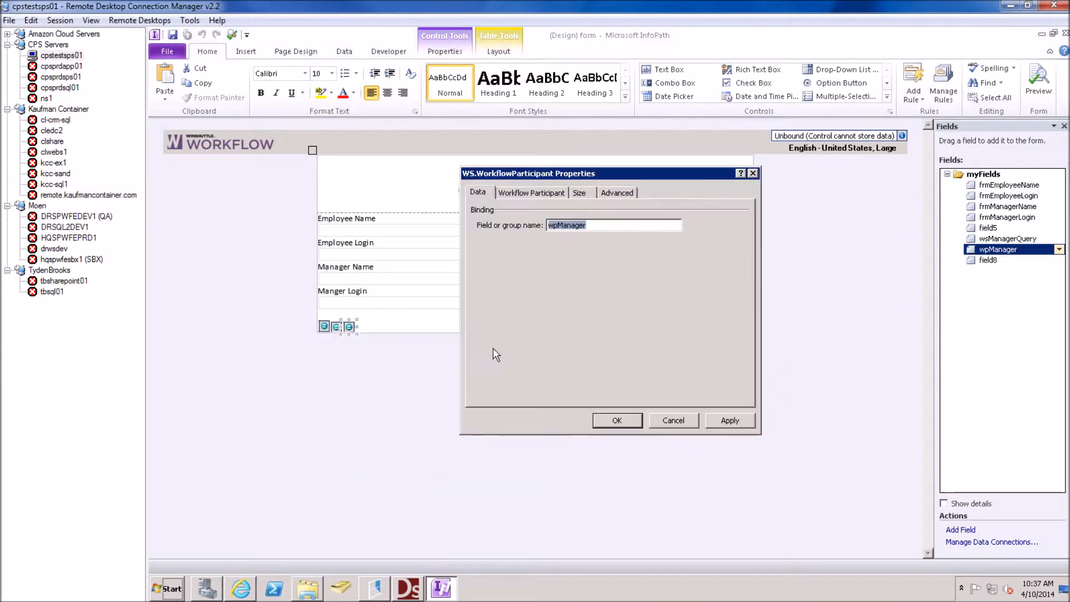
left_click(517, 193)
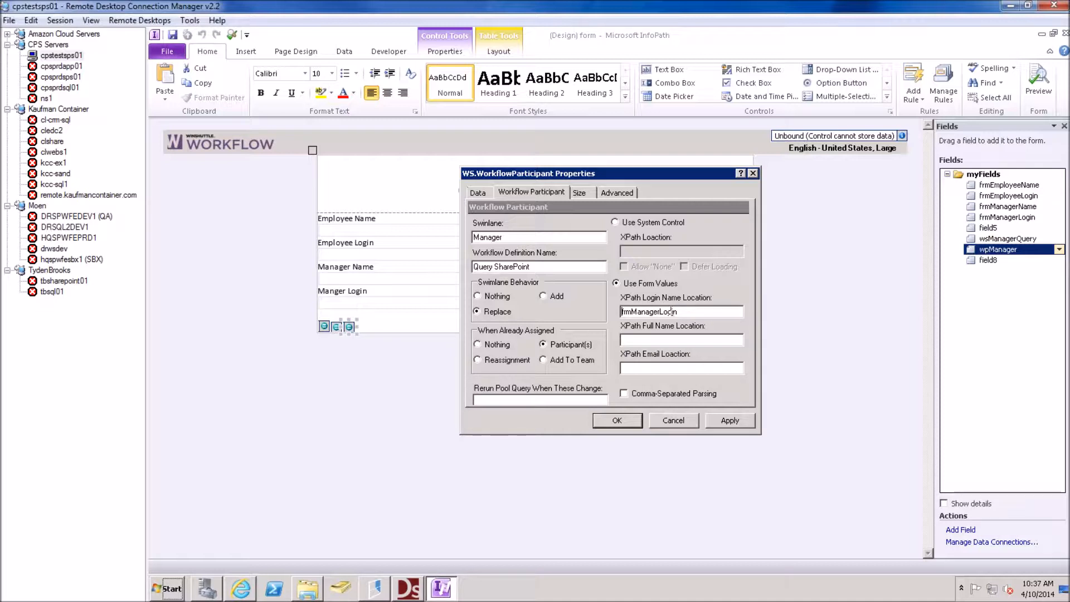
key("Delete")
key("Delete")
key("Delete")
key("Delete")
key("Delete")
key("Delete")
key("Delete")
key("Delete")
key("Delete")
key("Delete")
key("Delete")
key("Delete")
key("Delete")
key("Delete")
key("Delete")
key("ctrl+v")
left_click(618, 422)
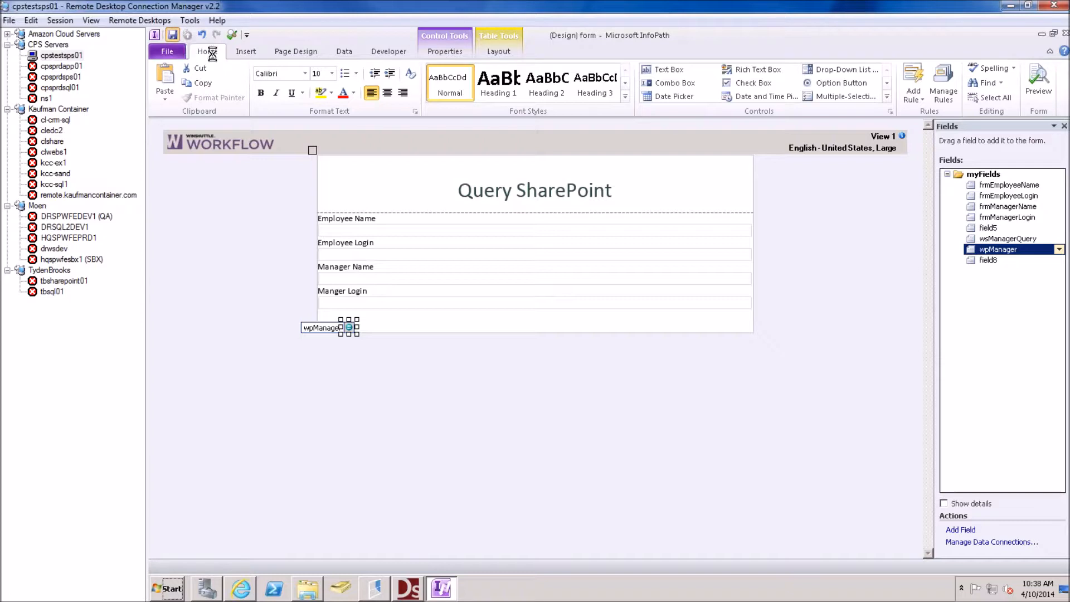
In the ManagerApproval view, delete the field5, wsManagerQuery and wpManager controls
left_click(293, 52)
left_click(177, 83)
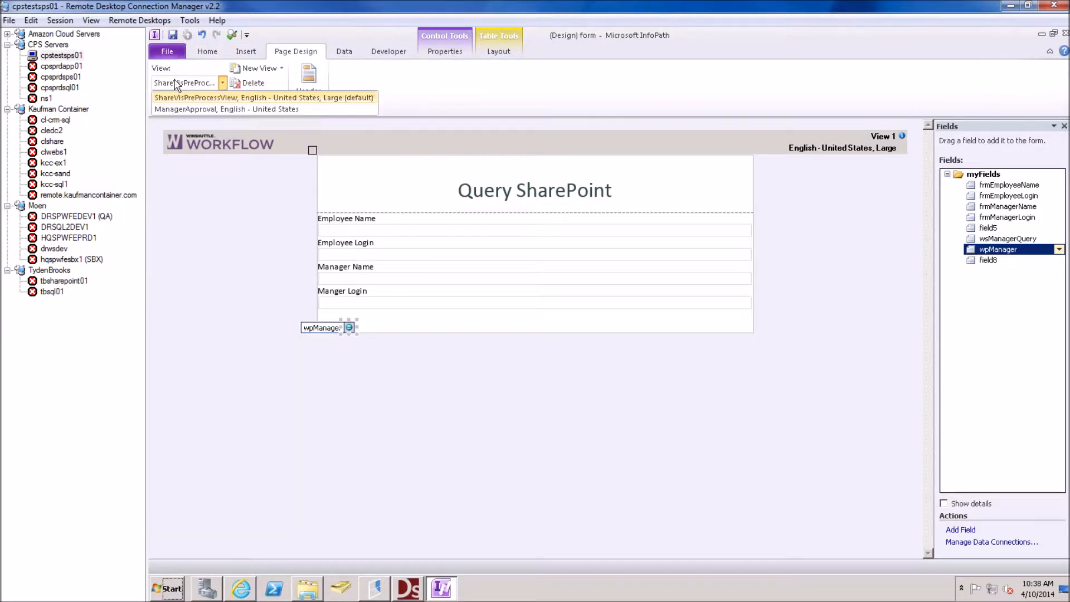
left_click(192, 109)
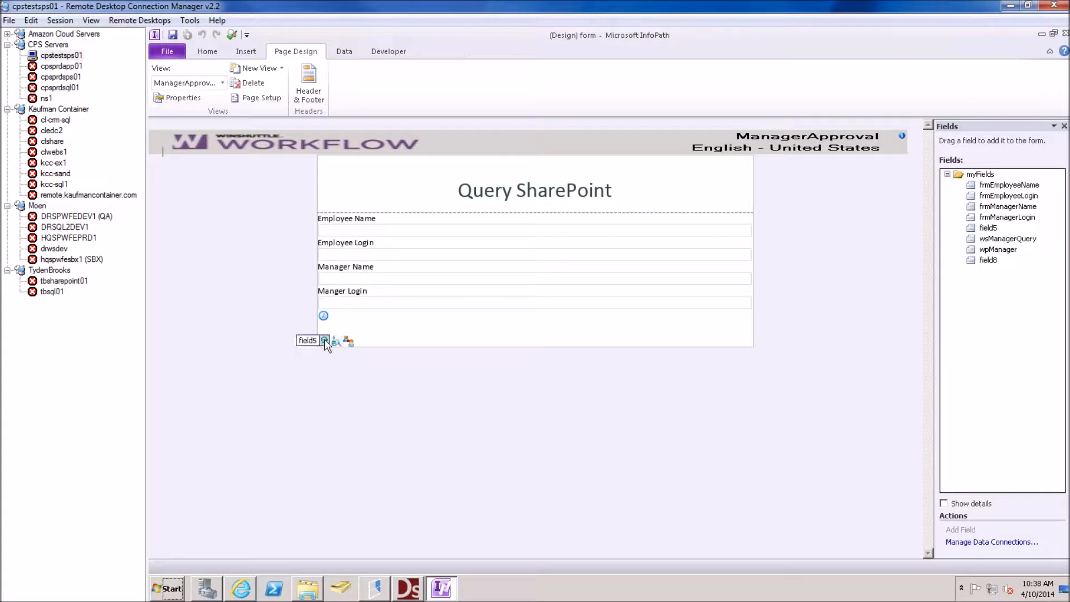
left_click(324, 340)
key("Delete")
left_click(321, 340)
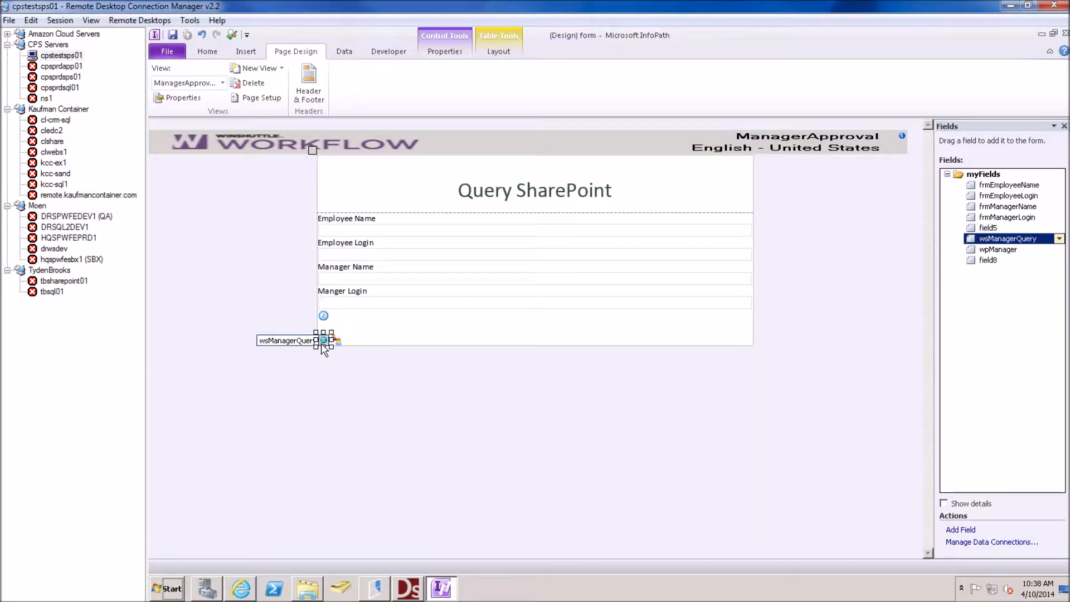
key("Delete")
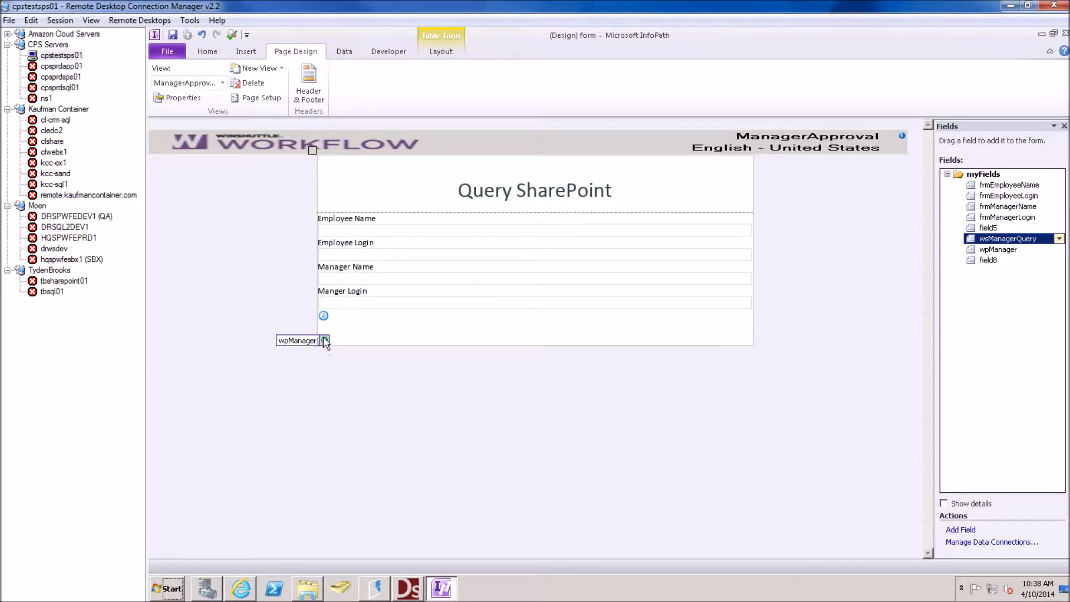
left_click(322, 341)
key("Delete")
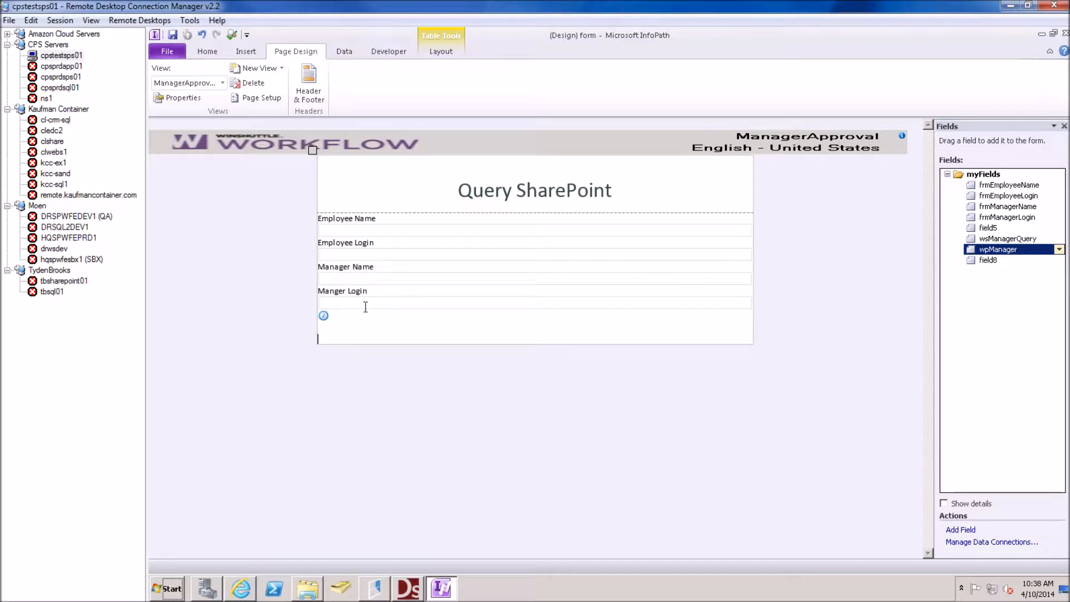
Check the remaining field8 control, save the form template and close InfoPath
left_click(323, 315)
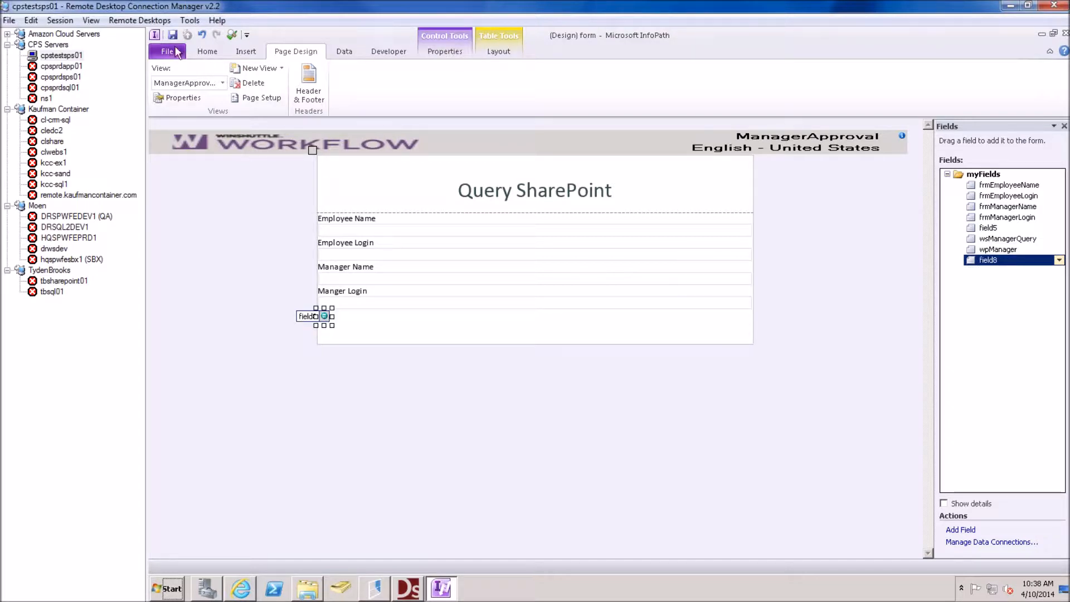
left_click(171, 35)
left_click(1063, 34)
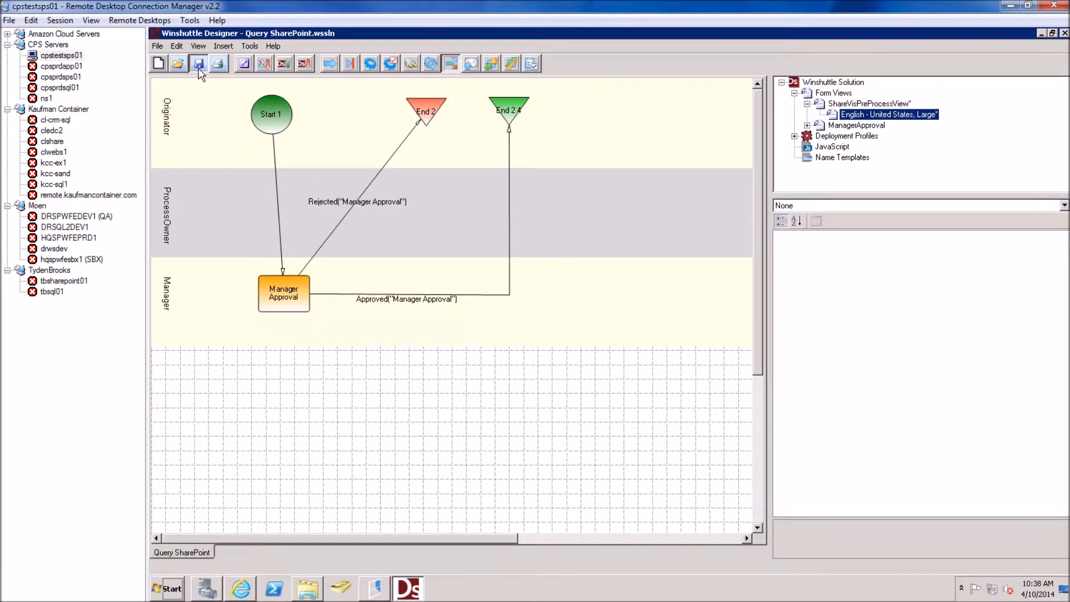
Review the Manager swimlane in the Query SharePoint process's Swimlanes collection
left_click(746, 274)
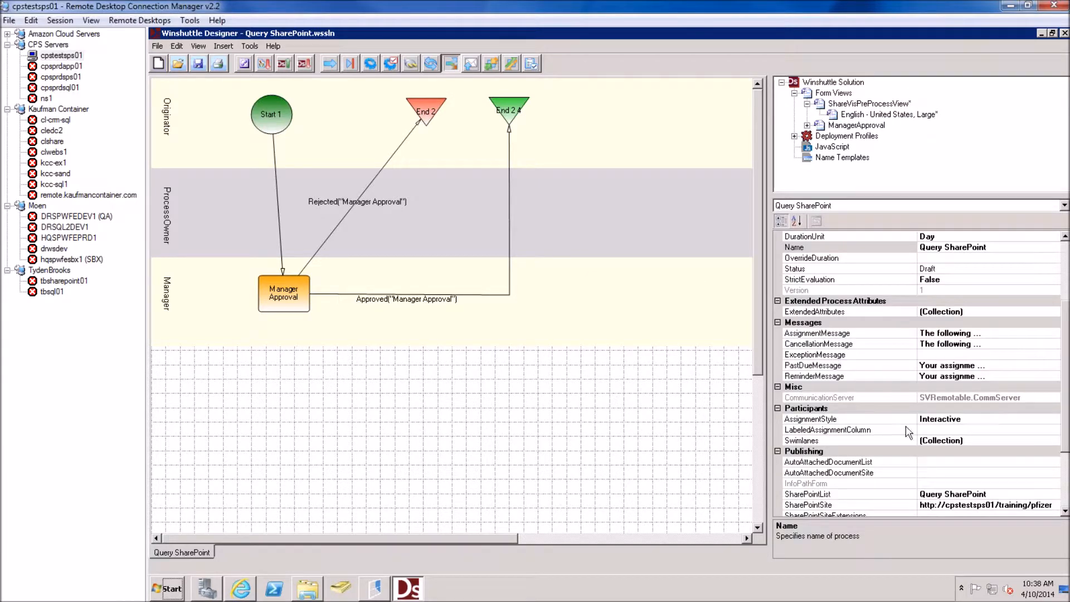
left_click(1008, 440)
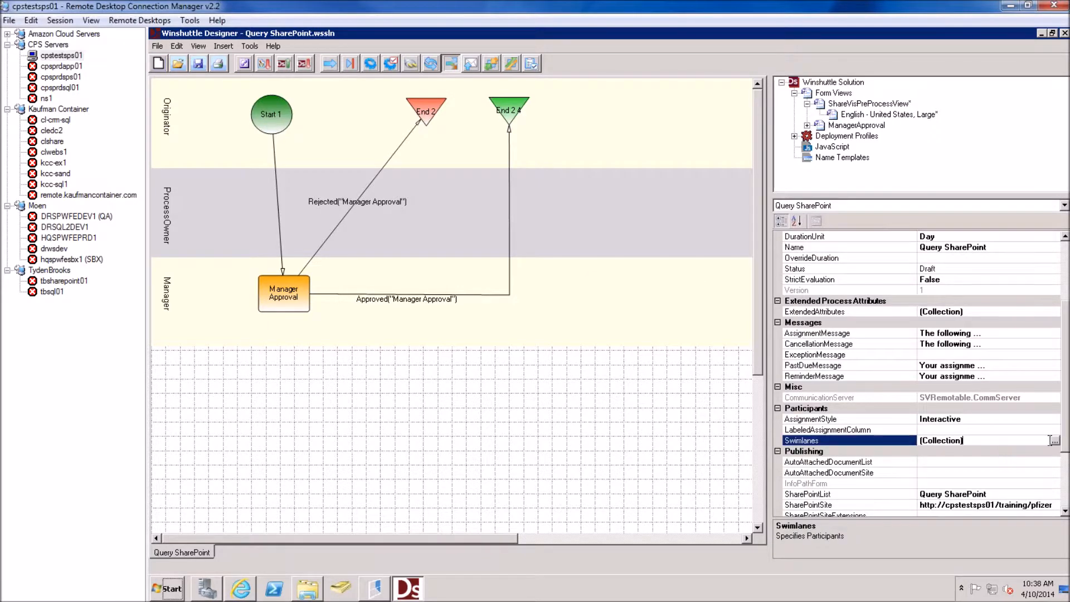
left_click(1054, 441)
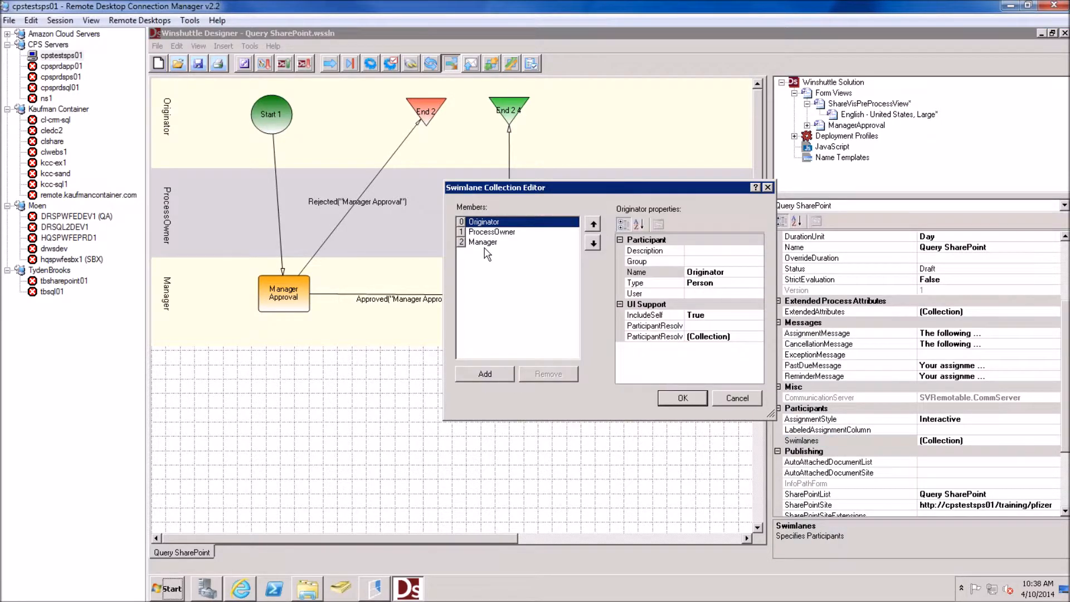
left_click(485, 244)
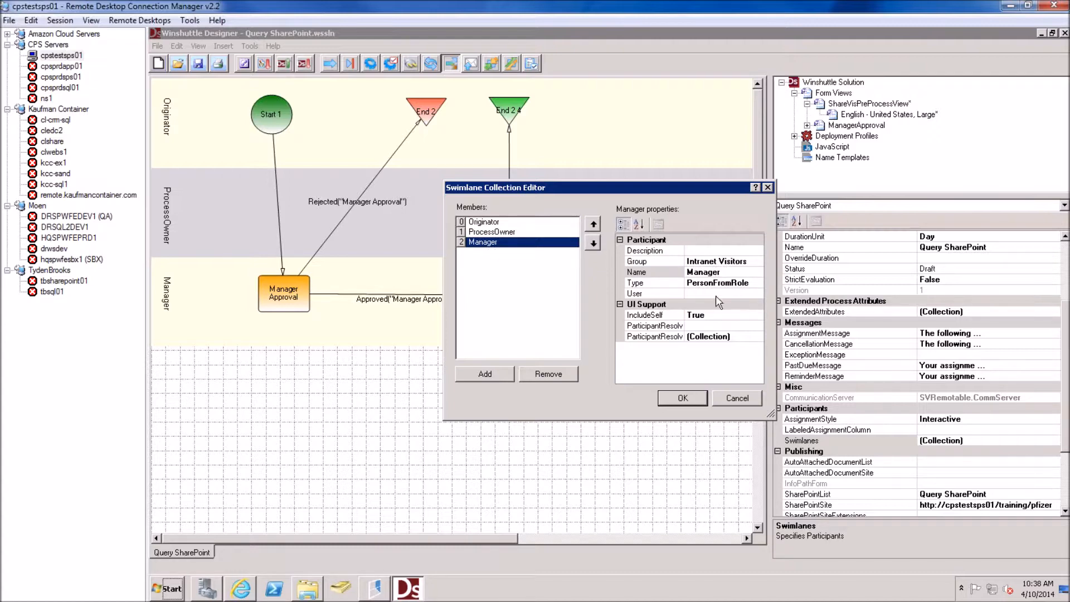
left_click(684, 399)
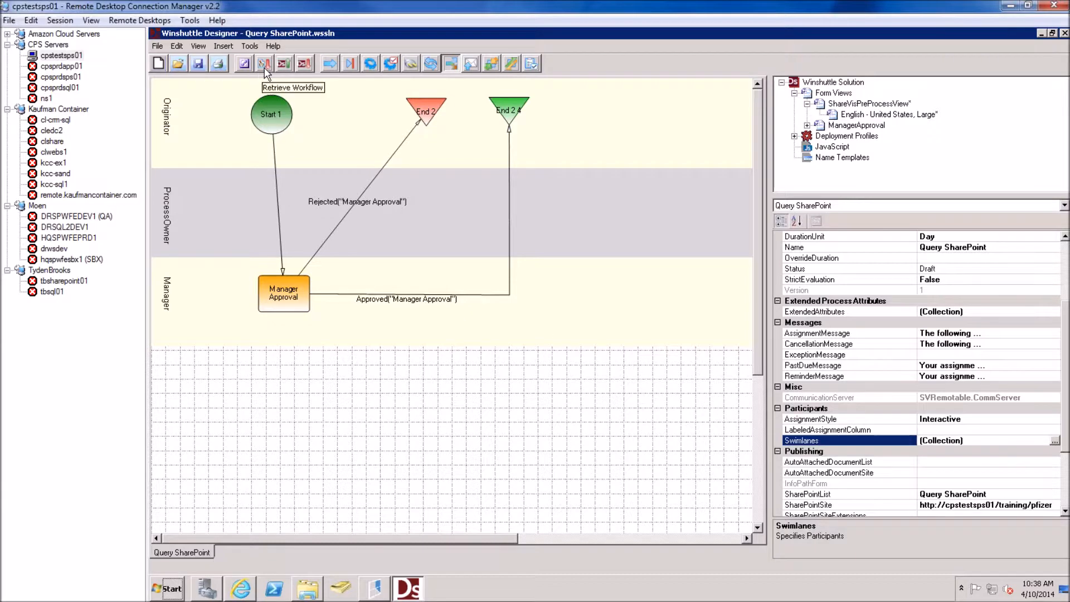
Publish the solution to Development with Overwrite existing process checked
left_click(285, 63)
left_click(526, 304)
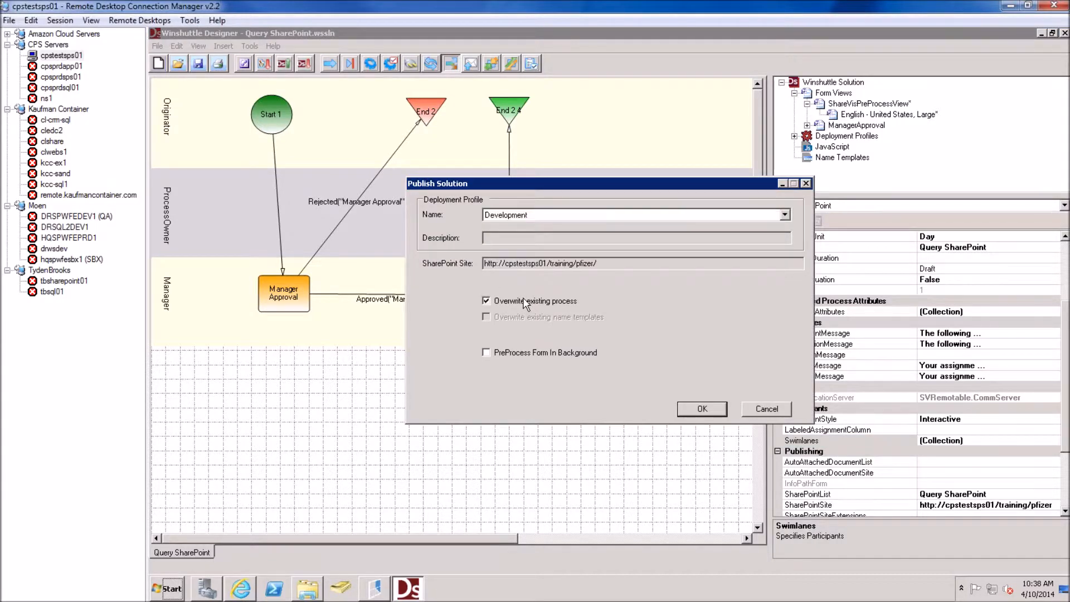
left_click(697, 408)
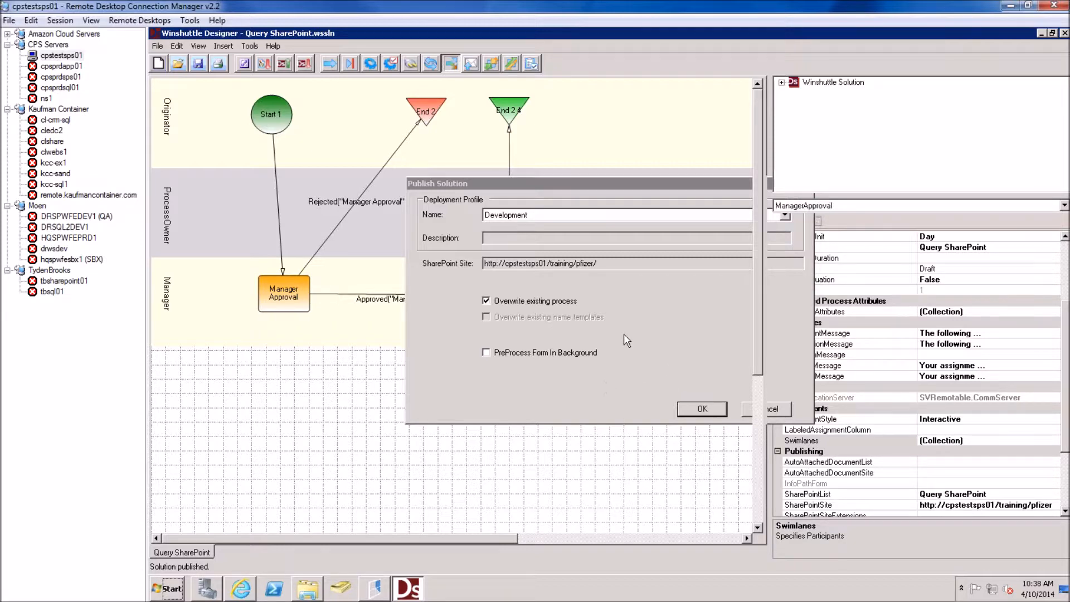
left_click(242, 589)
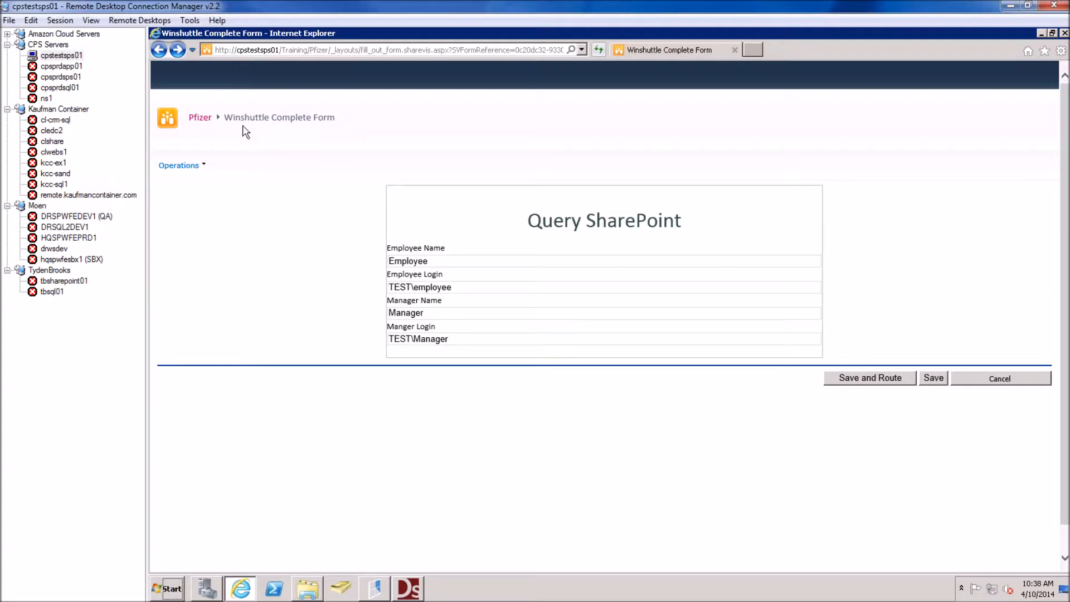
Open a new Query SharePoint form from Home, check the prefilled employee and manager logins, then go back
left_click(159, 50)
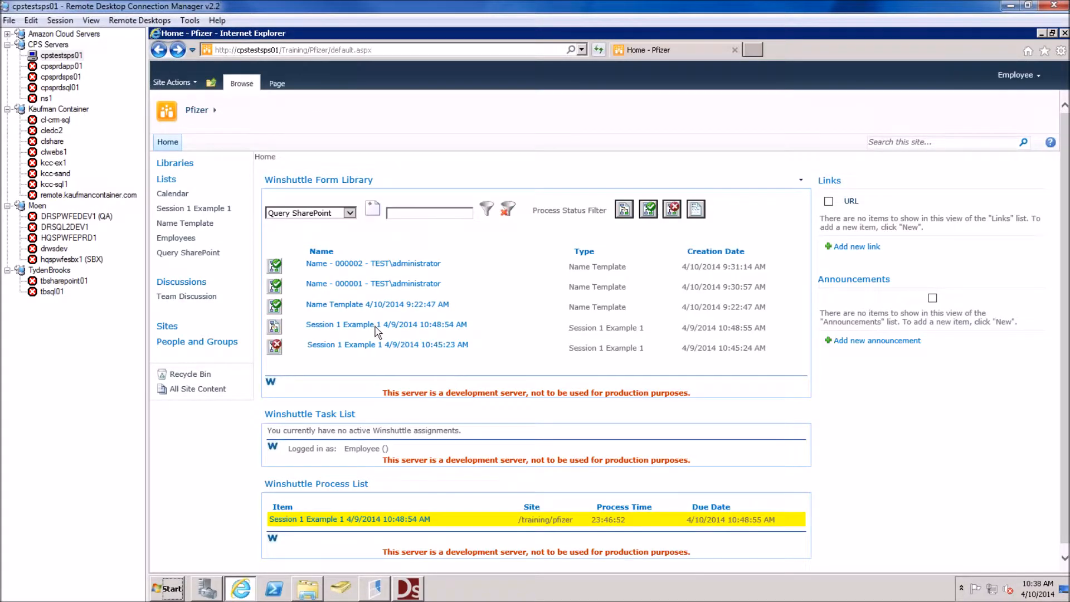
left_click(378, 211)
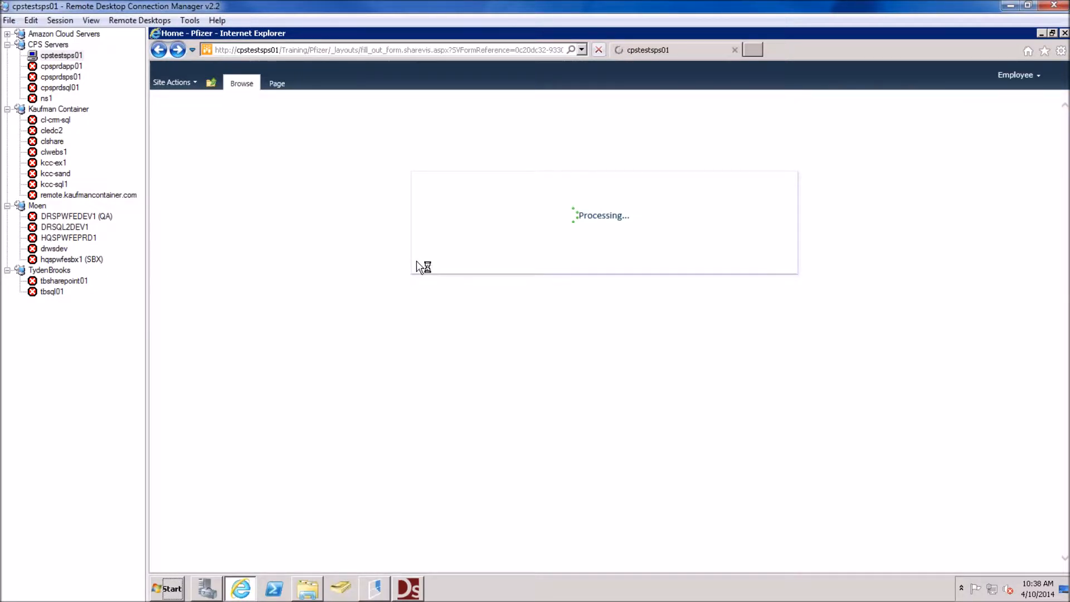
left_click_drag(453, 288, 378, 311)
left_click_drag(448, 339, 393, 342)
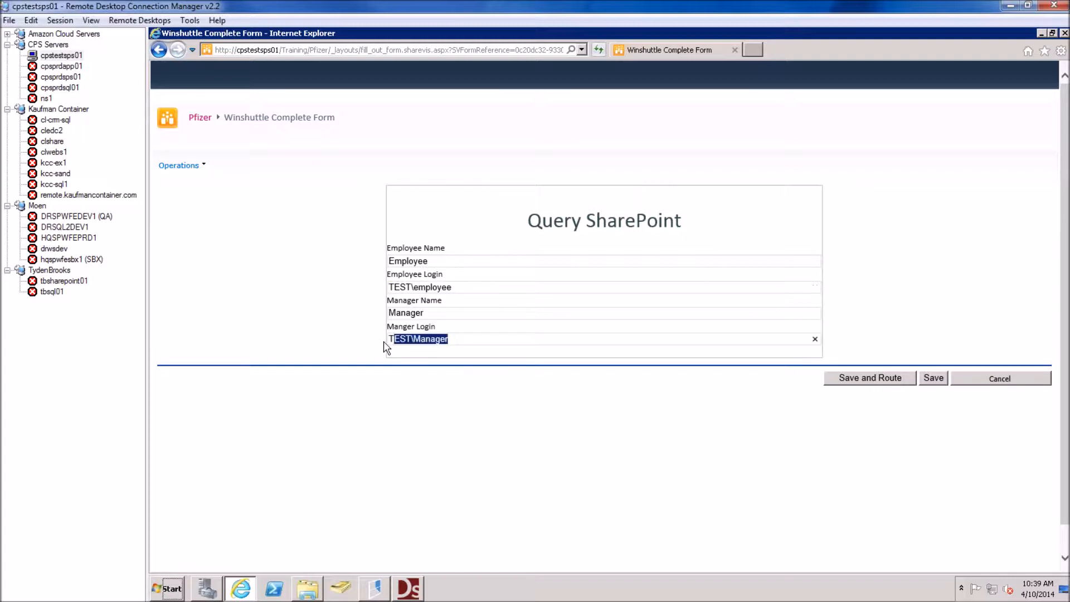
left_click(162, 52)
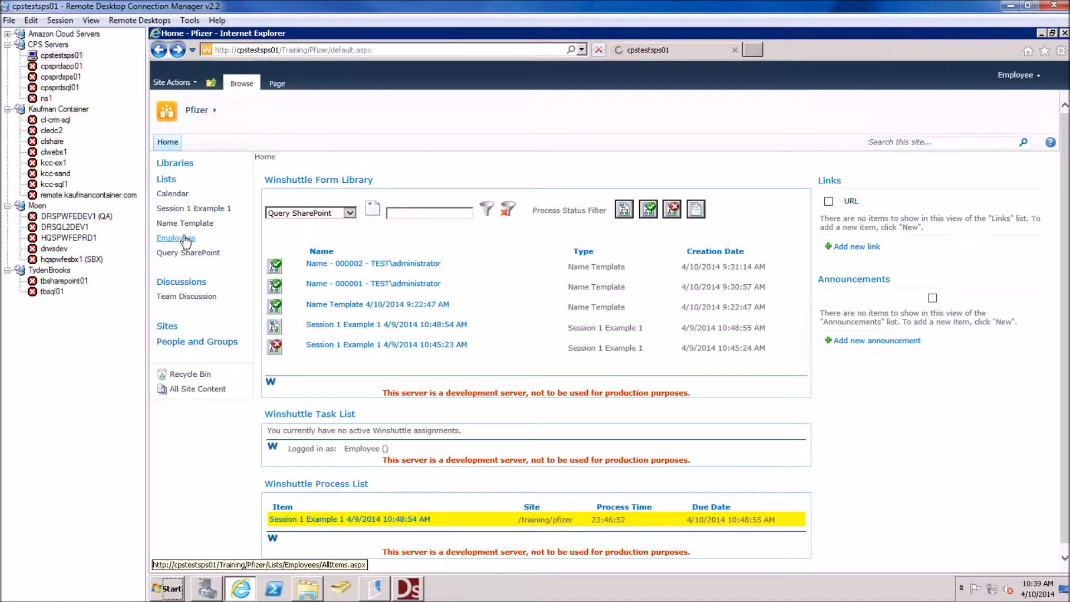
Open Employees in Datasheet View and paste TEST\manager and TEST\director into the first two ManagerLogin cells
left_click(184, 238)
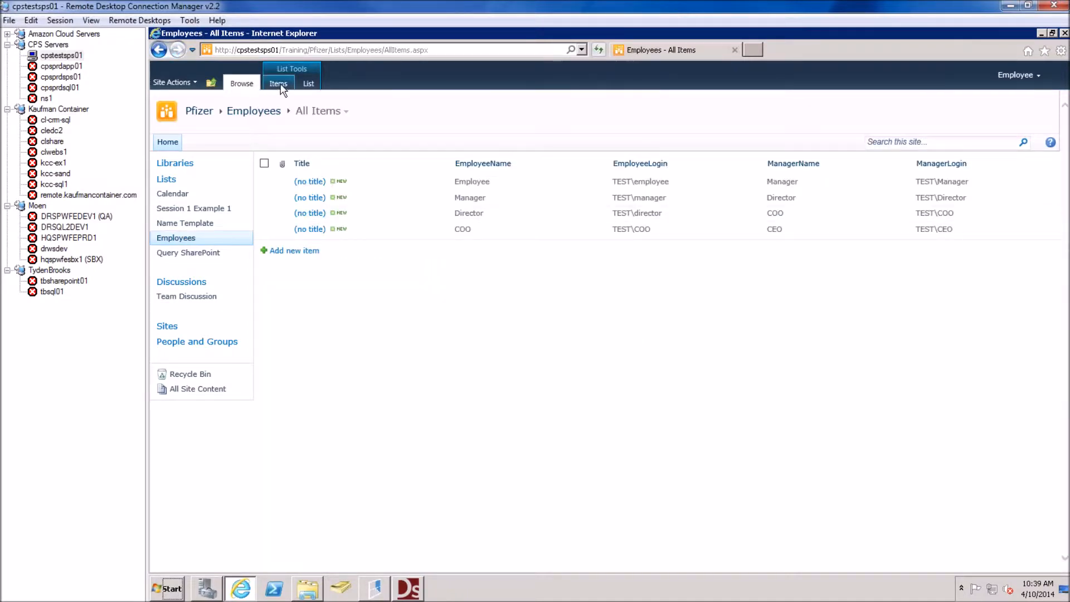
left_click(308, 83)
left_click(210, 112)
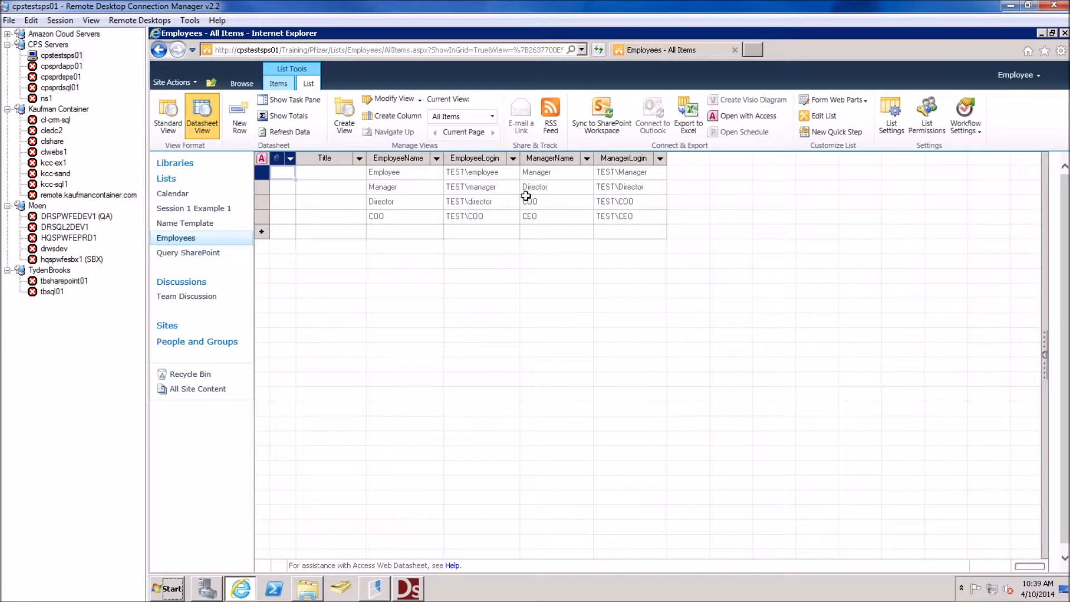
left_click(492, 191)
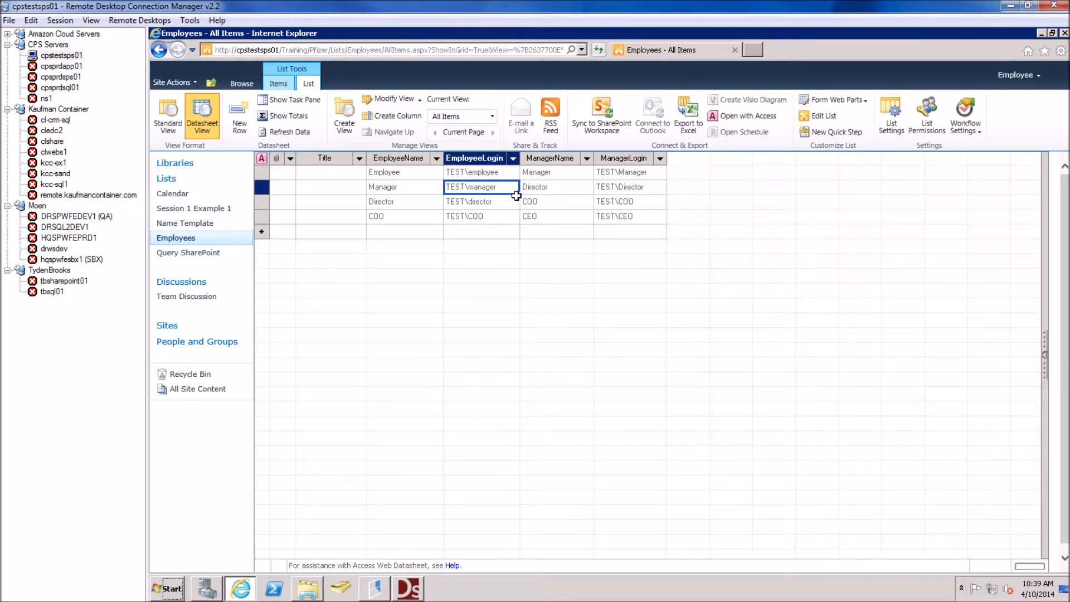
left_click(616, 172)
type("TEST\\manager")
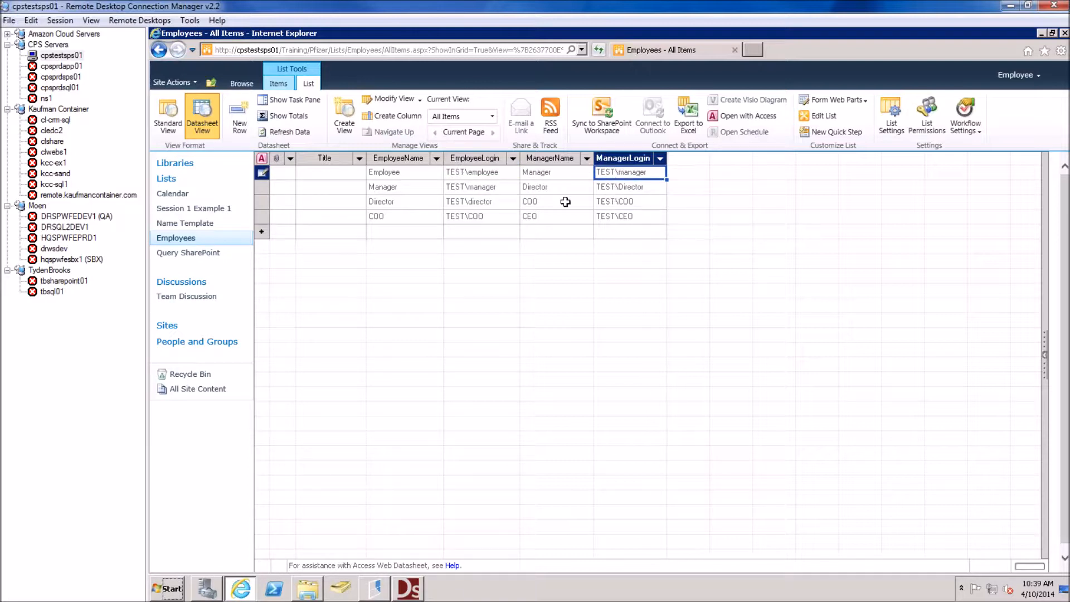
left_click(489, 202)
left_click(635, 190)
type("TEST\\director")
Retype the COO row's EmployeeLogin as lowercase TEST\coo
left_click(485, 202)
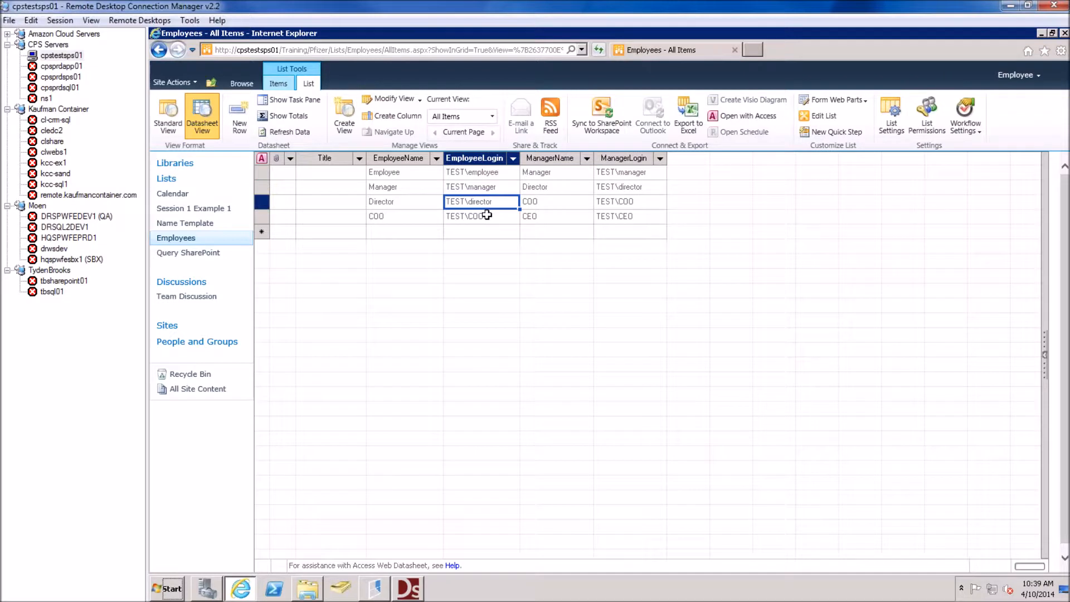
double_click(488, 216)
key("BackSpace")
key("BackSpace")
key("BackSpace")
type("coo")
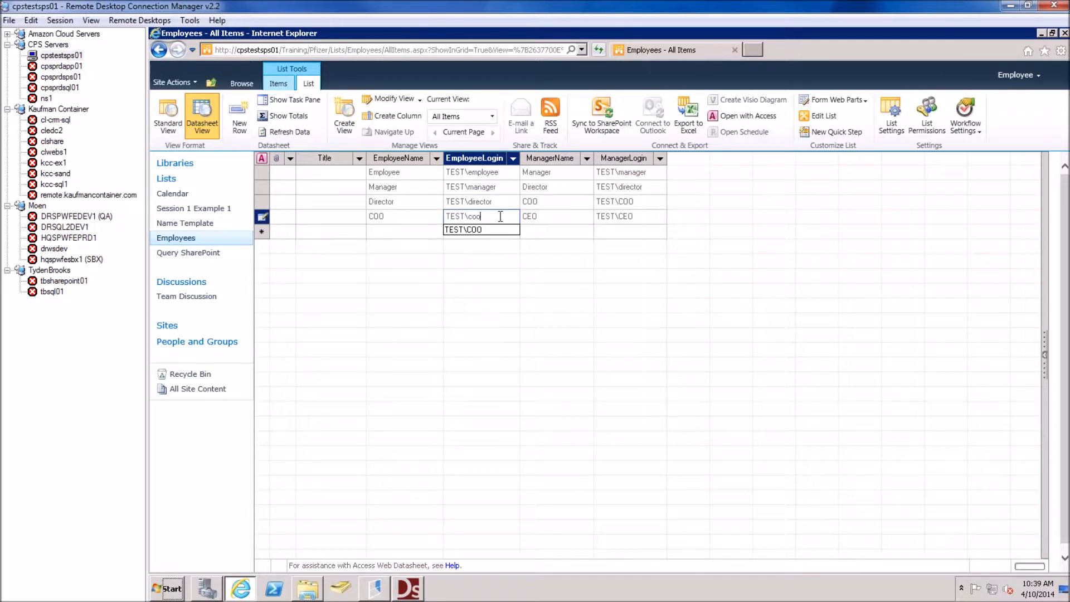
left_click(458, 201)
Set the Director's ManagerLogin to TEST\coo and the COO's to TEST\ceo, then return to Standard View
left_click(466, 217)
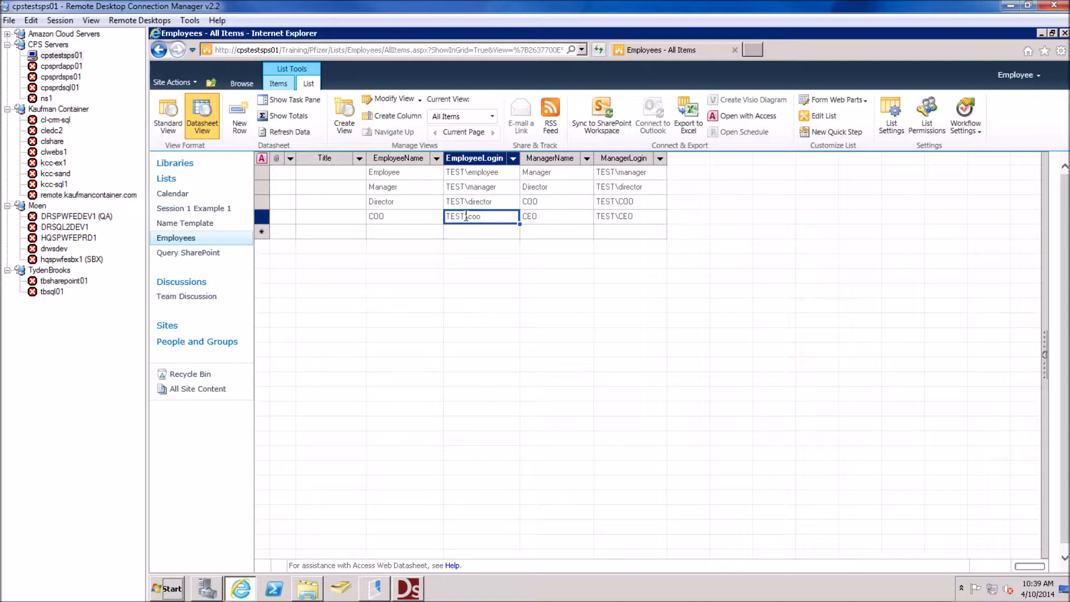
left_click(616, 206)
type("TEST\\coo")
double_click(634, 217)
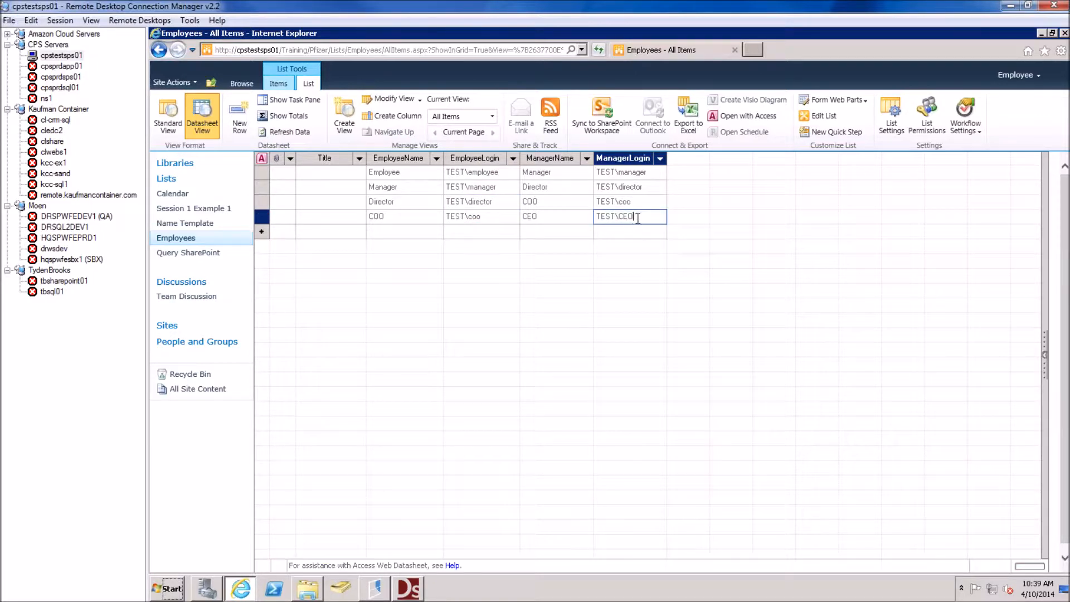
key("BackSpace")
key("BackSpace")
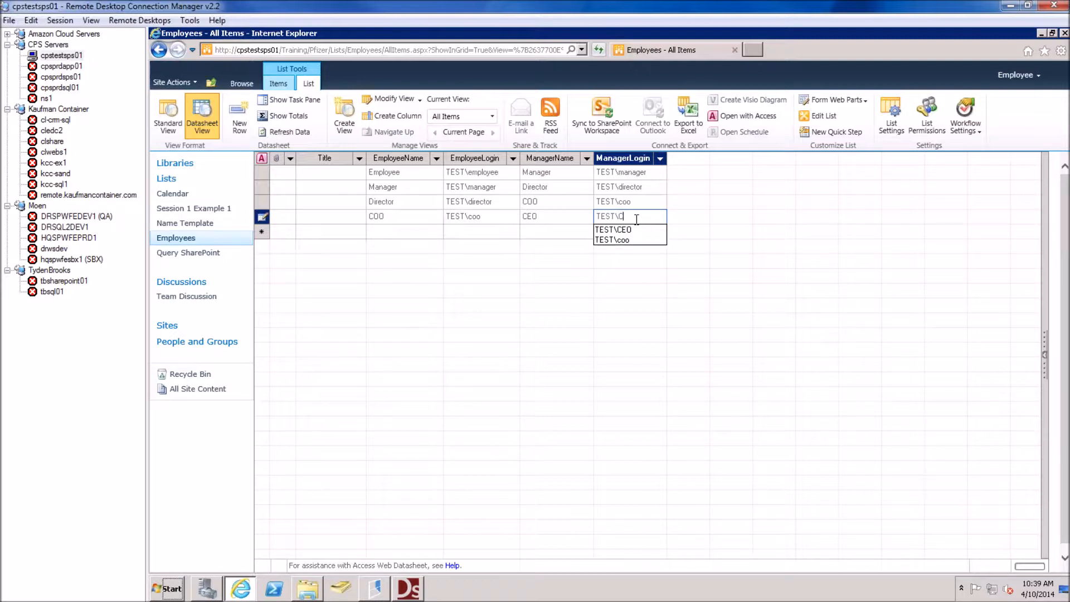
key("BackSpace")
type("ceo")
left_click(626, 190)
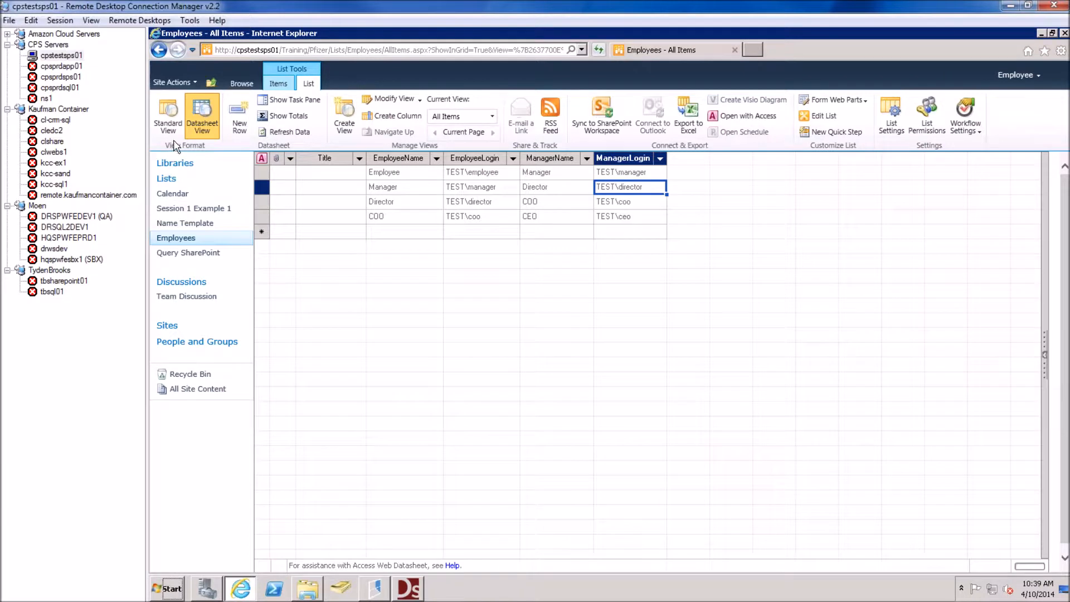
left_click(168, 116)
From the Pfizer home page, start a new Query SharePoint form
left_click(241, 83)
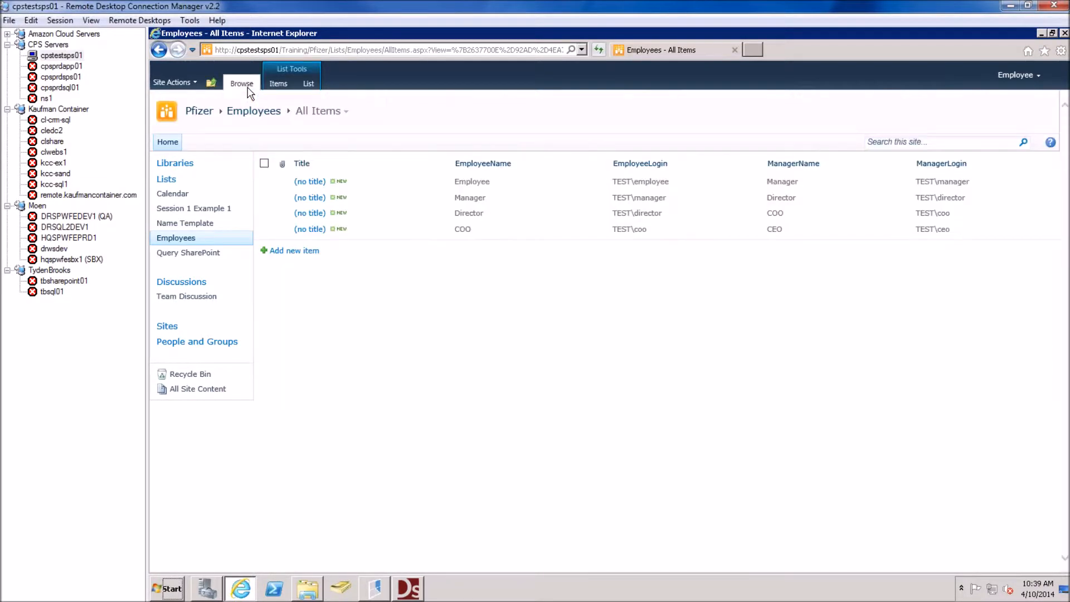
left_click(270, 122)
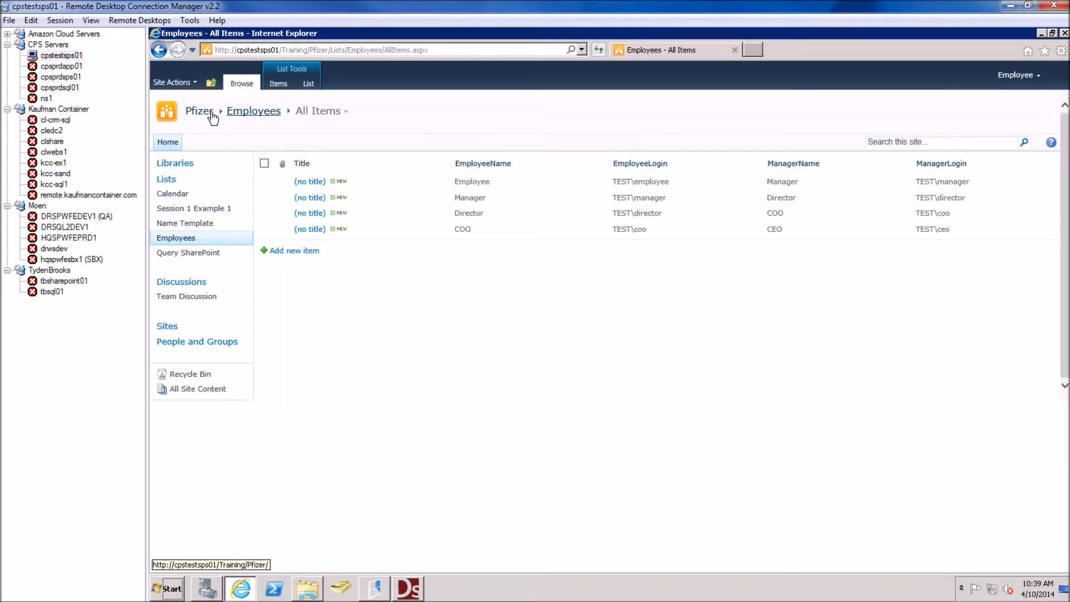
left_click(211, 112)
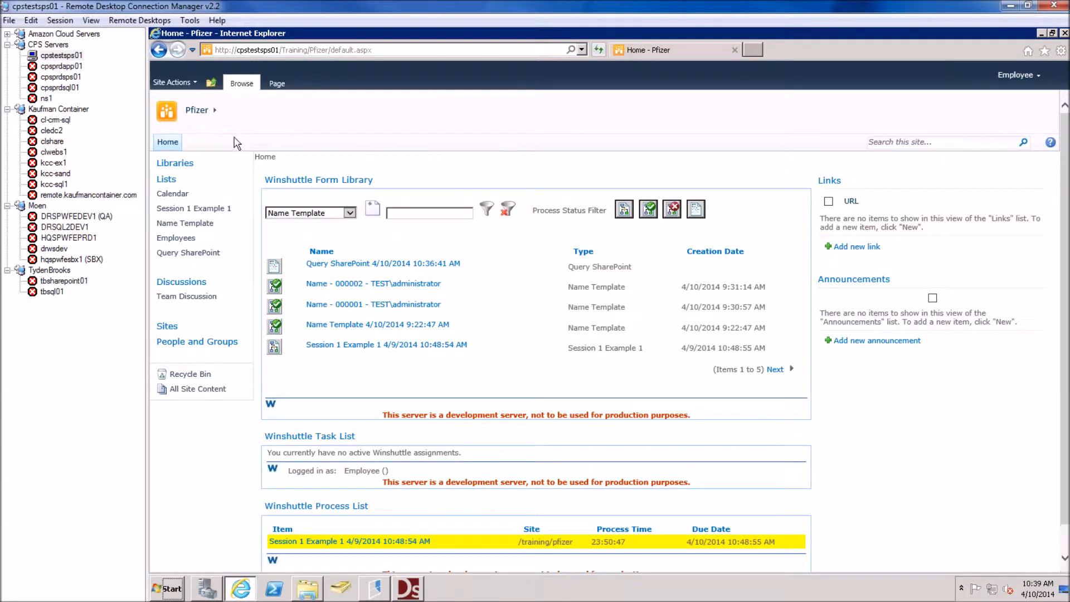
left_click(348, 213)
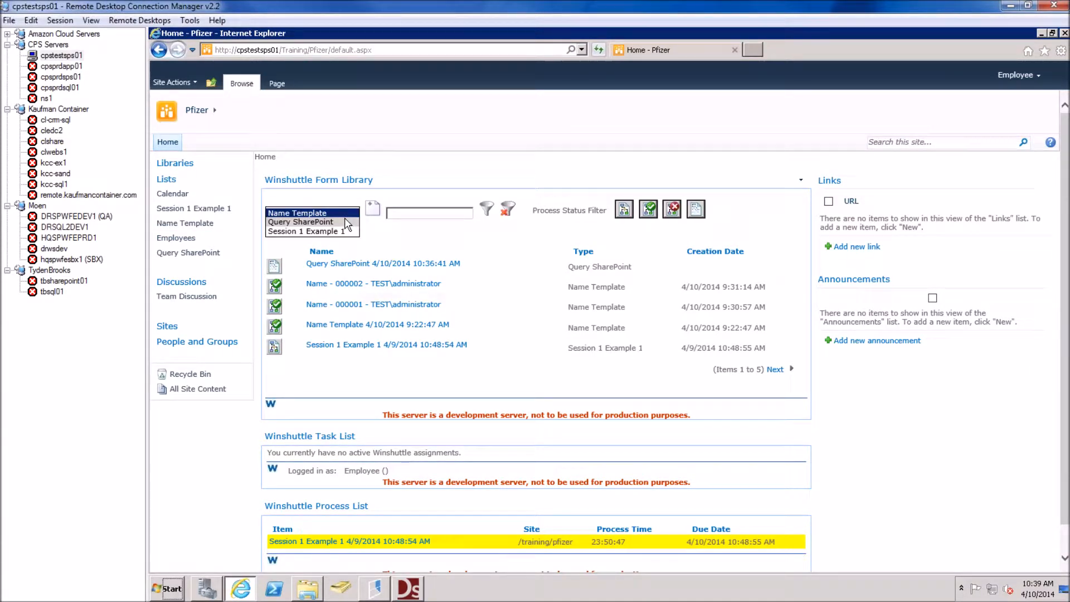
left_click(358, 222)
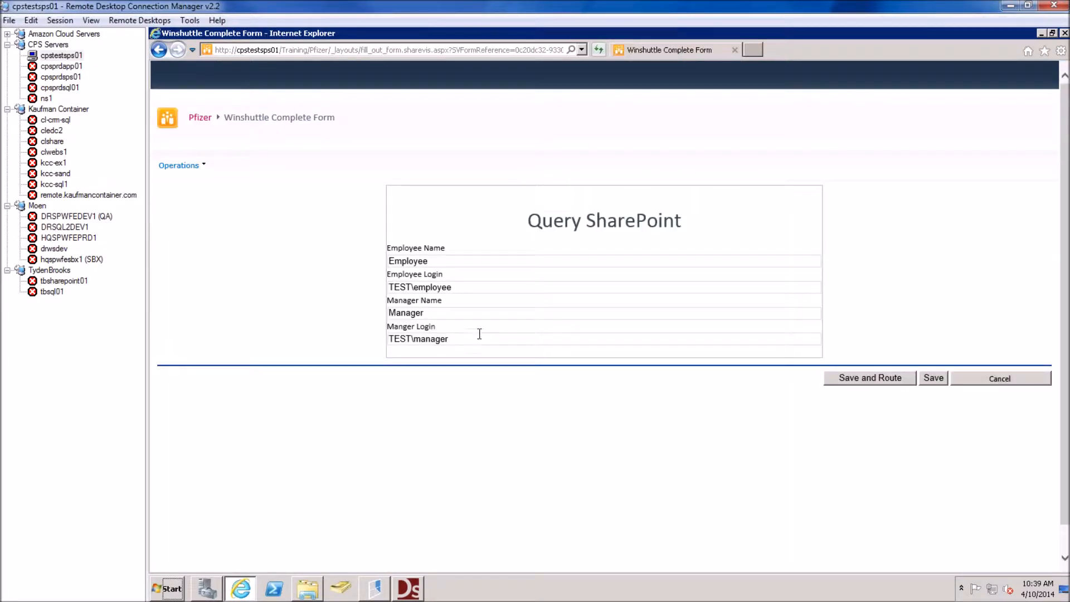
Edit the Manager Name field and Save and Route the form, which fails on the Manager swimlane
left_click_drag(405, 335, 388, 335)
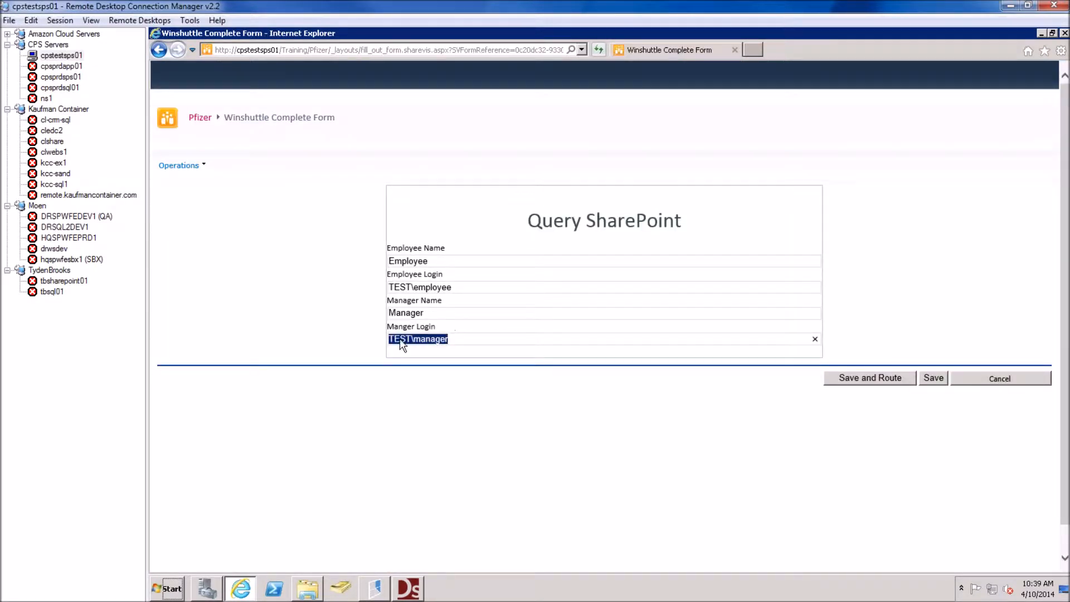
left_click(433, 315)
key("BackSpace")
key("BackSpace")
key("BackSpace")
key("BackSpace")
key("BackSpace")
key("BackSpace")
type("J")
left_click(879, 377)
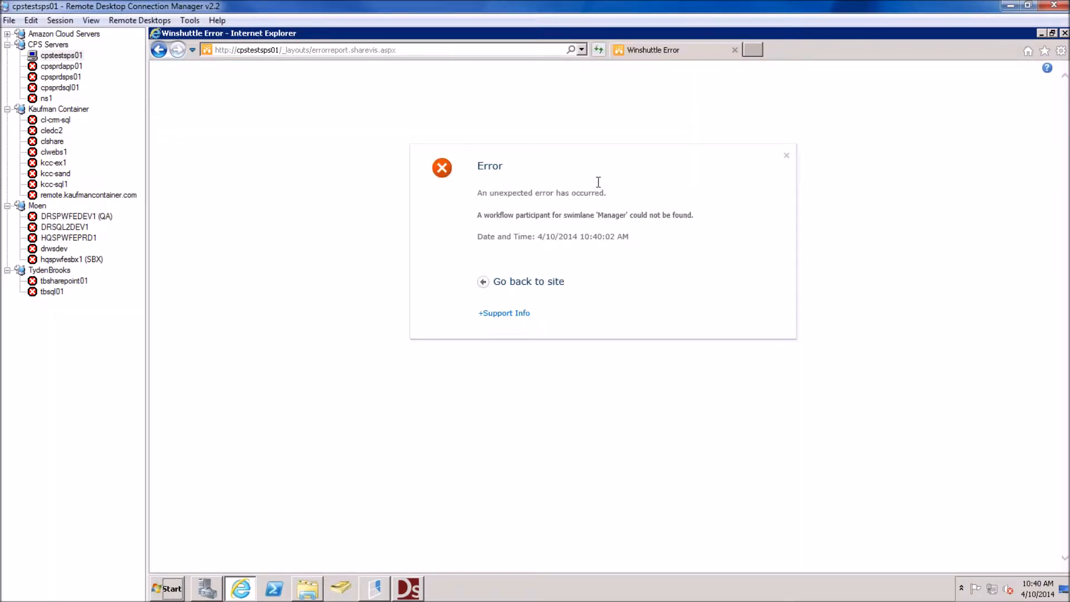
left_click_drag(613, 219, 585, 200)
left_click_drag(366, 582, 693, 195)
Confirm the Development profile maps the Manager swimlane to Intranet Visitors, then return to the browser form
double_click(807, 104)
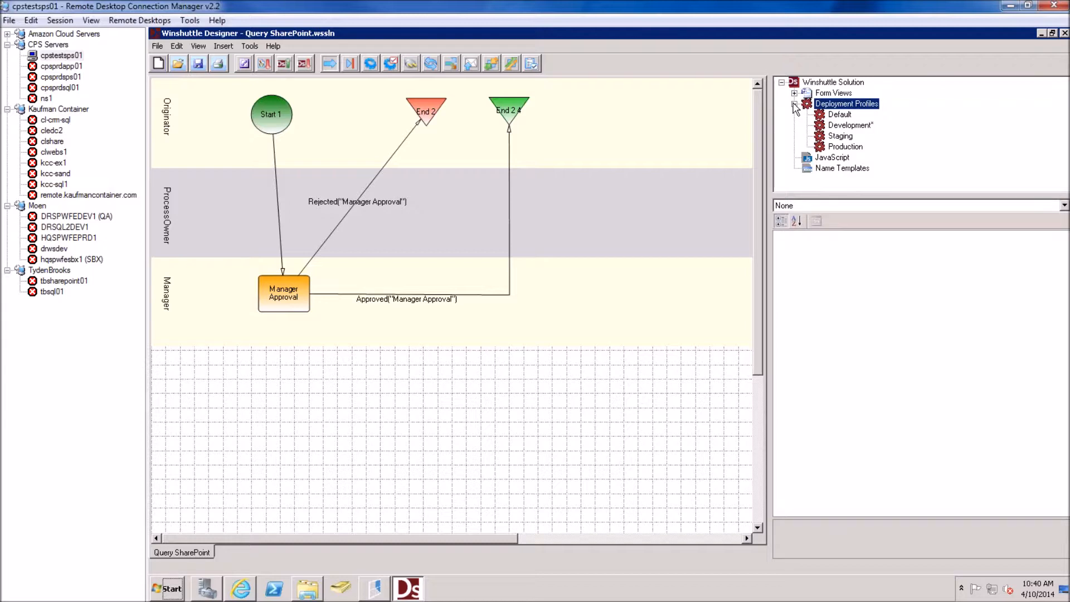
double_click(851, 129)
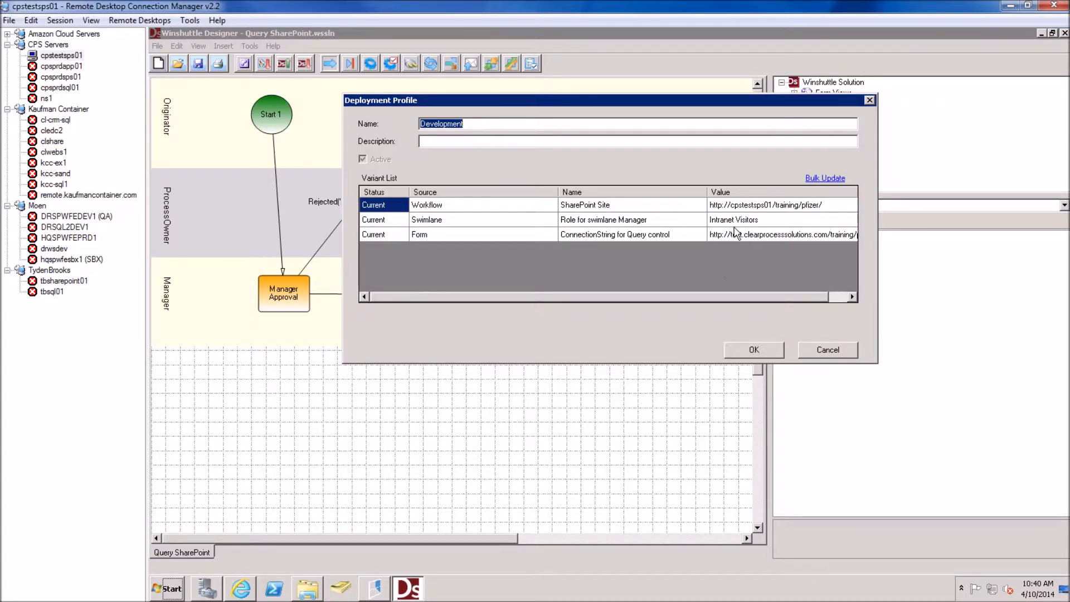
left_click(740, 223)
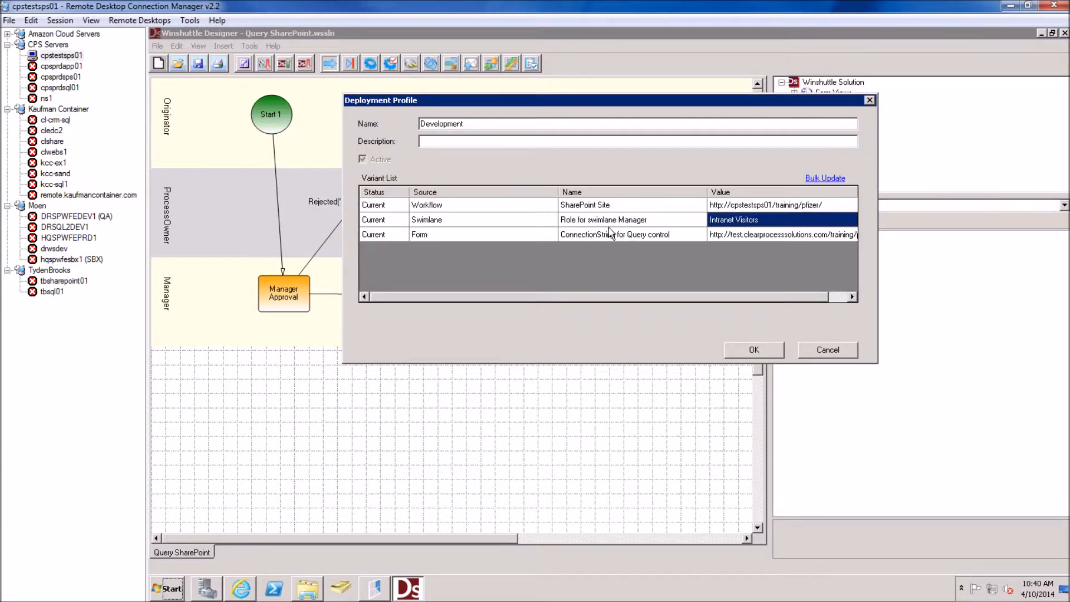
left_click(837, 344)
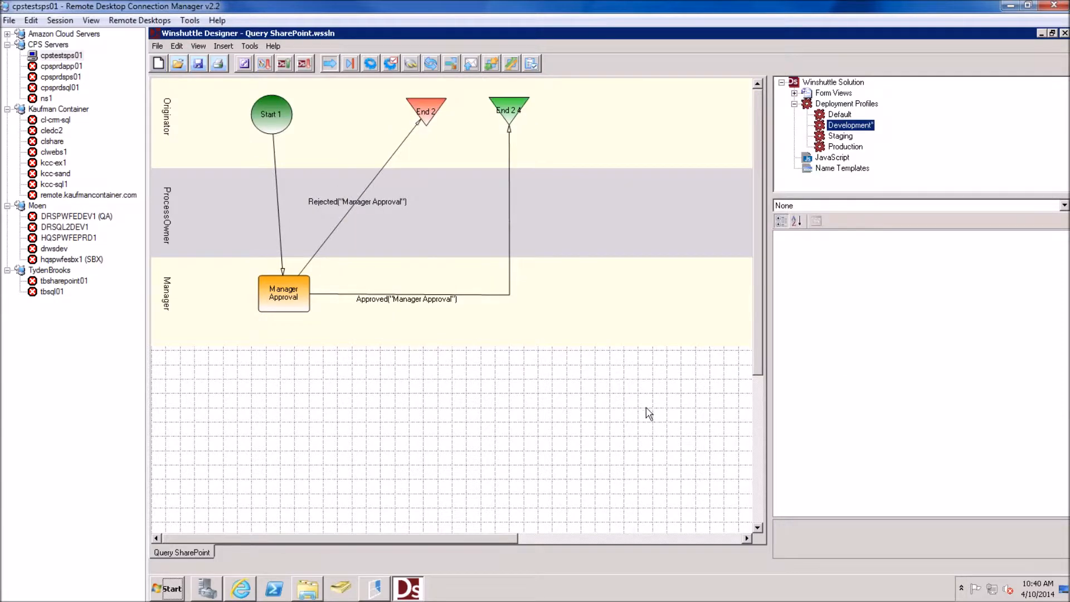
left_click(241, 591)
left_click(164, 56)
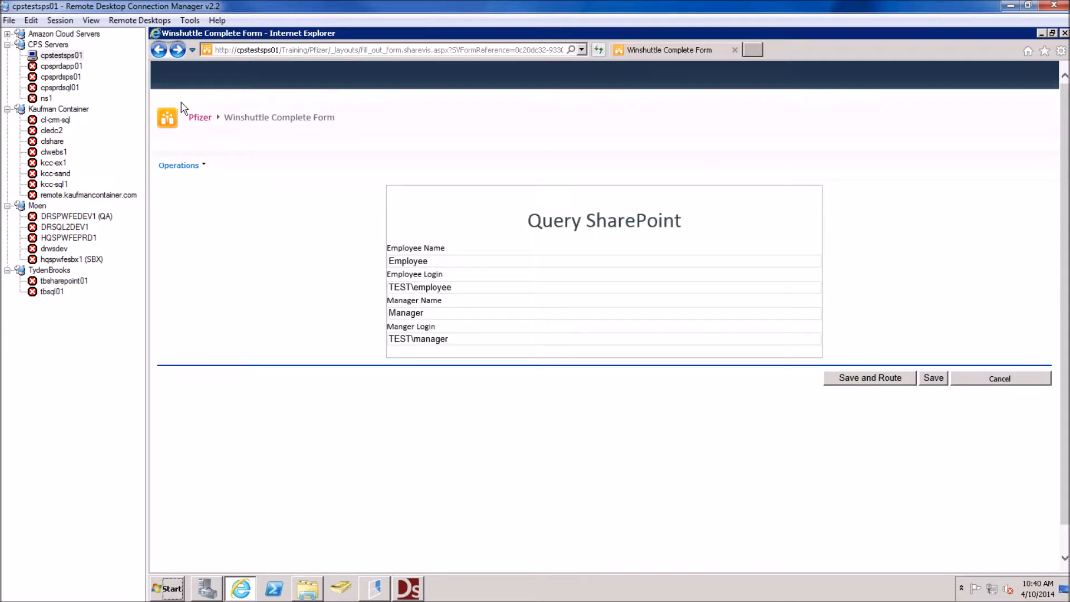
Open the Pfizer site's permissions and view the Intranet Visitors group members
left_click(166, 52)
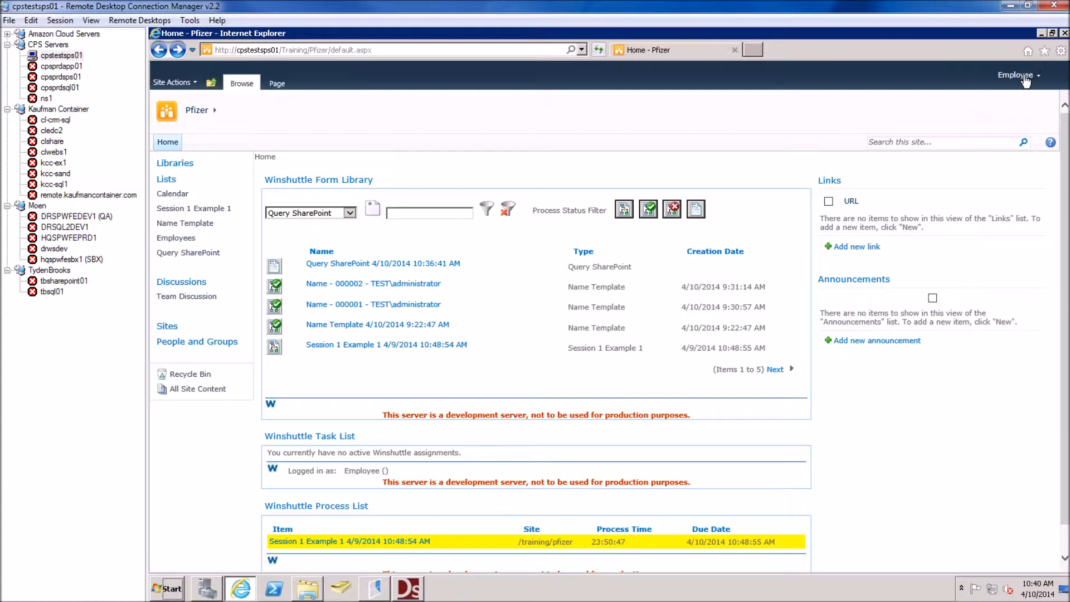
left_click(171, 83)
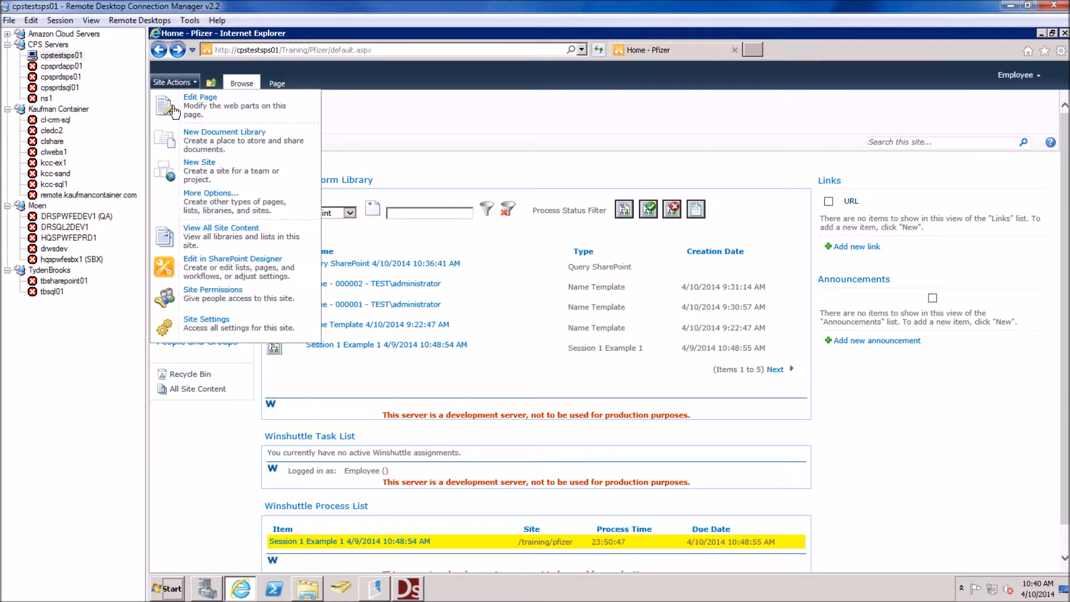
left_click(204, 292)
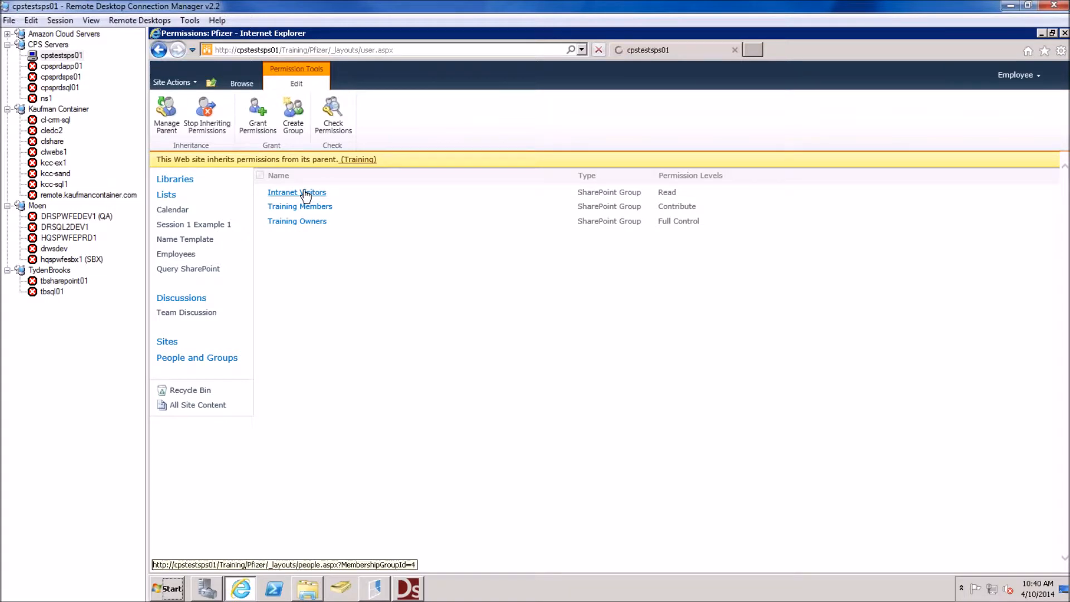
left_click(305, 192)
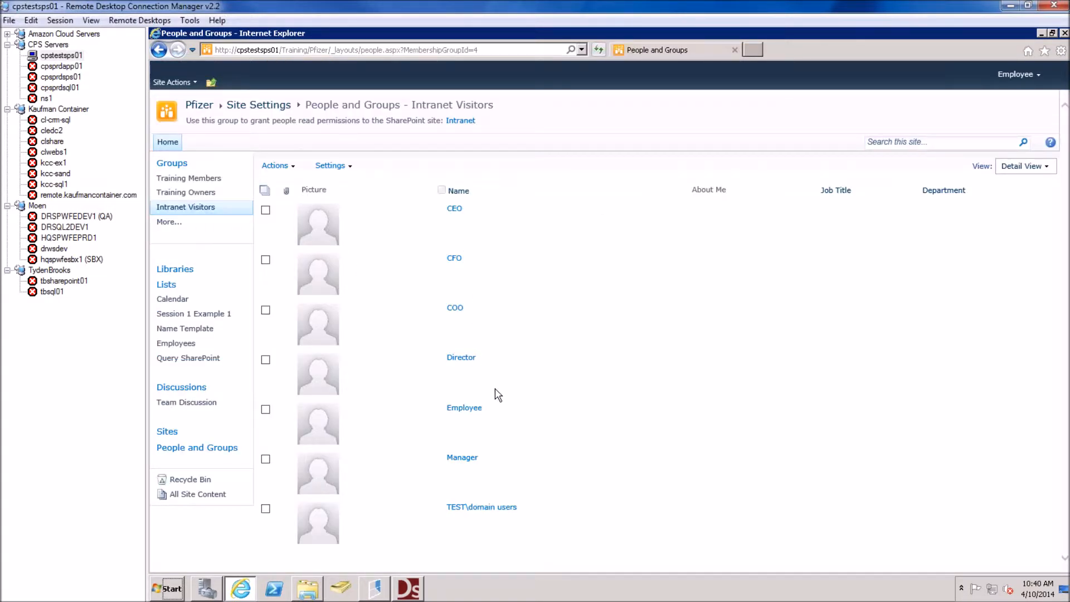
left_click(159, 50)
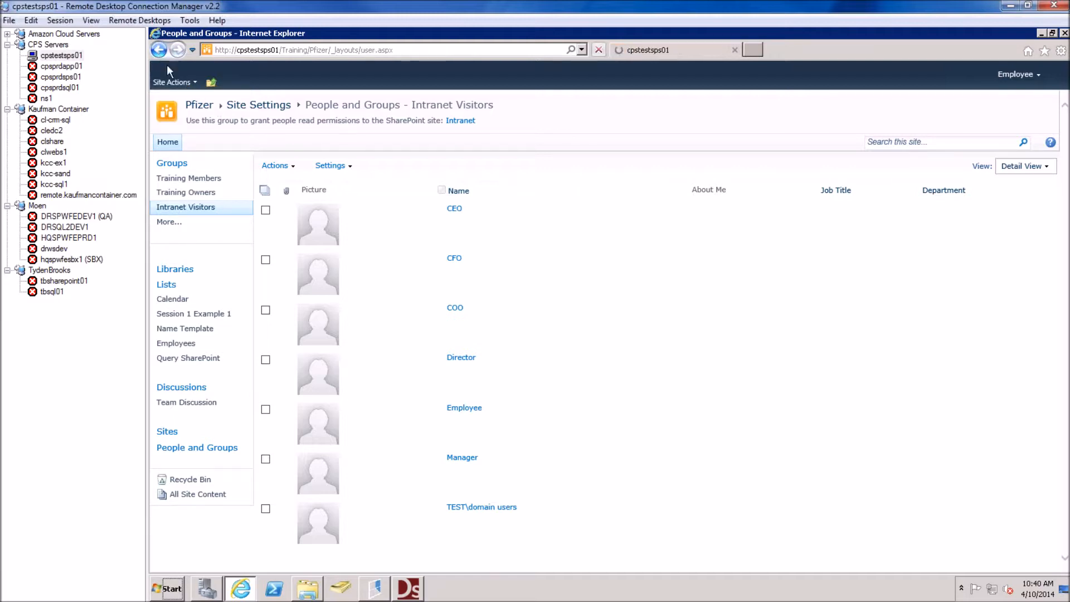
Stop inheriting permissions for the site and recheck Intranet Visitors, which includes Manager
left_click(221, 131)
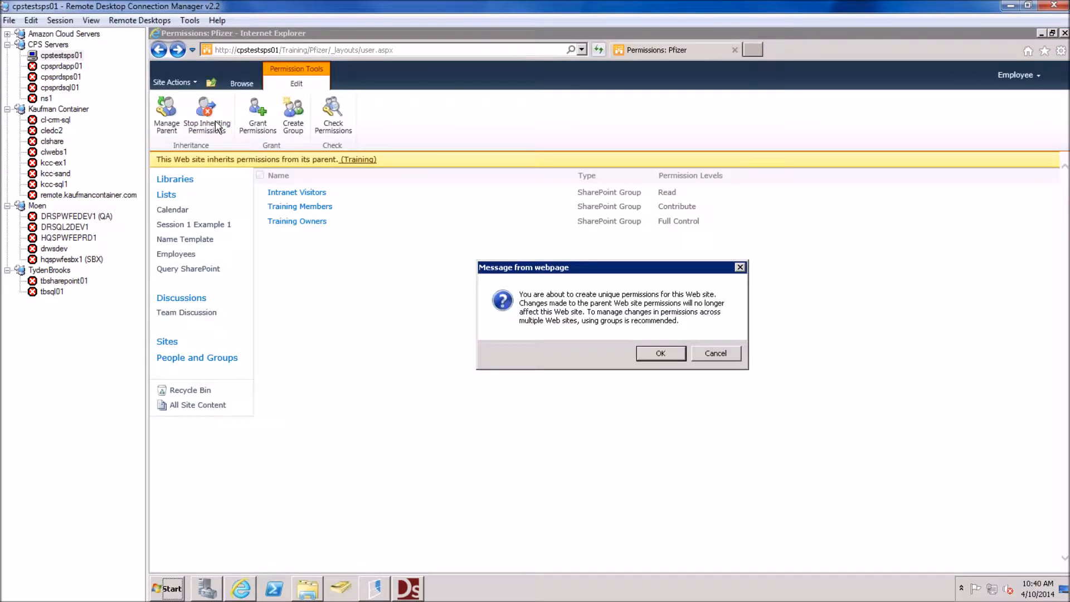
left_click(646, 351)
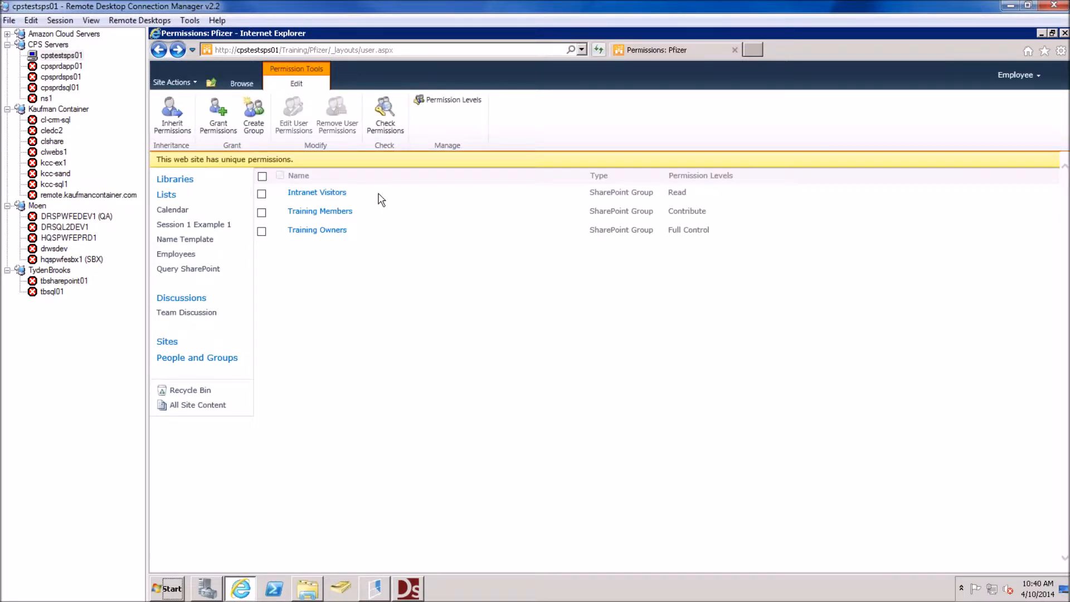
left_click(331, 195)
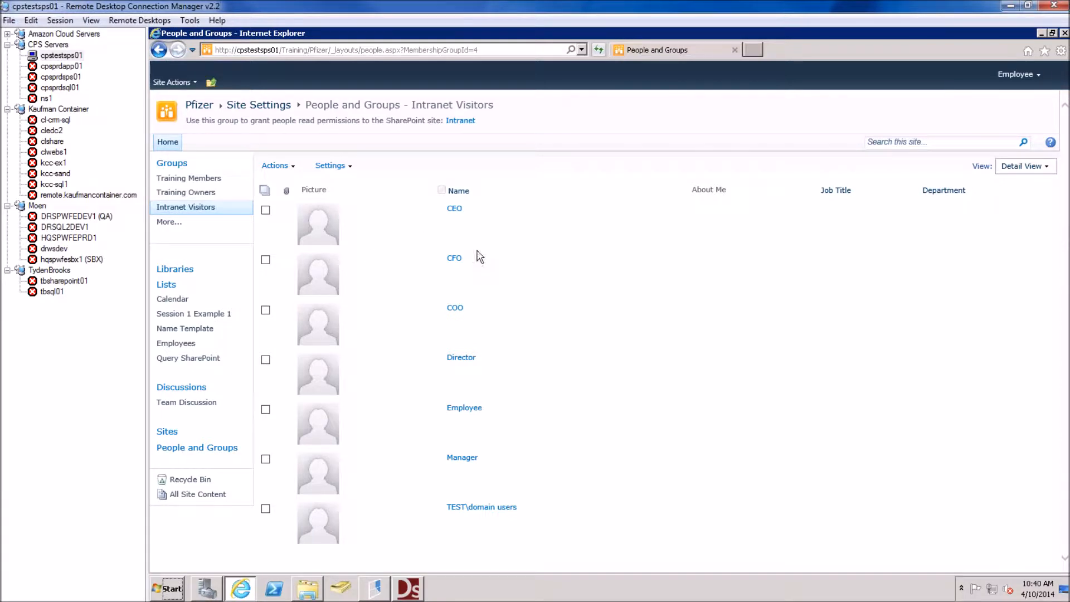
left_click_drag(487, 467, 438, 467)
left_click(492, 467)
Refresh the SharePoint site info via Tools and save the workflow solution
left_click(406, 593)
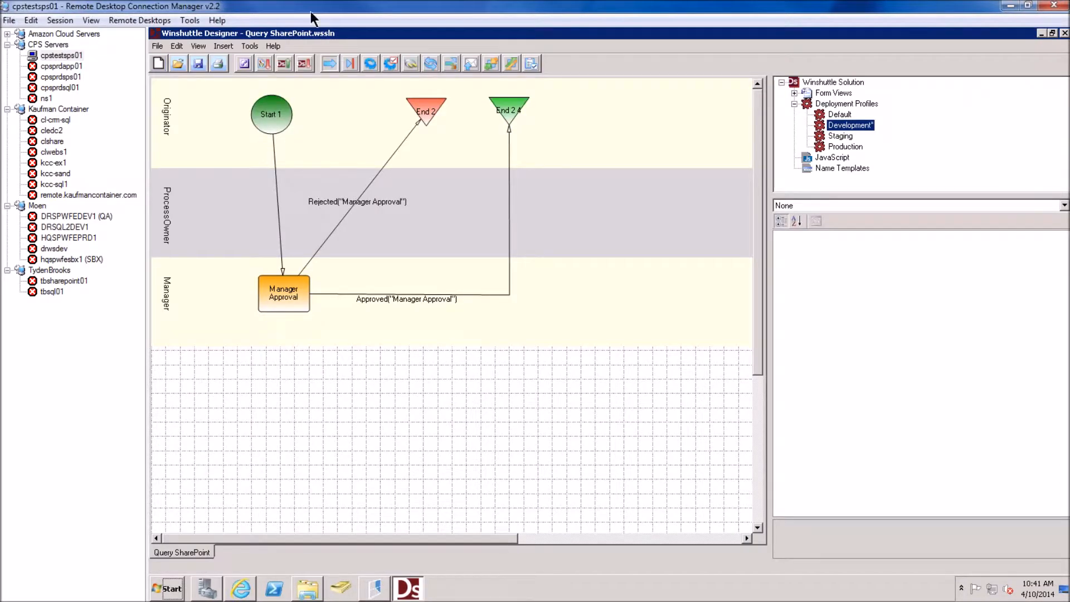
left_click(251, 46)
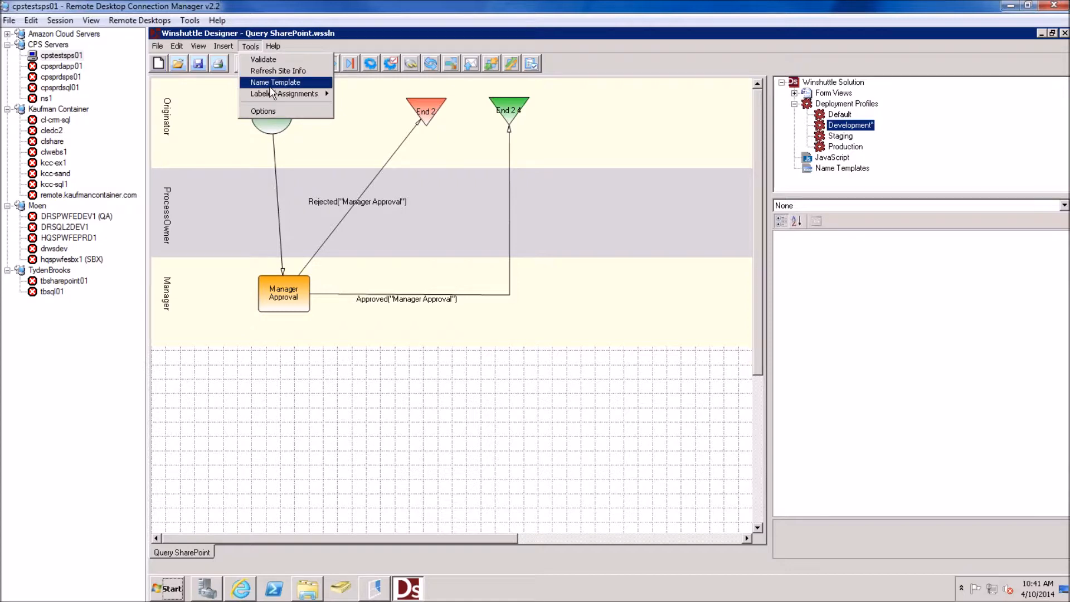
left_click(268, 71)
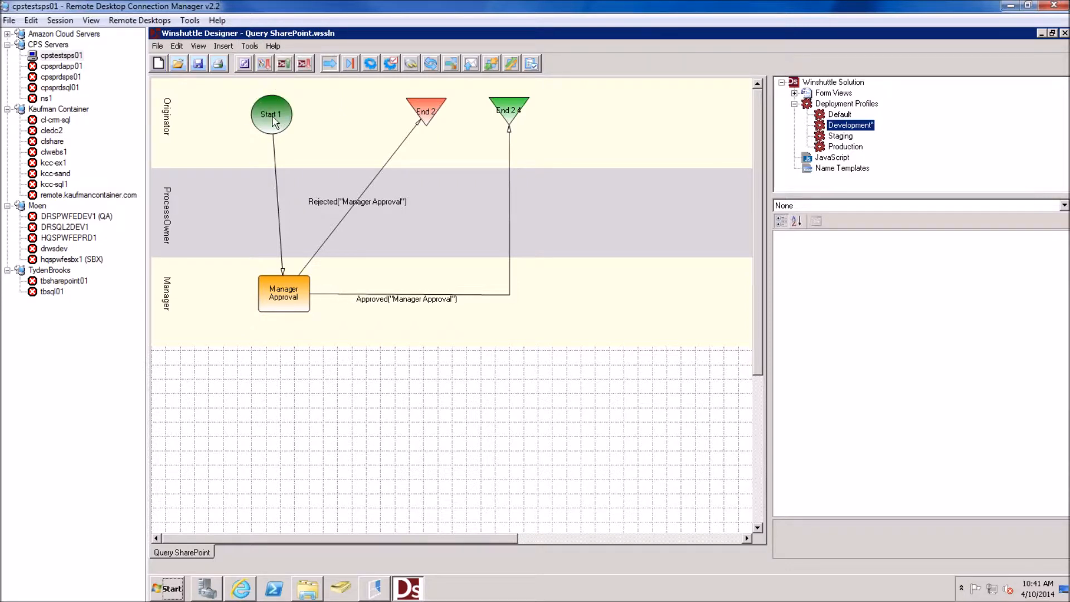
left_click(200, 64)
Republish the solution with Overwrite existing process checked
left_click(285, 64)
left_click(516, 303)
left_click(707, 410)
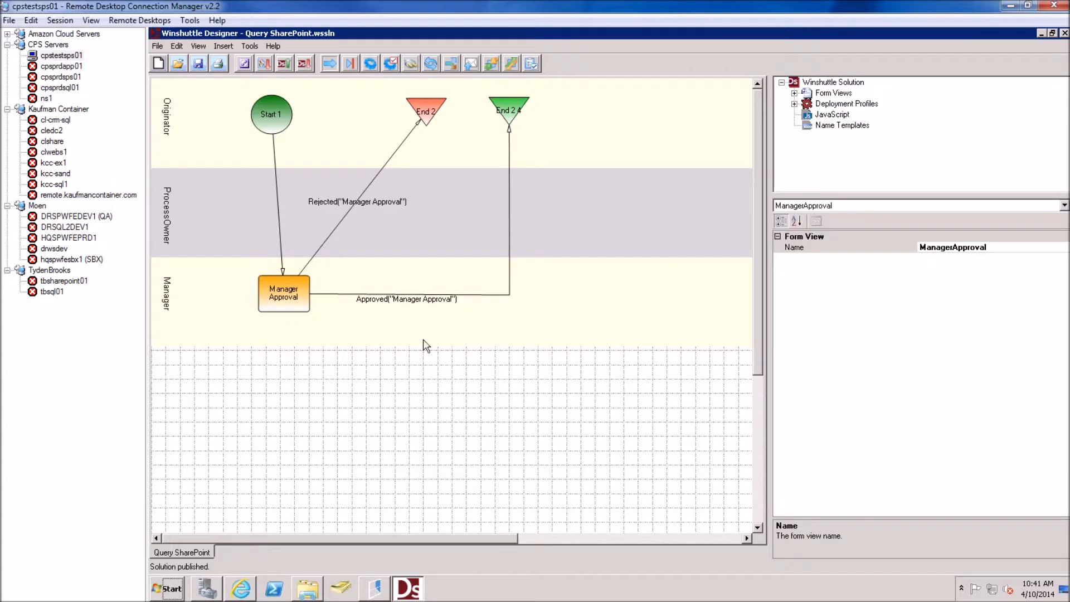
From the Pfizer home page, create a new Query SharePoint form and Save and Route it
left_click(241, 590)
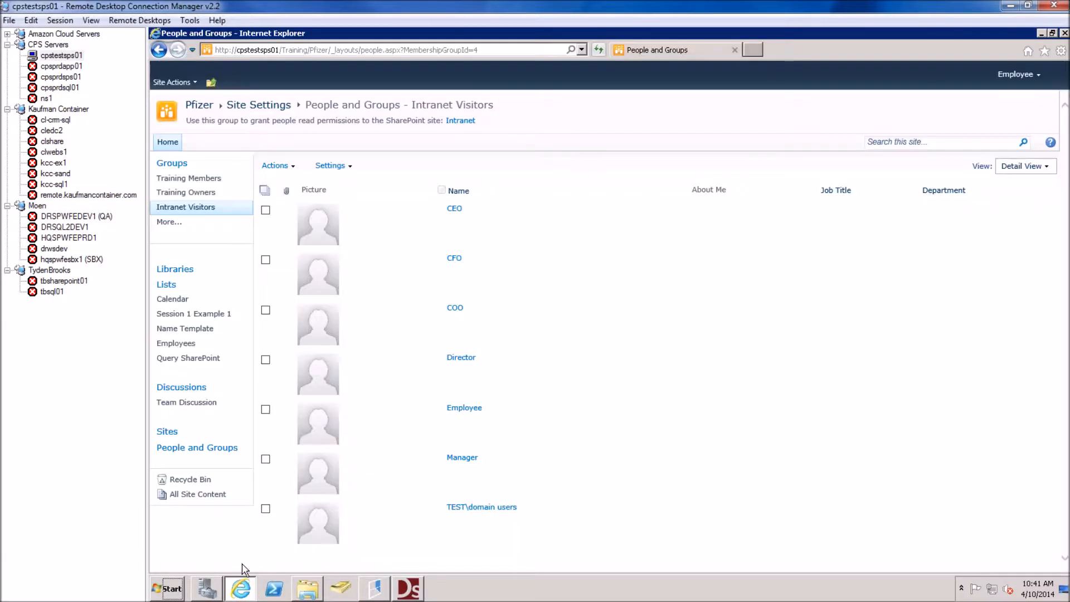
left_click(203, 110)
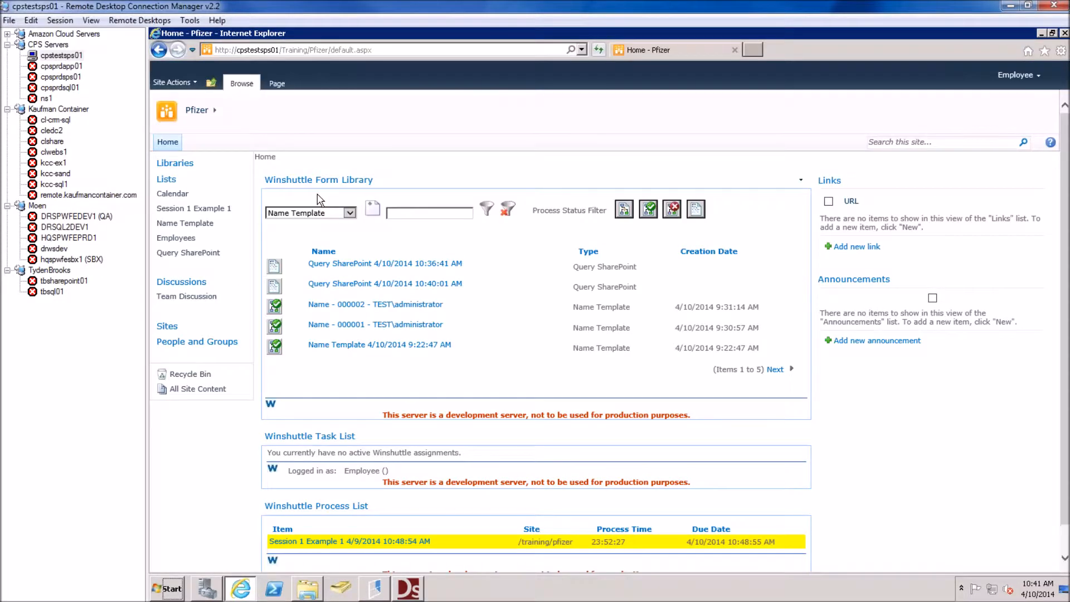
left_click(349, 212)
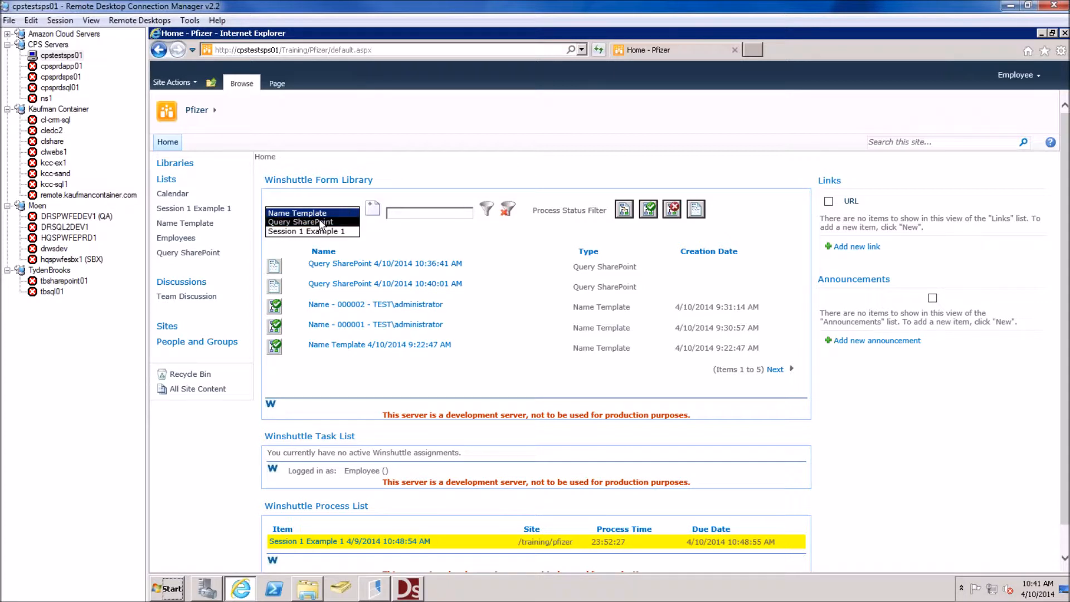
left_click(319, 222)
left_click(373, 211)
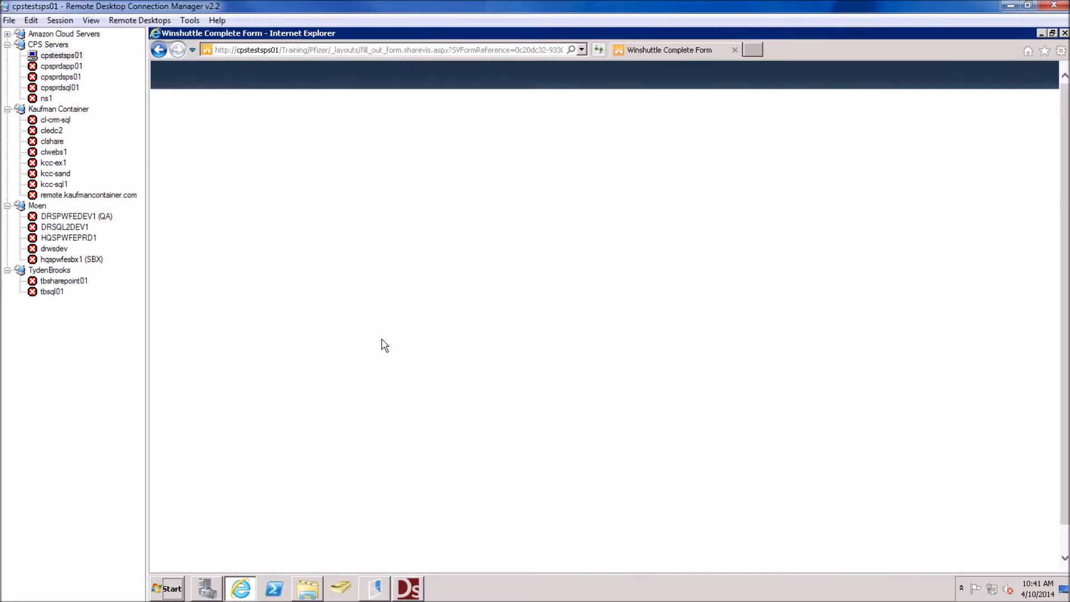
left_click(842, 379)
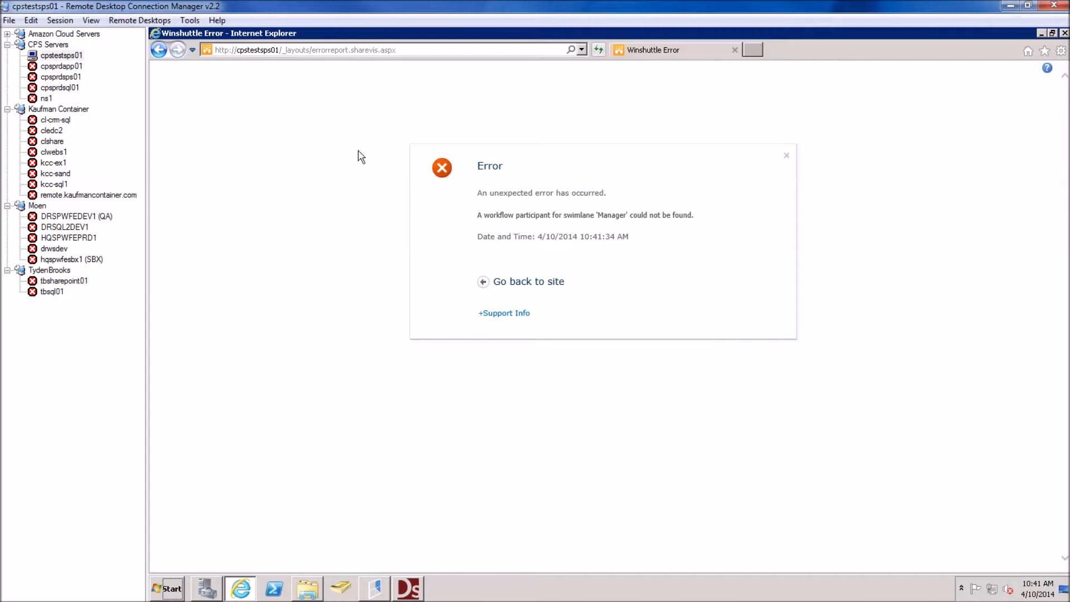
Read the support info showing no participant for swimlane 'Manager', then go back to the form
left_click_drag(629, 216, 538, 281)
left_click(576, 259)
left_click(505, 320)
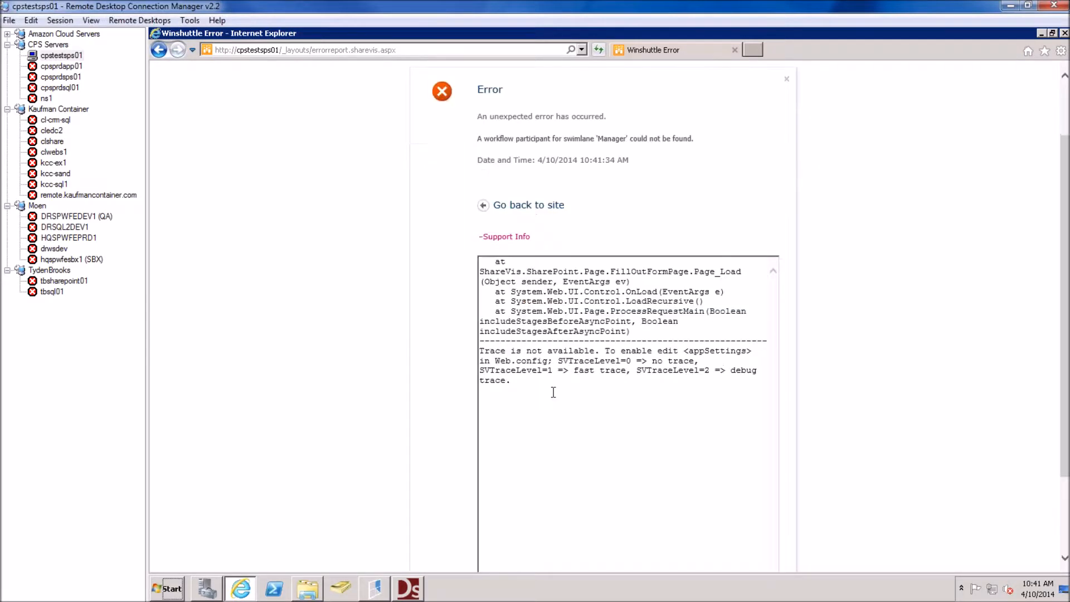
scroll(553, 381, "down", 3)
left_click_drag(517, 252, 620, 253)
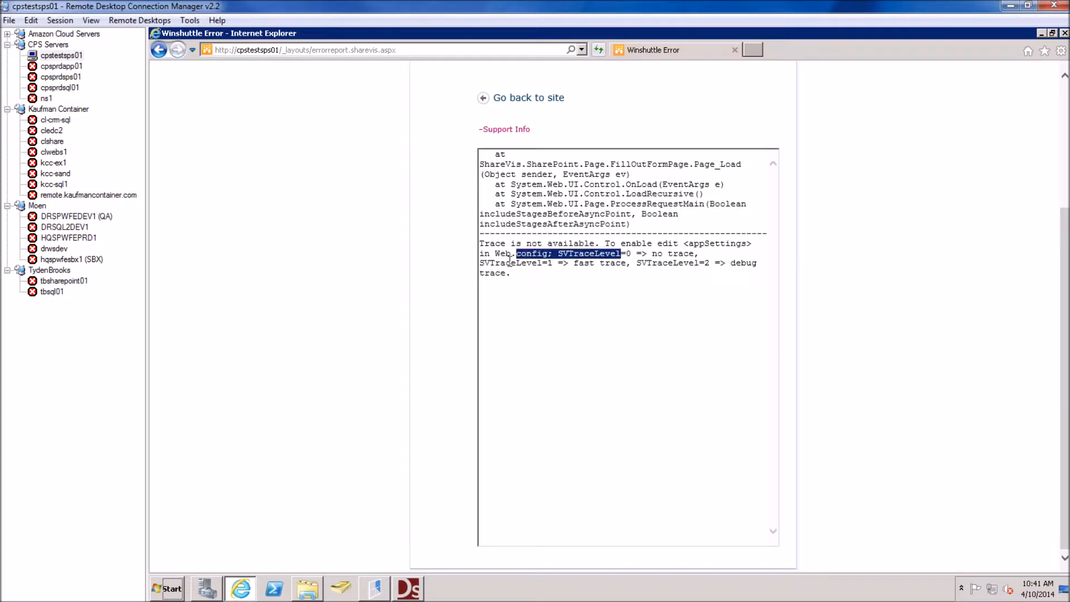
scroll(515, 256, "up", 3)
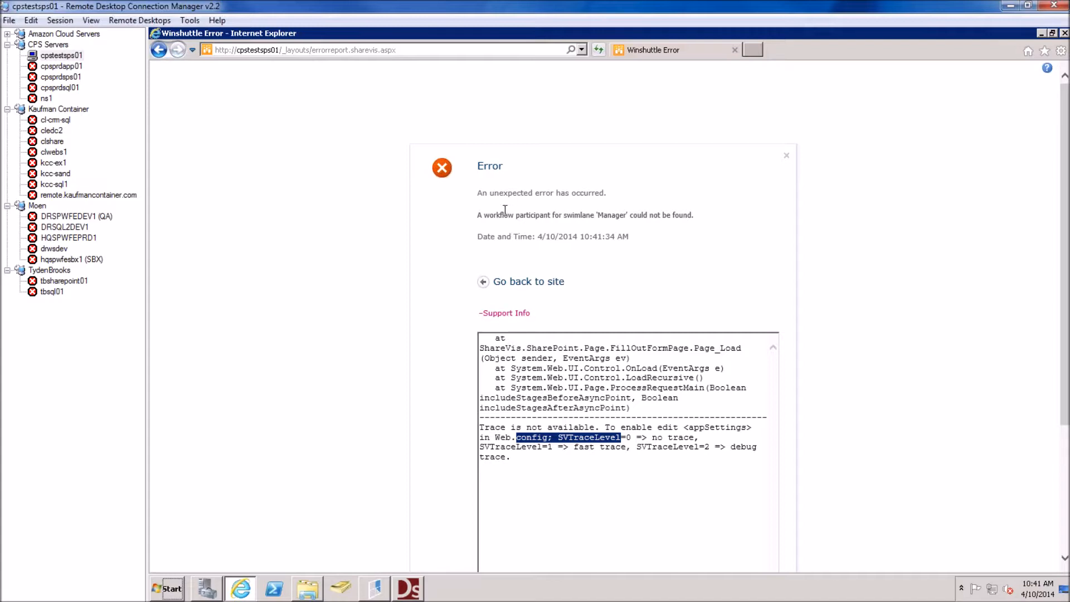
mouse_move(501, 218)
left_mouse_down()
mouse_move(577, 218)
mouse_move(583, 234)
mouse_move(599, 212)
left_mouse_up()
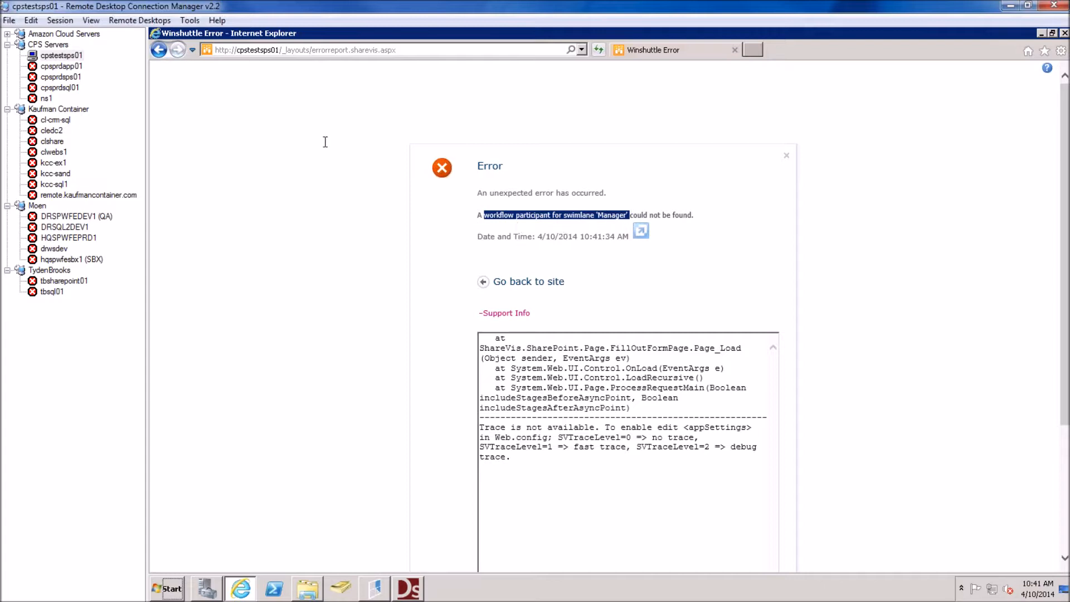
left_click(158, 50)
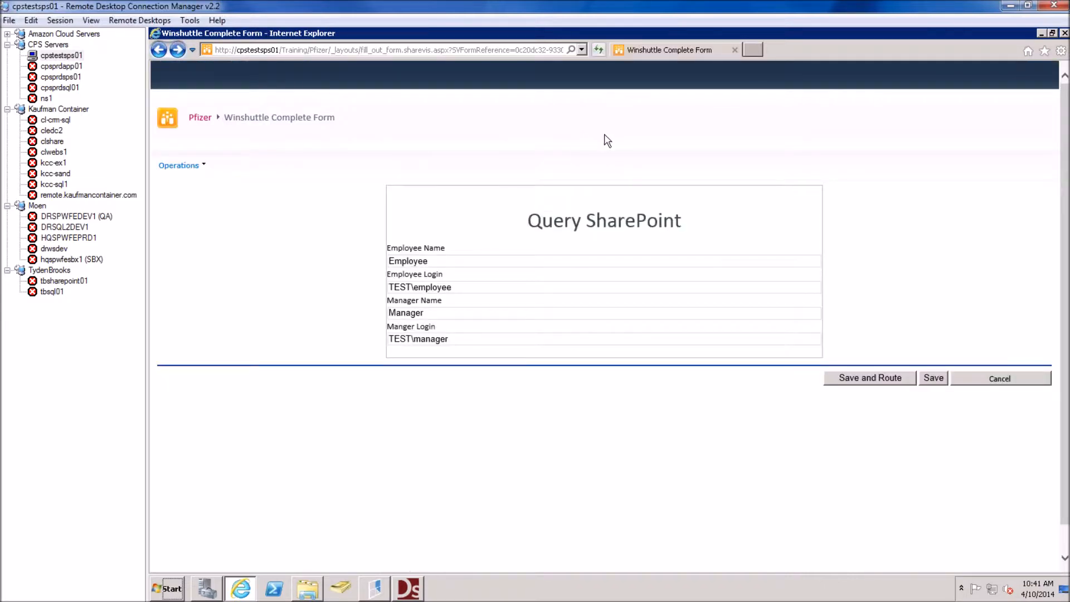
Return to the Pfizer home page and sign in as the manager test account using another account's credentials
left_click(159, 49)
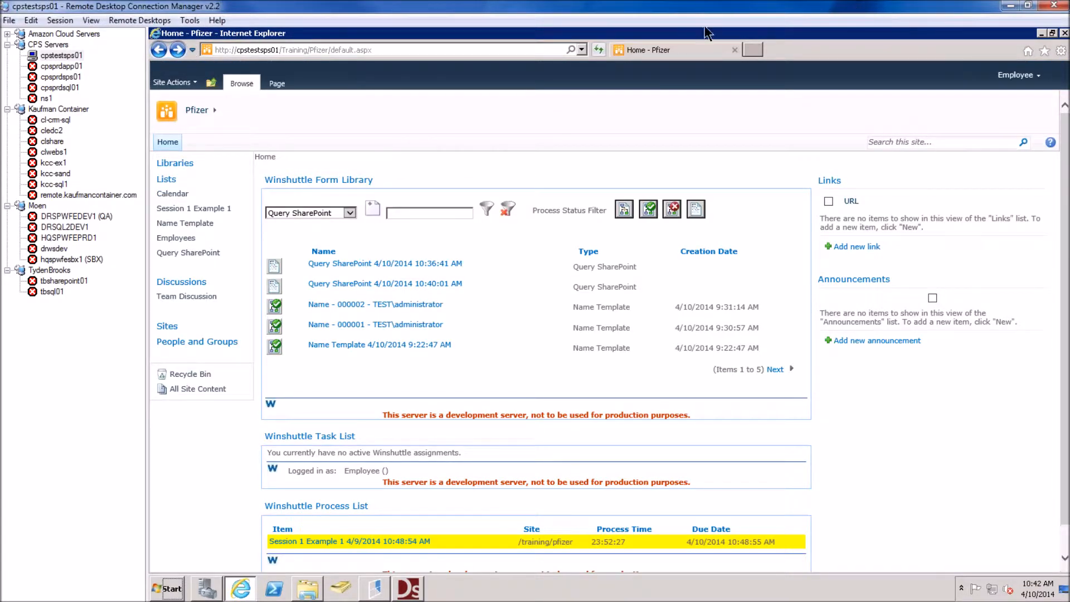
left_click(1018, 82)
left_click(945, 139)
key("Tab")
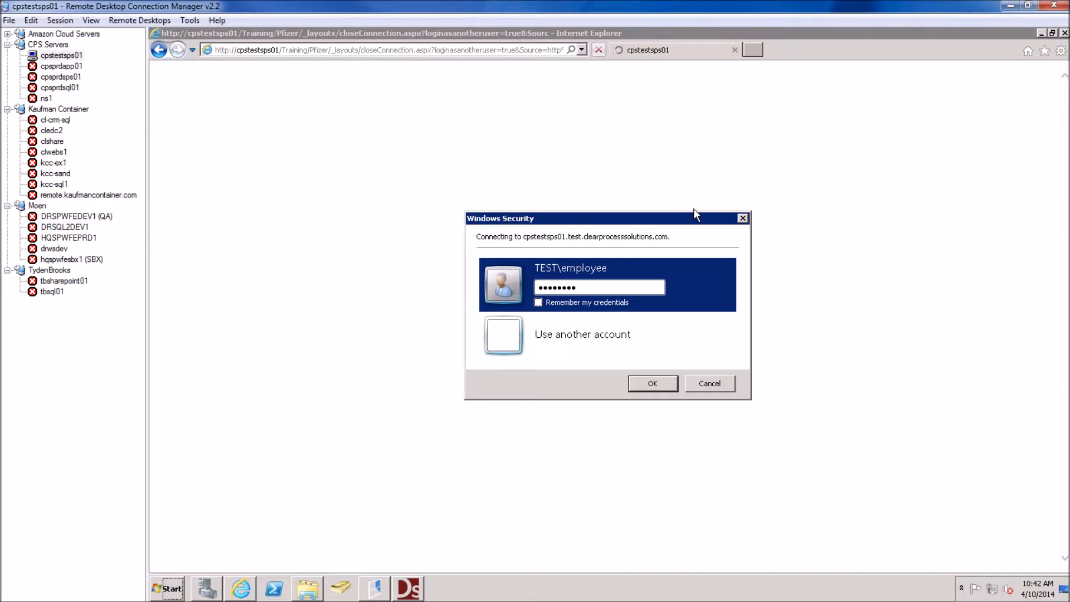
key("Tab")
type("m")
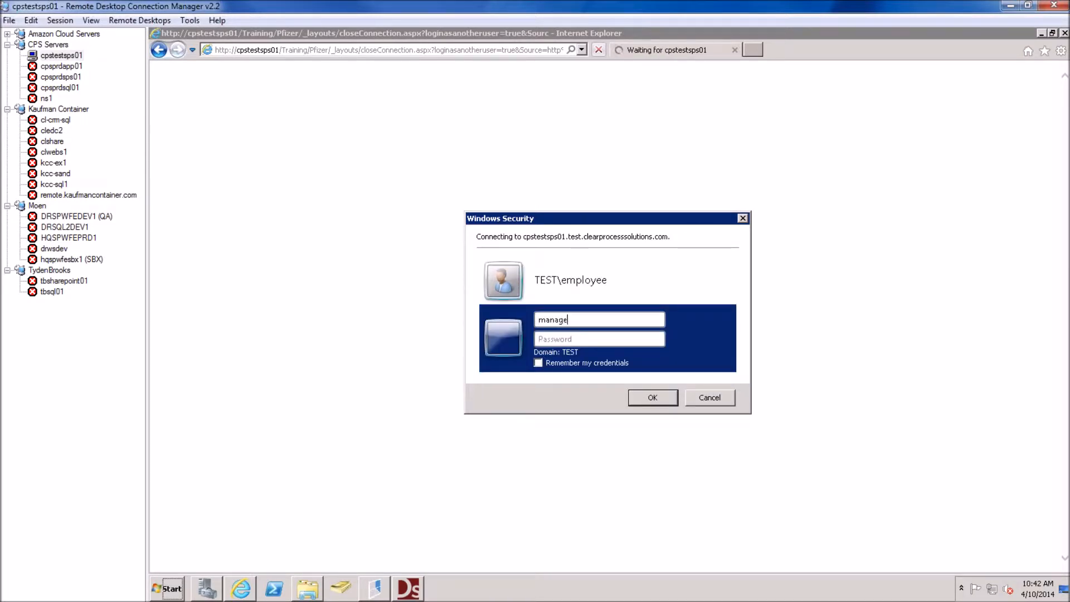
type("*")
key("BackSpace")
key("Return")
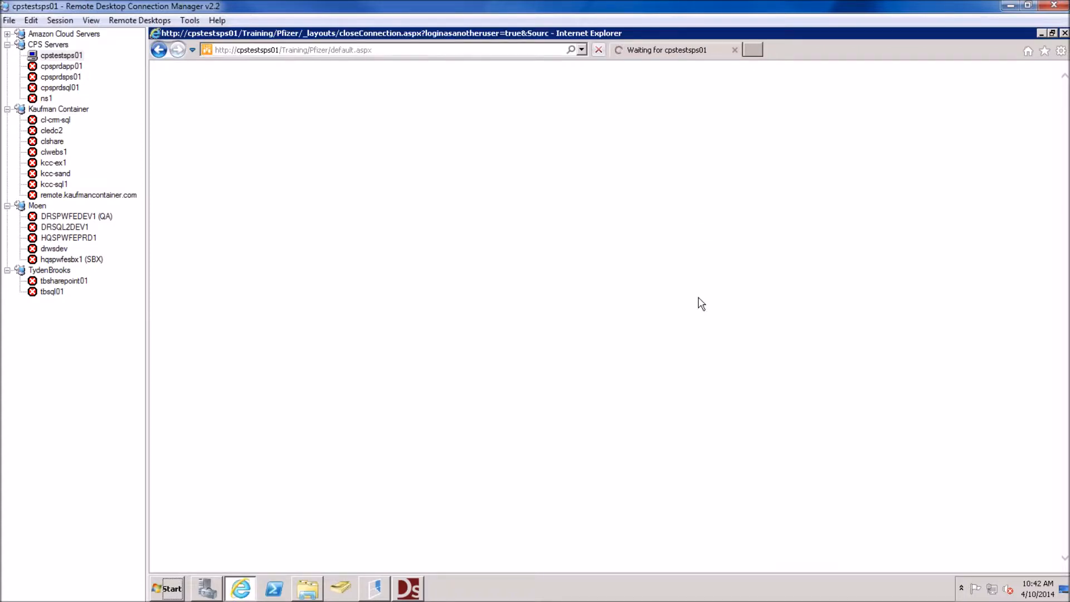
left_click(349, 213)
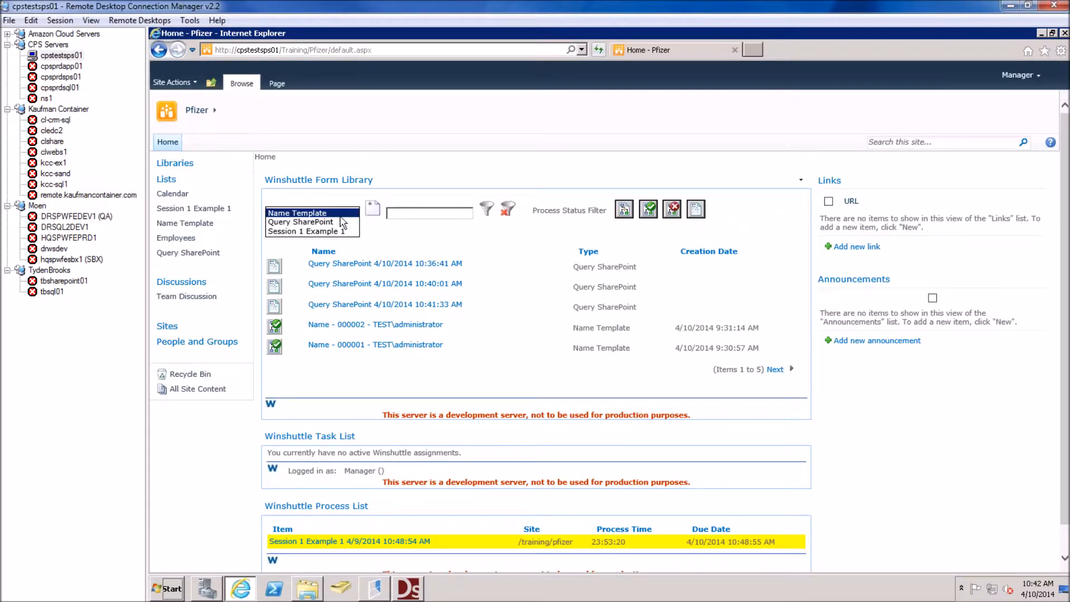
Start a new Query SharePoint form as the manager and submit it with Save and Route
left_click(329, 227)
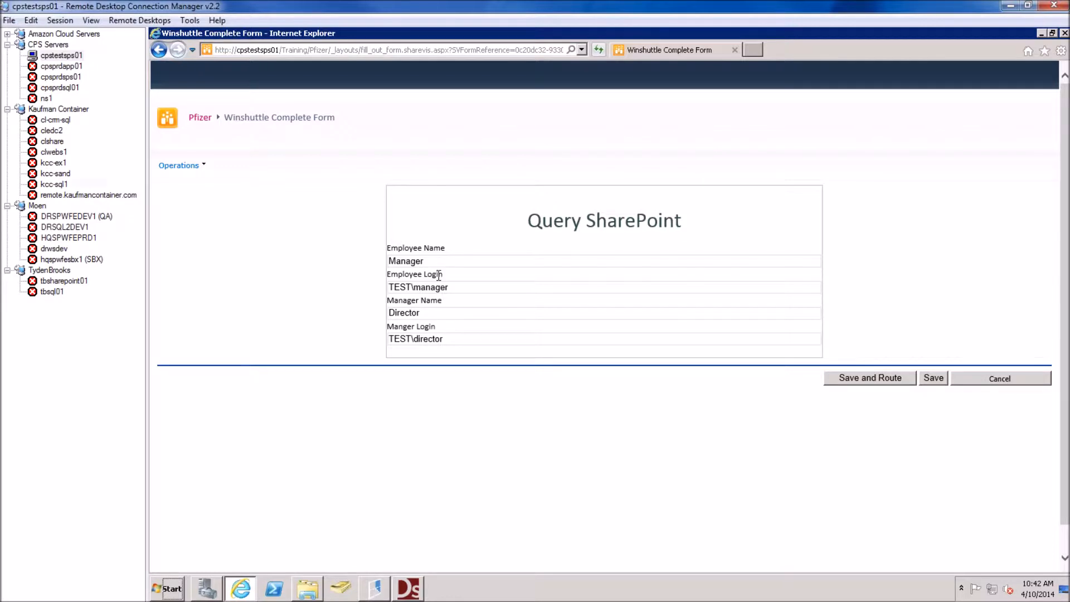
left_click_drag(423, 266, 376, 285)
left_click_drag(437, 335, 373, 336)
left_click(849, 384)
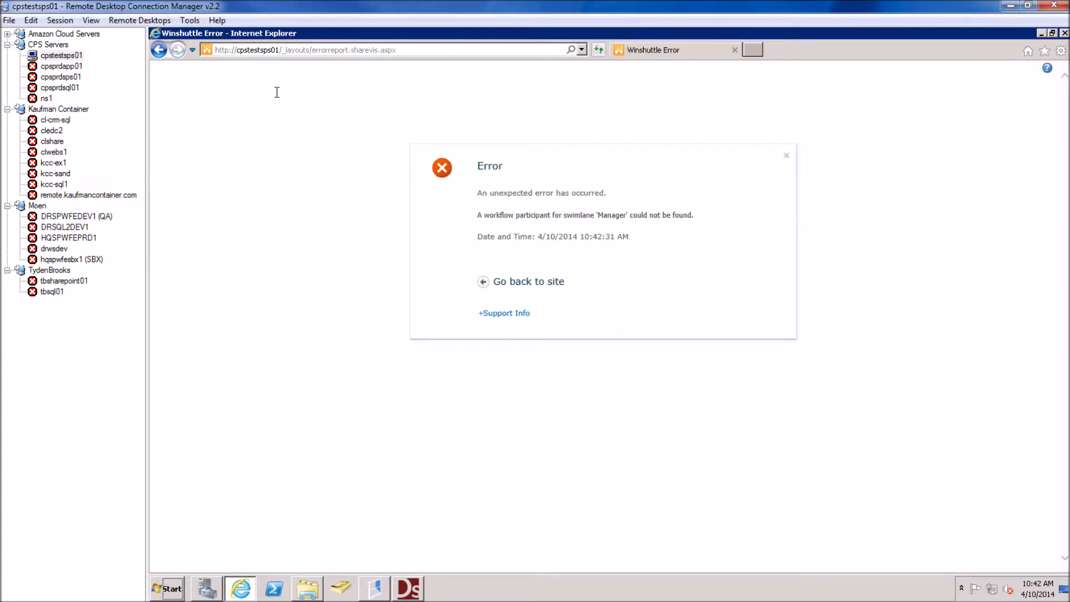
Expand the error's Support Info and review the stack trace and the web.config trace-setting note
left_click(508, 314)
mouse_move(523, 372)
left_mouse_down()
mouse_move(557, 449)
mouse_move(552, 433)
mouse_move(660, 425)
left_mouse_up()
left_click(552, 433)
left_click(665, 423)
scroll(588, 433, "down", 2)
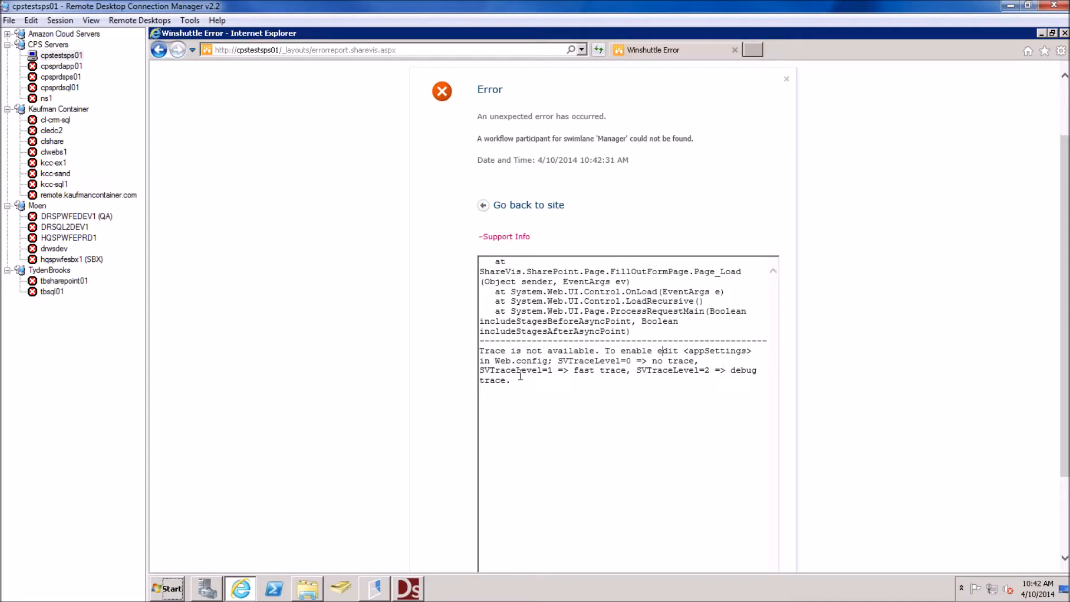
left_click_drag(513, 358, 620, 361)
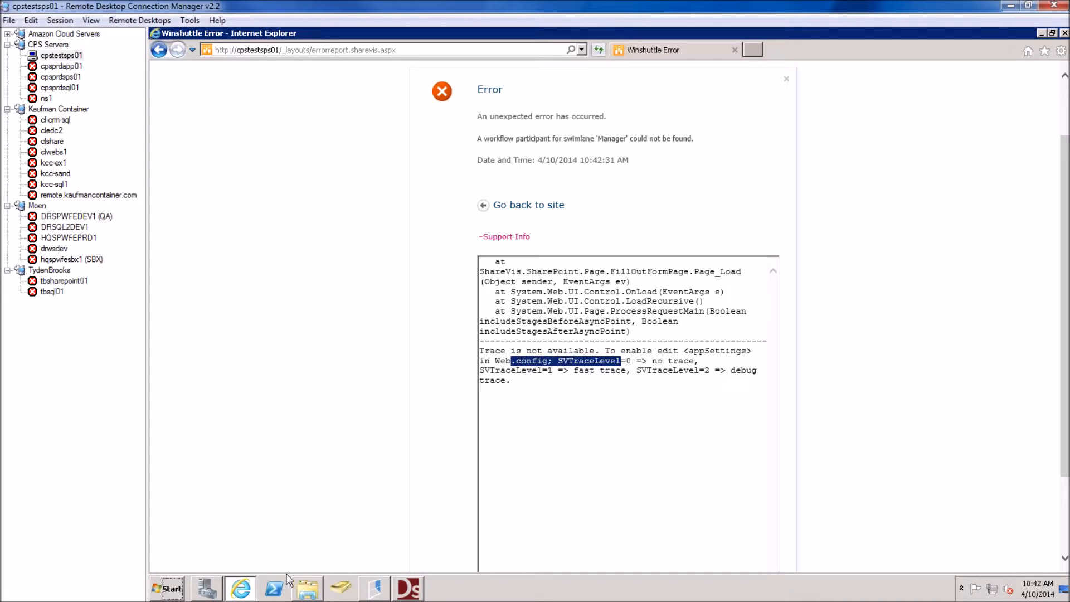
left_click(318, 592)
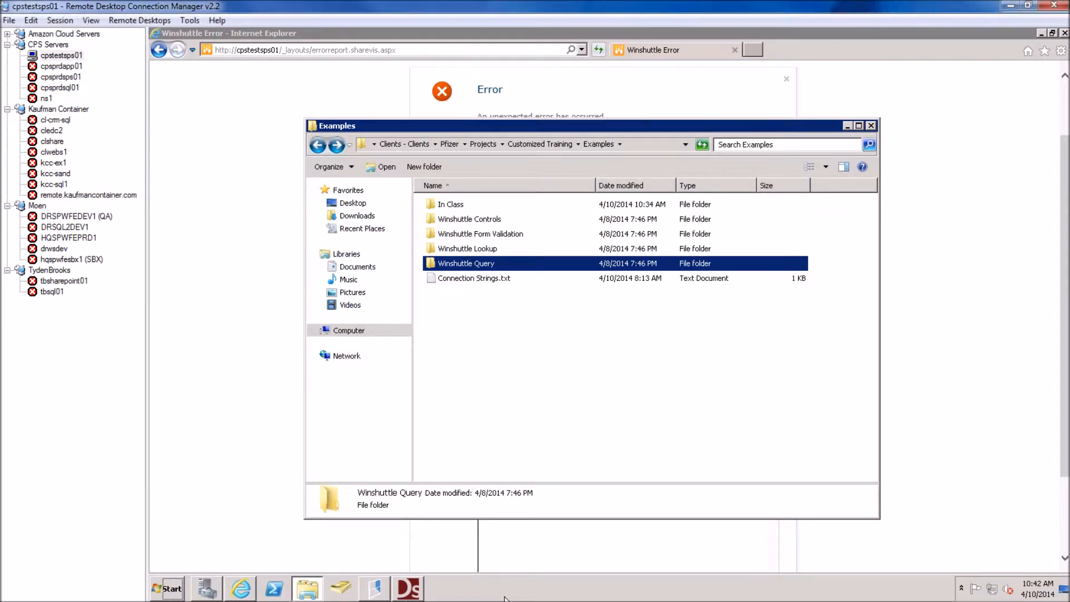
In a new Explorer window, browse to C:\inetpub\wwwroot\wss\VirtualDirectories\80 and select web.config
right_click(321, 593)
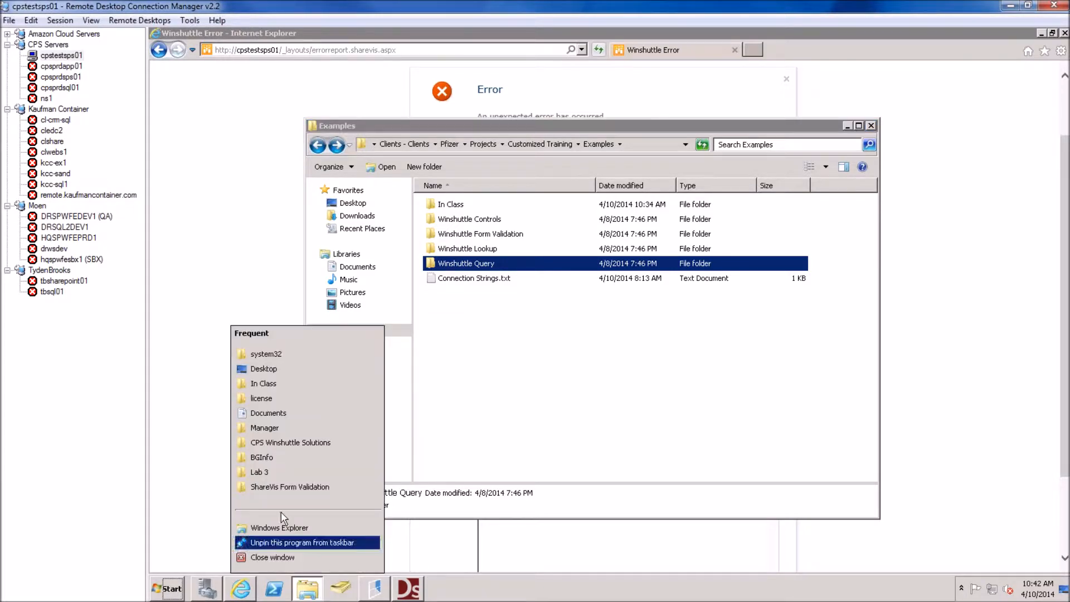
left_click(283, 528)
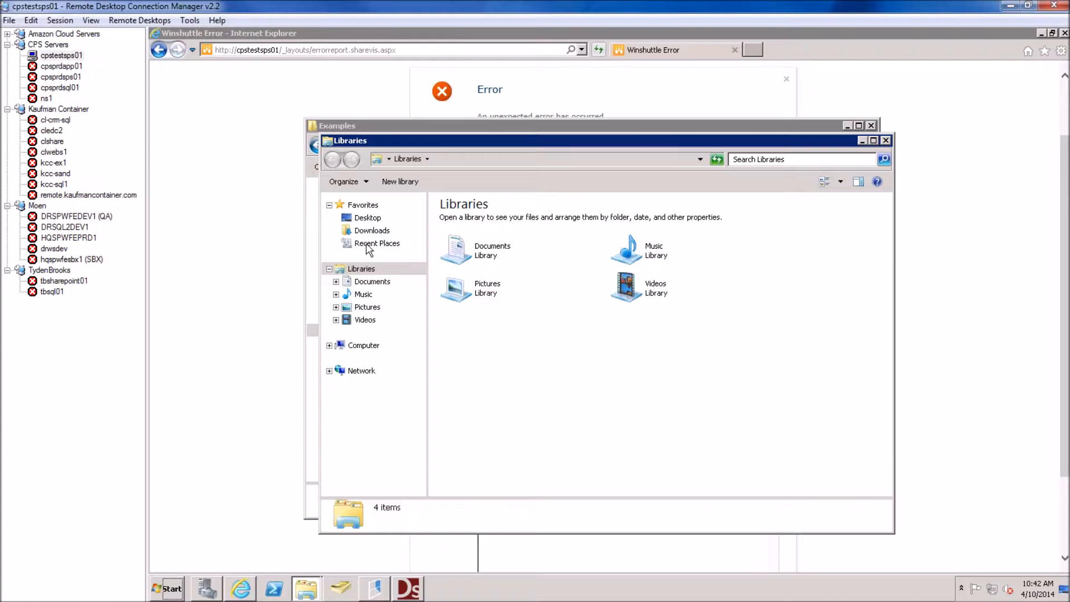
left_click(361, 345)
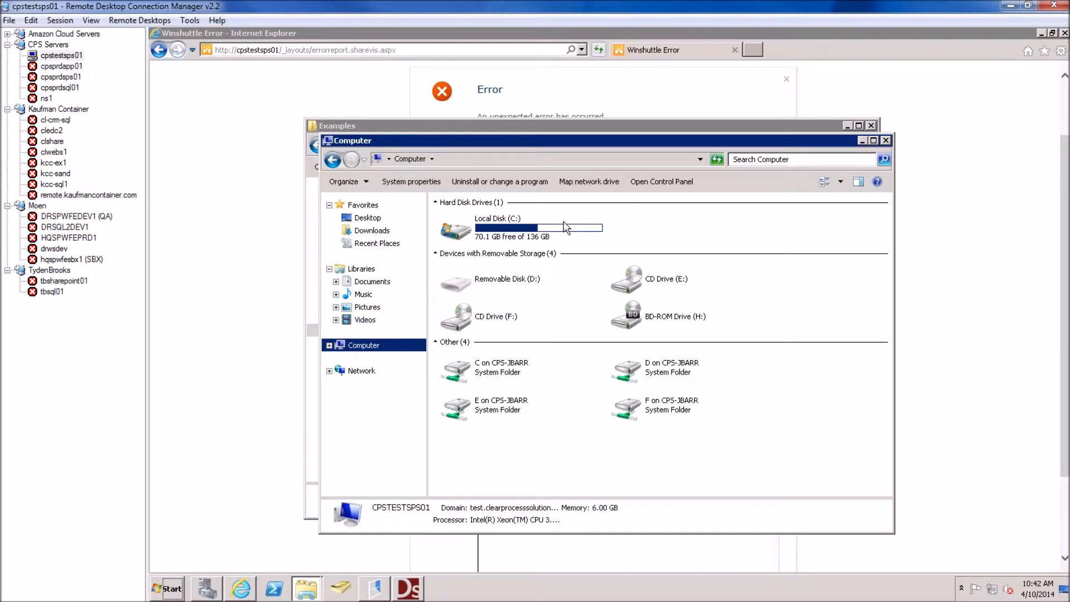
double_click(538, 224)
double_click(466, 249)
left_click(466, 296)
double_click(467, 294)
double_click(465, 233)
double_click(482, 222)
double_click(465, 221)
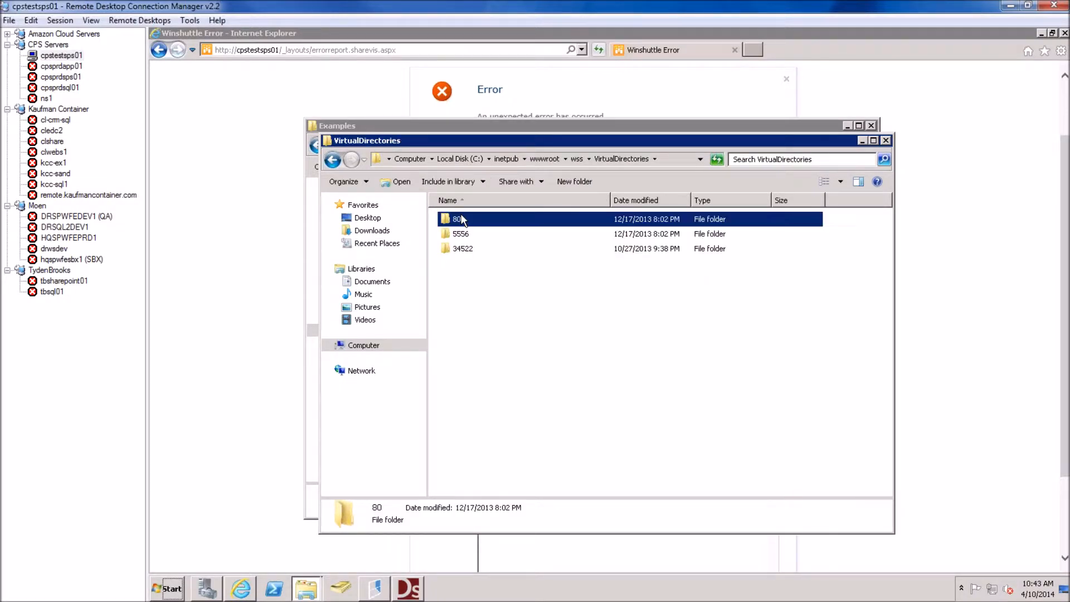
left_click(458, 413)
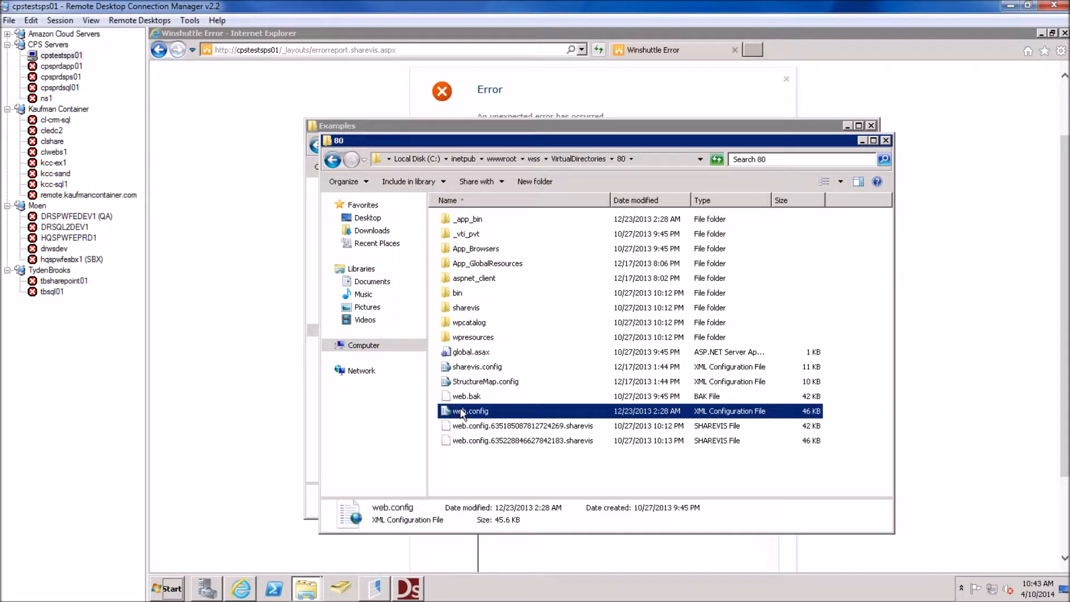
Open web.config in Notepad via Open with, choosing Notepad from Other Programs
right_click(467, 415)
mouse_move(500, 428)
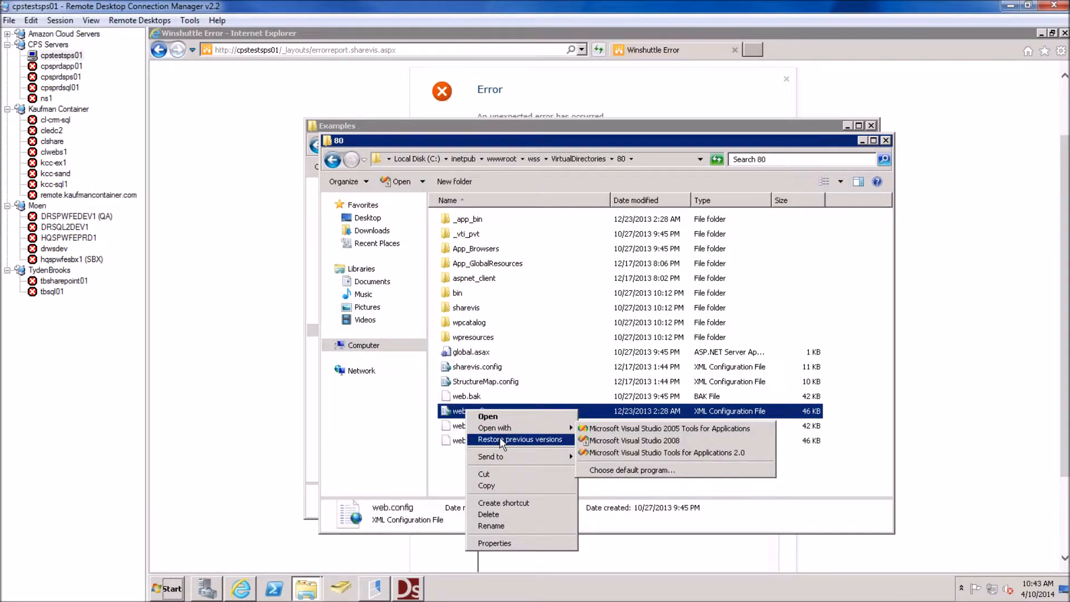
left_click(608, 469)
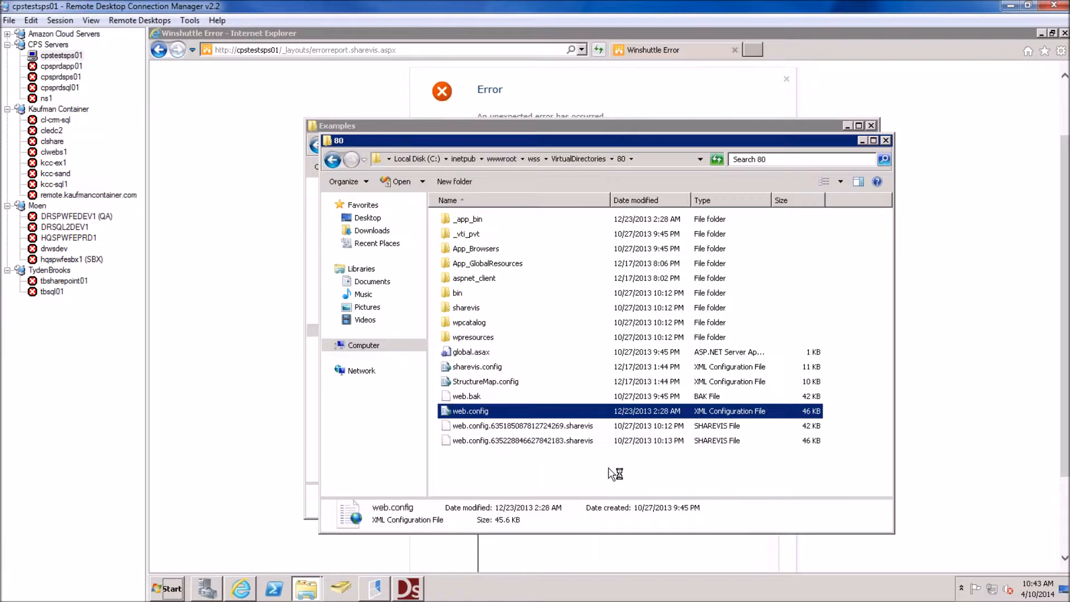
left_click(466, 291)
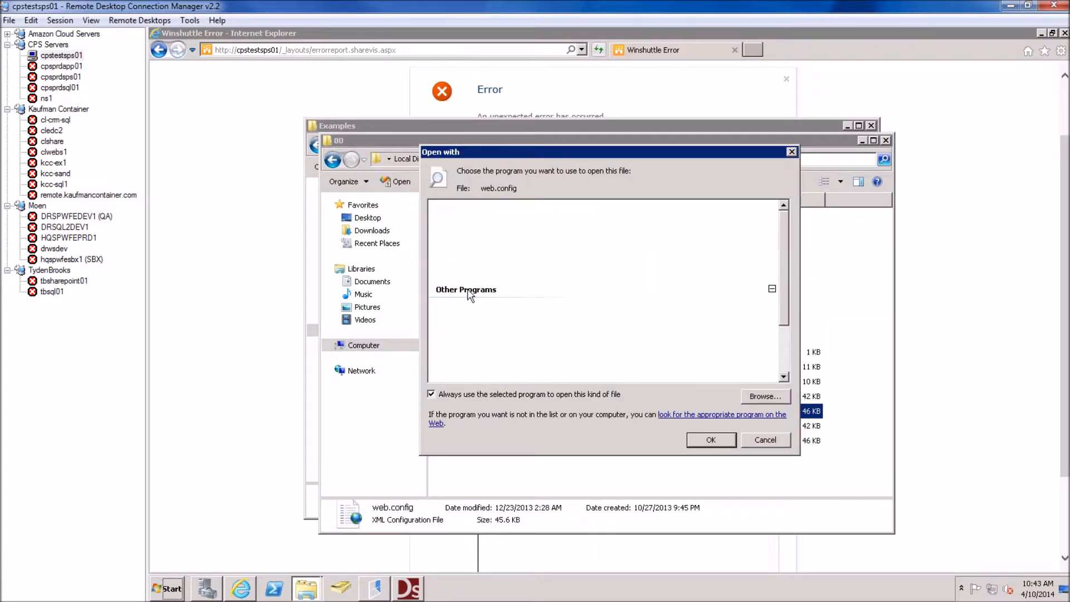
left_click(478, 337)
scroll(478, 357, "down", 3)
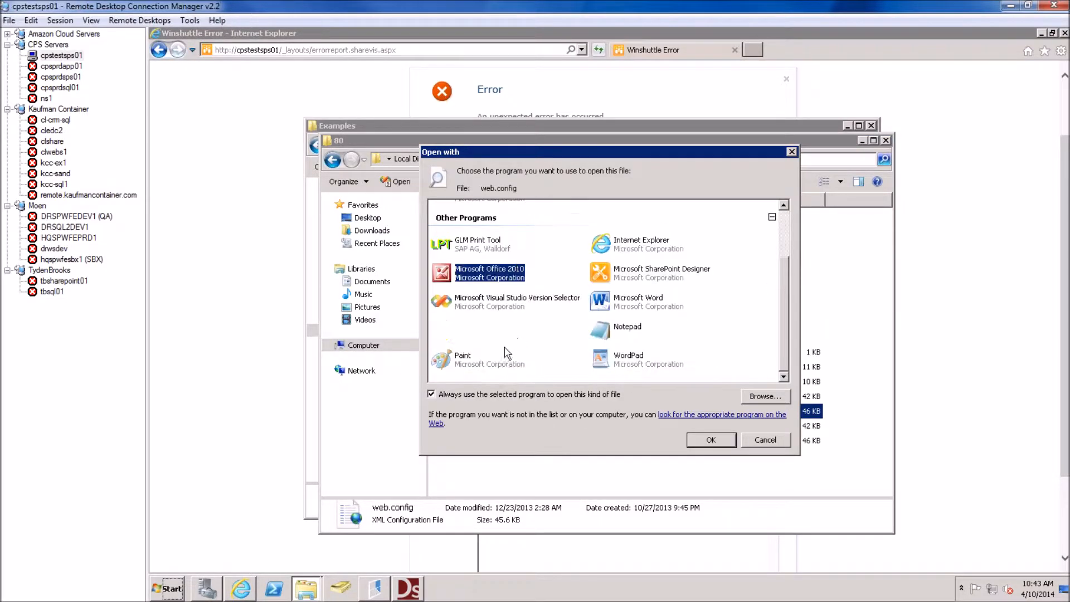
left_click(611, 335)
double_click(627, 329)
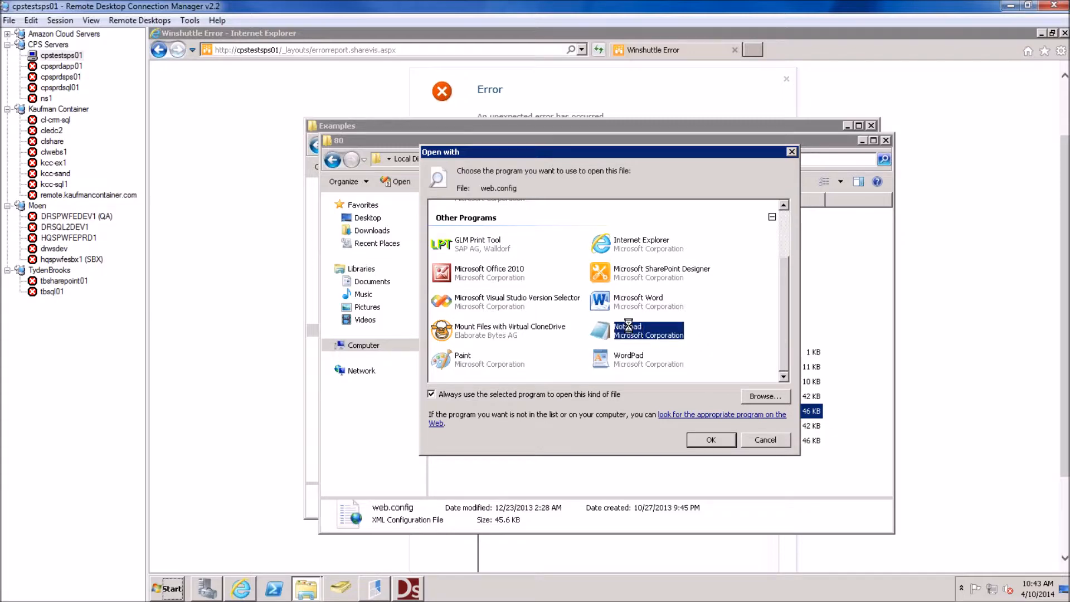
key("ctrl+f")
Search web.config for 'svtrace' to check the SVTraceLevel value, then return to the browser's error page
type("svtrace")
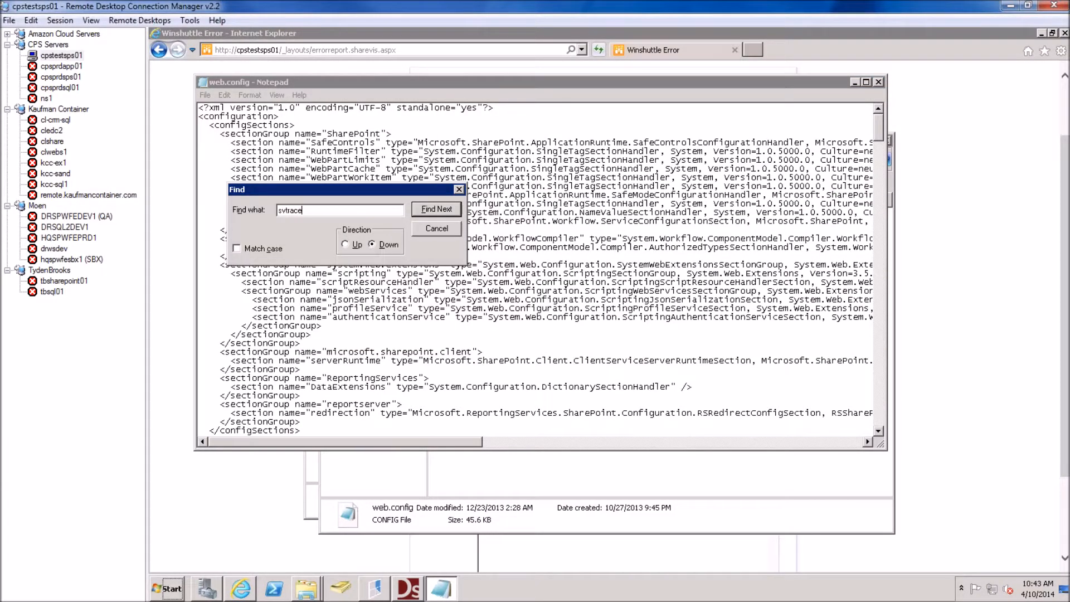
key("Return")
key("Escape")
scroll(516, 318, "down", 1)
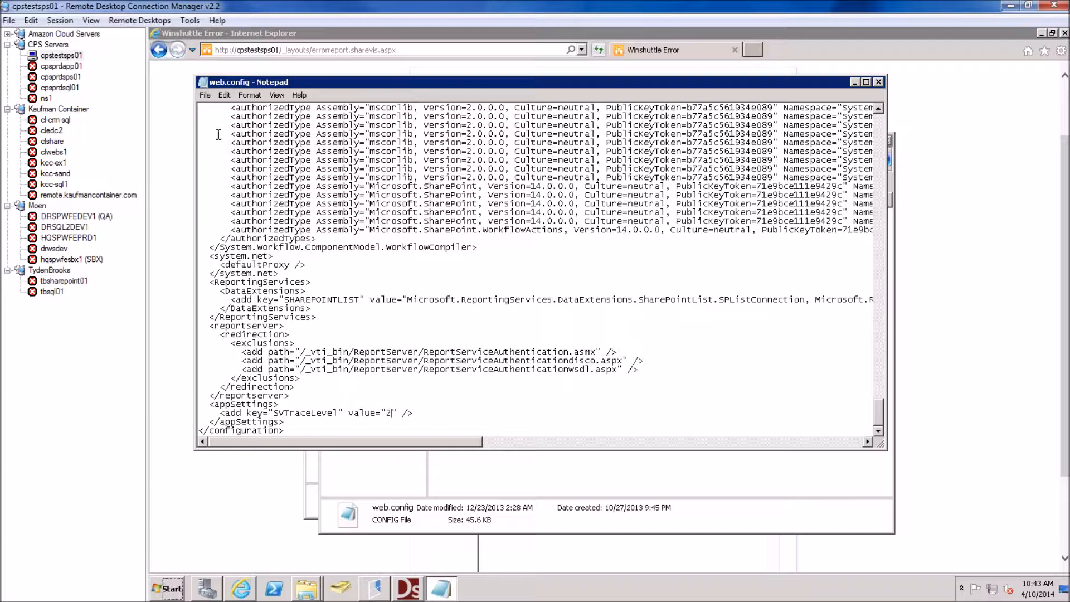
left_click(1005, 223)
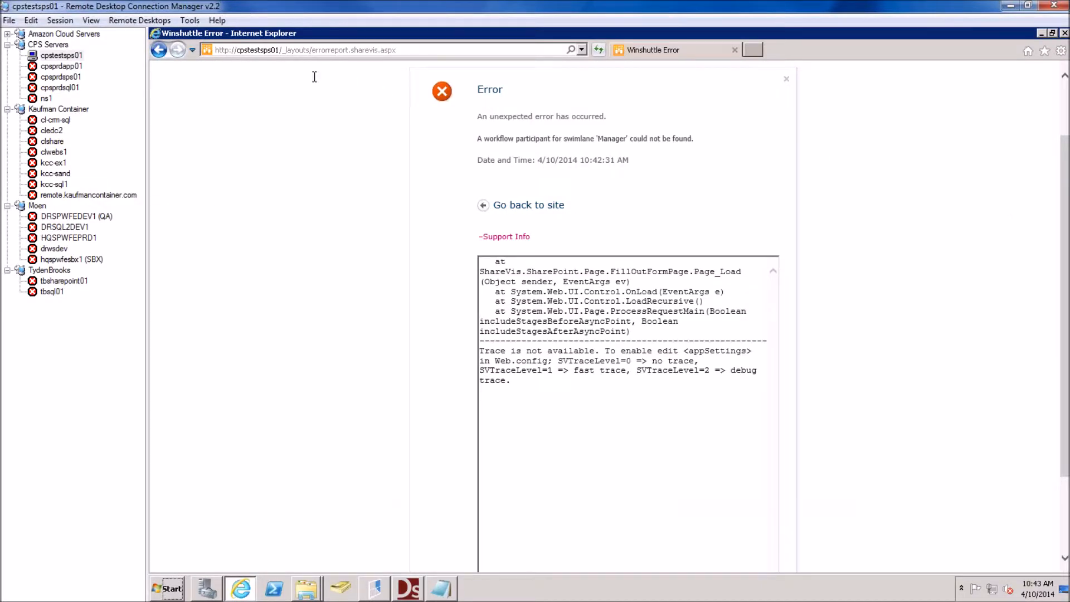
Go back to the Pfizer home page and submit a new Query SharePoint form for routing
left_click(159, 49)
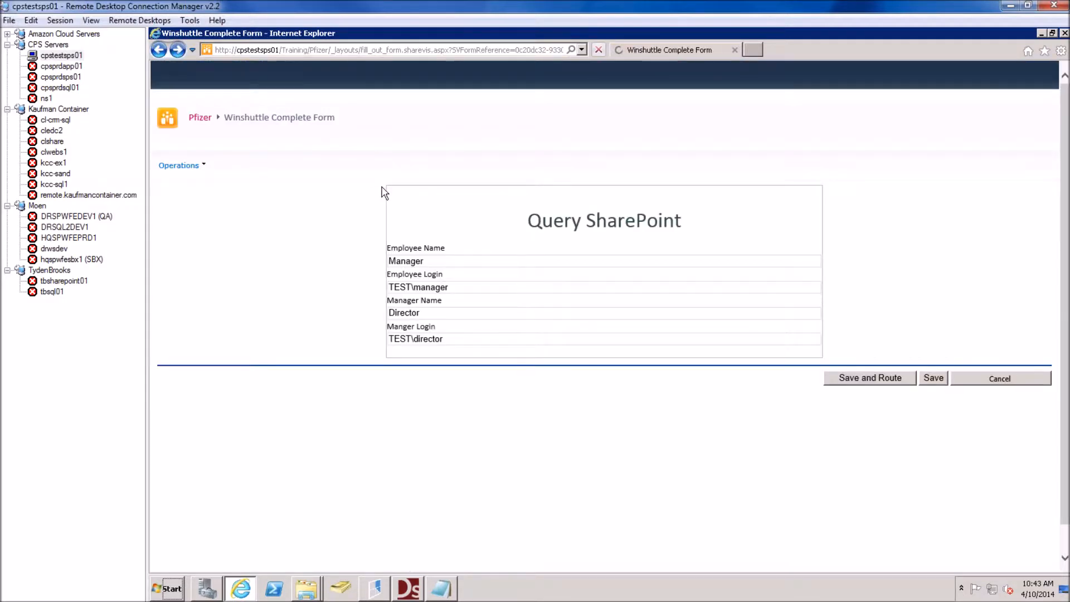
left_click(159, 51)
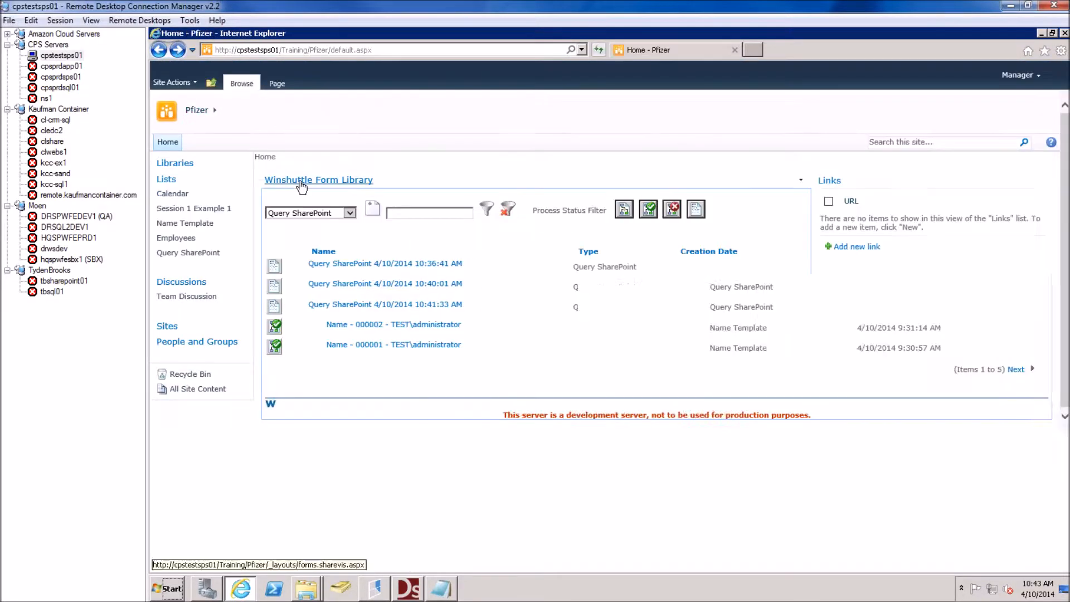
left_click(372, 209)
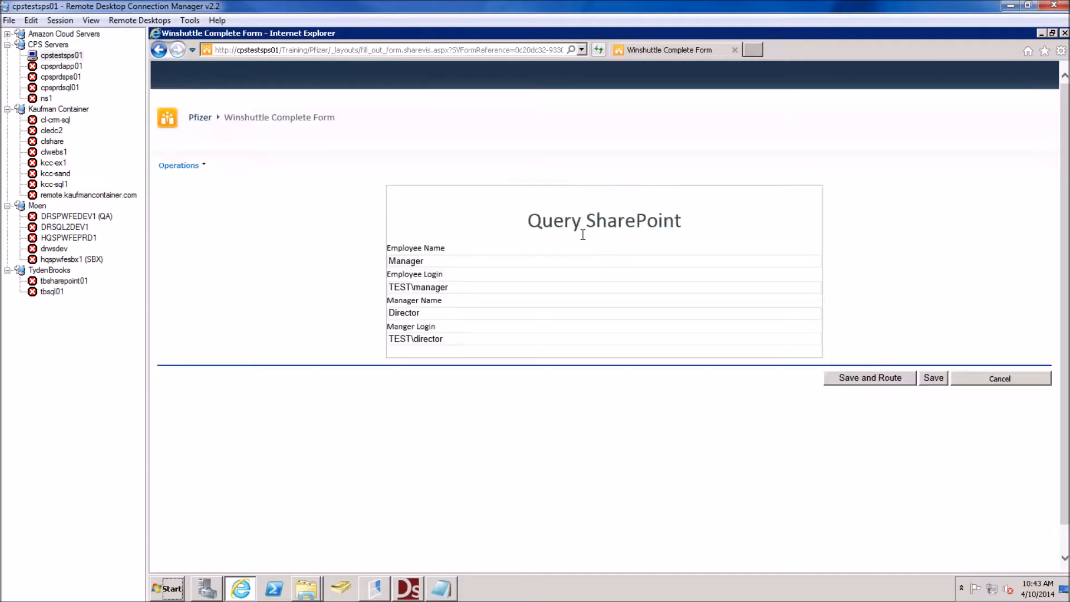
left_click(865, 379)
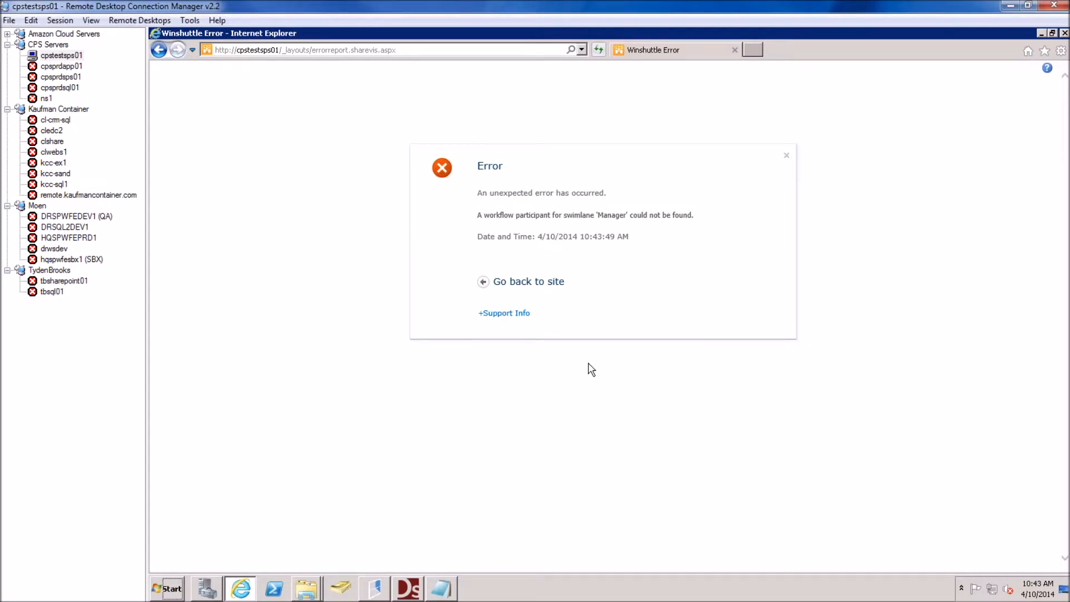
Expand the error's support details and scroll down to the 'Manager' swimlane exception
left_click(503, 314)
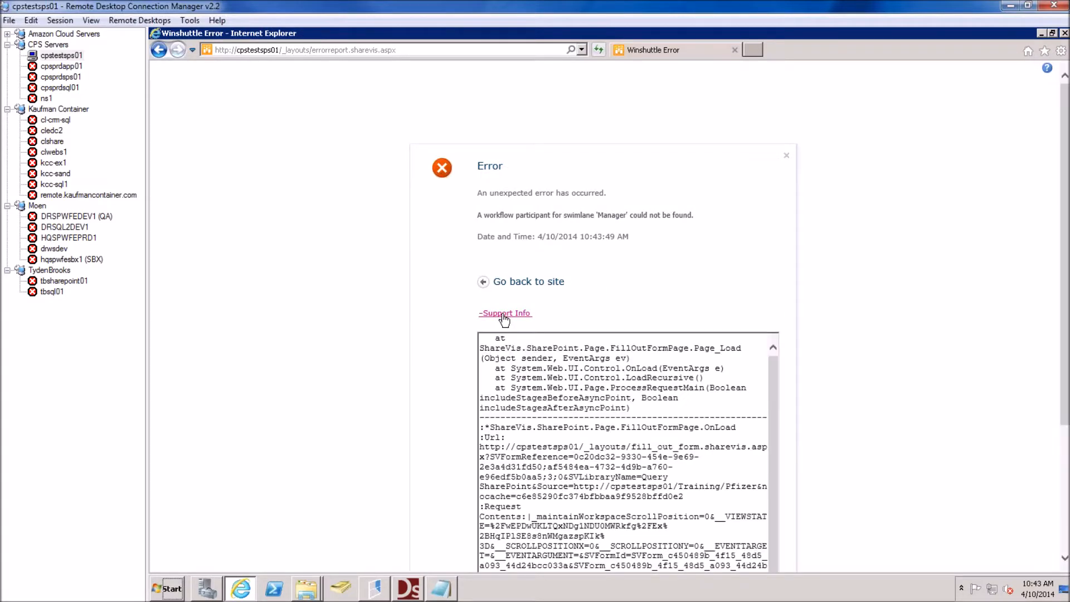
scroll(580, 382, "down", 3)
scroll(601, 416, "down", 6)
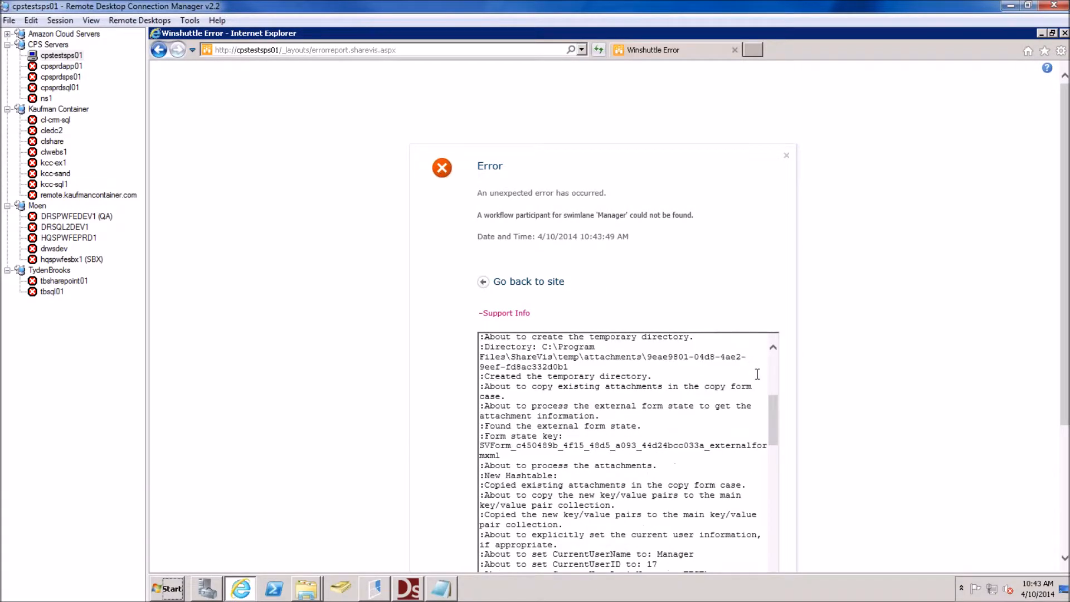
scroll(871, 398, "down", 3)
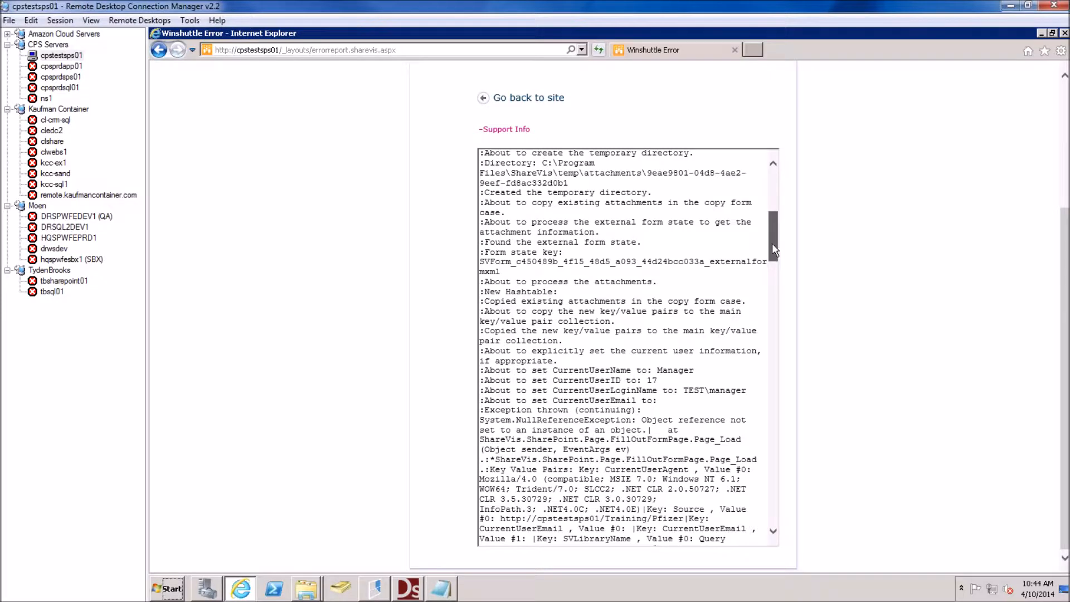
left_click_drag(773, 248, 756, 505)
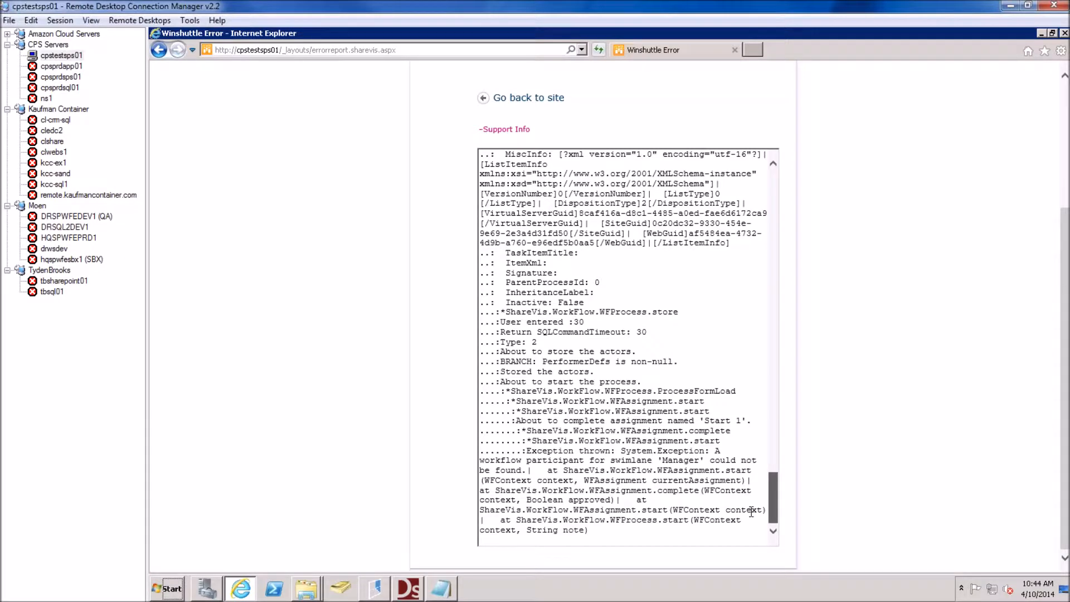
left_click_drag(751, 511, 714, 501)
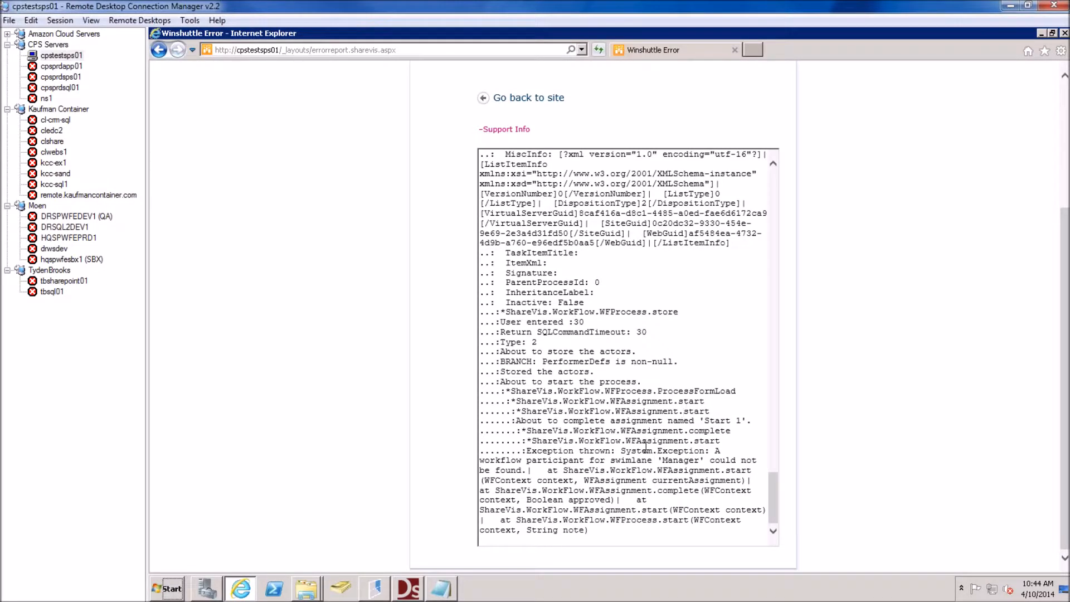
left_click_drag(622, 451, 680, 471)
left_click(625, 470)
Review the WFPROCESS insert lines in the trace, then scroll back to the top
left_click_drag(593, 312, 554, 274)
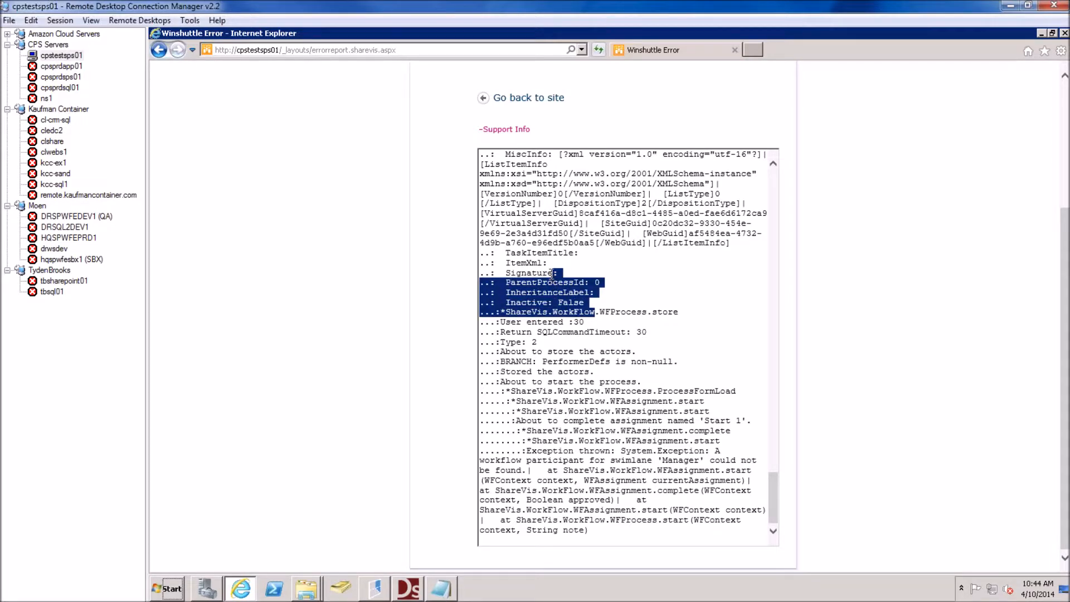
scroll(563, 273, "up", 2)
scroll(609, 277, "up", 2)
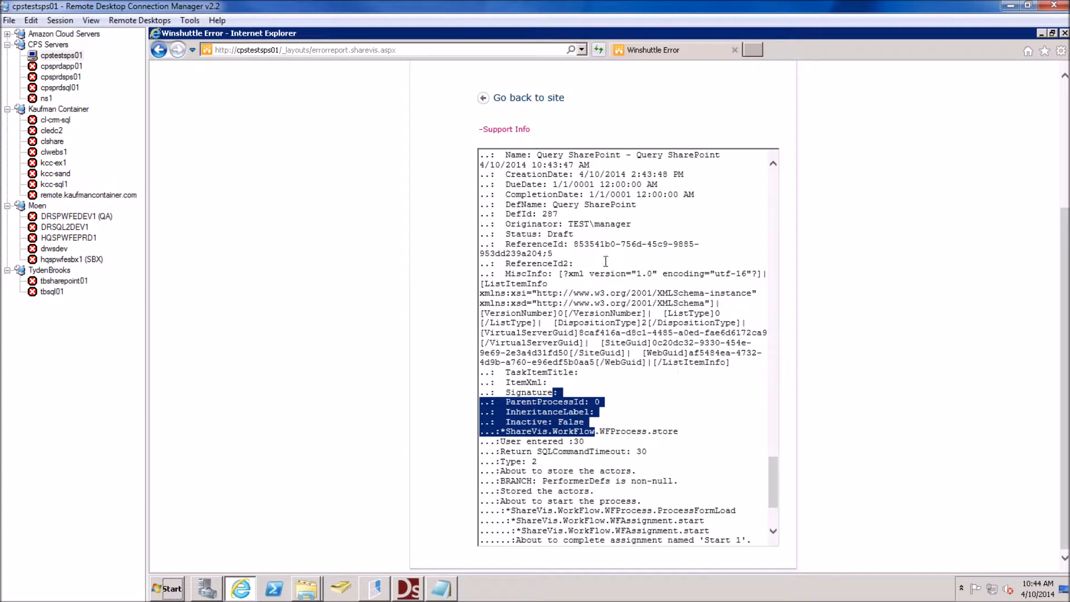
scroll(596, 254, "up", 2)
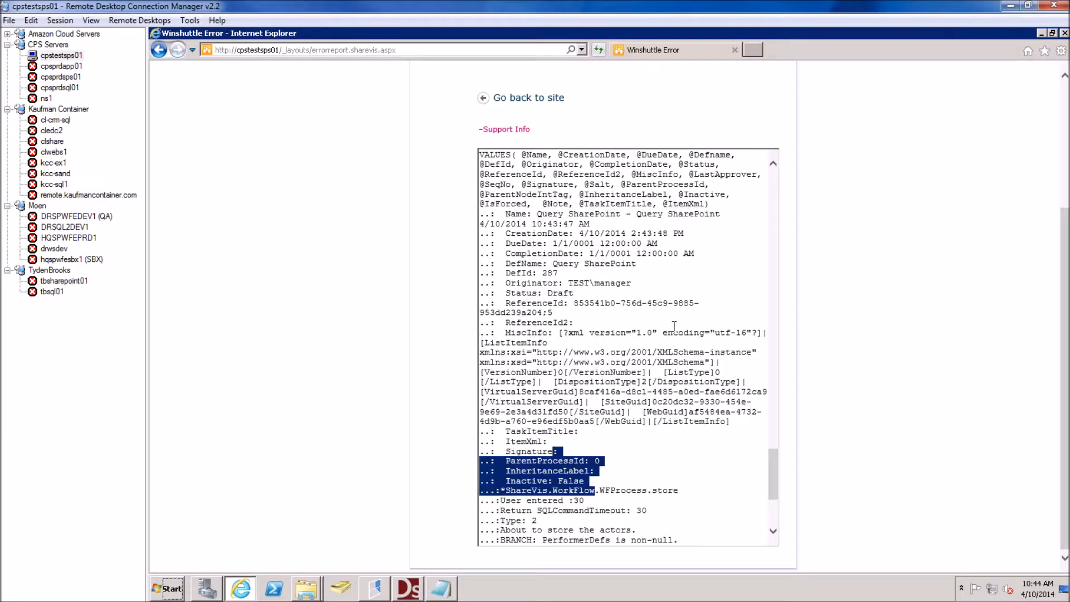
scroll(708, 296, "up", 2)
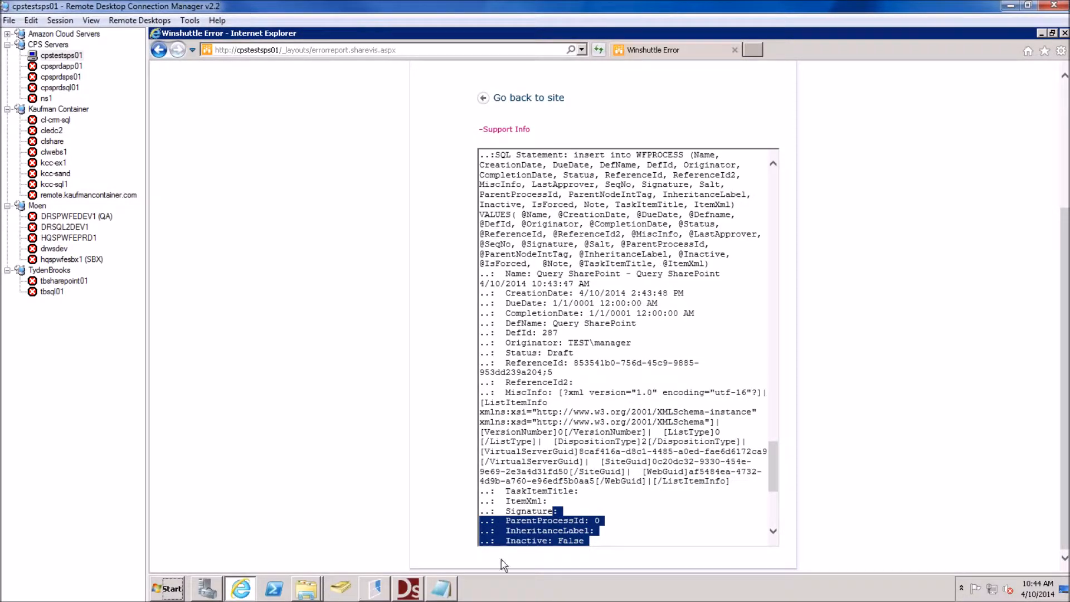
left_click(407, 588)
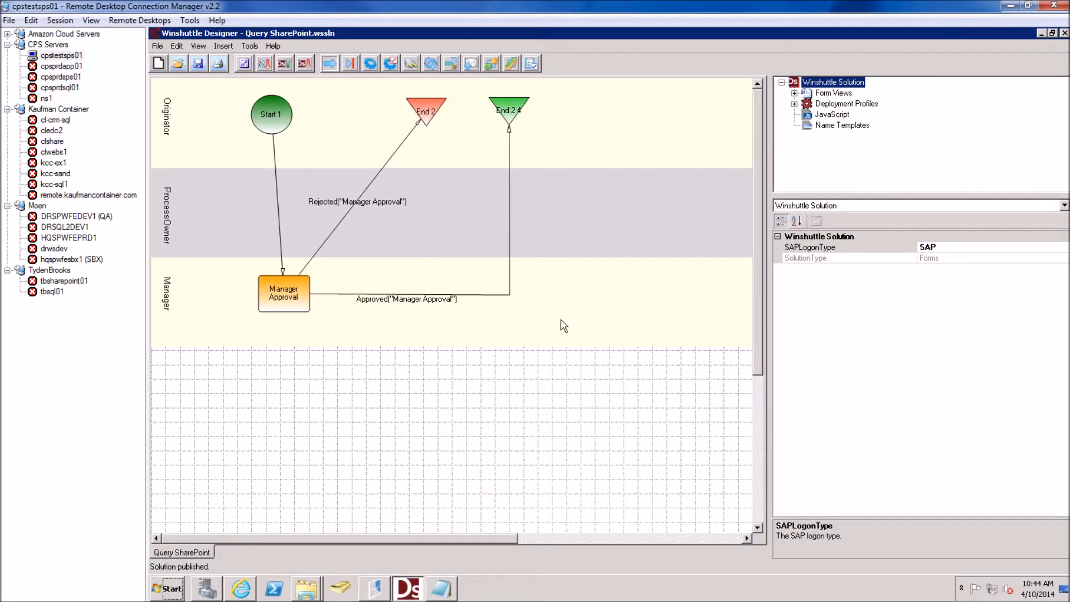
Inspect the Query SharePoint process's Manager swimlane group, participant type and name, then open its form in InfoPath
left_click(564, 326)
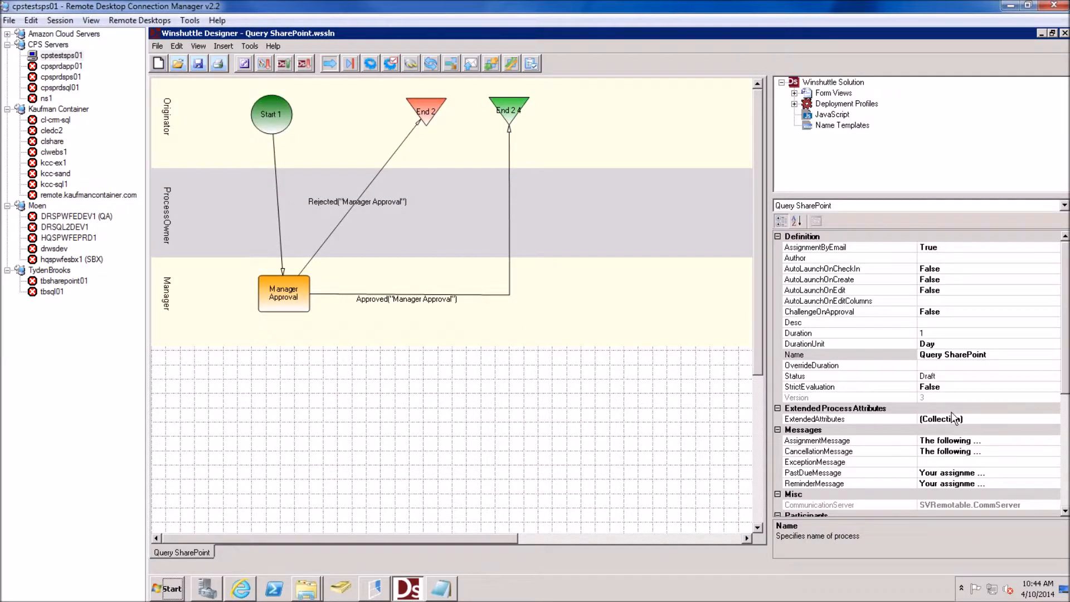
left_click(1065, 488)
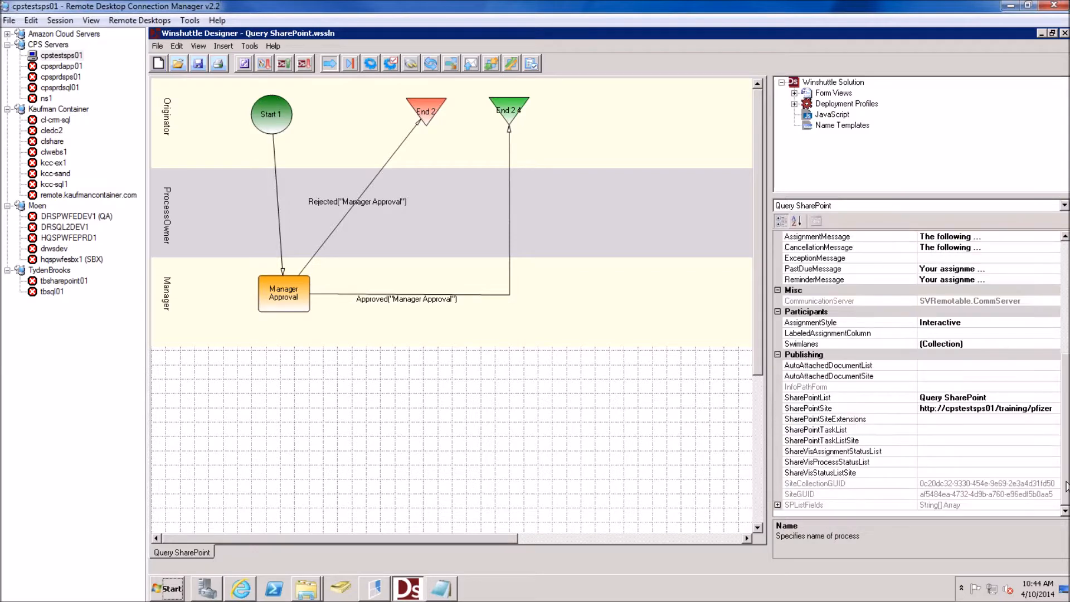
left_click(1020, 344)
left_click(1063, 354)
scroll(975, 429, "down", 4)
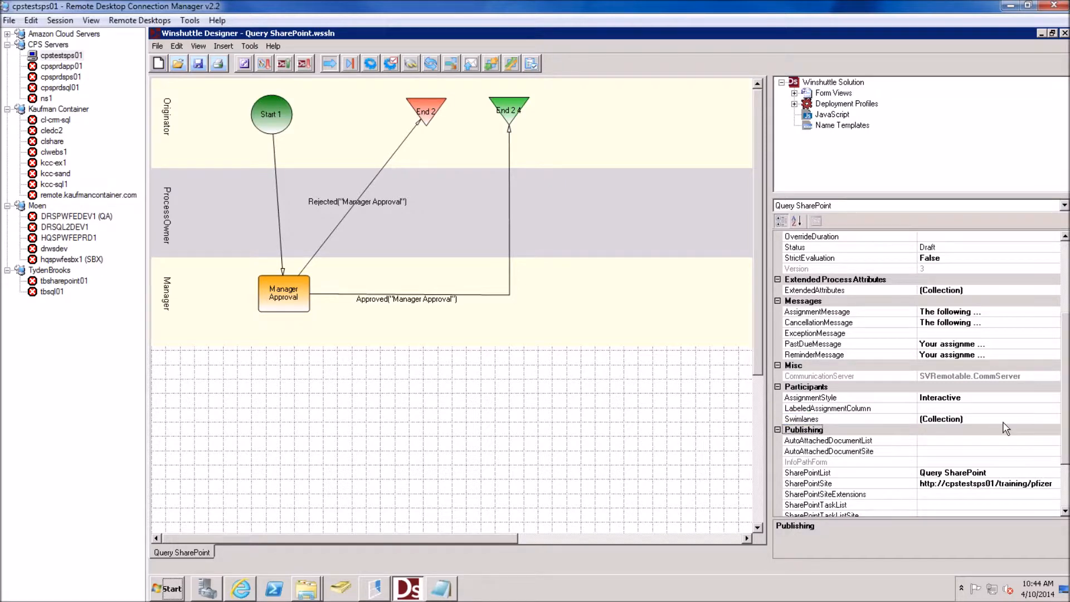
left_click(1054, 419)
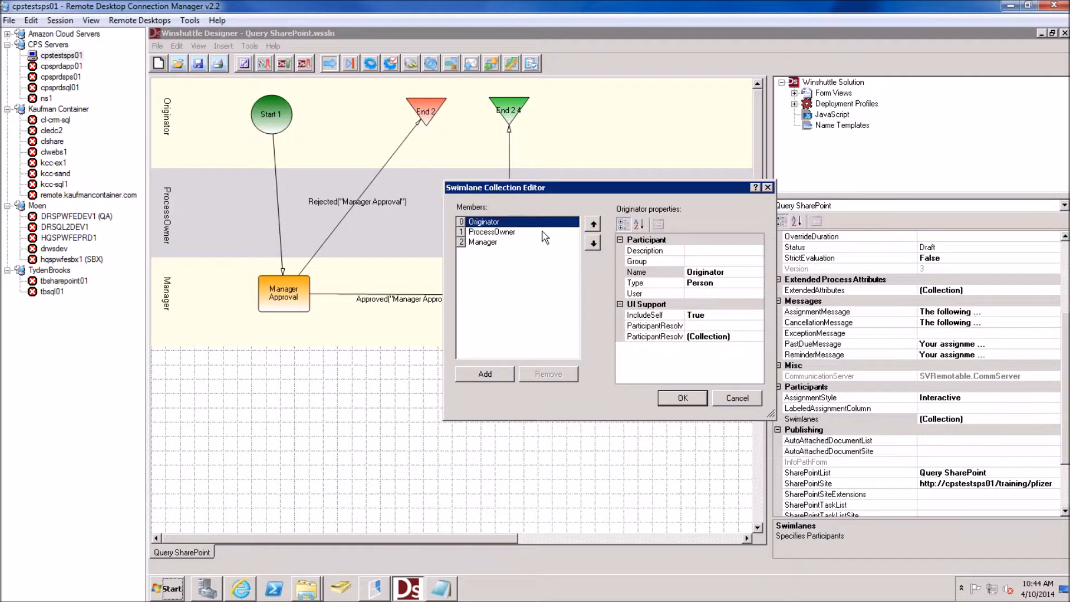
left_click(496, 242)
left_click(733, 262)
left_click(724, 282)
left_click_drag(727, 272, 689, 272)
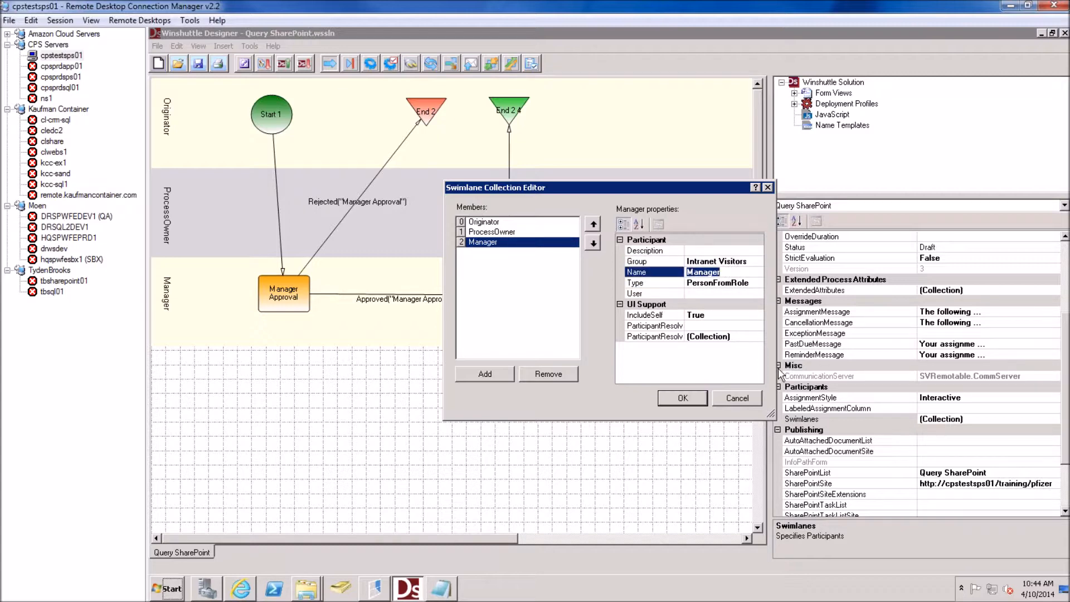
left_click(743, 399)
left_click(243, 63)
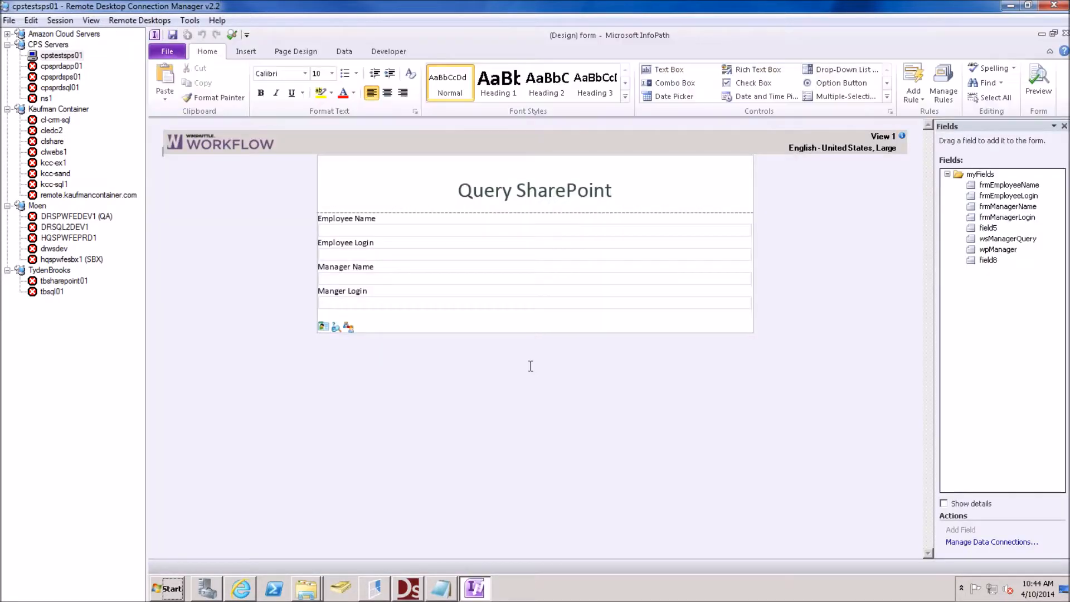
Re-enter 'Manager' as the swimlane name in wpManager's workflow participant properties
left_click(345, 329)
right_click(346, 330)
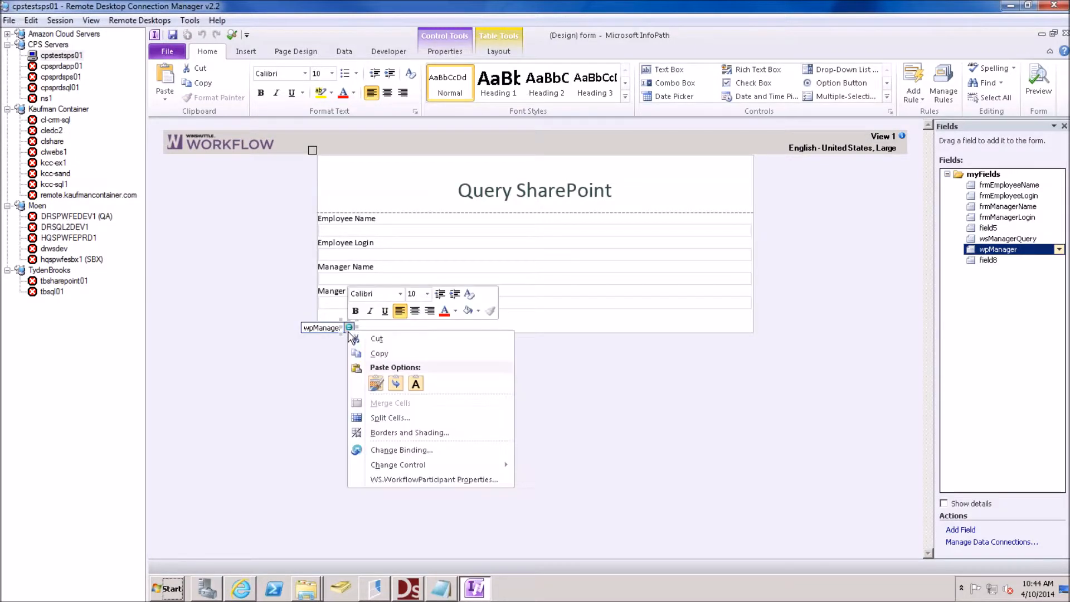
left_click(424, 480)
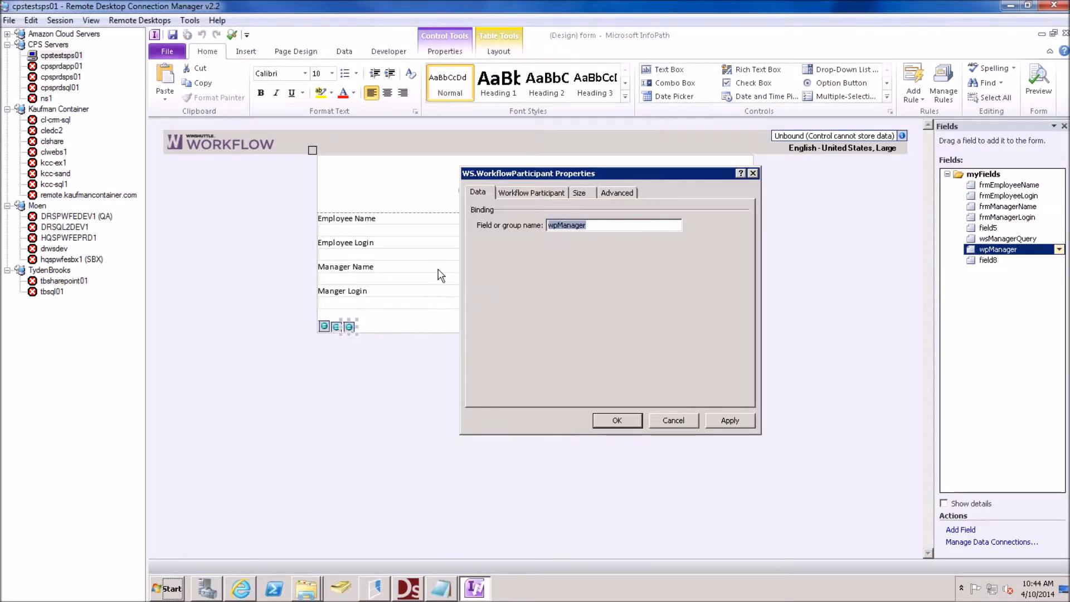
left_click(521, 196)
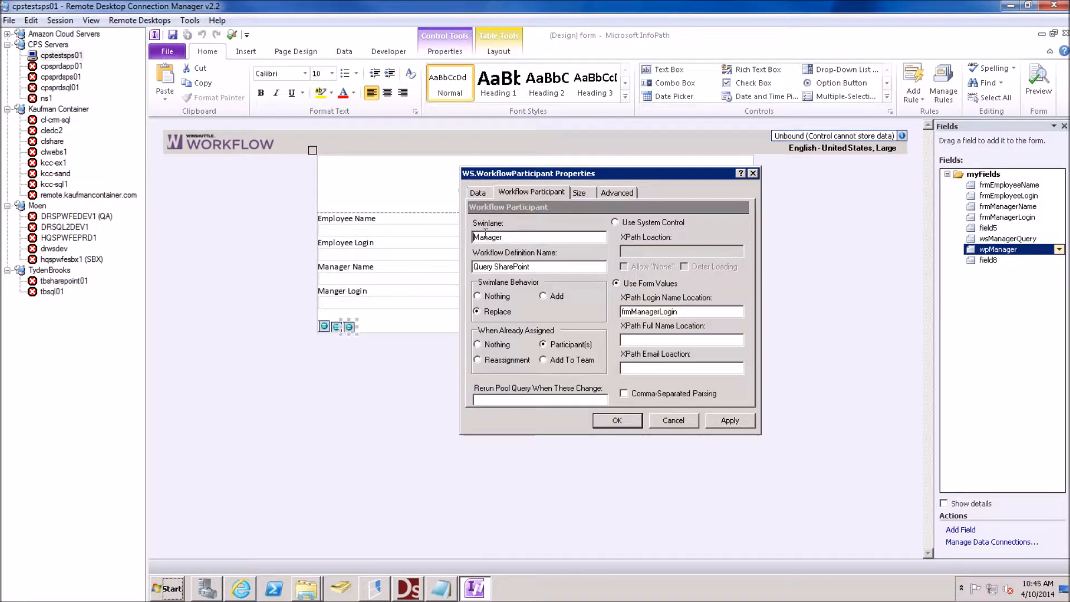
key("BackSpace")
key("Delete")
key("Delete")
key("Delete")
key("Delete")
key("Delete")
type("Manager")
left_click(625, 426)
left_click(625, 425)
Check which field the Manager Login box is bound to, closing its properties unchanged
left_click(390, 278)
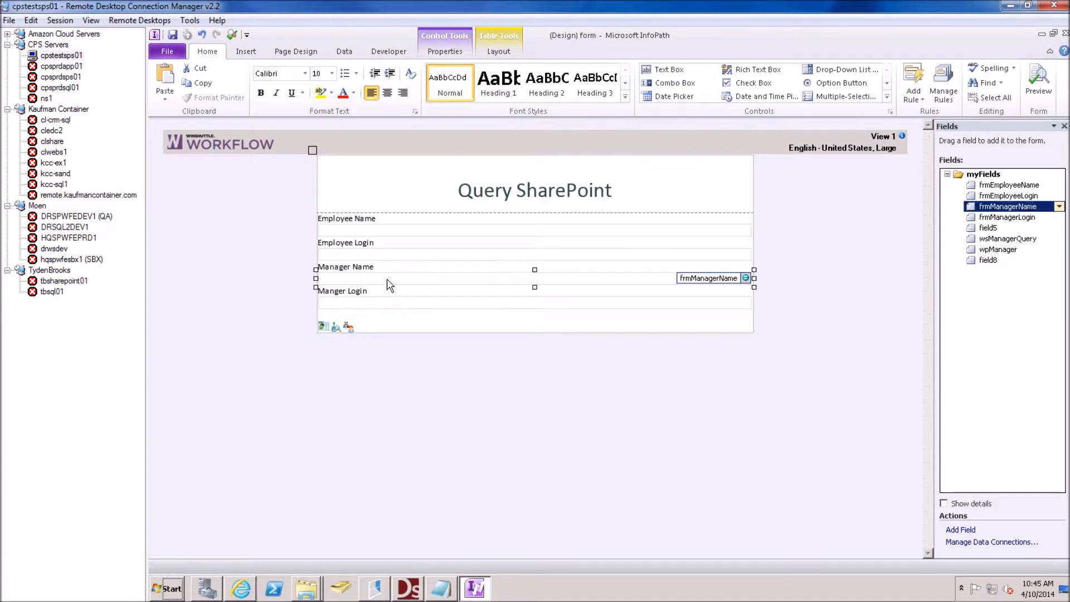
right_click(378, 308)
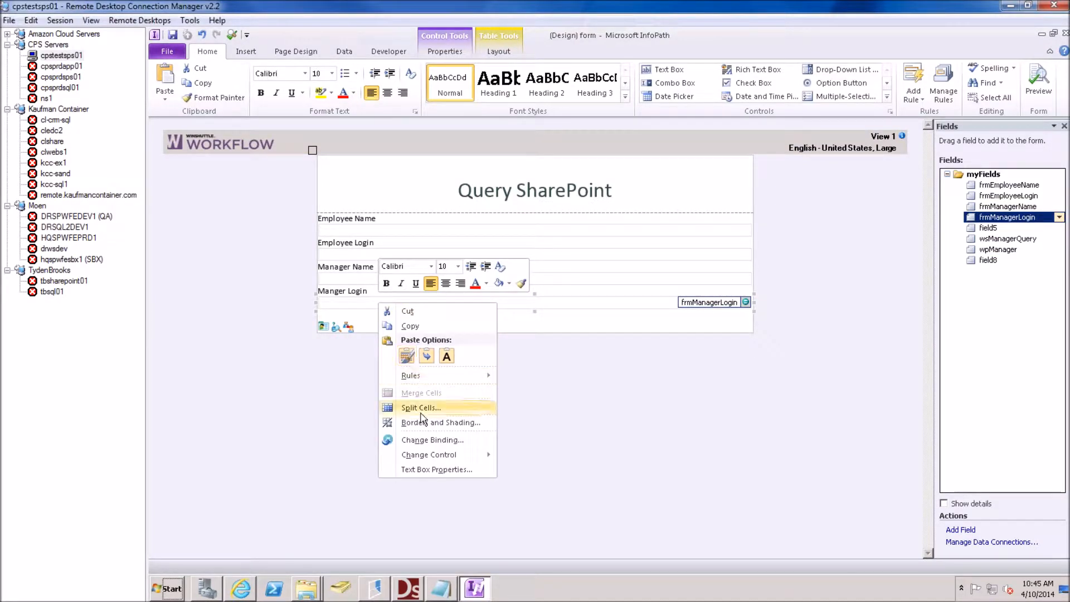
left_click(430, 469)
left_click_drag(609, 225, 490, 223)
key("ctrl+c")
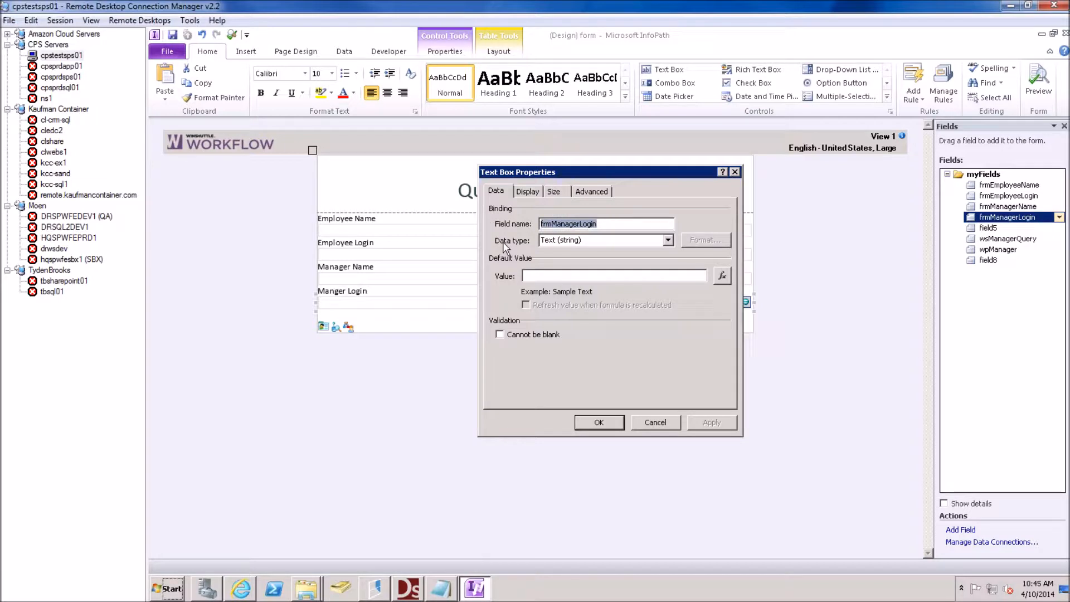
left_click(654, 421)
Set wpManager's XPath login name location to frmManagerLogin and apply
left_click(352, 328)
right_click(352, 329)
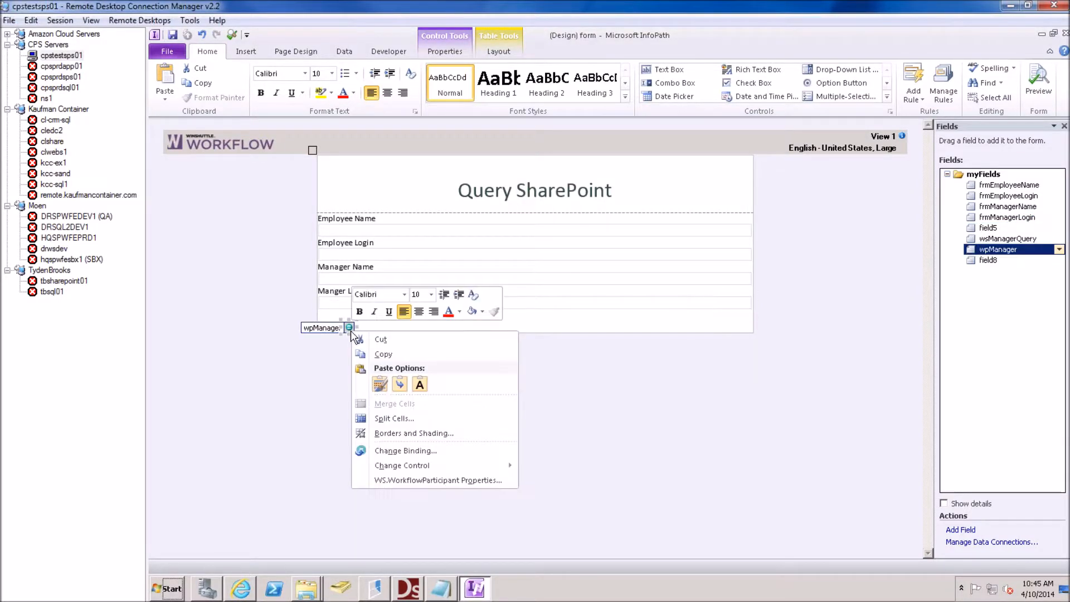
left_click(413, 480)
left_click(531, 191)
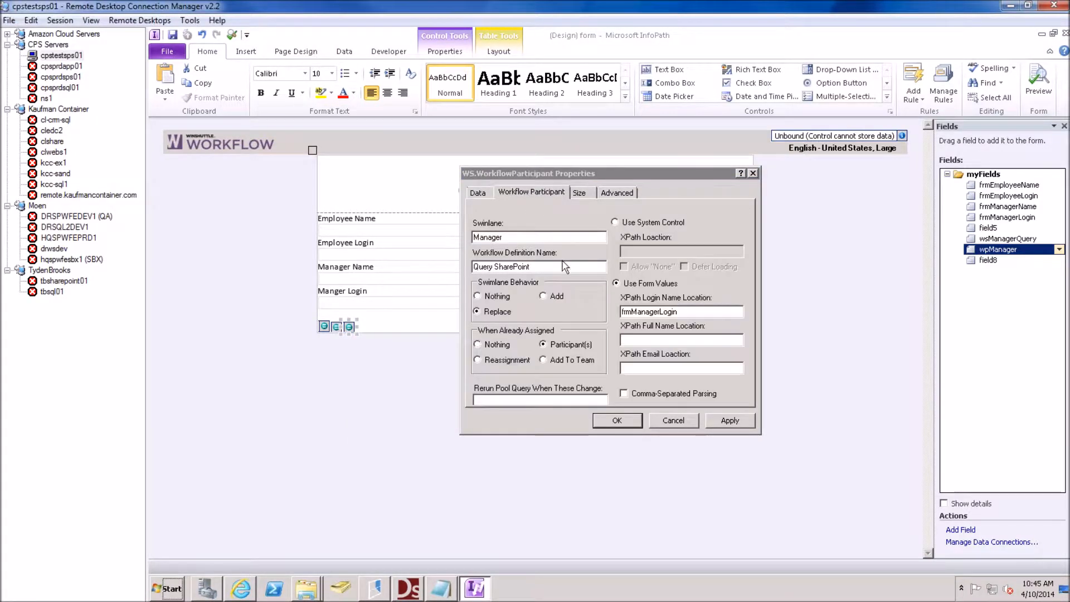
key("Delete")
key("Delete")
key("Delete")
key("Delete")
key("Delete")
key("Delete")
key("Delete")
key("Delete")
key("Delete")
key("Delete")
key("Delete")
key("Delete")
key("Delete")
key("Delete")
key("ctrl+v")
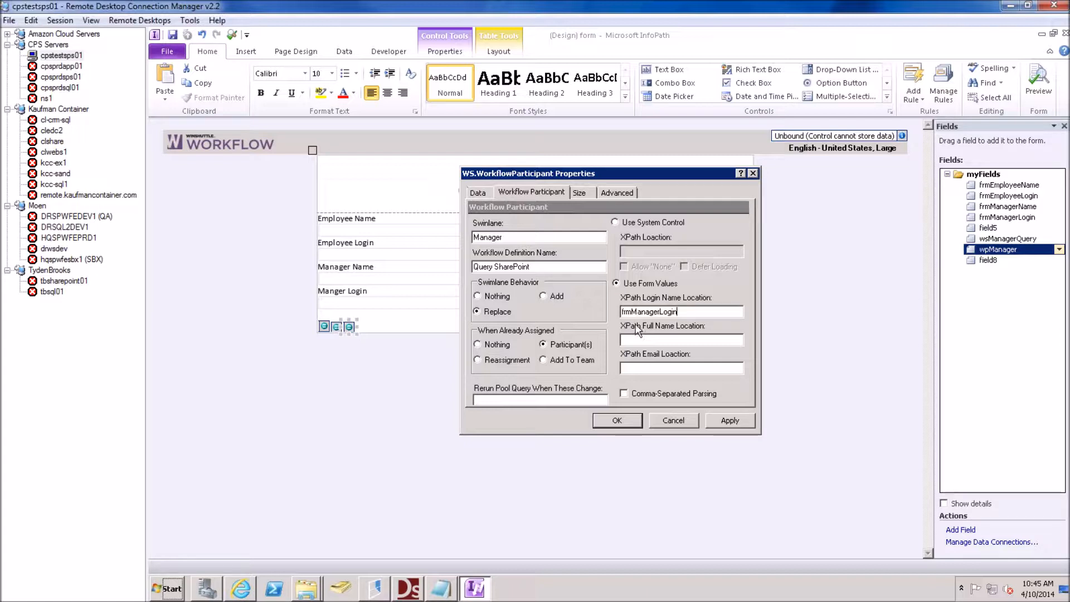
left_click(617, 421)
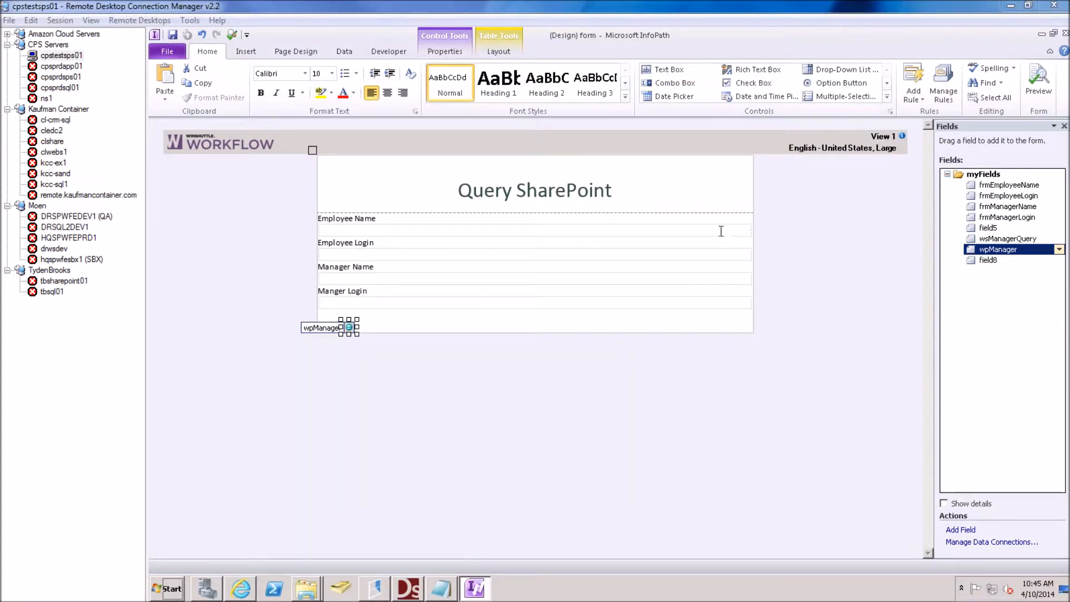
In Winshuttle Designer, check the workflow's process name, Query SharePoint
left_click(409, 588)
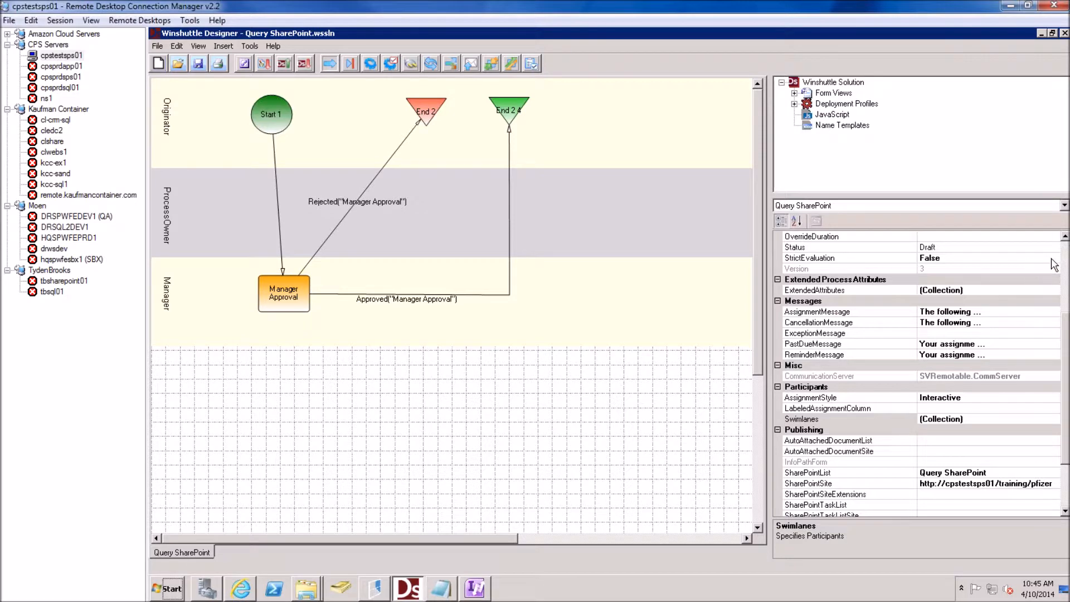
left_click(1065, 236)
left_click(1065, 236)
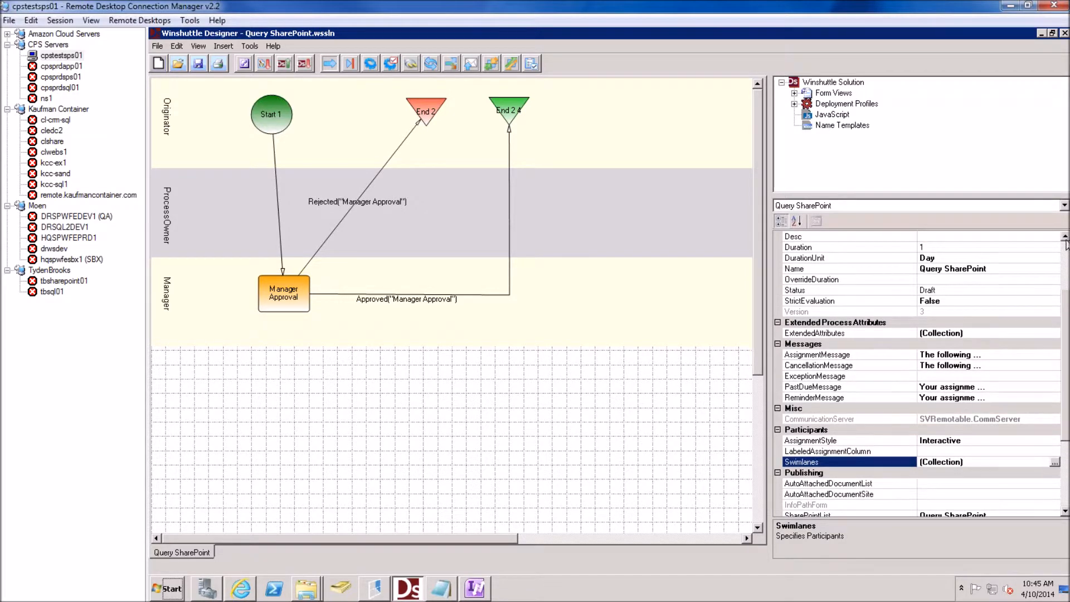
left_click(989, 272)
key("ctrl+c")
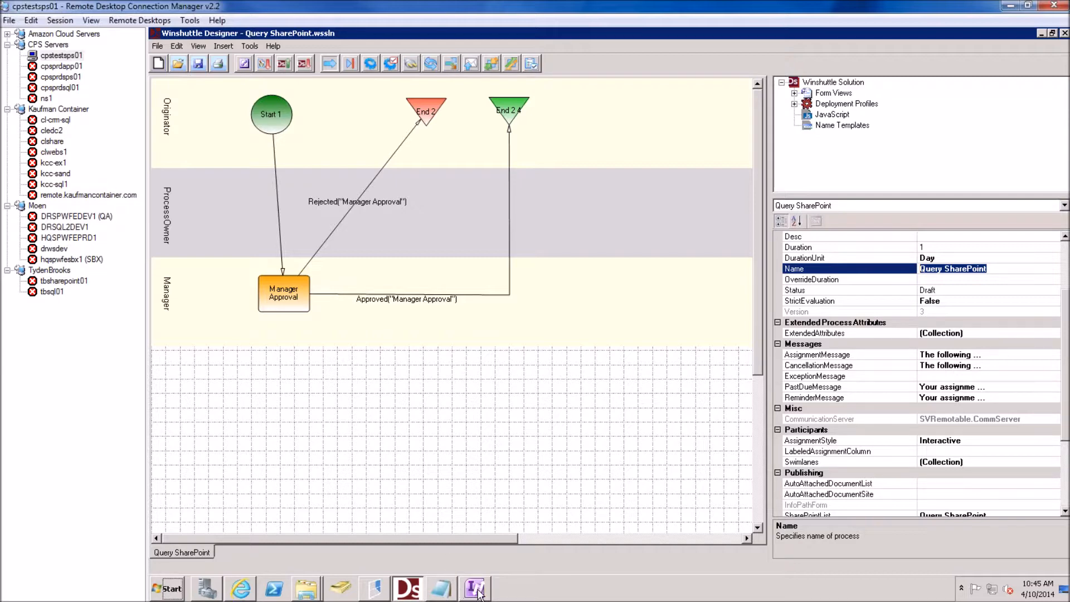
Set wpManager's workflow definition name to Query SharePoint, save the form template and close InfoPath
left_click(473, 589)
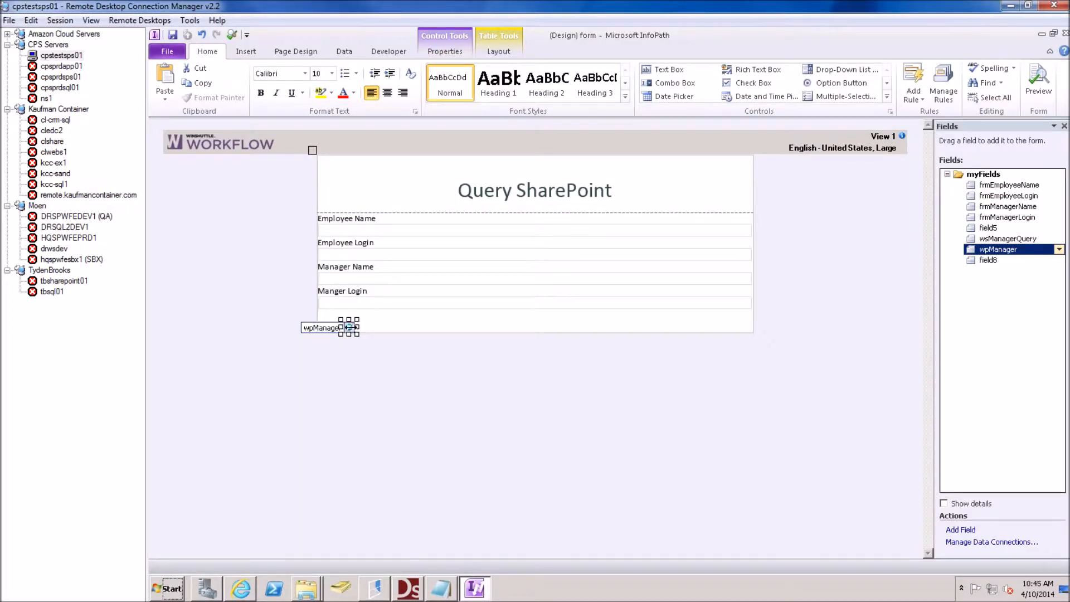
right_click(348, 327)
left_click(404, 484)
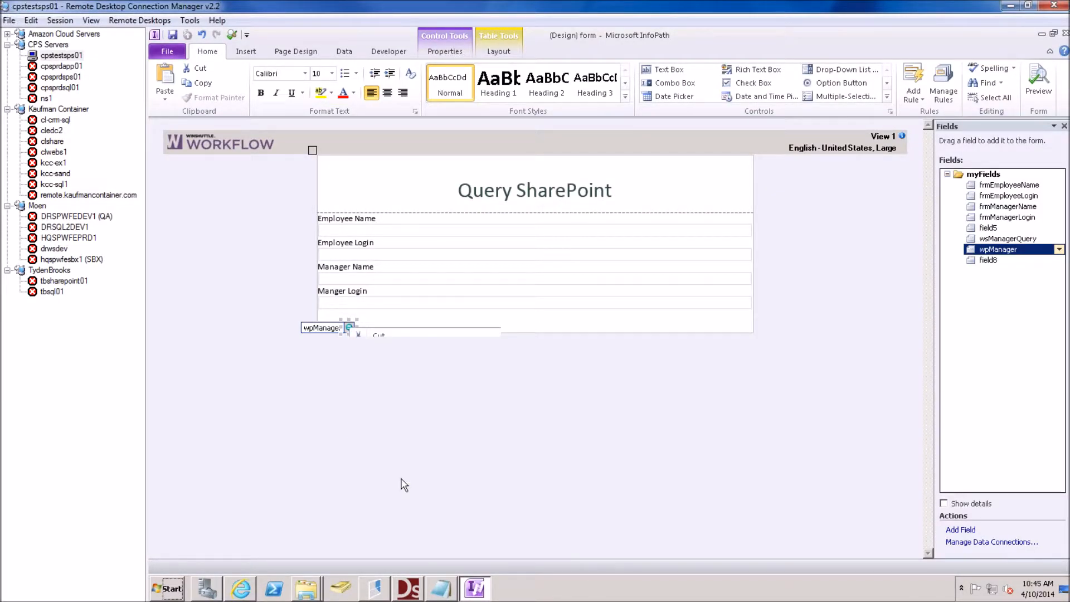
left_click(521, 195)
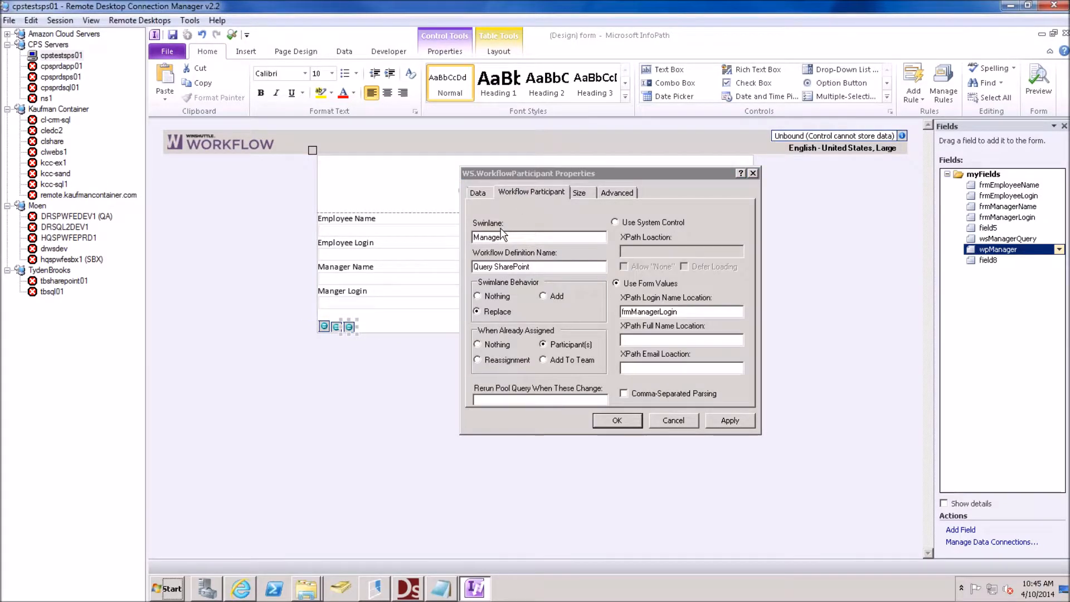
key("Delete")
key("Delete")
key("Delete")
key("Delete")
key("Delete")
key("Delete")
key("Delete")
key("Delete")
key("Delete")
key("Delete")
key("Delete")
key("Delete")
key("Delete")
key("Delete")
key("Delete")
key("ctrl+v")
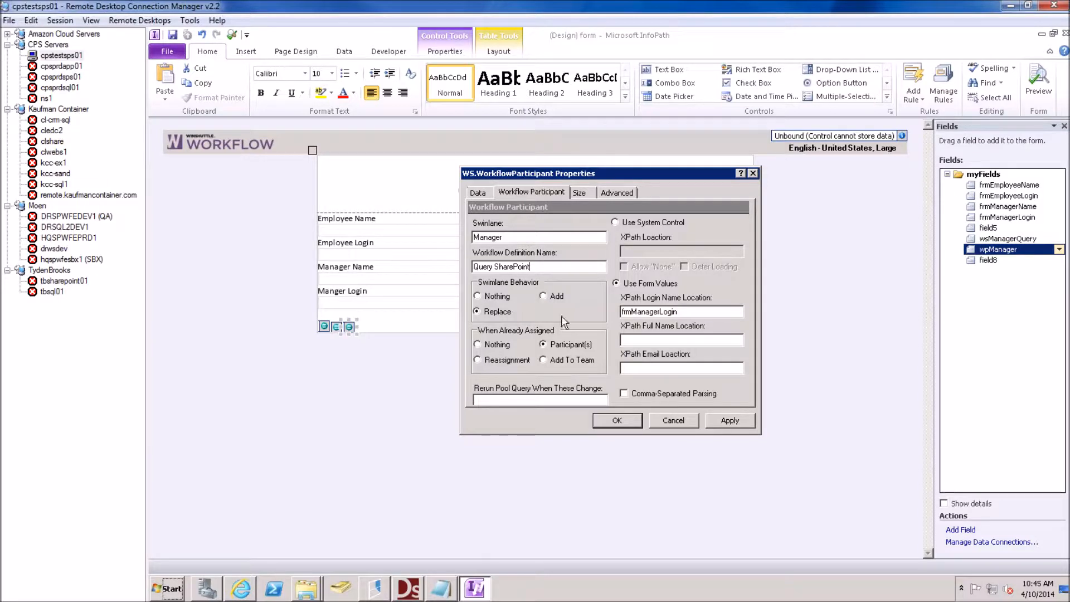
left_click(595, 420)
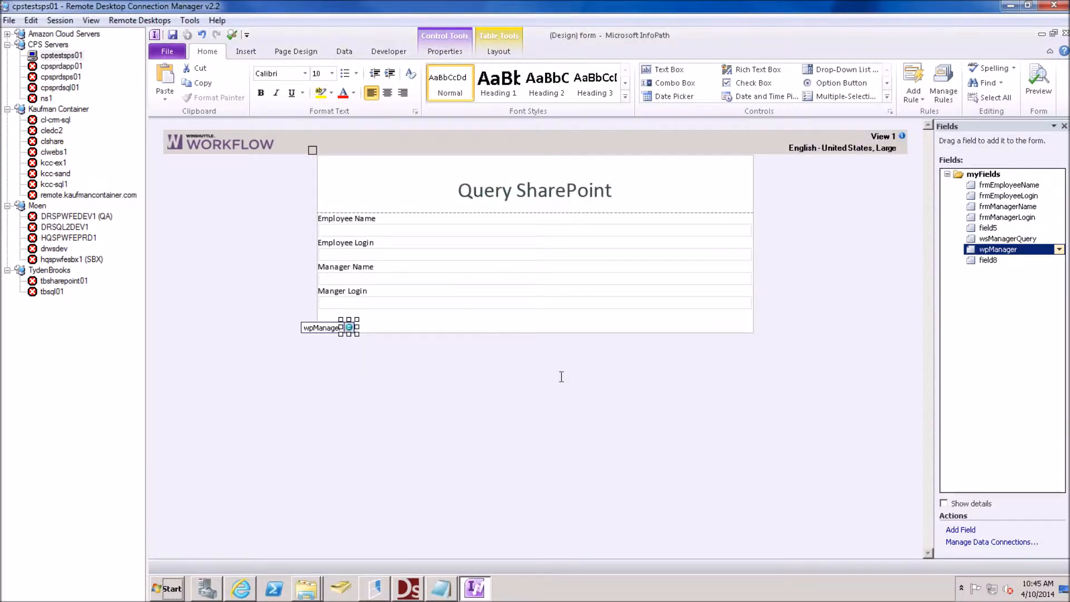
left_click(173, 36)
left_click(1065, 33)
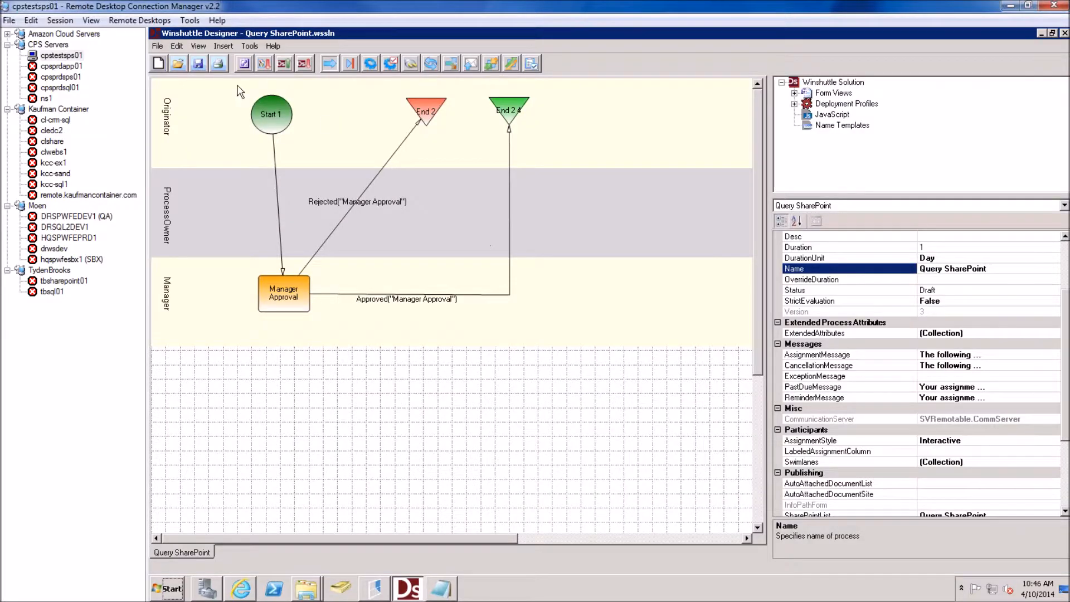
Publish Query SharePoint to Development with Overwrite existing process ticked
left_click(283, 65)
left_click(505, 305)
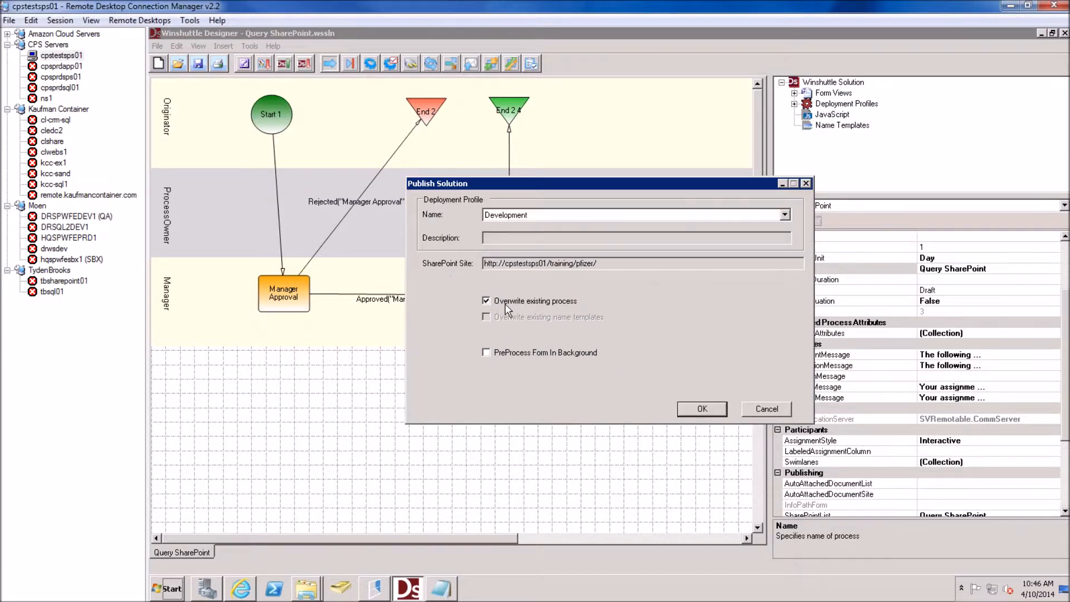
left_click(702, 410)
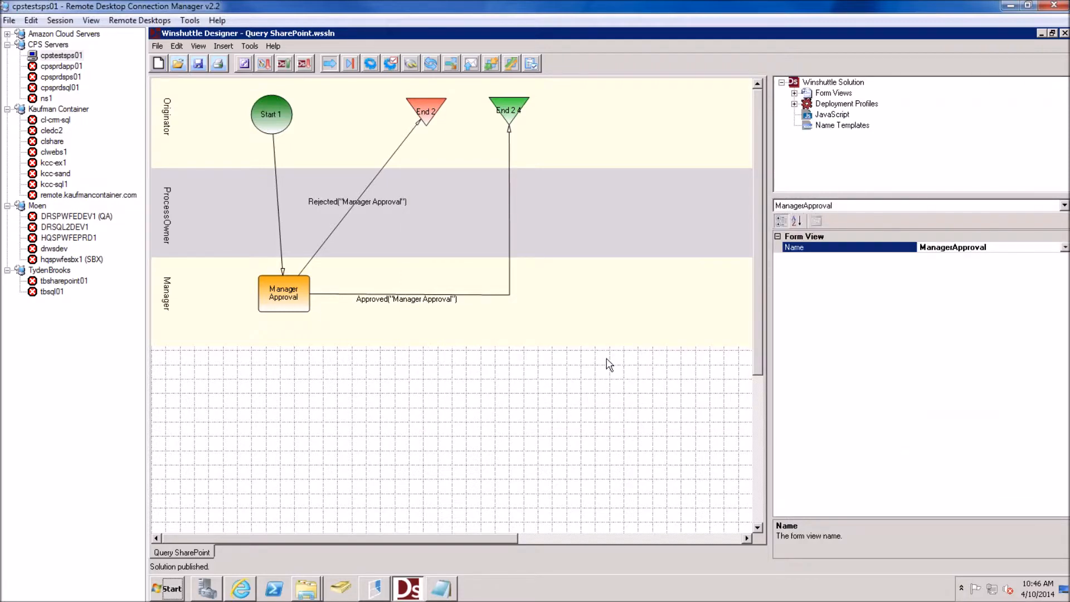
left_click(245, 586)
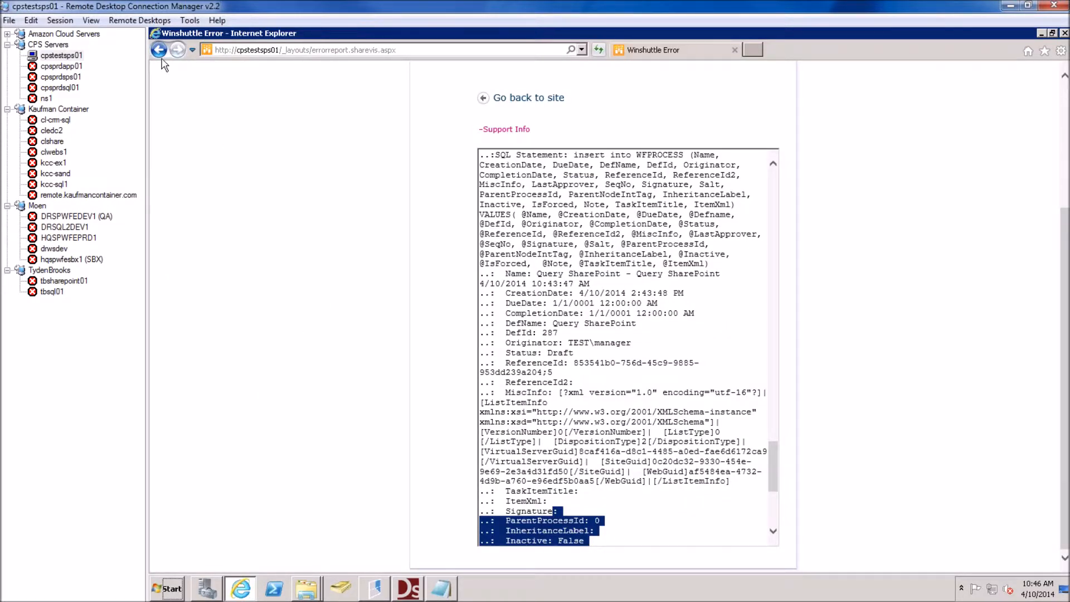
Go back from the error page to the Pfizer library and start signing in as a different user
left_click(160, 57)
left_click(154, 54)
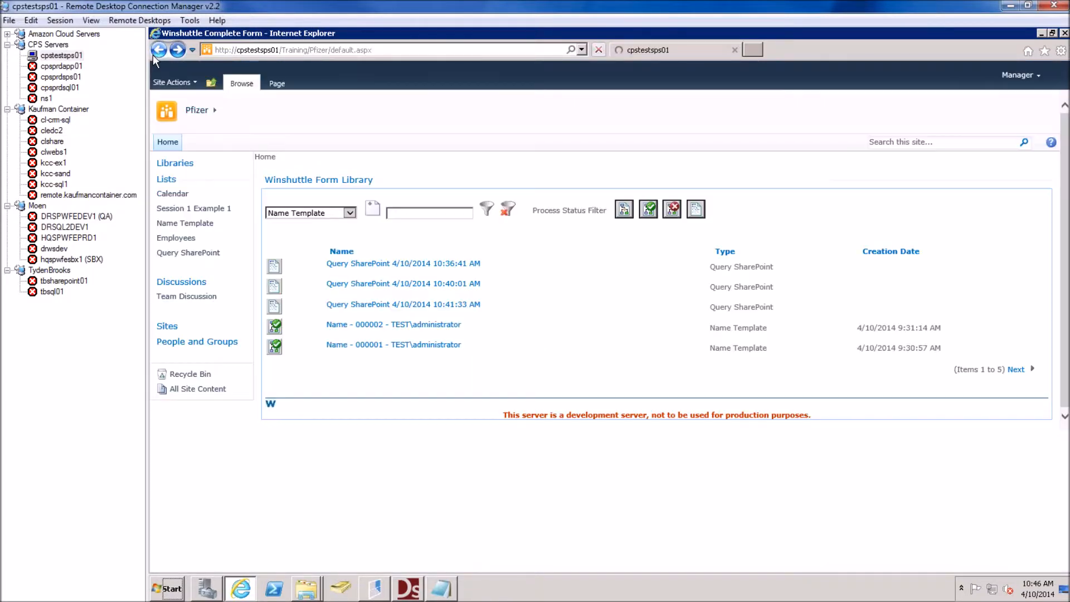
left_click(178, 50)
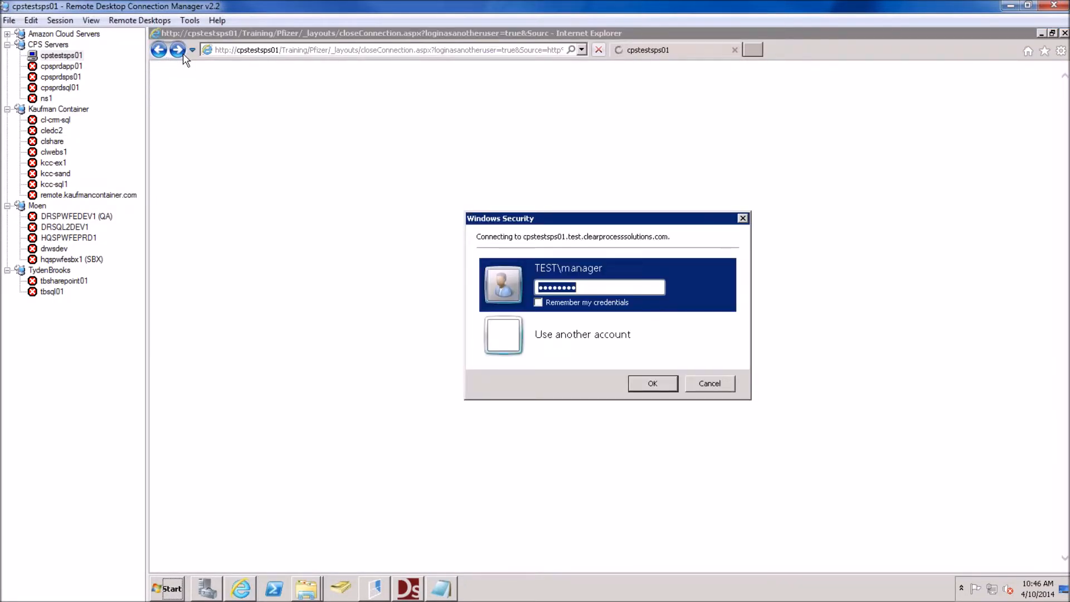
key("Escape")
left_click(161, 51)
Sign in with another account using the employee test account credentials
left_click(595, 334)
type("e")
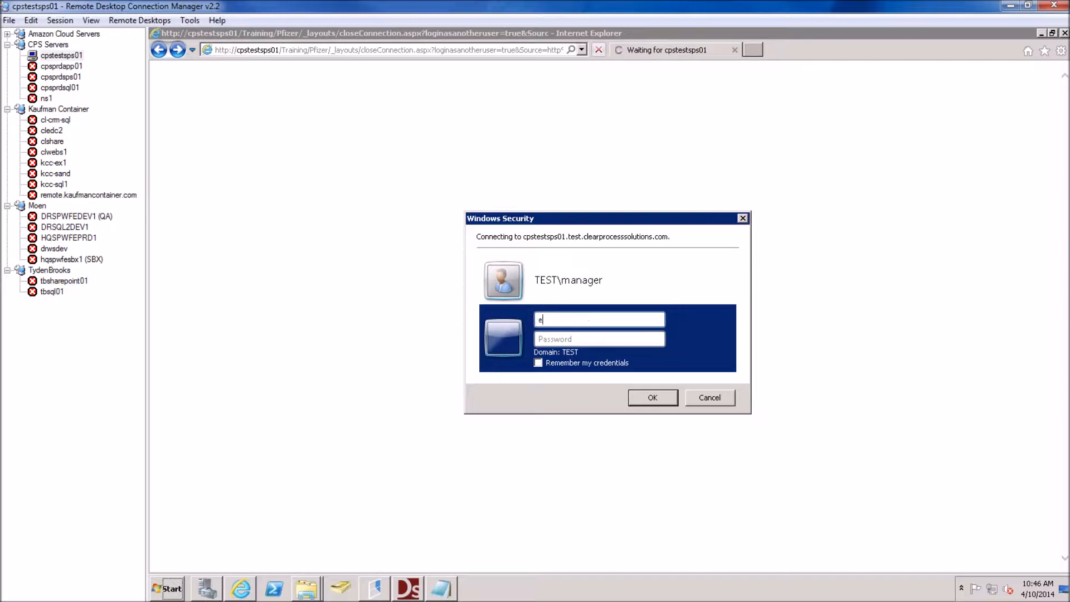
type("mployee")
key("Tab")
type("p")
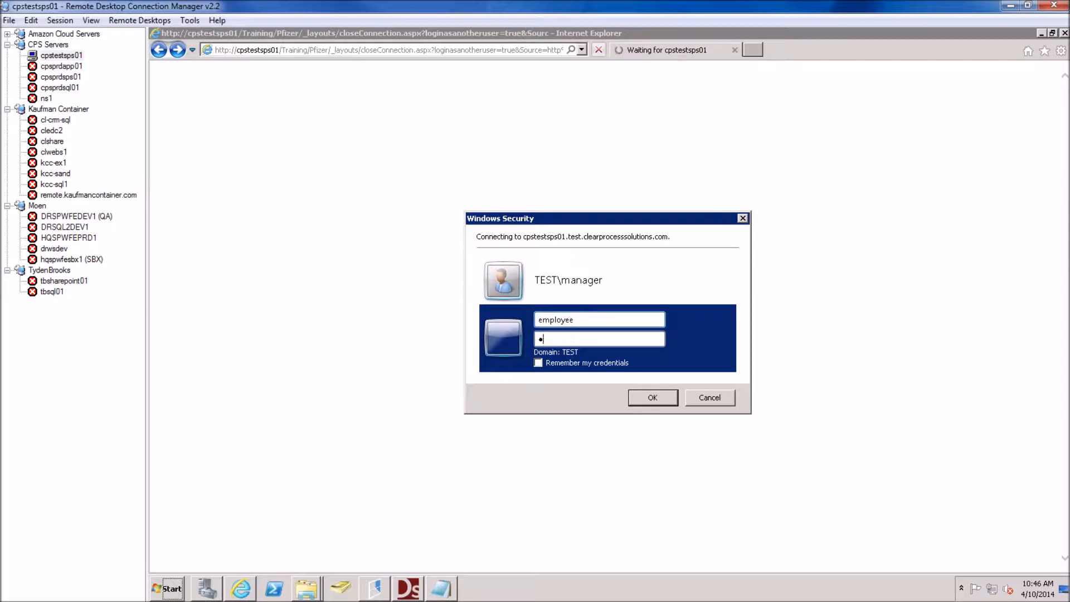
key("Return")
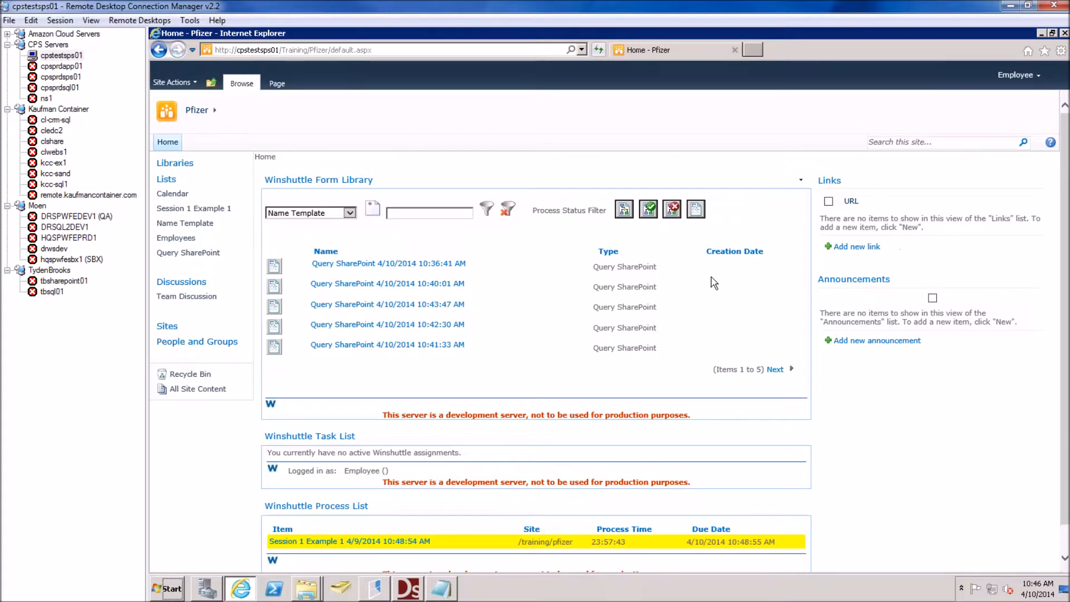
Create a new Query SharePoint form and submit it with Save and Route
left_click(349, 212)
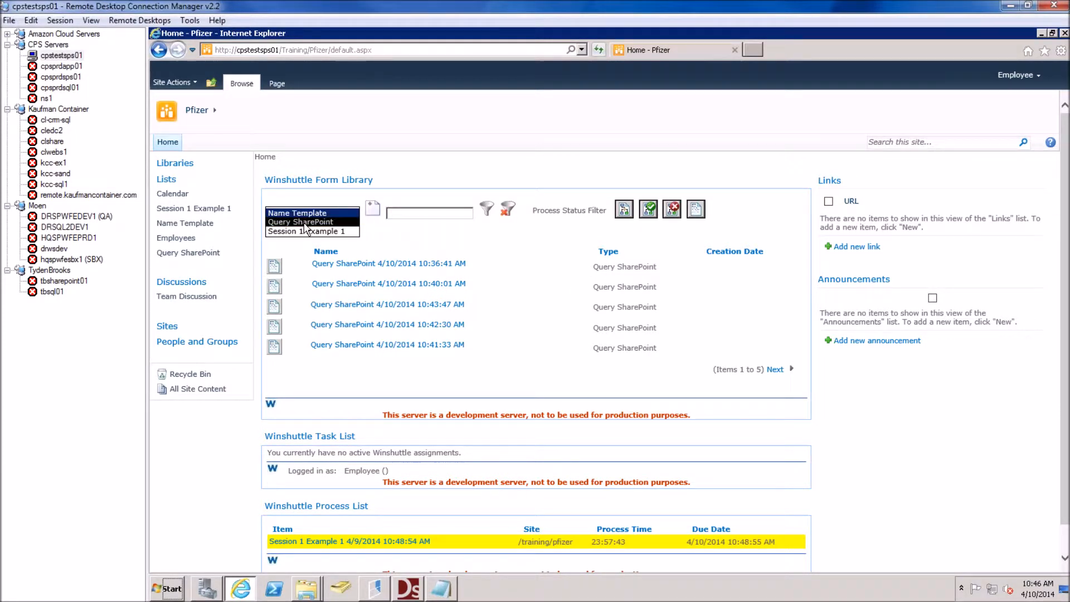
left_click(304, 222)
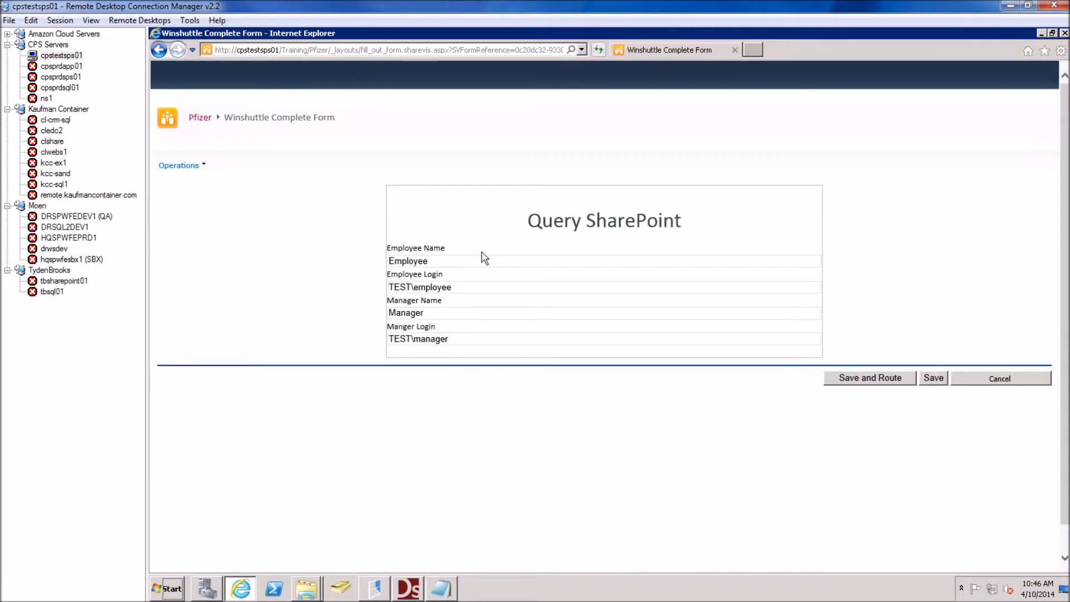
left_click(859, 385)
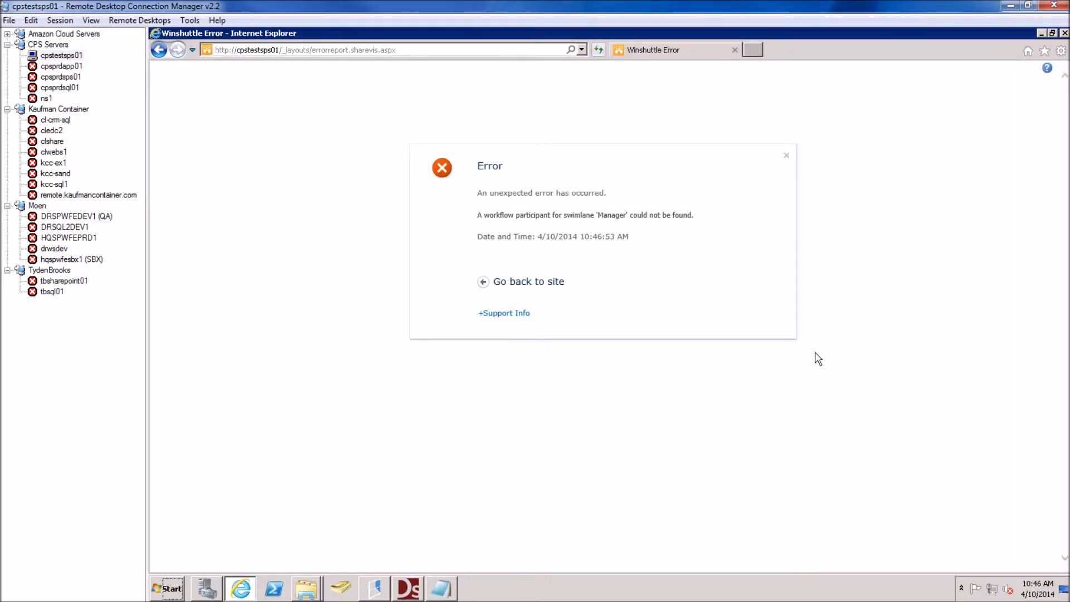
Back out of the missing Manager error, cancel the unsent form, and return to Winshuttle Designer
left_click(169, 50)
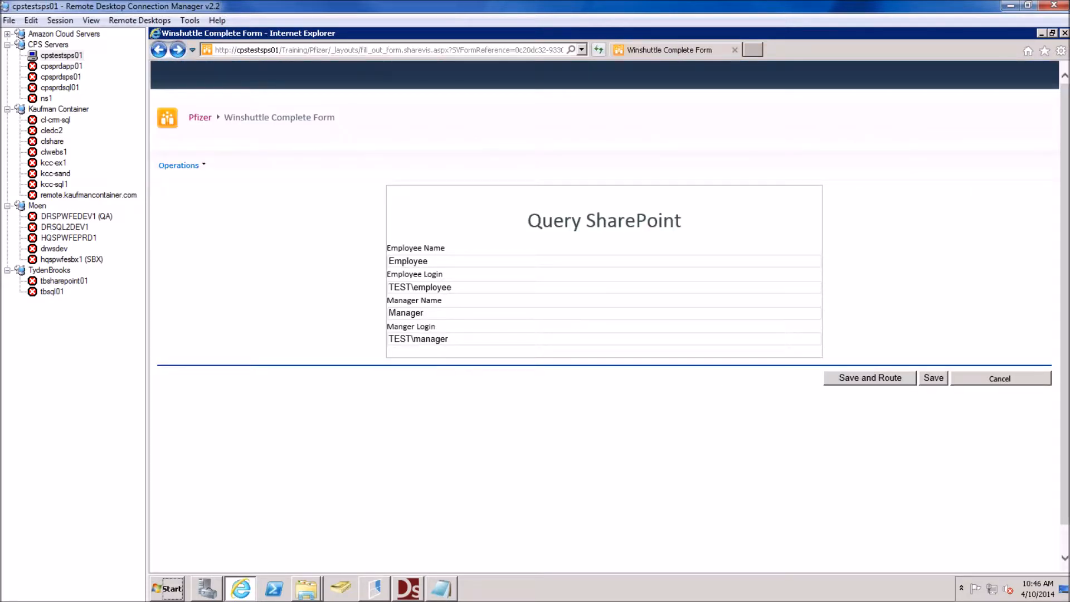
left_click(1020, 385)
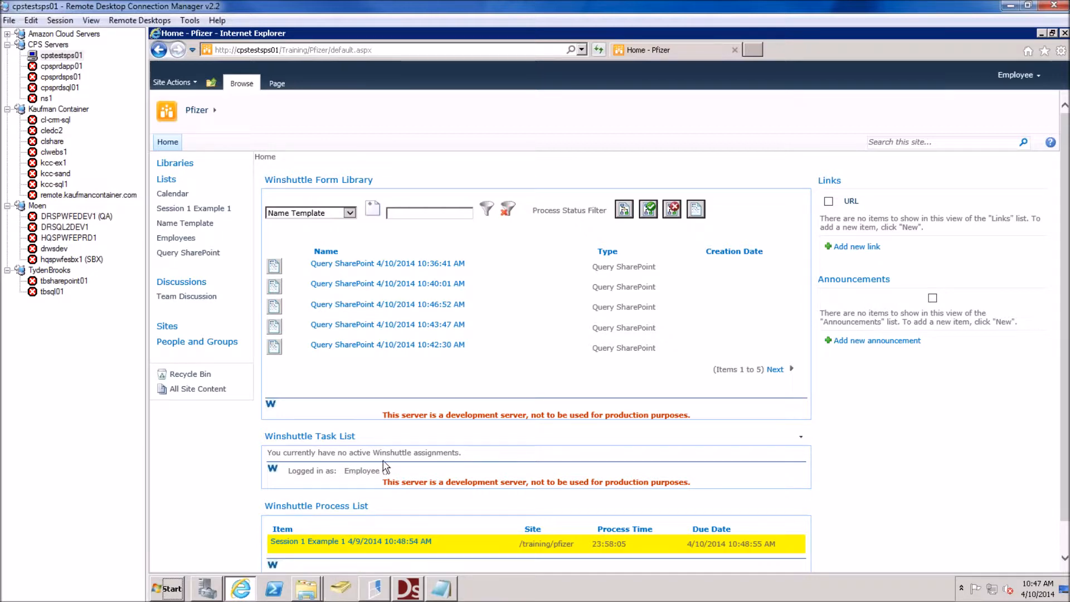
scroll(384, 483, "down", 1)
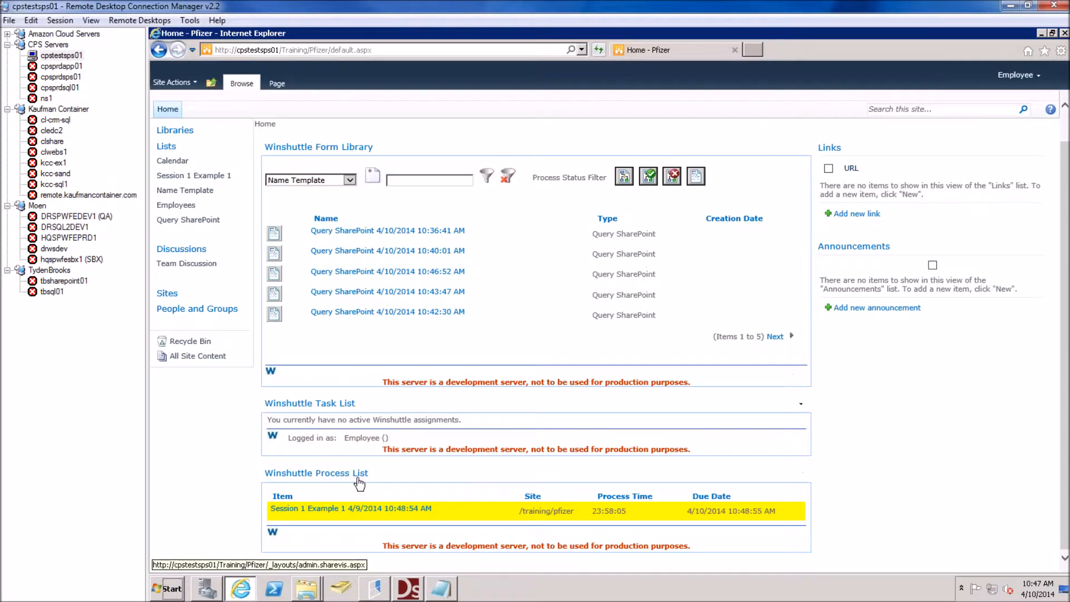
left_click(409, 590)
left_click(409, 594)
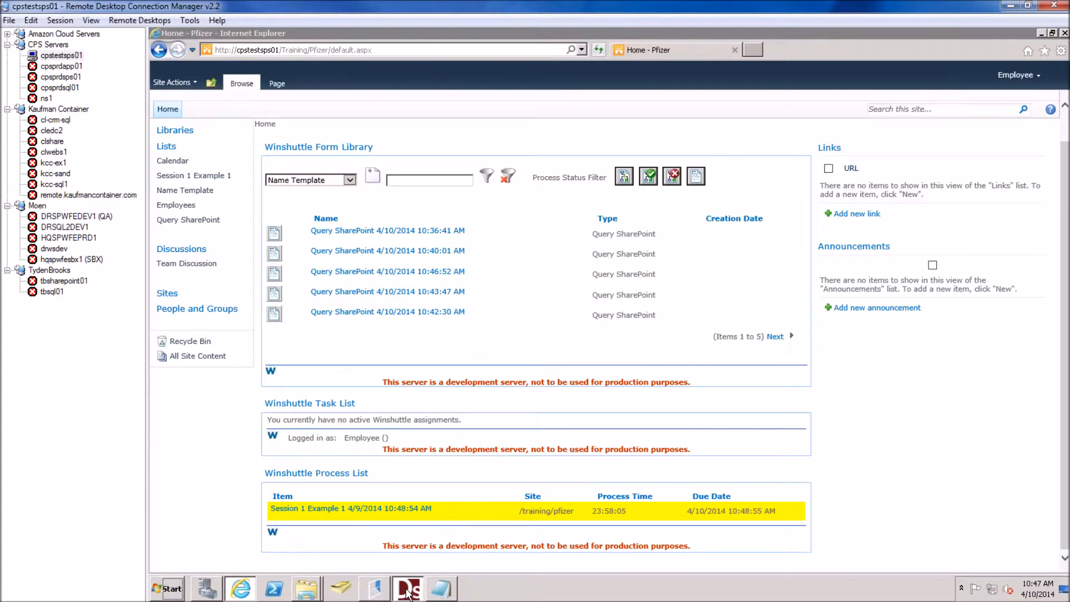
left_click(408, 593)
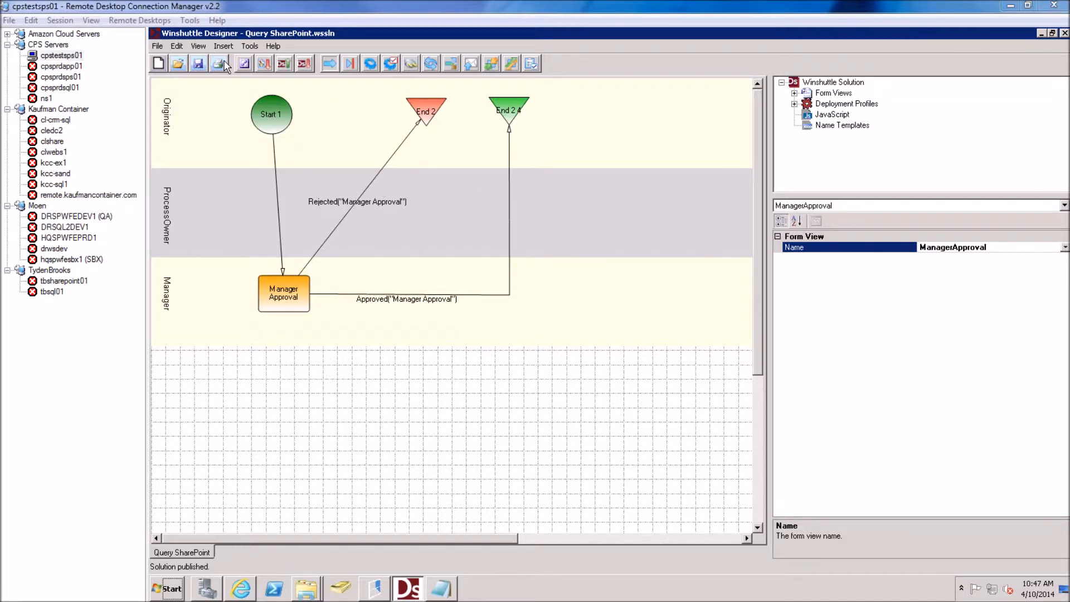
Reopen the Query SharePoint form in InfoPath design and launch SQL Server Management Studio
left_click(245, 64)
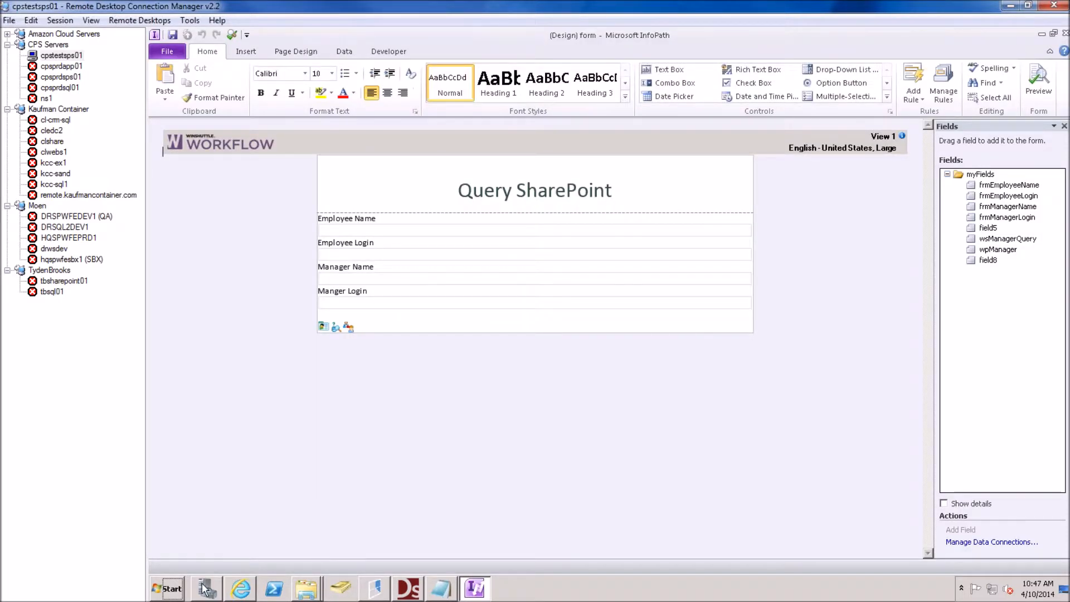
left_click(176, 591)
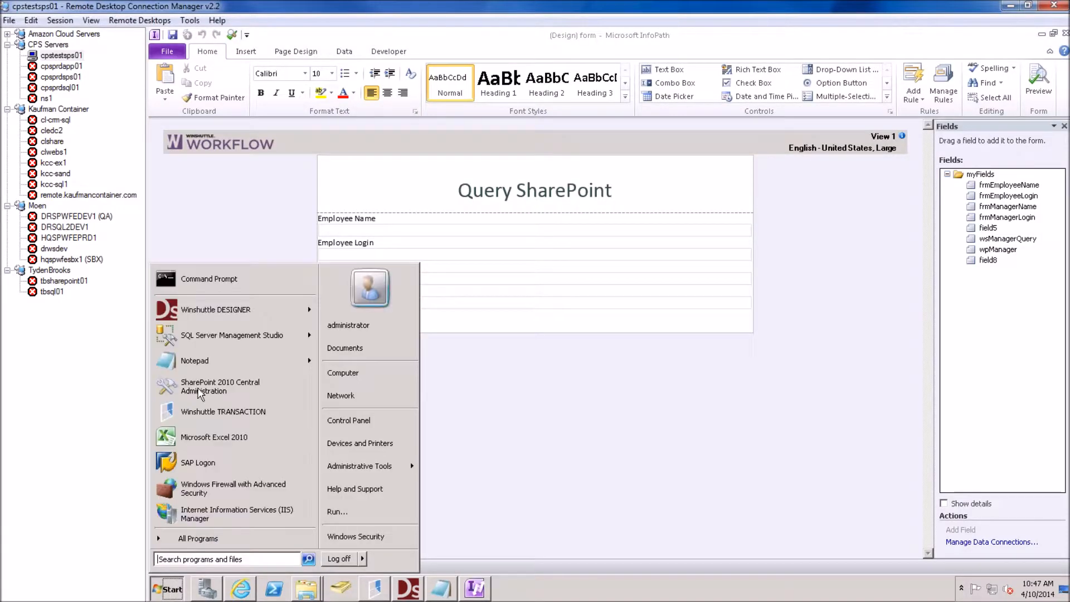
left_click(220, 337)
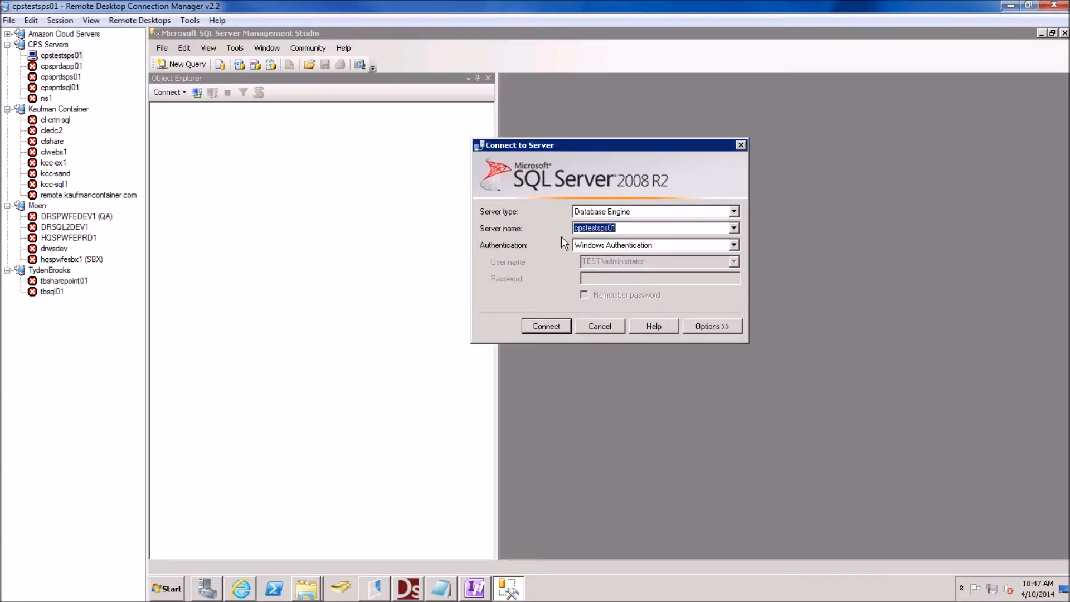
Connect to the cpstestsps01 server and expand AdventureWorks2008R2's Tables folder
left_click(543, 327)
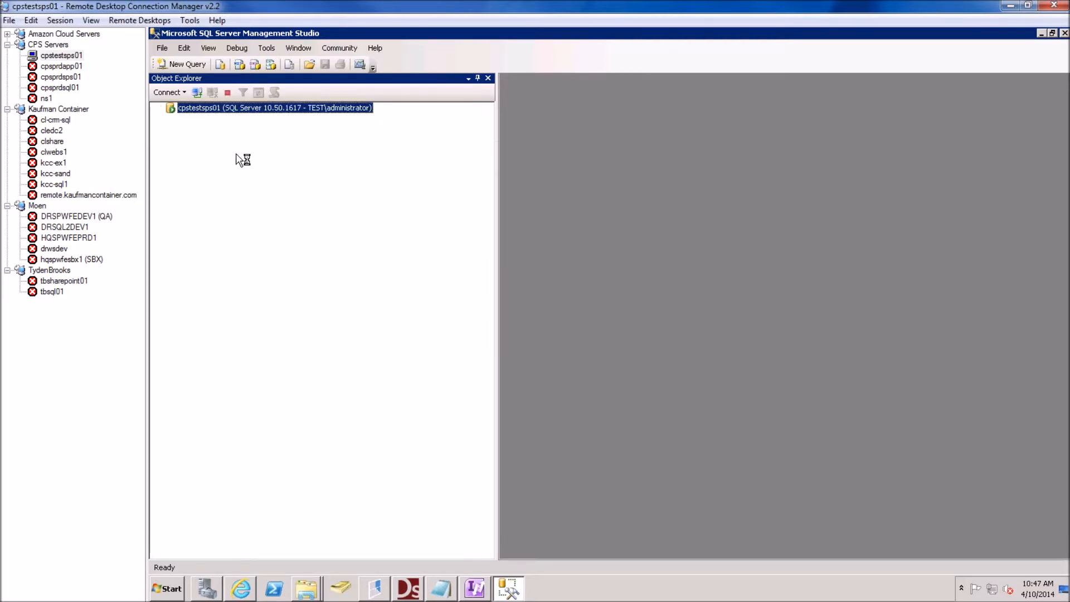
left_click(170, 118)
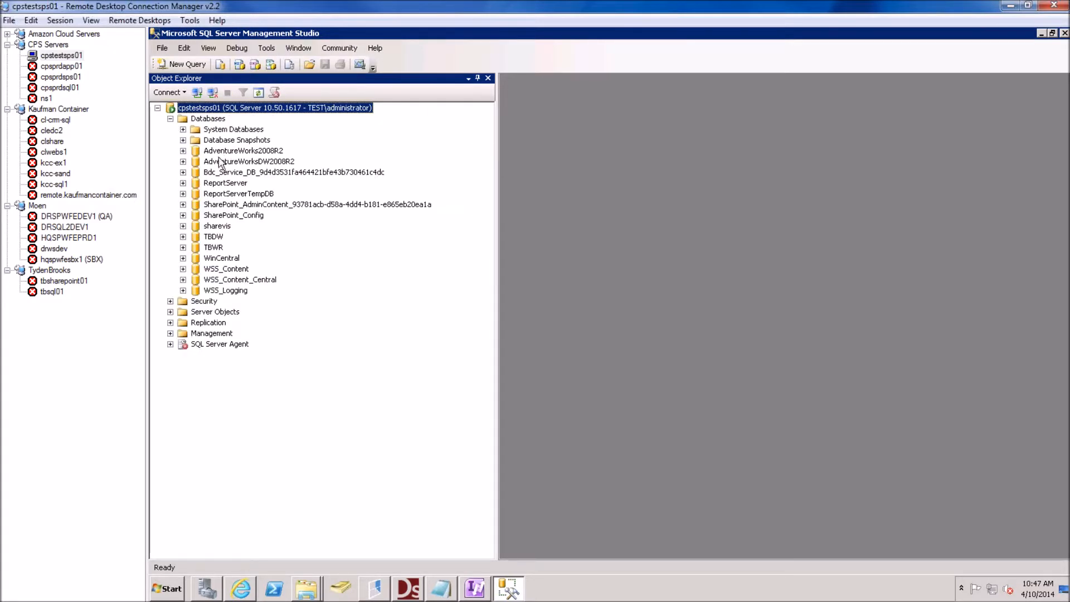
left_click(251, 152)
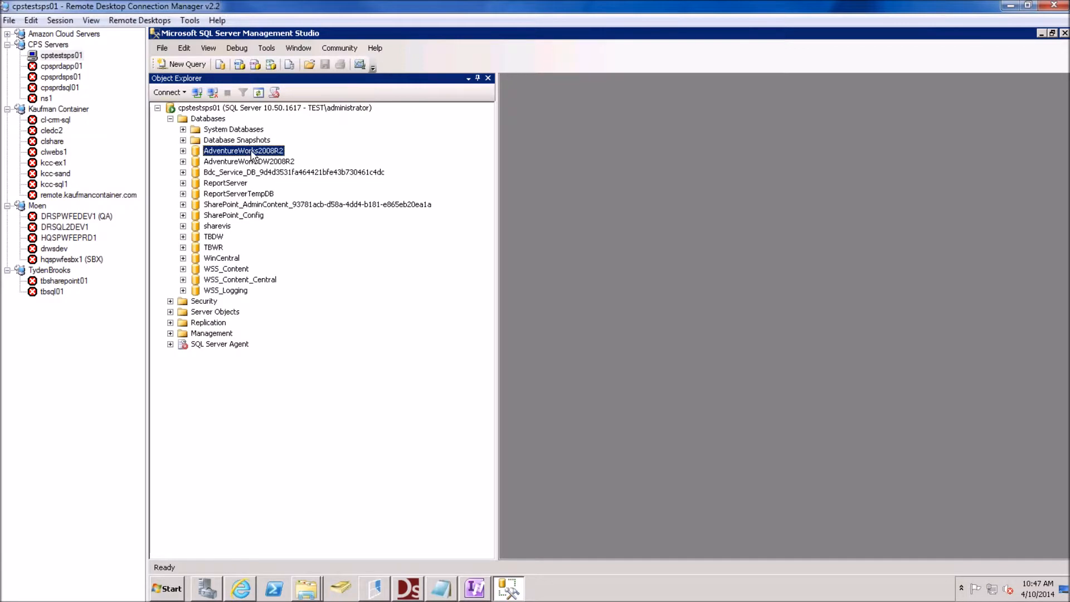
left_click(182, 151)
left_click(196, 171)
Find the Production.Product table in the list and bring up its context menu
left_click(250, 225)
scroll(287, 225, "down", 2)
scroll(277, 223, "down", 3)
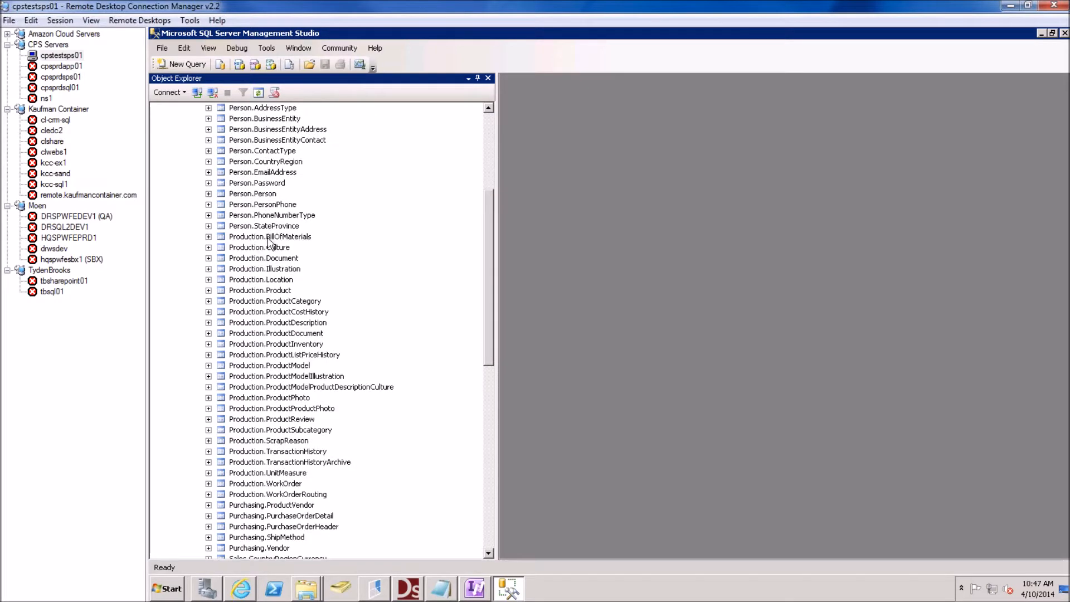
scroll(245, 257, "down", 2)
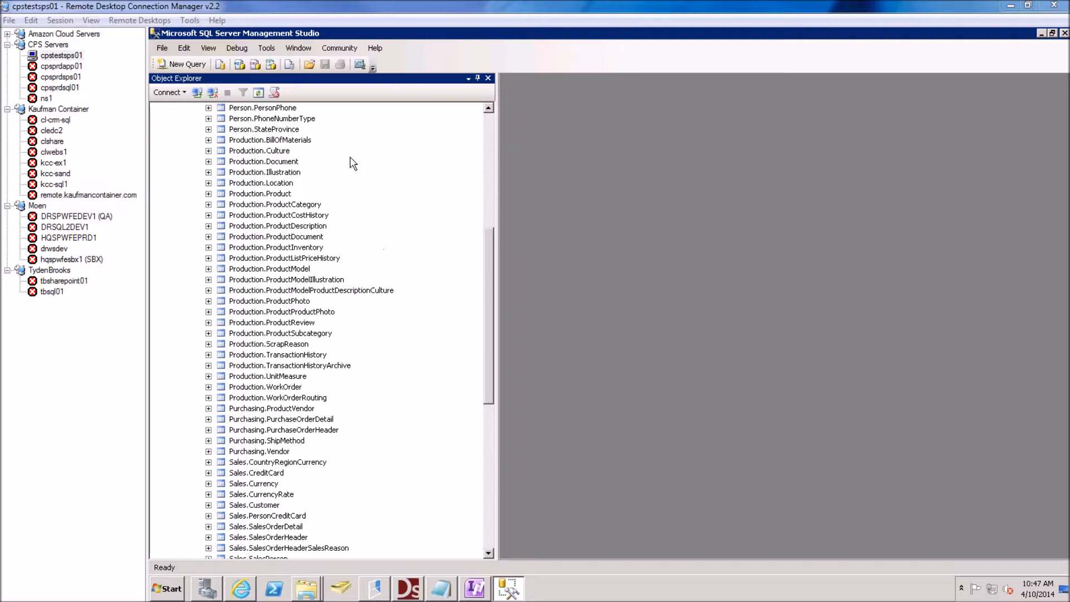
left_click(271, 193)
right_click(269, 194)
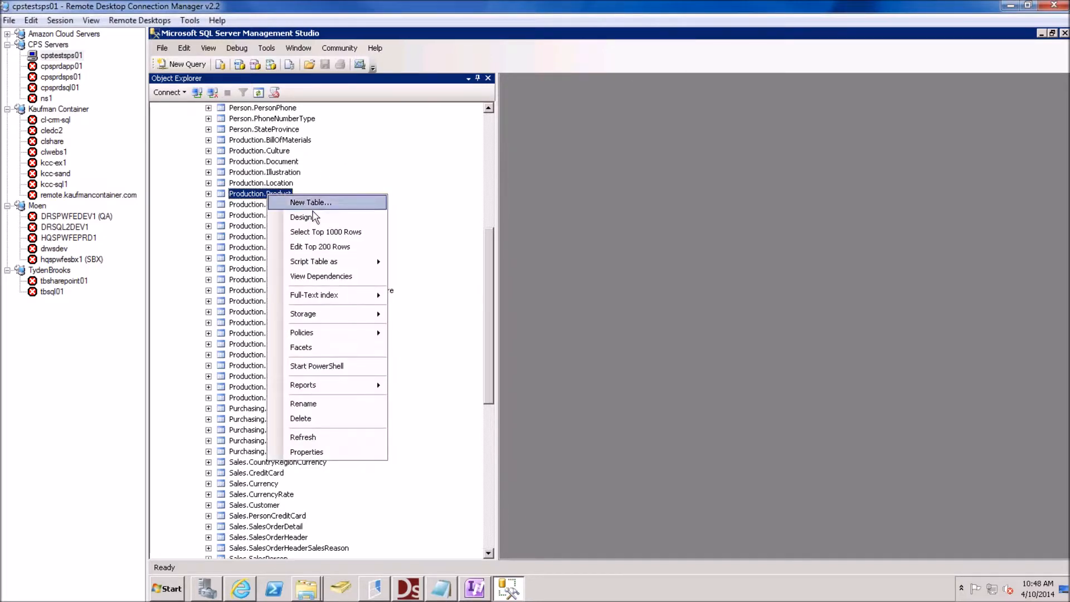
Run Select Top 1000 Rows on Production.Product, returning 504 rows
left_click(326, 231)
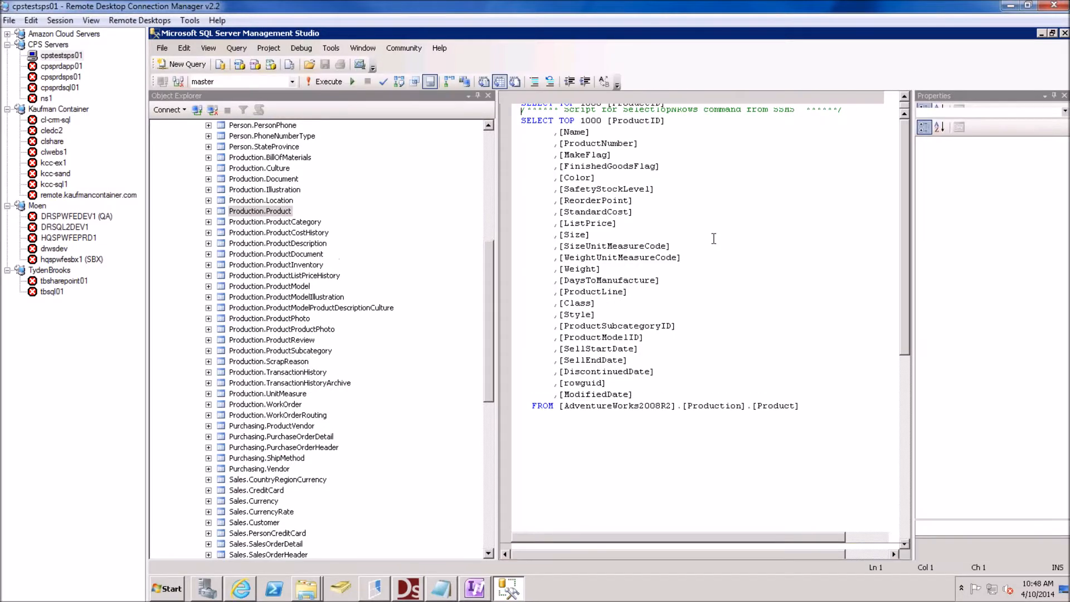
left_click(592, 408)
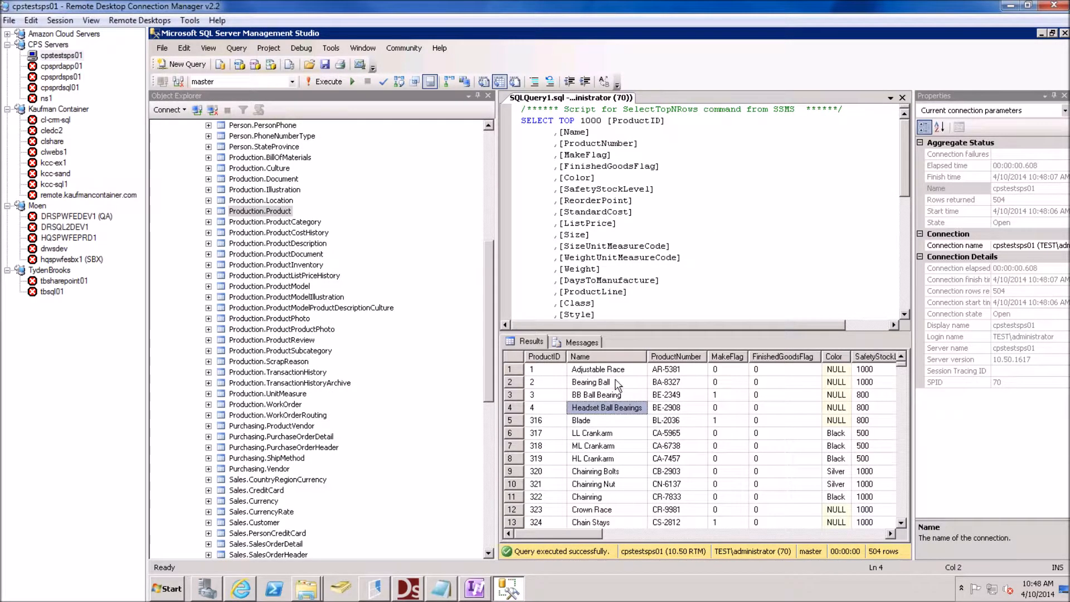
scroll(617, 384, "down", 1)
scroll(596, 385, "up", 1)
Inspect product number, name, FinishedGoodsFlag, Color and SafetyStockLevel cells, then minimize Management Studio
left_click(668, 373)
left_click(664, 412)
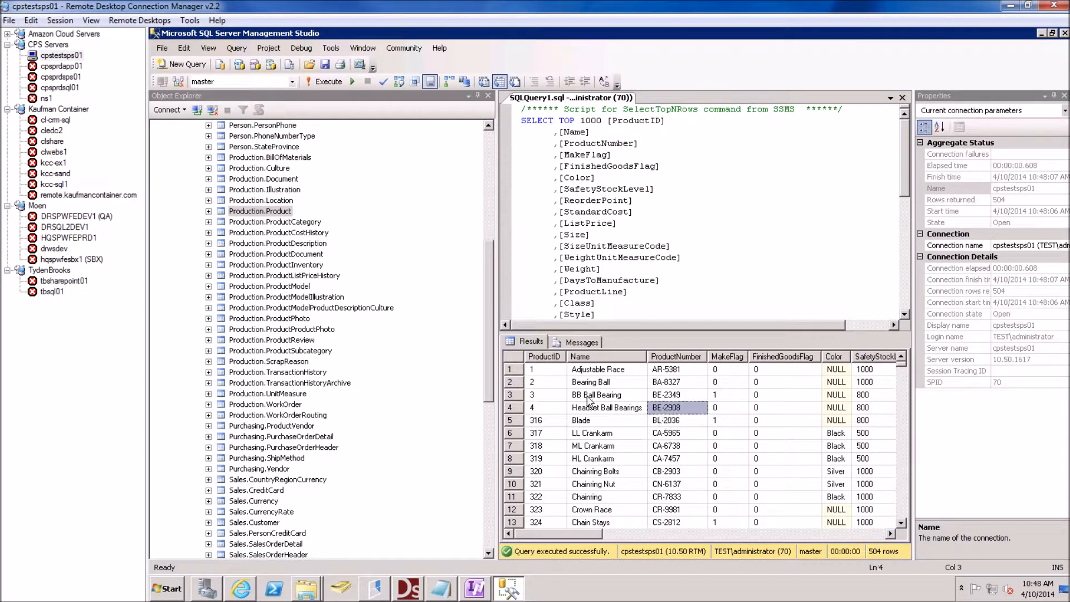
left_click(587, 397)
left_click(761, 383)
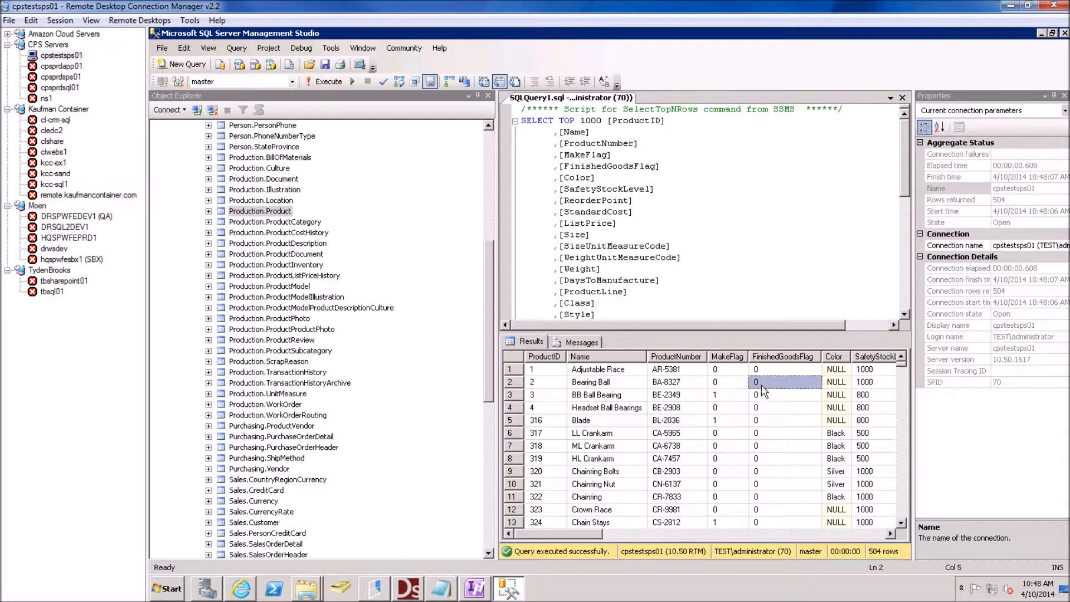
left_click(839, 395)
left_click(869, 384)
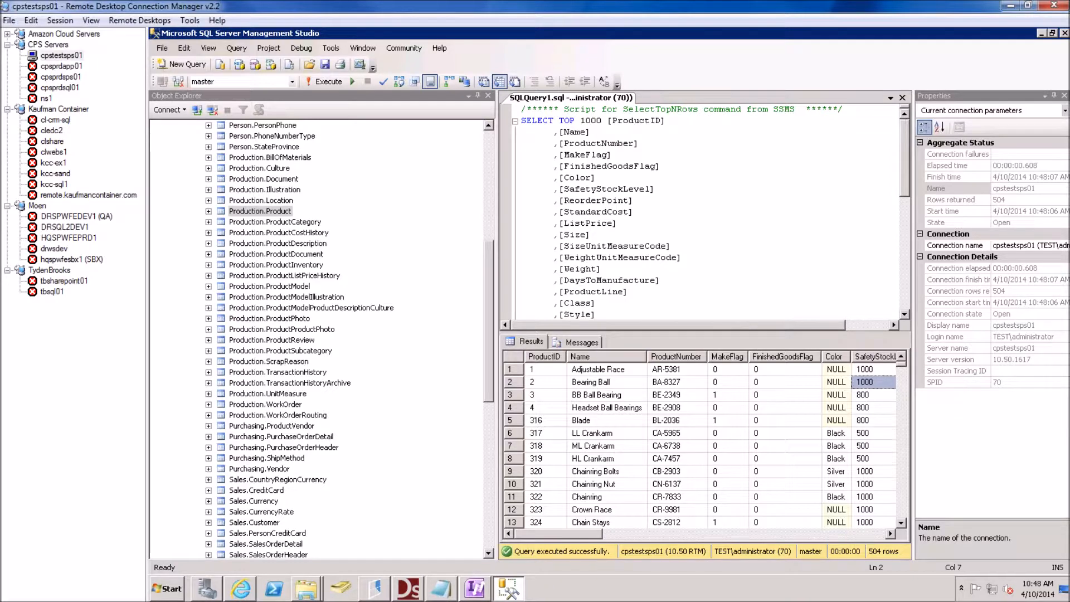
left_click(1041, 34)
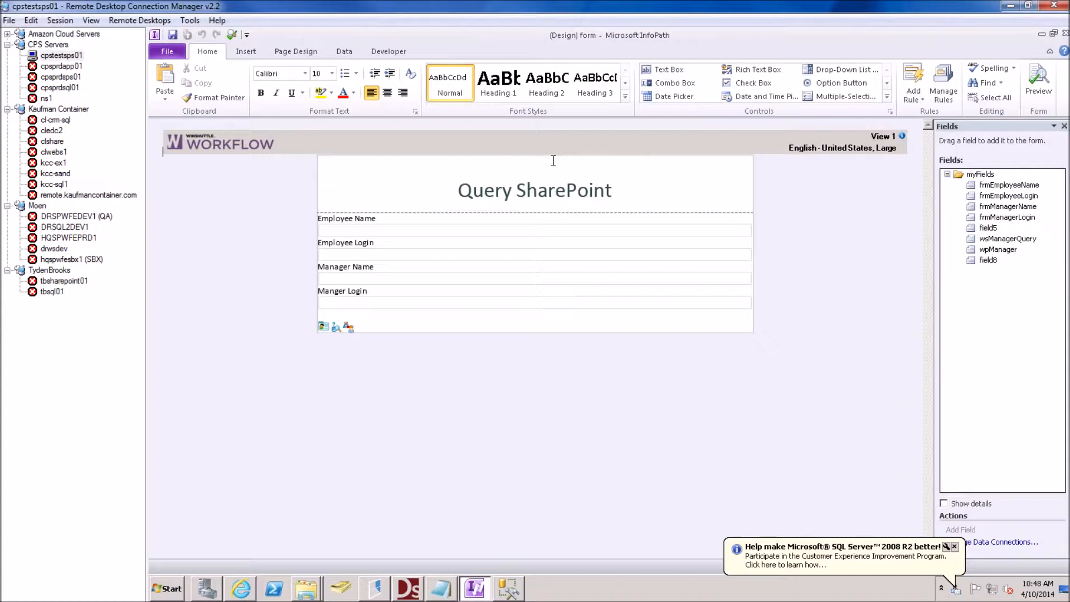
Change the form title from Query SharePoint to 'Lookup SQL'
double_click(496, 197)
type("L")
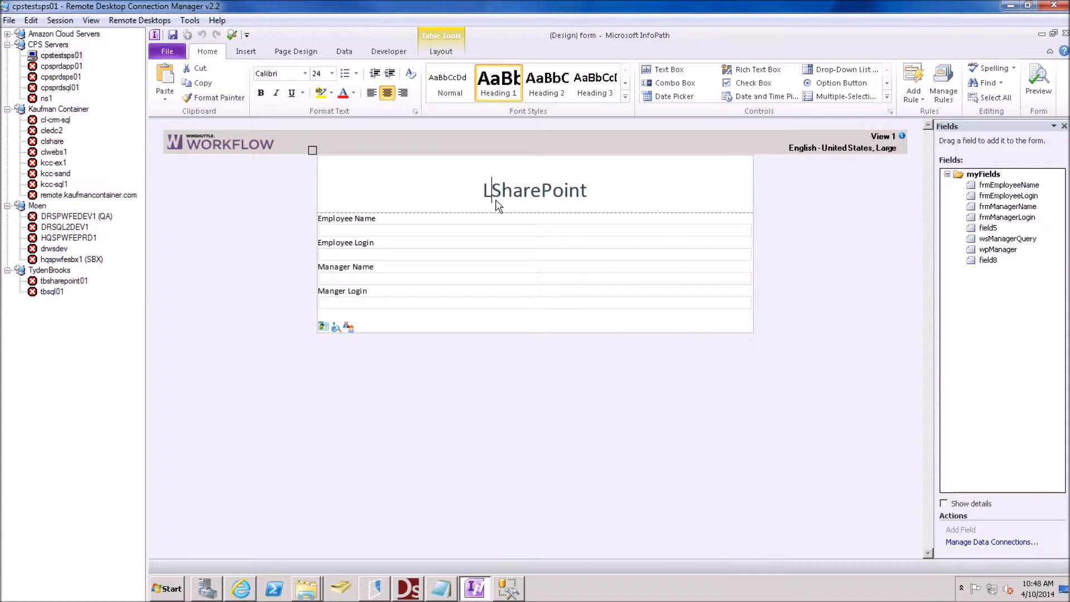
type("ookup")
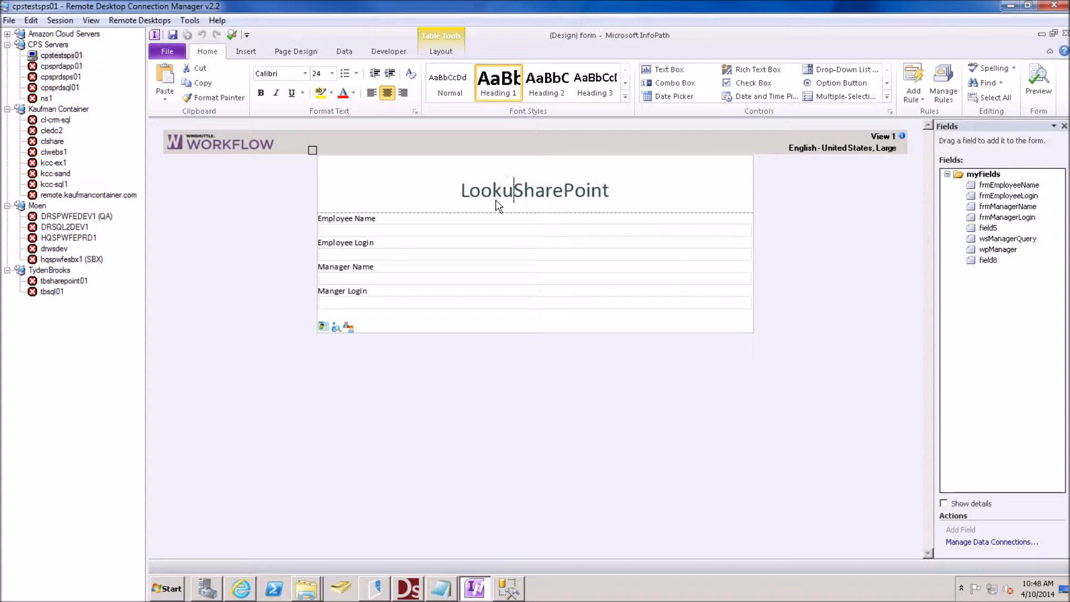
key("shift+End")
type("SQL")
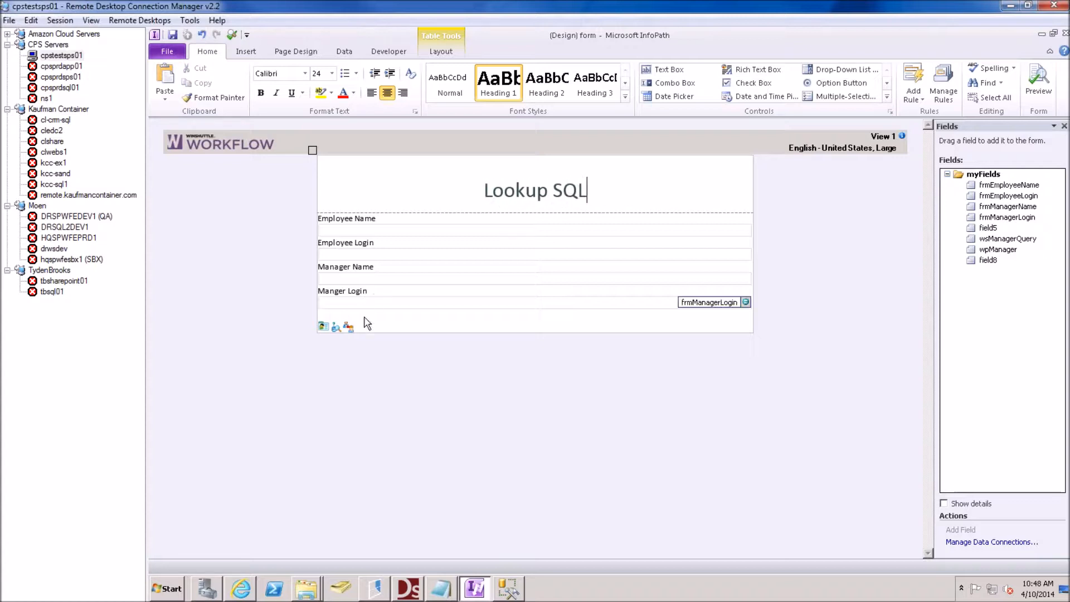
Delete the employee-and-manager table and the wpManager and wsManagerQuery controls
left_click_drag(360, 315, 328, 226)
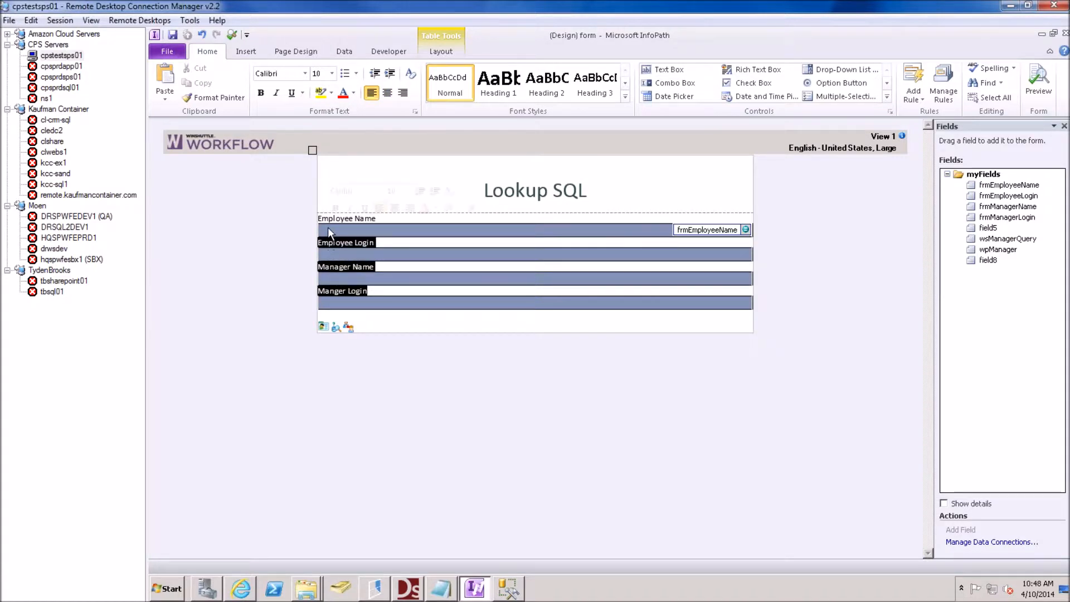
key("Delete")
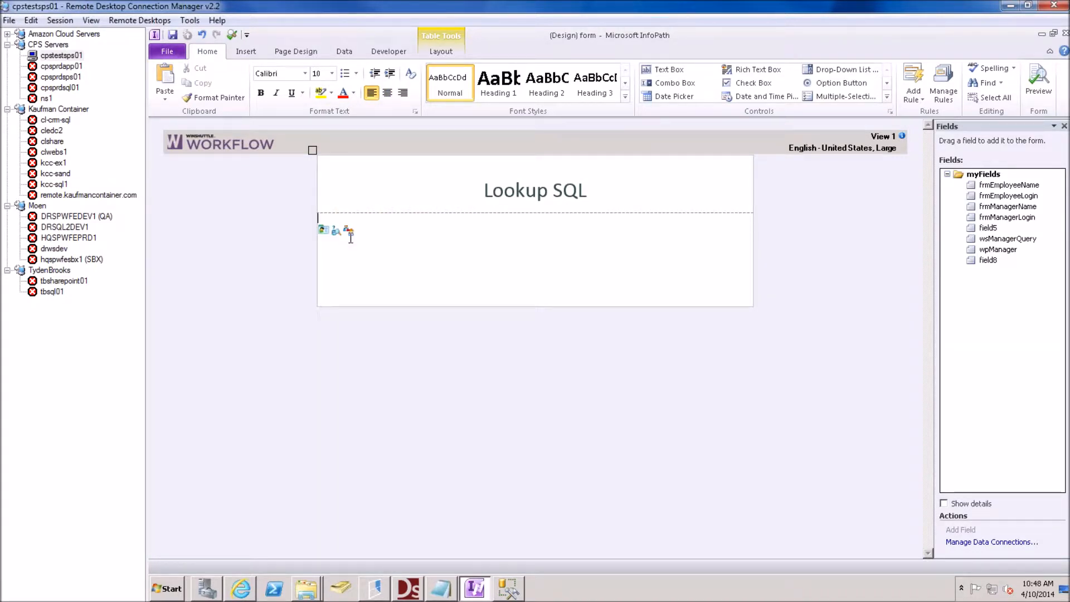
left_click(349, 231)
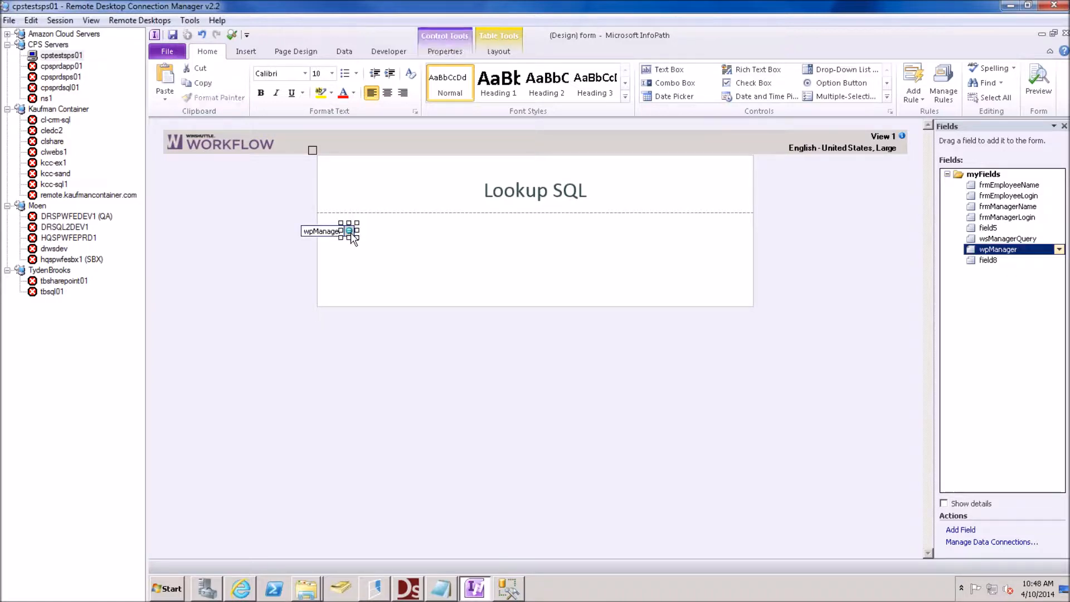
key("Delete")
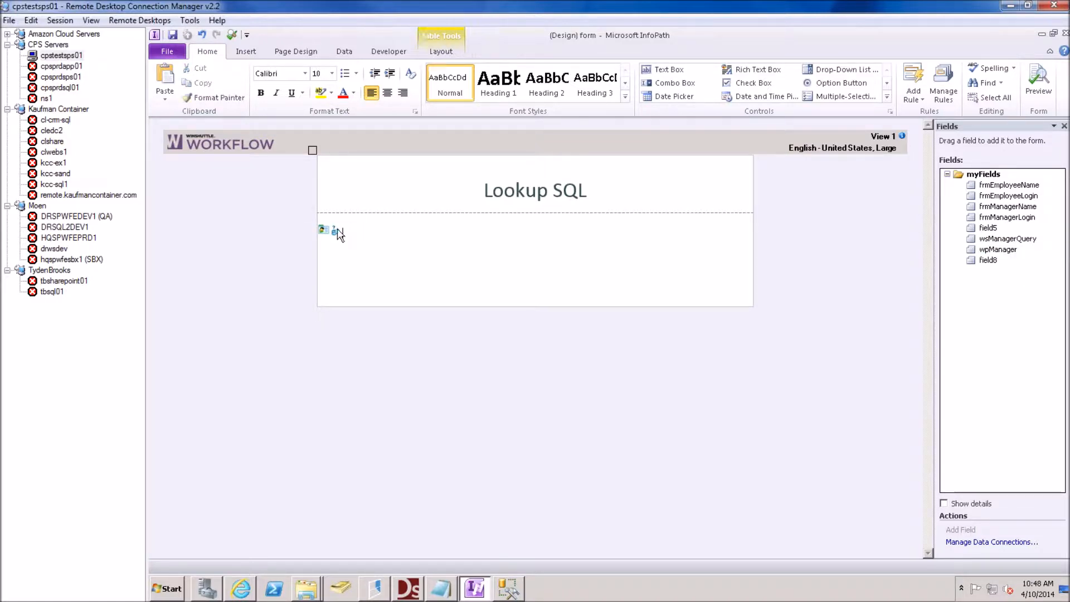
left_click(337, 231)
key("Delete")
left_click(509, 241)
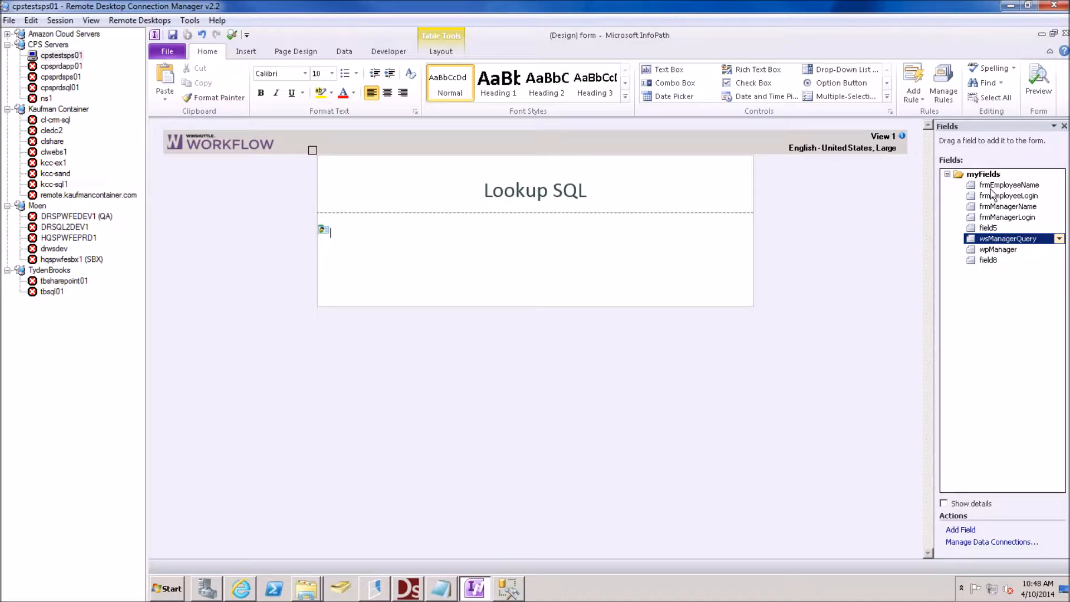
Delete the wsManagerQuery and wpManager fields from the form's data fields
right_click(1011, 241)
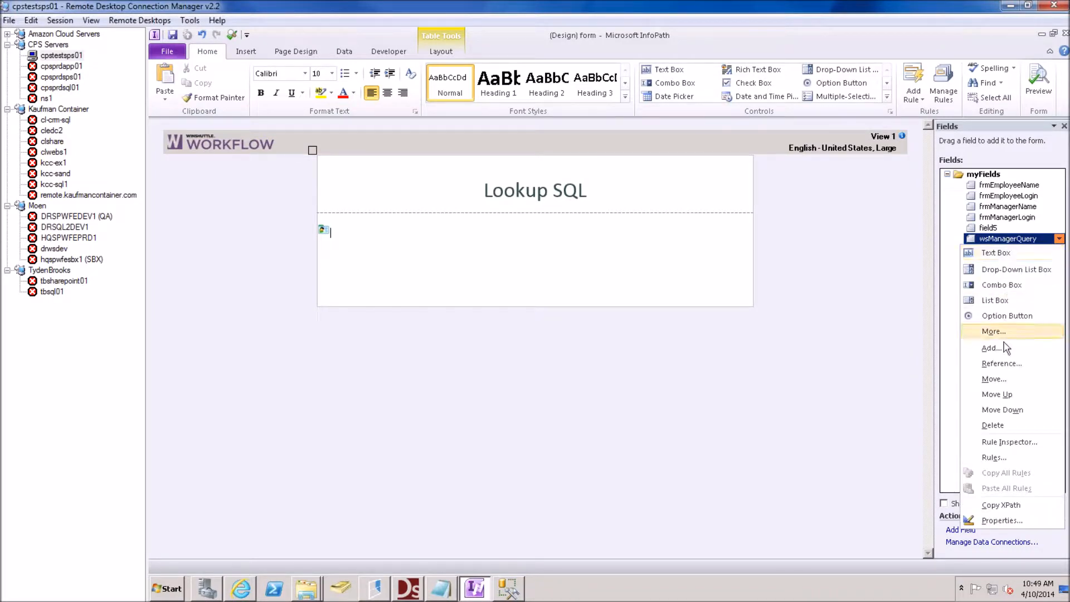
left_click(992, 426)
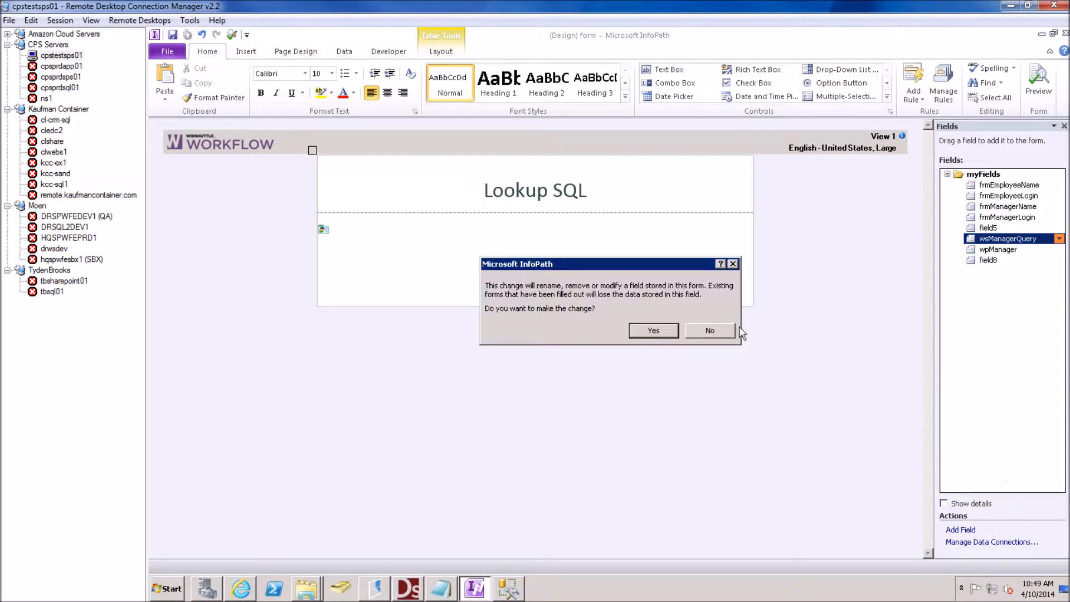
left_click(662, 330)
left_click(990, 241)
right_click(989, 241)
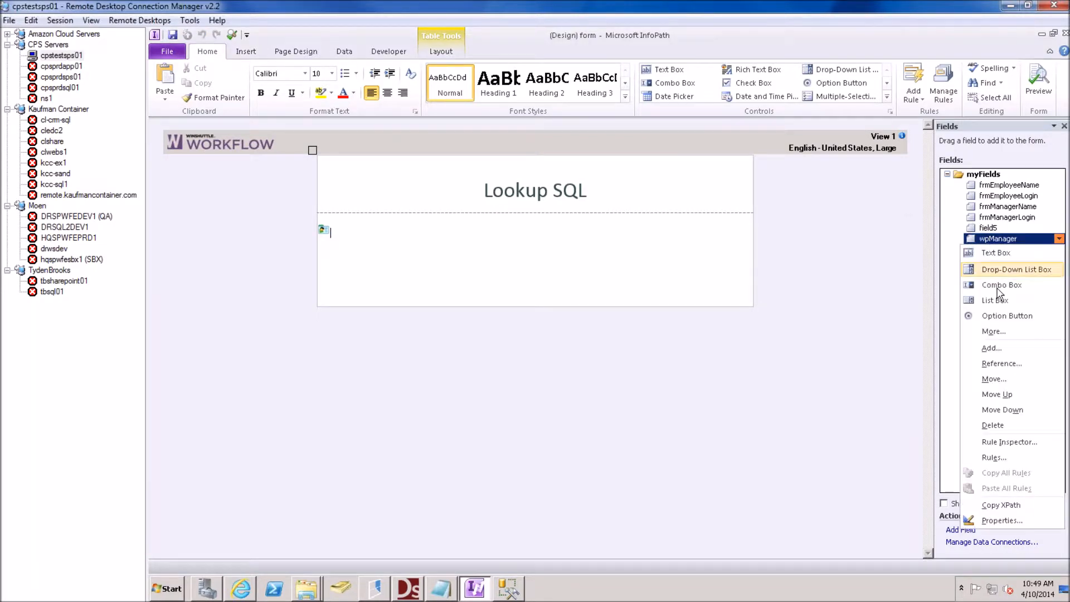
left_click(991, 430)
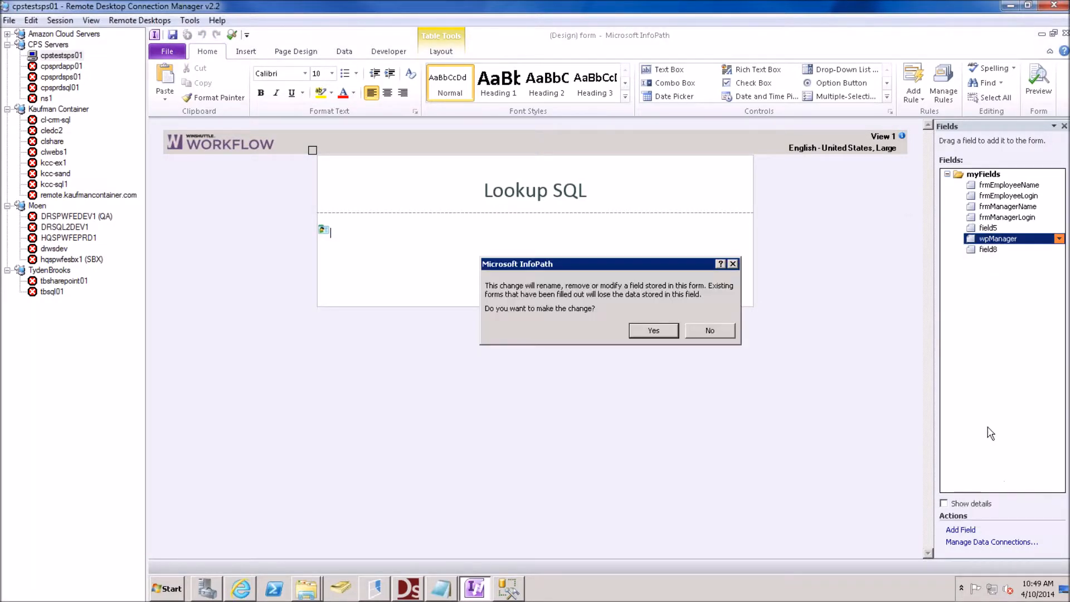
left_click(653, 331)
Delete the frmEmployeeName and frmEmployeeLogin fields
left_click(1000, 186)
right_click(1000, 186)
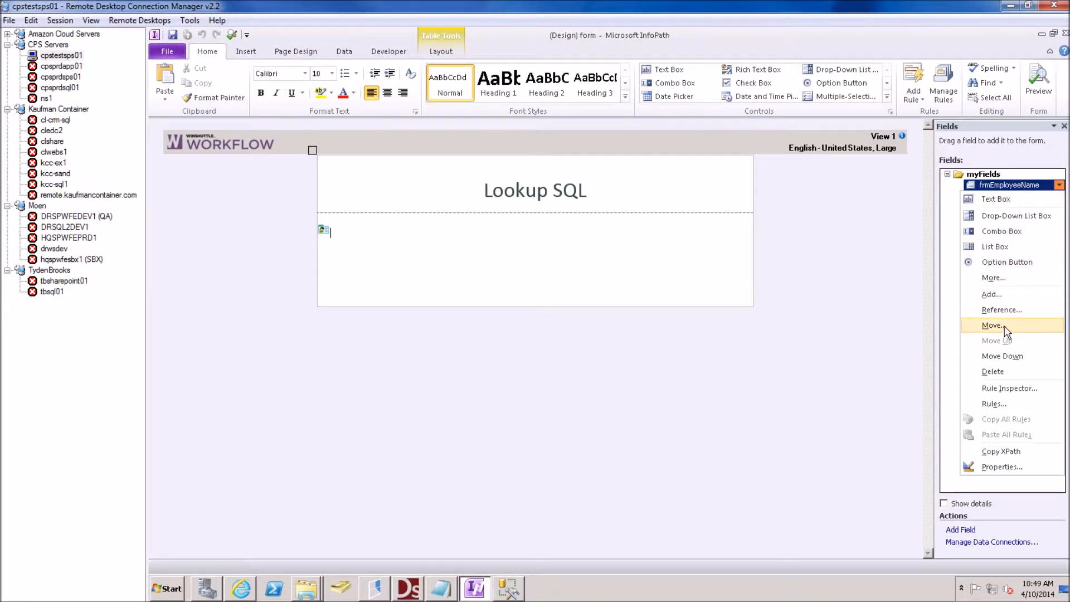
left_click(994, 372)
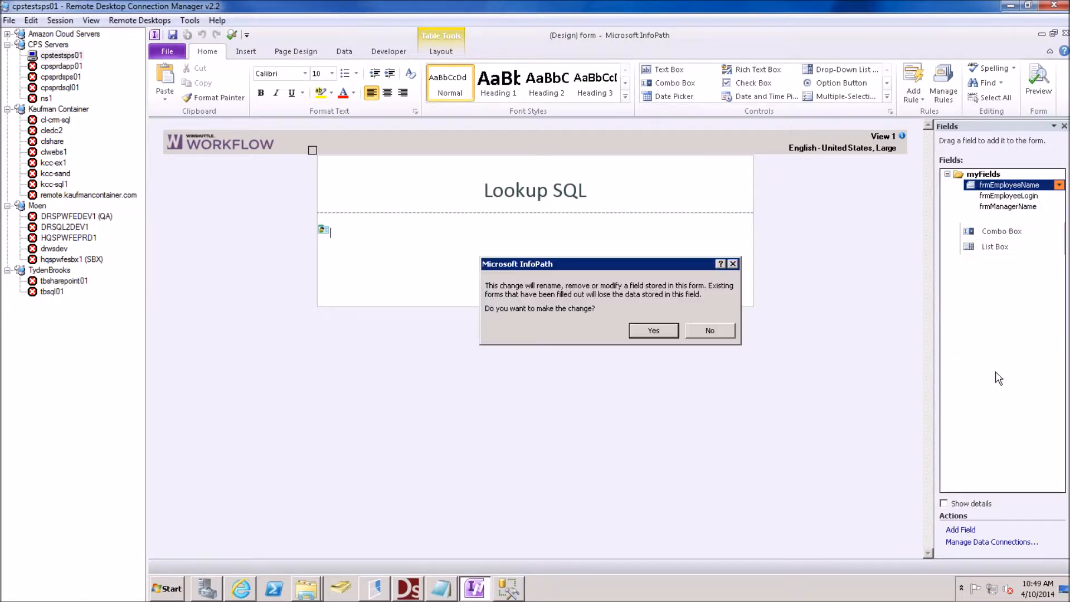
left_click(653, 331)
left_click(990, 188)
right_click(989, 188)
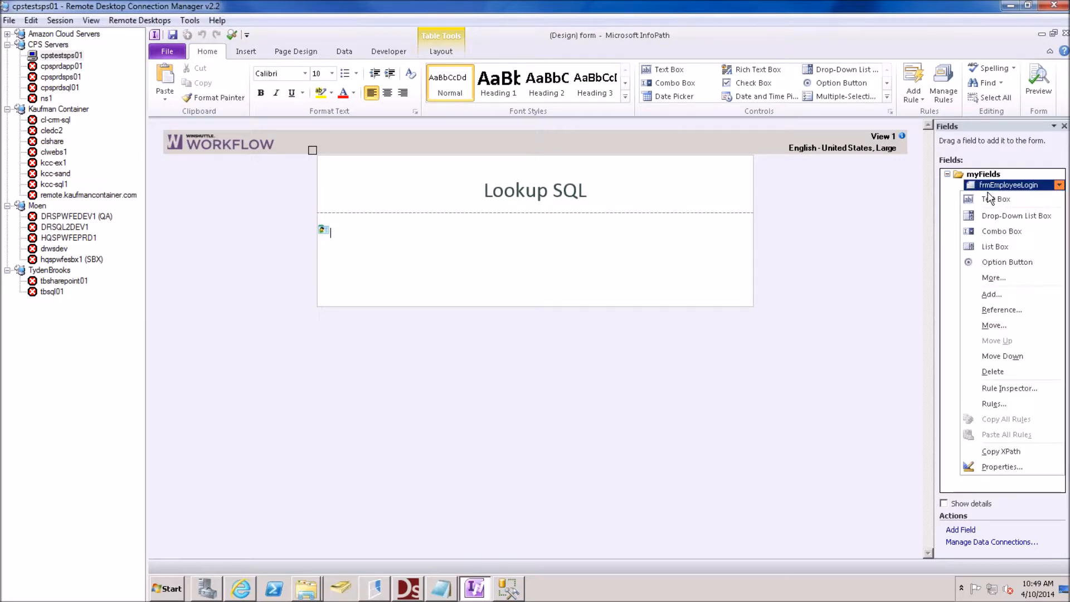
left_click(995, 371)
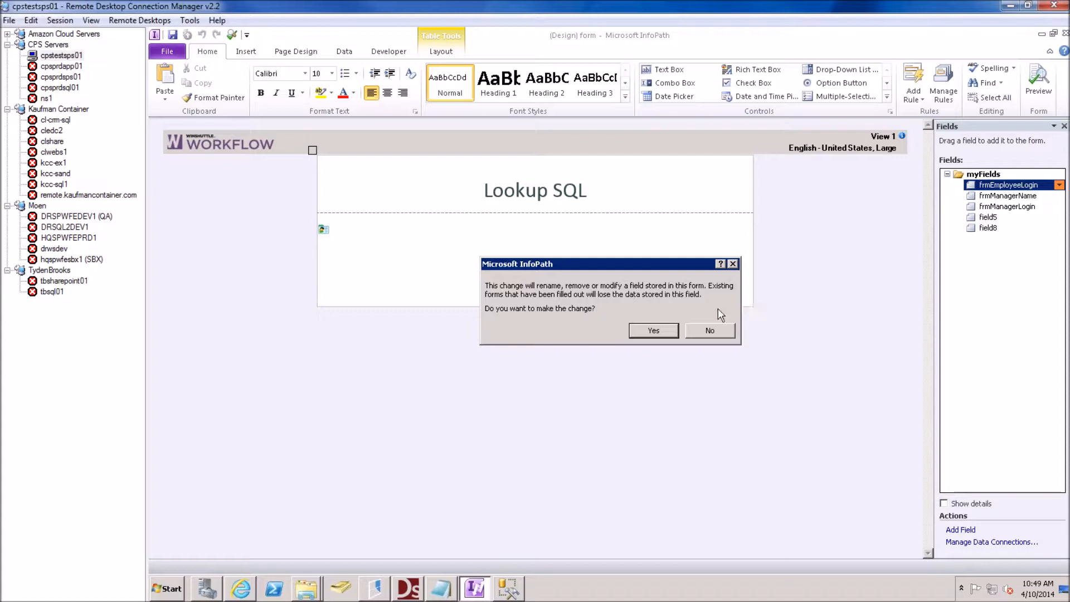
left_click(652, 330)
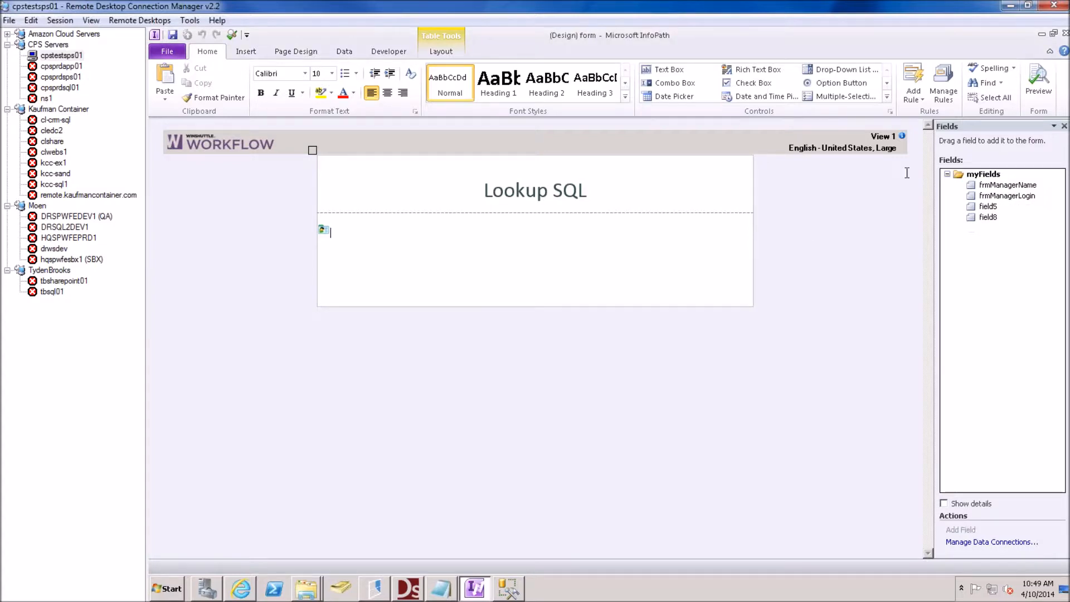
Delete the frmManagerName, frmManagerLogin and field8 fields, leaving only field5
right_click(1003, 186)
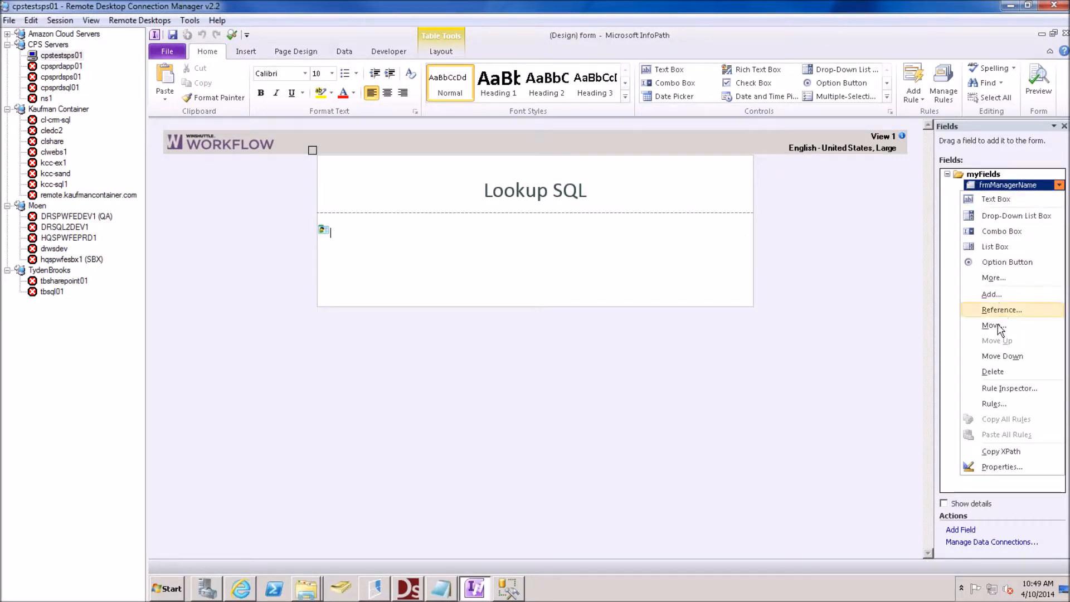
left_click(993, 372)
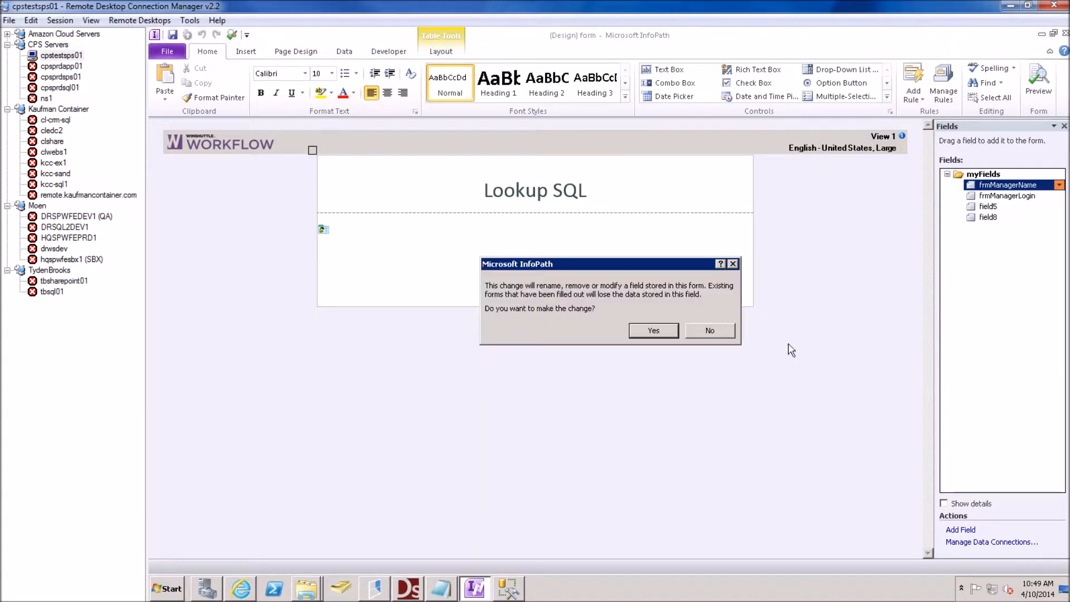
left_click(662, 333)
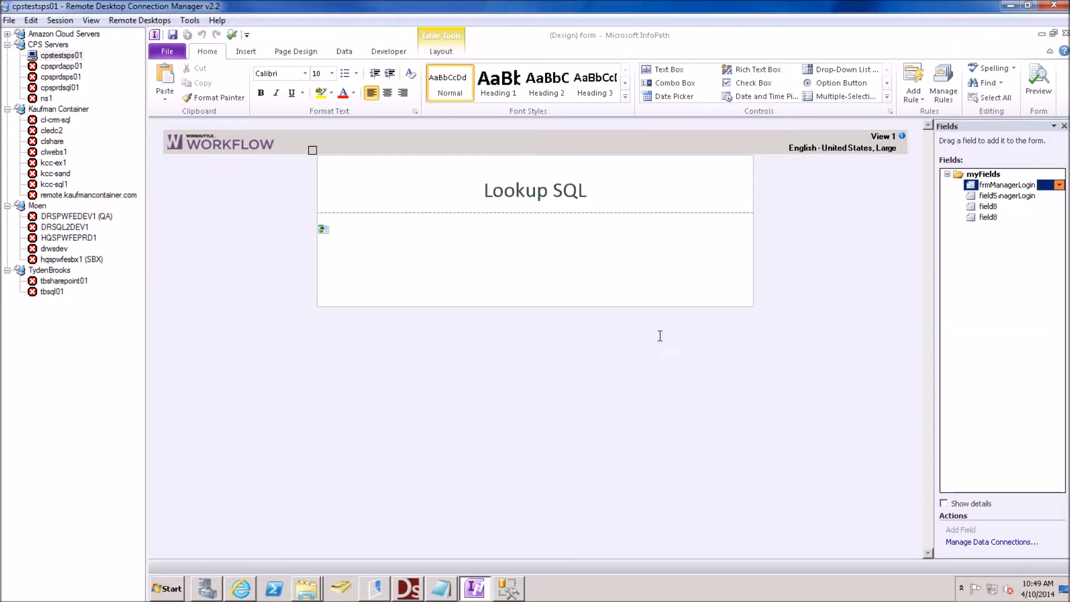
left_click(1008, 189)
right_click(1010, 193)
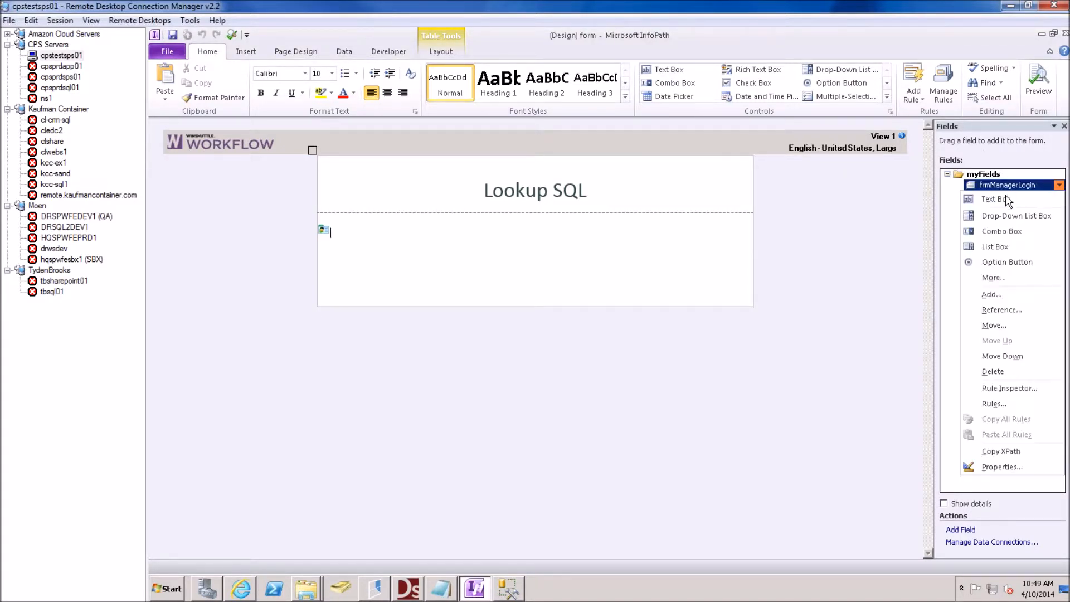
left_click(992, 372)
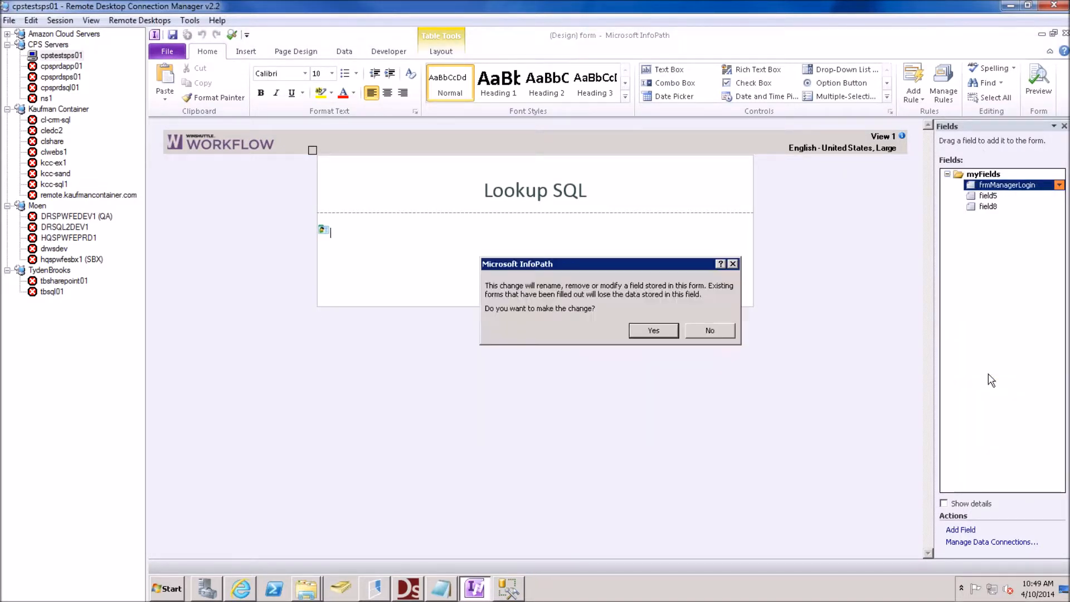
left_click(653, 331)
left_click(989, 185)
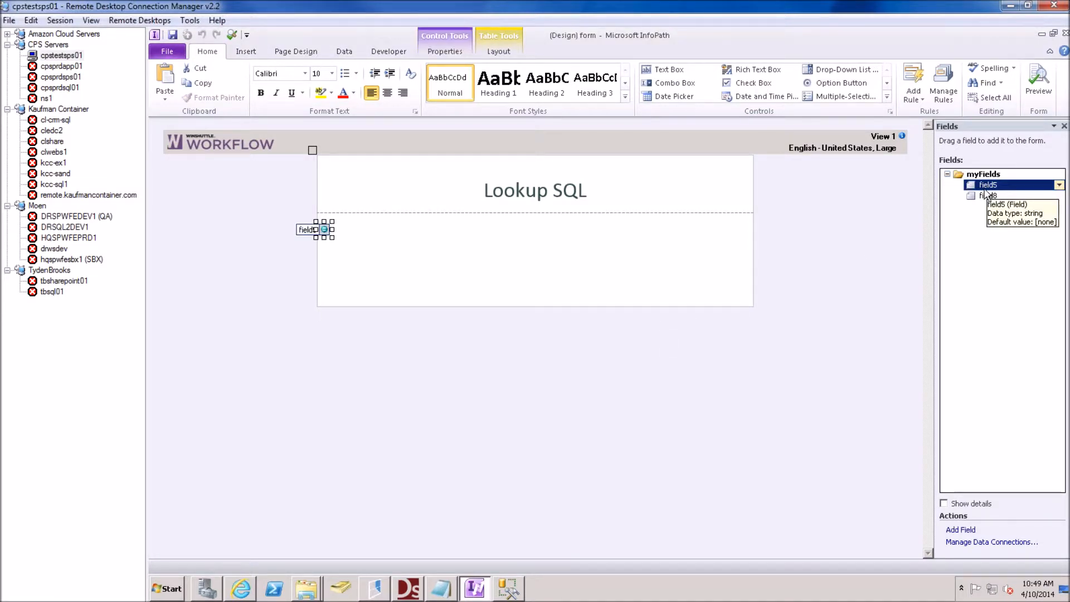
left_click(987, 195)
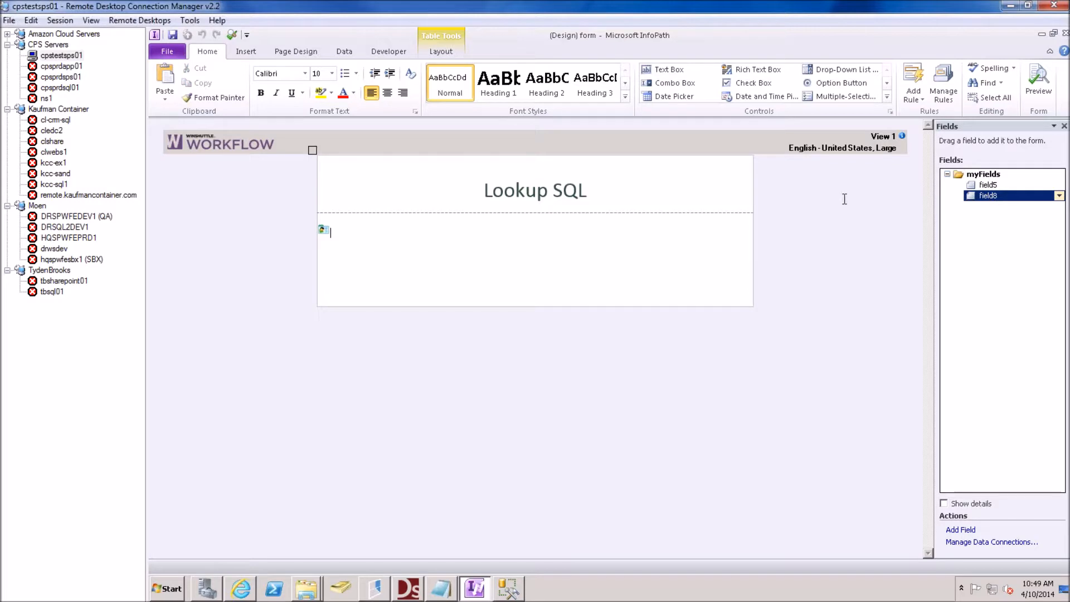
right_click(991, 199)
left_click(992, 383)
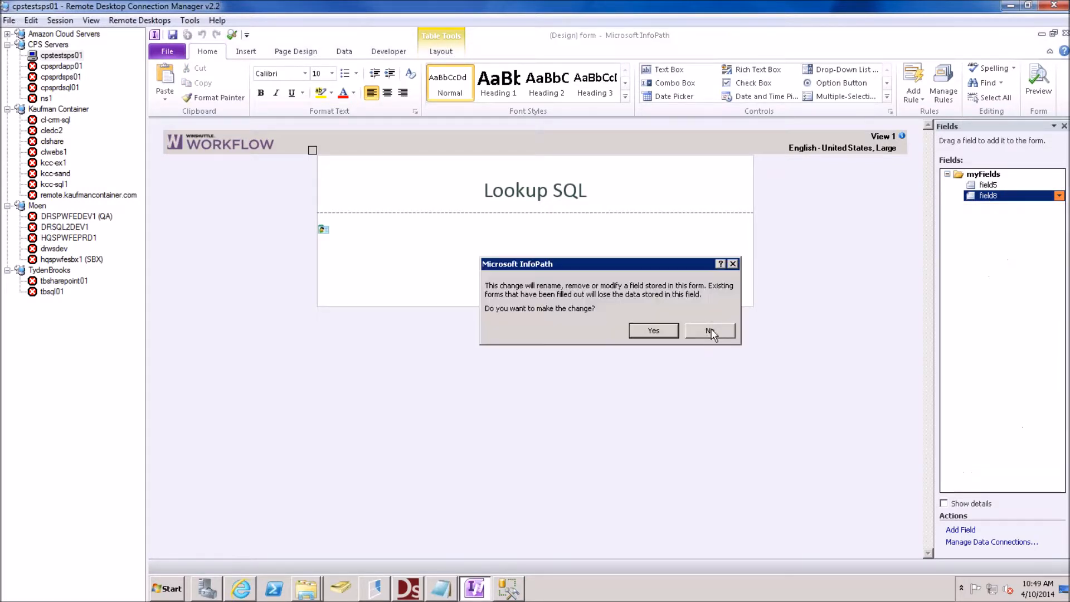
left_click(667, 332)
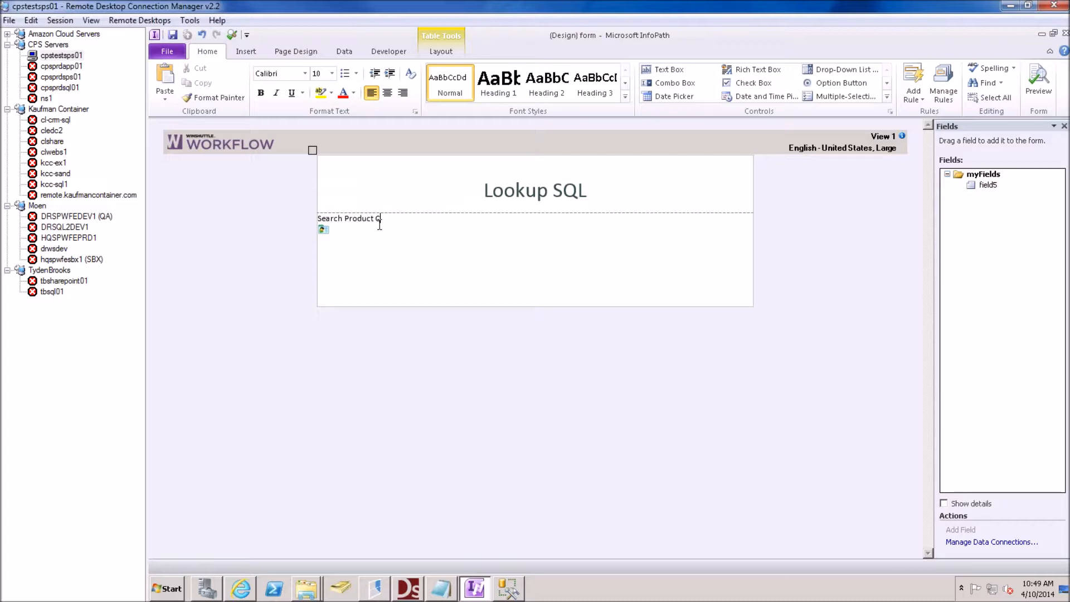
Add new lines under the Search Product Code label and insert a narrowed text box there
type("de")
key("Return")
key("Return")
key("Return")
left_click(669, 69)
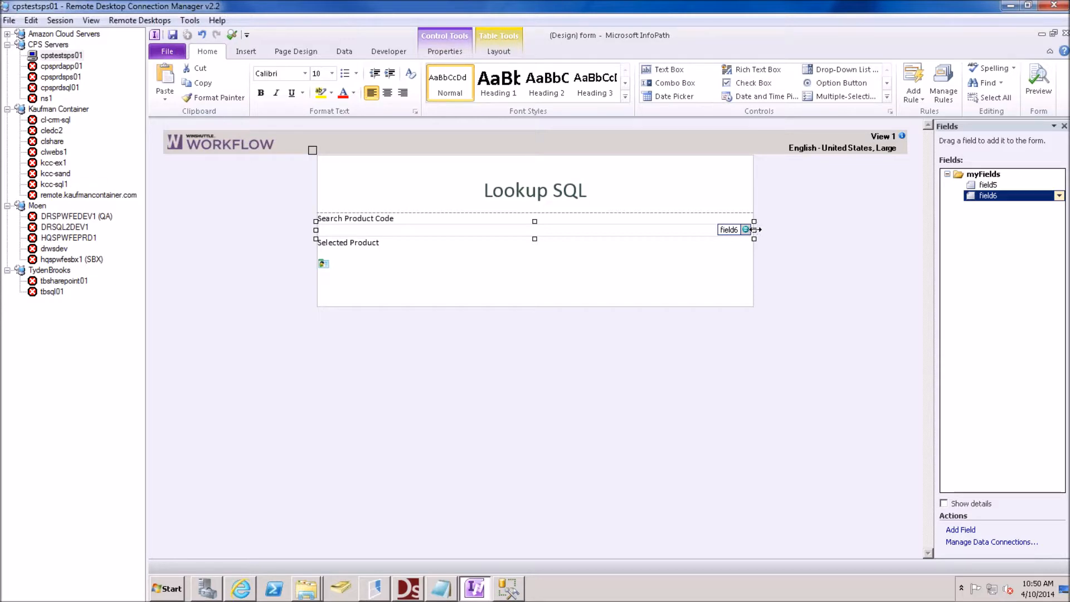
left_click_drag(755, 230, 440, 234)
left_click(409, 237)
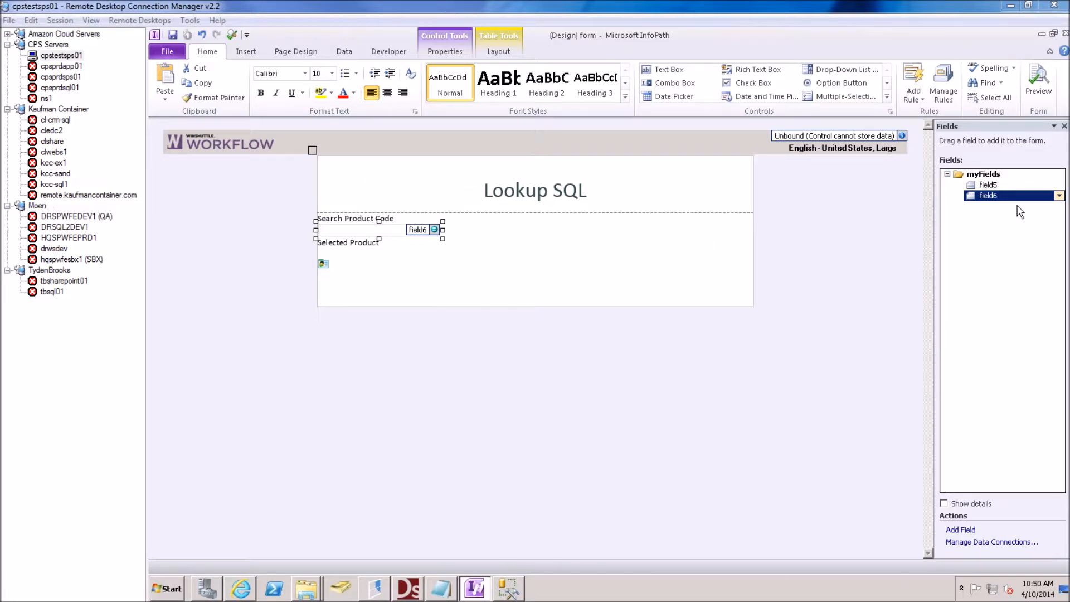
Rename the text box's field6 to Product_Number_Search
left_click(1059, 195)
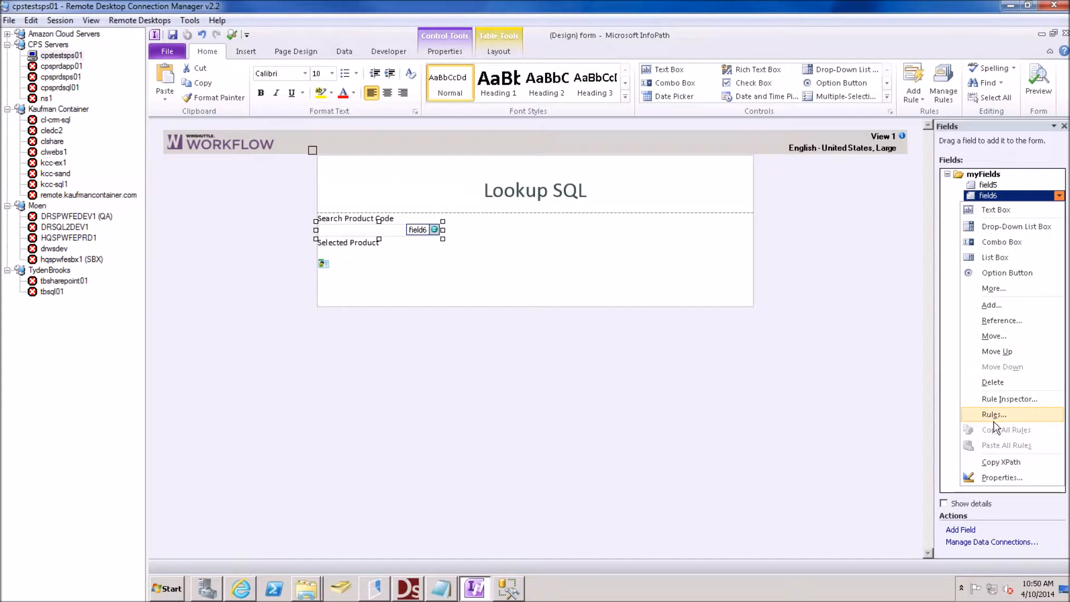
left_click(1002, 477)
type("Product")
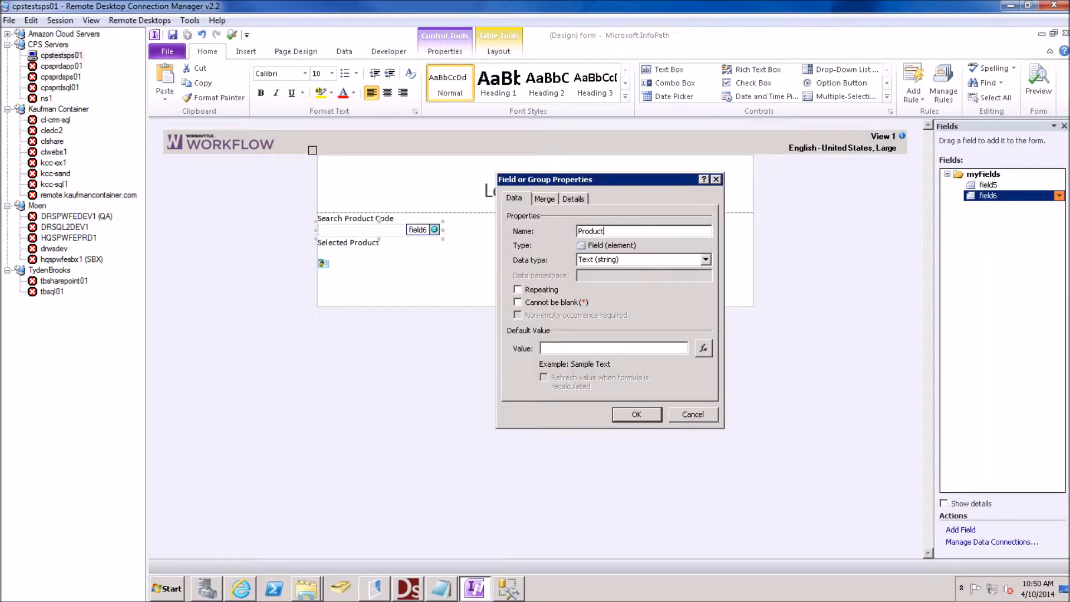
type("_Number_Search")
left_click(635, 413)
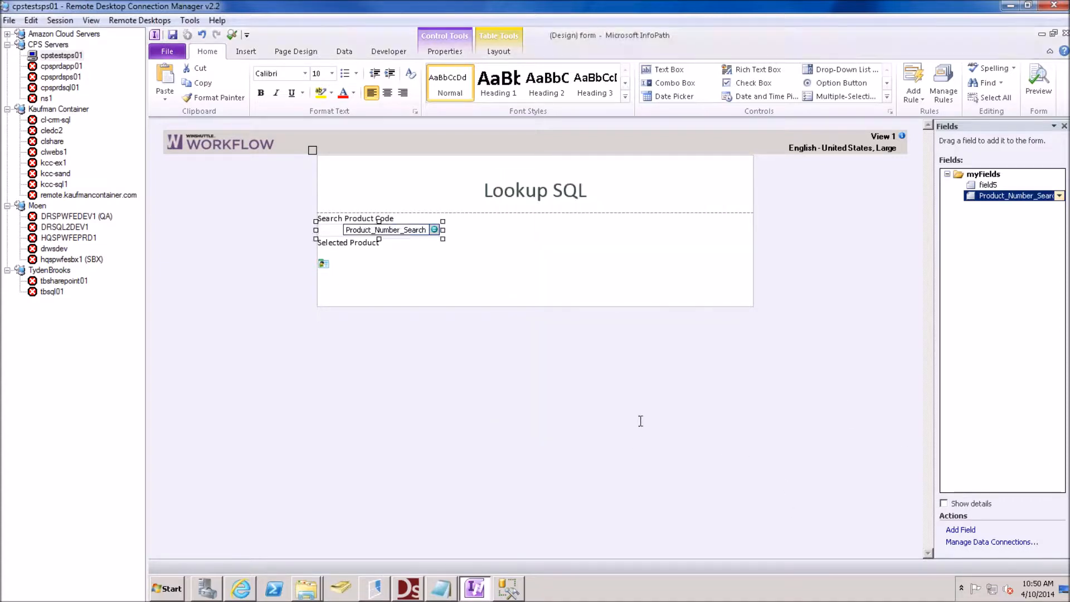
left_click(439, 230)
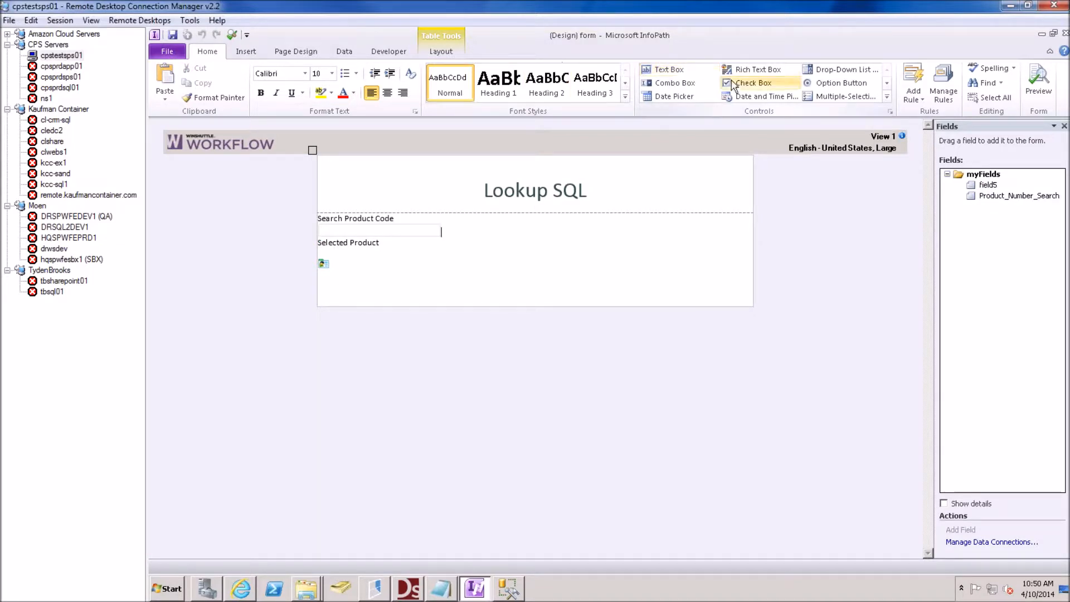
Insert a WS.Lookup control beside the search box and paste the SQL Server connection string as its Data Source
left_click(887, 97)
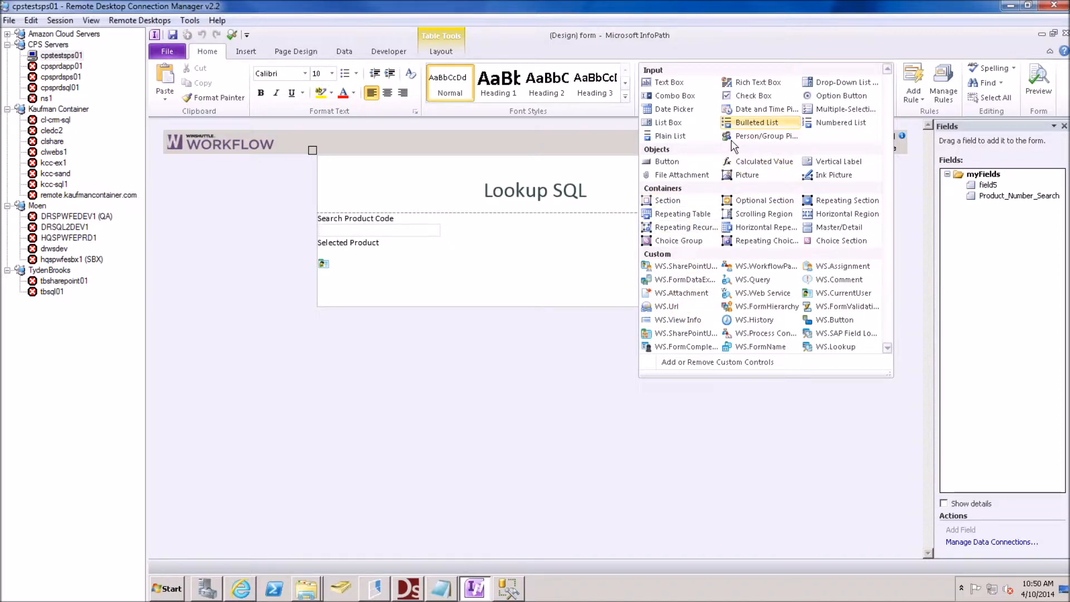
left_click(847, 347)
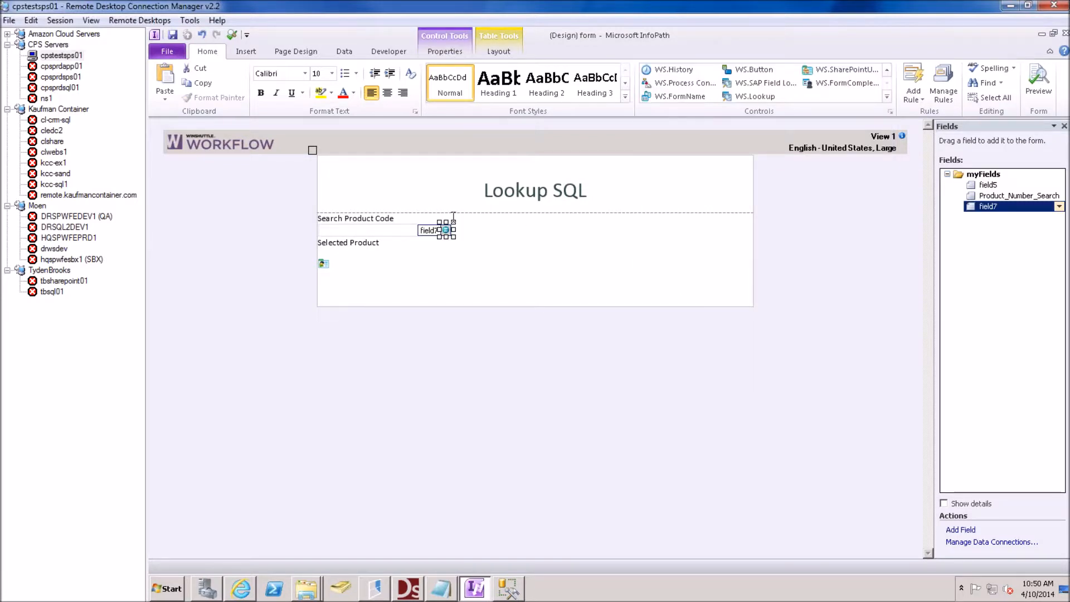
right_click(449, 232)
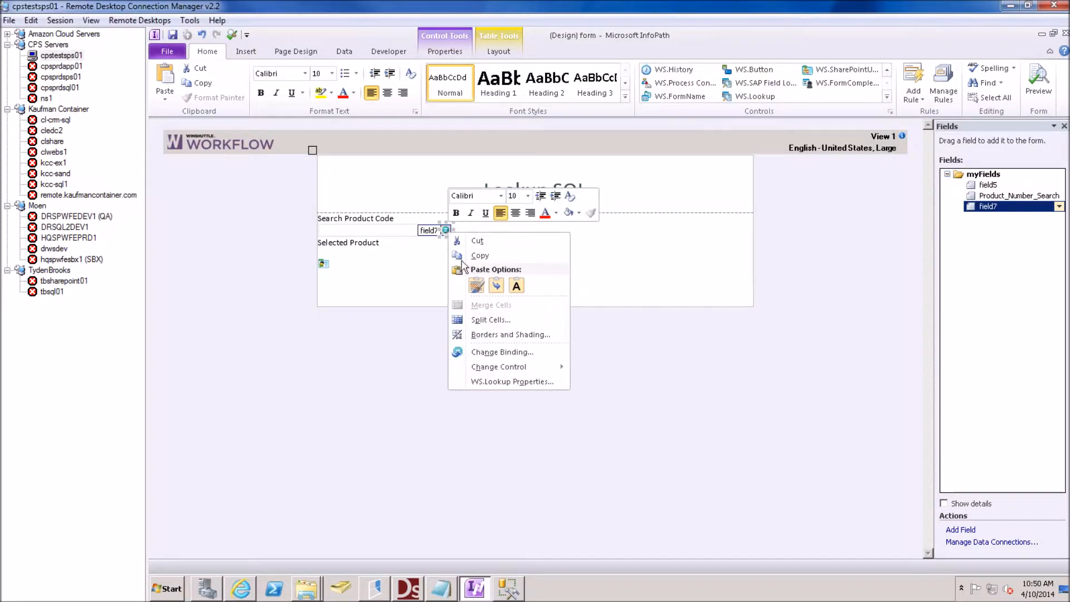
left_click(491, 382)
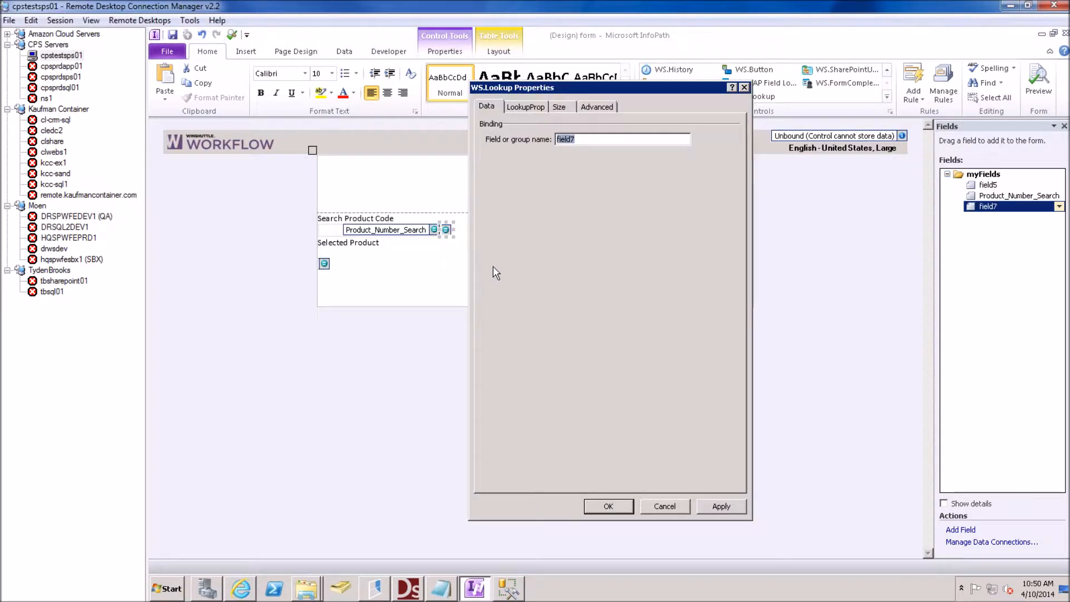
left_click(519, 107)
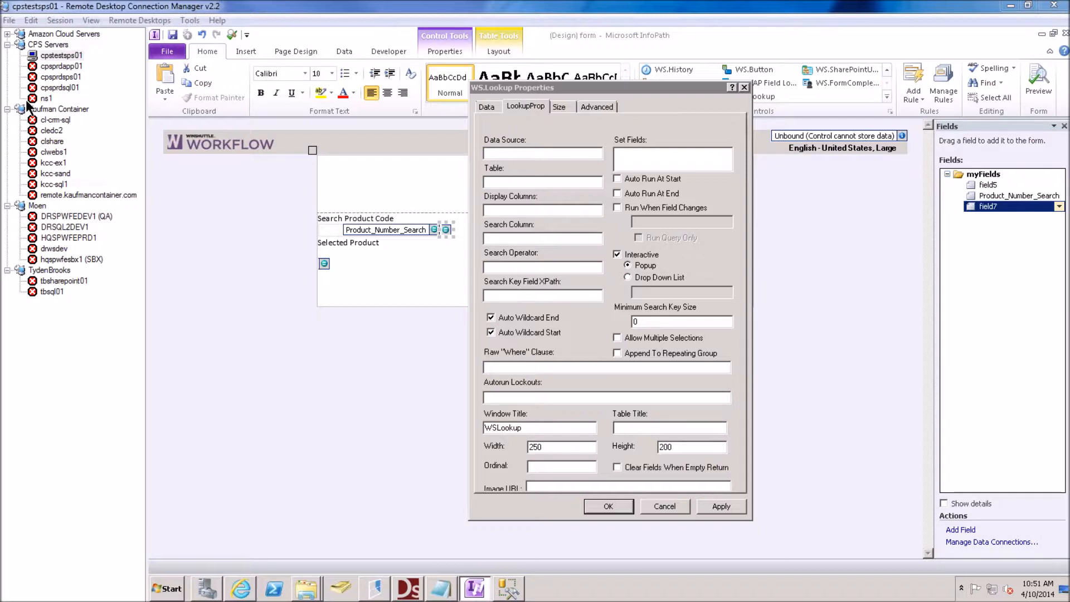
left_click(516, 153)
key("ctrl+v")
key("Home")
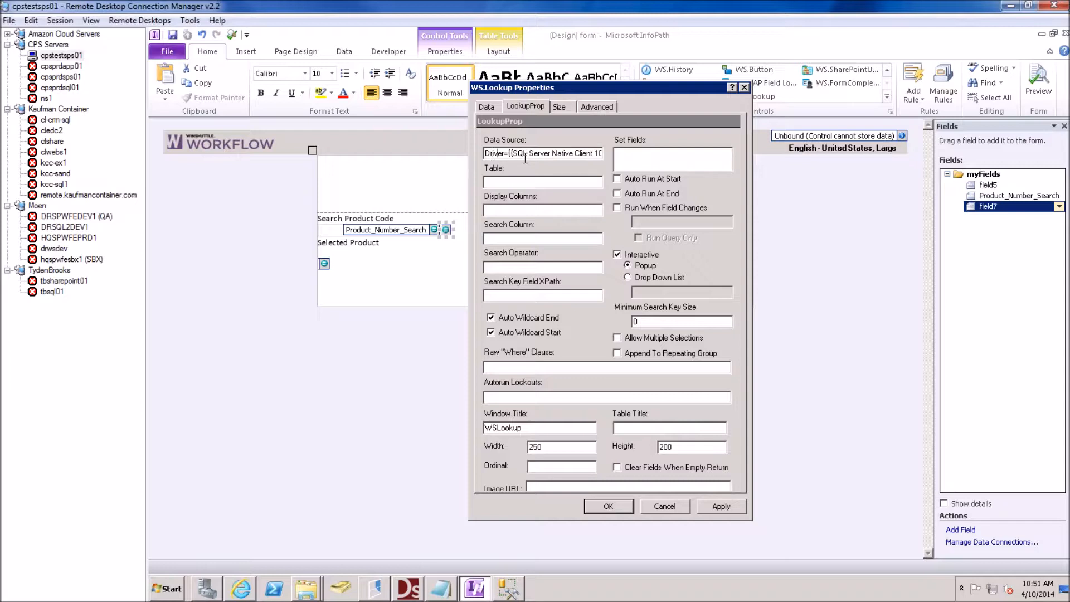
key("Right")
key("Right")
key("Right")
key("Right")
key("Right")
key("Right")
key("Right")
key("Right")
key("Right")
key("Right")
key("Right")
key("Right")
key("Right")
key("Right")
key("Right")
key("Right")
key("Right")
key("Right")
key("Right")
key("Right")
key("Right")
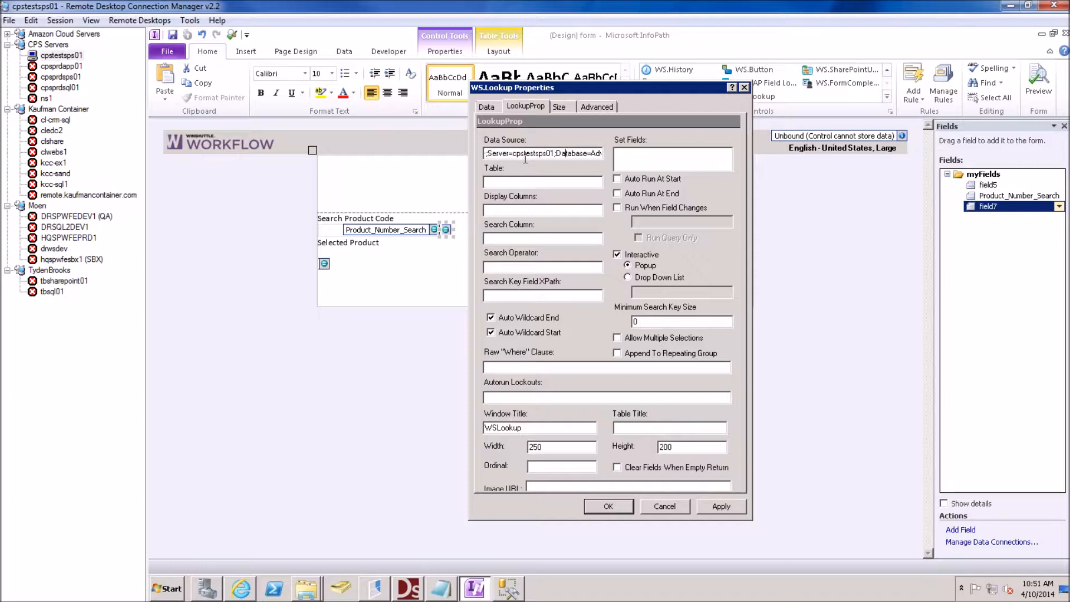
key("Right")
key("Right")
key("Right")
key("Right")
key("Right")
key("Right")
key("Right")
key("Right")
key("Right")
key("Right")
key("Right")
key("Right")
key("Right")
key("Right")
key("Right")
key("Right")
key("Right")
key("Right")
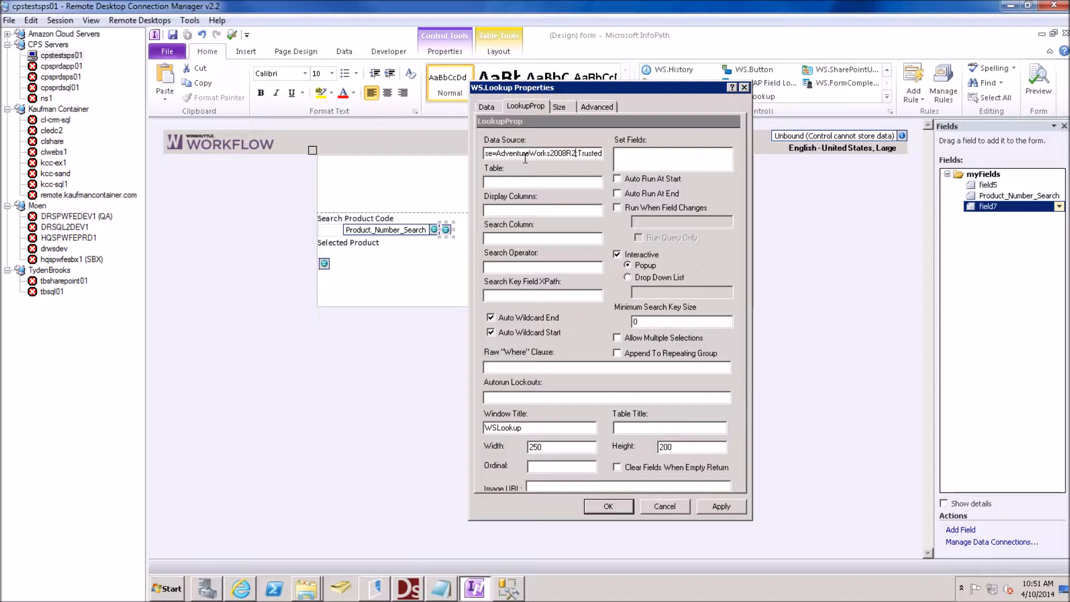
key("Right")
key("Right")
key("Right")
key("Right")
key("Right")
key("Right")
key("Right")
key("Right")
key("Right")
key("Right")
key("Right")
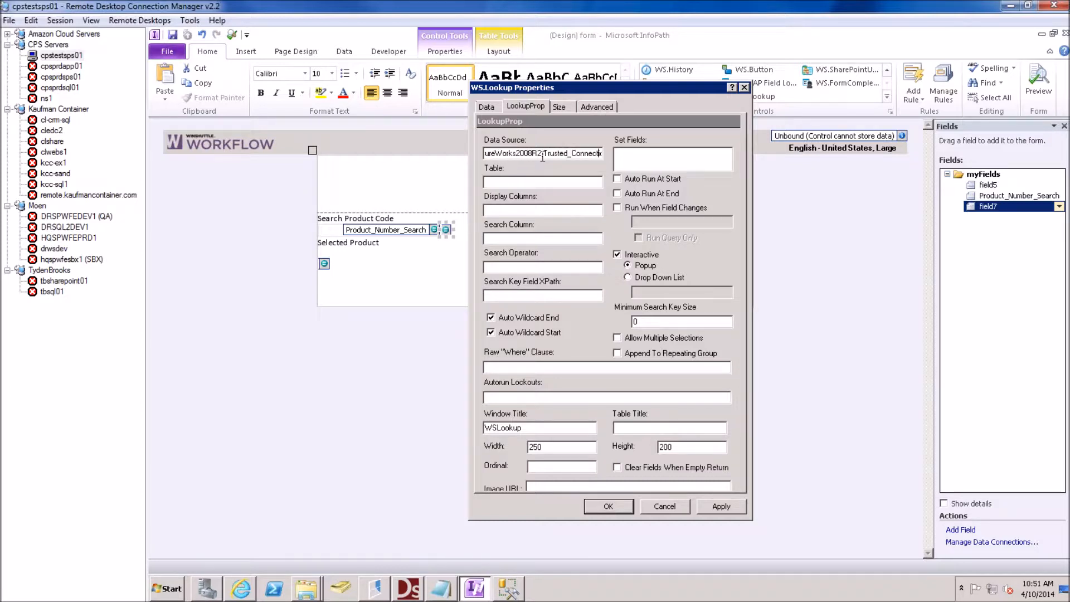
key("End")
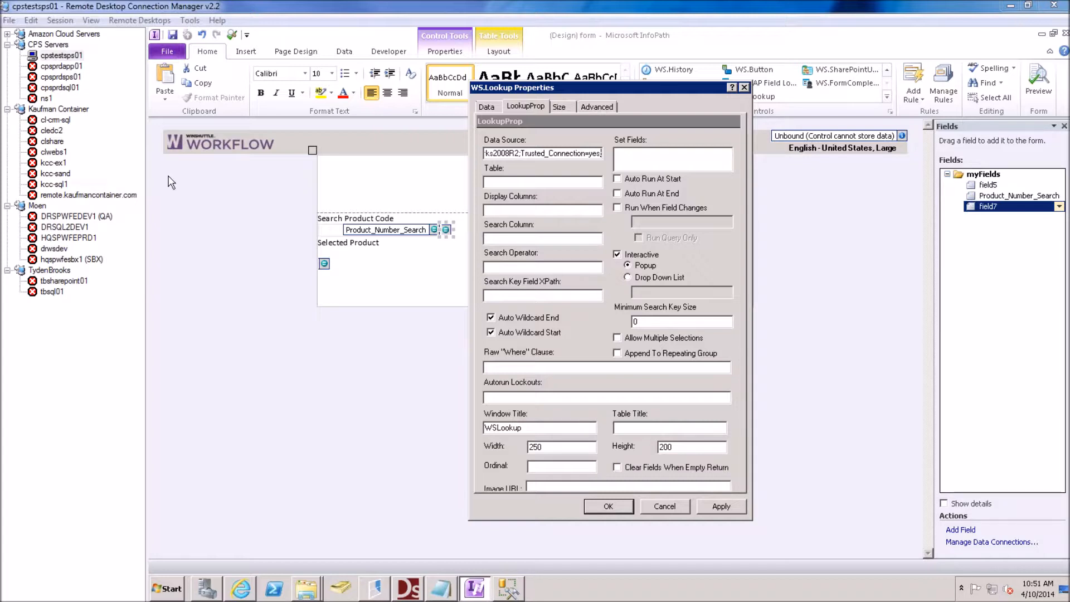
Set the lookup table to [Production].[Product] with ProductNumber as the display column
left_click(509, 182)
type("[Production].[Product]")
left_click(505, 211)
type("ProductNumber")
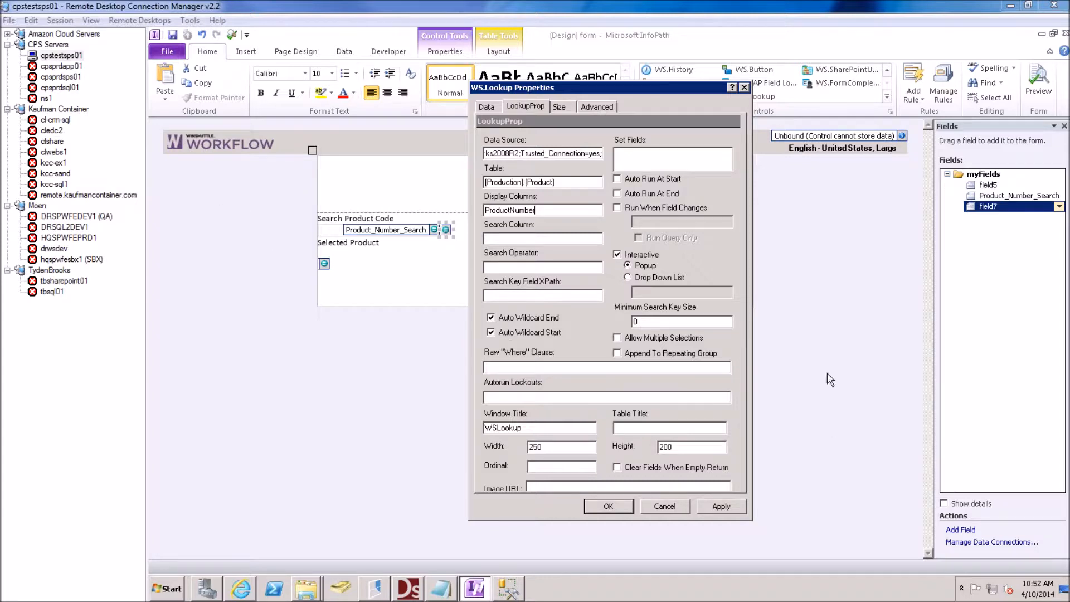
Point the search key at Product_Number_Search, searching column ProductNumber with operator 'like'
left_click(506, 238)
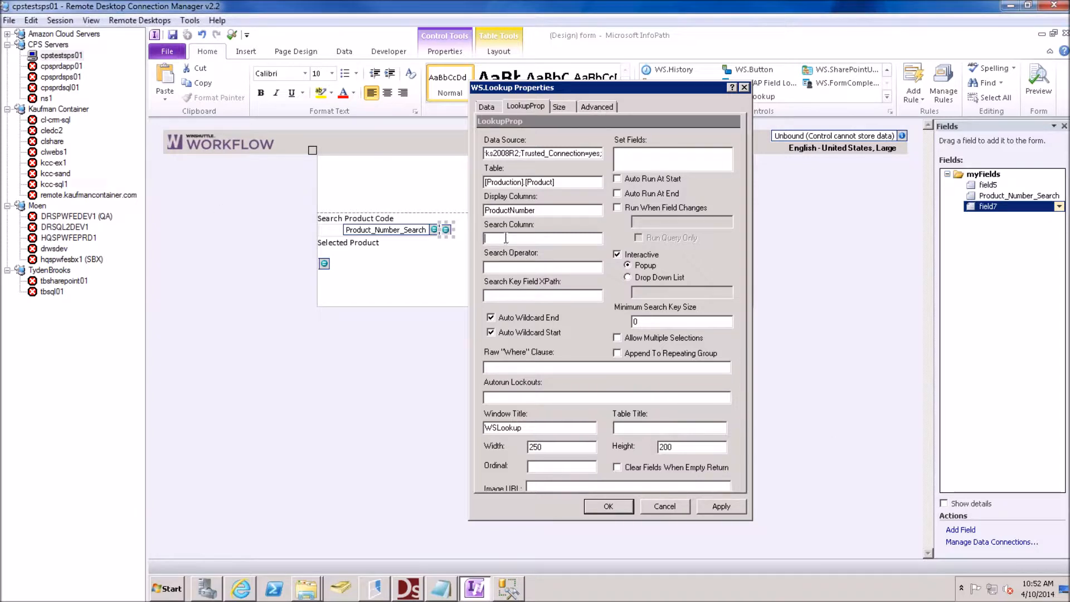
left_click(499, 268)
left_click(504, 296)
type("/my:myFields/my:Product_Number_Search")
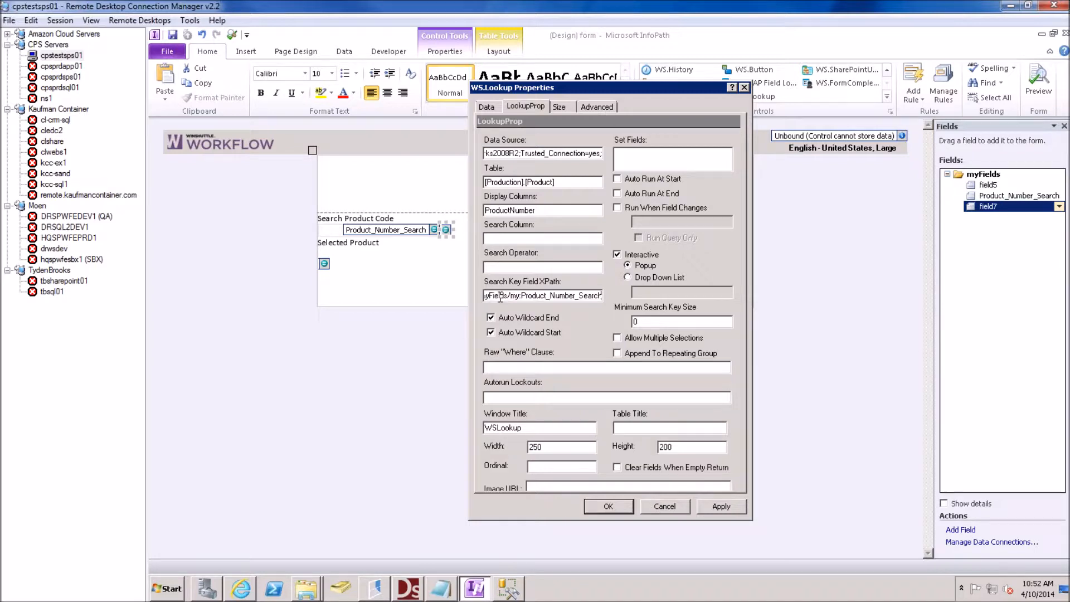
double_click(491, 215)
key("ctrl+c")
left_click(518, 238)
key("ctrl+v")
type("l")
type("ike")
Map the lookup result into the form with frmProductNumber=ProductNumber
left_click(637, 154)
type("P")
type("roductNum")
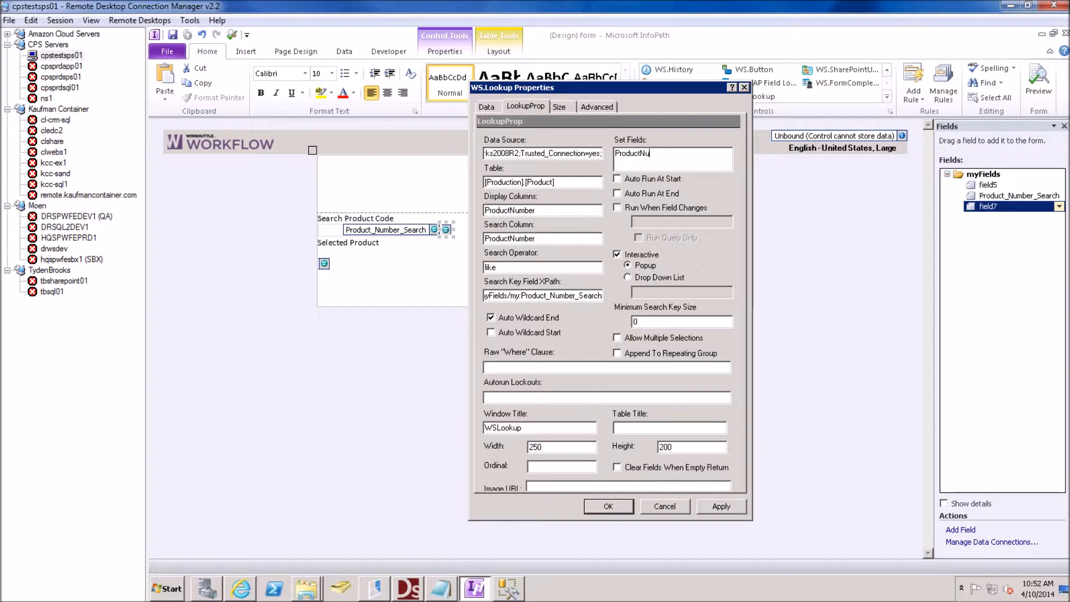
type("ber=ProductNam")
key("BackSpace")
key("BackSpace")
type("umber")
key("Home")
type("frm")
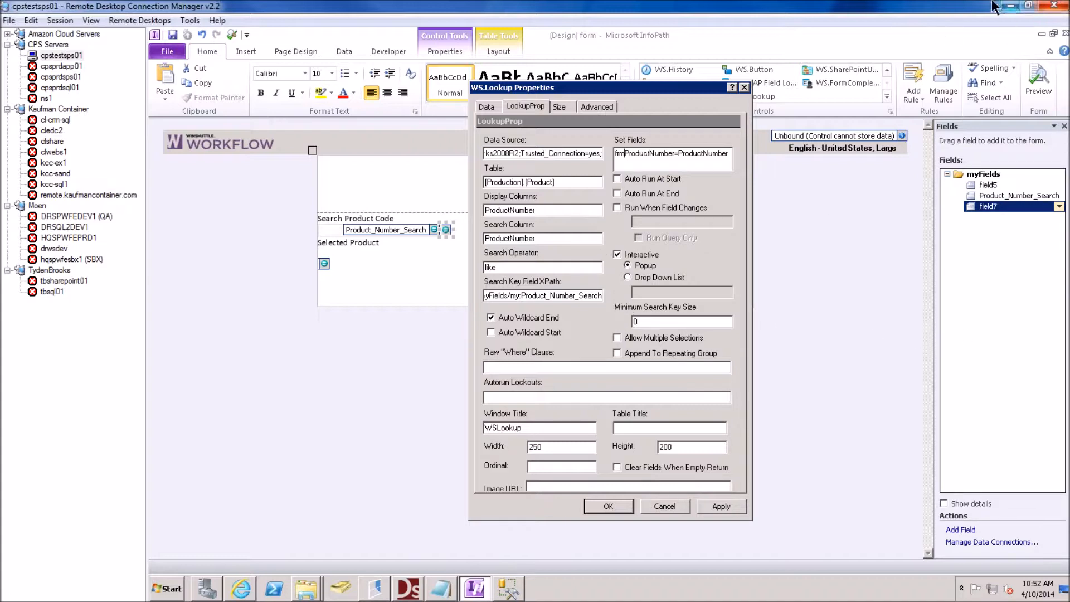
Set the minimum search length to 2 and the popup title to 'Product Search', then save
left_click(512, 268)
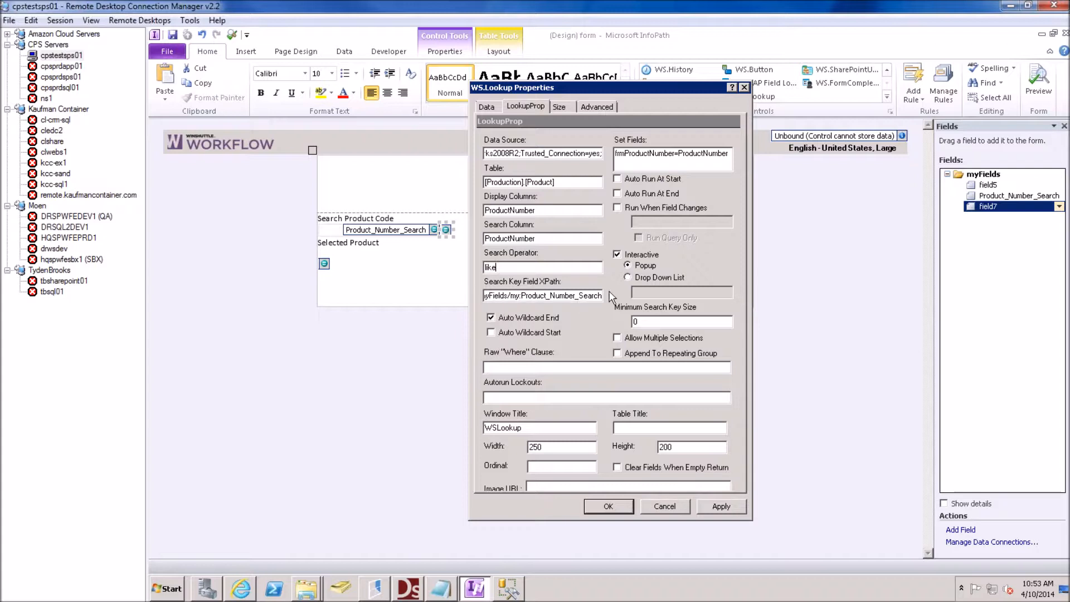
left_click(642, 322)
key("BackSpace")
type("2")
left_click(527, 427)
key("Home")
key("Delete")
key("Delete")
key("Delete")
key("Delete")
key("Delete")
key("Delete")
key("Delete")
key("Delete")
type("Product Search")
key("Delete")
left_click(599, 510)
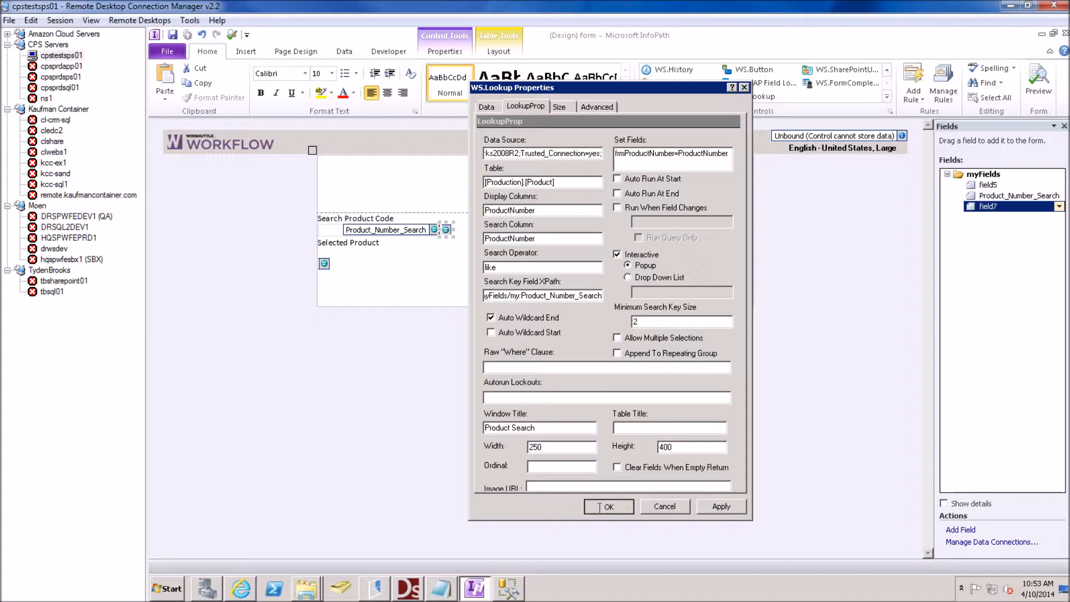
Insert a text box under Selected Product and name its field frmProductNumber
left_click(356, 252)
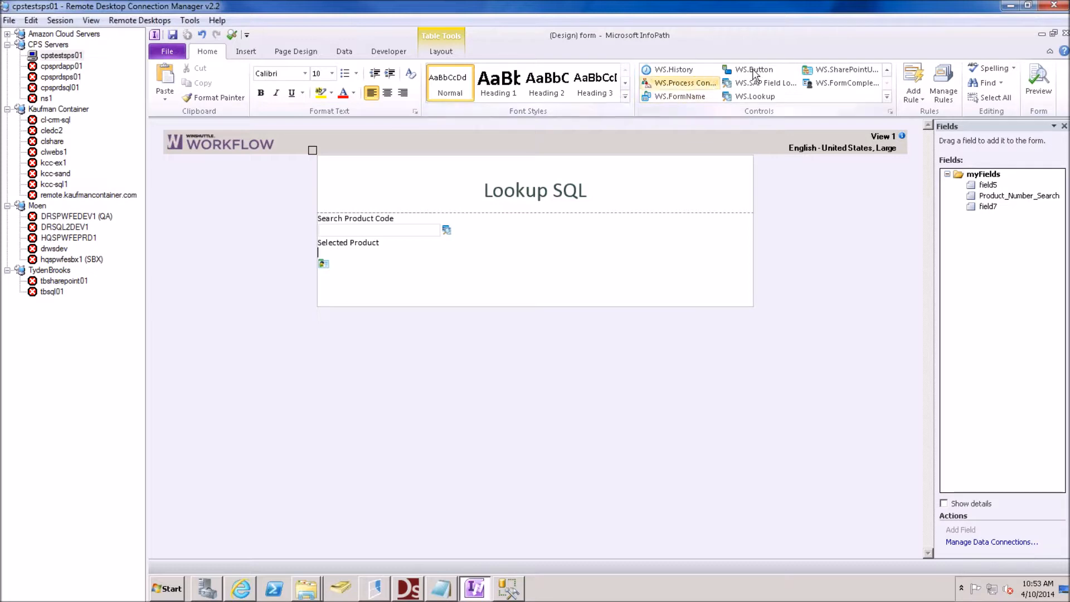
left_click(886, 70)
left_click(886, 70)
left_click(886, 69)
left_click(886, 70)
left_click(887, 69)
left_click(887, 69)
left_click(656, 72)
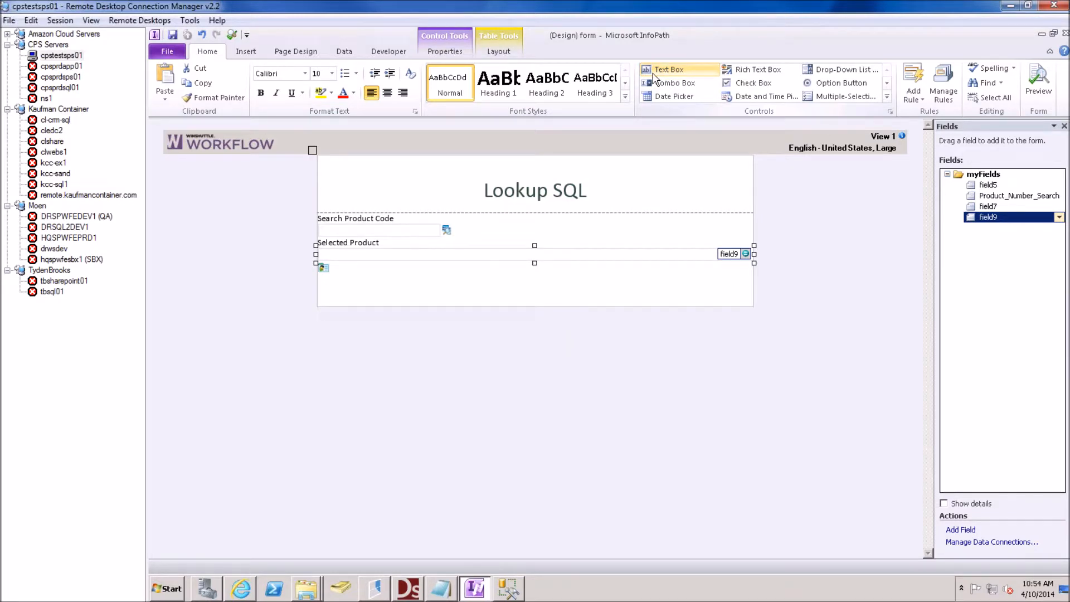
right_click(477, 260)
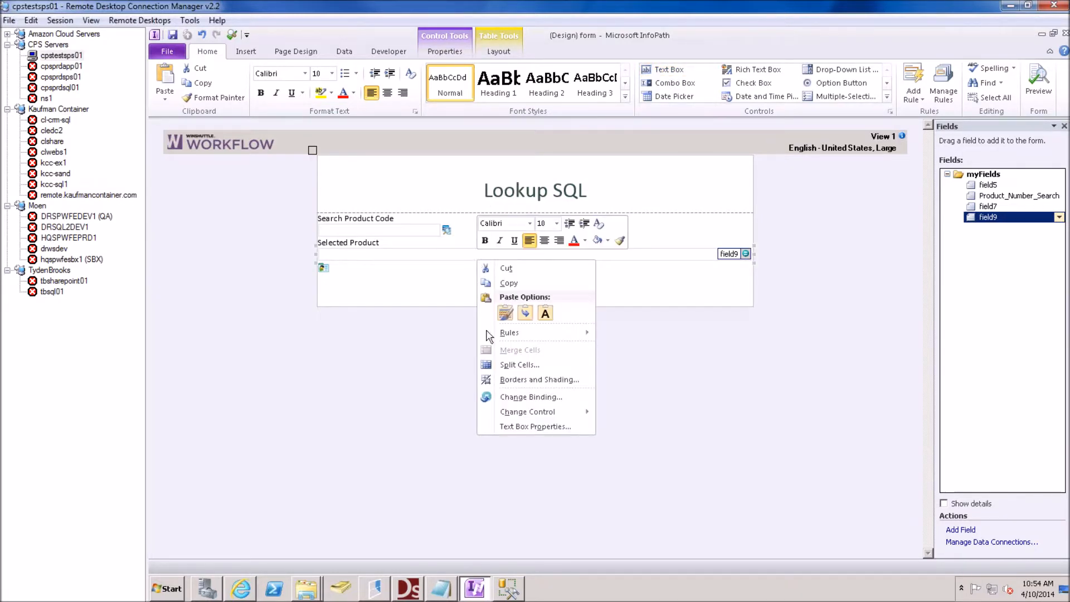
left_click(535, 426)
type("frmProductNumb")
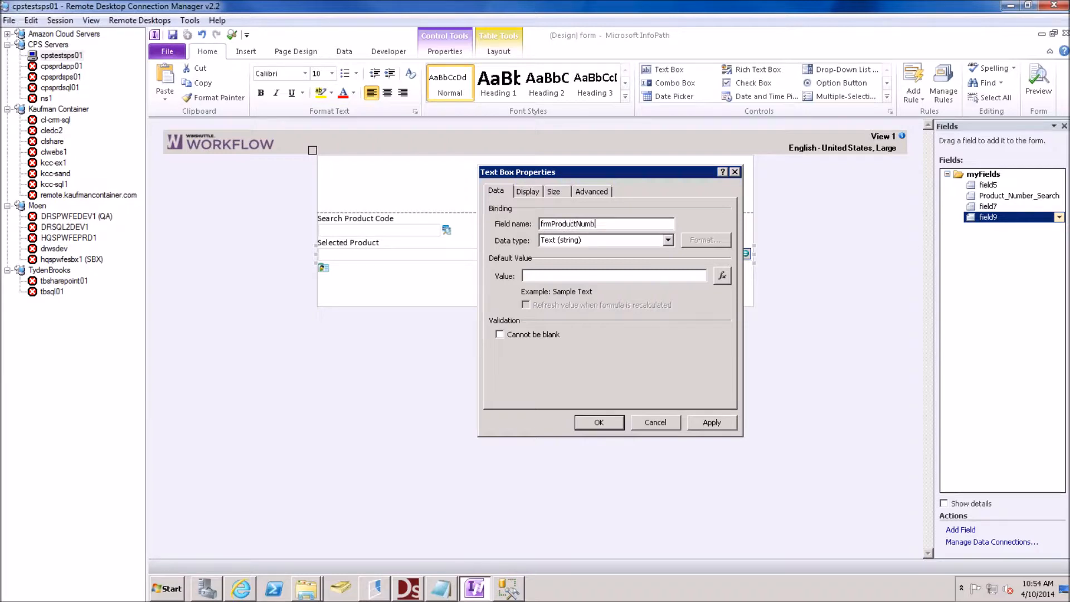
type("er")
left_click(597, 419)
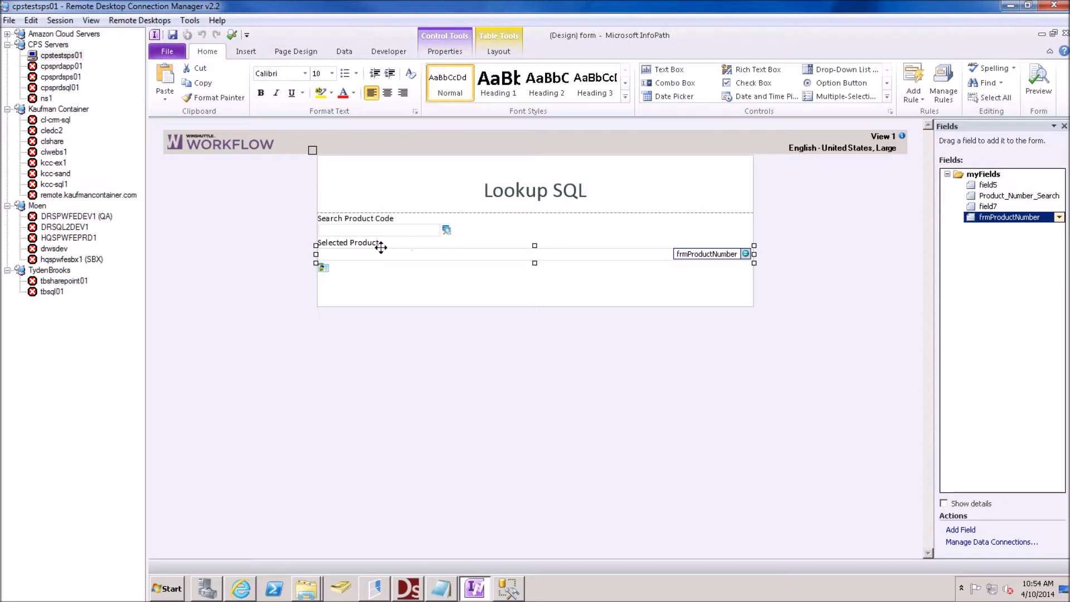
Select the Product_Number_Search box and then the lookup control beside it
left_click(380, 231)
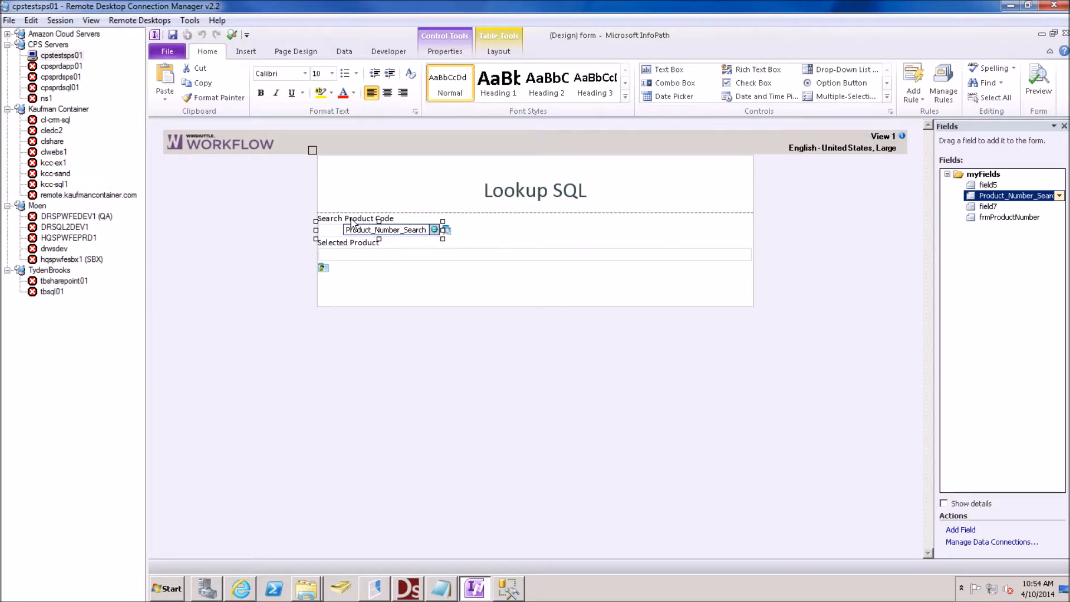
left_click(463, 229)
right_click(445, 229)
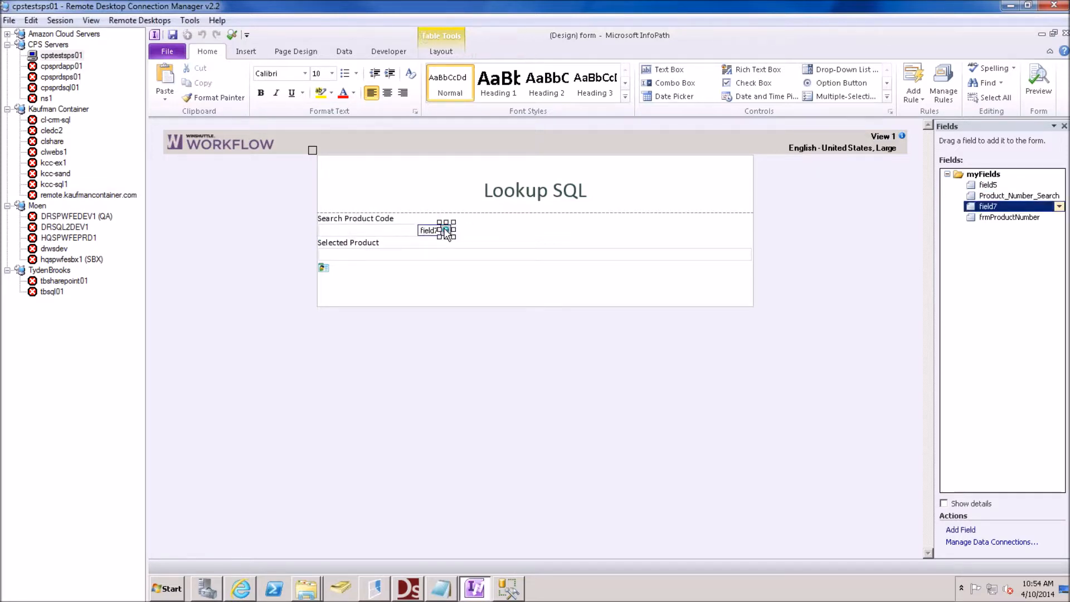
Review the lookup's LookupProp settings unchanged, then delete the field5 button under Selected Product
left_click(493, 377)
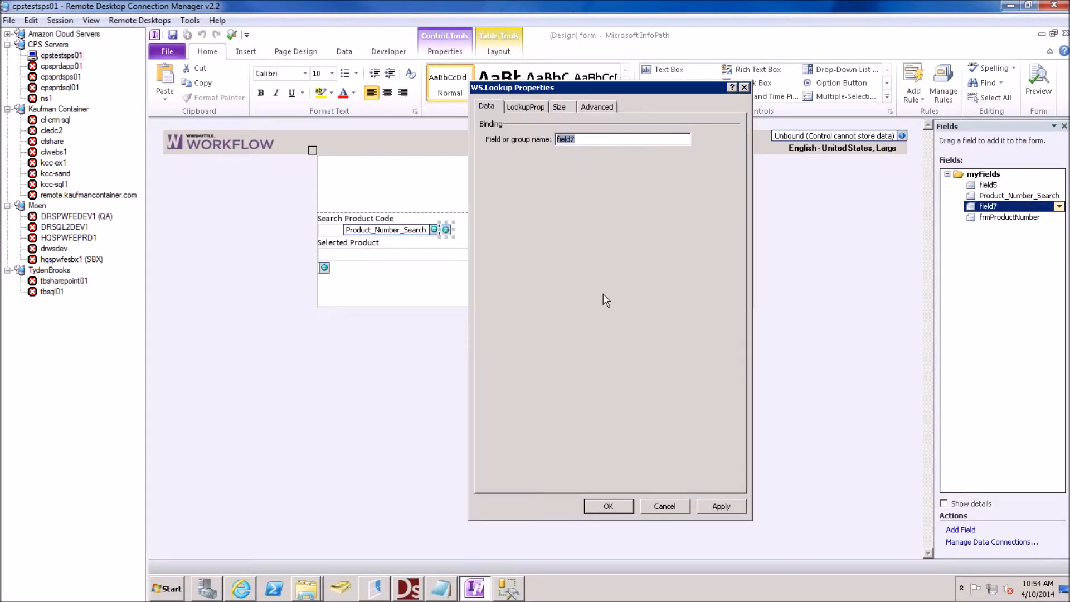
left_click(532, 106)
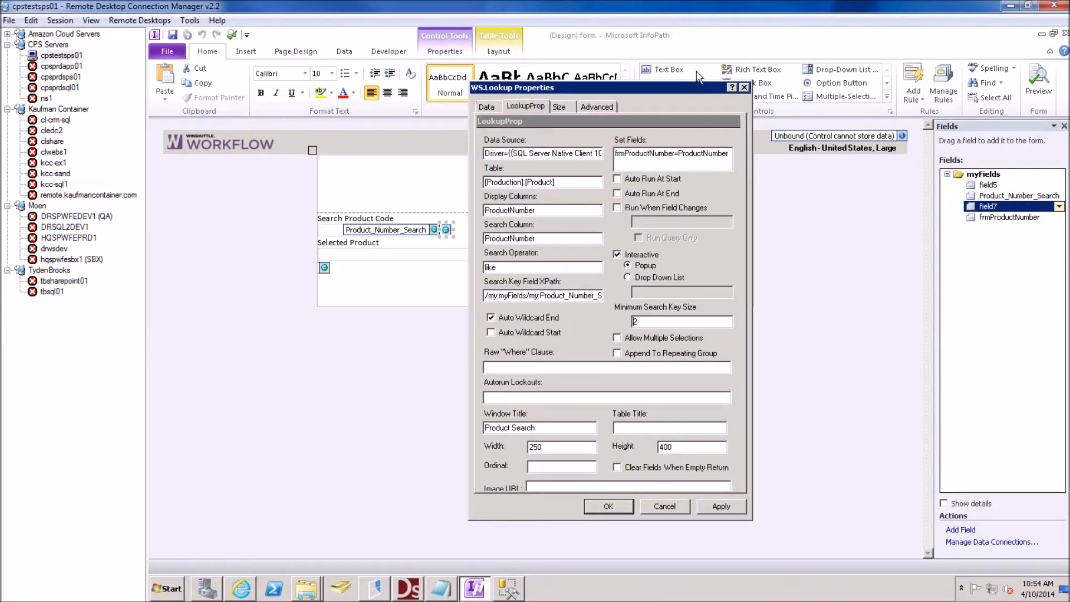
left_click(744, 87)
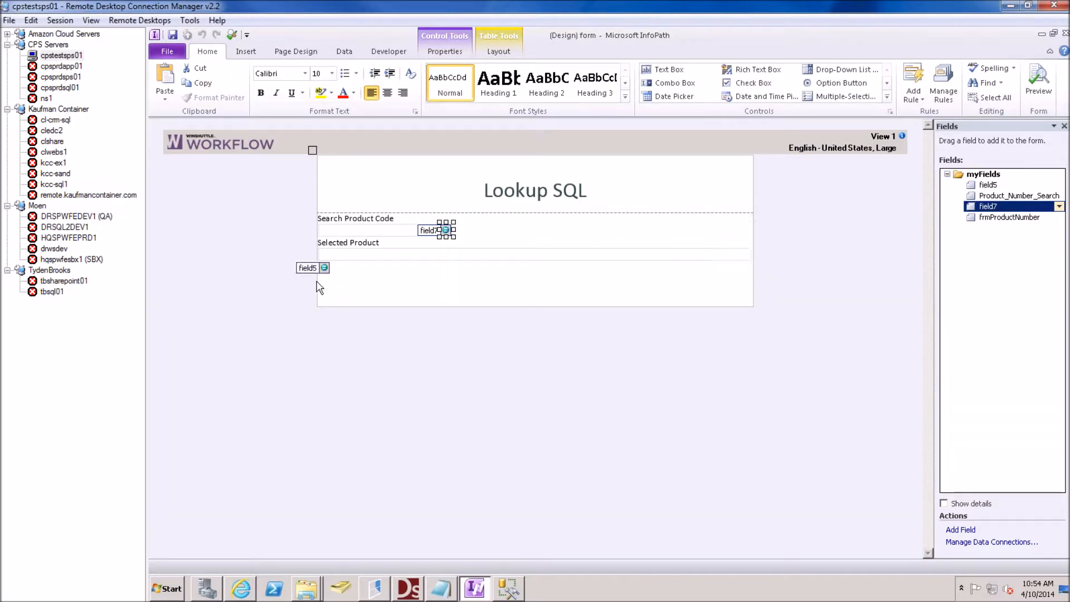
left_click(324, 268)
key("Delete")
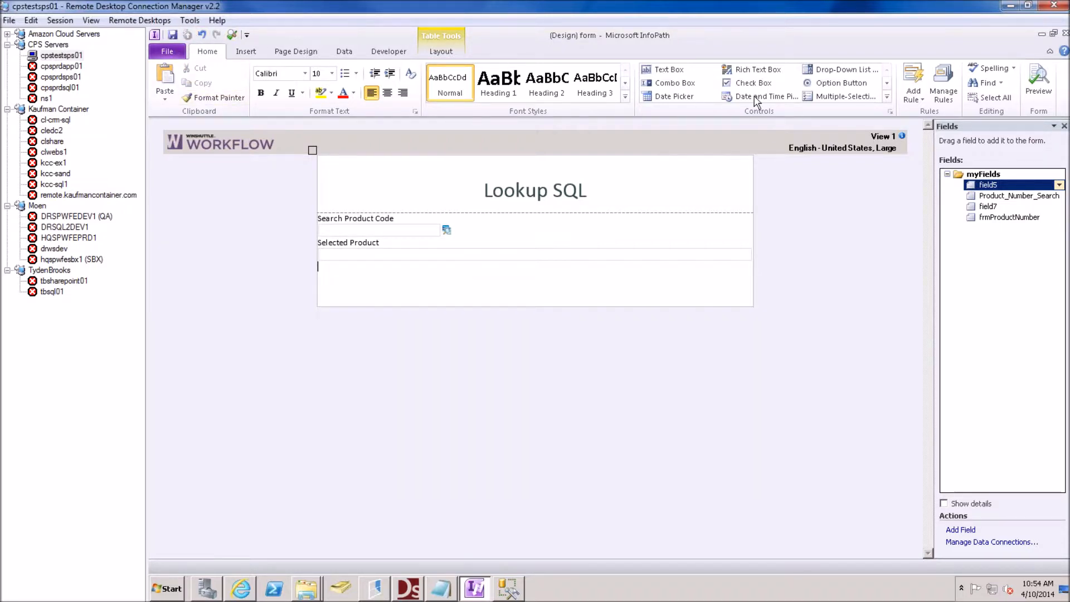
Save the solution as 'Lookup to SQL' and delete the Manager Approval workflow step
left_click(1065, 33)
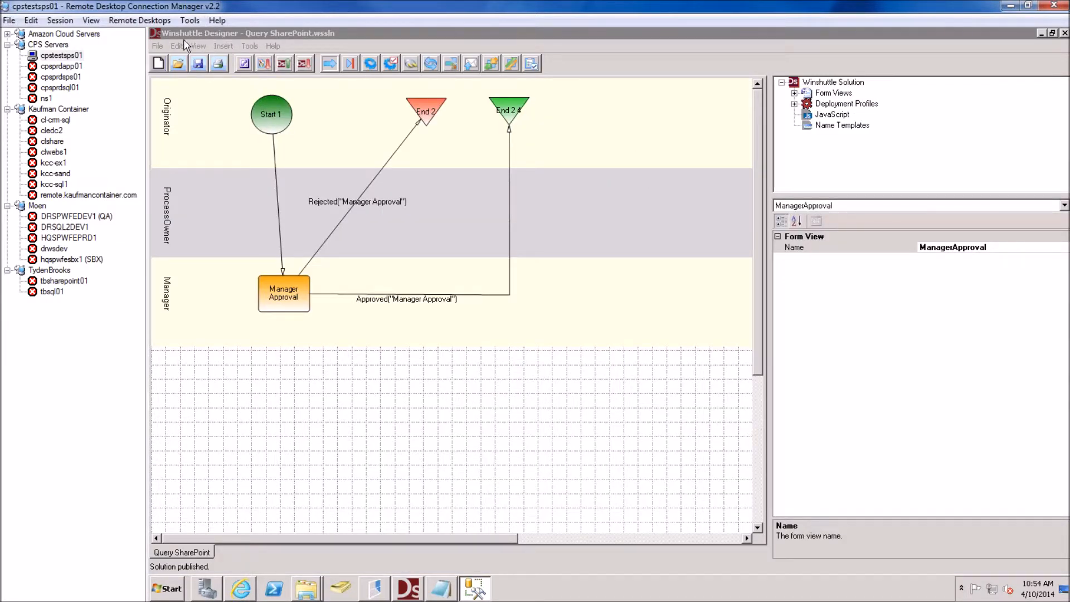
left_click(162, 46)
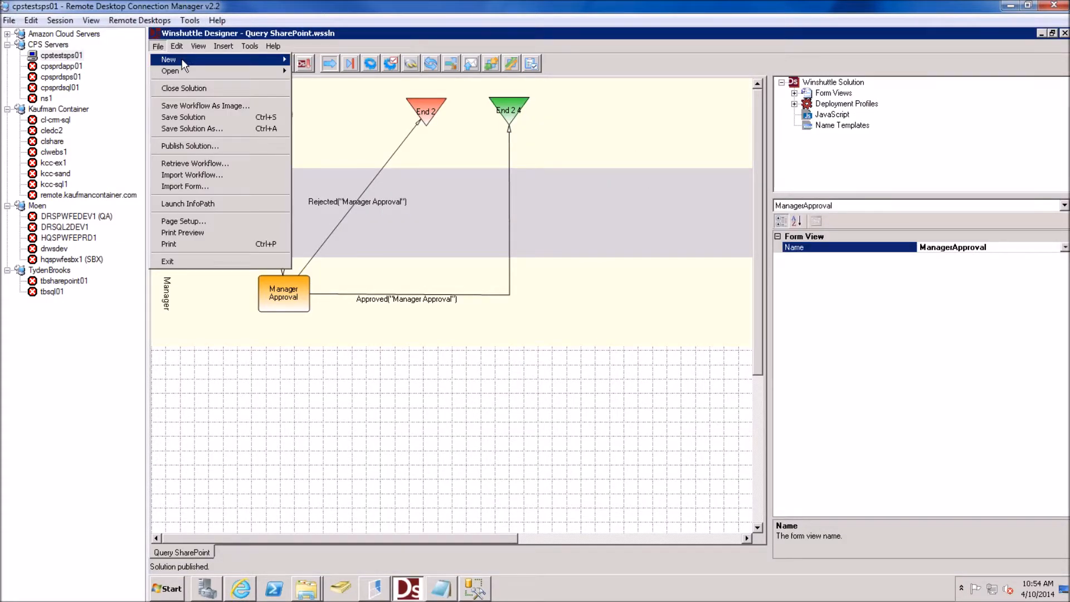
left_click(230, 129)
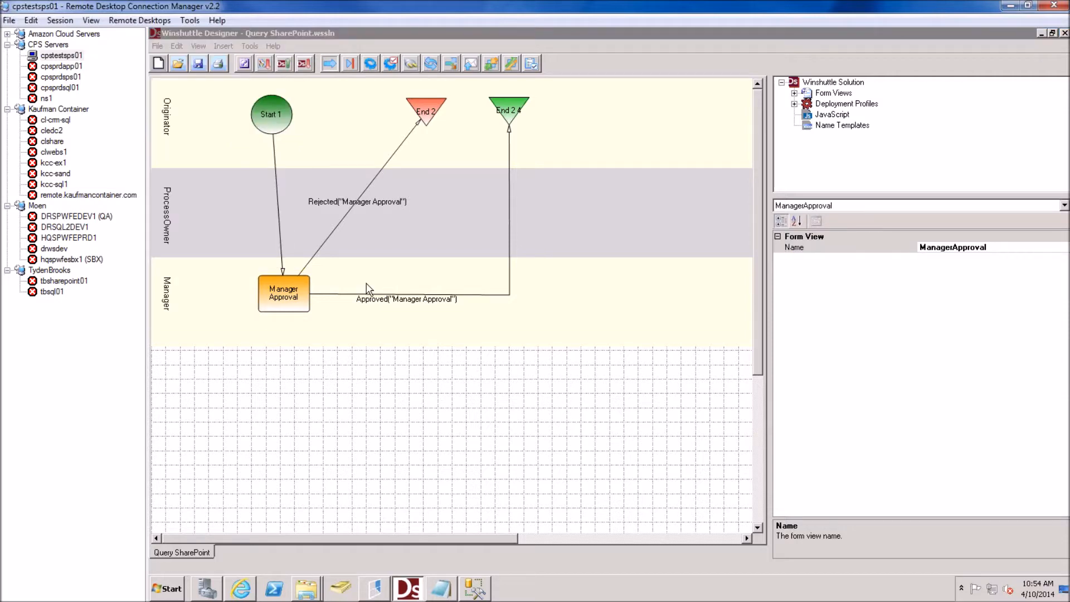
type("K")
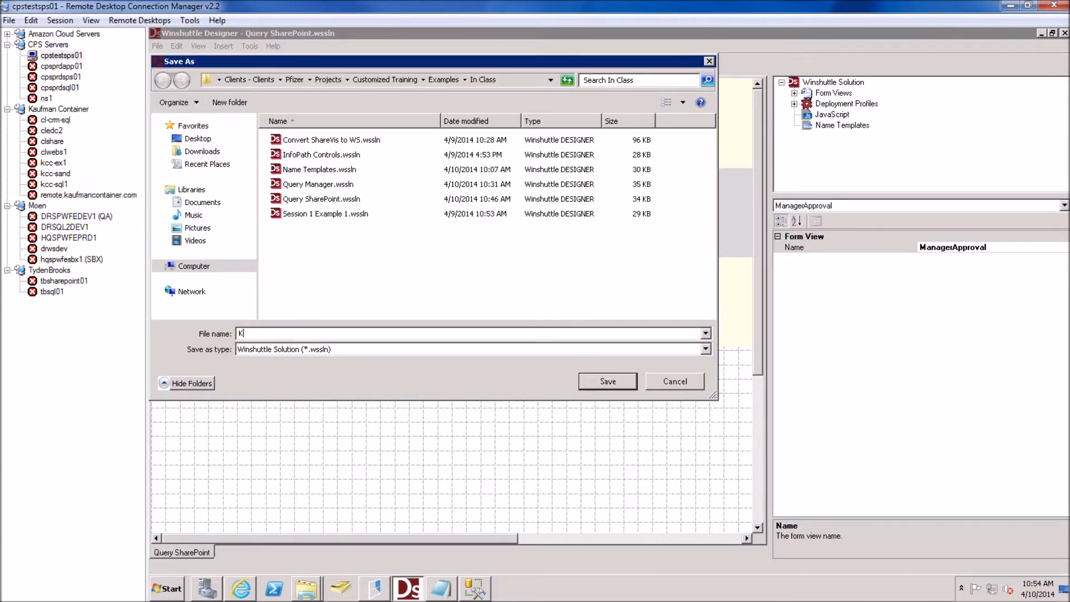
key("BackSpace")
key("BackSpace")
key("BackSpace")
key("BackSpace")
key("BackSpace")
left_click(613, 382)
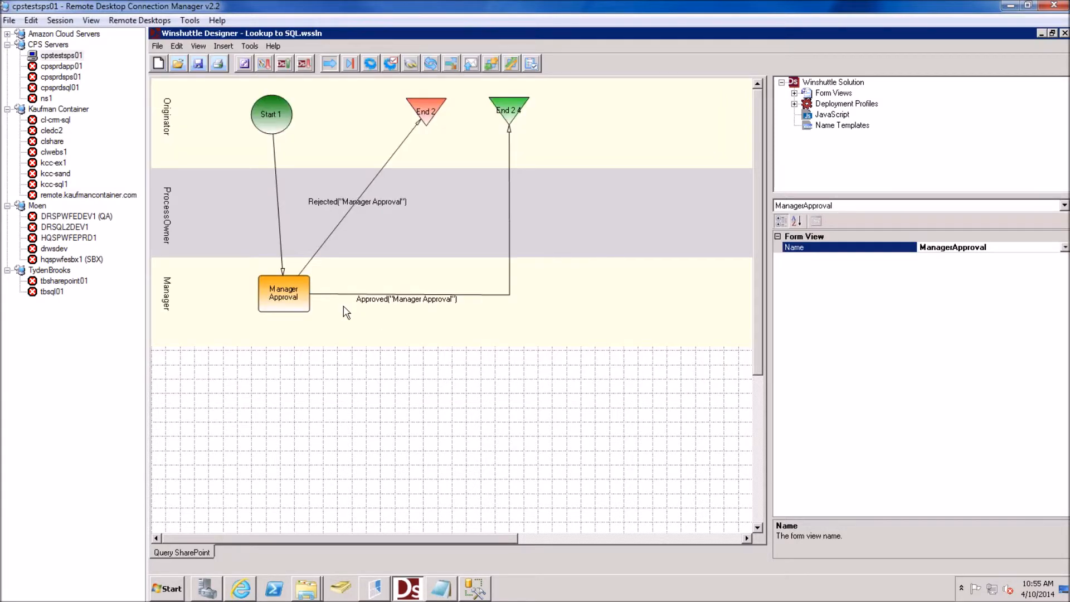
left_click(295, 293)
key("Delete")
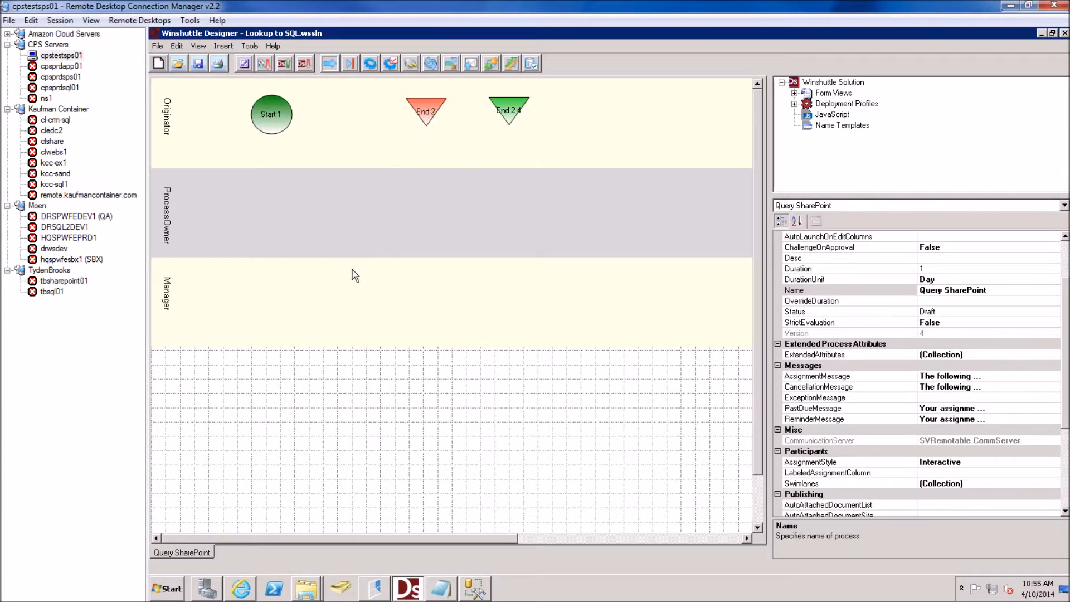
Remove the End 2 node, link Start 1 to the remaining end, and rename the process 'Lookup SQL'
left_click(430, 109)
key("Delete")
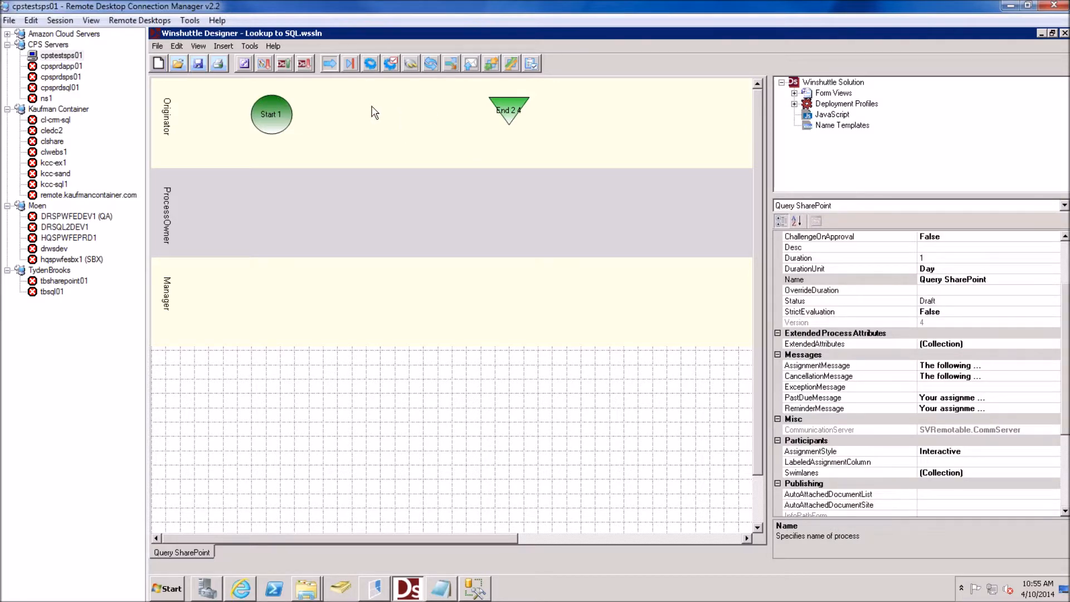
left_click_drag(272, 115, 508, 110)
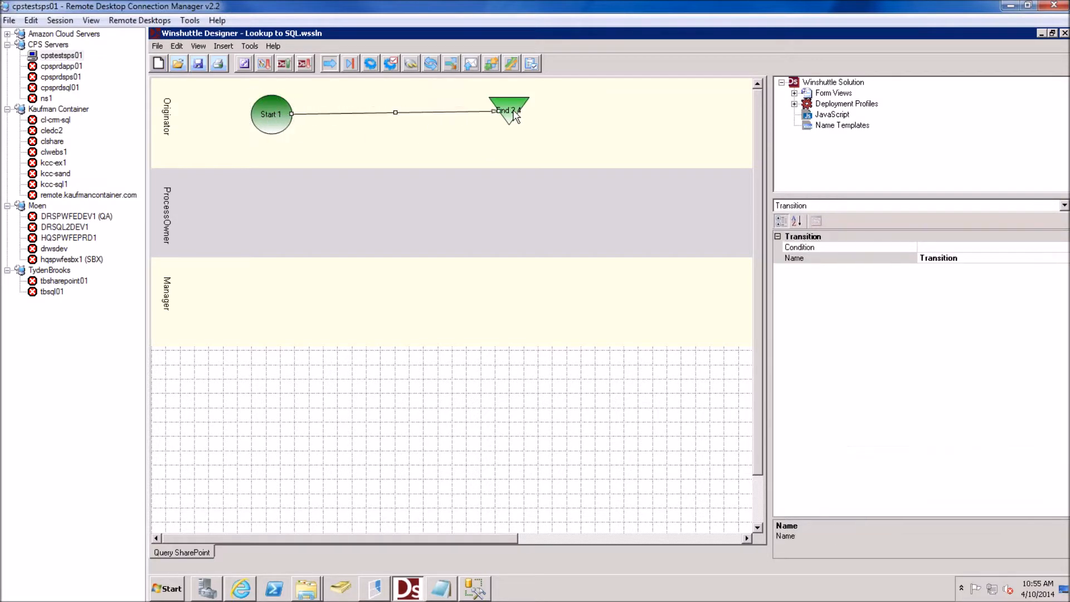
left_click(630, 162)
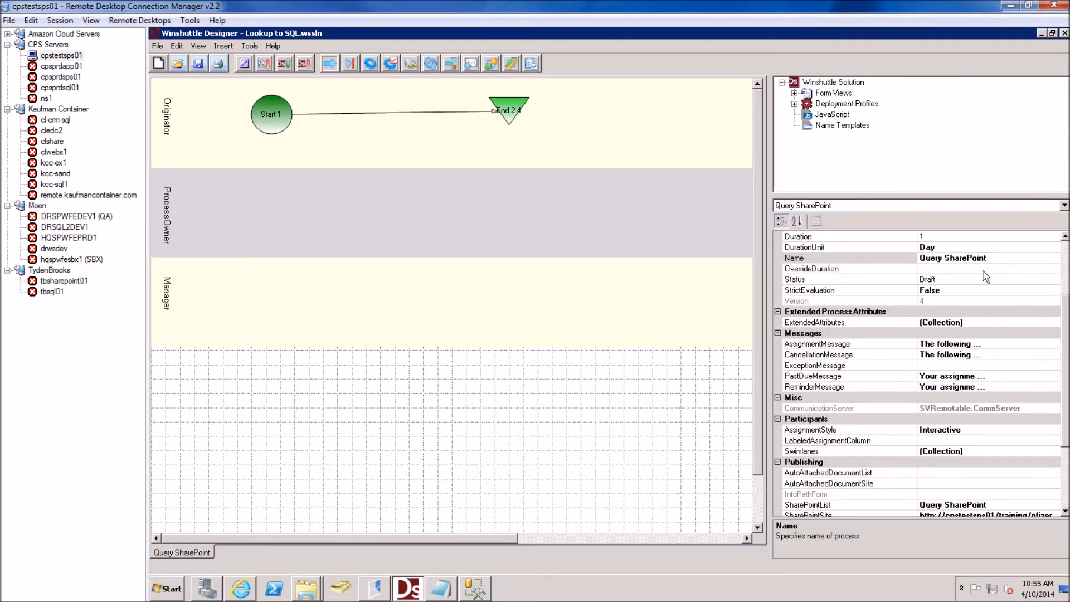
left_click(985, 258)
left_click_drag(985, 256, 859, 265)
type("Lookup SQL")
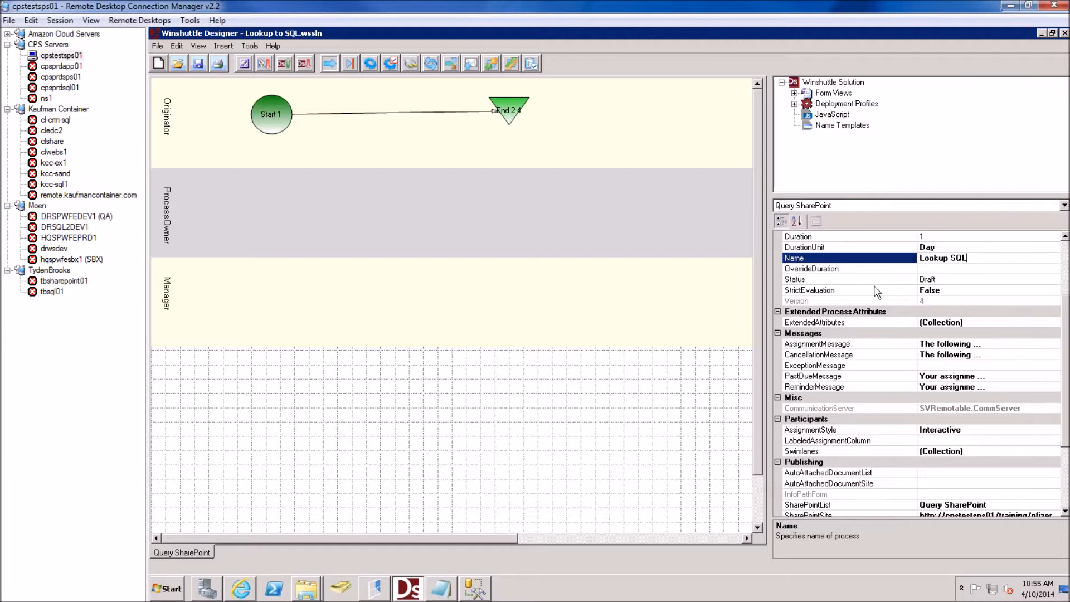
left_click(1060, 490)
Clear the SharePoint list setting and publish the solution with the Development profile
left_click(1065, 493)
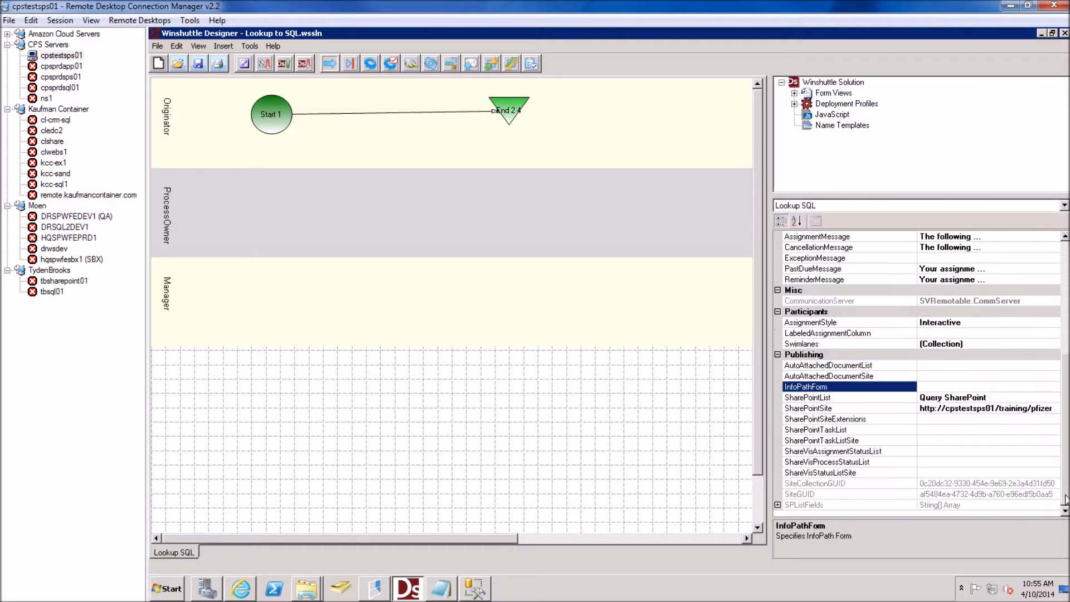
left_click(1010, 398)
left_click(1009, 399)
key("BackSpace")
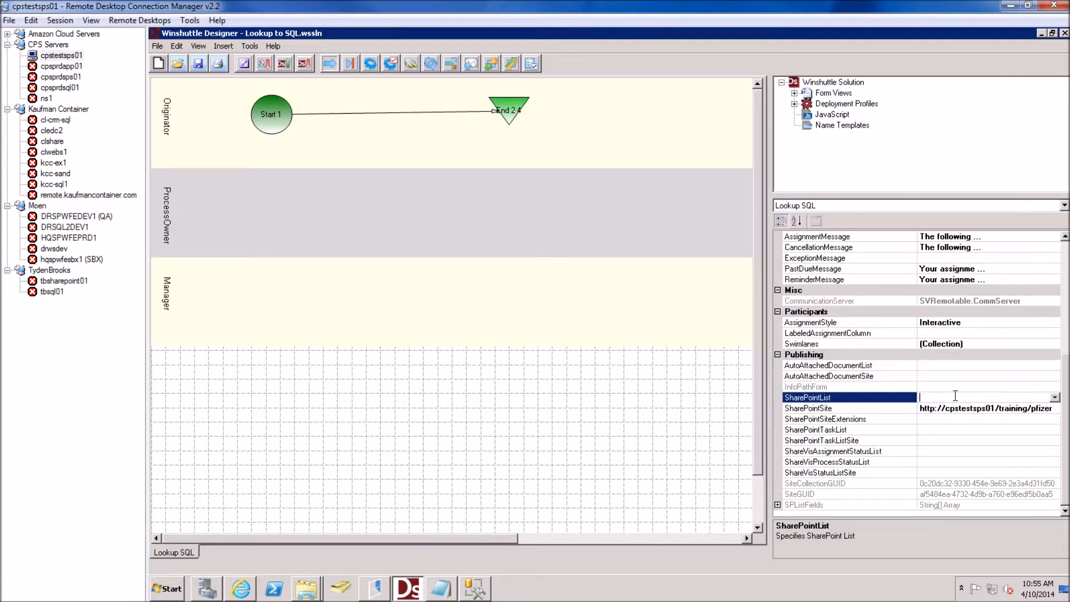
left_click(440, 234)
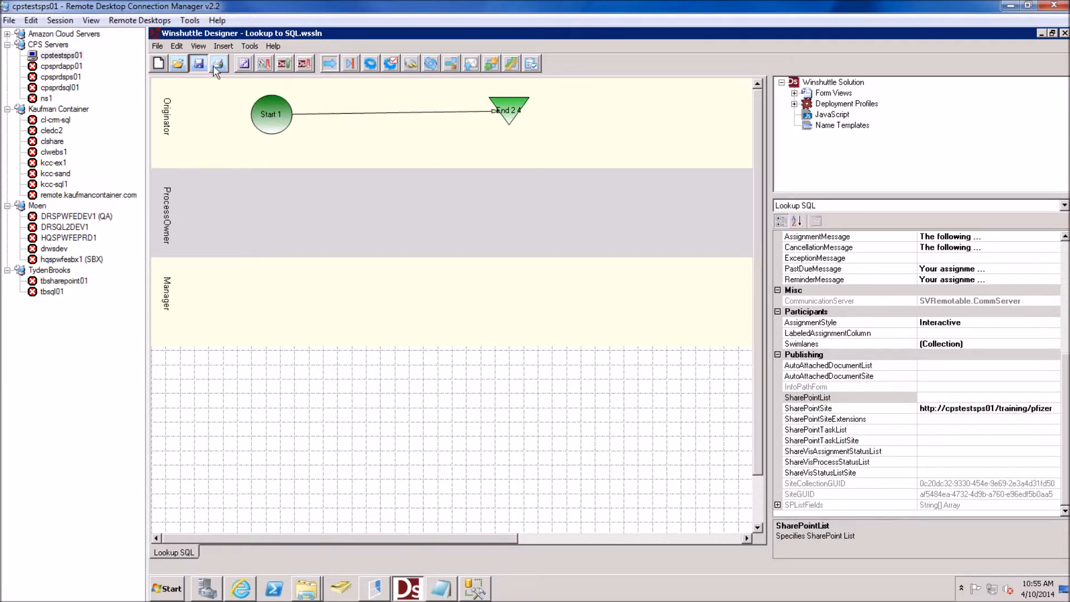
left_click(282, 65)
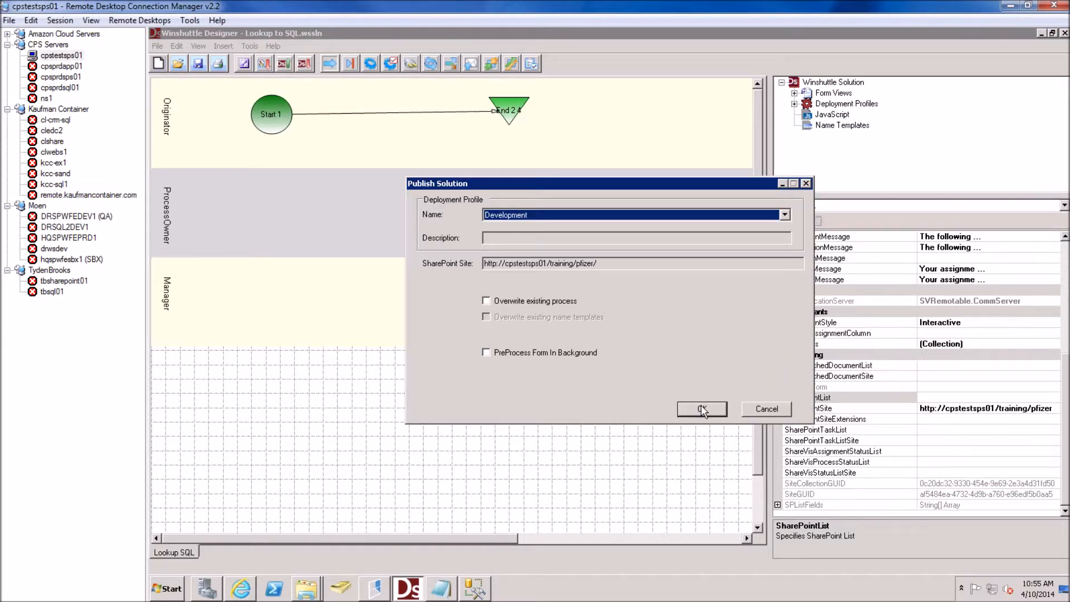
left_click(702, 409)
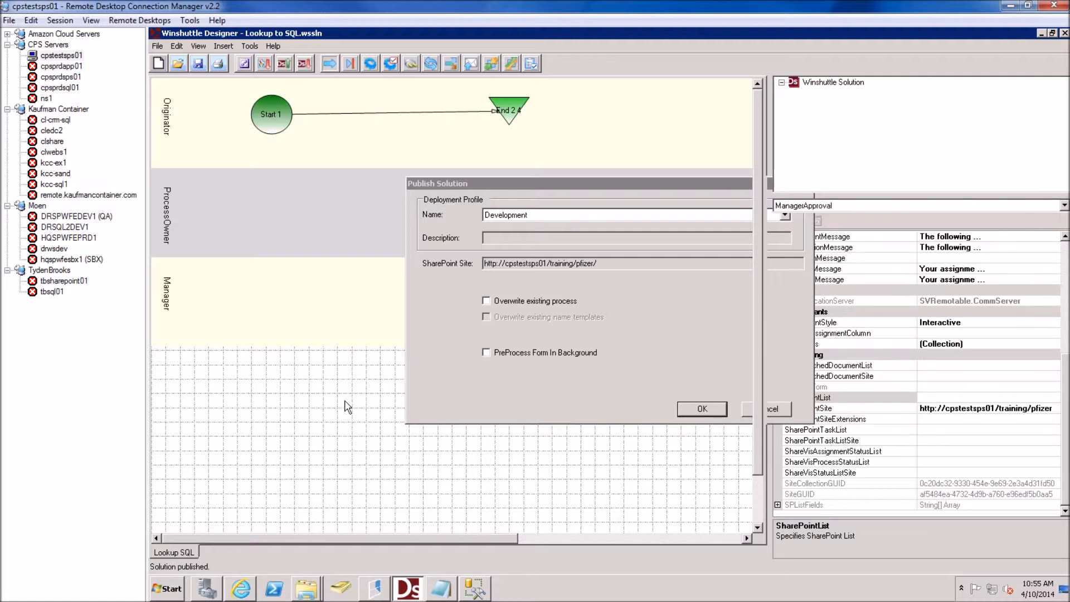
left_click(249, 588)
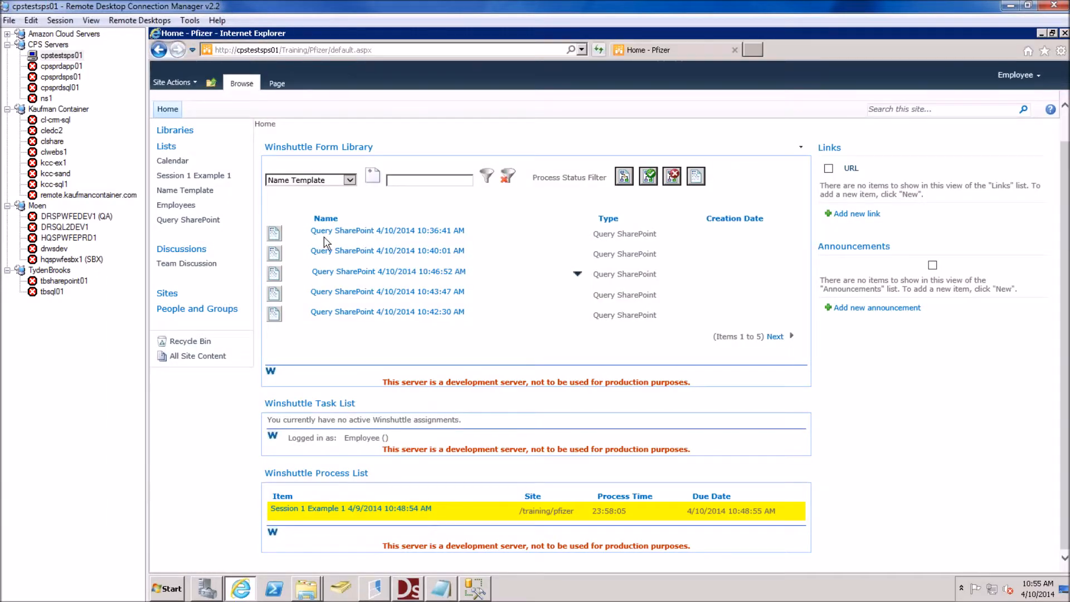
Create a new Lookup SQL form and search 'T', dismissing the two-character minimum warning
left_click(307, 181)
left_click(307, 181)
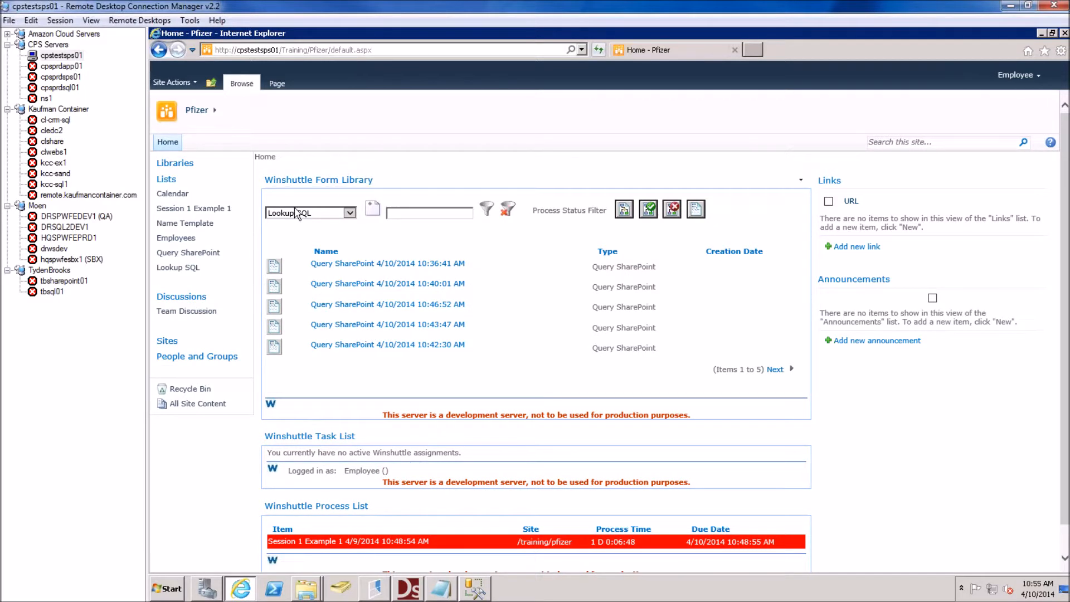
left_click(373, 210)
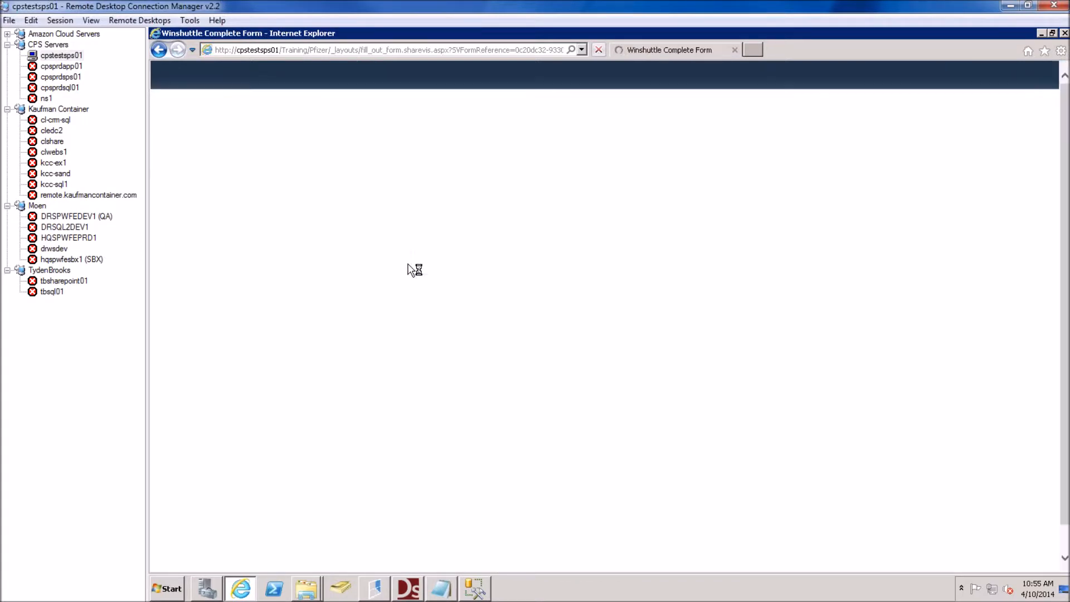
type("T")
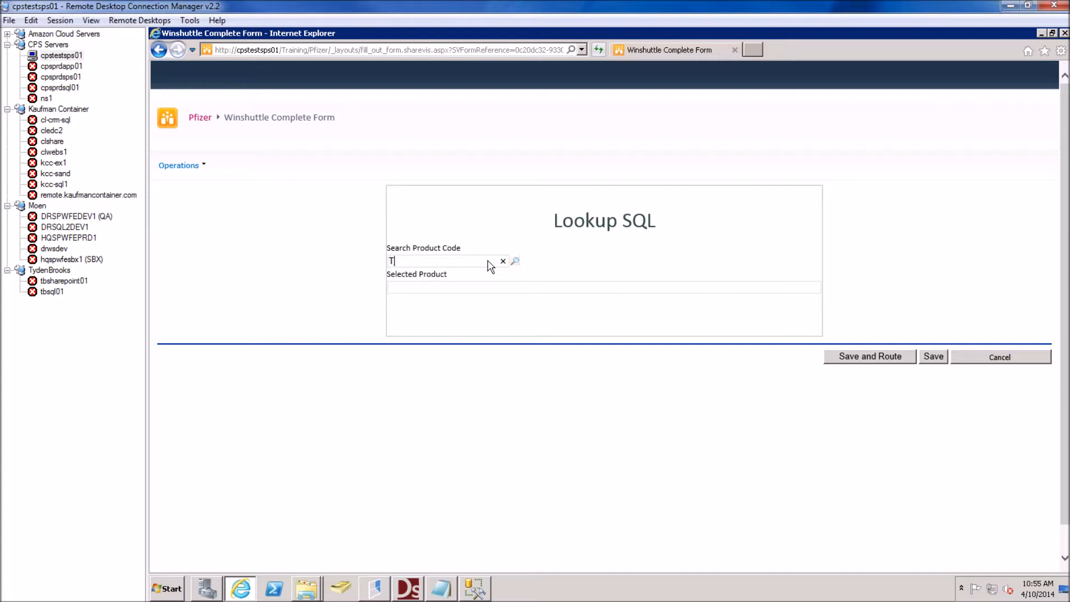
left_click(516, 262)
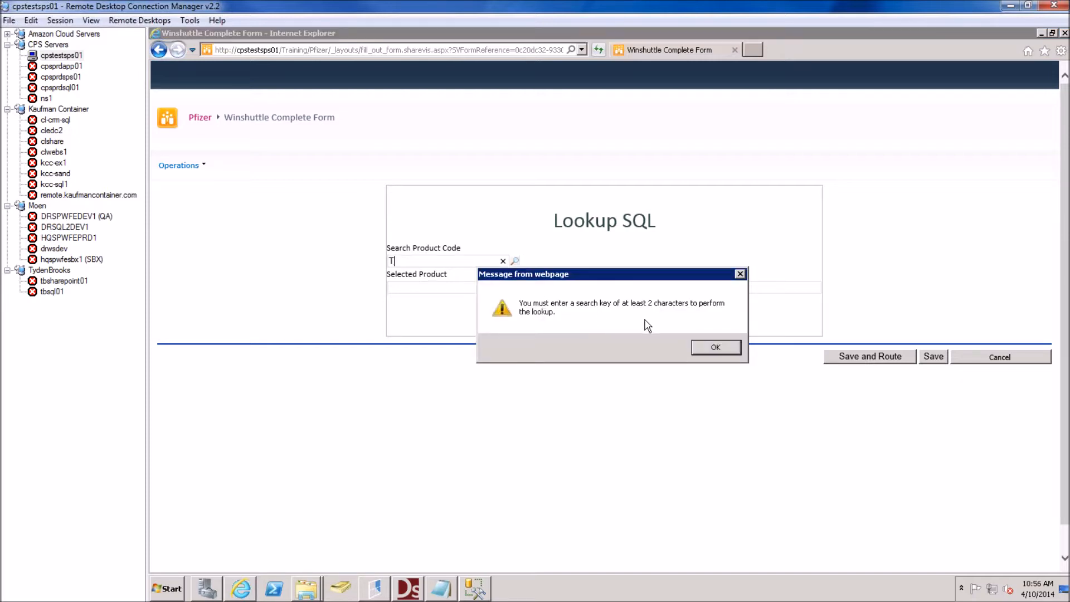
left_click(708, 346)
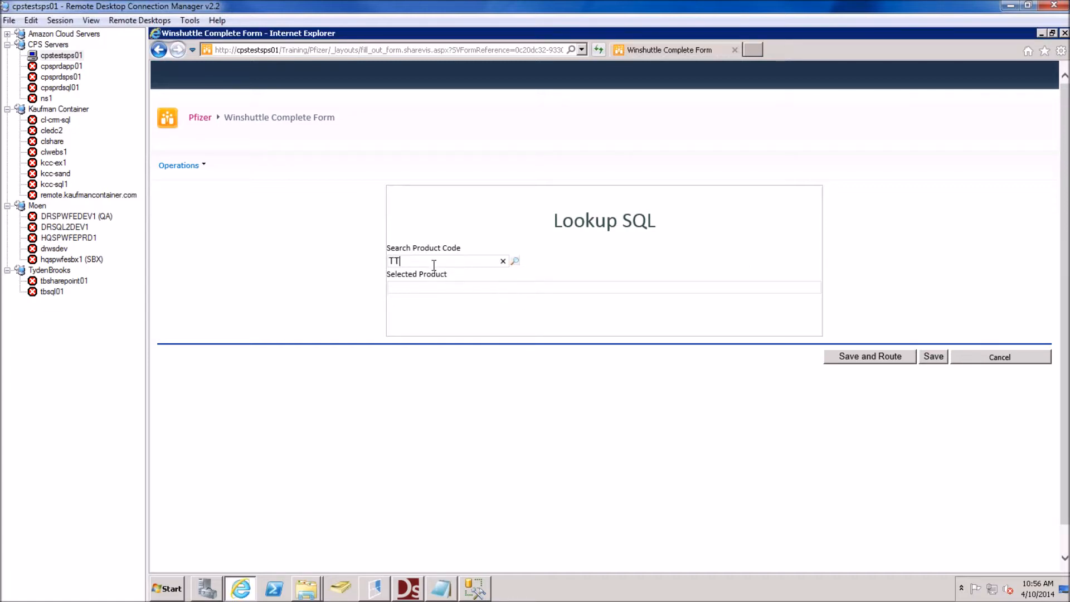
Always allow pop-ups from the site and run the product lookup for 'TT'
left_click(515, 262)
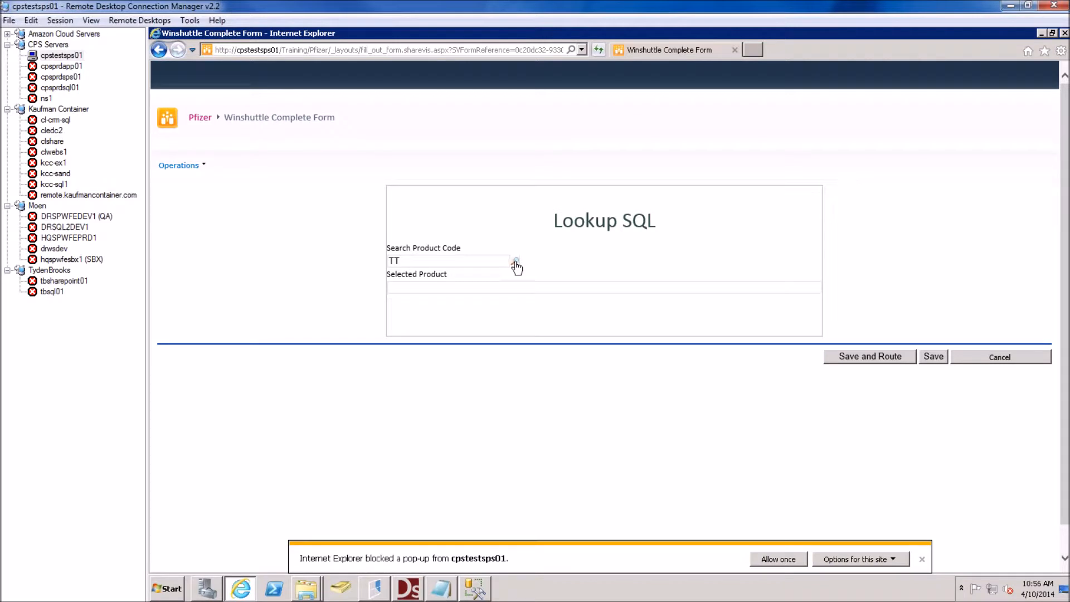
left_click(769, 562)
left_click(830, 560)
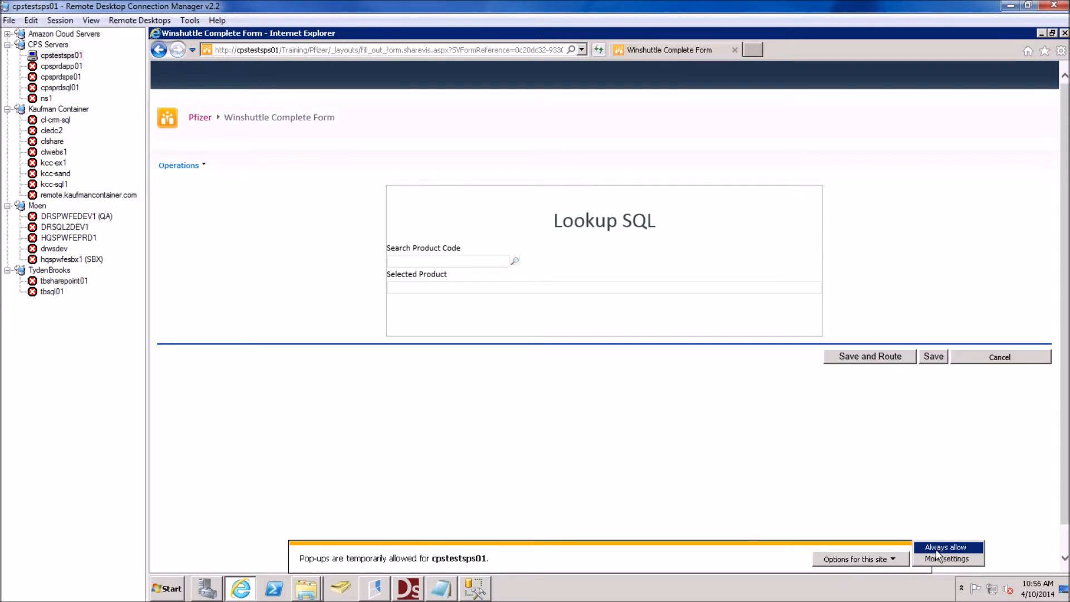
left_click(938, 549)
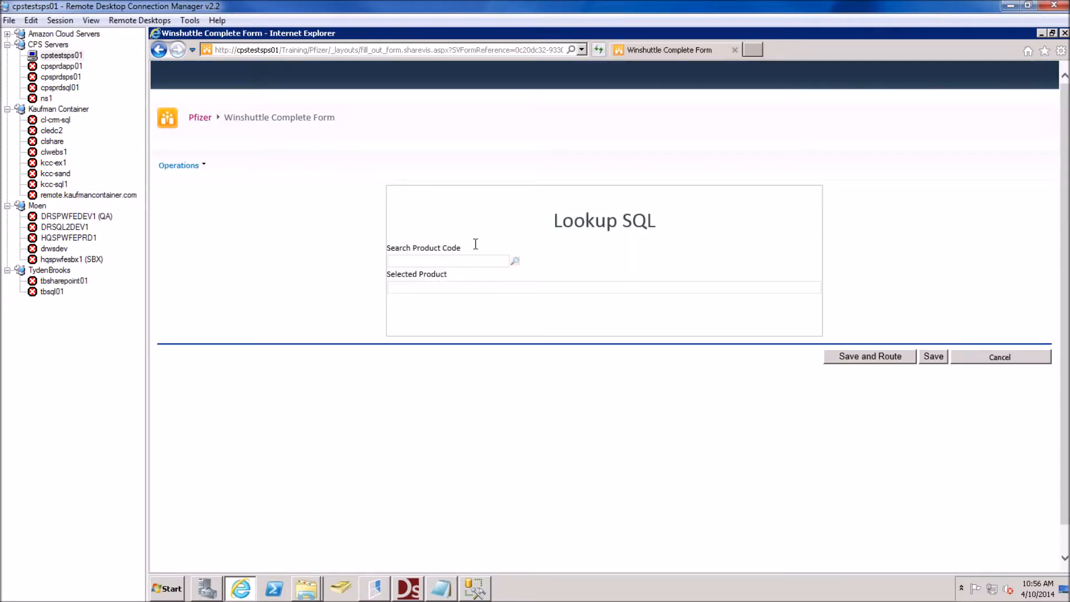
type("TT")
left_click(515, 262)
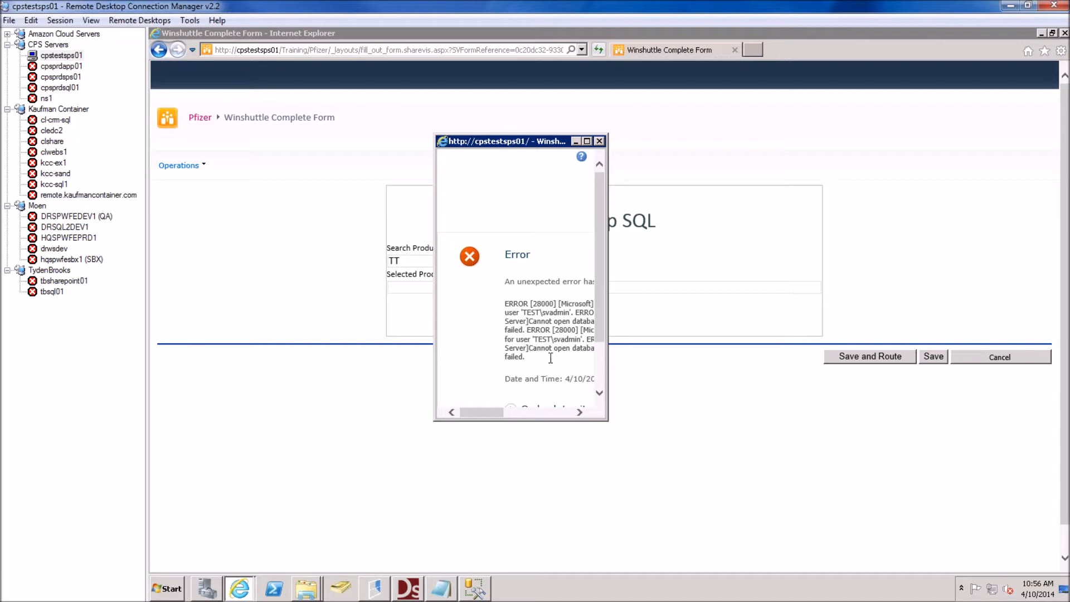
Bring back the Winshuttle error window, enlarge it to read the database login failure, and close it
left_click(610, 420)
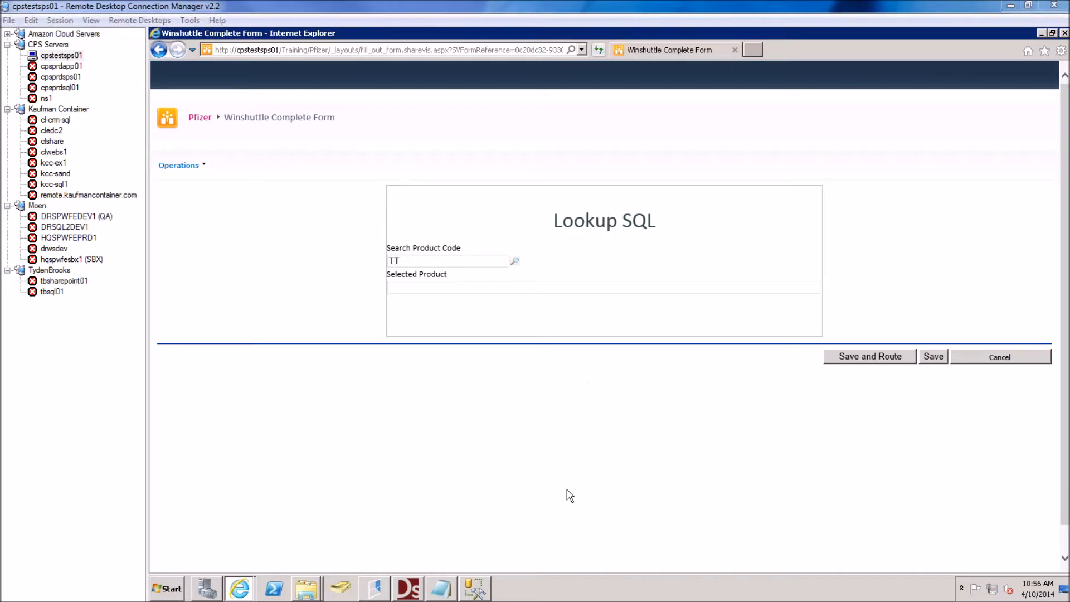
left_click(249, 589)
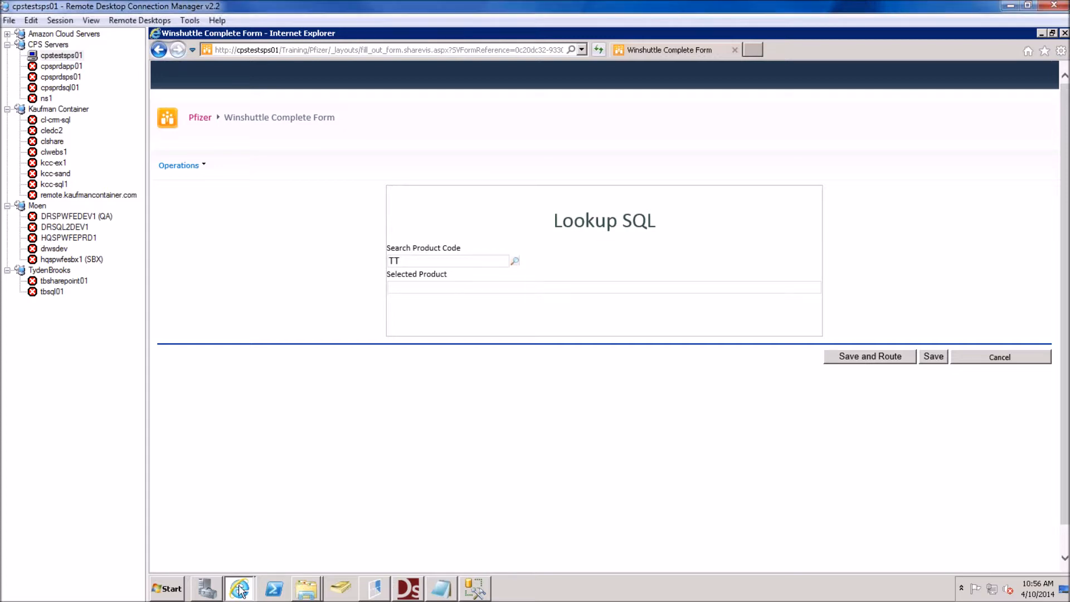
left_click(286, 559)
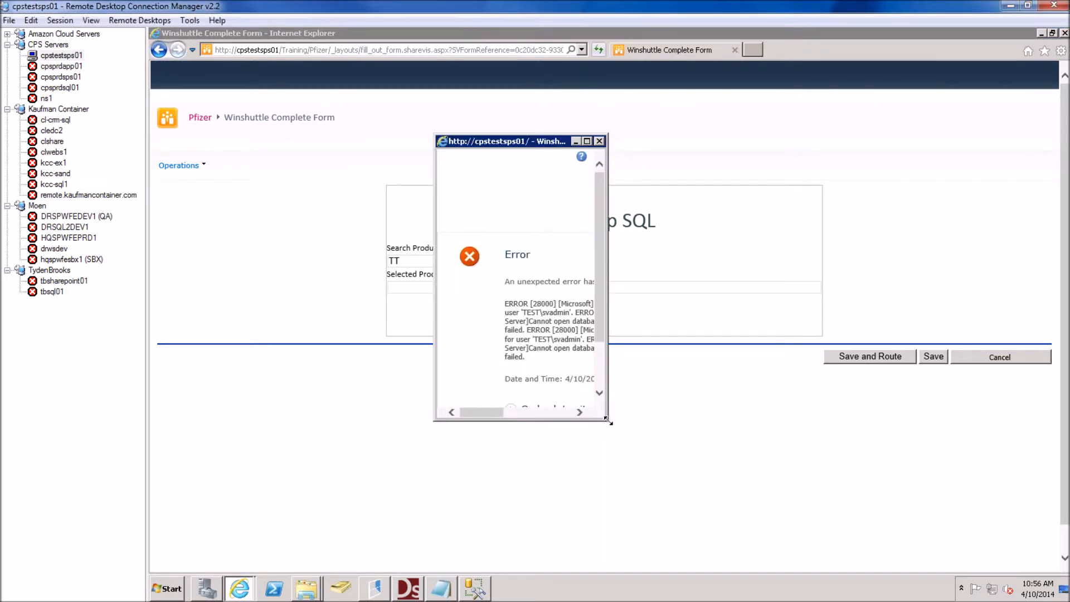
left_click_drag(621, 423, 778, 445)
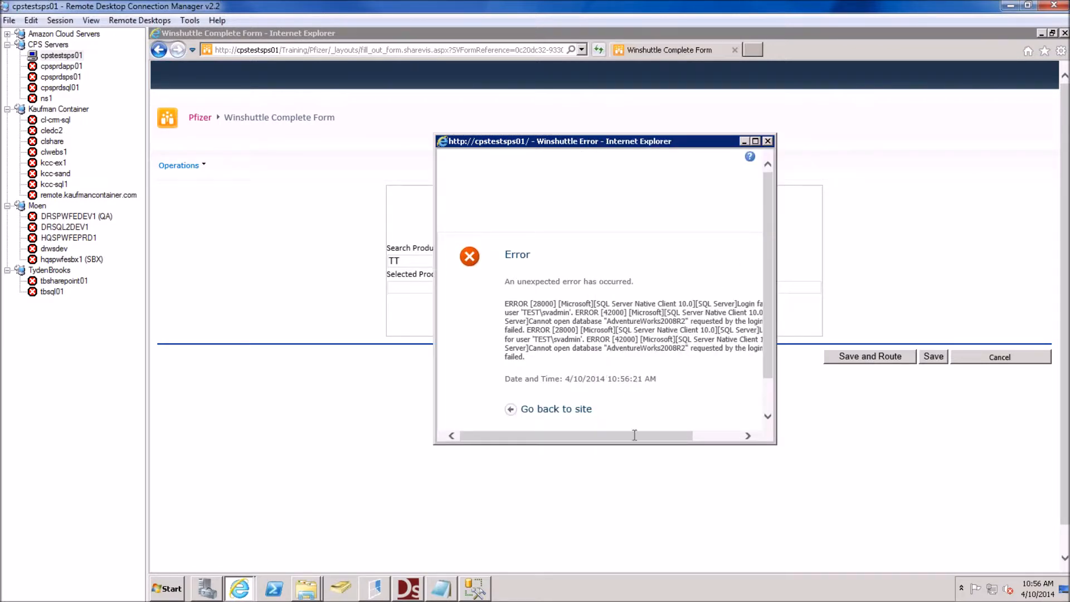
left_click(768, 141)
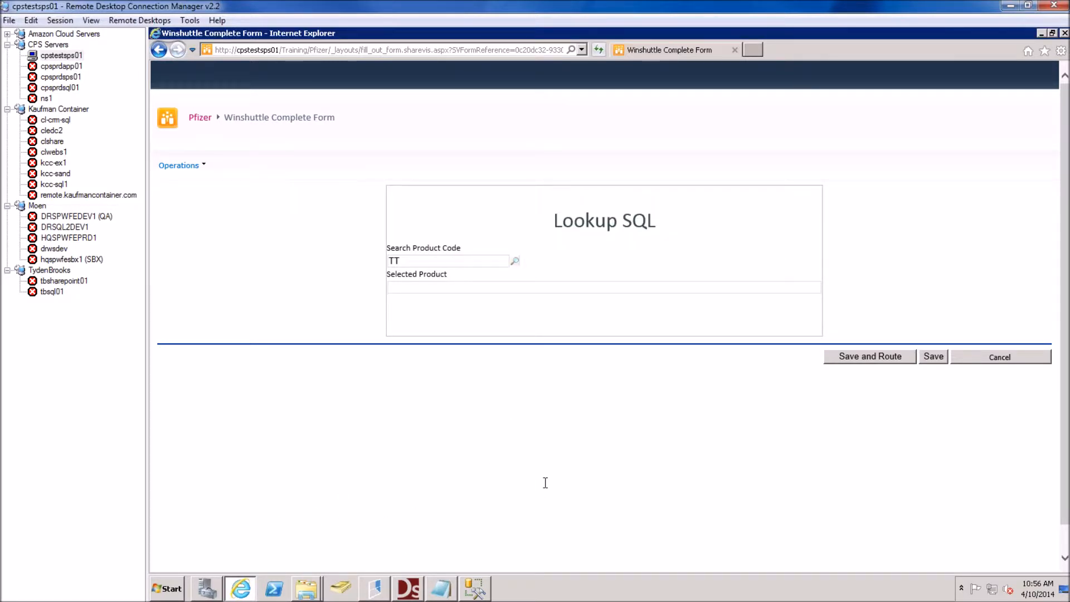
left_click(473, 589)
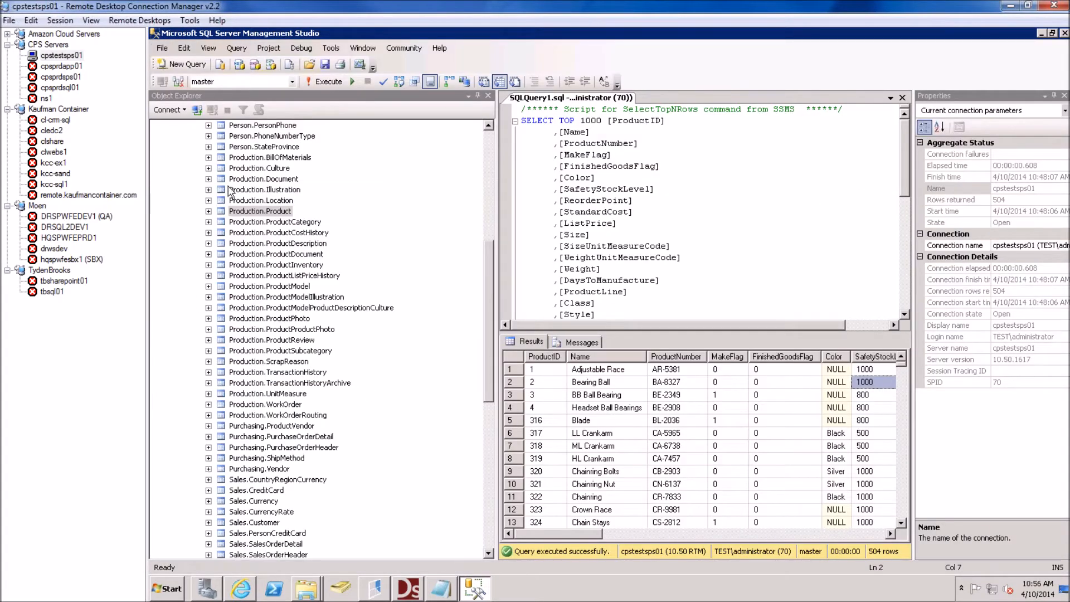
Collapse AdventureWorks2008R2 in Object Explorer and expand Security > Logins to review existing logins
left_click(490, 144)
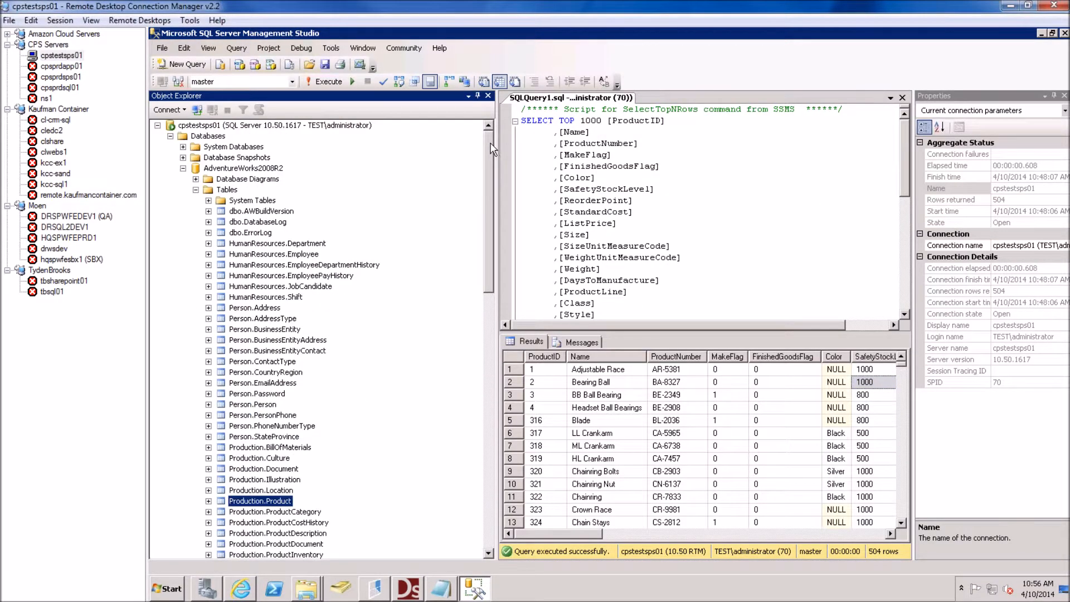
left_click(183, 167)
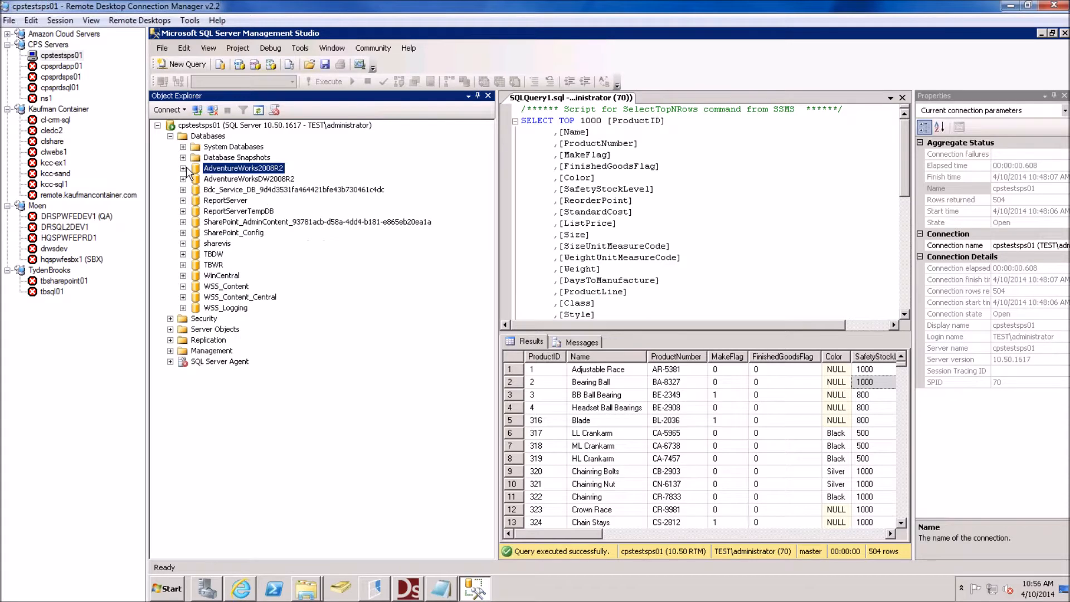
left_click(170, 318)
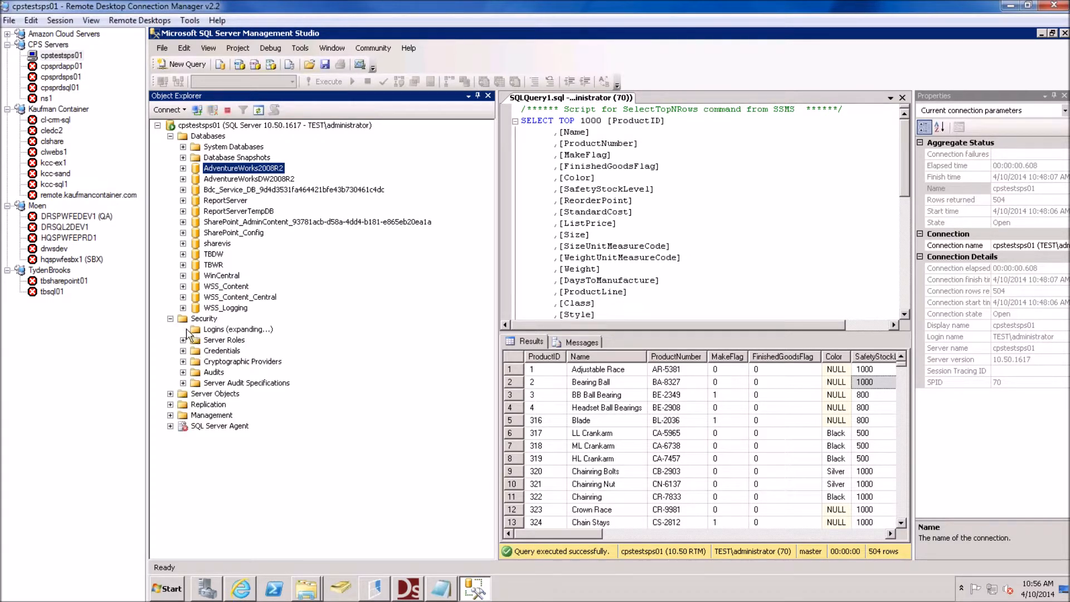
left_click(183, 329)
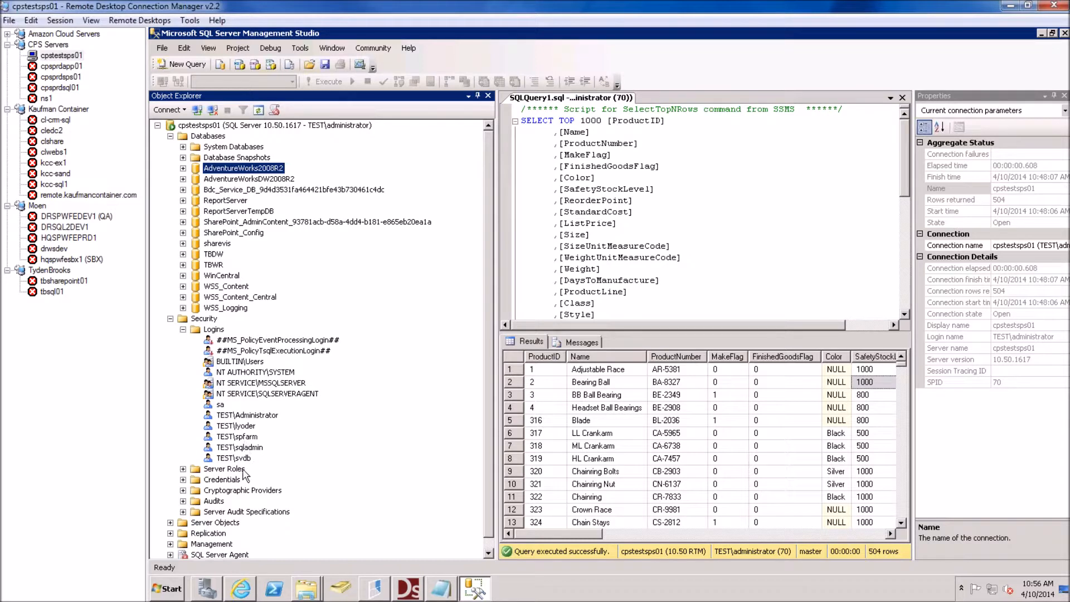
left_click(246, 447)
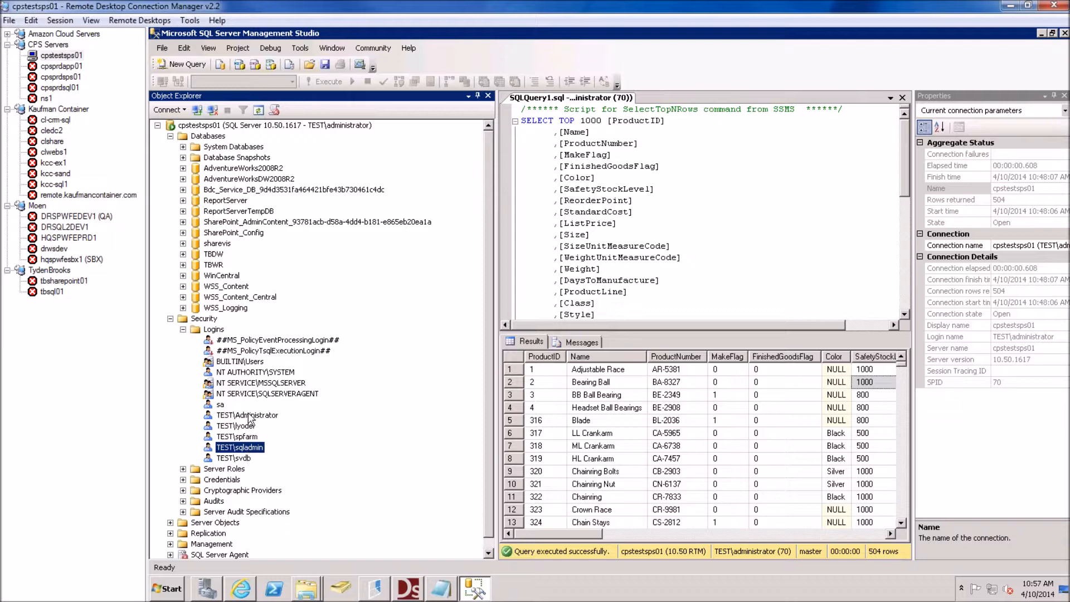
Start a New Login and resolve the service account from the error through the Windows user search
right_click(214, 329)
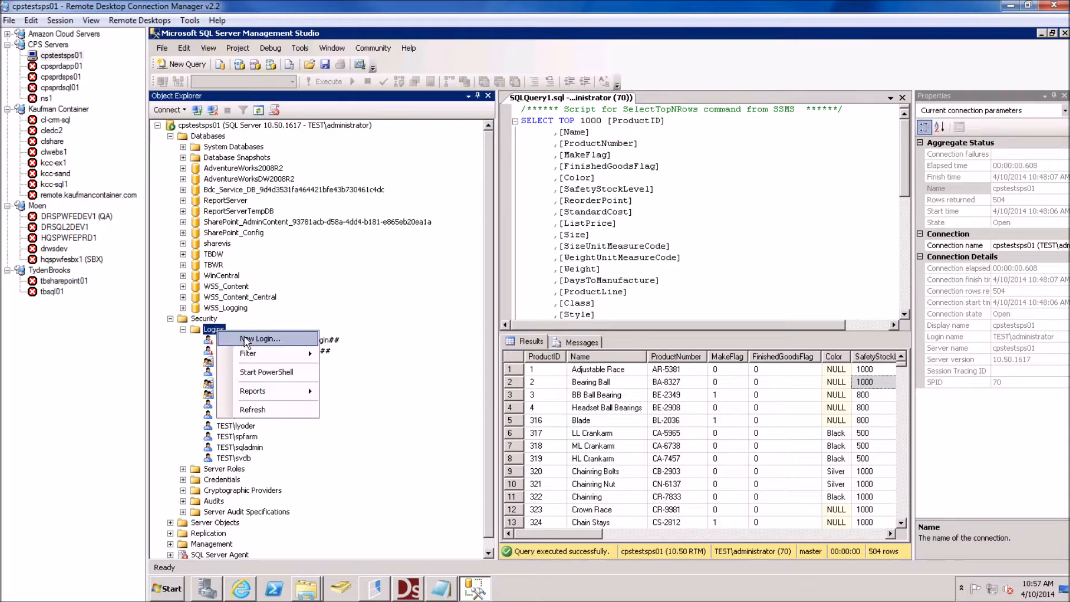
left_click(253, 341)
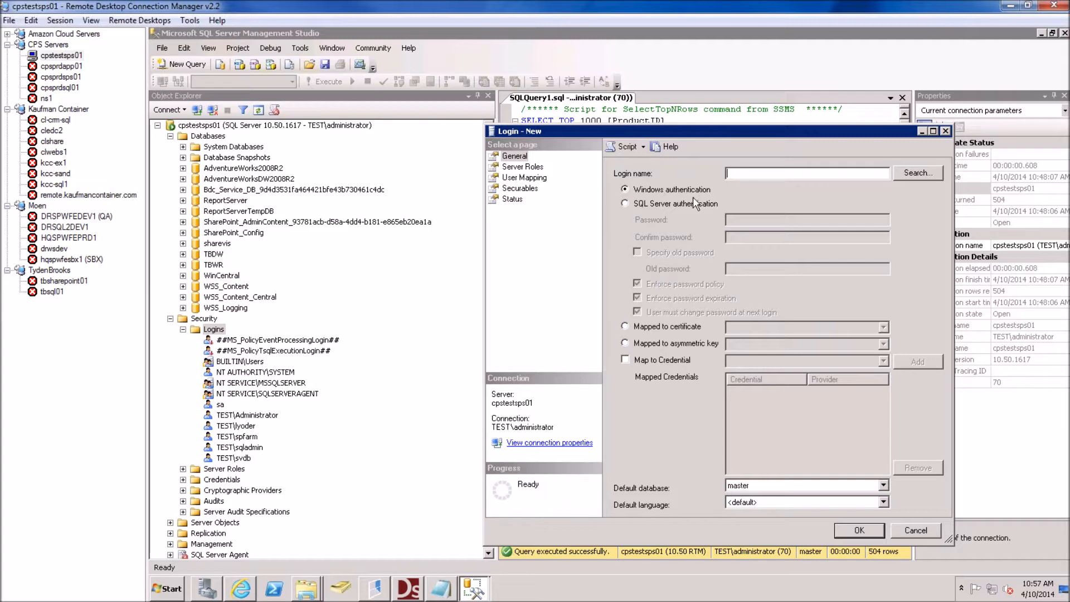
left_click(916, 174)
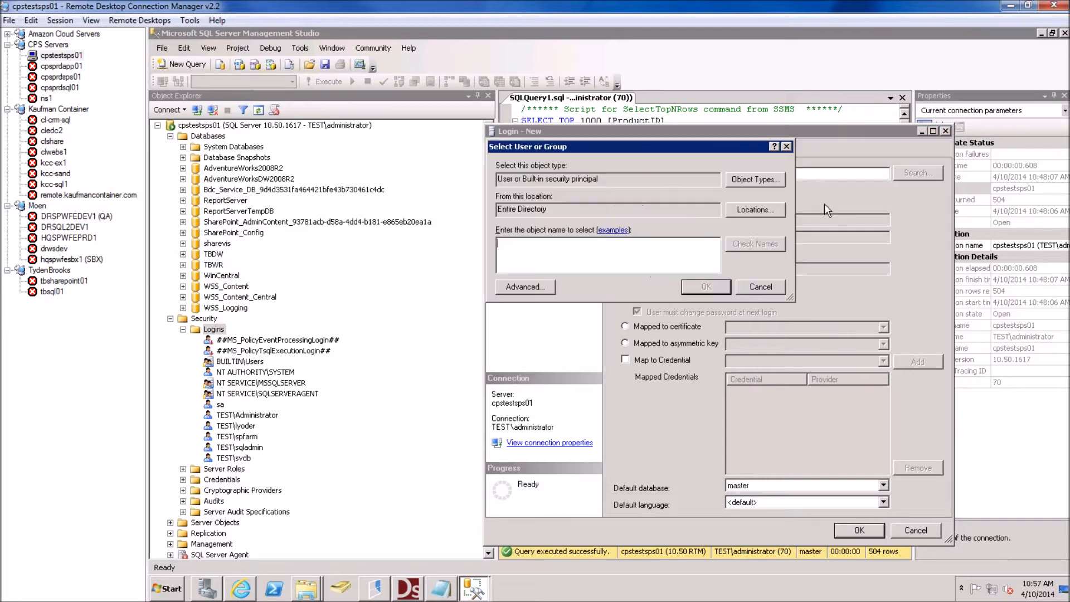
type("s")
key("BackSpace")
key("BackSpace")
key("BackSpace")
key("BackSpace")
type("vadmin")
key("Return")
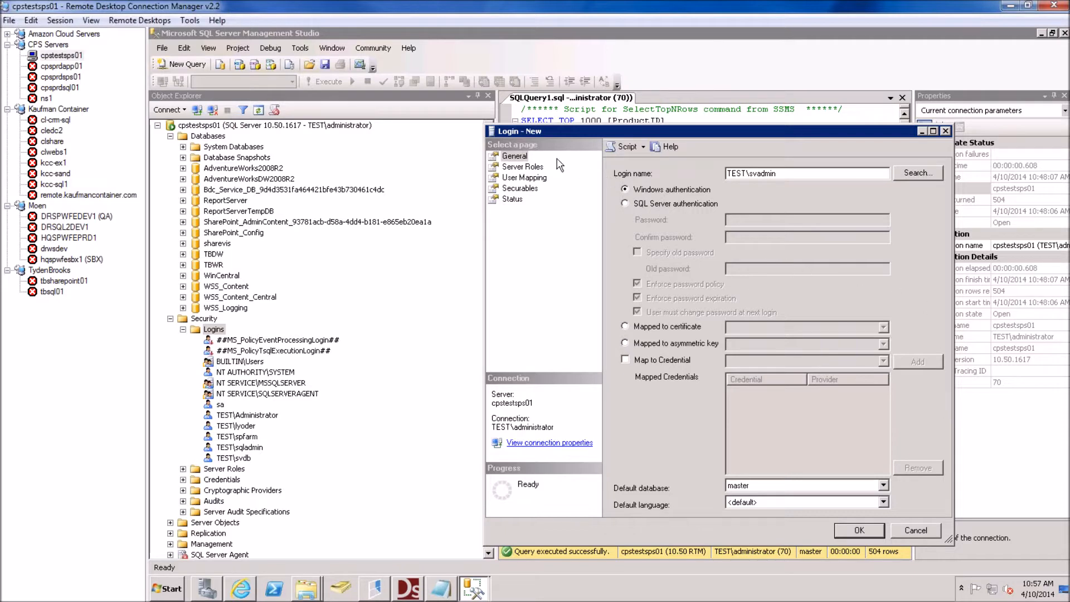
Map the login to AdventureWorks2008R2 with db_datareader and db_datawriter roles, create it, and return to the form
left_click(529, 177)
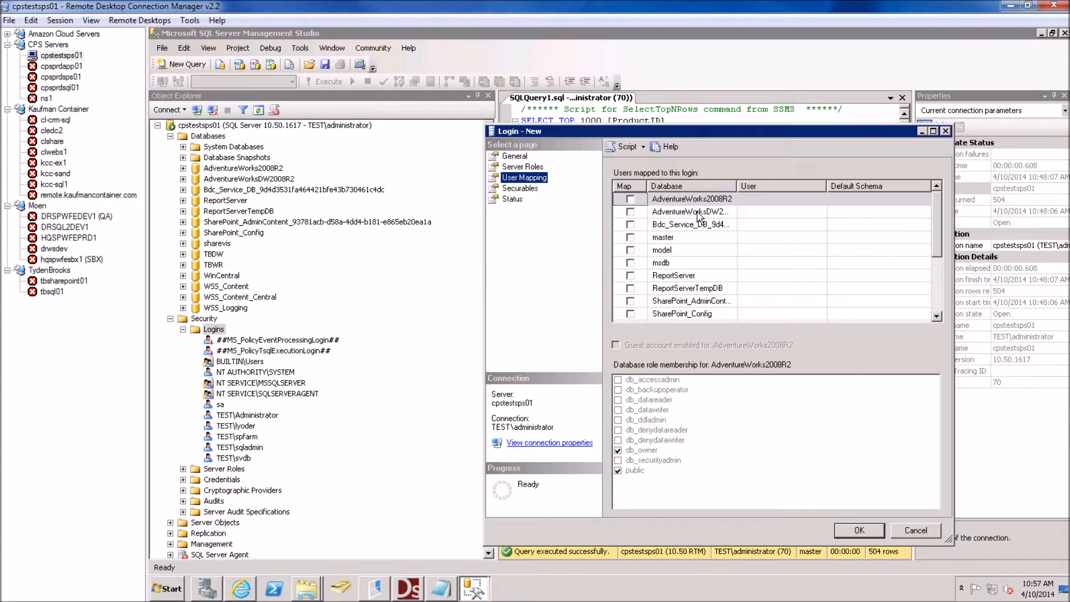
left_click(630, 200)
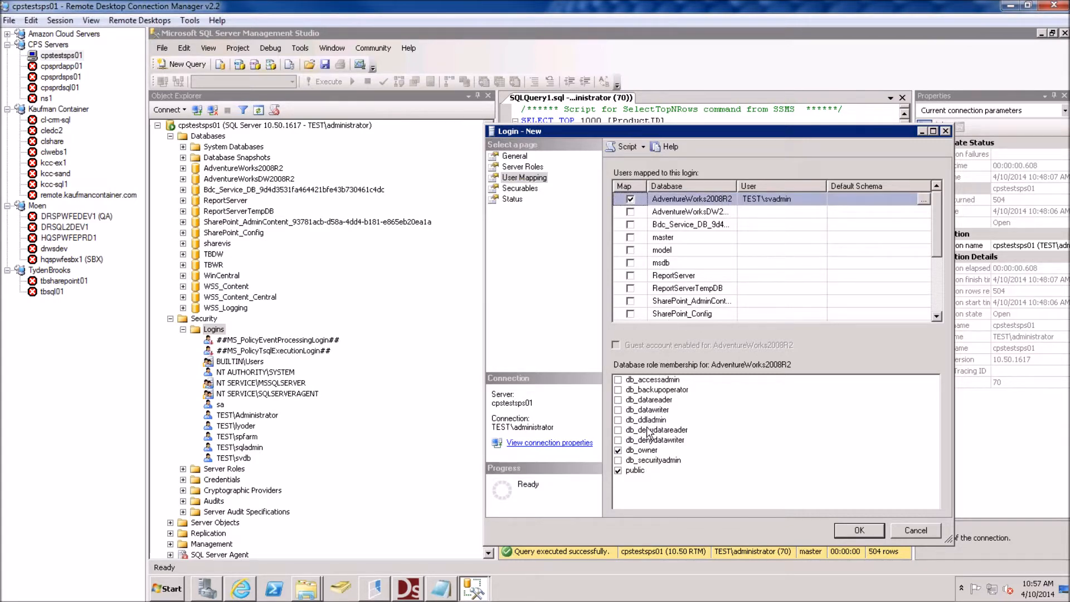
left_click(618, 400)
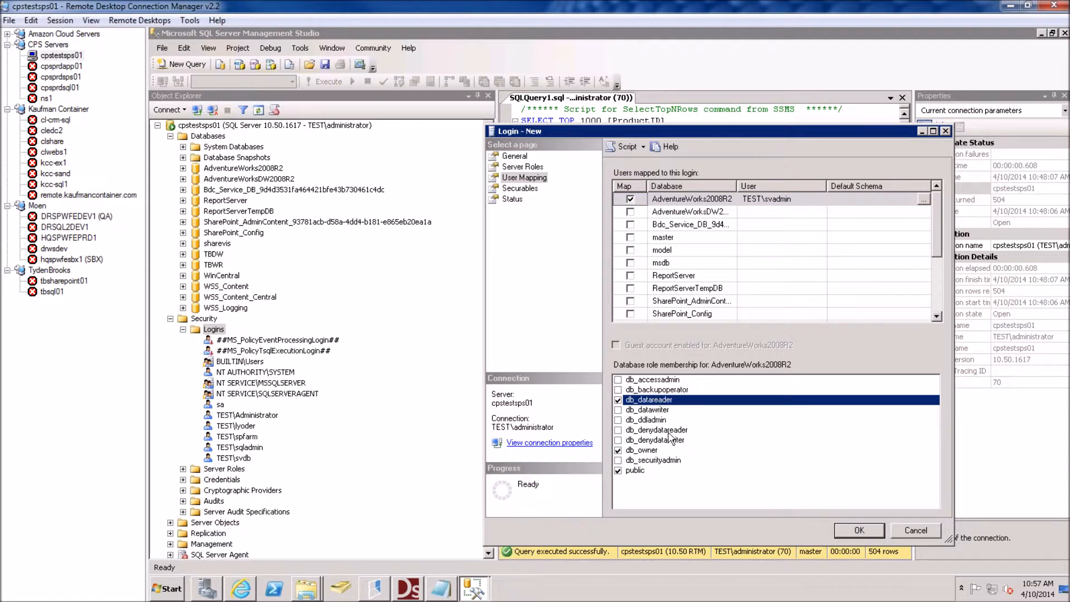
left_click(619, 411)
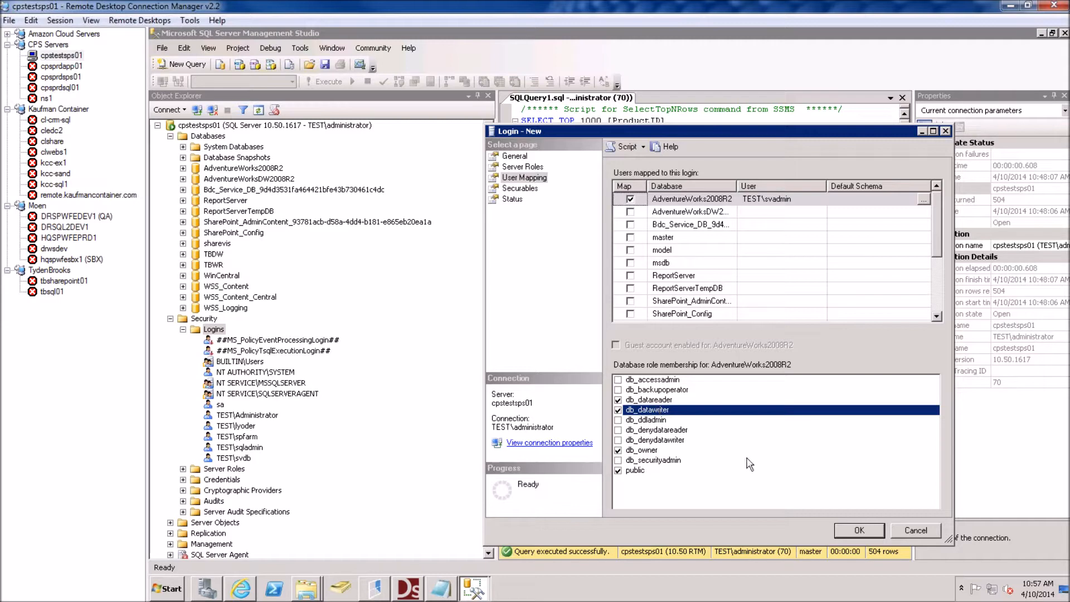
left_click(848, 525)
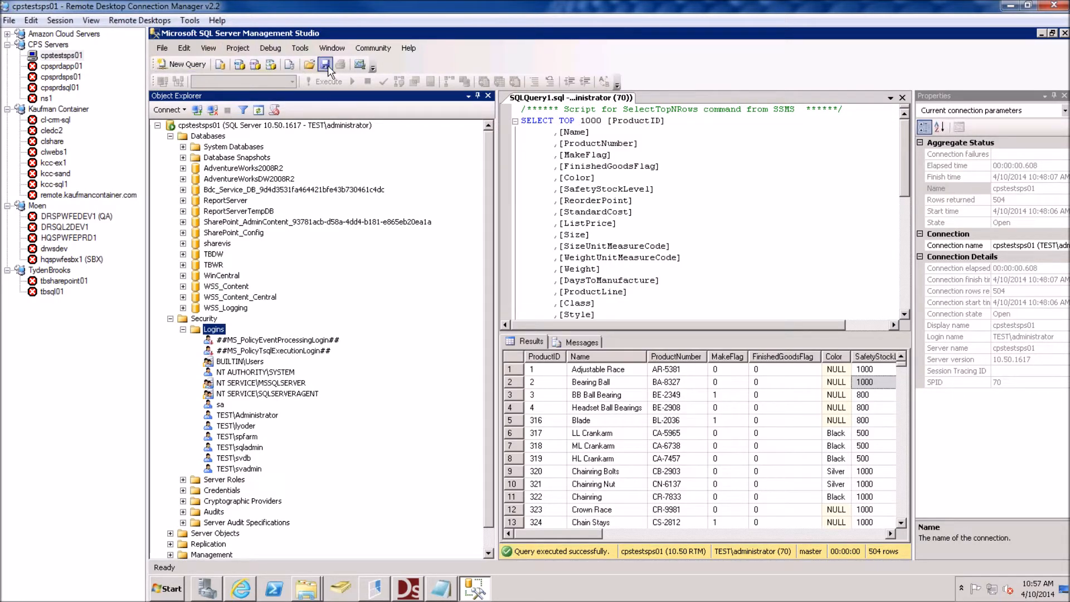
left_click(237, 468)
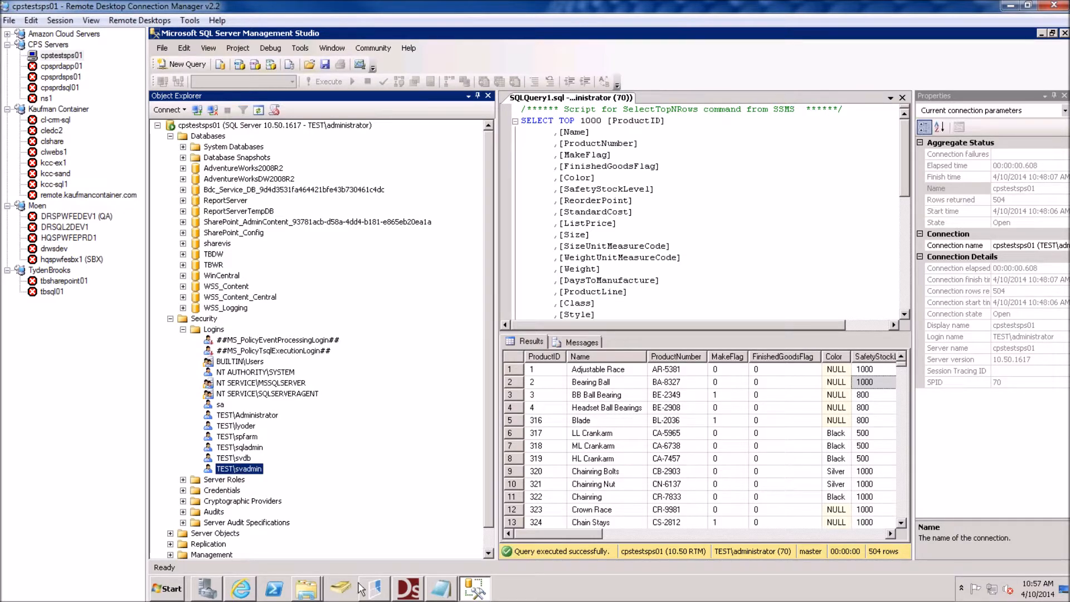
left_click(253, 592)
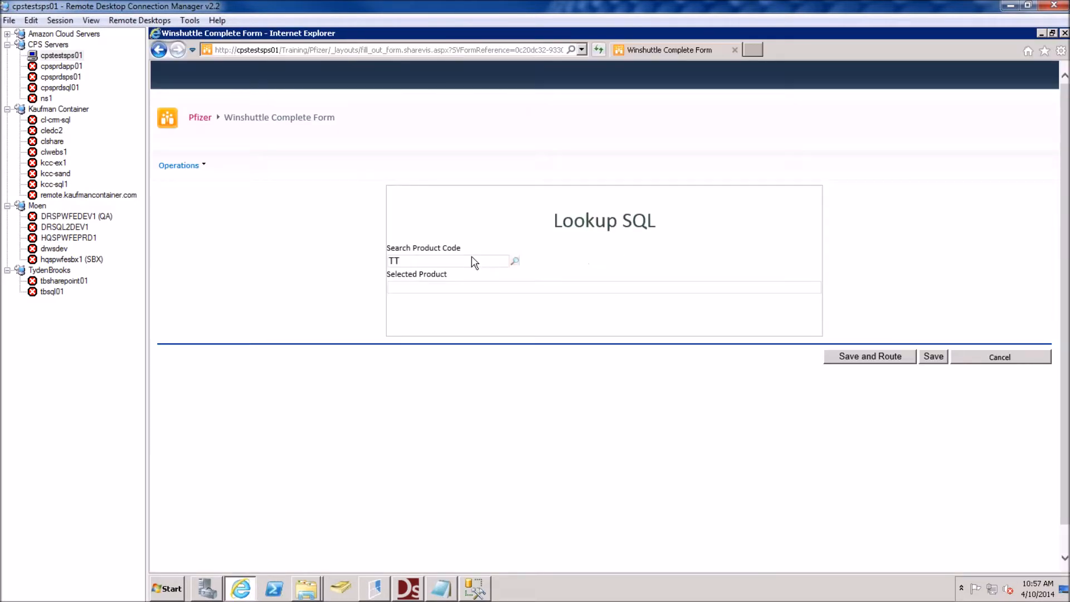
Look up products matching TT and fill Selected Product with TT-T092
left_click(514, 261)
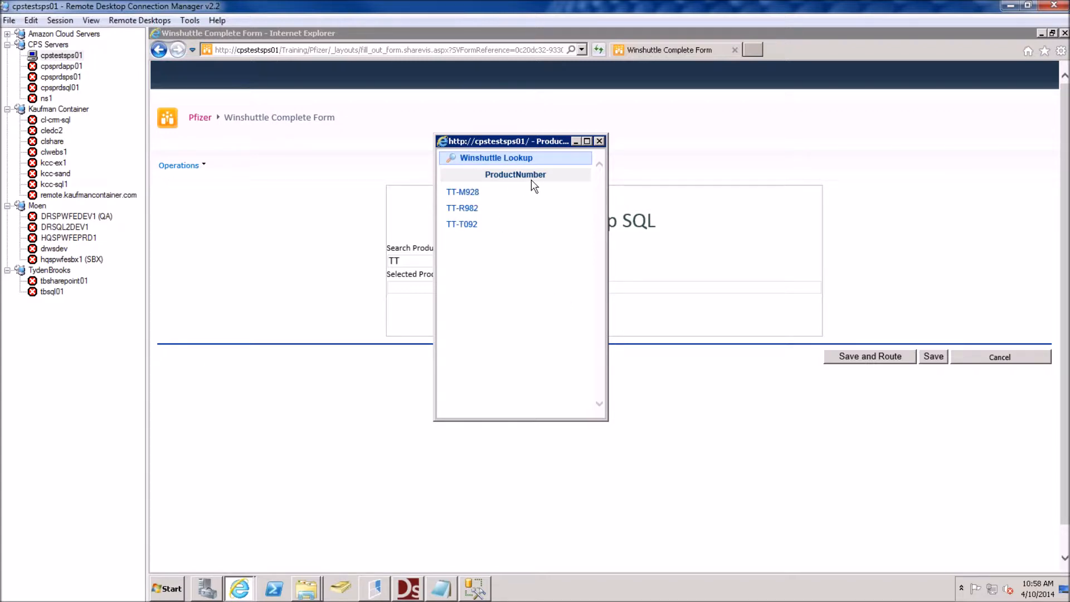
left_click(459, 225)
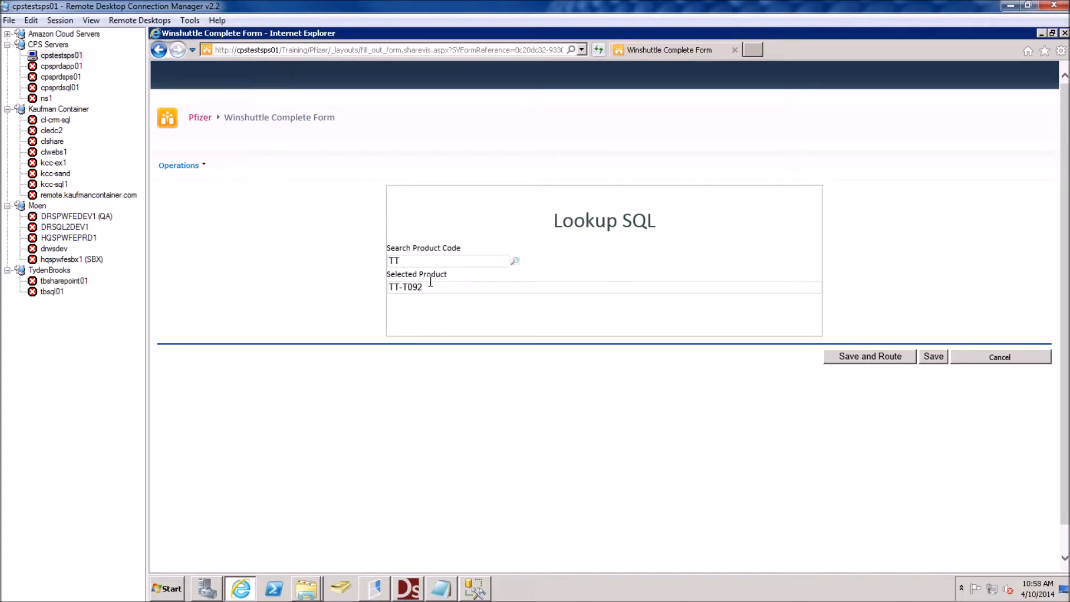
left_click_drag(430, 286, 389, 288)
Scroll the Product query results over to ListPrice and inspect the BL-2036 and ListPrice values
left_click(475, 588)
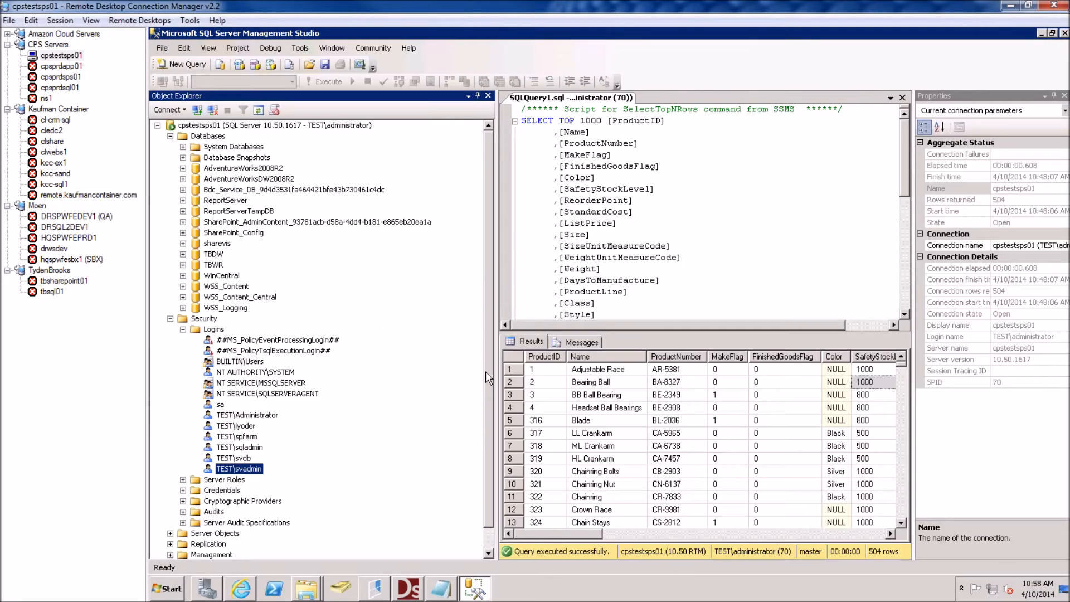
left_click_drag(554, 533, 582, 534)
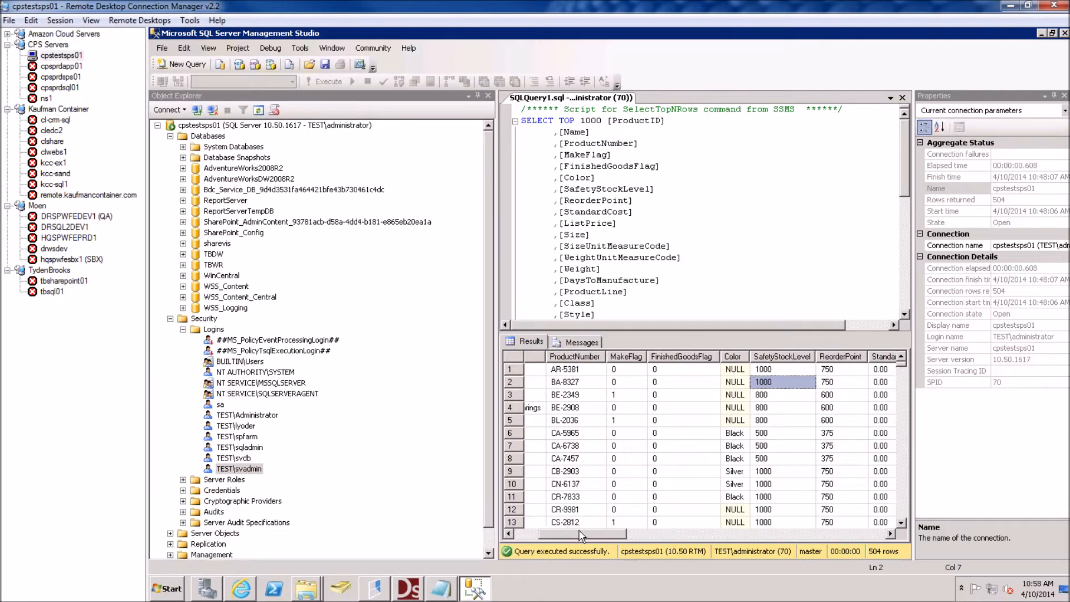
left_click(560, 422)
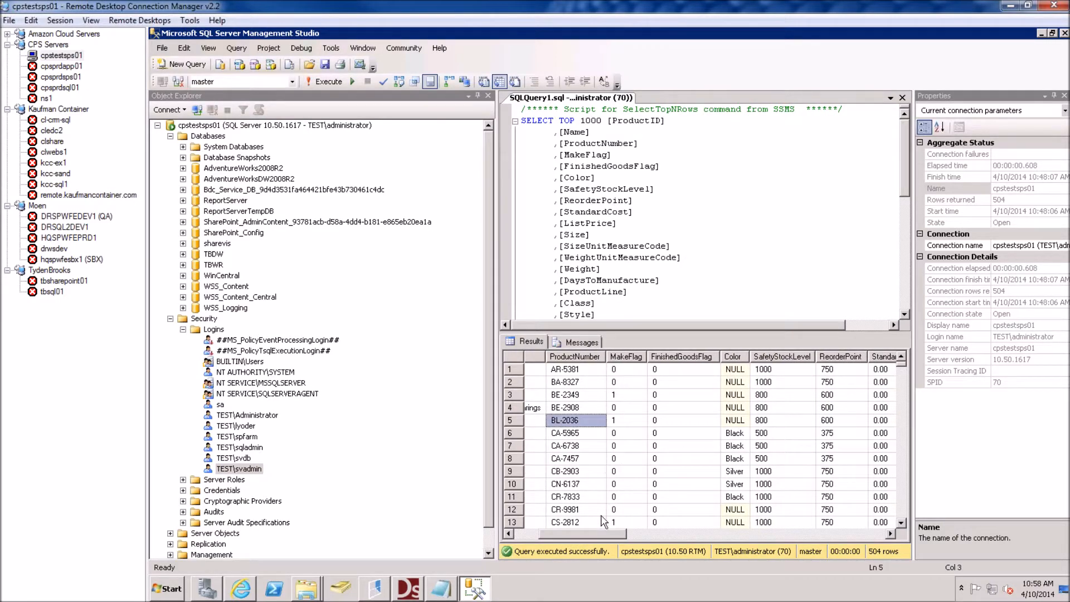
left_click_drag(590, 533, 659, 529)
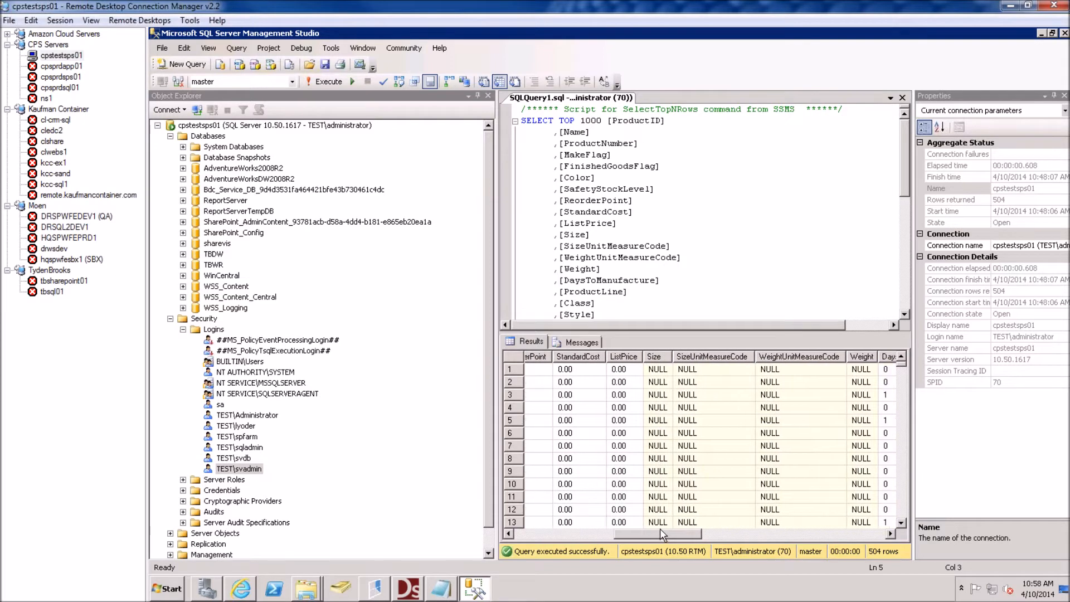
left_click(624, 407)
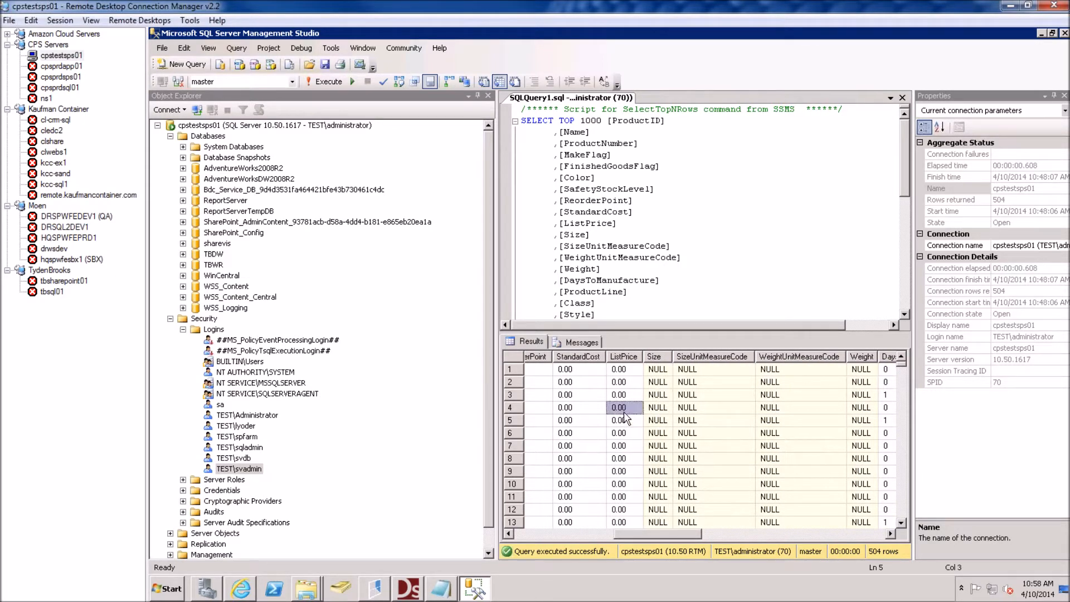
left_click(618, 458)
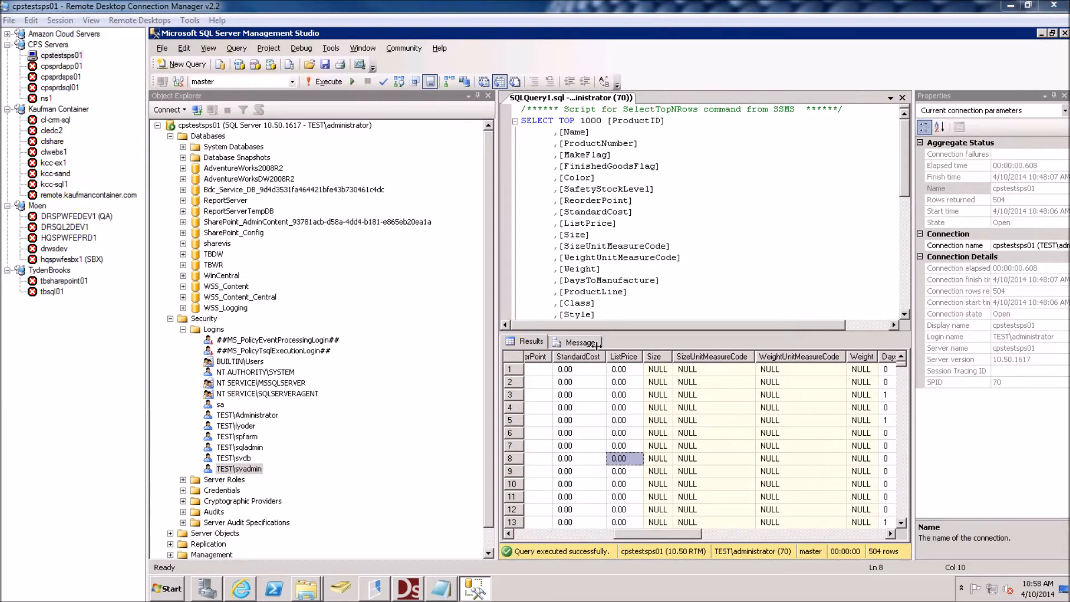
left_click(408, 589)
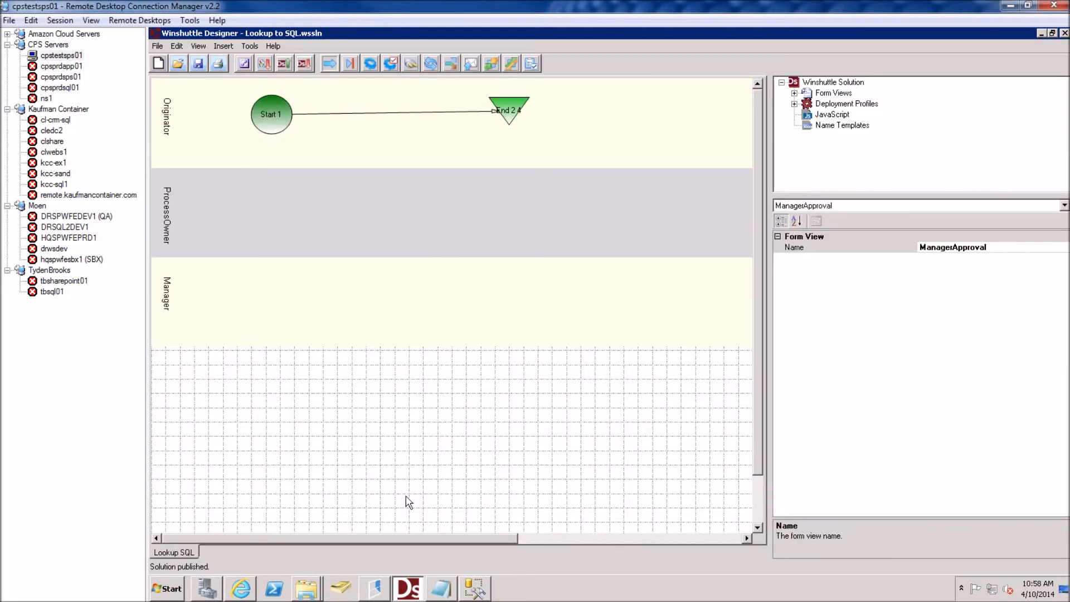
Set the WS.Lookup Display Columns to ProductNumber,ListPrice, then close InfoPath
left_click(244, 63)
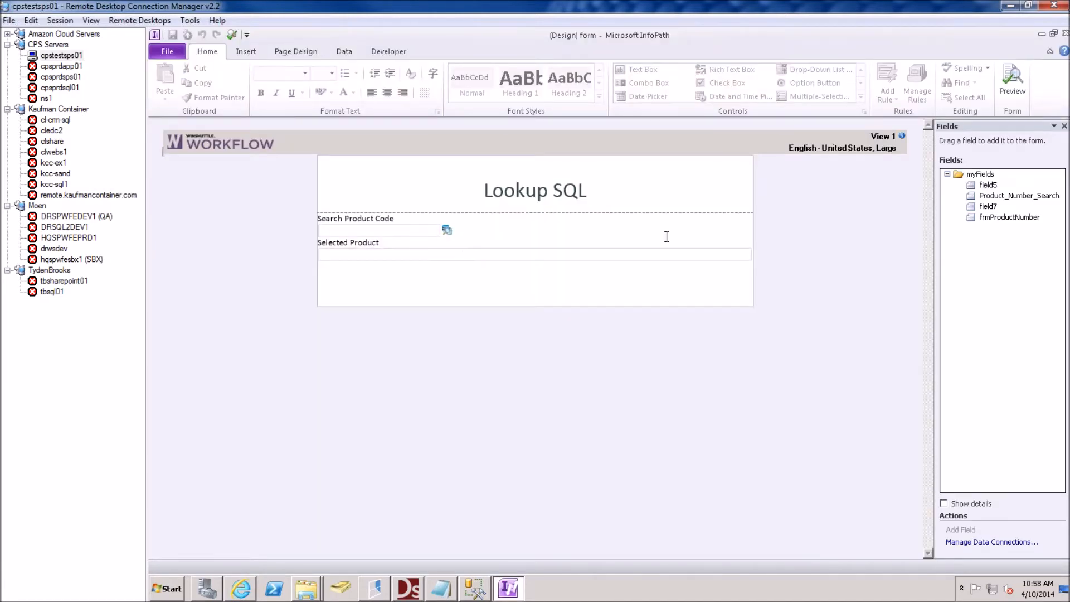
right_click(447, 230)
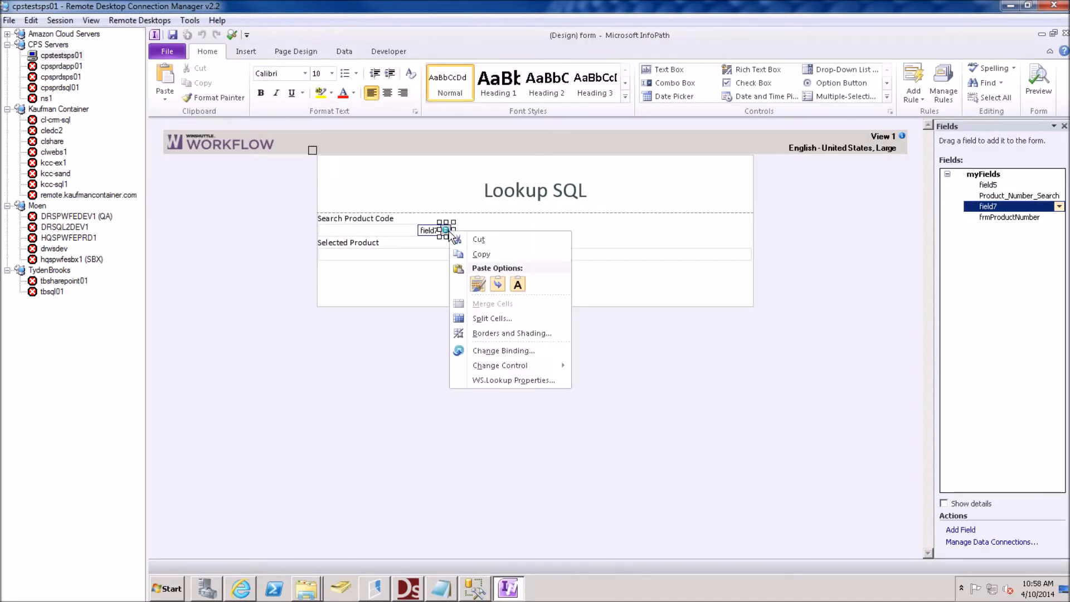
left_click(493, 380)
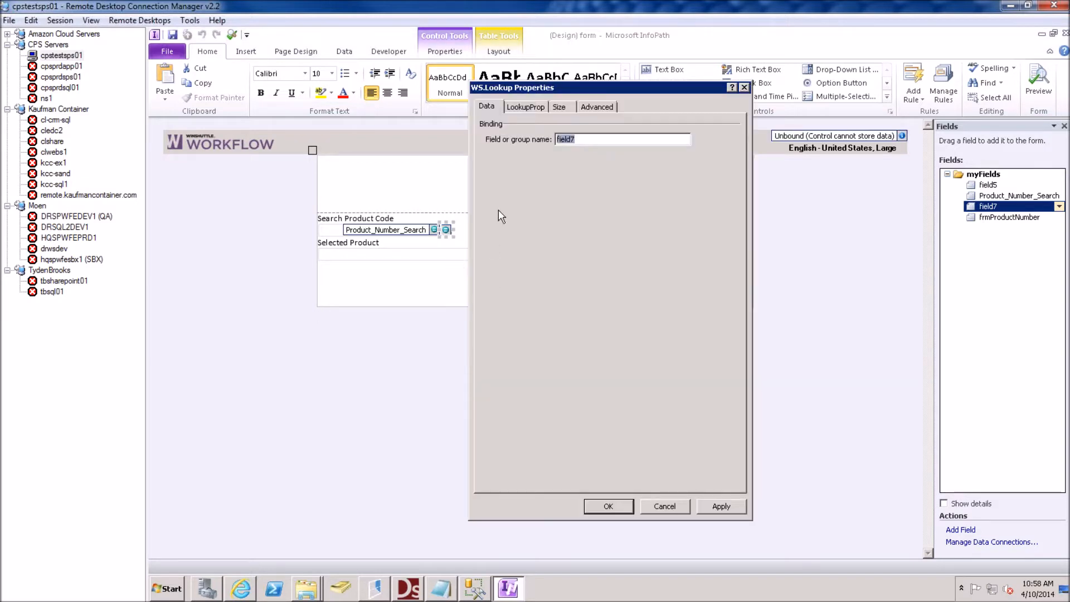
left_click(526, 107)
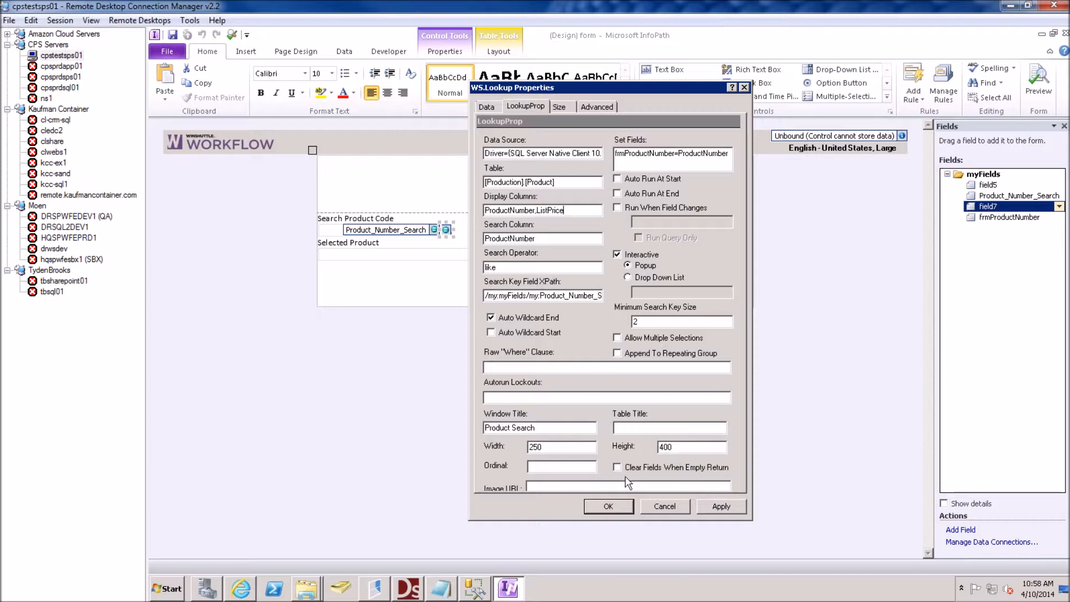
left_click(620, 509)
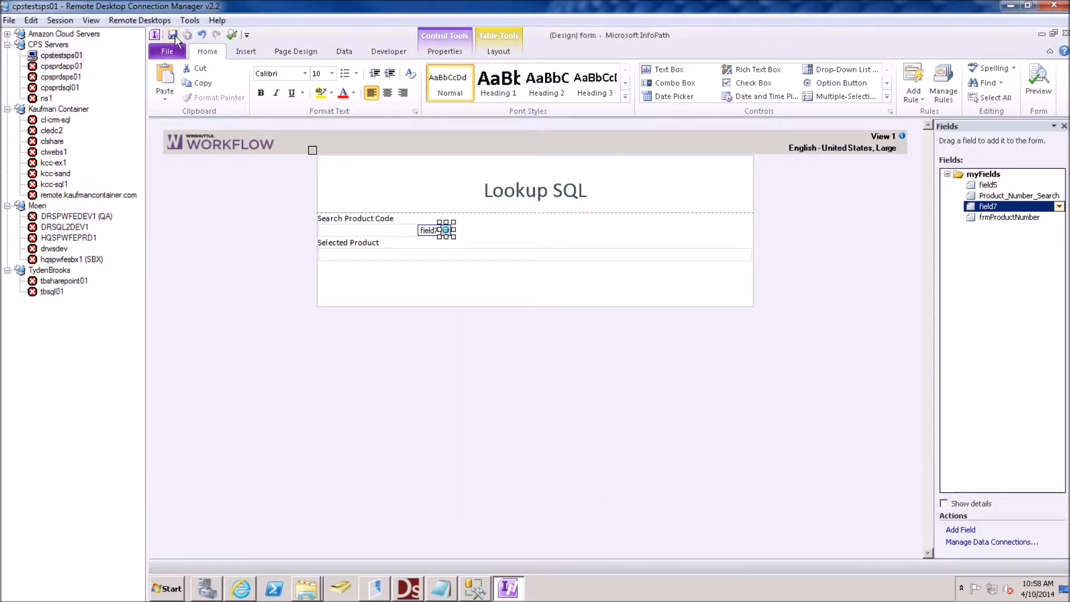
left_click(1065, 34)
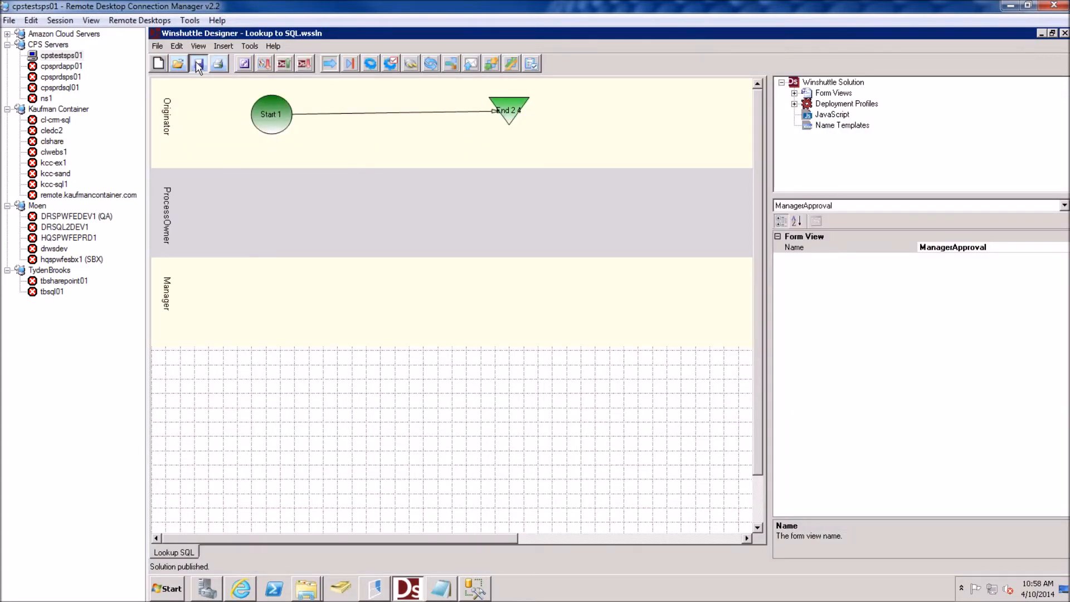
Publish the solution to Development with Overwrite existing process checked
left_click(282, 65)
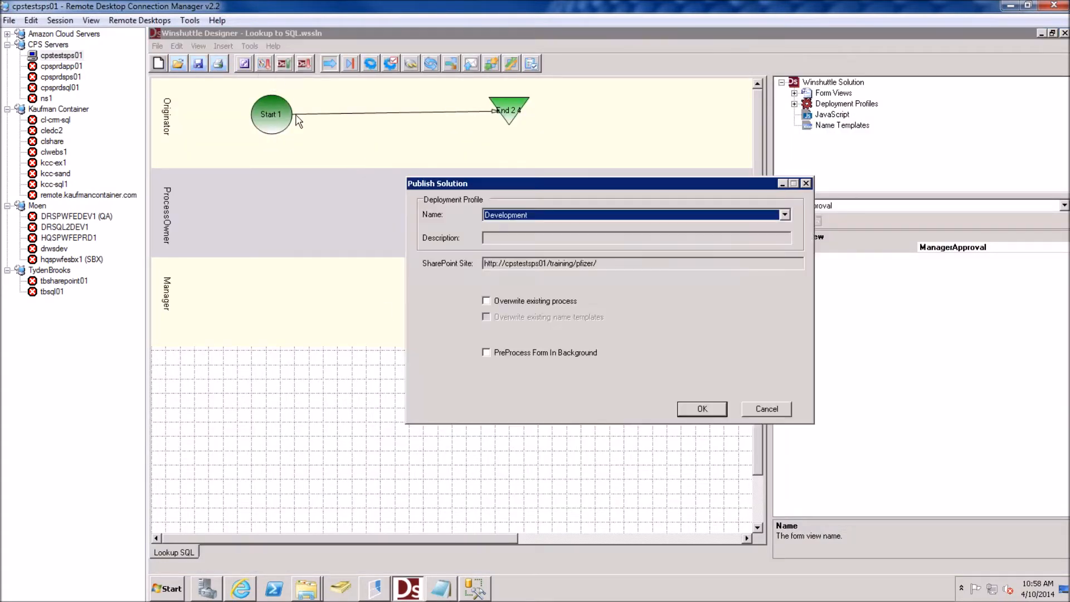
left_click(507, 306)
left_click(701, 407)
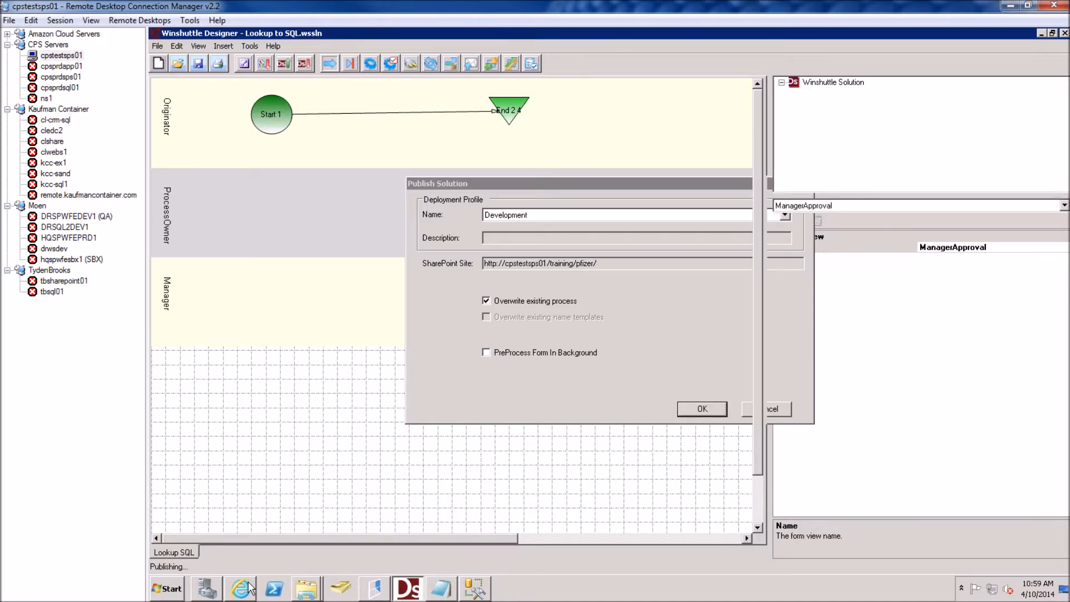
mouse_move(251, 588)
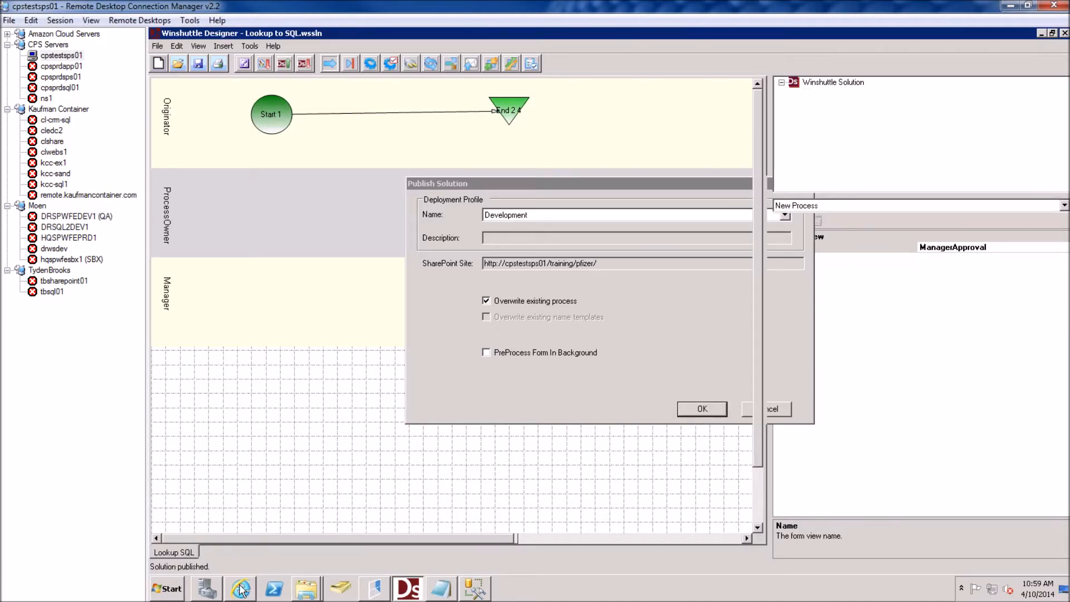
Reload the form, look up TT, and select TT-T092 from the price-listing popup
left_click(243, 589)
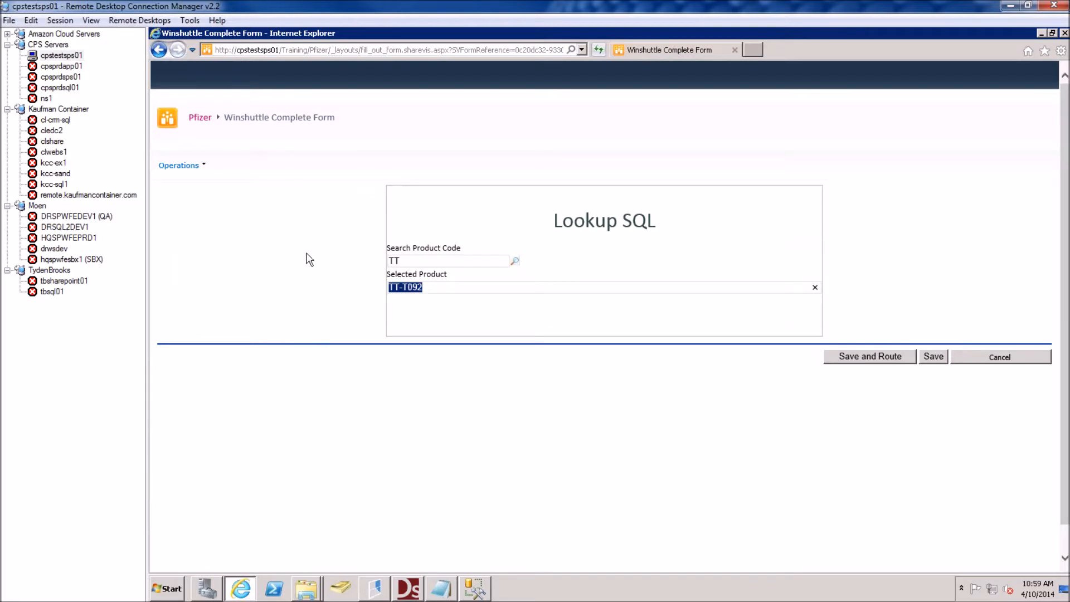
key("F5")
type("TT")
left_click(515, 262)
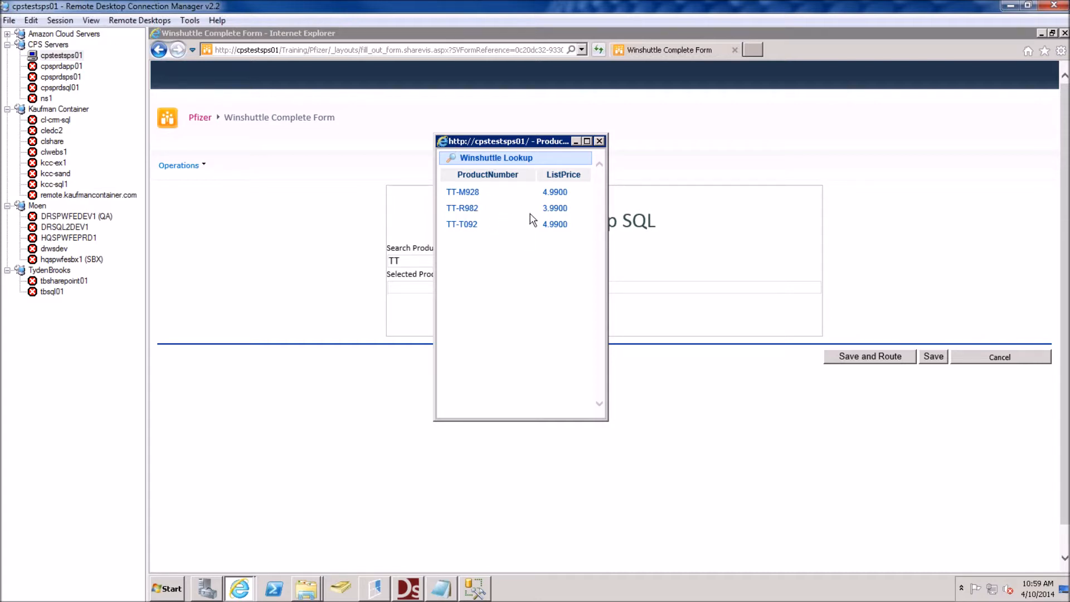
left_click(471, 228)
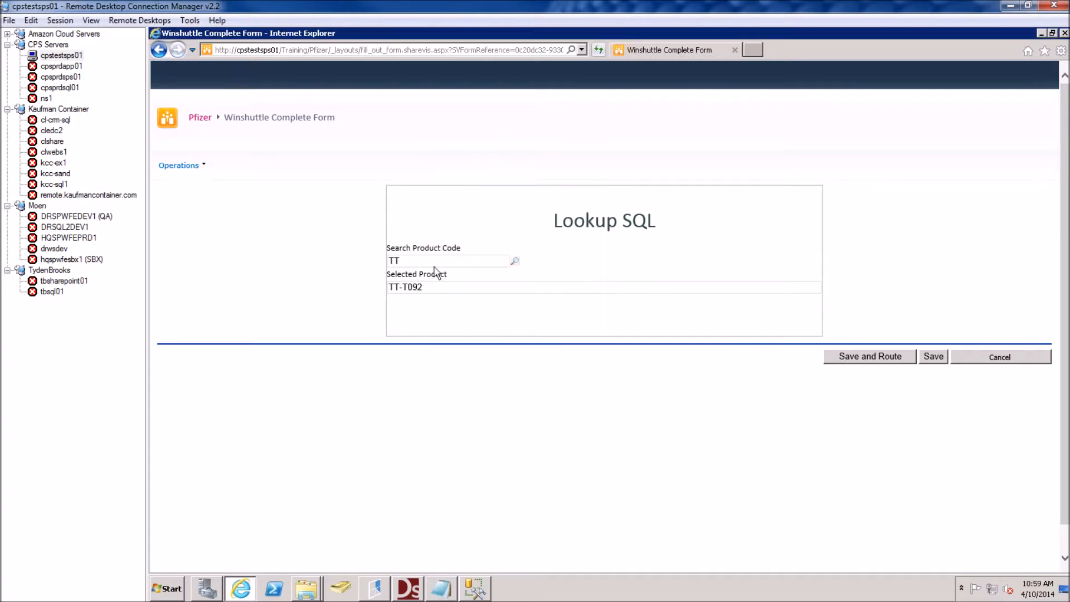
left_click_drag(380, 290, 371, 324)
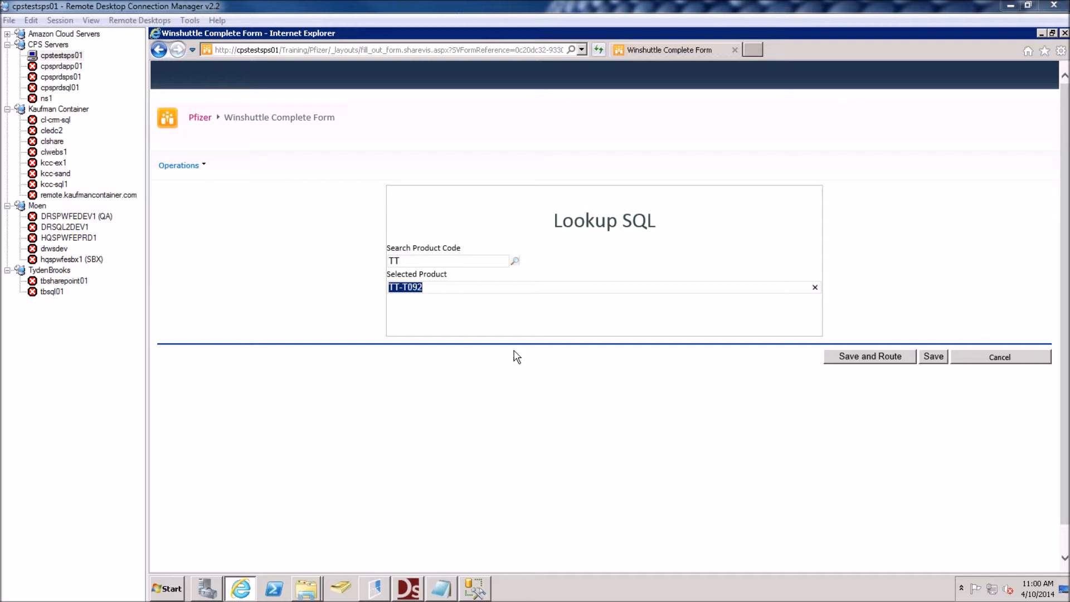
Reopen the TT product lookup to check the listed prices, then close it without choosing
left_click(515, 260)
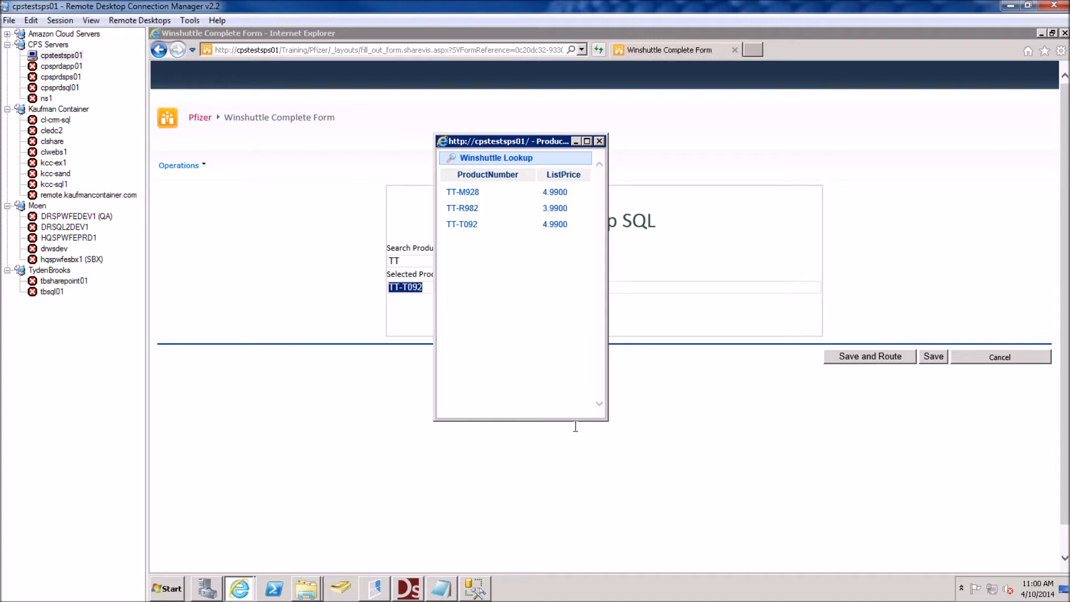
left_click(599, 141)
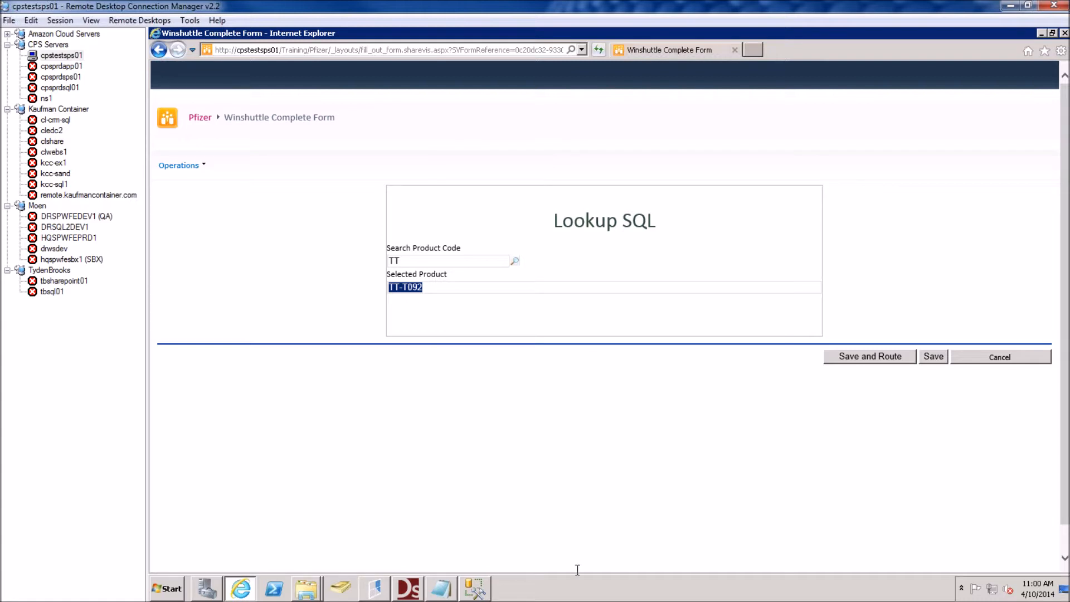
left_click(408, 589)
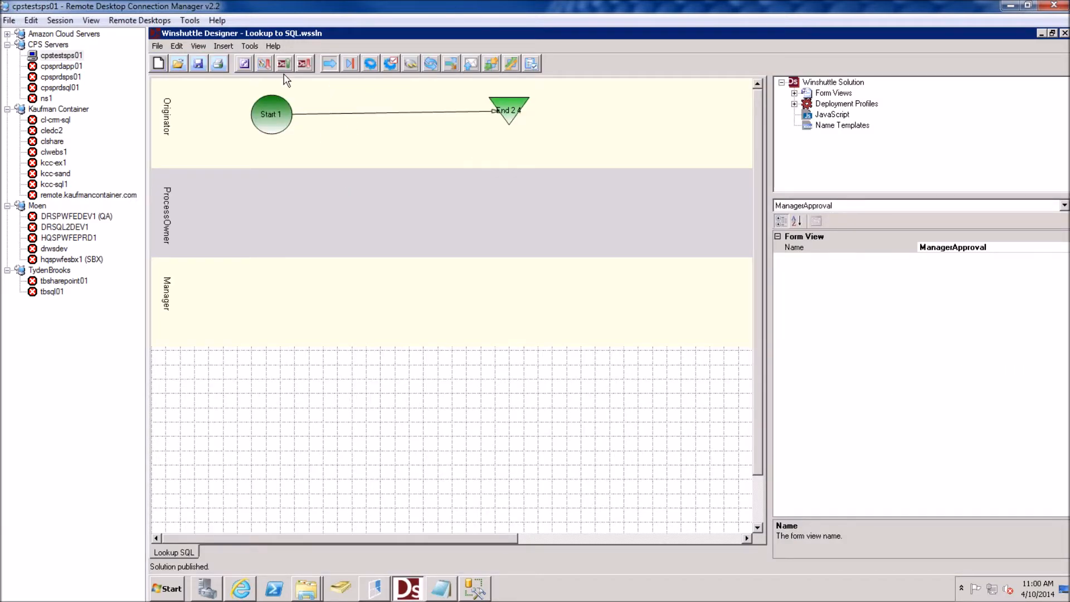
Launch the Lookup SQL form in InfoPath Designer with Edit Form
left_click(244, 66)
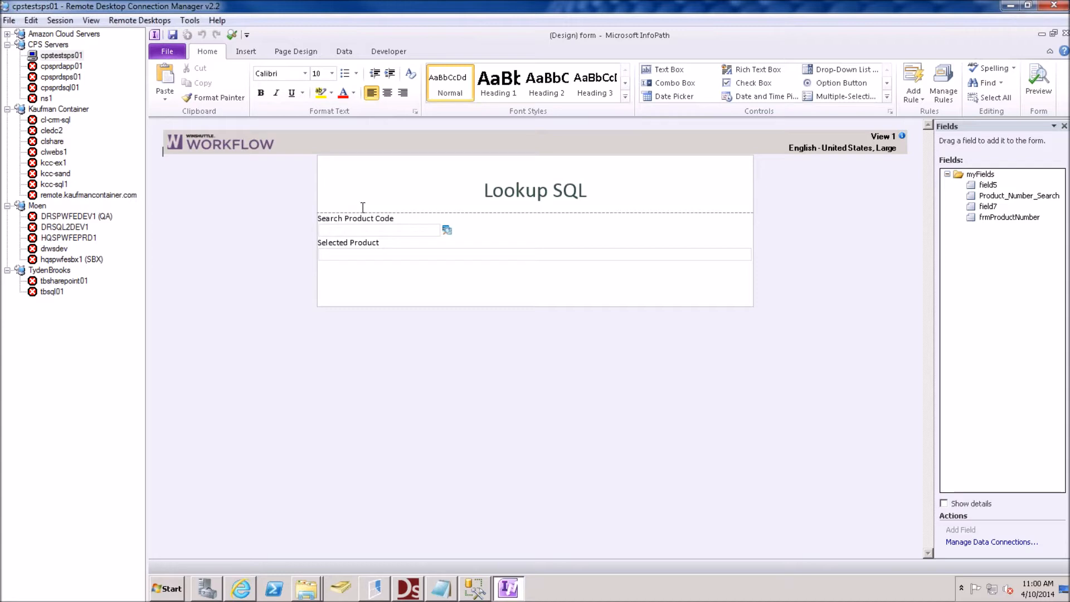
Start a new SharePoint list data connection and paste the site address
left_click(349, 51)
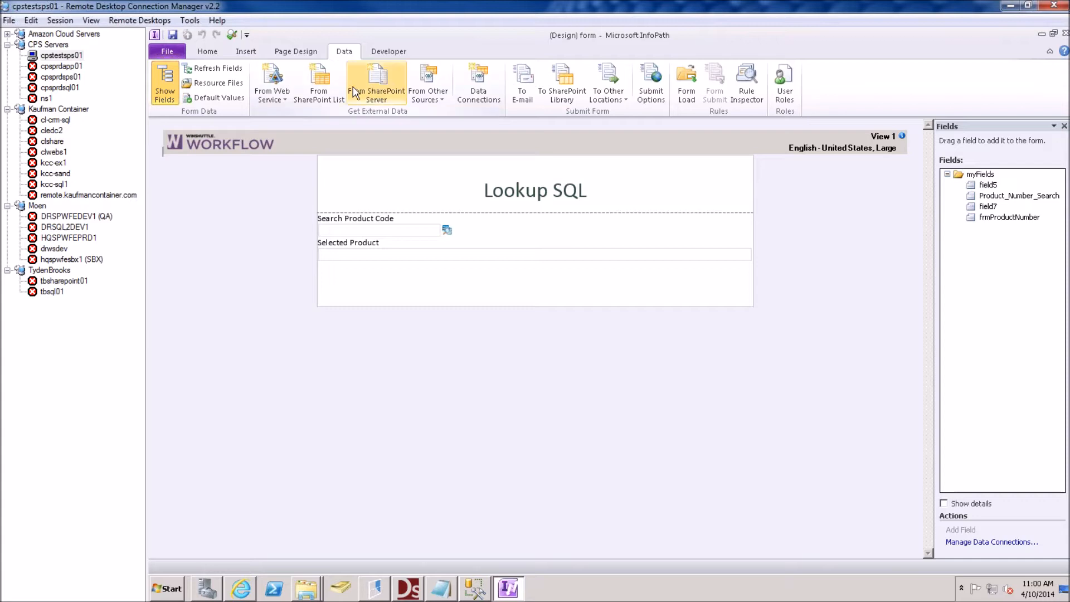
left_click(319, 87)
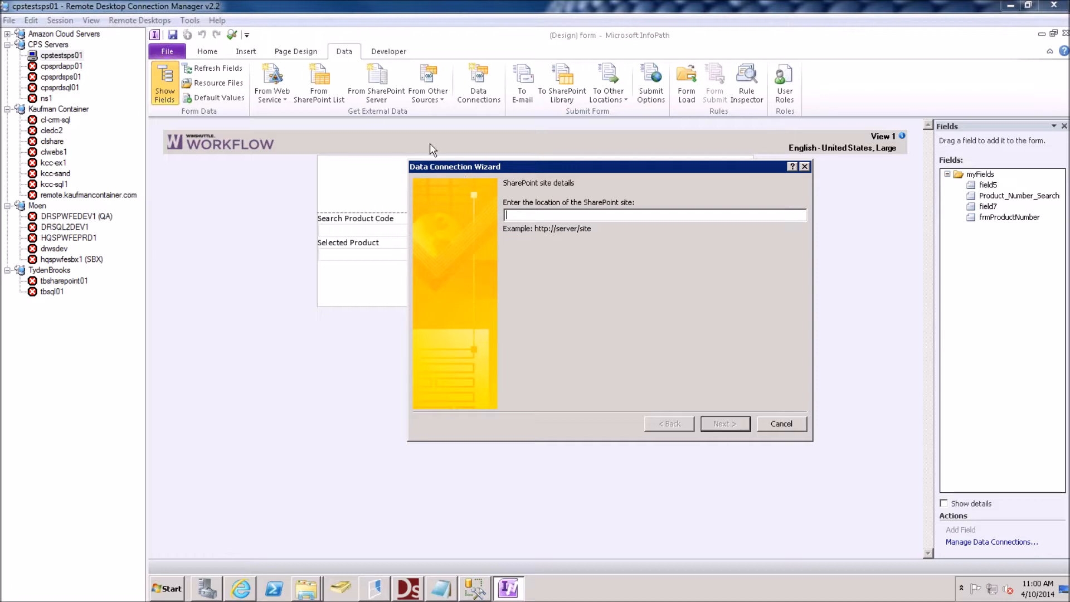
left_click(613, 215)
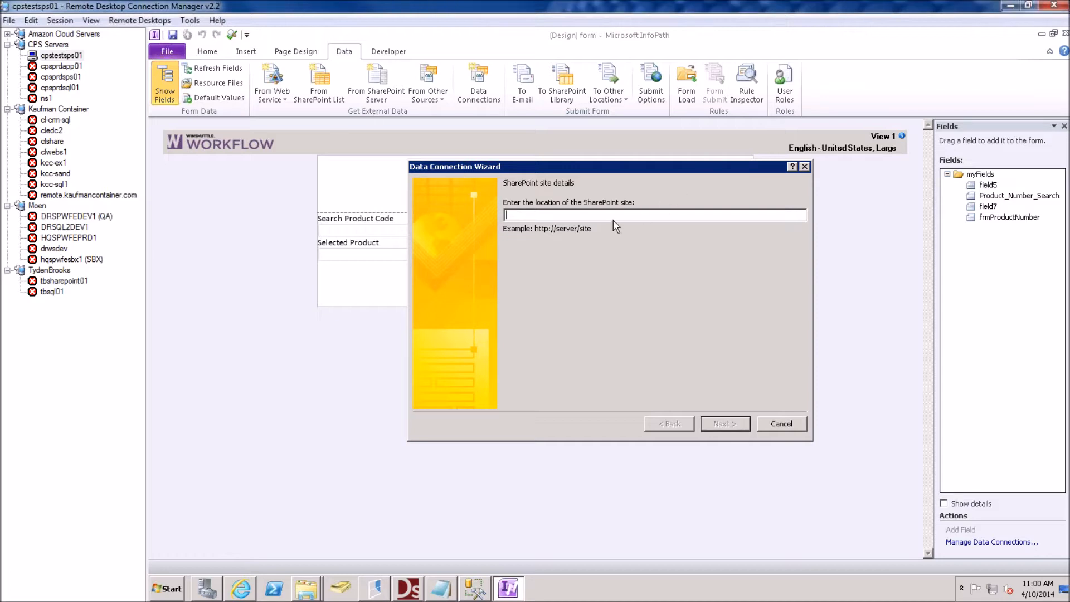
type("http://test.clearprocesssolutions.com/training/pfizer")
key("Return")
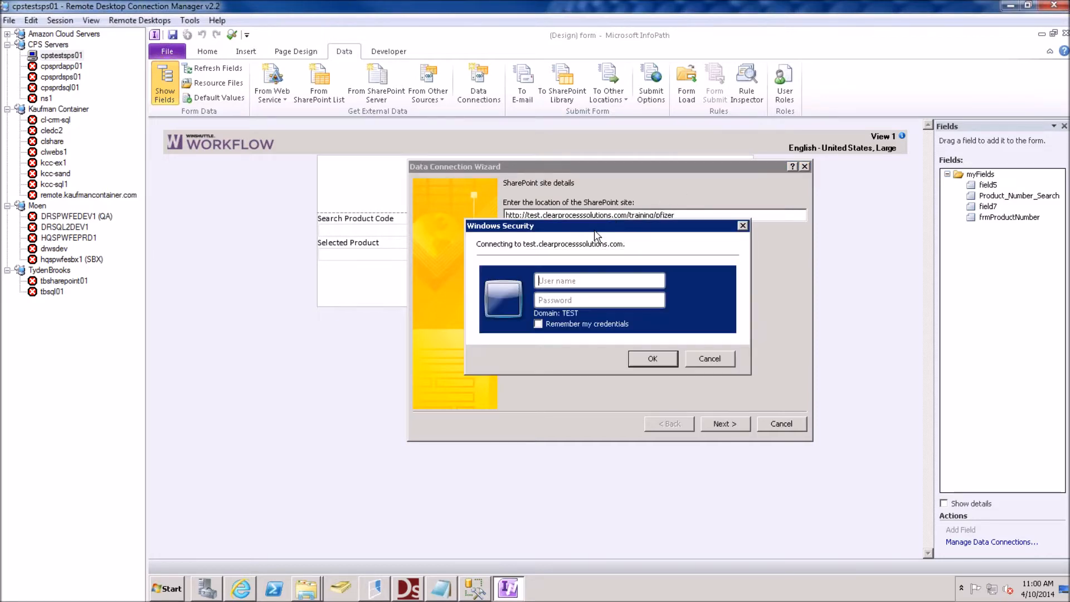
Sign in to the SharePoint site, retrying with another account's credentials until accepted
type("admini")
type("p••••••••••")
key("Return")
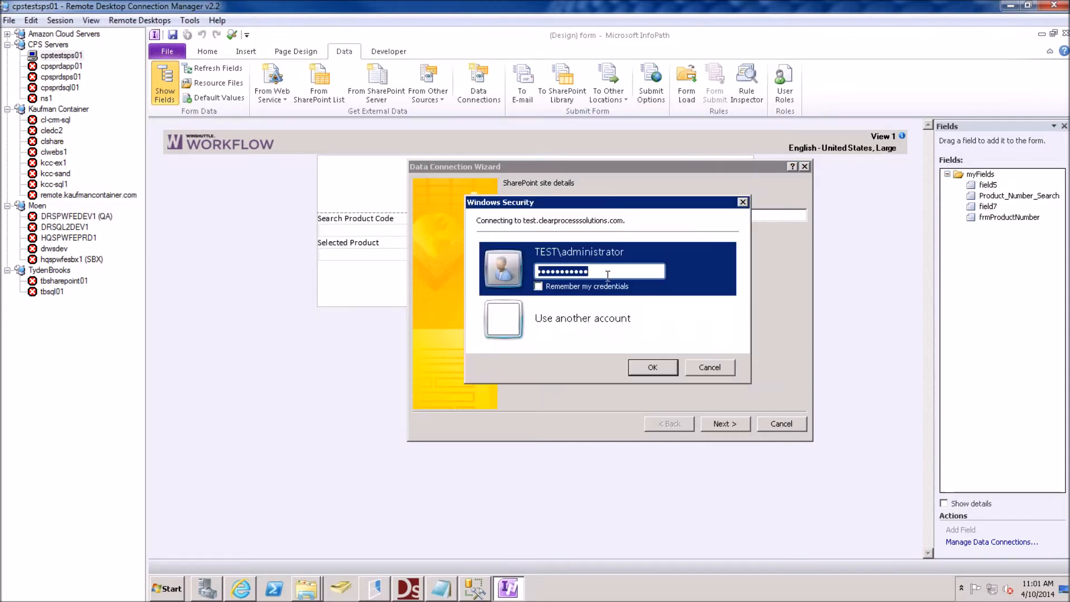
type("•••••••••••")
key("Return")
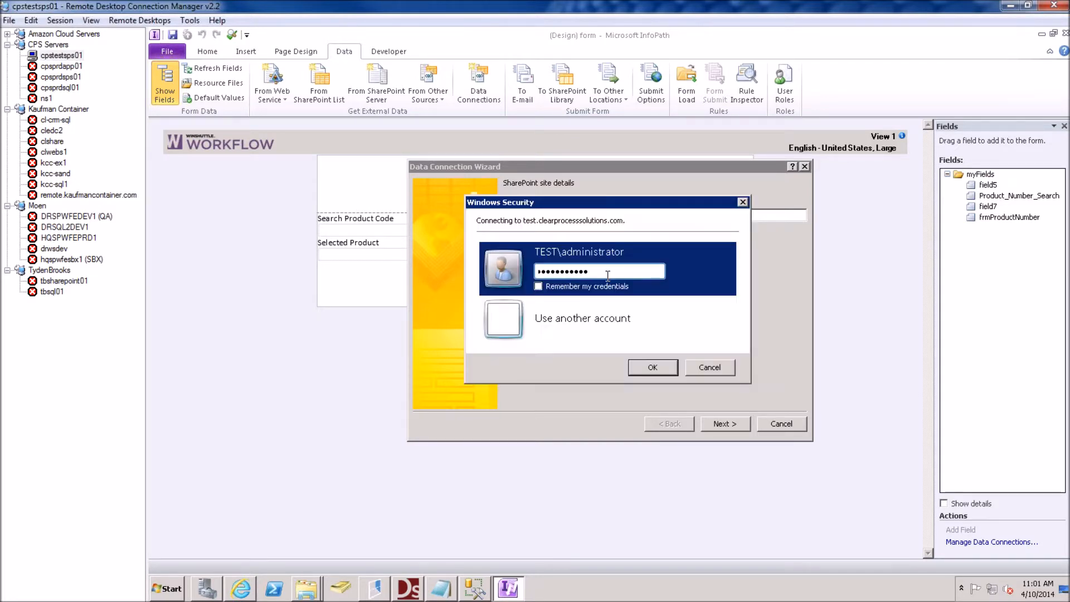
key("Down")
type("s")
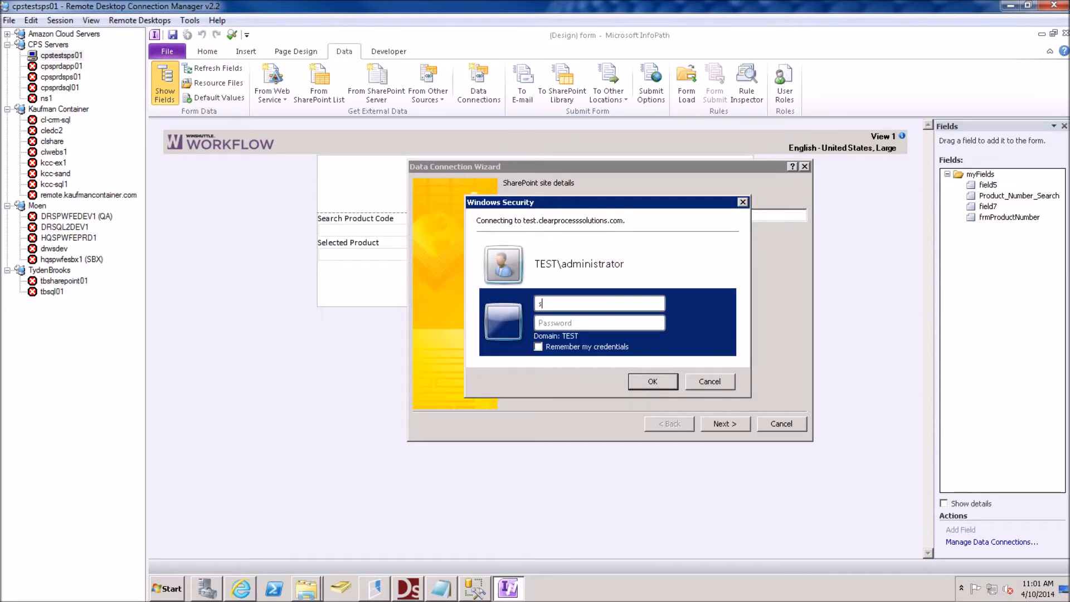
type("vadmin")
key("Tab")
type("•••••••••••")
key("Return")
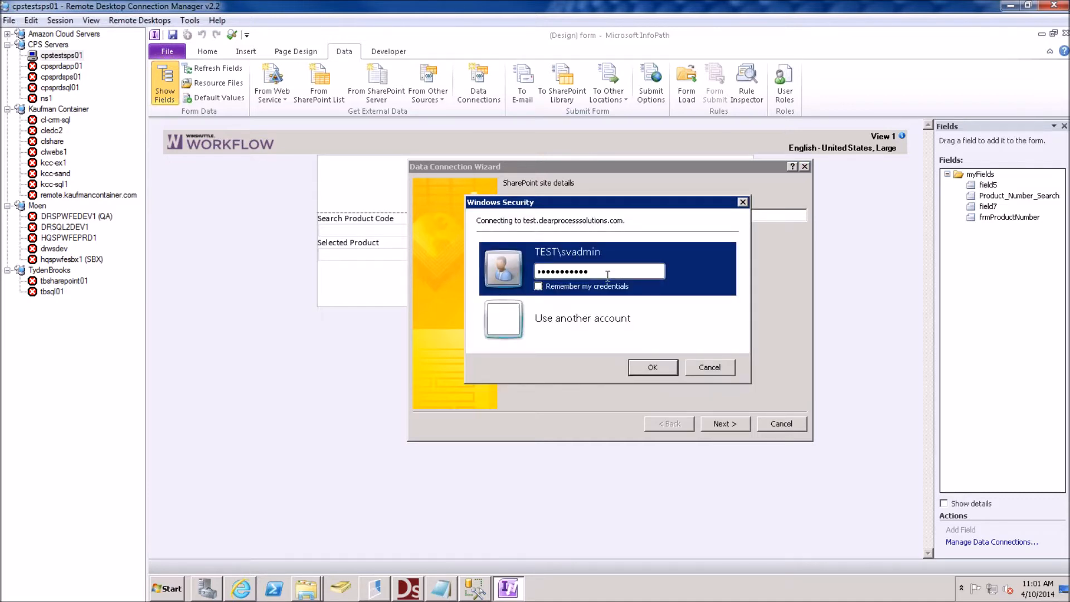
key("Down")
type("E")
type("mployee")
type("•")
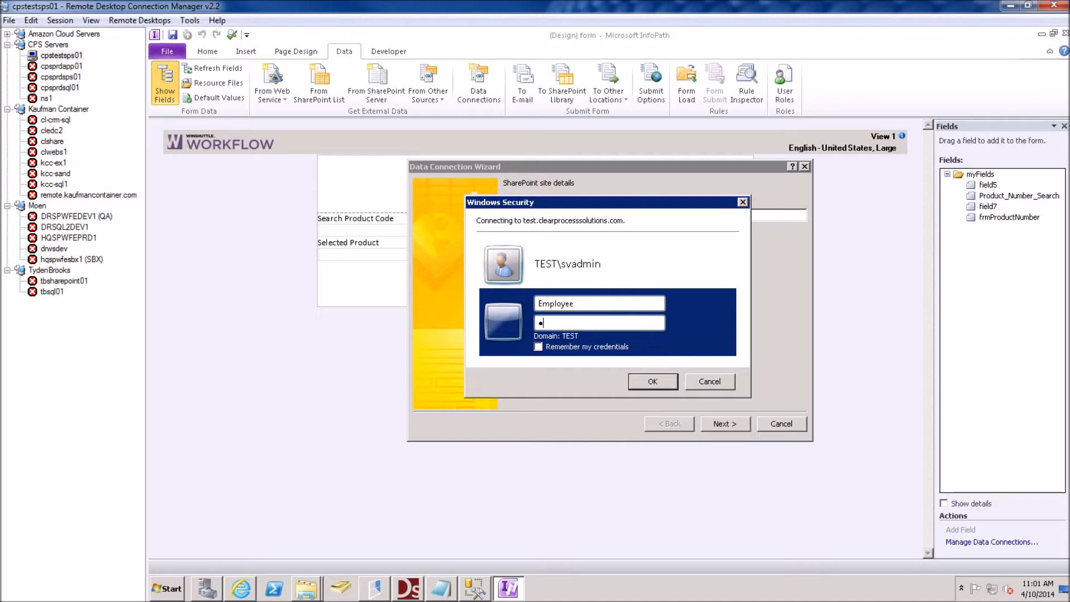
key("Return")
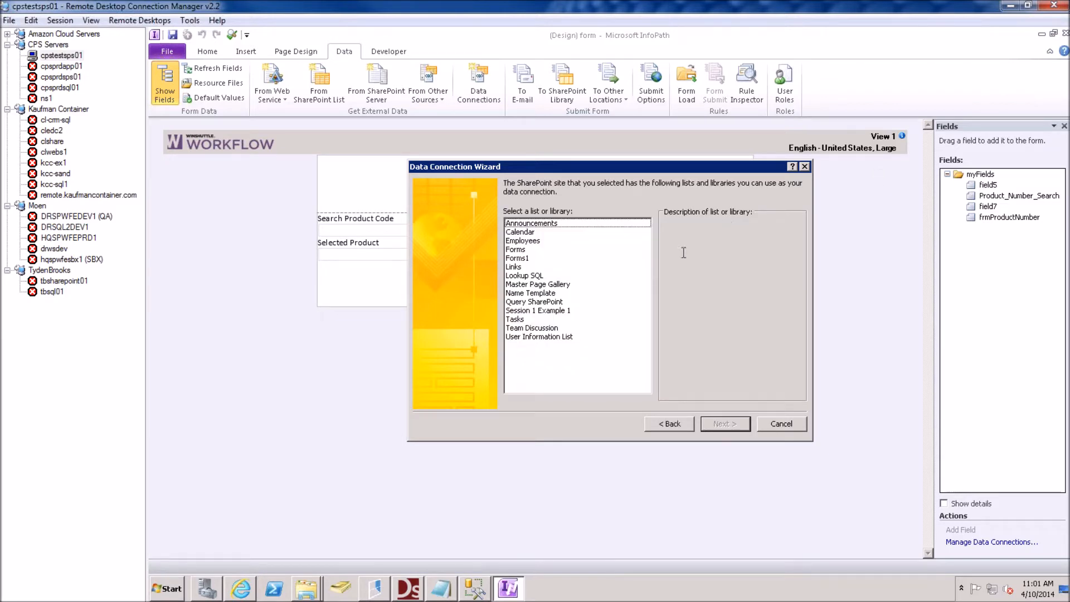
Pick the Employees list with EmployeeName, EmployeeLogin, ManagerName and ManagerLogin fields, and finish
left_click(520, 241)
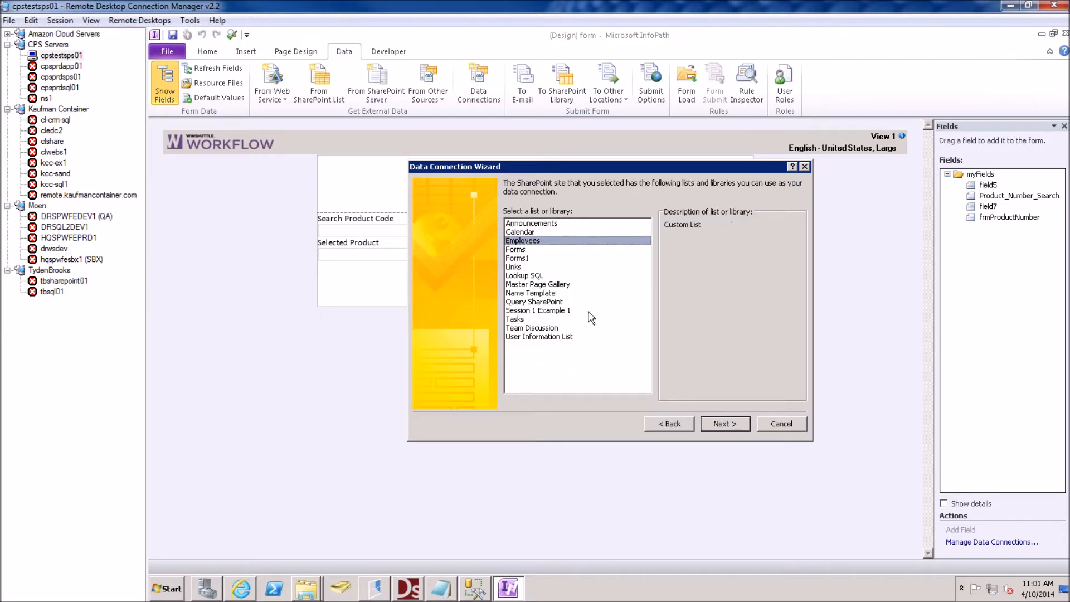
left_click(710, 423)
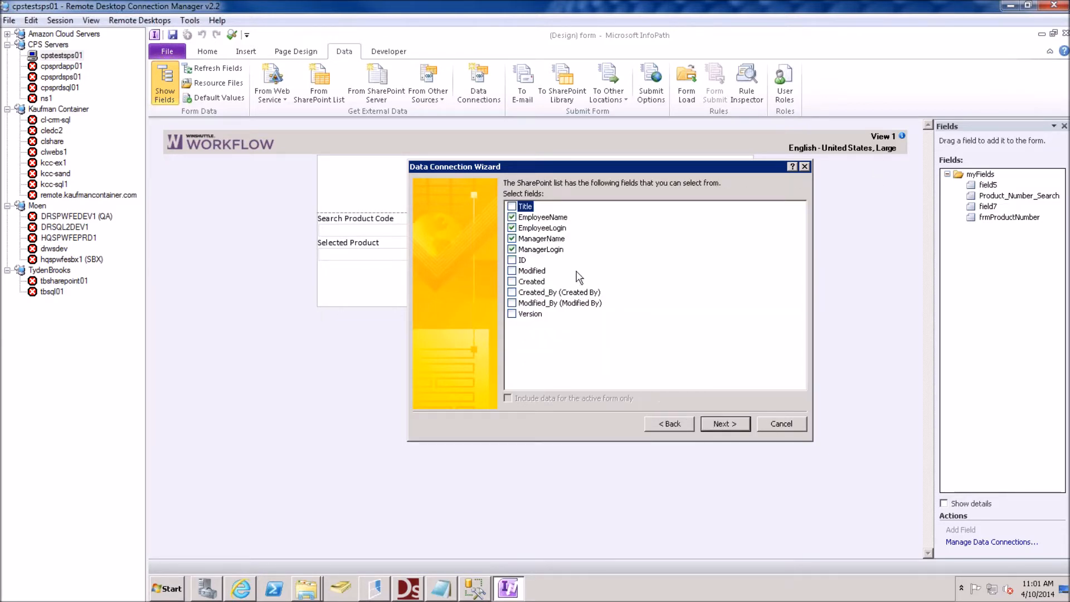
left_click(551, 220)
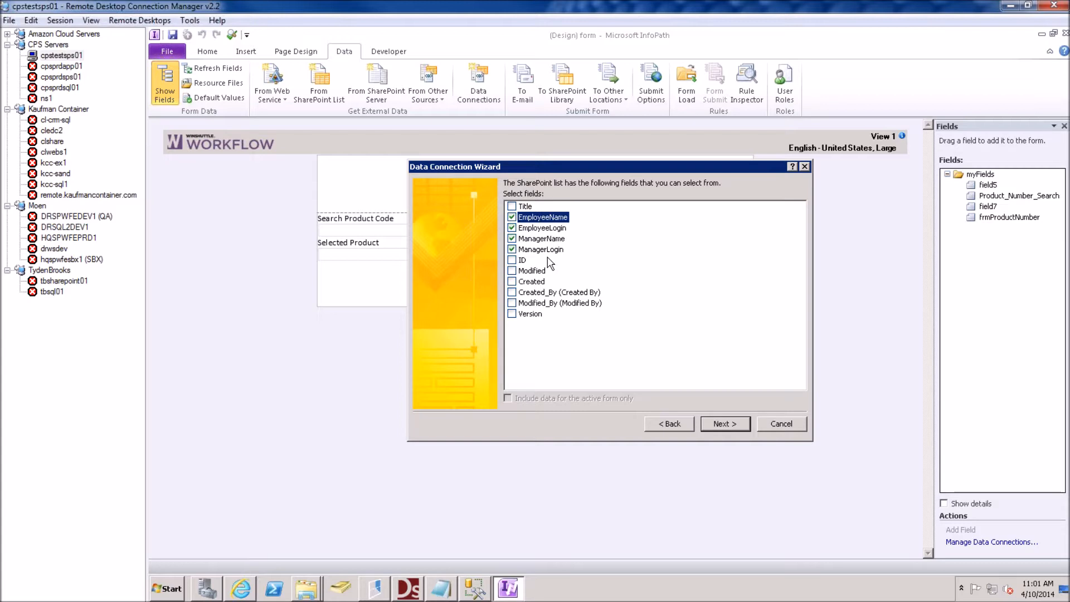
left_click(722, 426)
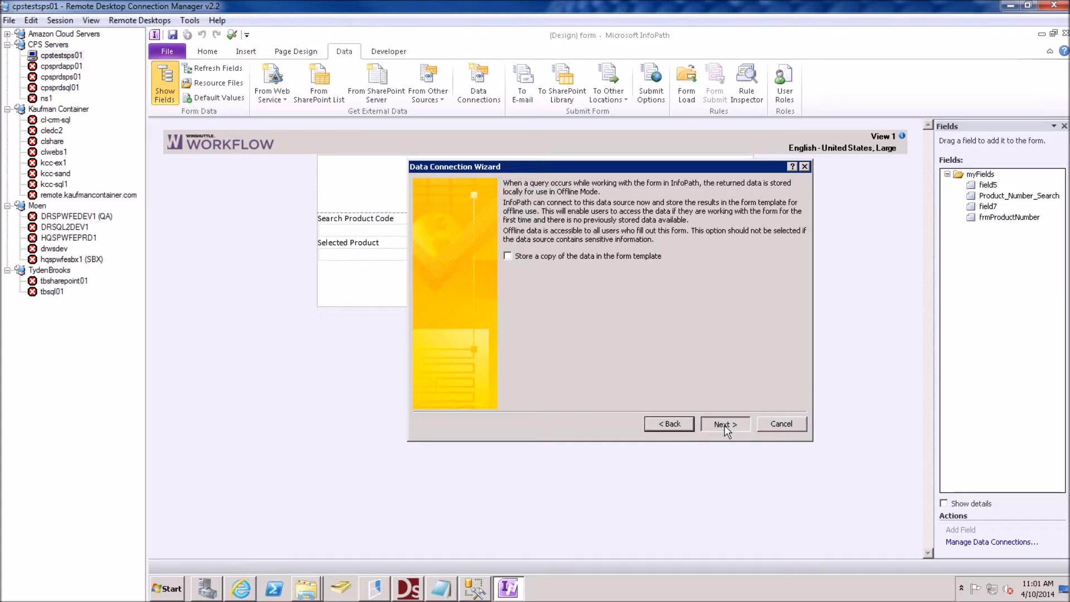
left_click(724, 426)
left_click(723, 423)
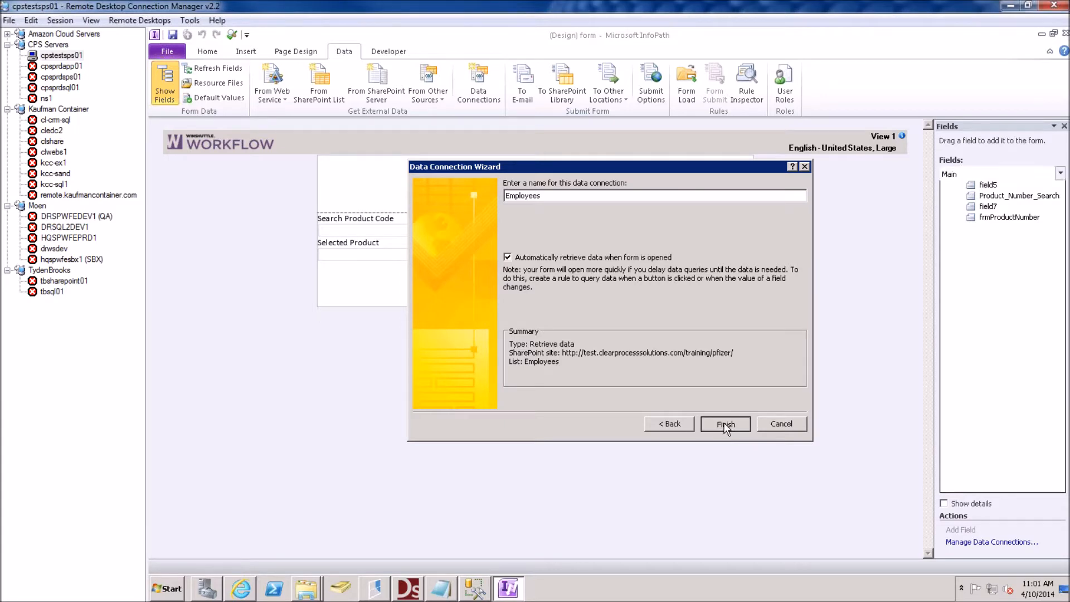
left_click(384, 231)
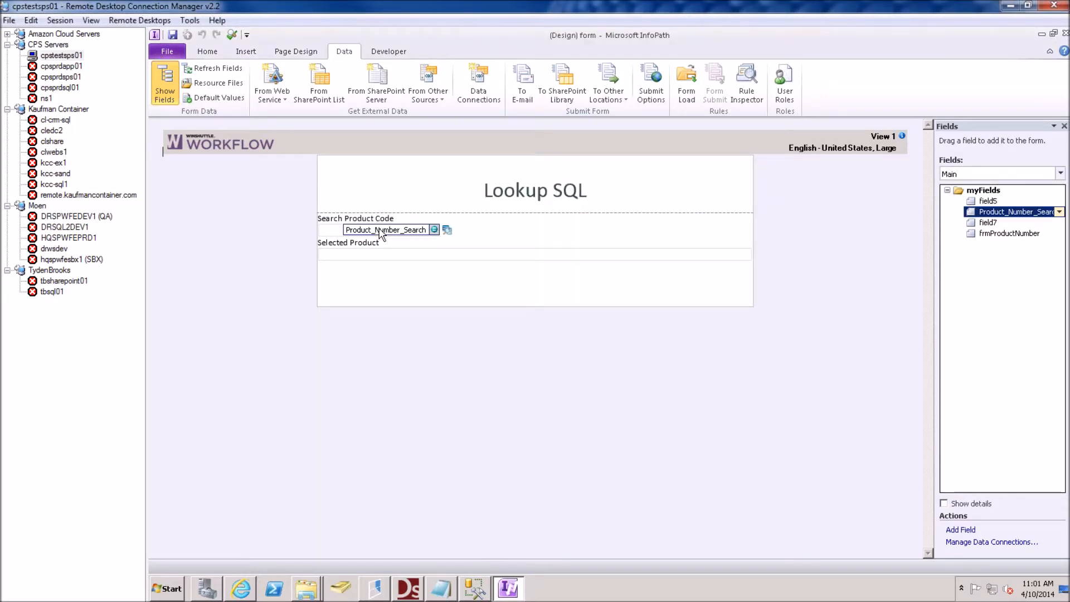
Add a 'Select an Employee' label on a new line below the search box
key("Right")
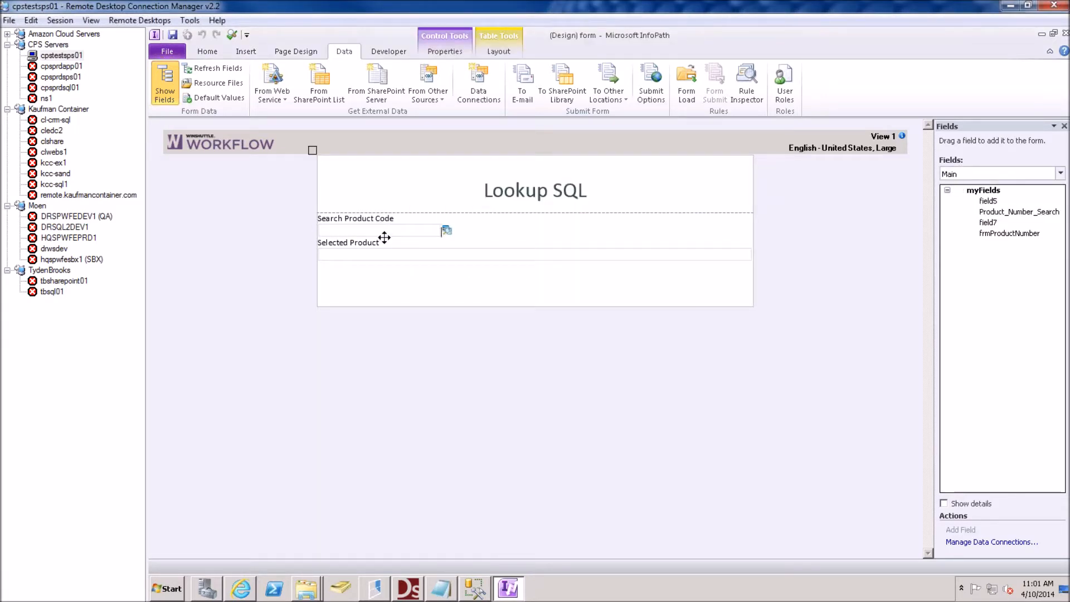
key("Return")
type("Select an Employee")
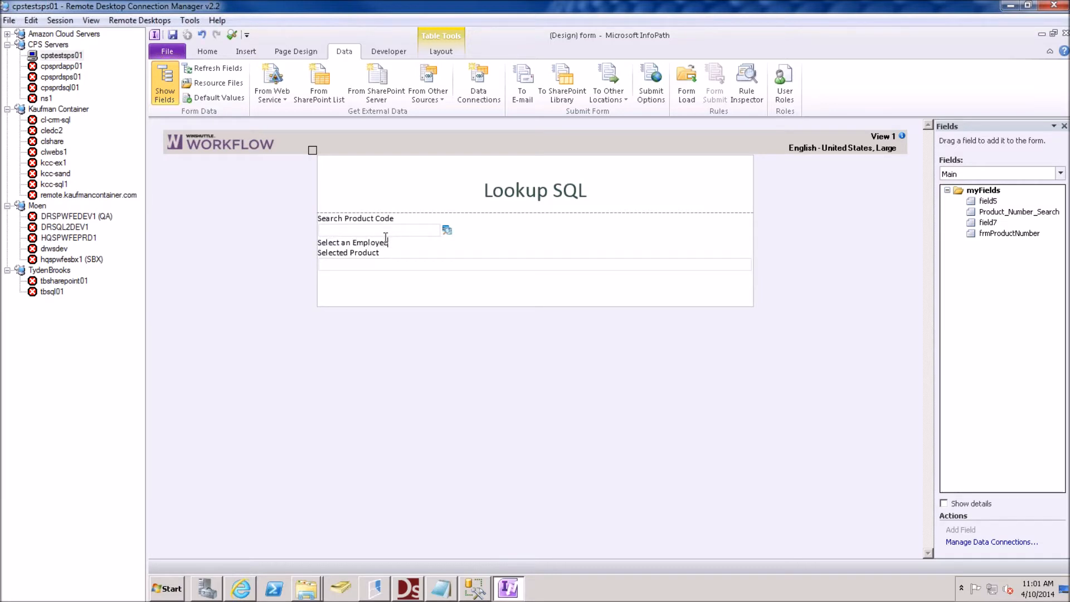
key("Return")
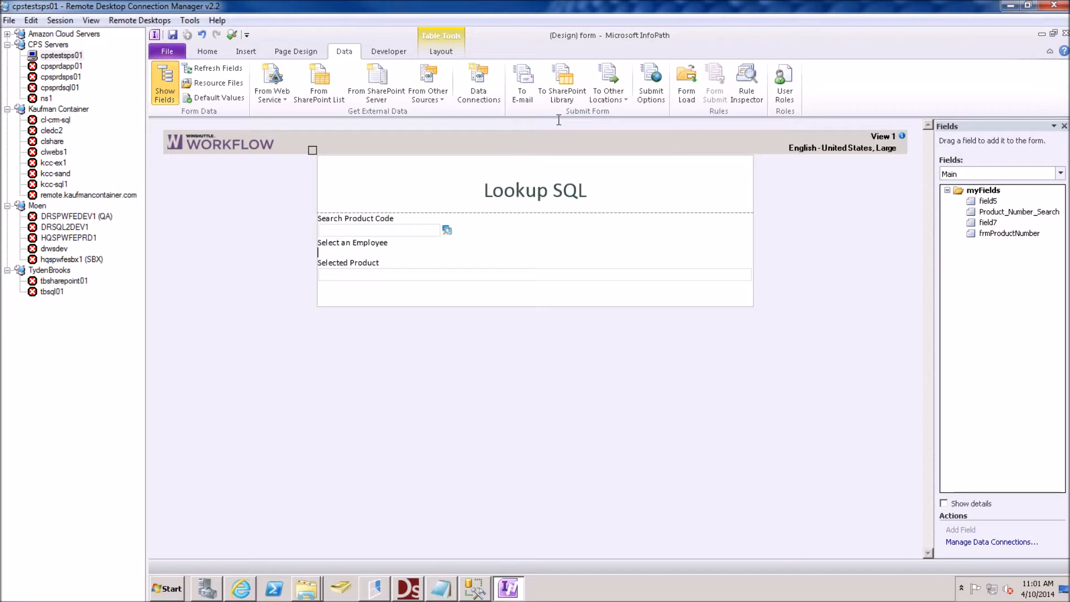
Insert a WS.Lookup control beside the label and open its WS.Lookup Properties
left_click(217, 54)
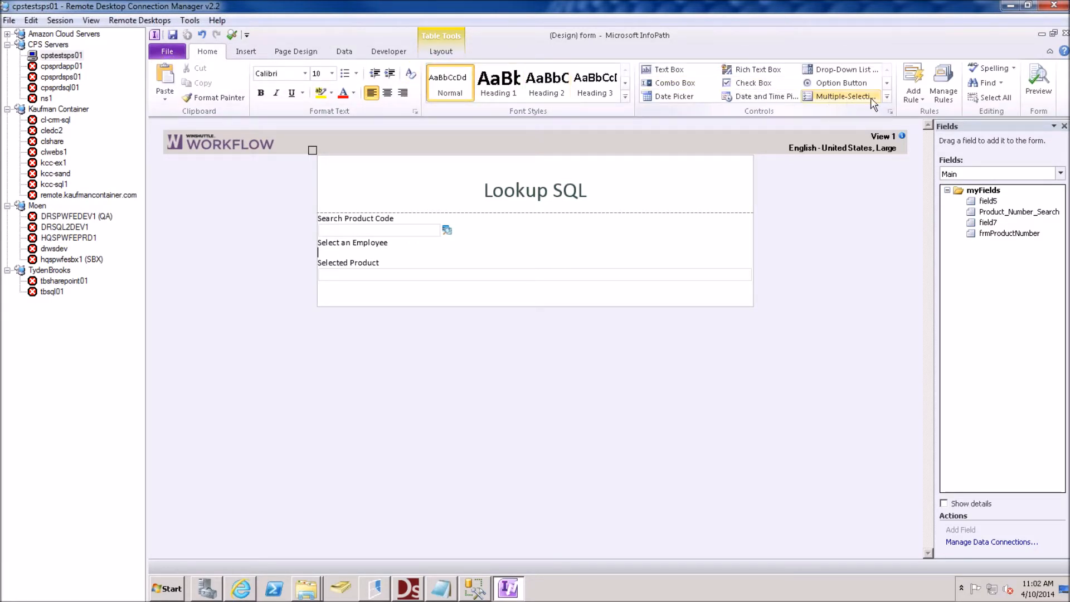
left_click(886, 97)
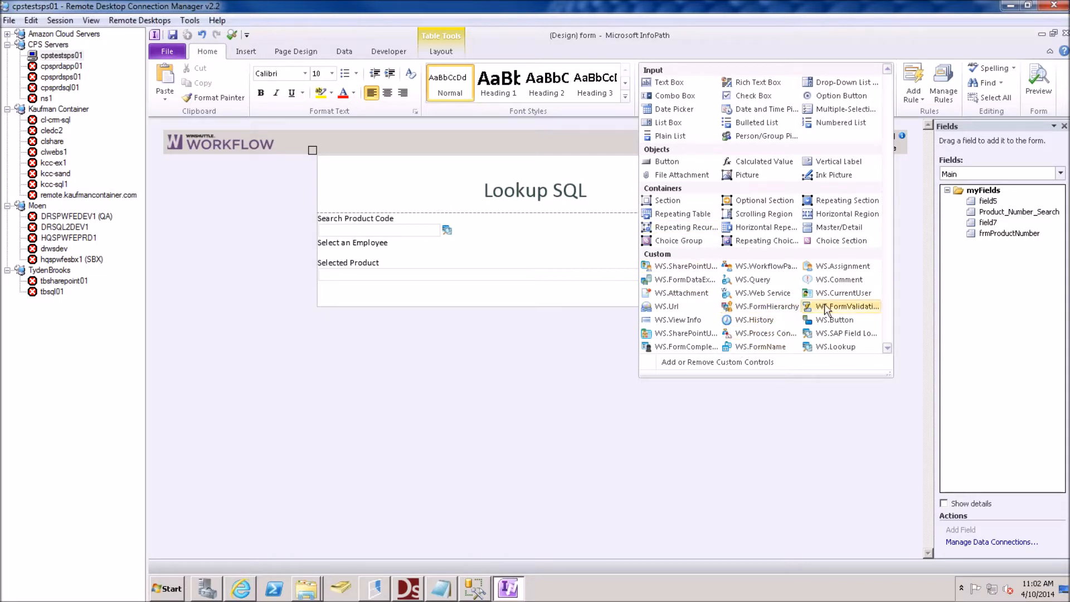
left_click(831, 347)
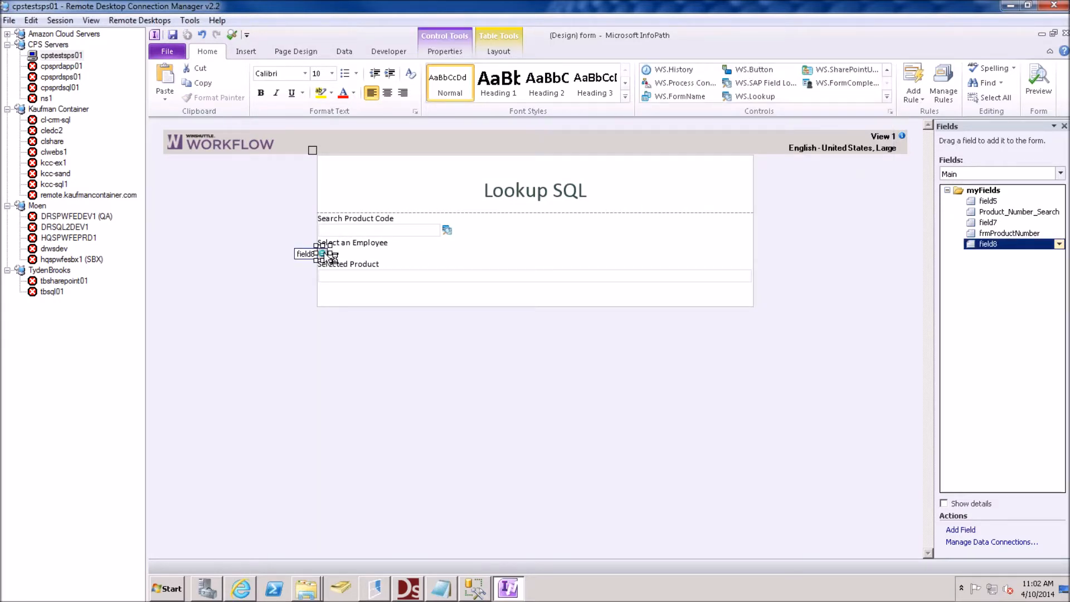
key("Left")
key("BackSpace")
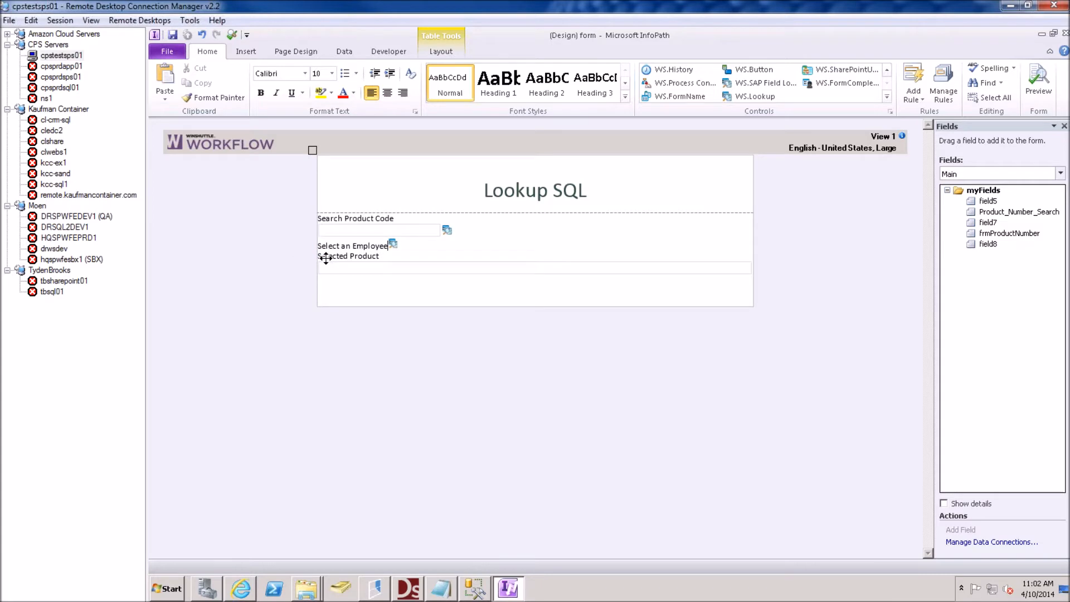
right_click(396, 243)
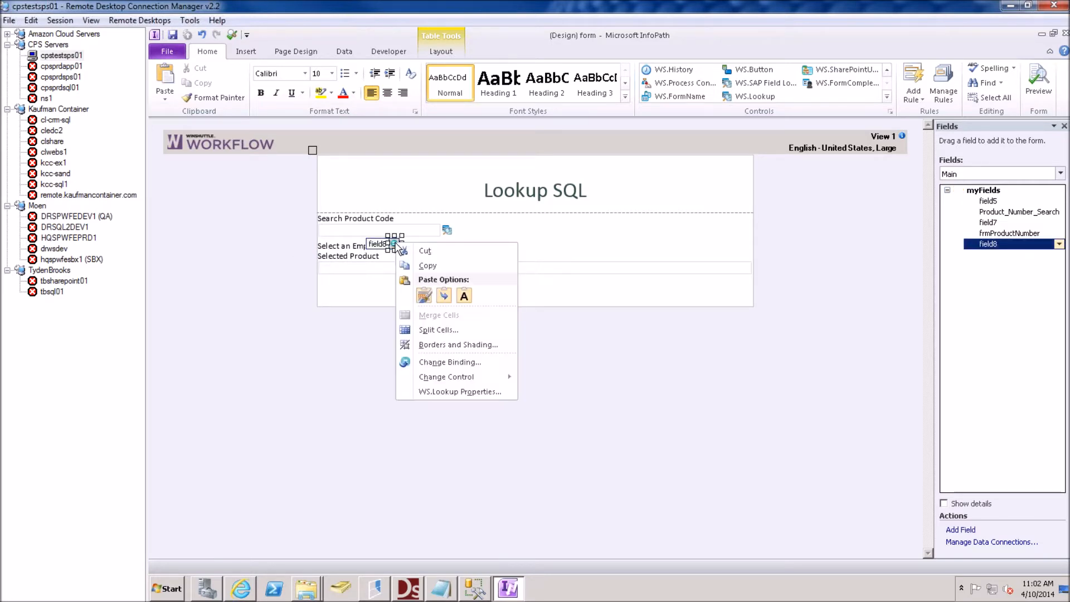
left_click(447, 392)
Set data source Employees, display columns 'EmployeeName, EmployeeLogin, MangerName, ManagerLogin', window title 'Select Emloyee'
left_click(525, 106)
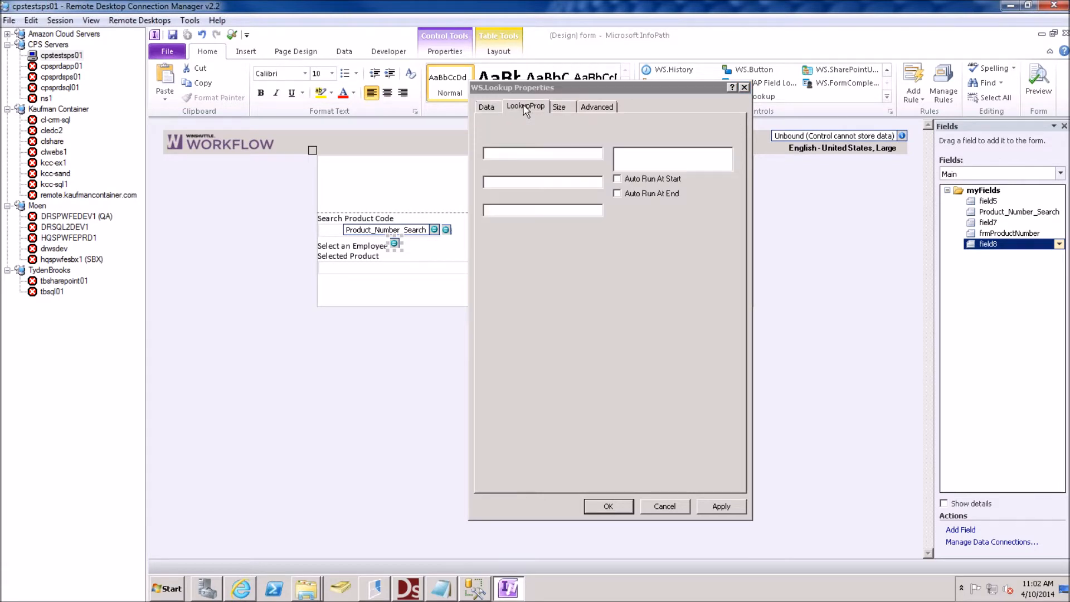
type("Employees")
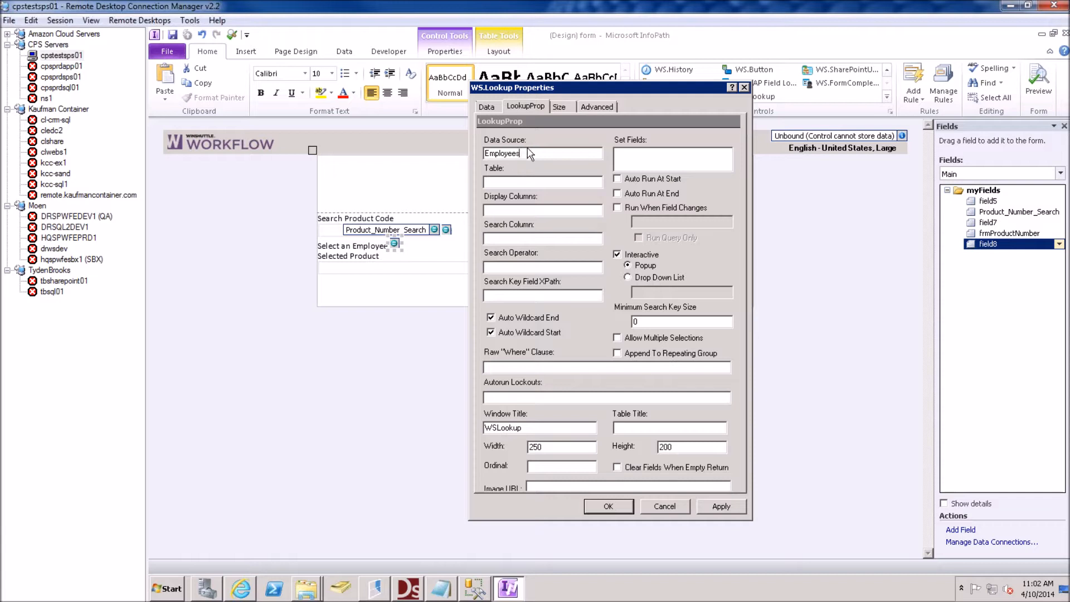
left_click(488, 210)
type("E")
type("mployeeName")
type(", EmployeeLogin, MangerN")
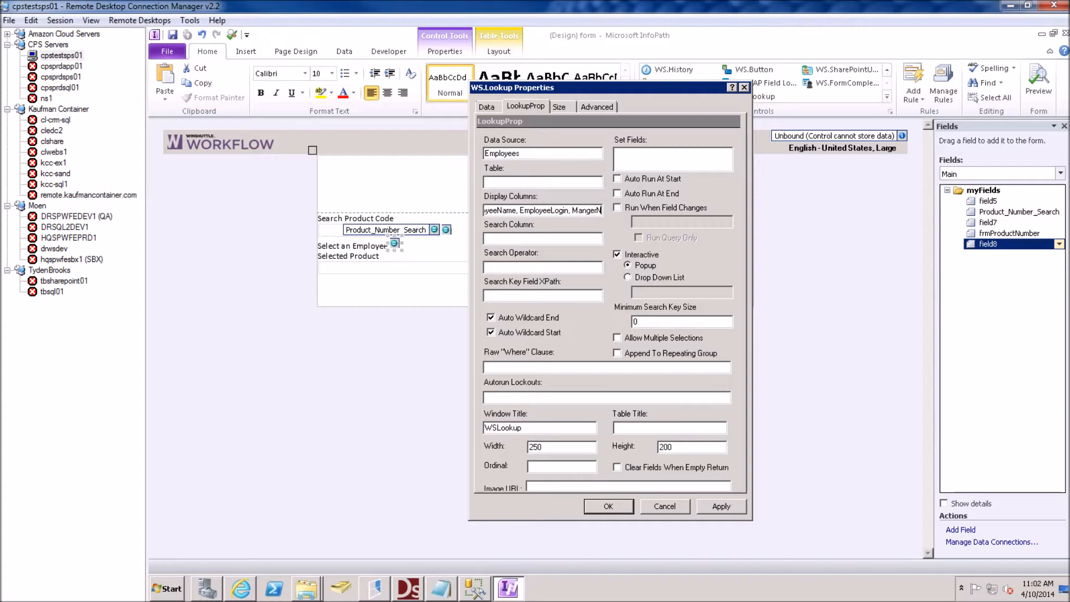
type("ame, ManagerLogin")
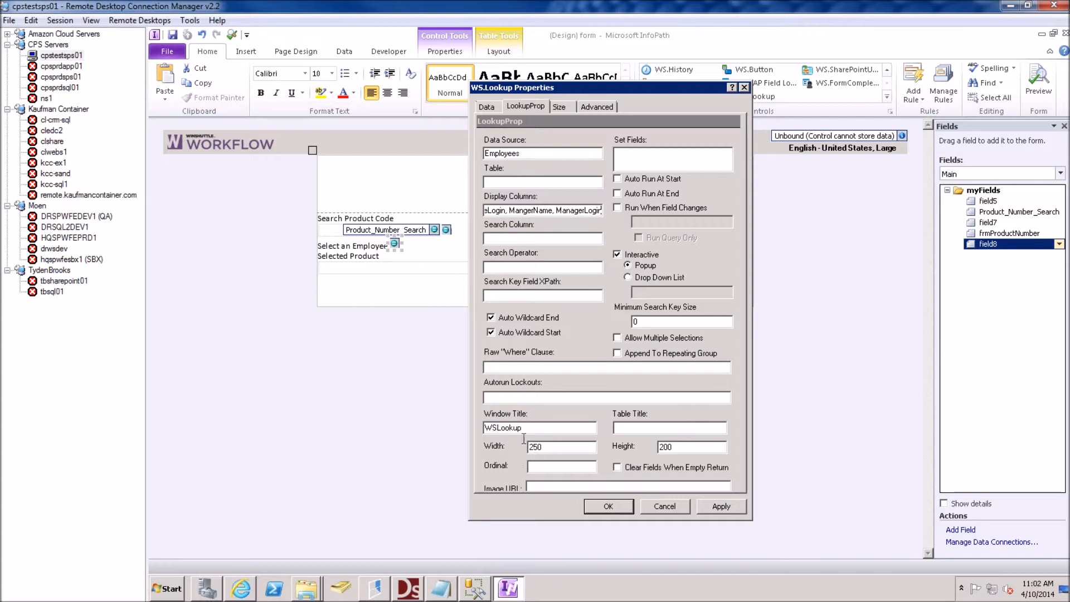
type("Select Emloyee")
key("shift+End")
key("Delete")
Enable Allow Multiple Selections and Append To Repeating Group, then apply the lookup settings
left_click(617, 338)
left_click(617, 353)
left_click(625, 160)
type("g")
left_click(608, 506)
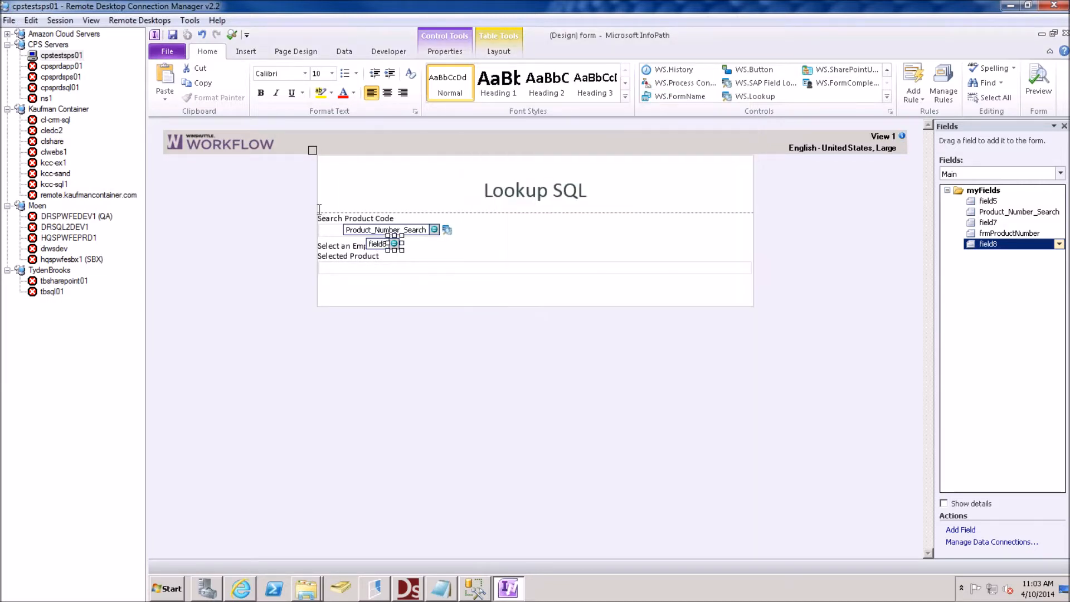
Insert a 4-column repeating table on a new line below the employee lookup
left_click(406, 245)
key("Return")
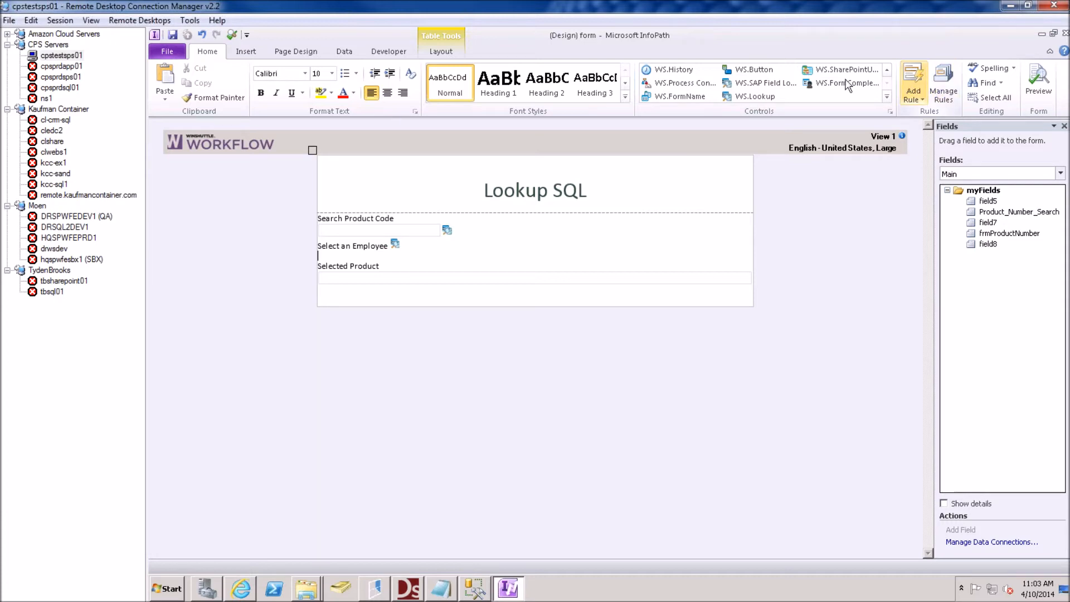
left_click(886, 96)
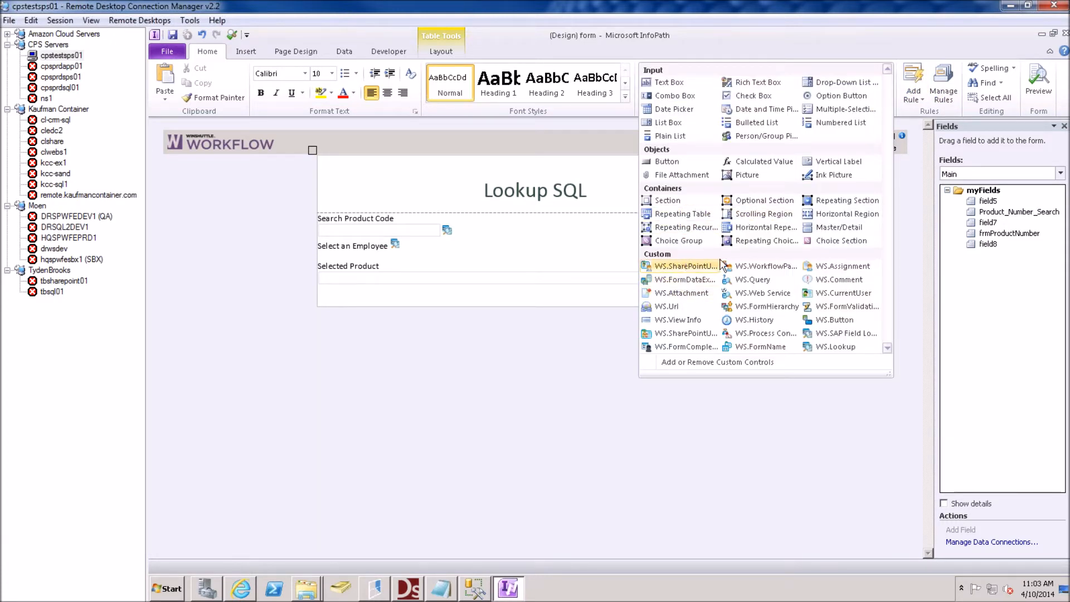
left_click(696, 220)
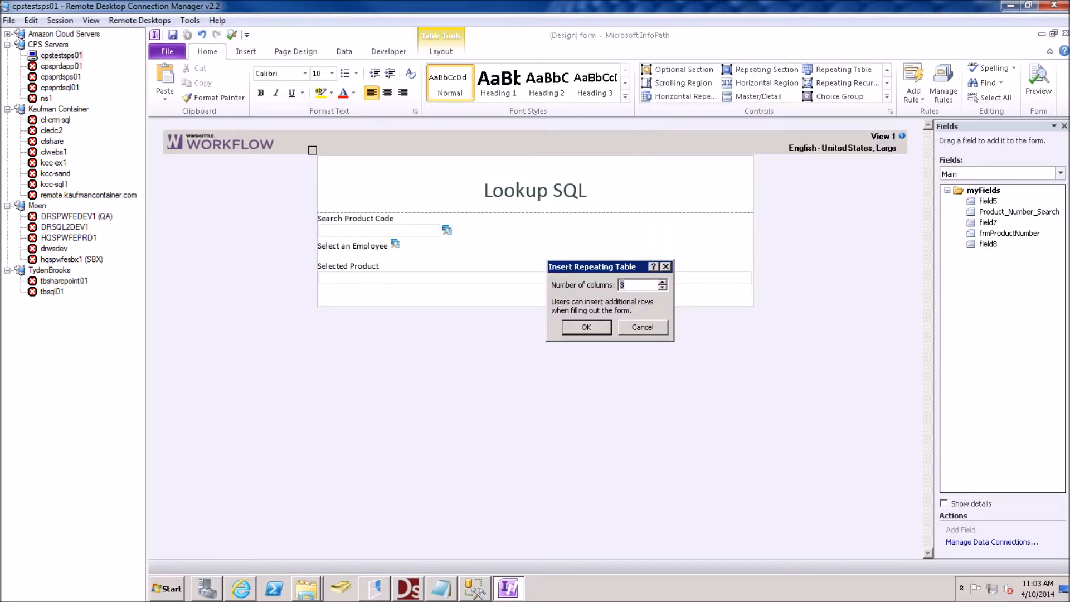
type("4")
key("Return")
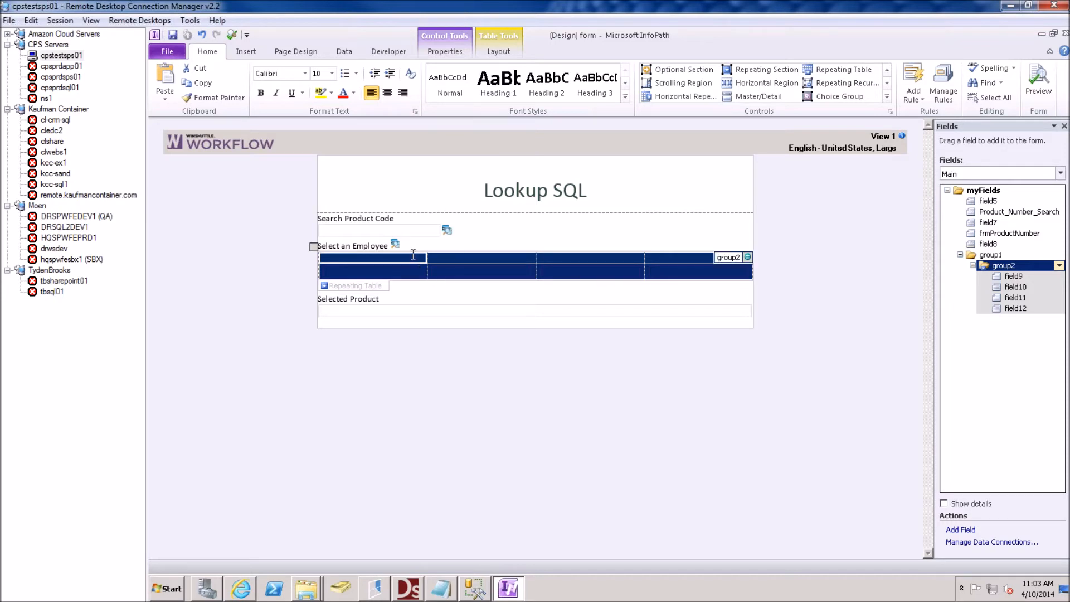
left_click(395, 244)
In the lookup's Set Fields, map field9 through field12 to the employee and manager columns, then save
right_click(396, 248)
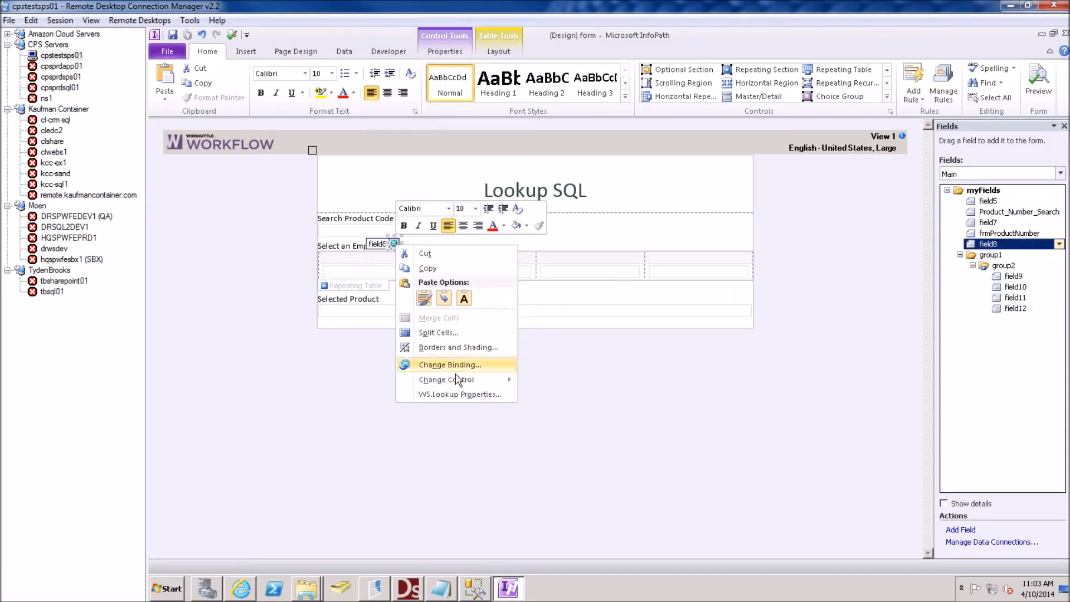
left_click(454, 394)
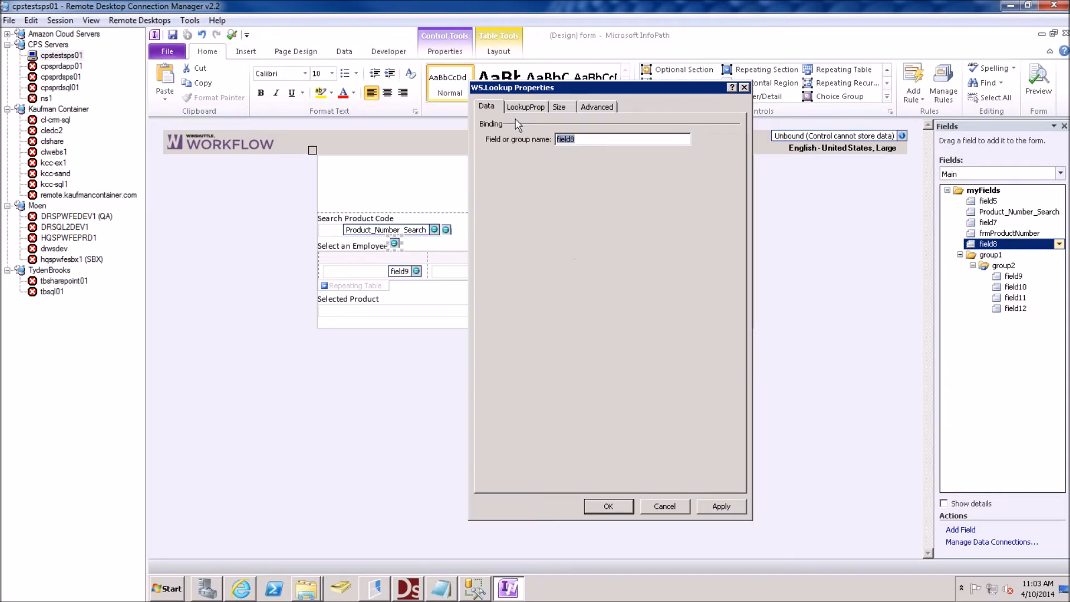
left_click(525, 107)
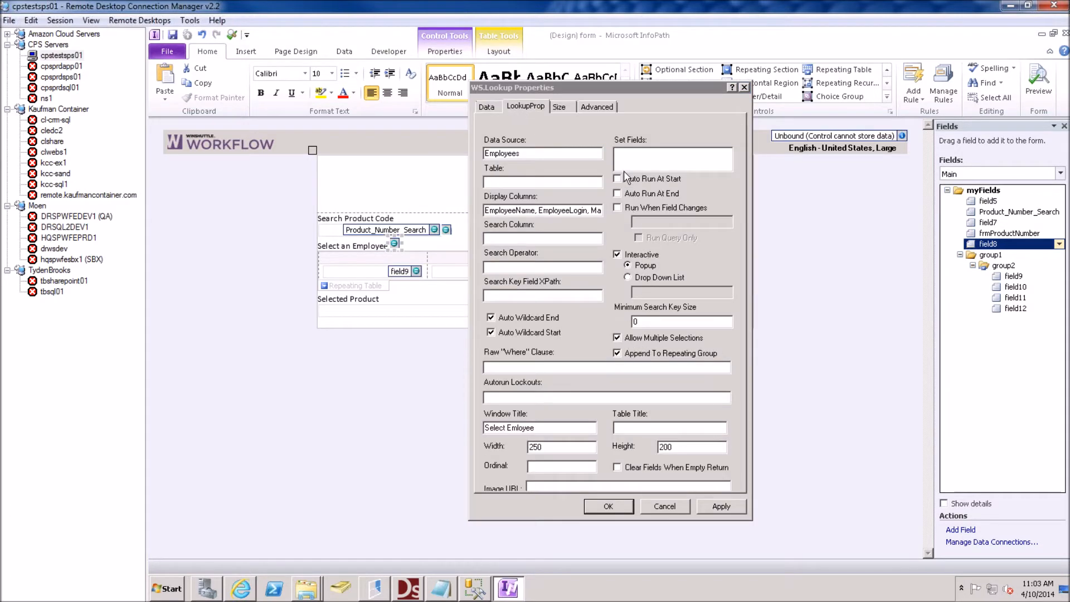
left_click(624, 154)
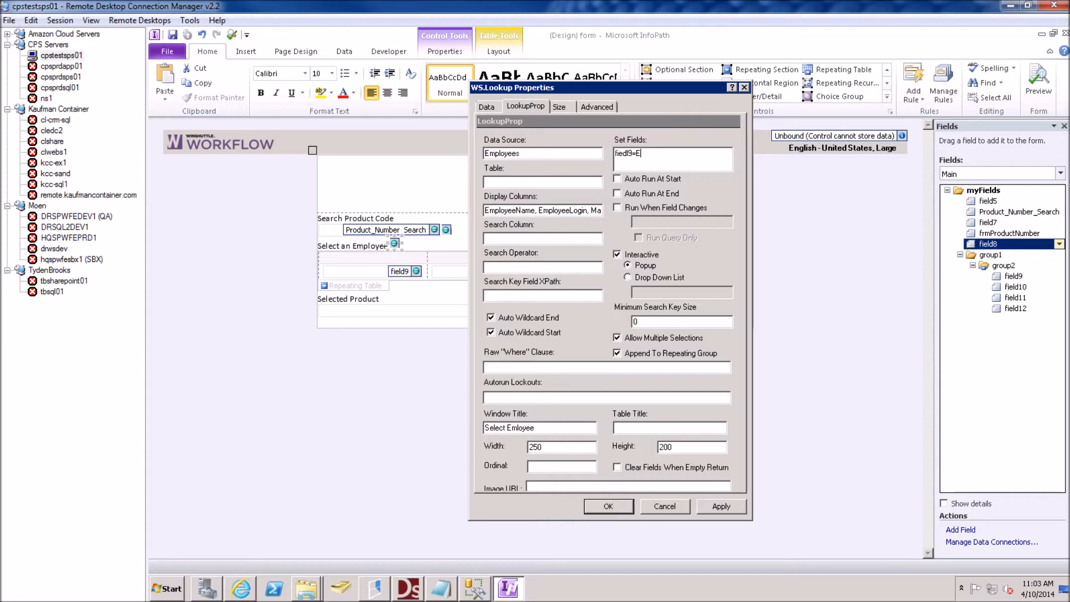
type("fiedl9=EmployeeName,field10=EmployLogin,field11=ManagerName,field")
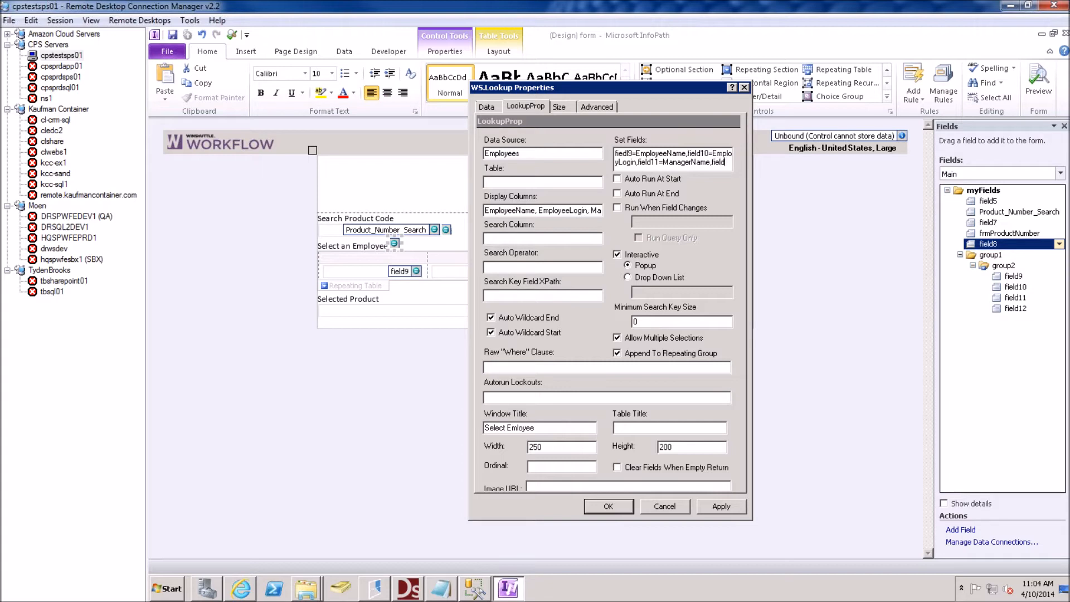
type("12=MangerLogin")
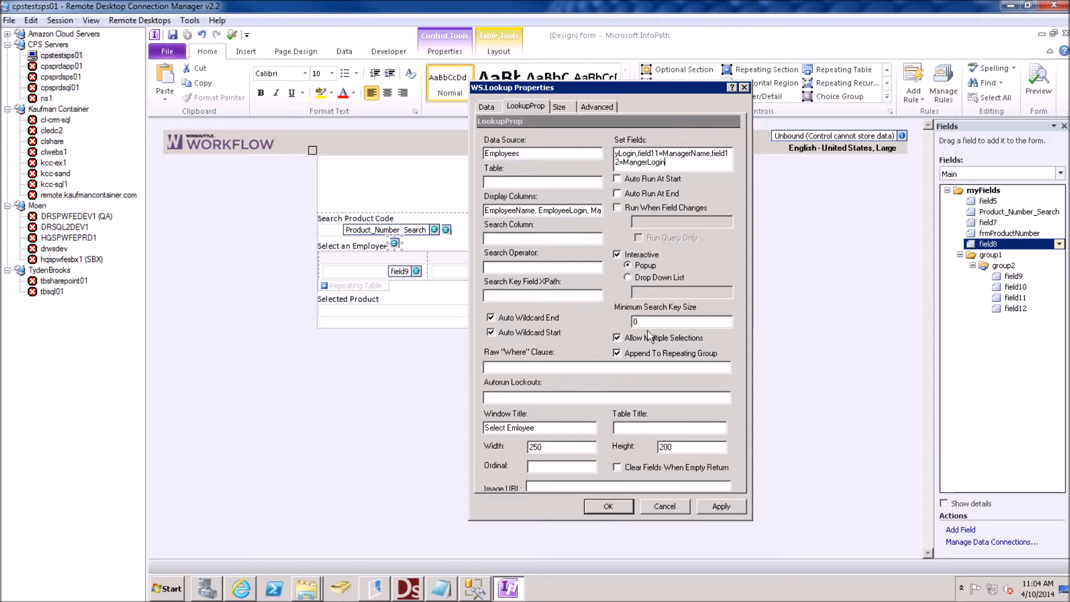
left_click(603, 506)
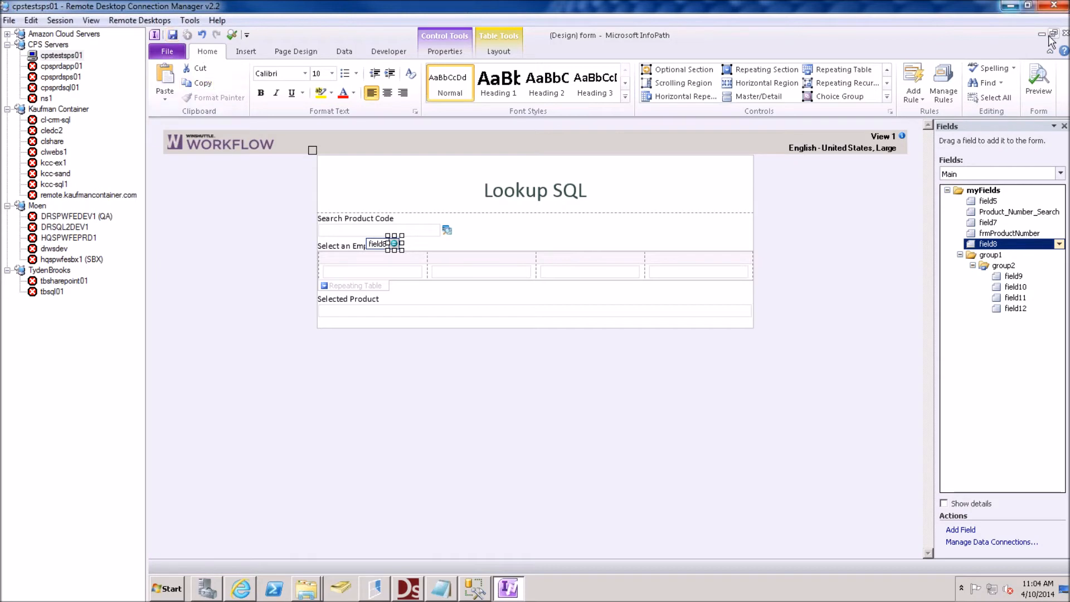
Close InfoPath and republish Lookup to SQL to Development, overwriting the existing process
left_click(1065, 33)
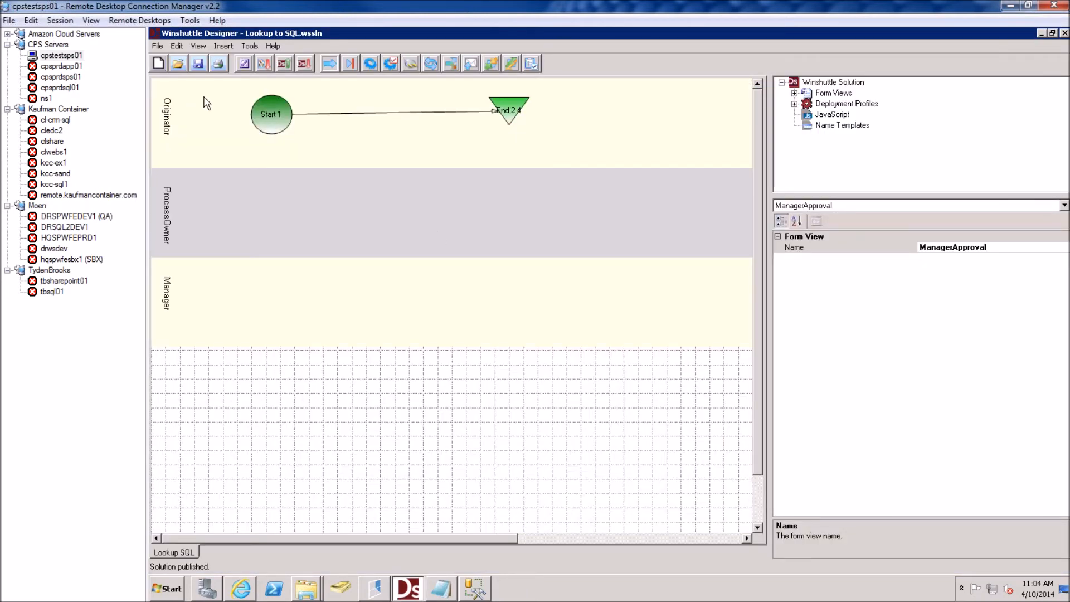
left_click(285, 64)
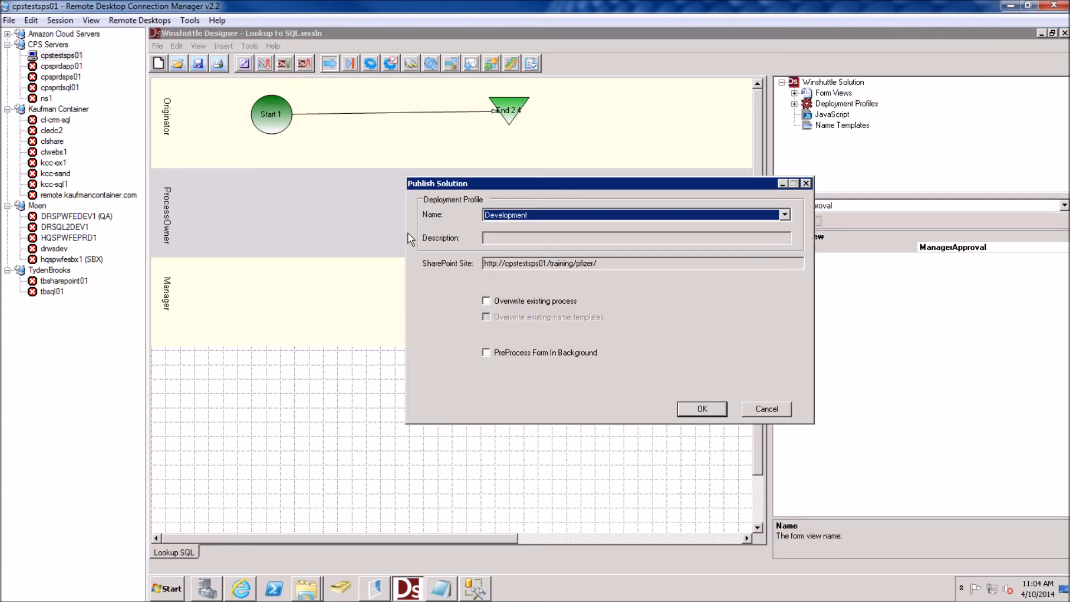
left_click(509, 299)
left_click(685, 409)
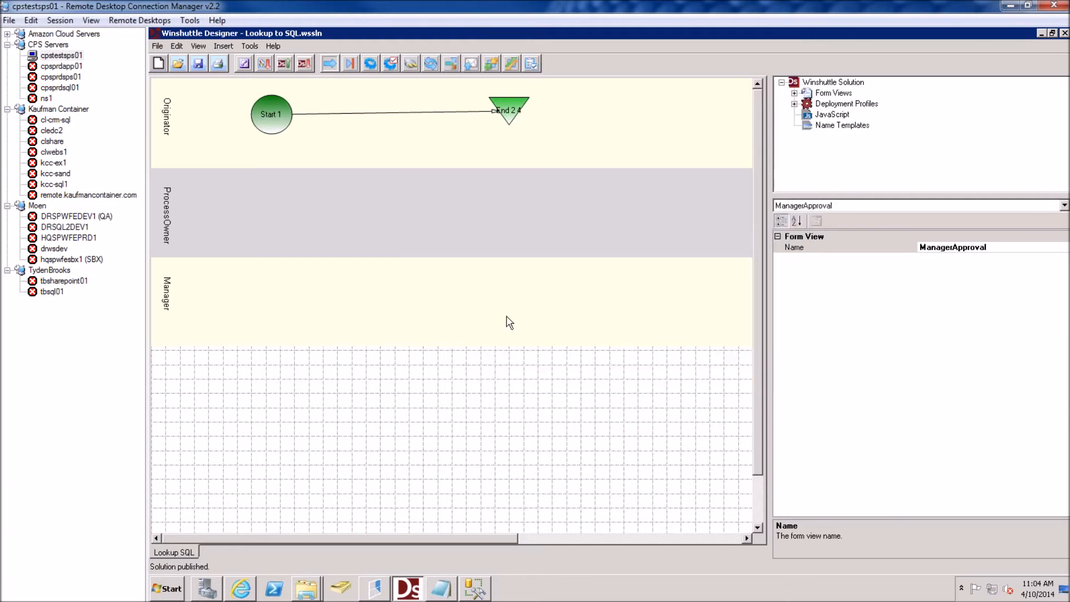
left_click(248, 588)
Reload the form page and try the employee lookup, dismissing the error it raises
left_click(507, 406)
key("F5")
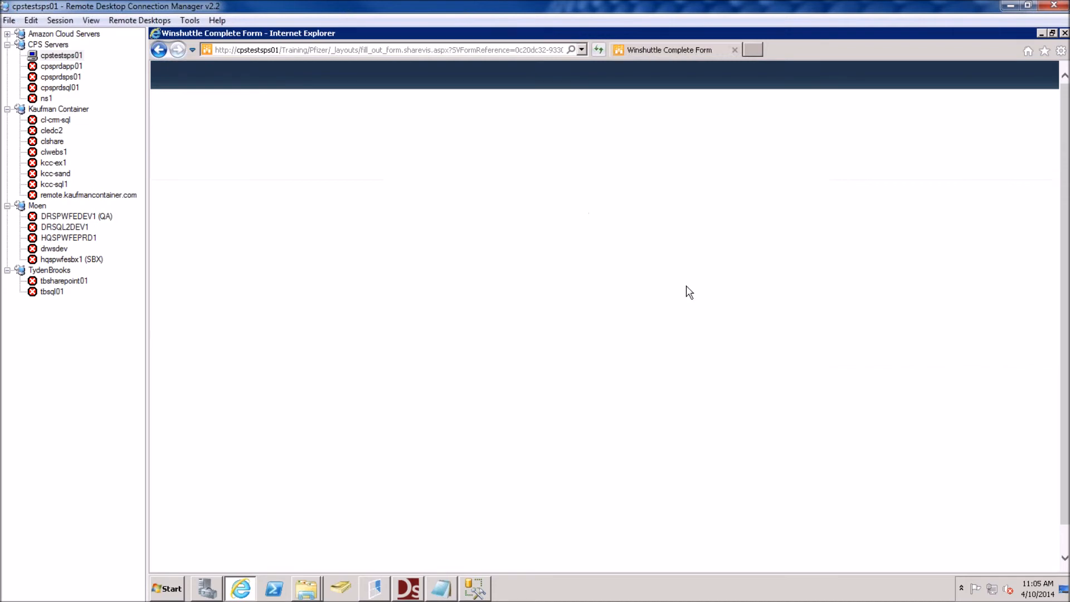
left_click_drag(416, 276, 437, 279)
left_click(462, 275)
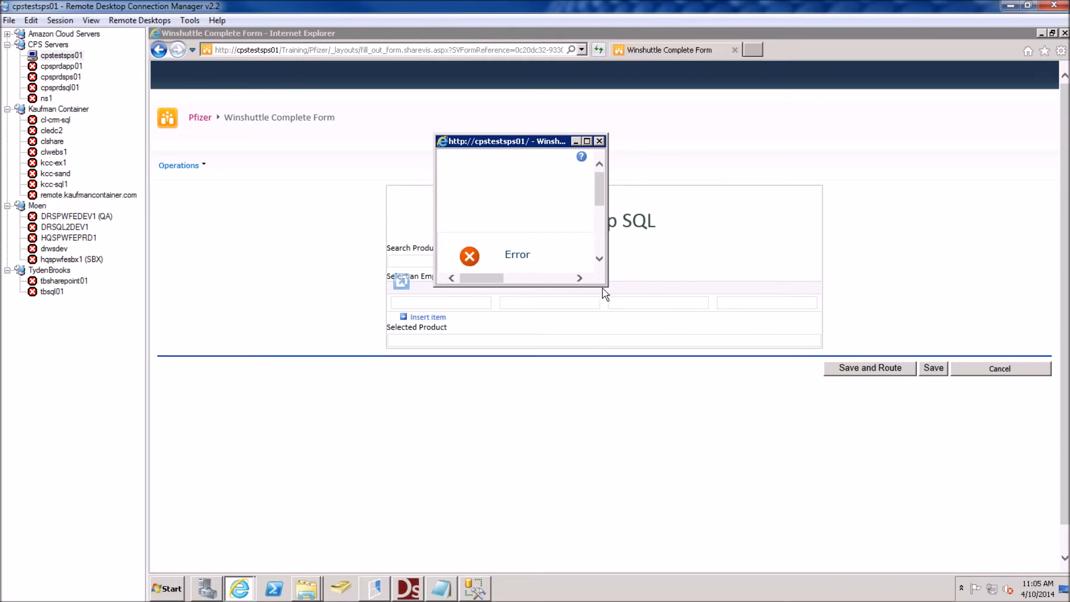
left_click(598, 141)
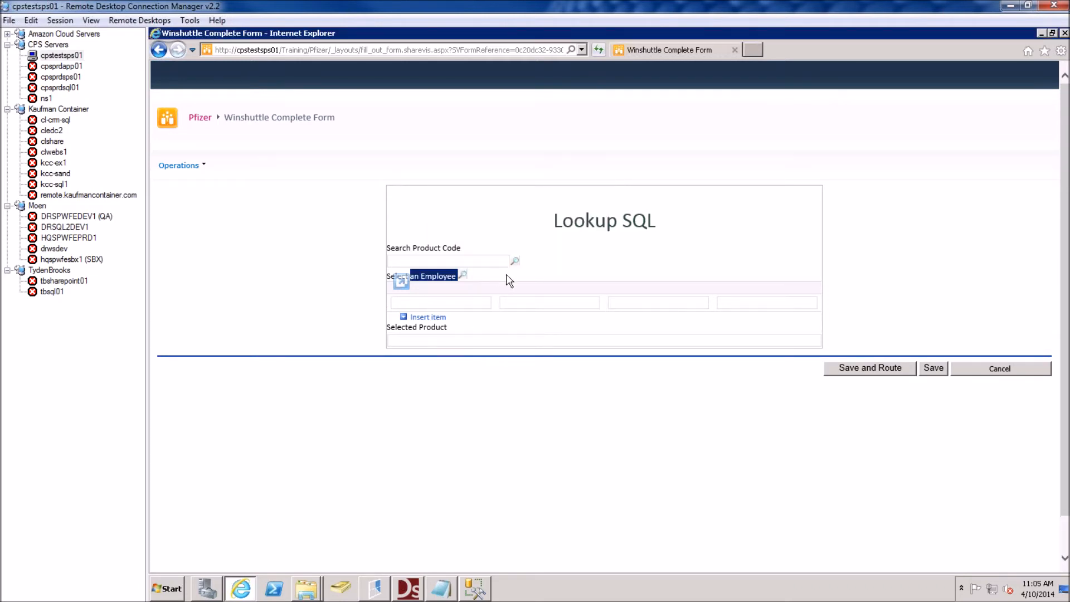
Reopen the lookup to read the 'EmployLogin does not exist' error, then reopen the form in InfoPath
left_click(466, 278)
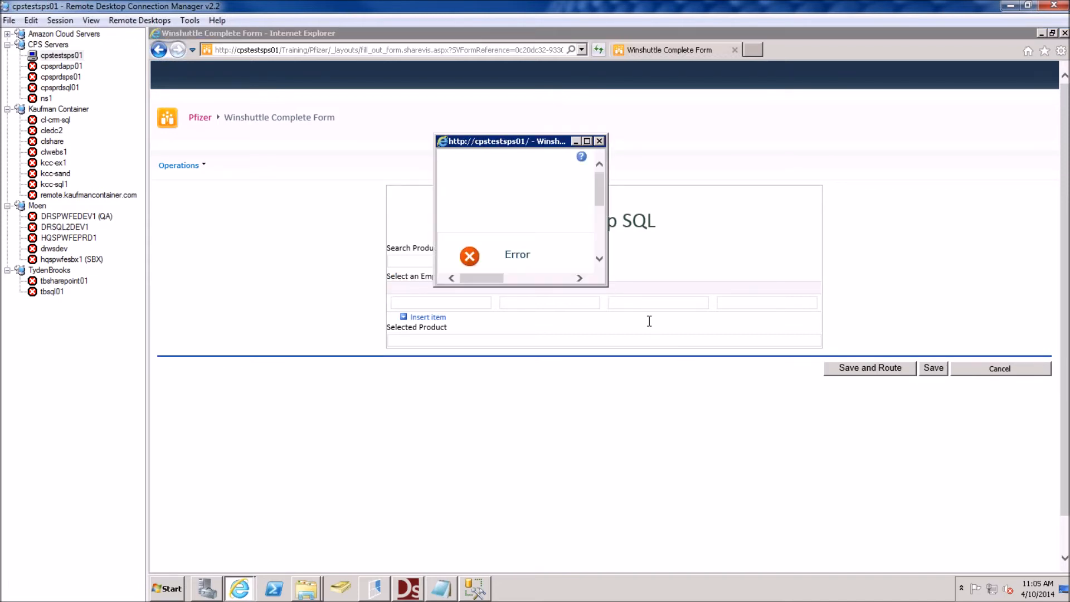
scroll(603, 205, "down", 3)
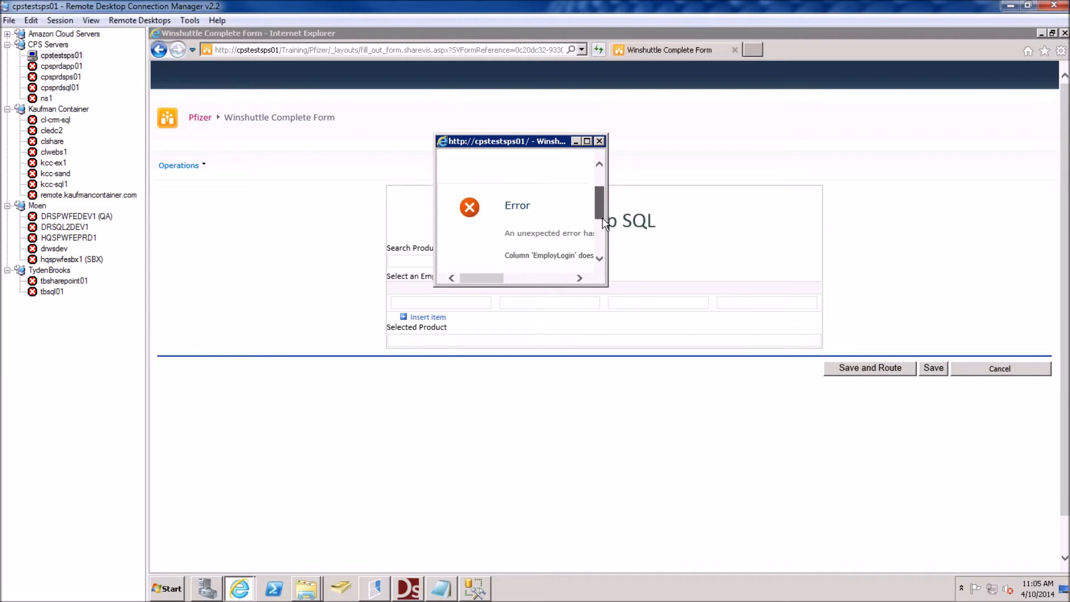
left_click_drag(484, 278, 503, 281)
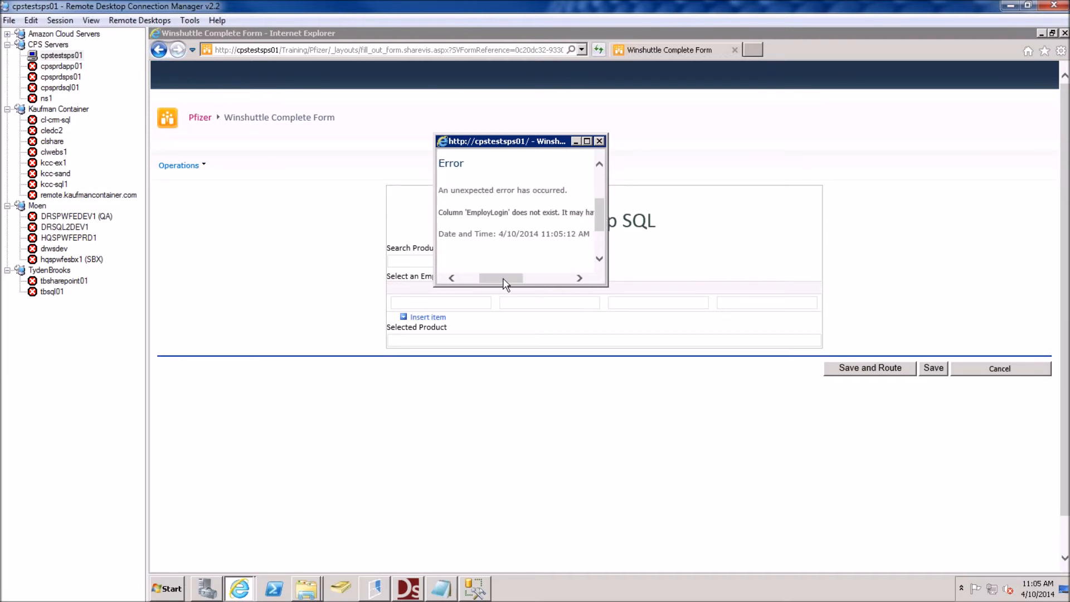
left_click(599, 141)
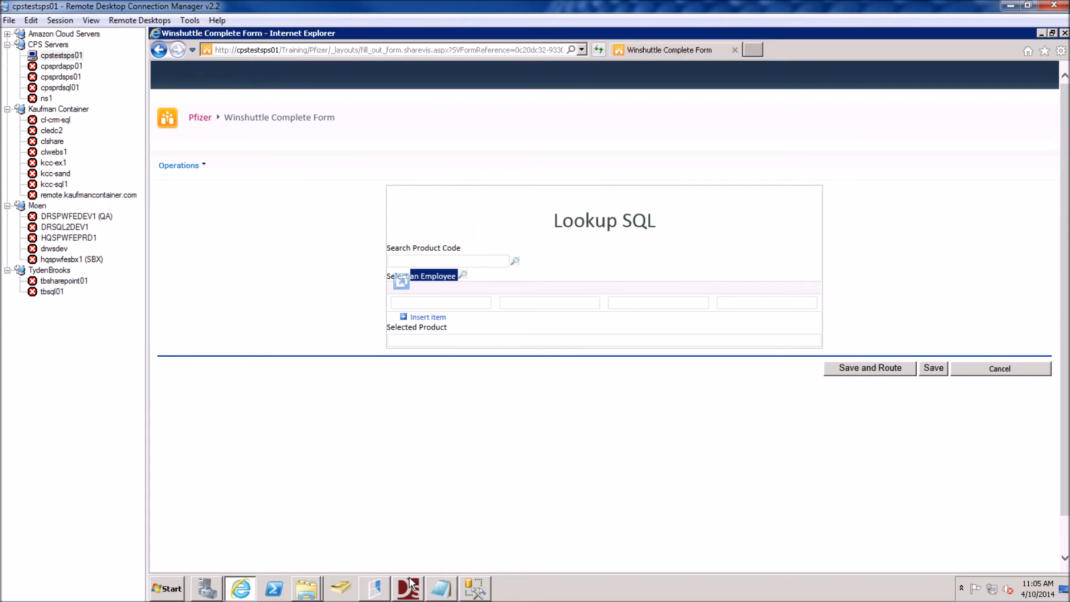
left_click(408, 585)
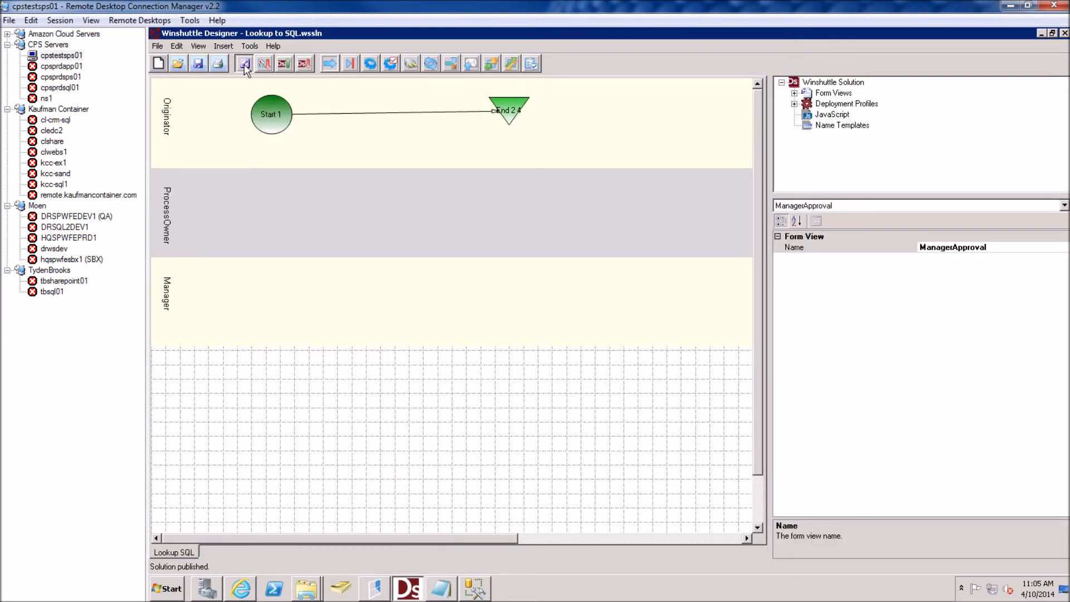
left_click(245, 64)
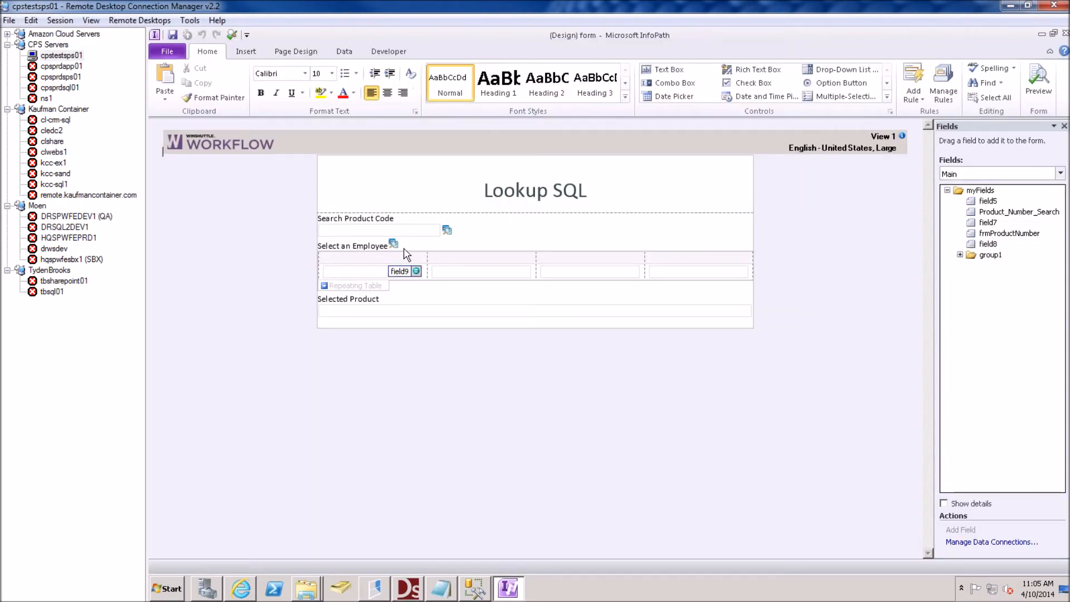
In the lookup properties, change EmployLogin to EmployeeLogin in Set Fields and save
left_click(393, 245)
right_click(393, 245)
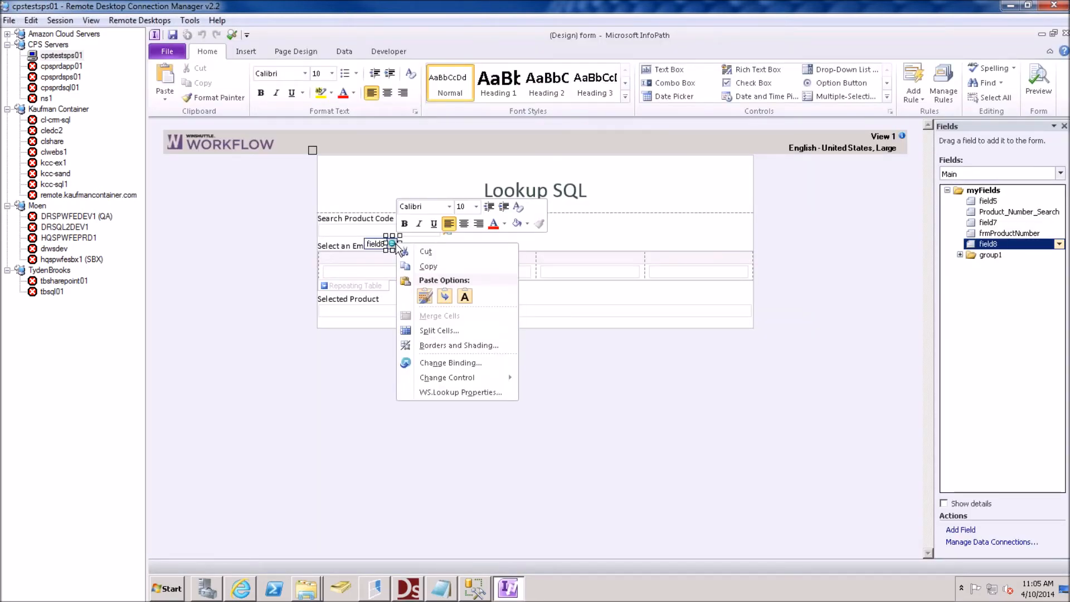
left_click(451, 393)
left_click(519, 111)
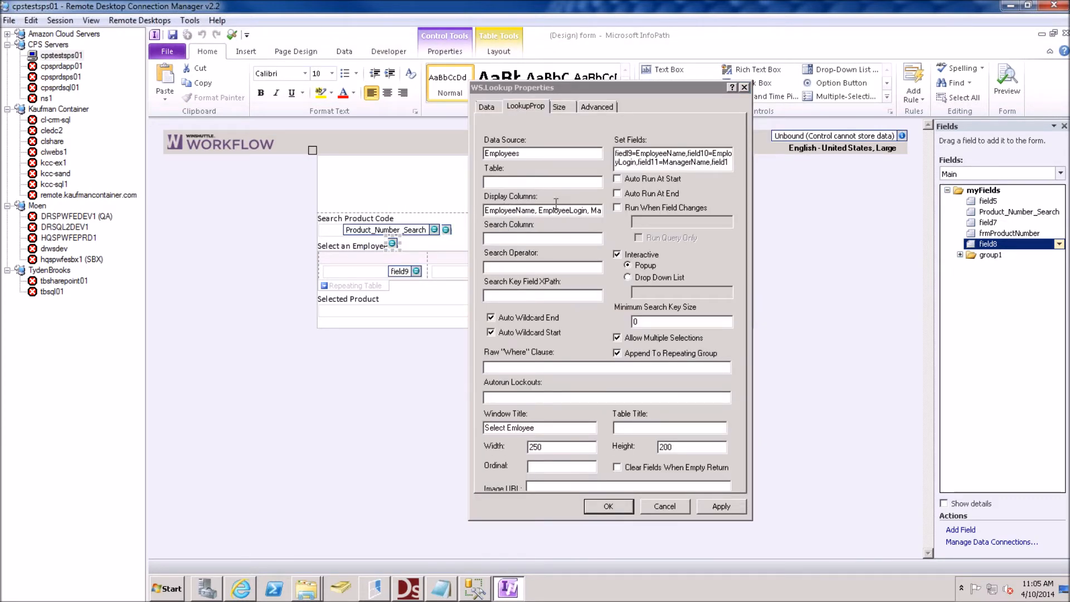
left_click(572, 211)
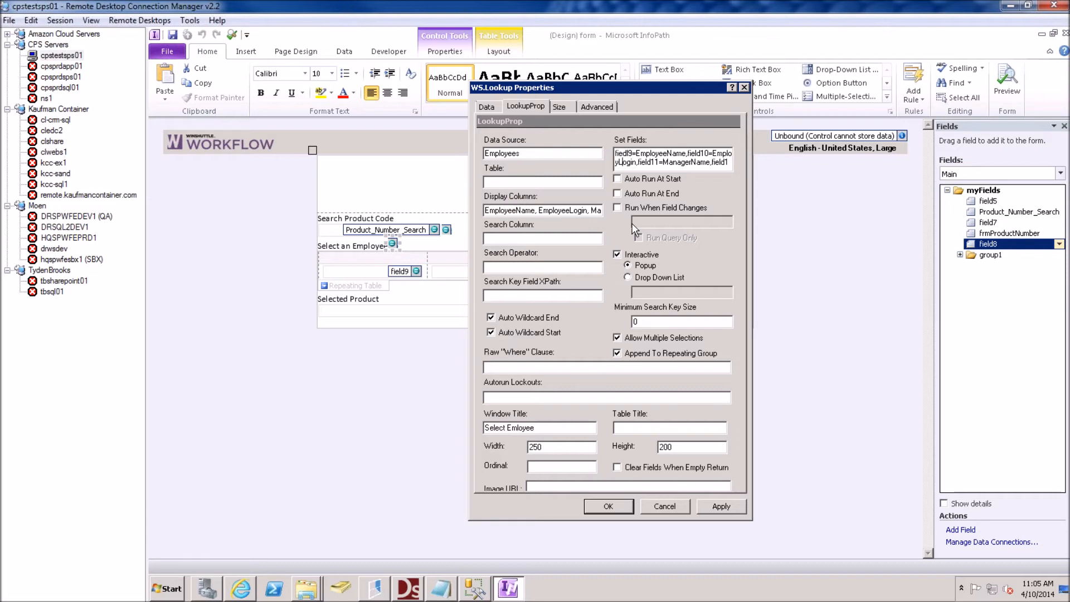
type("ee")
left_click(608, 506)
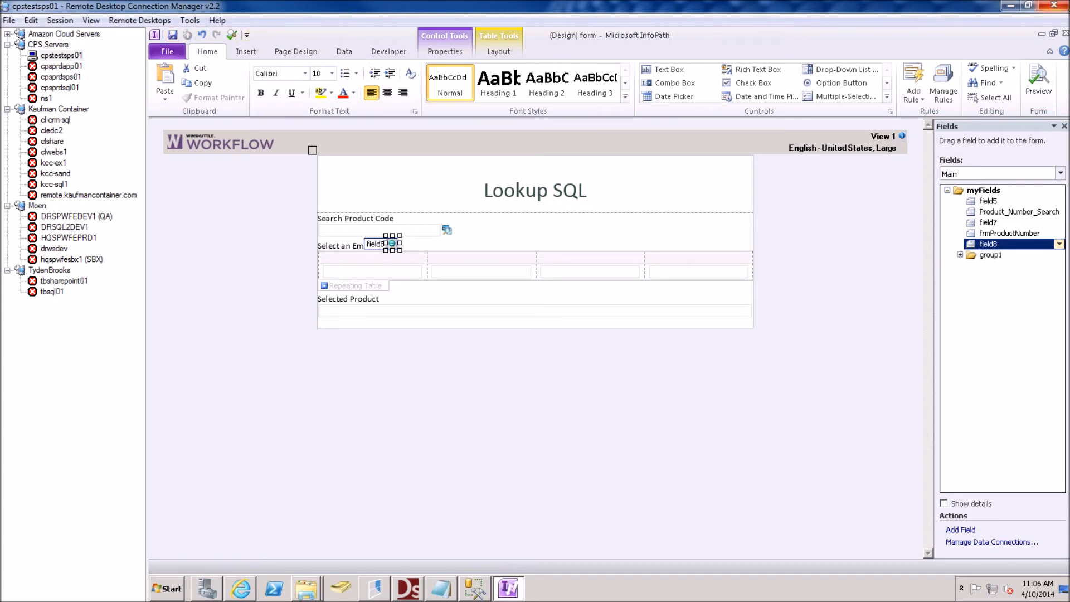
Close the form designer and publish the solution again to Development, overwriting the existing process
left_click(1065, 34)
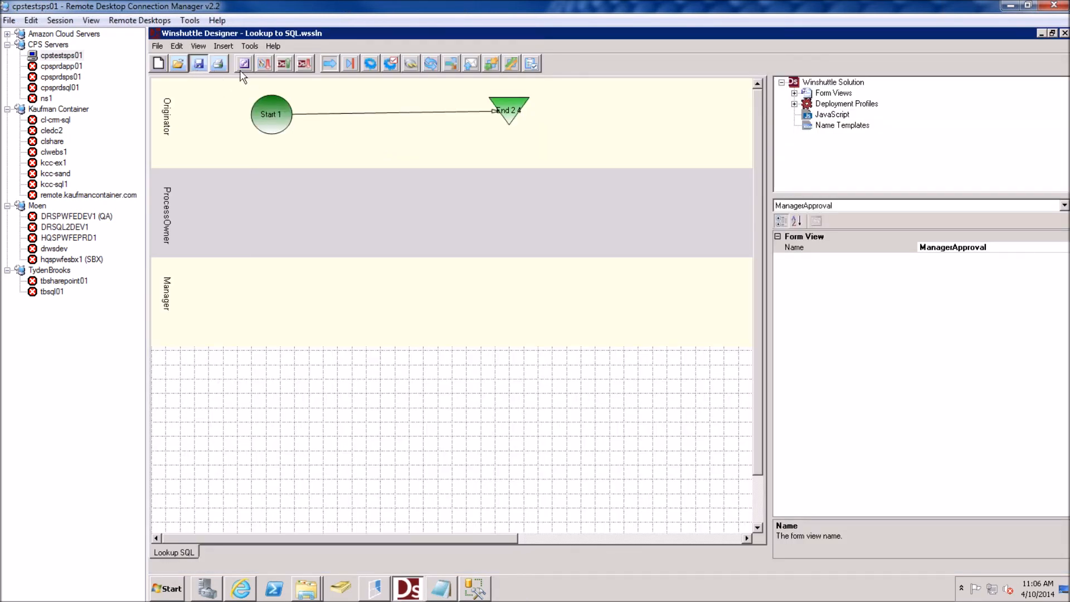
left_click(285, 70)
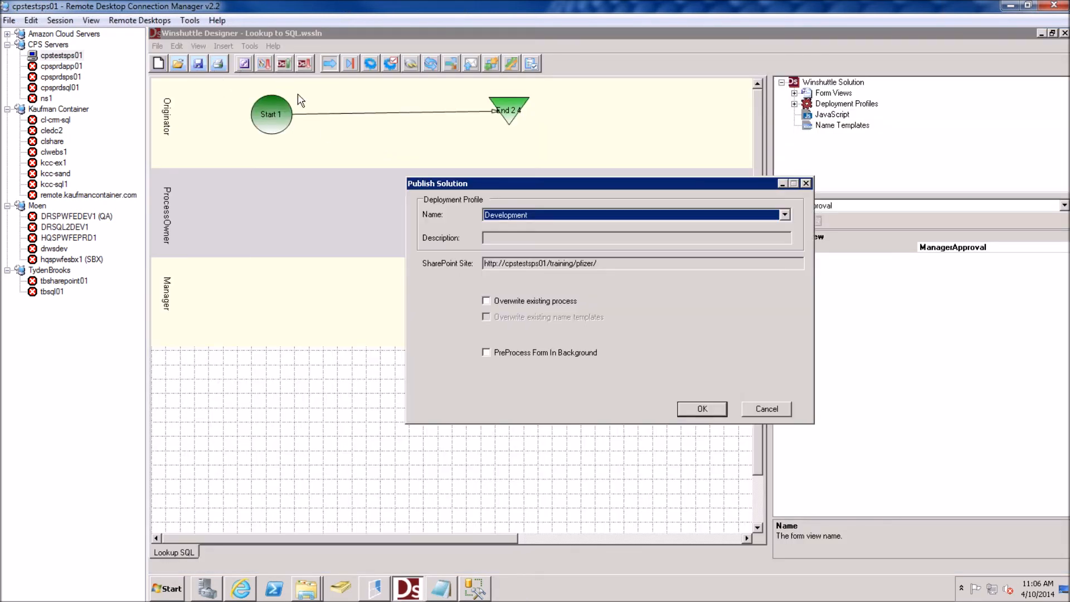
left_click(504, 302)
left_click(691, 409)
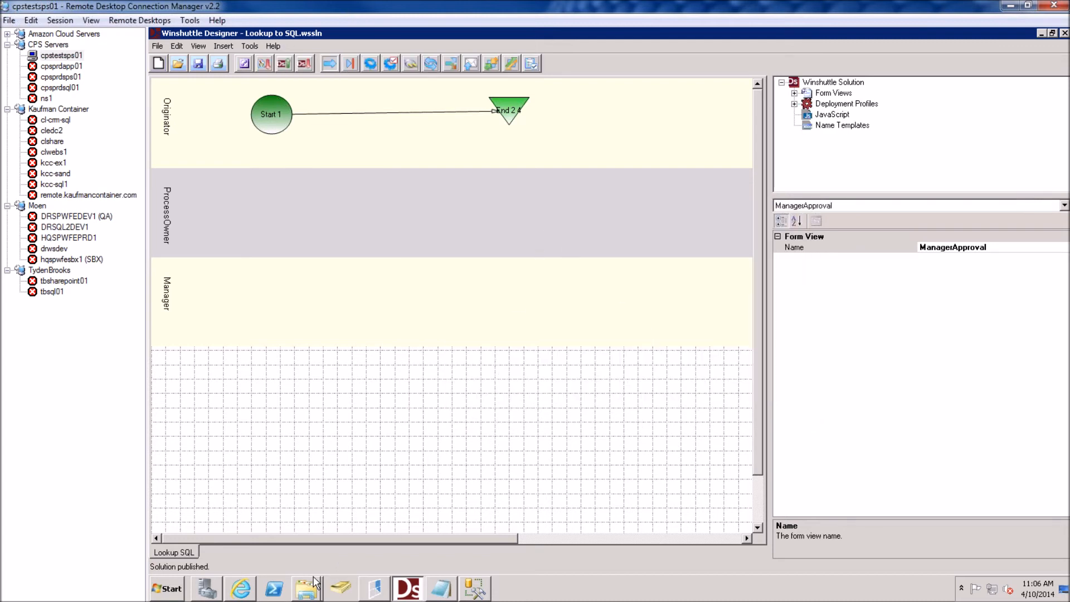
left_click(241, 588)
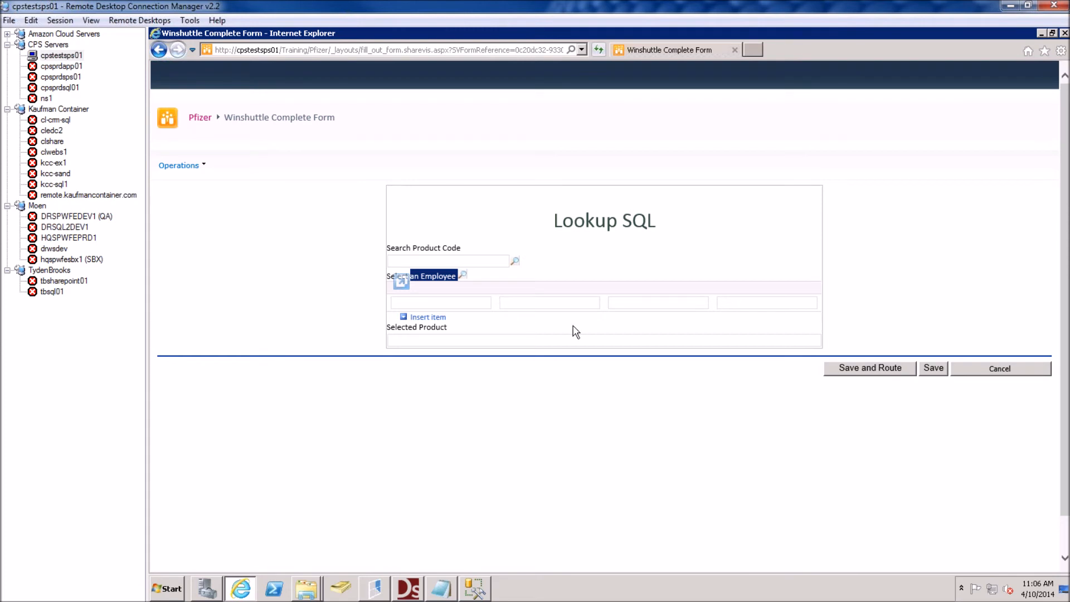
Retest the employee lookup, read the missing 'MangerLogin' column error, and close it
left_click(657, 302)
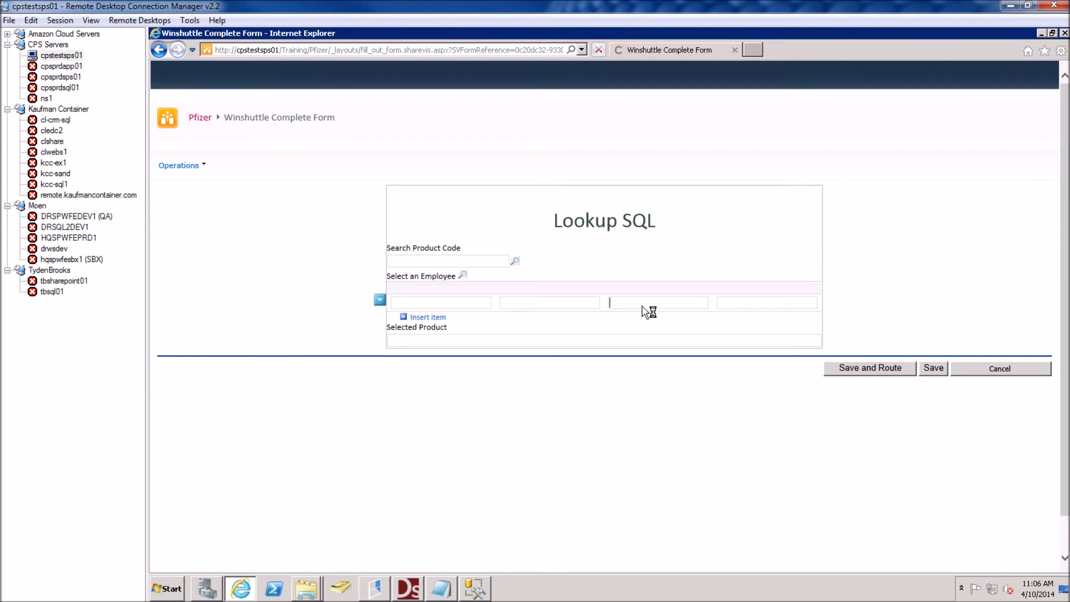
left_click(463, 274)
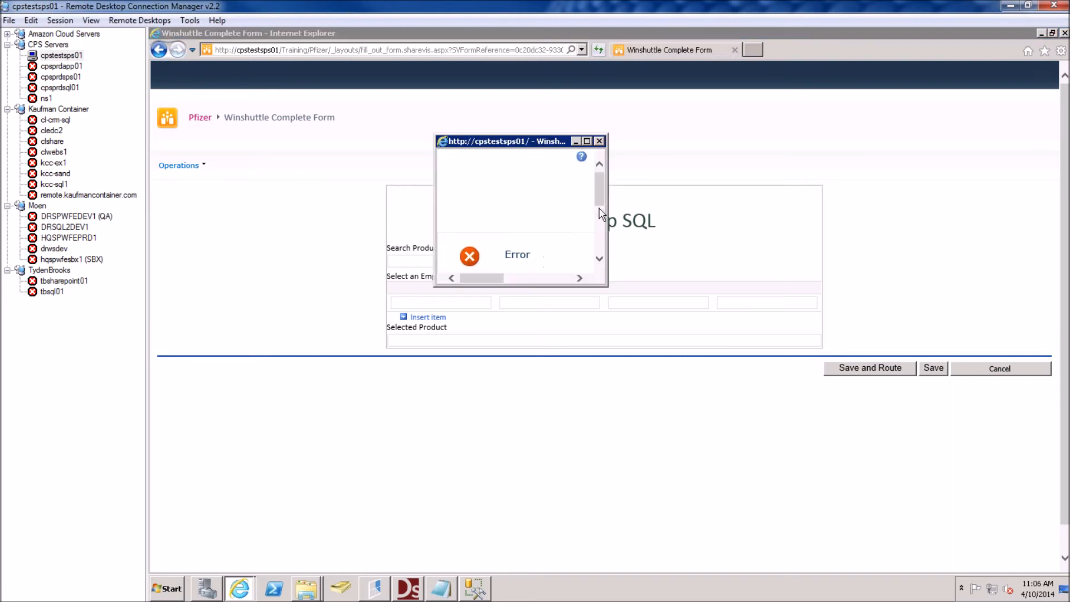
left_click_drag(597, 200, 597, 214)
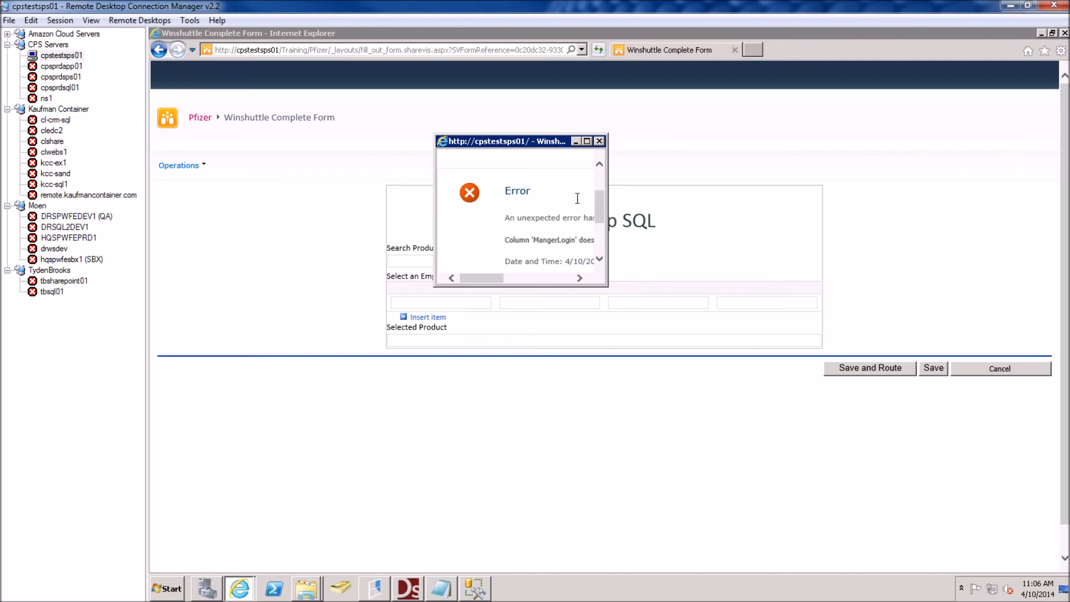
left_click(599, 141)
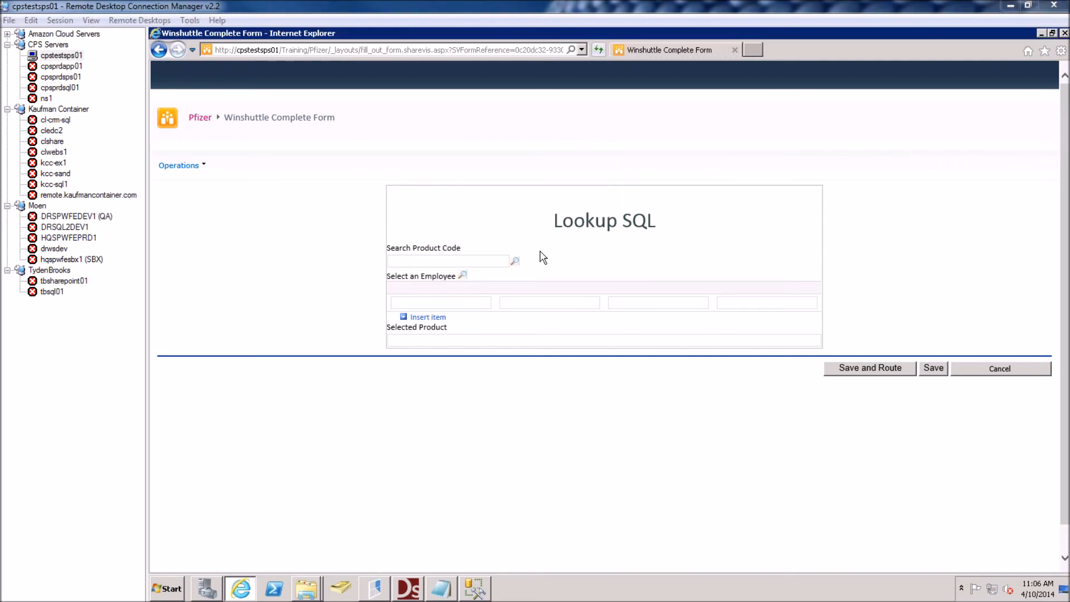
Open the employee lookup control's properties in the InfoPath form designer
left_click(409, 589)
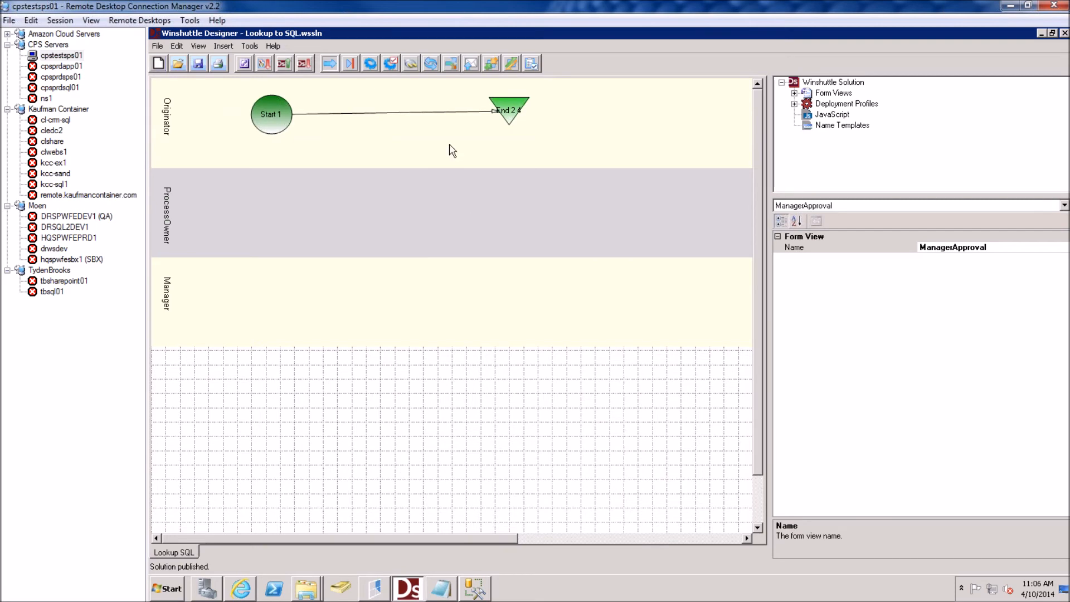
left_click(244, 62)
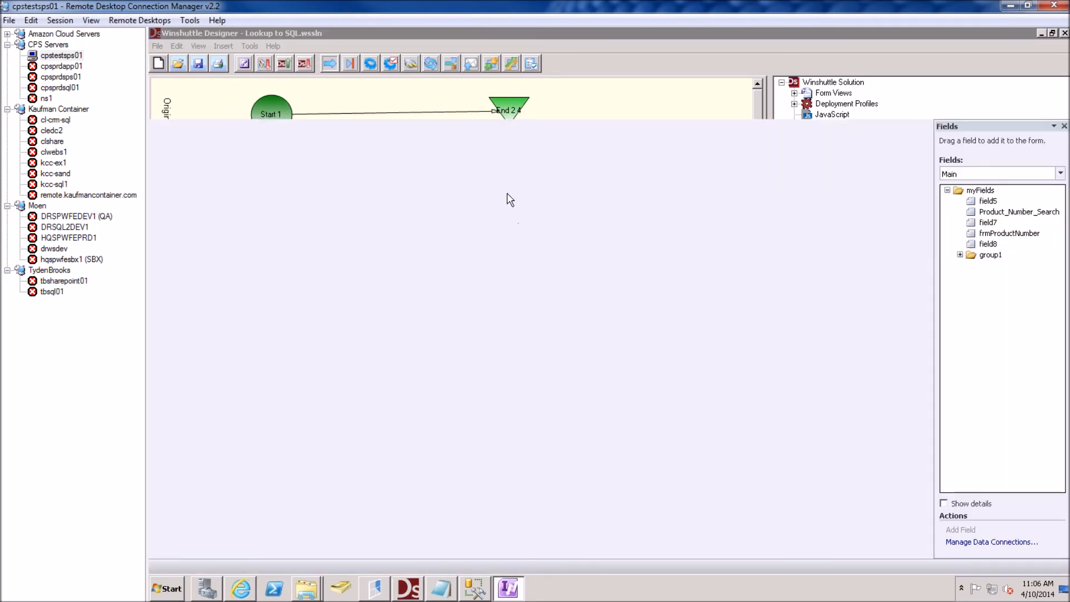
left_click(394, 244)
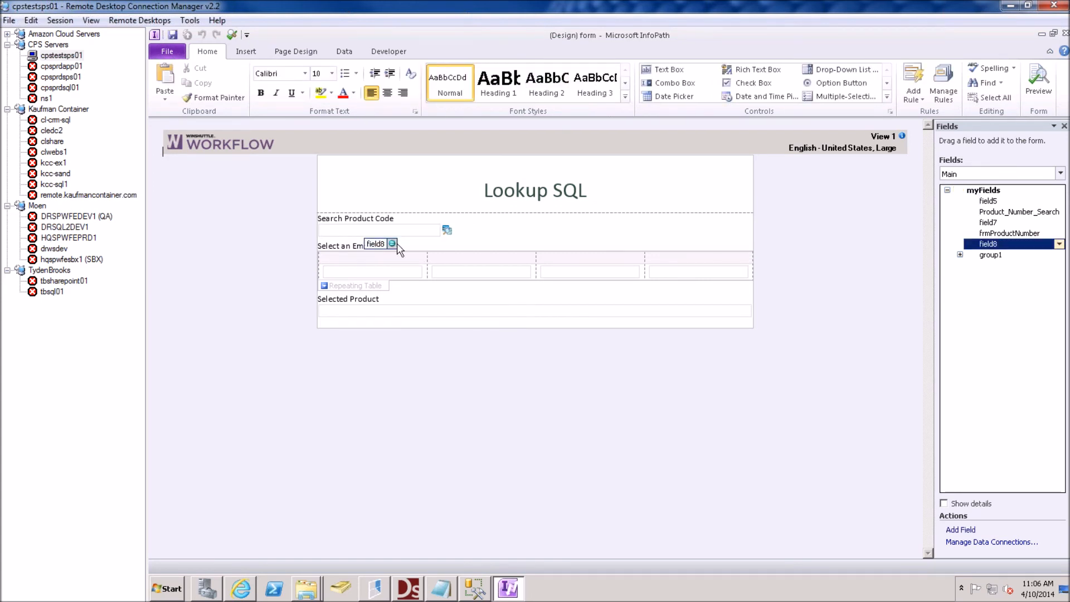
right_click(396, 244)
left_click(462, 392)
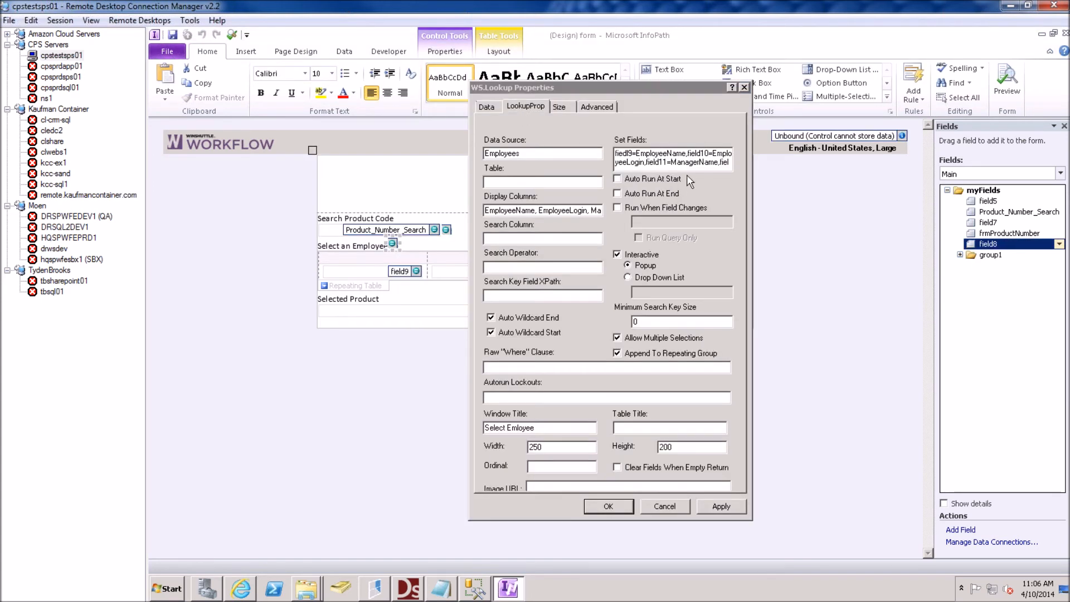
Add the missing 'a' to ManagerLogin in the Set Fields mapping and save the form
left_click(691, 167)
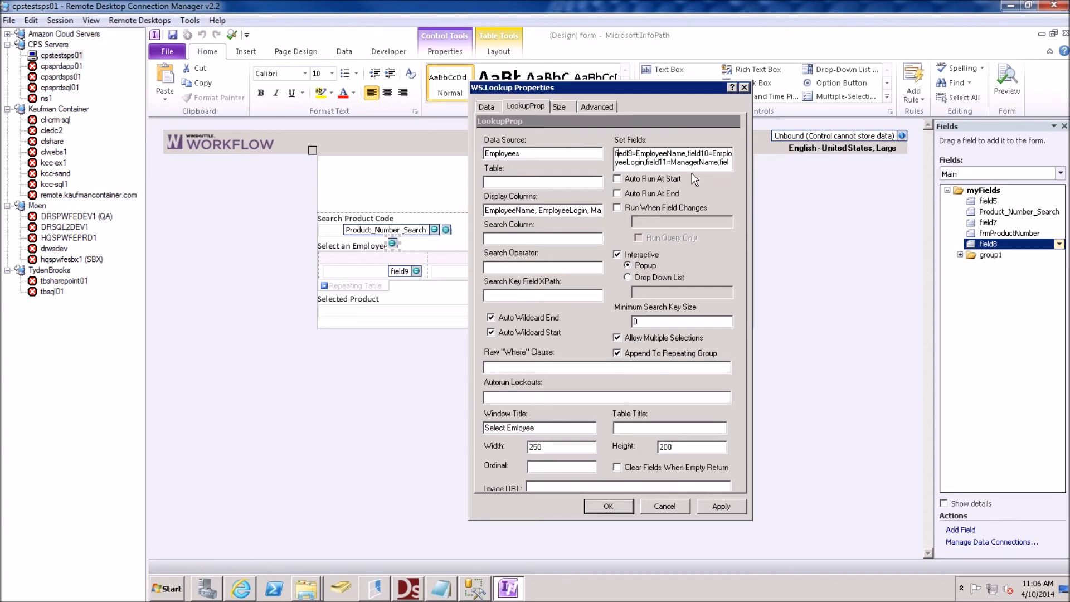
key("Right")
key("Right")
key("Right")
key("Right")
key("Right")
key("Right")
key("Right")
key("Right")
key("Right")
key("Right")
key("Right")
key("Right")
key("Right")
key("Right")
type("a")
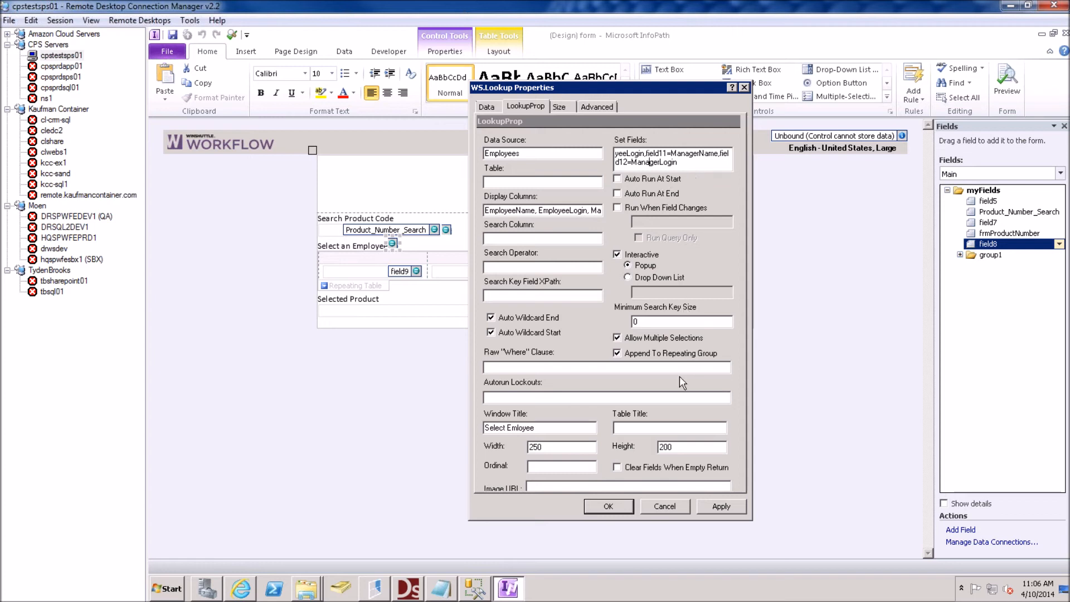
left_click(608, 507)
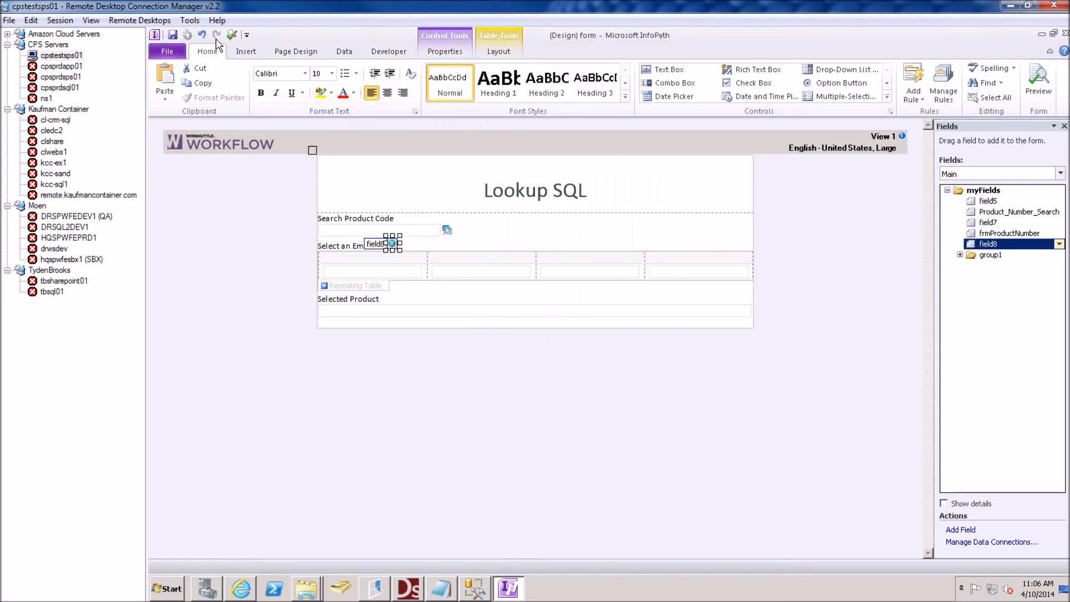
left_click(176, 35)
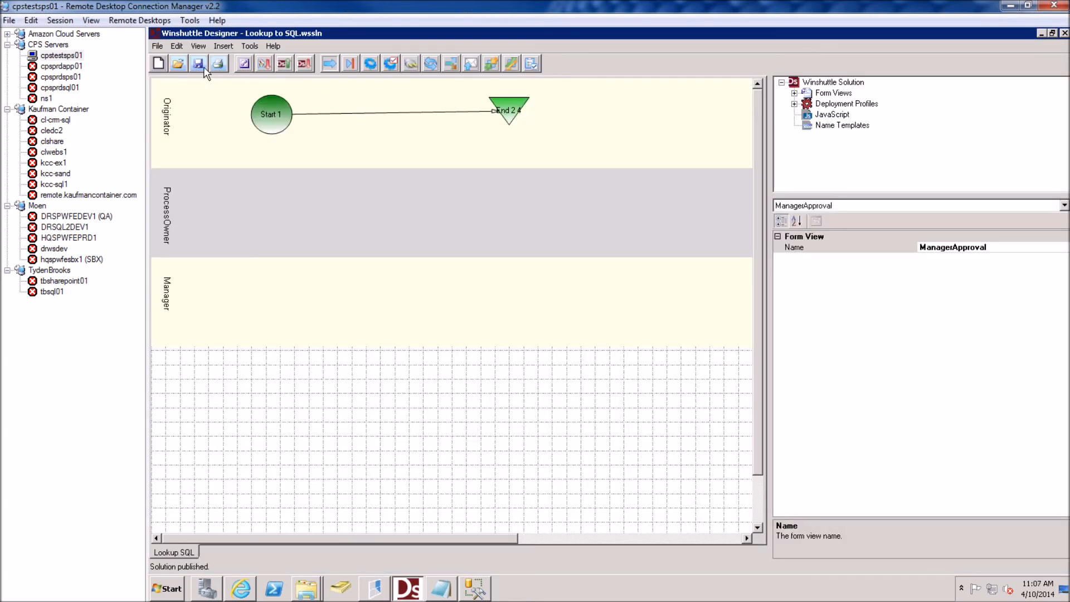
Republish Lookup to SQL with Overwrite existing process ticked, then reload the browser form
left_click(291, 65)
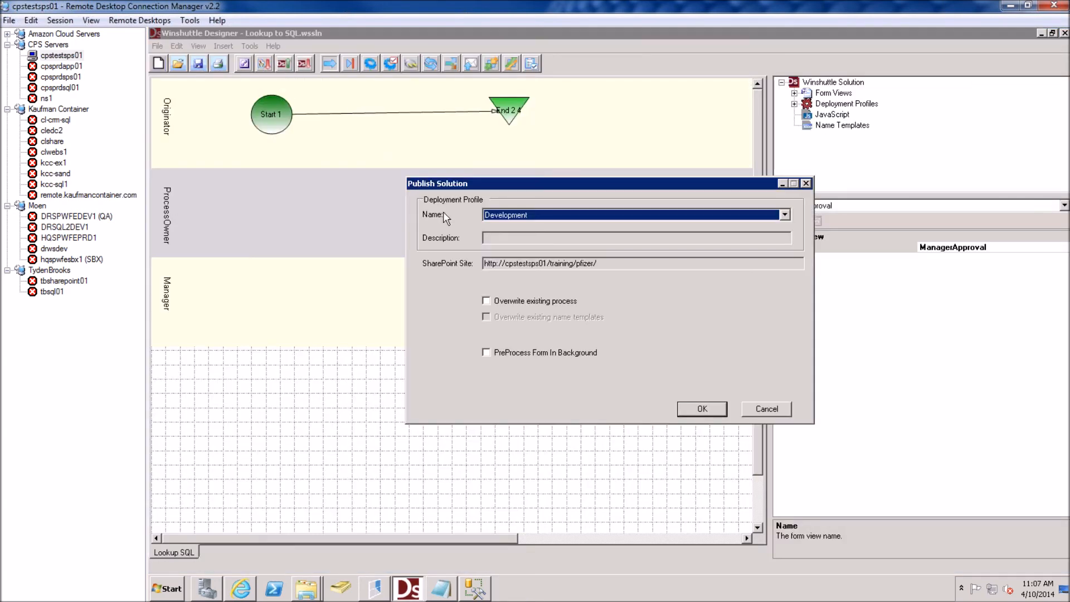
left_click(506, 302)
left_click(697, 407)
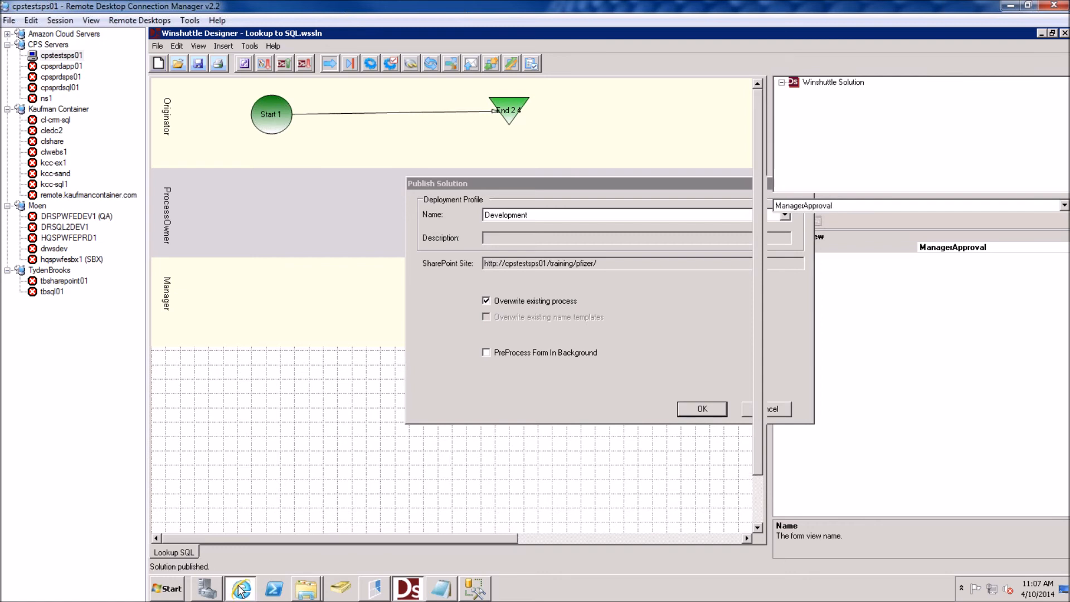
left_click(240, 590)
key("F5")
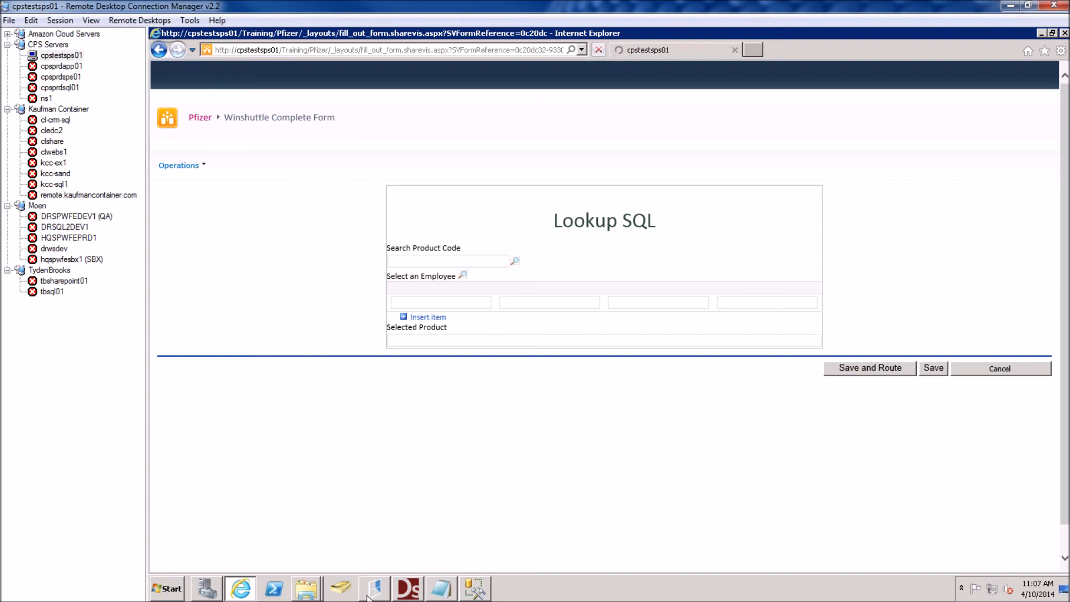
Reload the form and try the Select an Employee lookup, which errors on column 'MangerName'
left_click(410, 591)
left_click(410, 590)
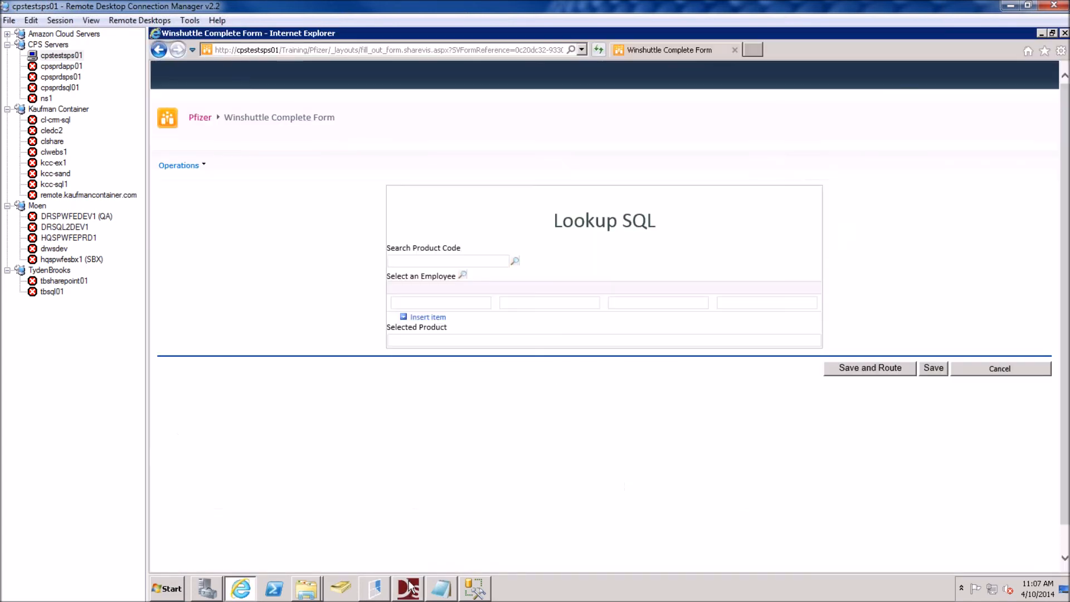
key("F5")
left_click(463, 276)
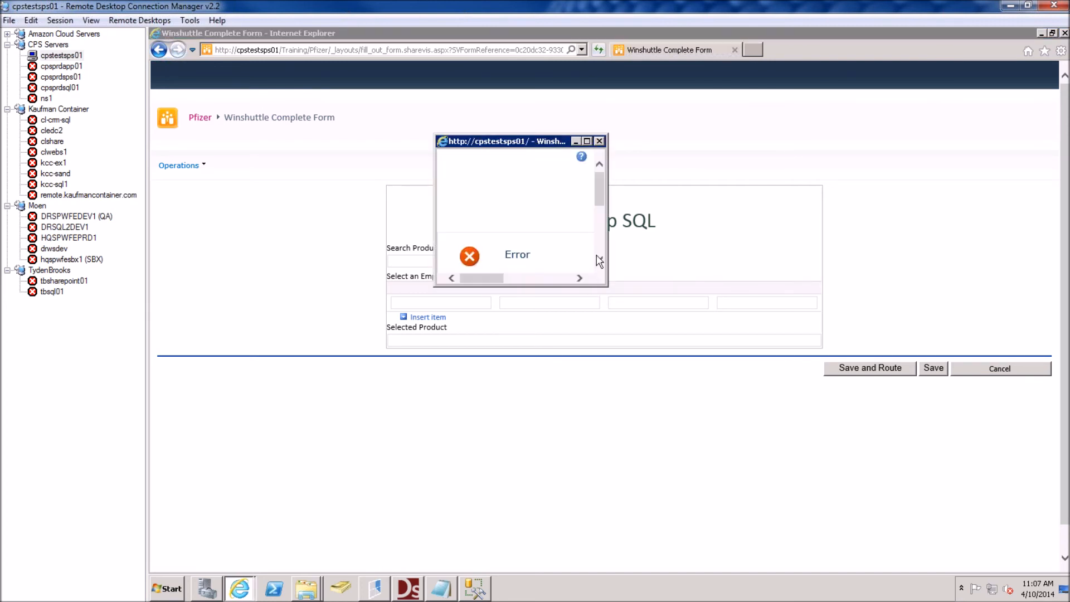
scroll(598, 202, "down", 3)
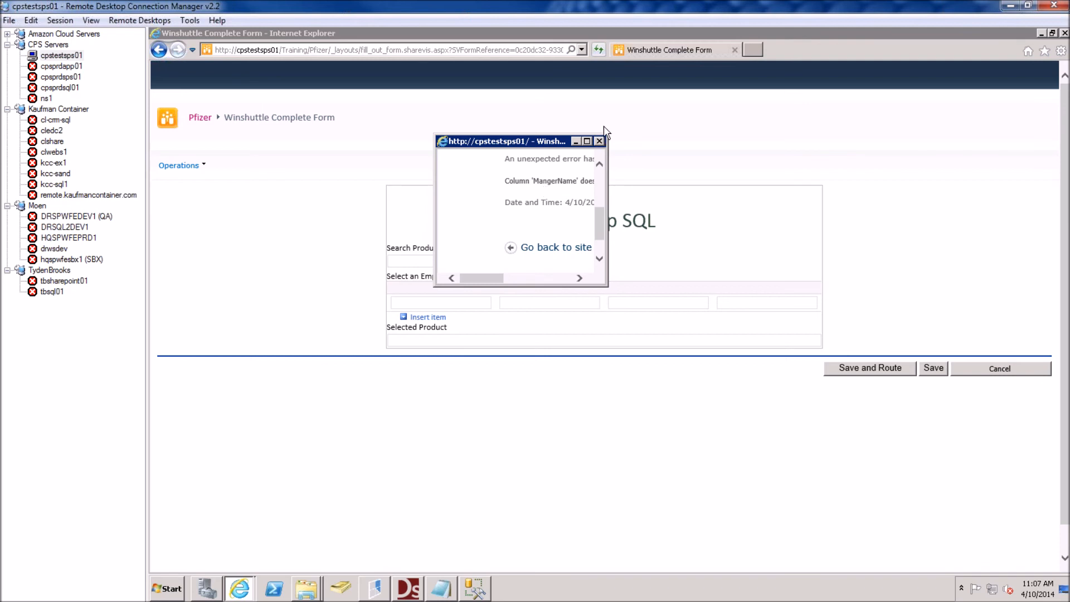
left_click(599, 141)
left_click(409, 589)
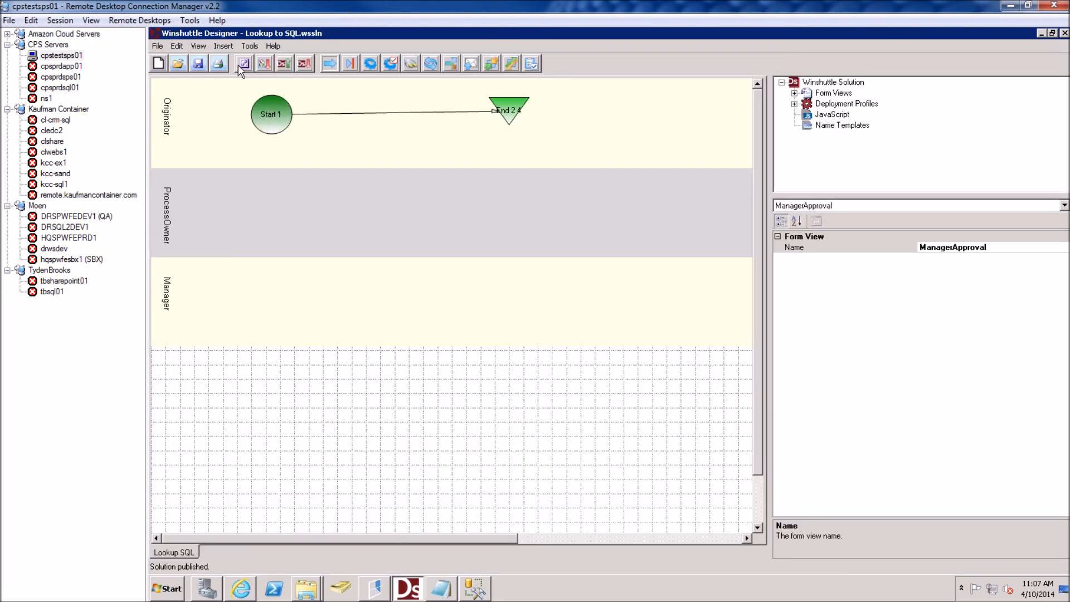
In WS.Lookup Properties' LookupProp tab, fix Display Columns 'MangerName' to 'ManagerName', then save
left_click(245, 63)
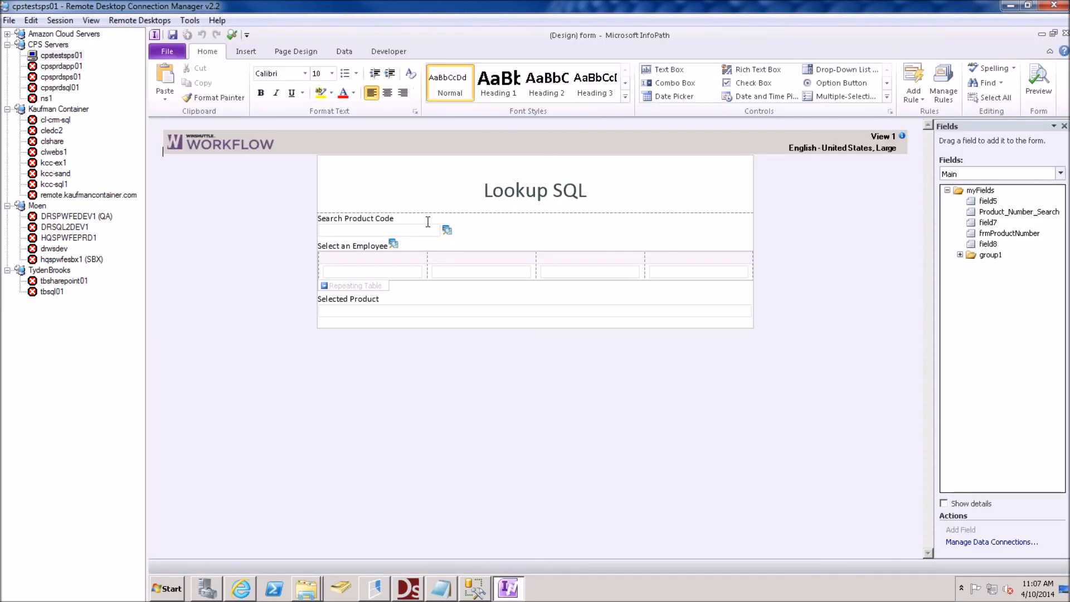
right_click(395, 248)
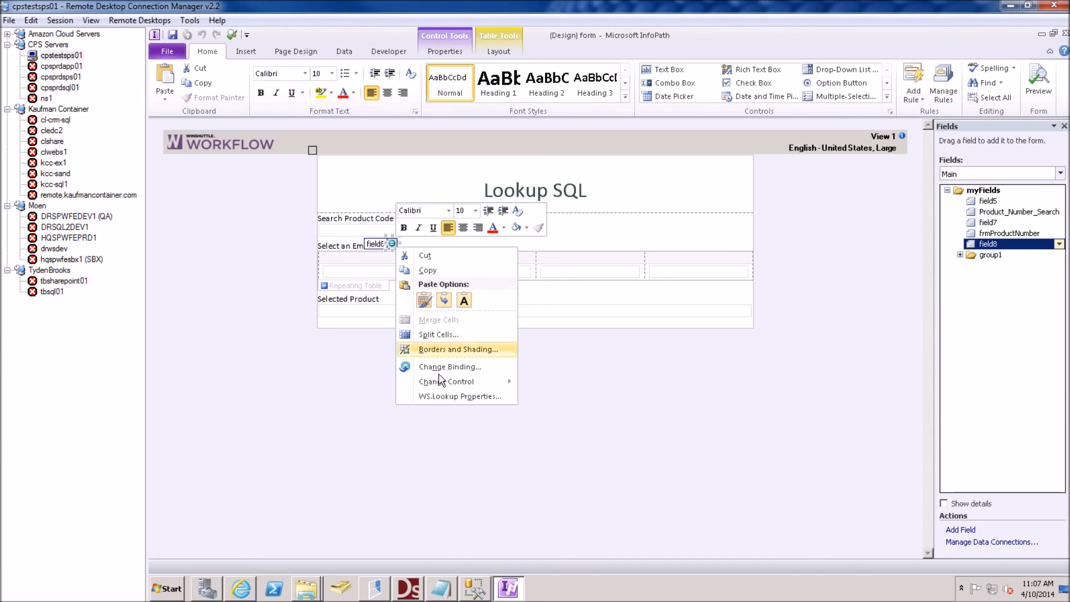
left_click(457, 396)
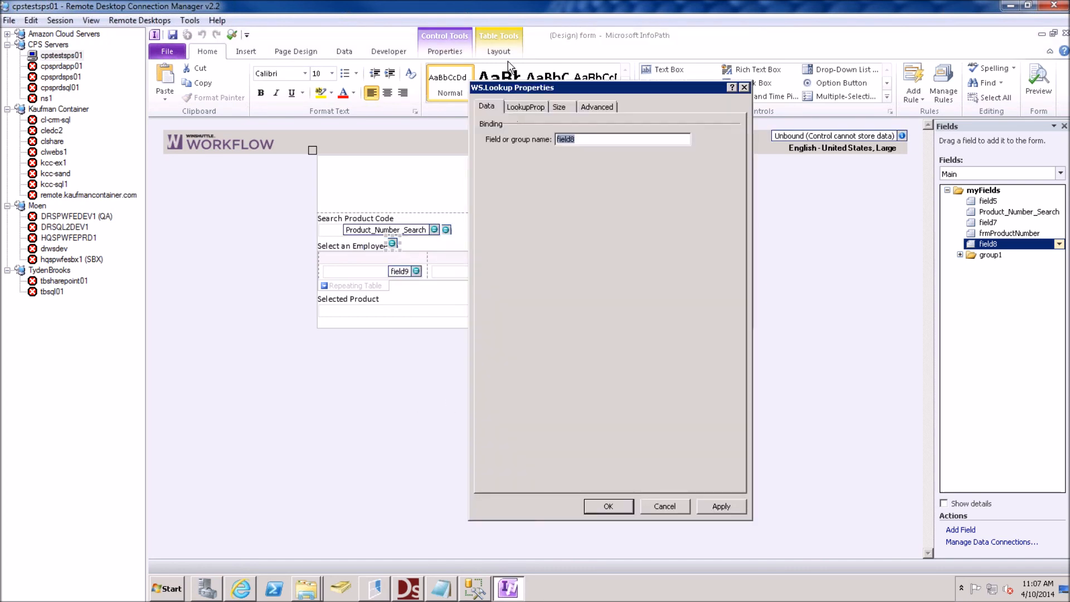
left_click(524, 105)
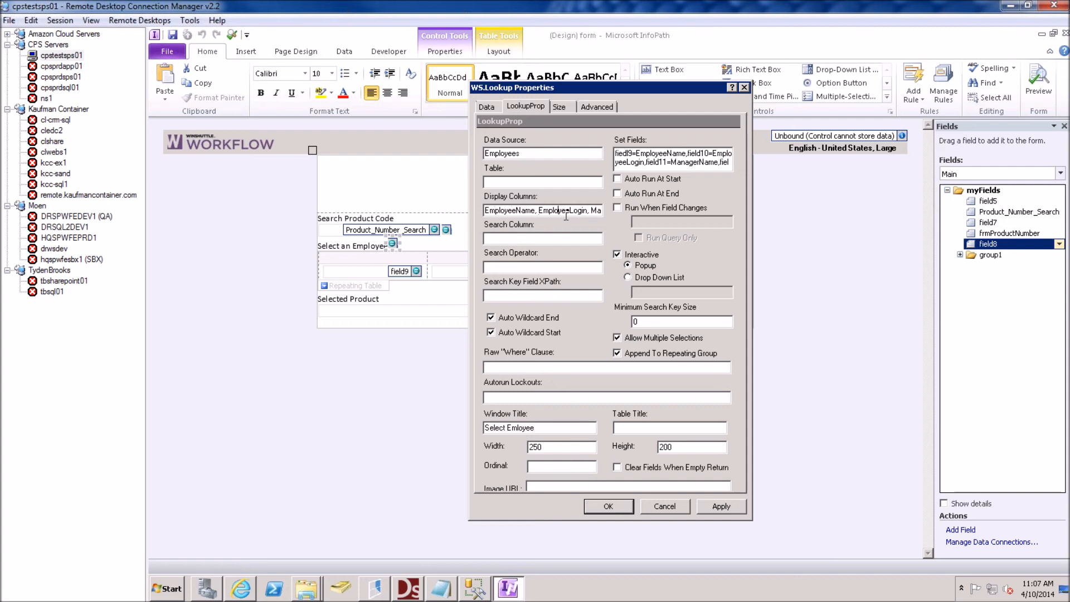
key("Right")
key("Right")
key("Right")
key("Right")
key("Right")
key("Right")
key("Right")
key("Right")
key("Right")
key("Right")
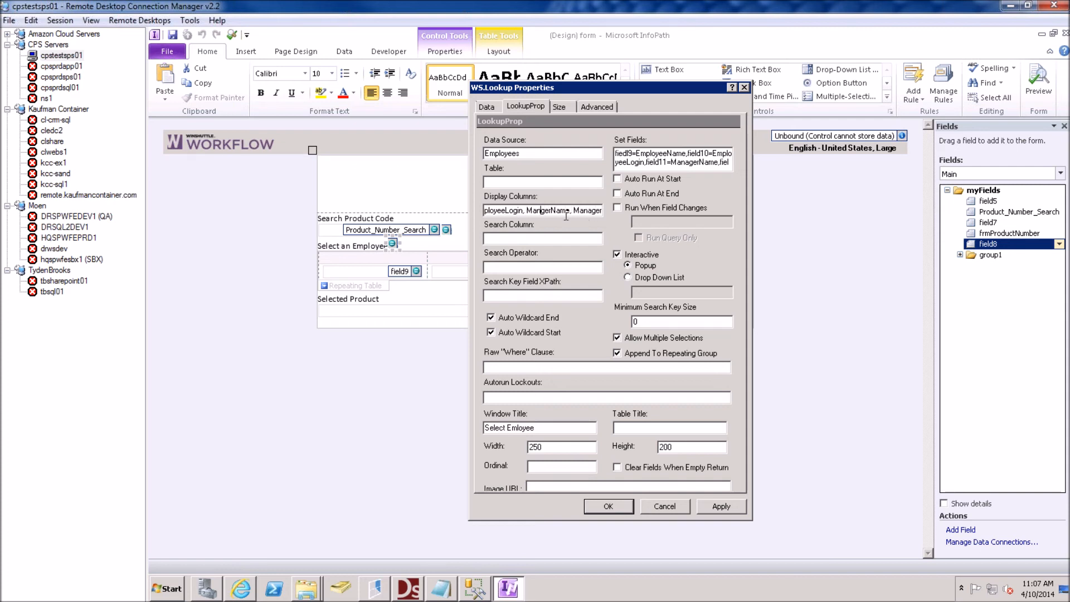
type("a")
key("Right")
key("Right")
key("Right")
key("Right")
key("Right")
key("Right")
key("Right")
key("Right")
left_click(610, 506)
left_click(174, 36)
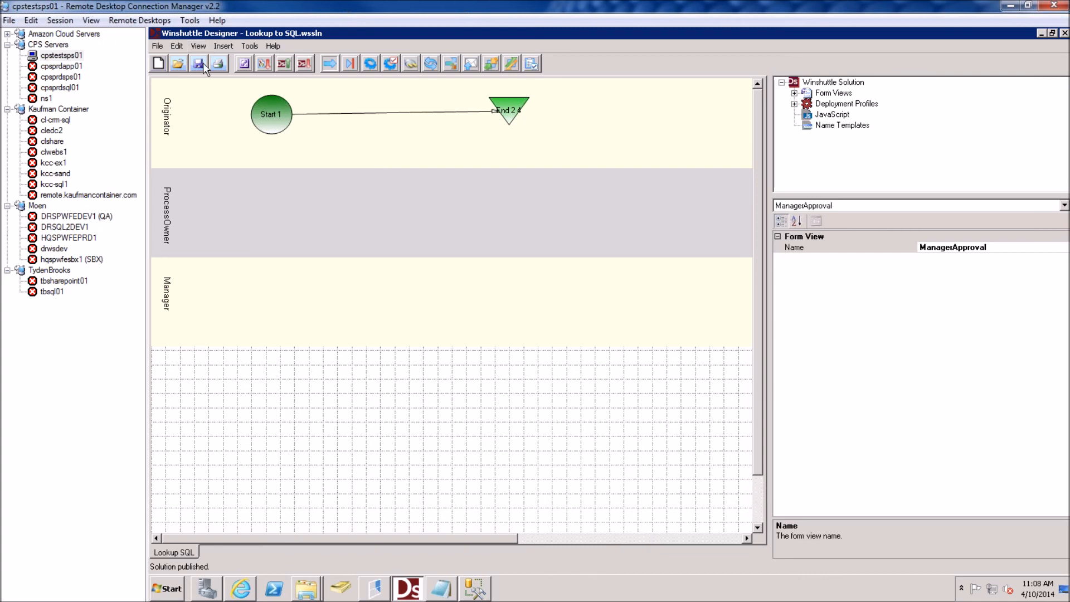
Republish Lookup to SQL to Development, overwriting the existing process, and return to the browser
left_click(284, 63)
left_click(522, 304)
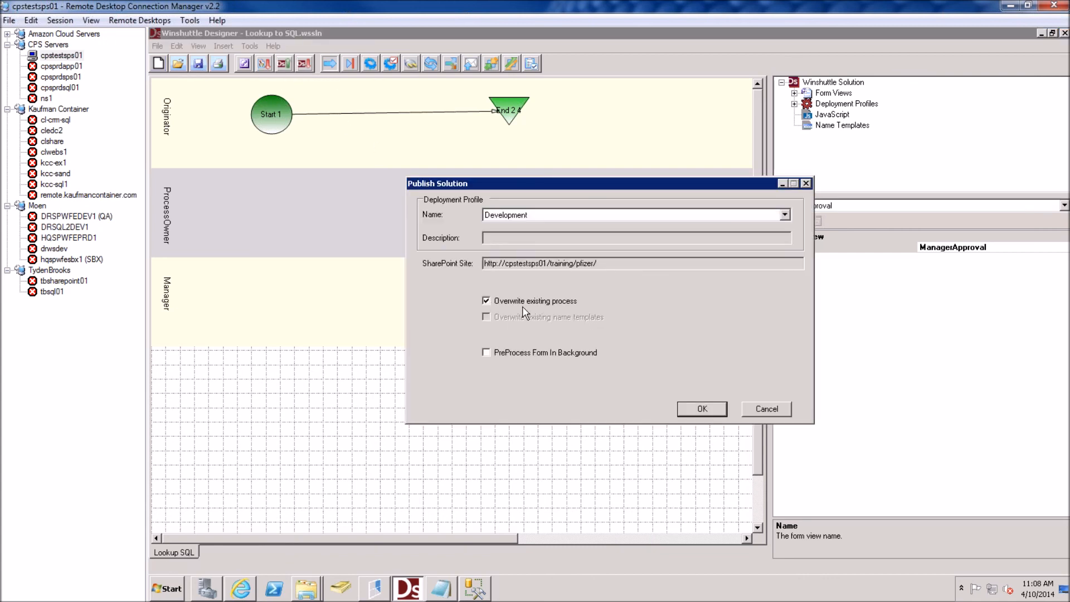
left_click(700, 409)
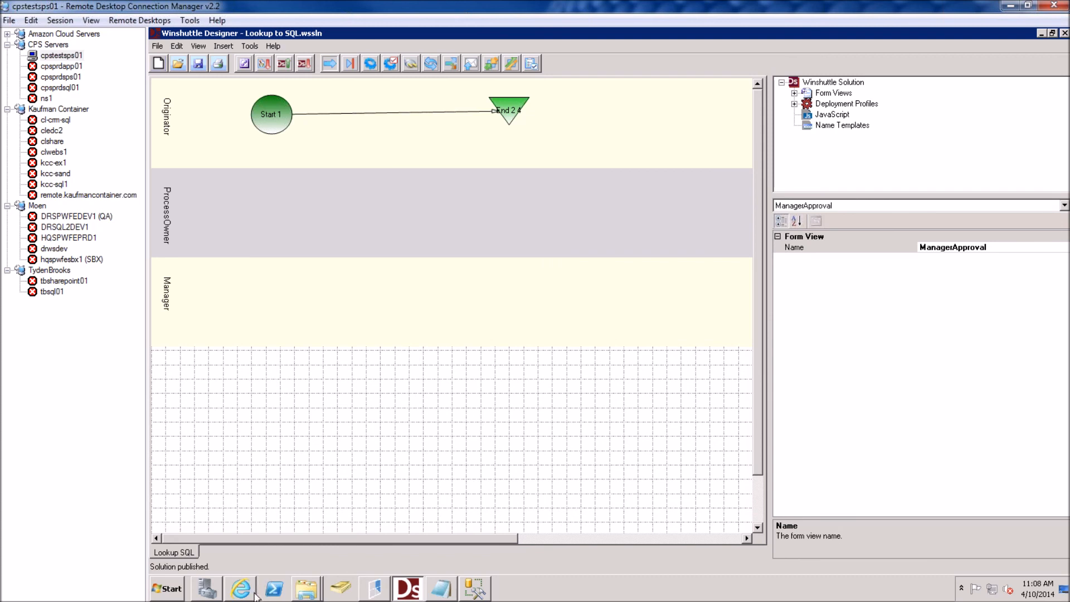
left_click(254, 592)
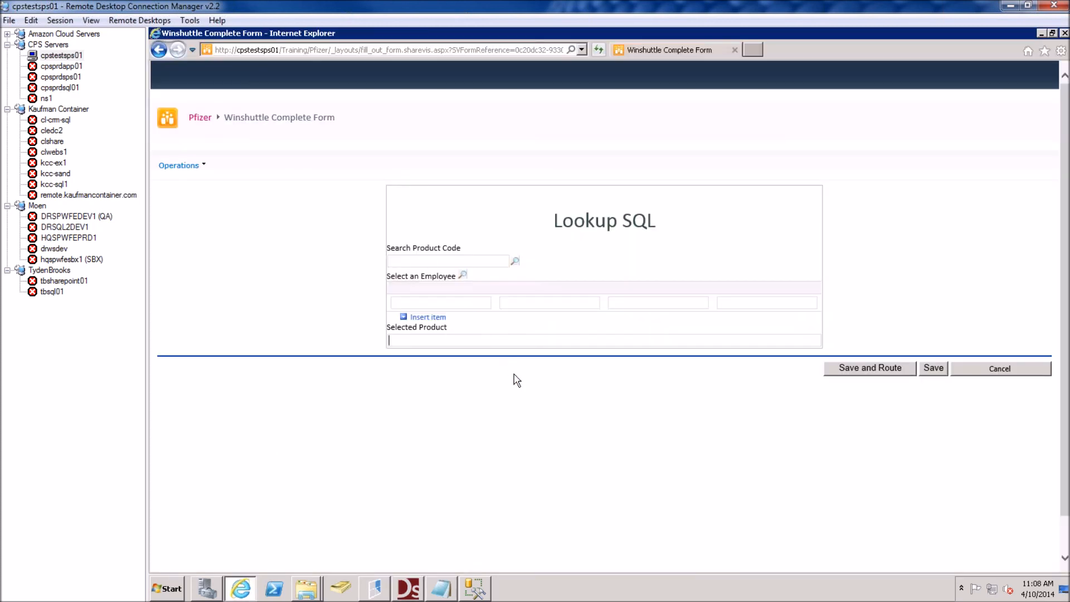
Reload the form, open the enlarged employee lookup, and tick the Employee and Manager rows
key("F5")
left_click(463, 276)
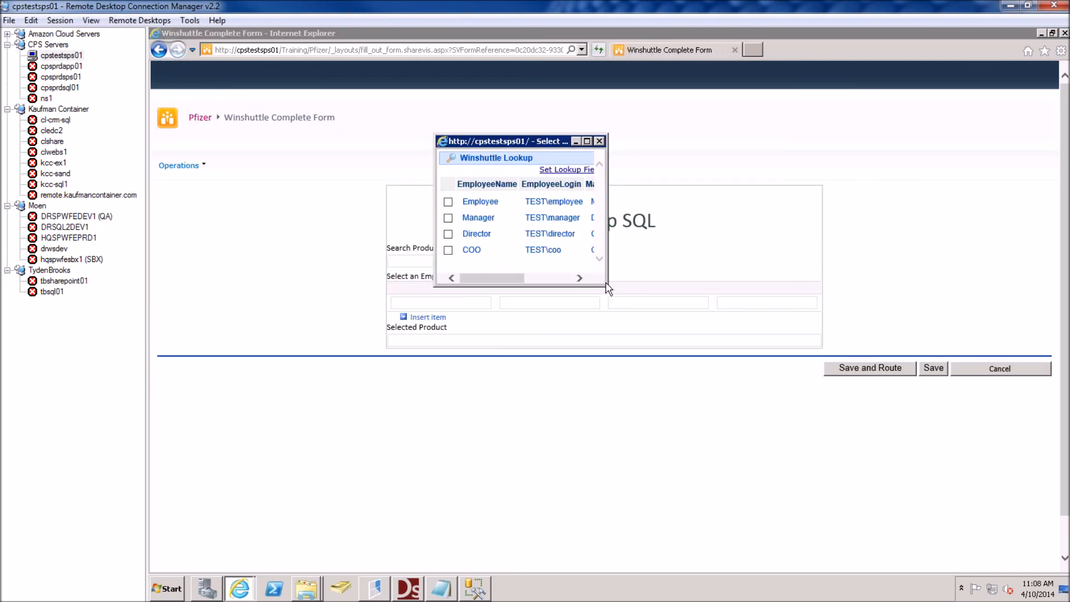
left_click_drag(606, 283, 812, 379)
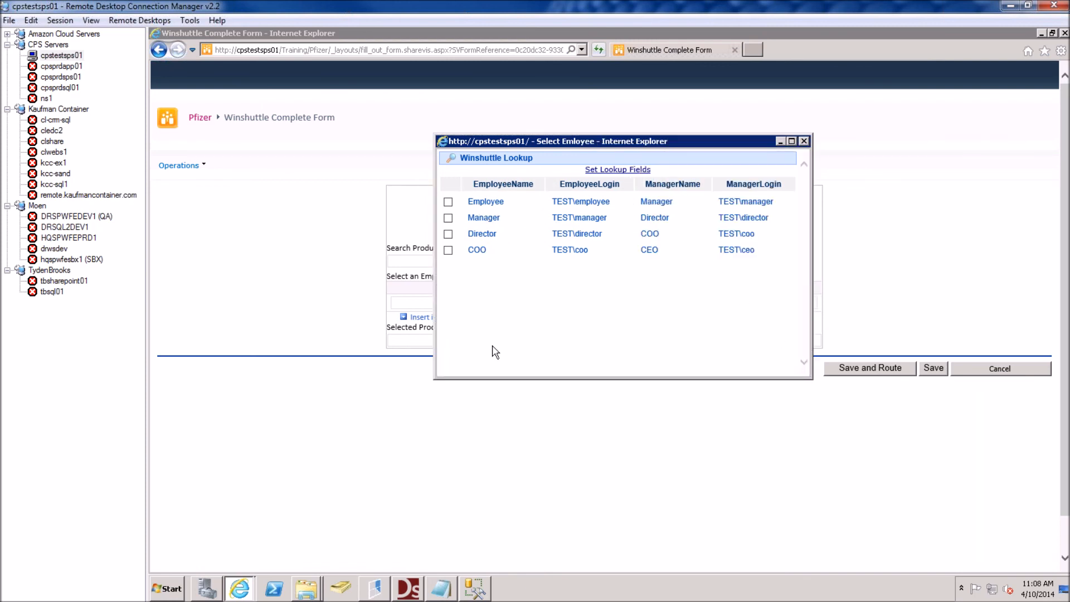
left_click(448, 202)
left_click(448, 218)
Apply the selection with Set Lookup Fields and close the employee lookup popup
left_click(613, 171)
left_click_drag(554, 145, 547, 316)
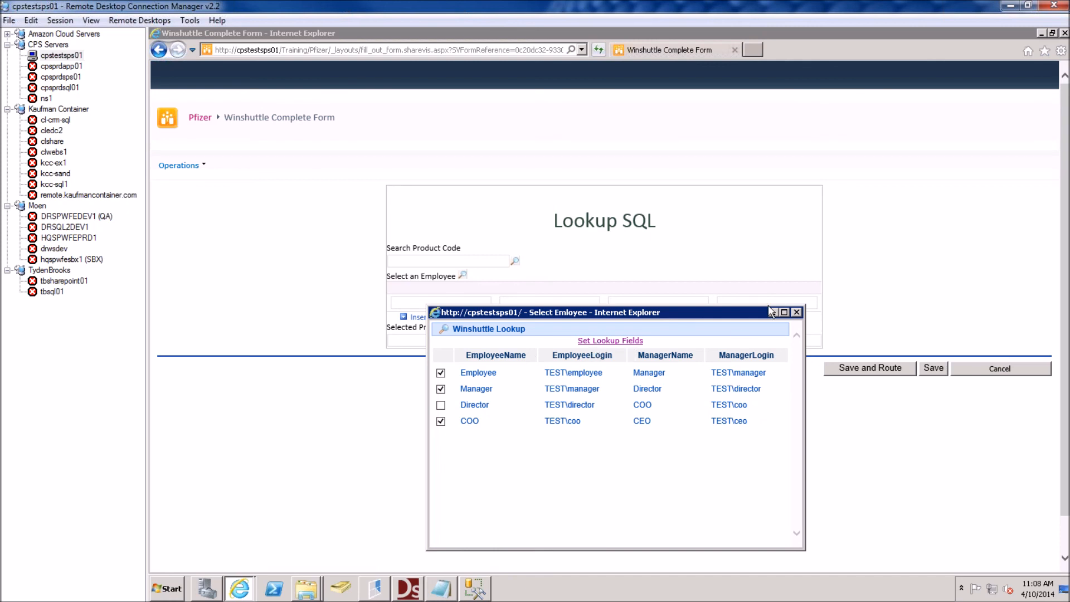
left_click(796, 312)
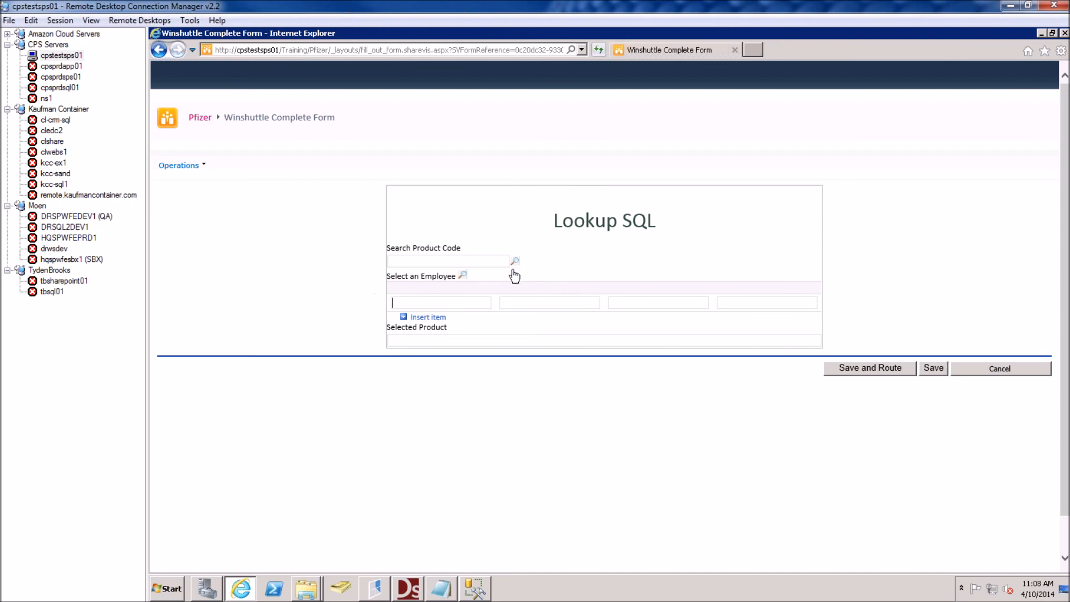
key("alt")
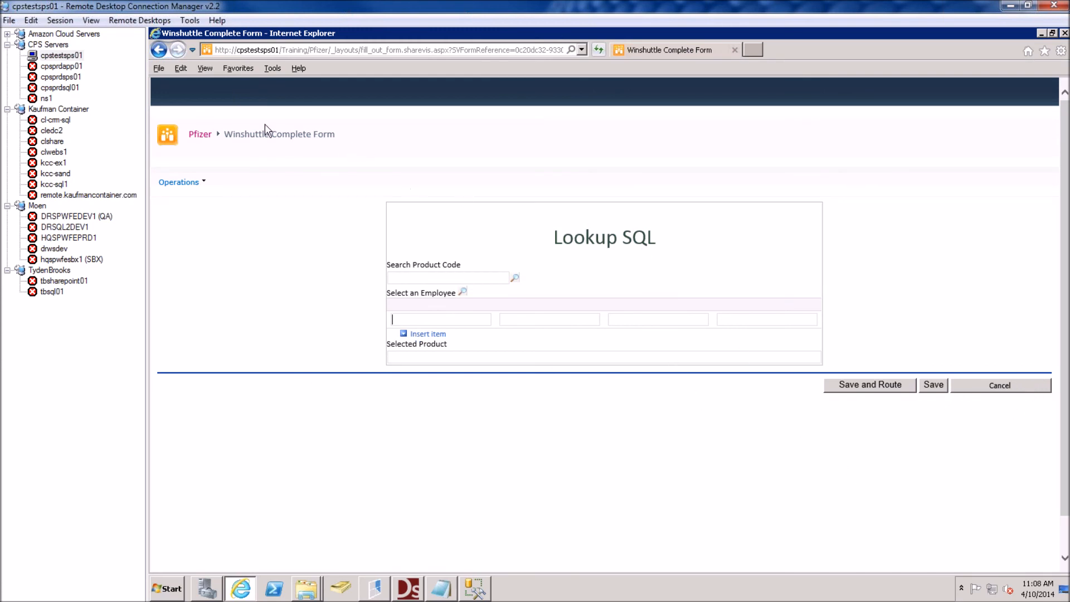
left_click(200, 134)
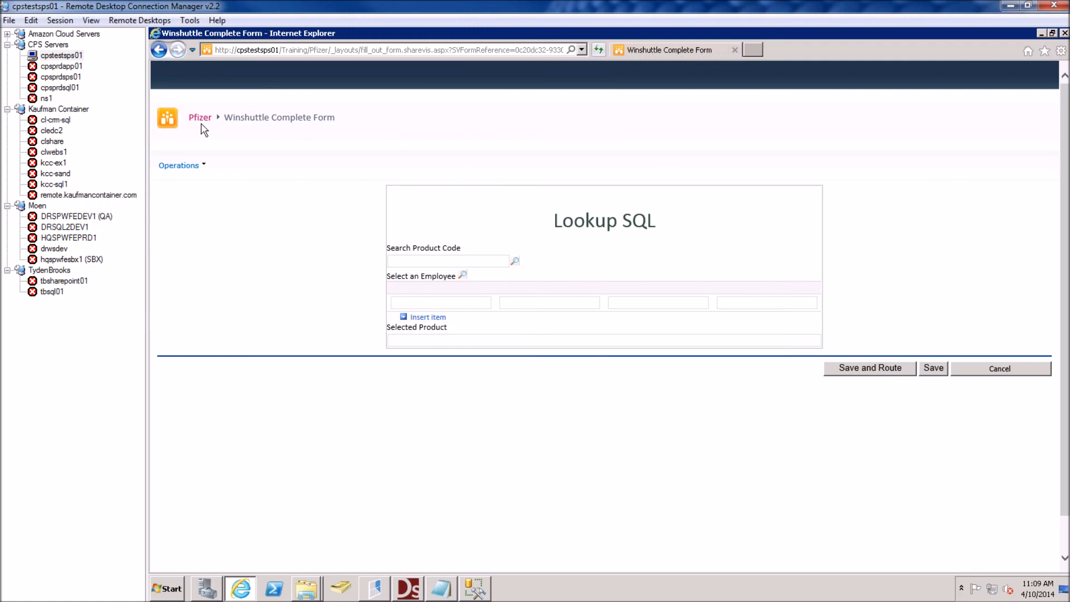